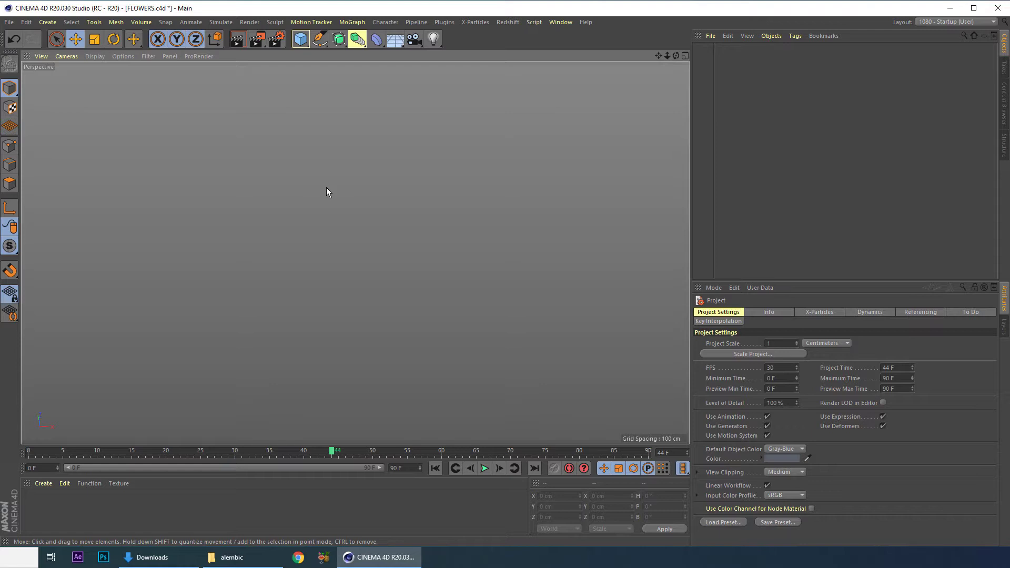
# Step: Create a 200 cm MoSpline through the Commander (MO) and orbit the view onto it
pyautogui.hotkey('shift', 'c')
pyautogui.write('MO')
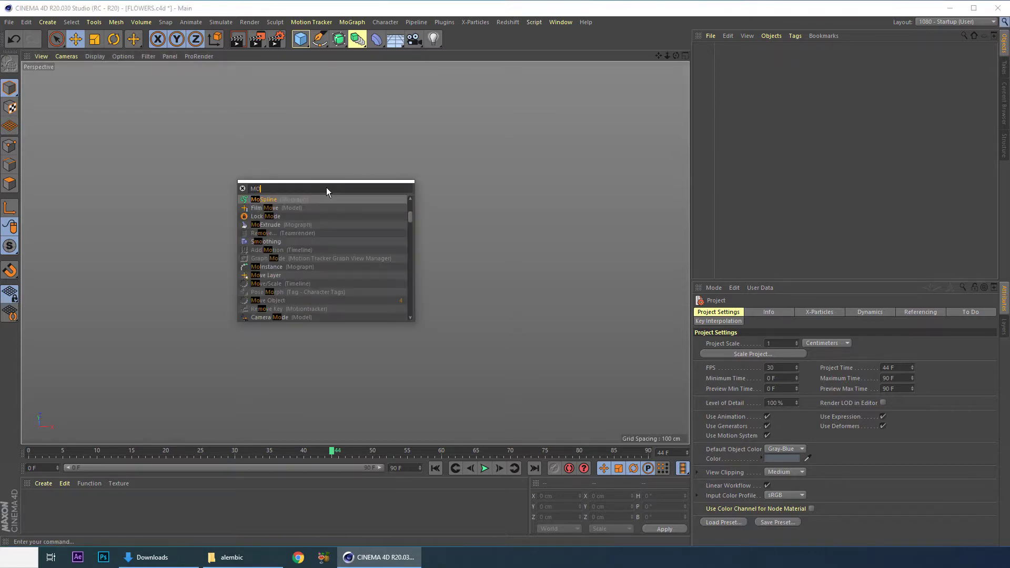
pyautogui.click(265, 200)
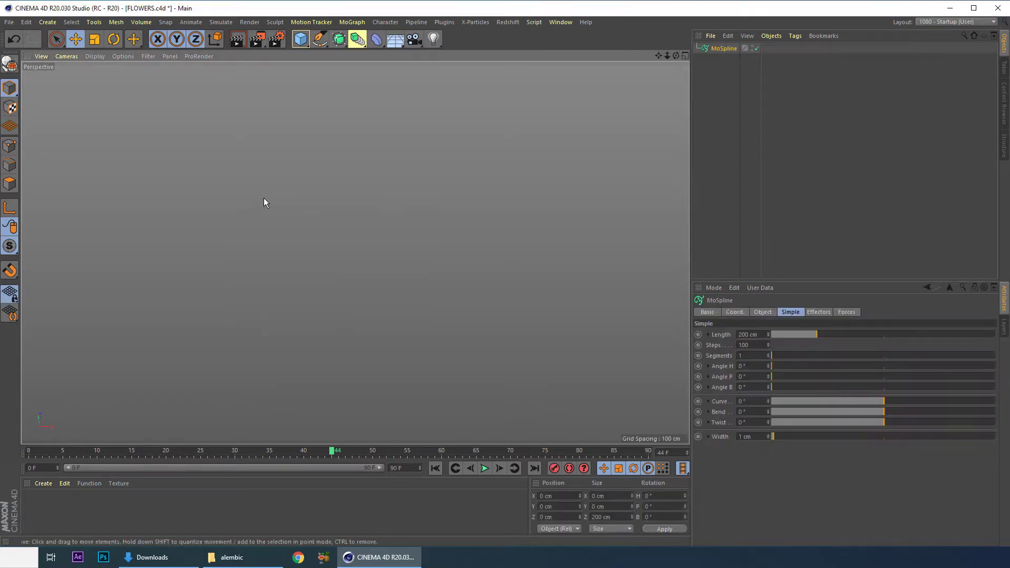
pyautogui.keyDown('alt'); pyautogui.moveTo(398, 212); pyautogui.dragTo(310, 179); pyautogui.keyUp('alt')
pyautogui.keyDown('alt'); pyautogui.moveTo(400, 240); pyautogui.dragTo(219, 171, button='middle'); pyautogui.keyUp('alt')
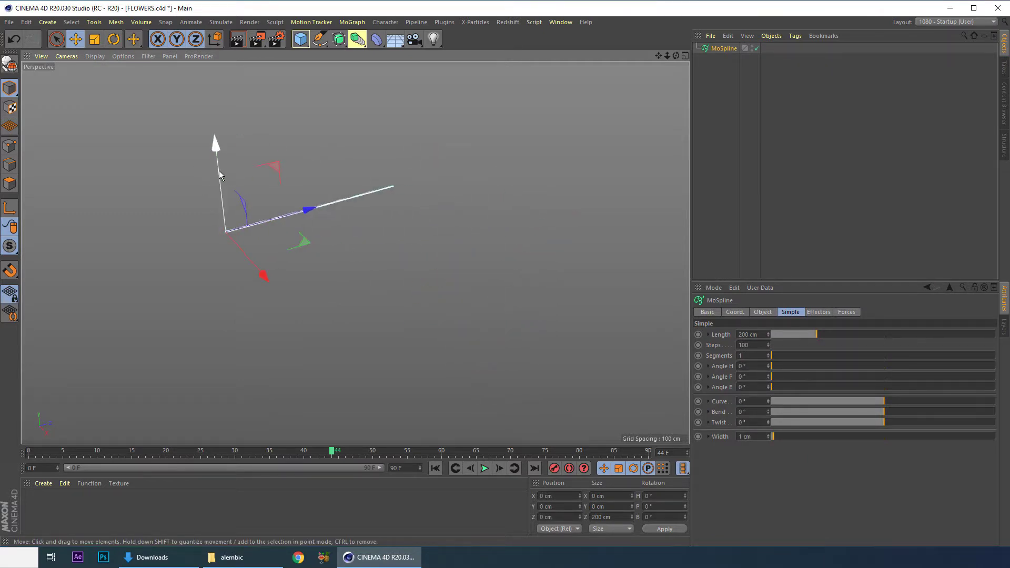
pyautogui.keyDown('alt'); pyautogui.moveTo(222, 173); pyautogui.dragTo(379, 191); pyautogui.keyUp('alt')
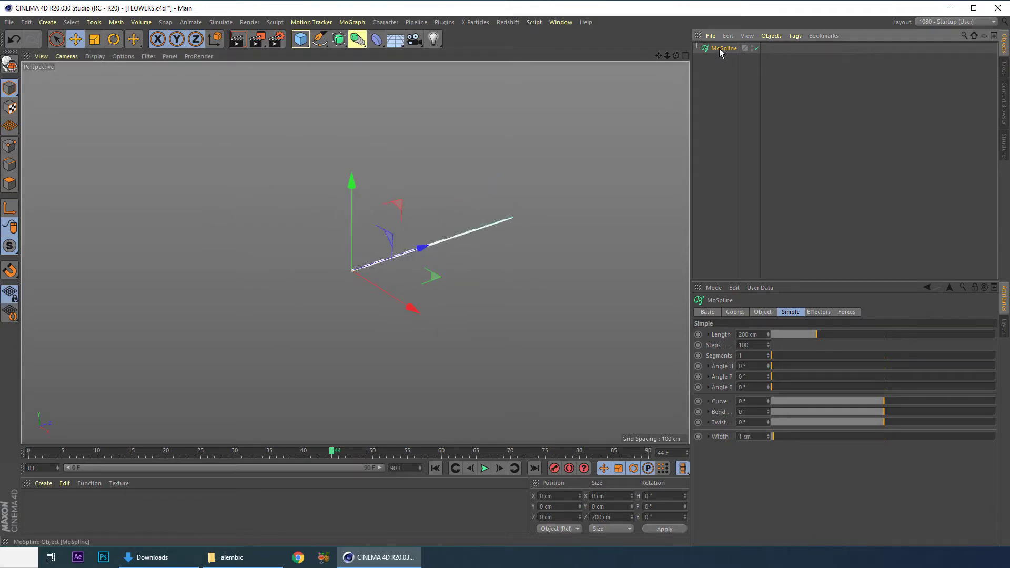
# Step: Add a Cloner, parent the MoSpline under it and switch its mode to Radial
pyautogui.hotkey('shift', 'c')
pyautogui.write('CLONER')
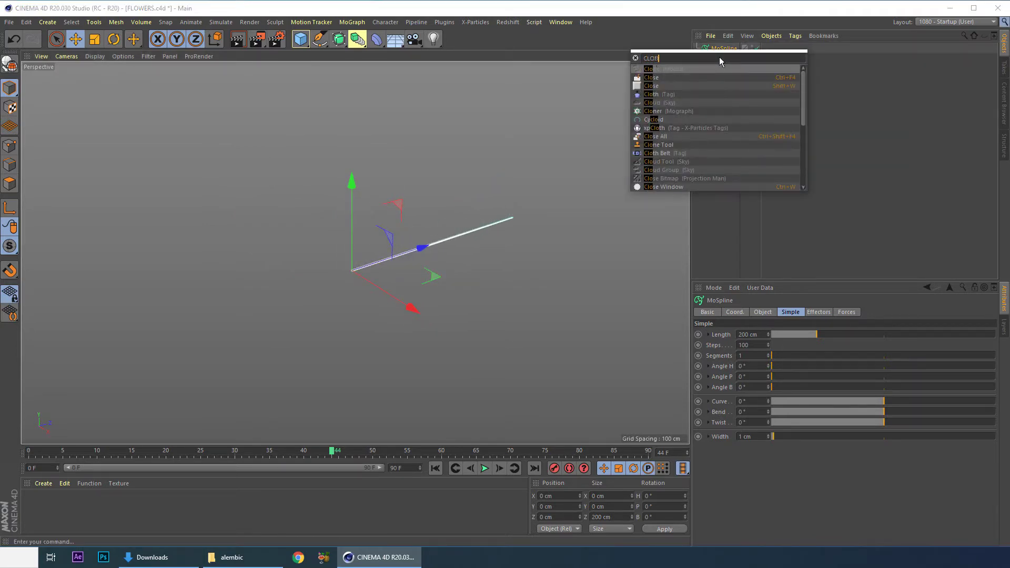
pyautogui.click(660, 70)
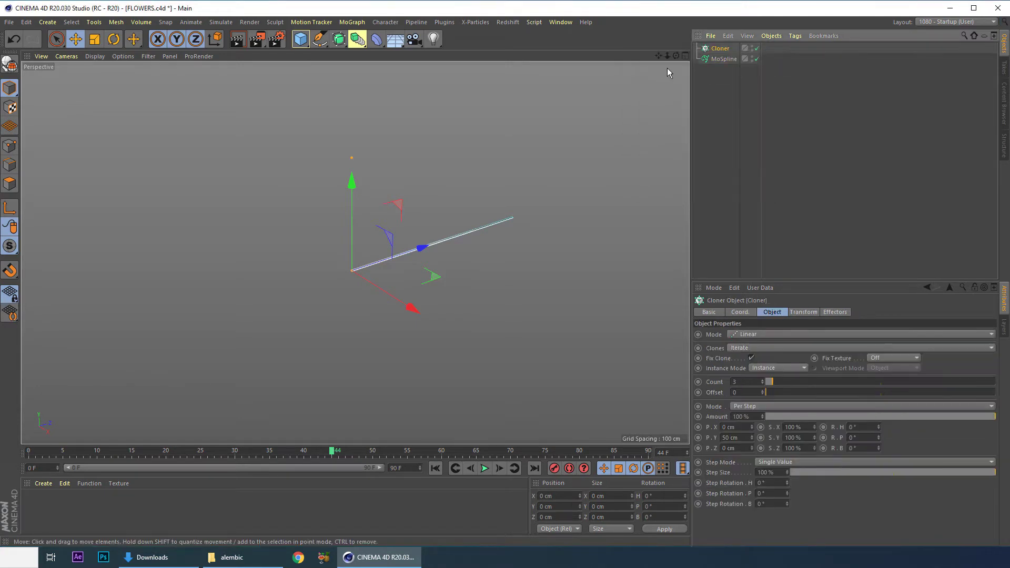
pyautogui.moveTo(726, 49); pyautogui.dragTo(724, 49)
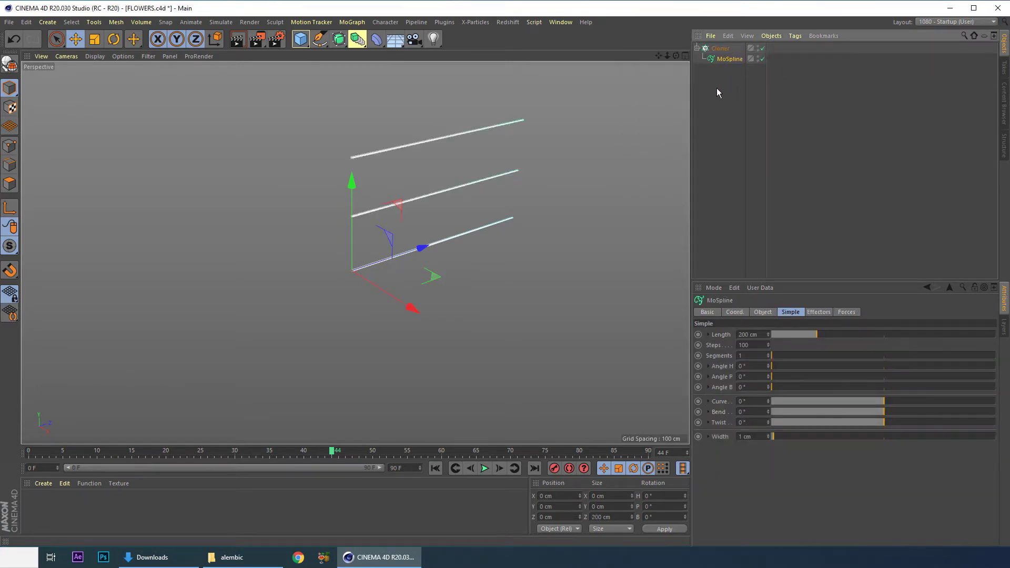
pyautogui.click(722, 49)
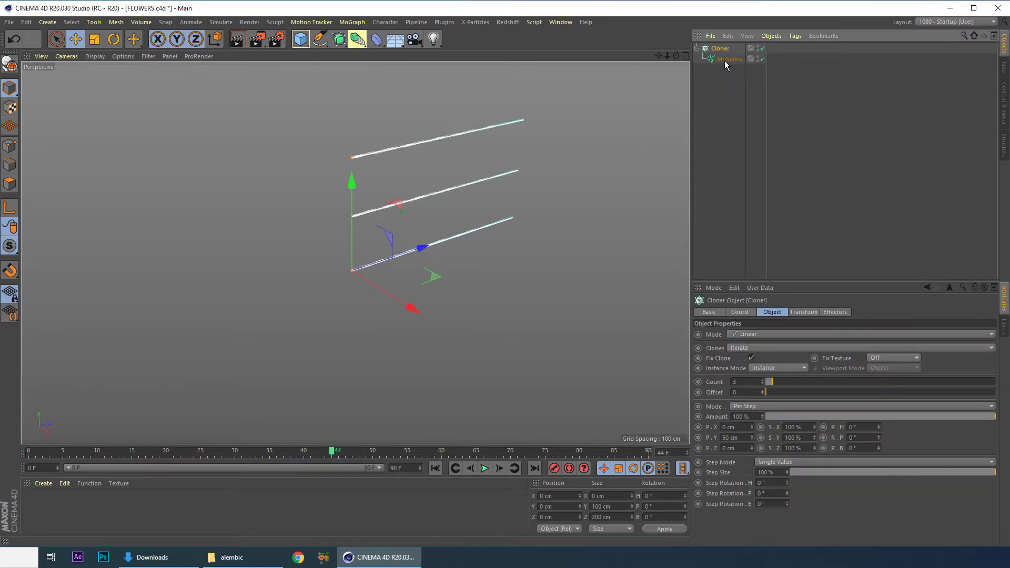
pyautogui.click(756, 333)
pyautogui.click(752, 365)
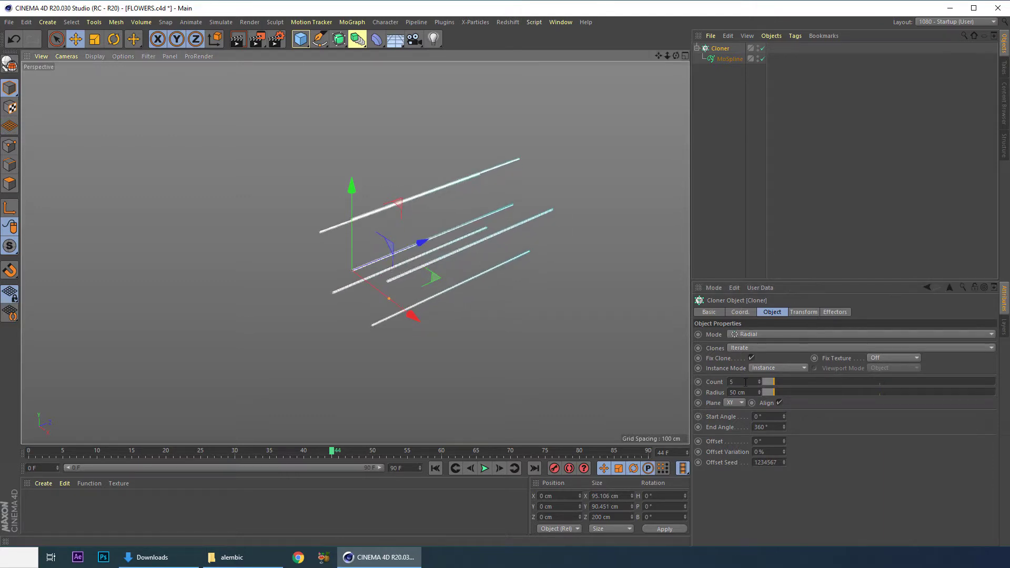
# Step: Lay the radial clones on the XZ plane and raise the Count to 84
pyautogui.click(736, 403)
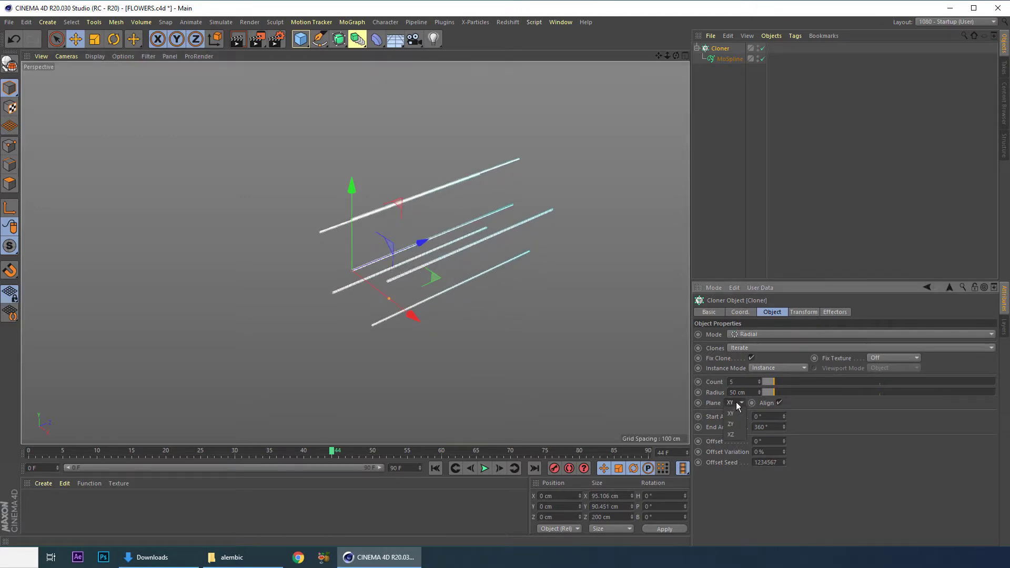
pyautogui.click(732, 434)
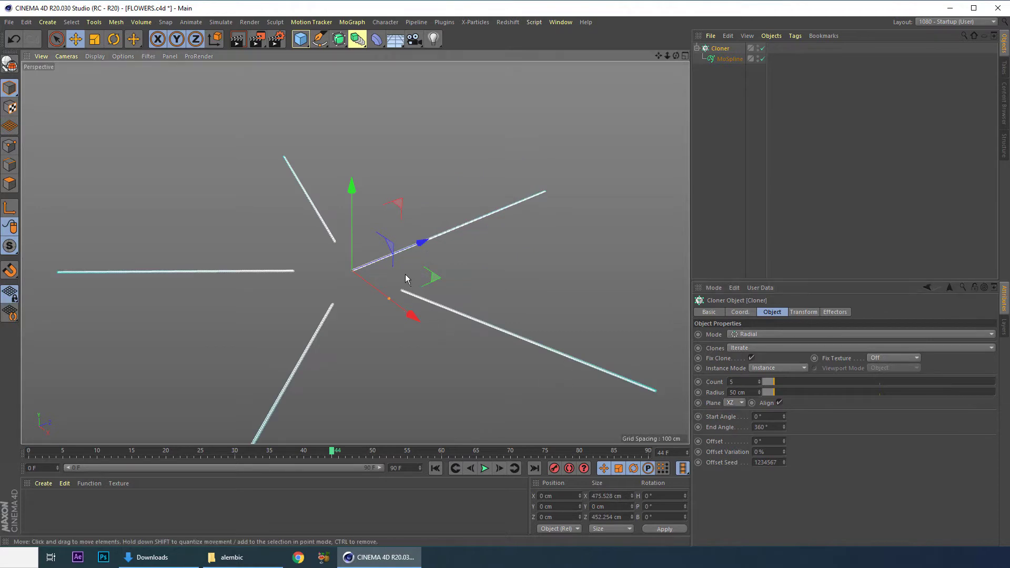
pyautogui.keyDown('alt'); pyautogui.moveTo(392, 292); pyautogui.dragTo(435, 246); pyautogui.keyUp('alt')
pyautogui.hotkey('ctrl', 'z')
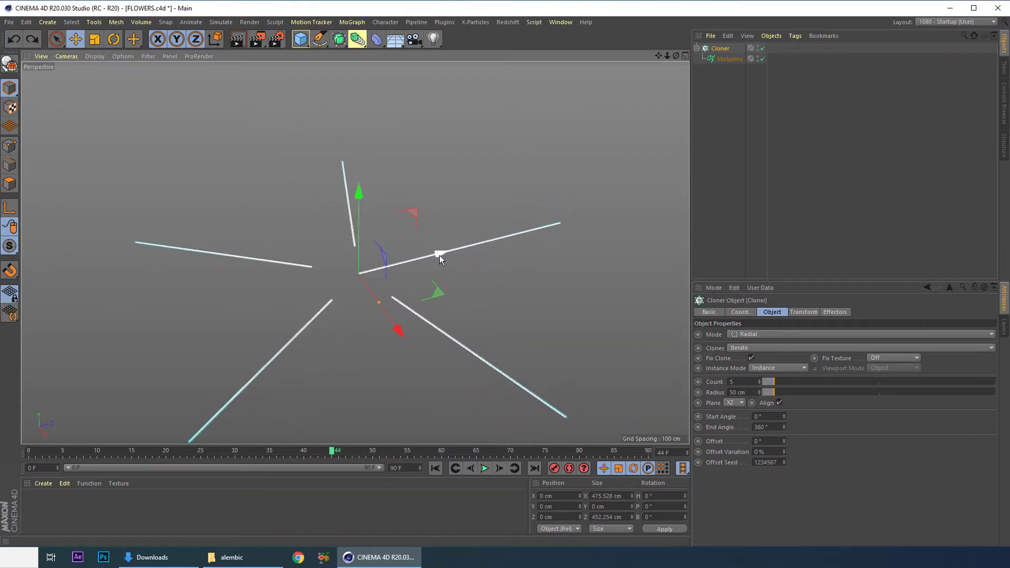
pyautogui.moveTo(780, 384); pyautogui.dragTo(959, 388)
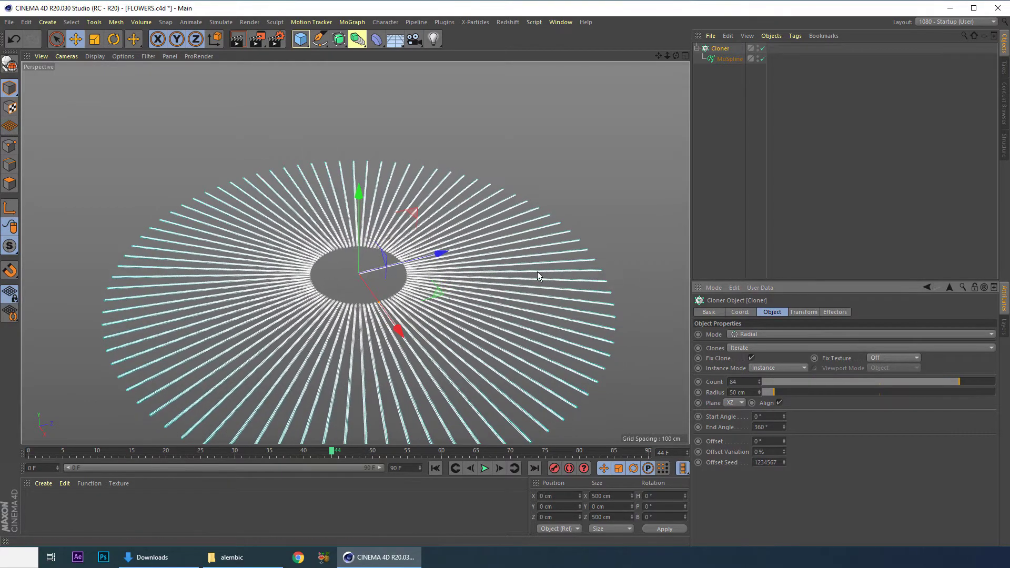
pyautogui.keyDown('alt'); pyautogui.moveTo(392, 266); pyautogui.dragTo(386, 247); pyautogui.keyUp('alt')
pyautogui.scroll(-2, 386, 250)
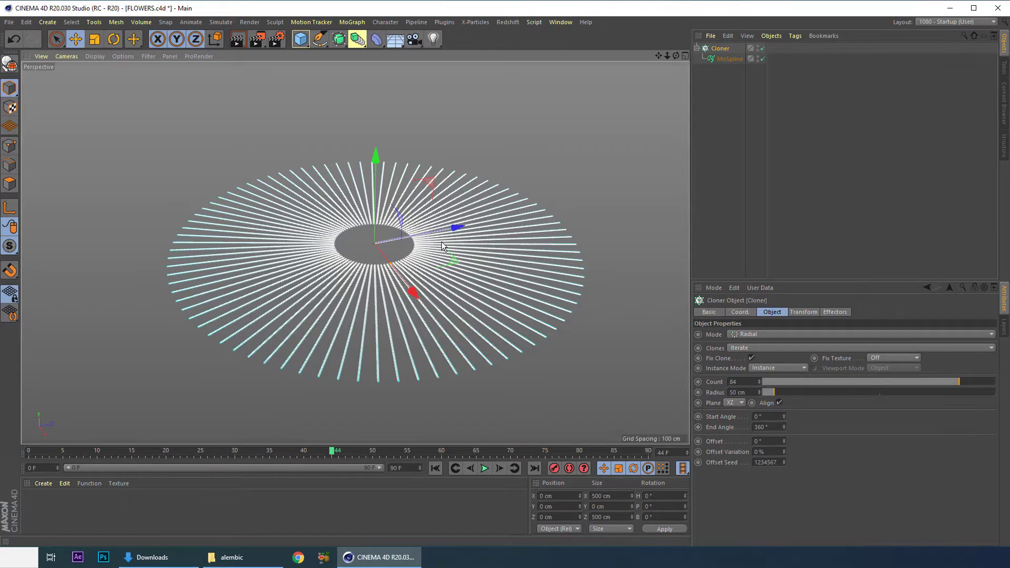
# Step: Give the MoSpline Curve 206°, Bend 241° and Twist 319° to form a swirling bowl
pyautogui.moveTo(449, 234)
pyautogui.keyDown('alt'); pyautogui.mouseDown()
pyautogui.moveTo(433, 235)
pyautogui.moveTo(458, 228)
pyautogui.mouseUp(); pyautogui.keyUp('alt')
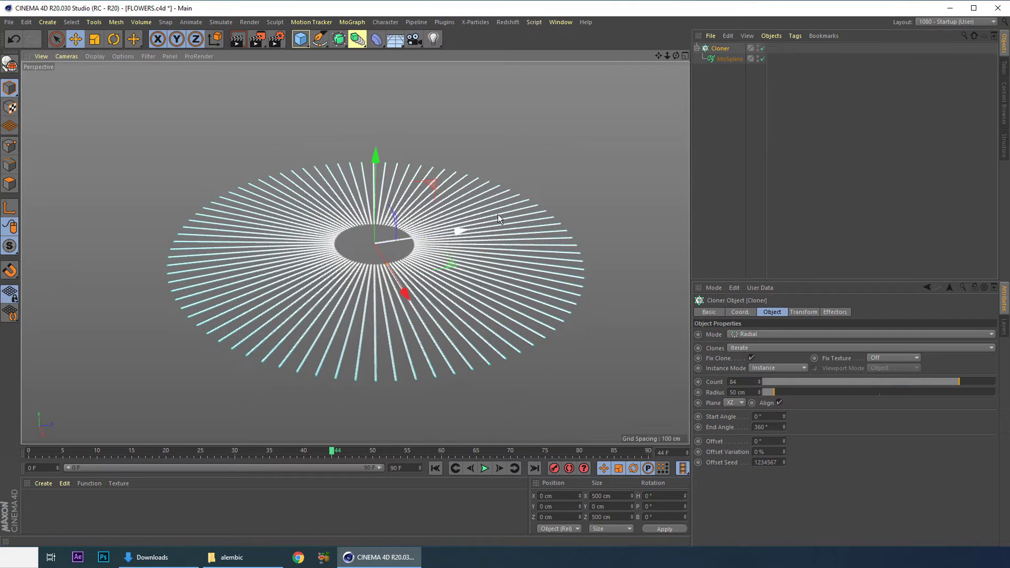
pyautogui.click(730, 58)
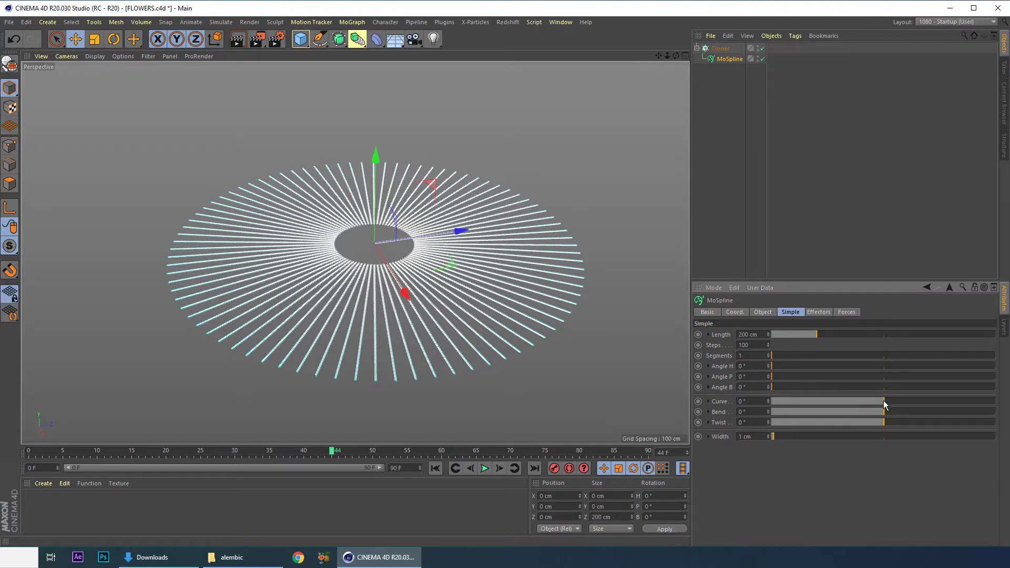
pyautogui.moveTo(884, 404); pyautogui.dragTo(984, 422)
pyautogui.moveTo(911, 412); pyautogui.dragTo(950, 405)
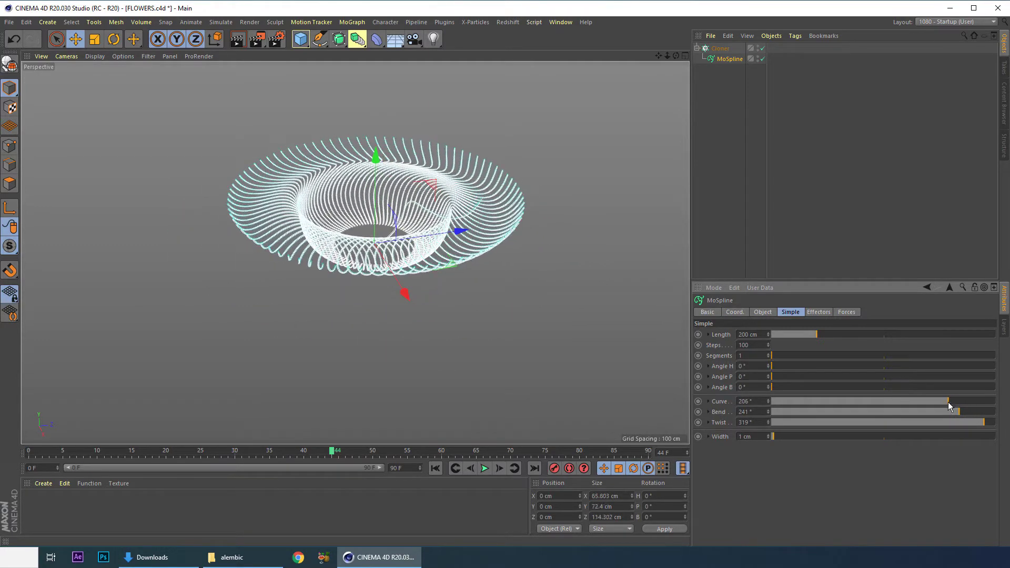
pyautogui.keyDown('alt'); pyautogui.moveTo(425, 207); pyautogui.dragTo(409, 246); pyautogui.keyUp('alt')
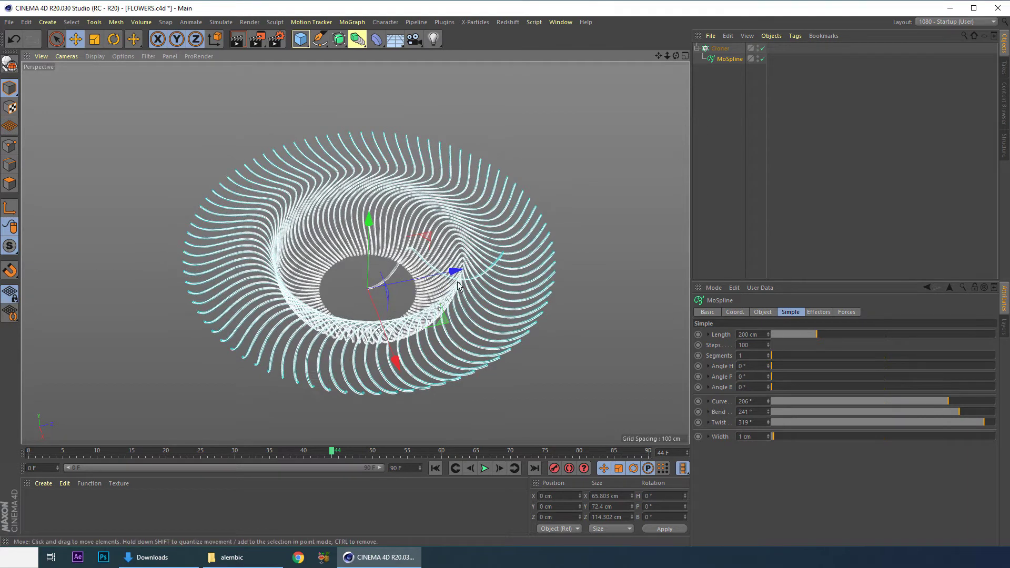
# Step: Hide the MoSpline strands in the viewport
pyautogui.click(365, 289)
pyautogui.click(720, 48)
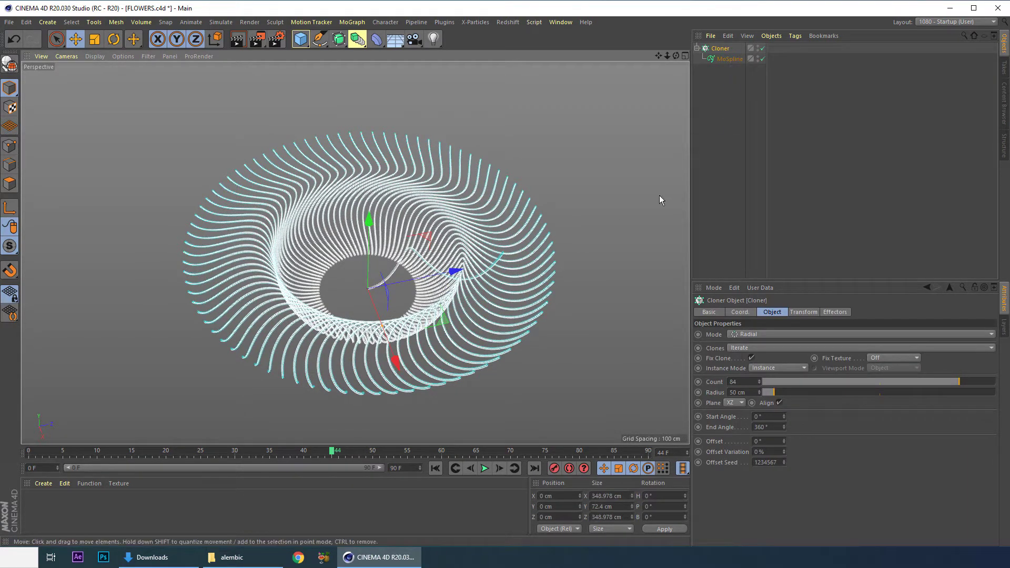
pyautogui.click(759, 57)
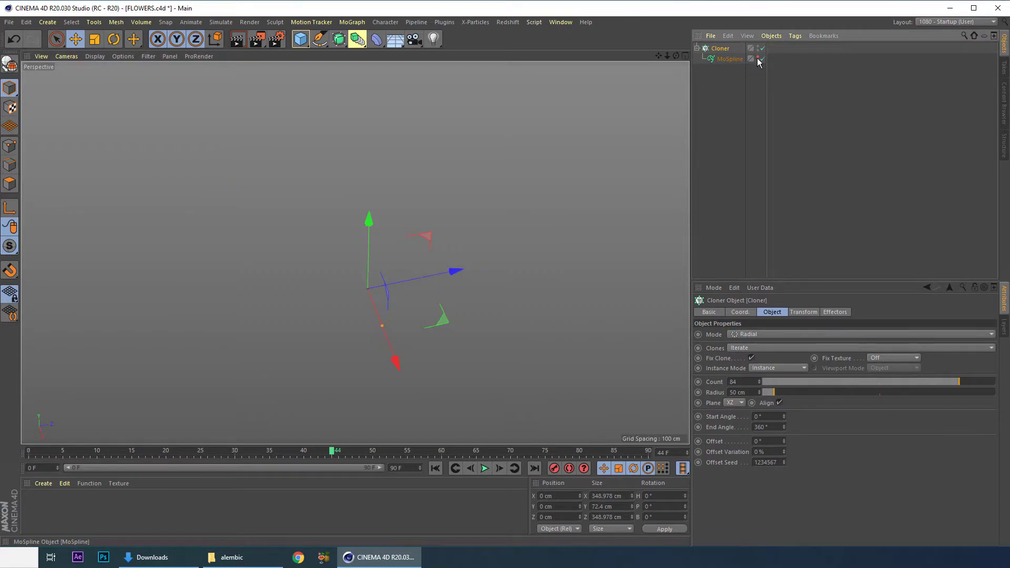
# Step: Make the MoSpline visible again and lower it along its Y axis
pyautogui.click(758, 58)
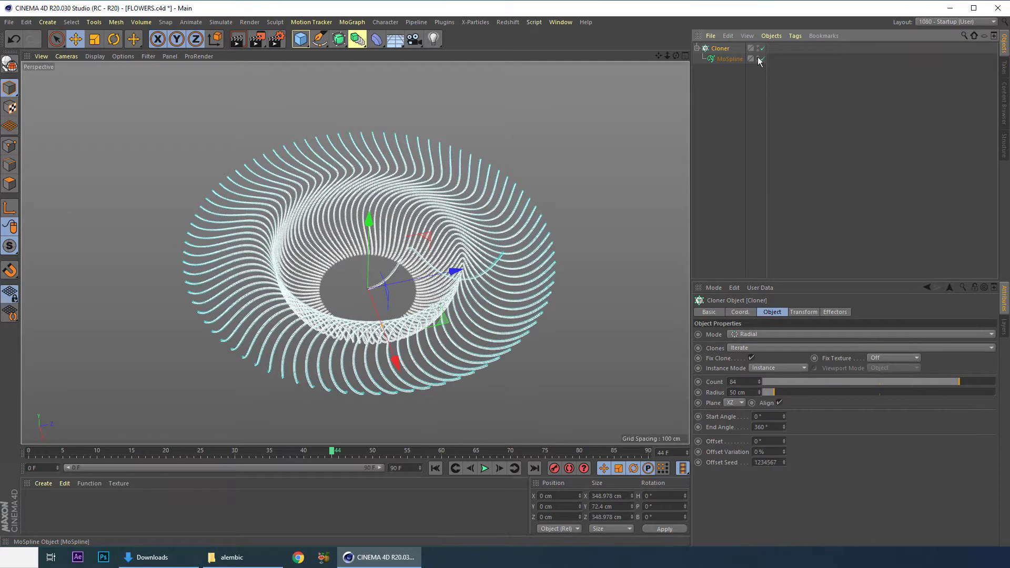
pyautogui.click(758, 58)
pyautogui.click(758, 57)
pyautogui.click(758, 58)
pyautogui.click(758, 58)
pyautogui.click(734, 60)
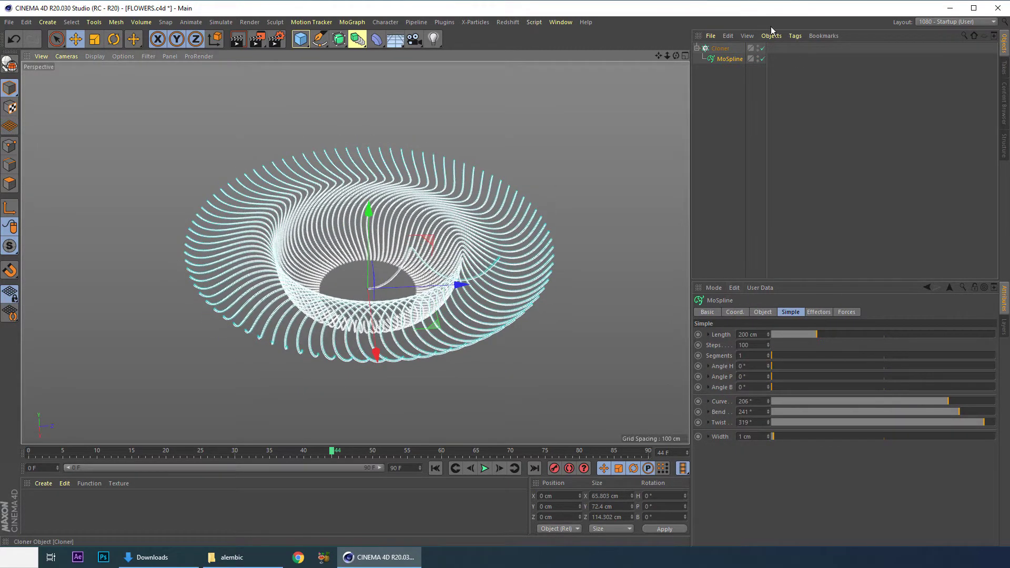
pyautogui.moveTo(368, 223); pyautogui.dragTo(371, 427)
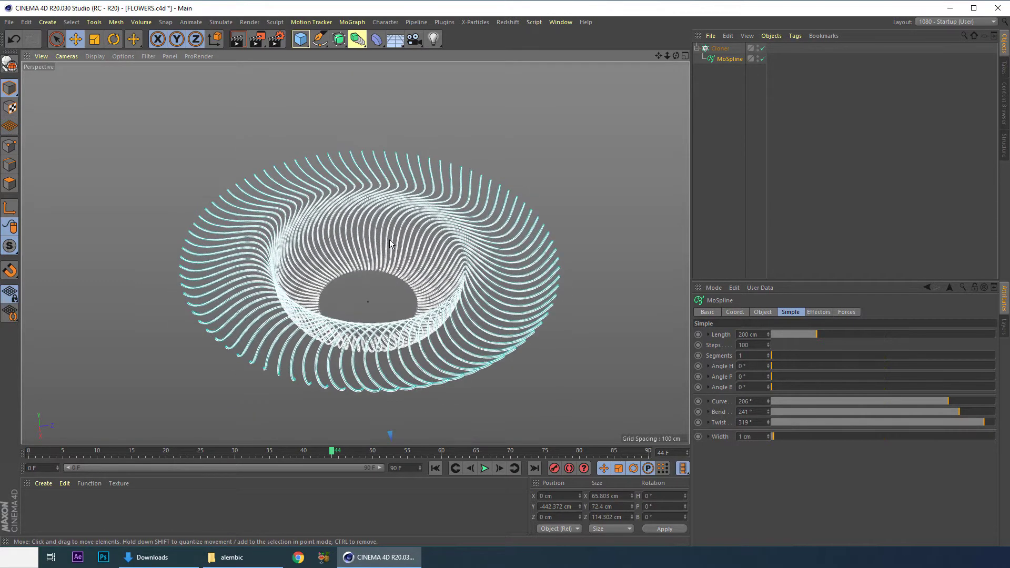
# Step: Set the timeline end frame to 150 and return the playhead to frame 0
pyautogui.click(382, 245)
pyautogui.scroll(-3, 378, 248)
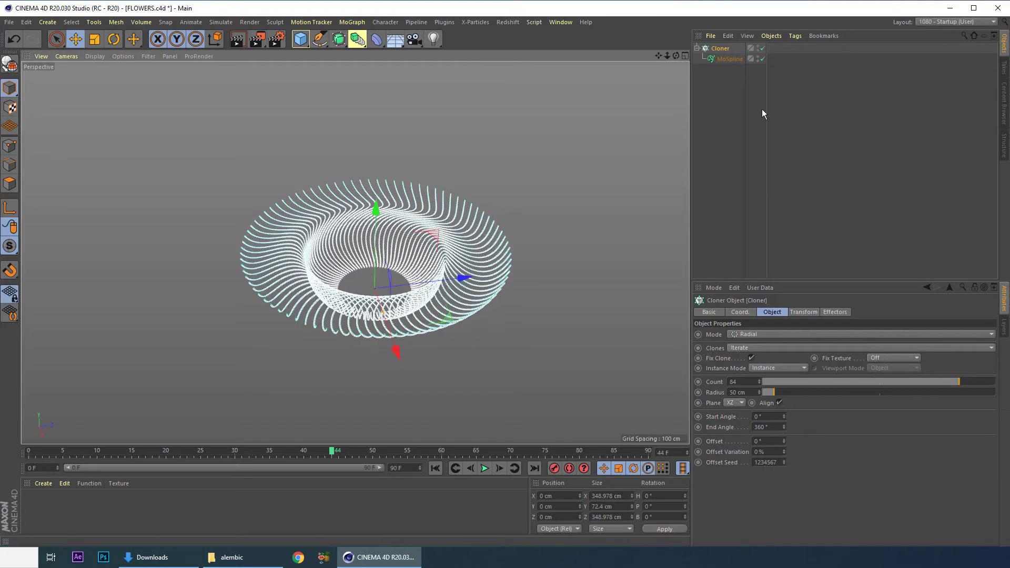
pyautogui.click(732, 61)
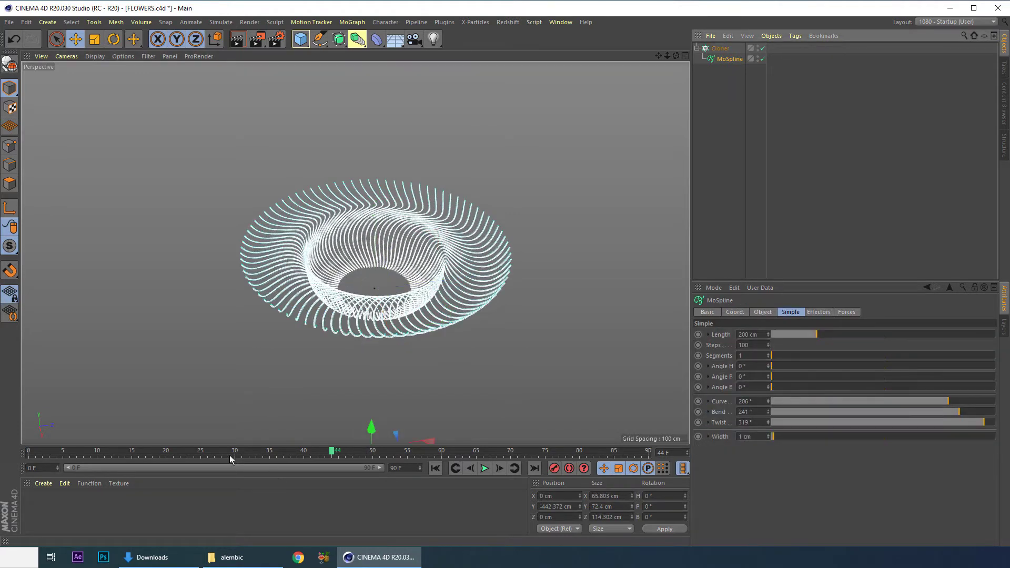
pyautogui.doubleClick(400, 469)
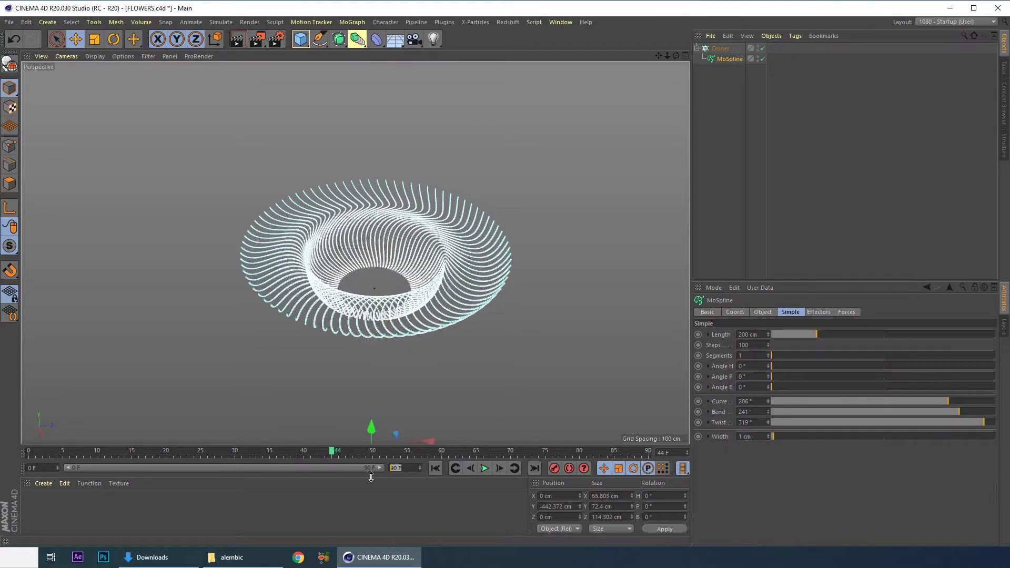
pyautogui.write('150')
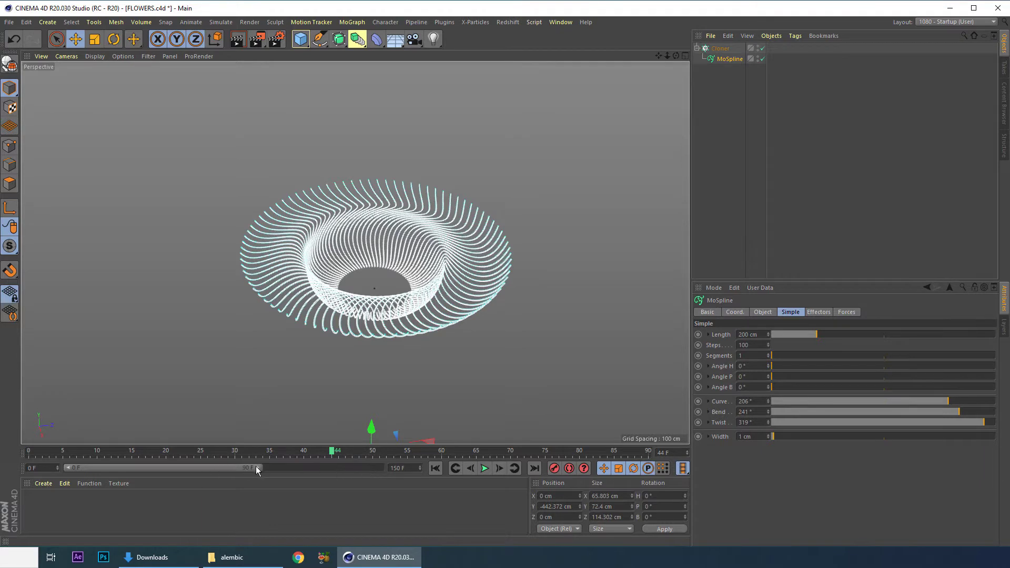
pyautogui.press('Return')
pyautogui.moveTo(120, 448); pyautogui.dragTo(29, 450)
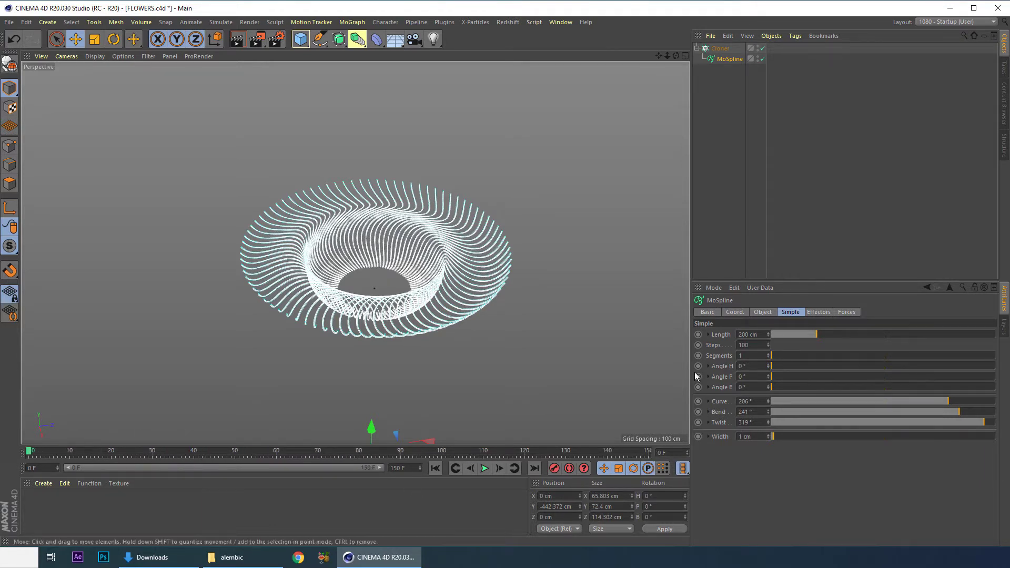
pyautogui.click(764, 402)
# Step: Reset the MoSpline's Curve, Bend and Twist to 0° for straight rays
pyautogui.write('0')
pyautogui.press('Return')
pyautogui.press('0')
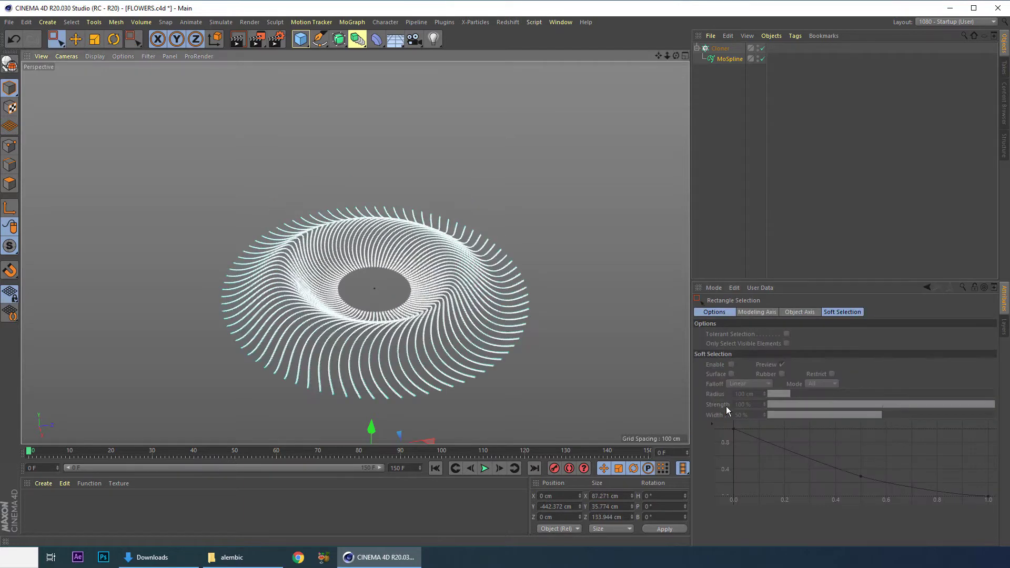
pyautogui.hotkey('ctrl', 'z')
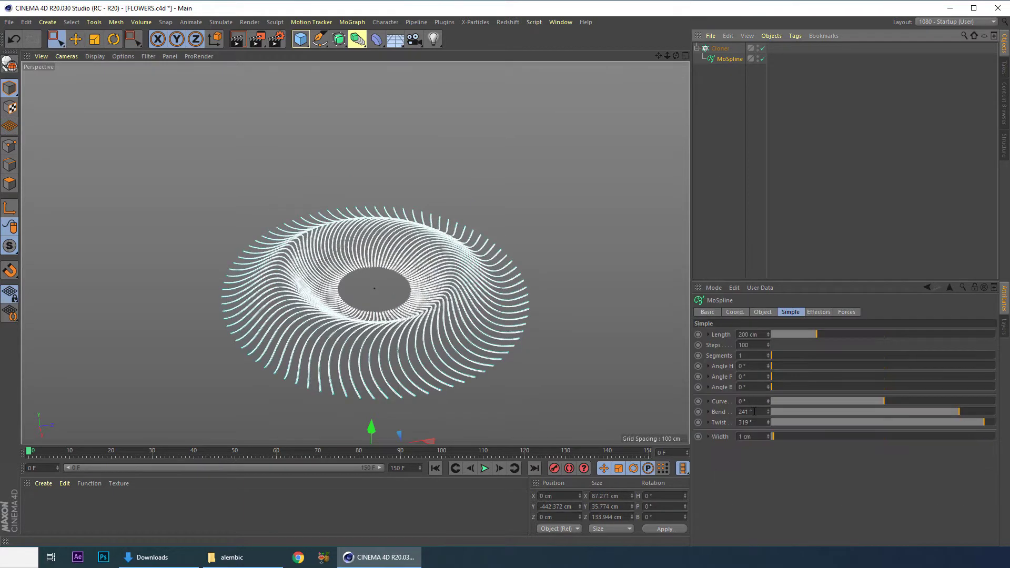
pyautogui.click(755, 412)
pyautogui.write('0')
pyautogui.press('Tab')
pyautogui.write('0')
pyautogui.press('Return')
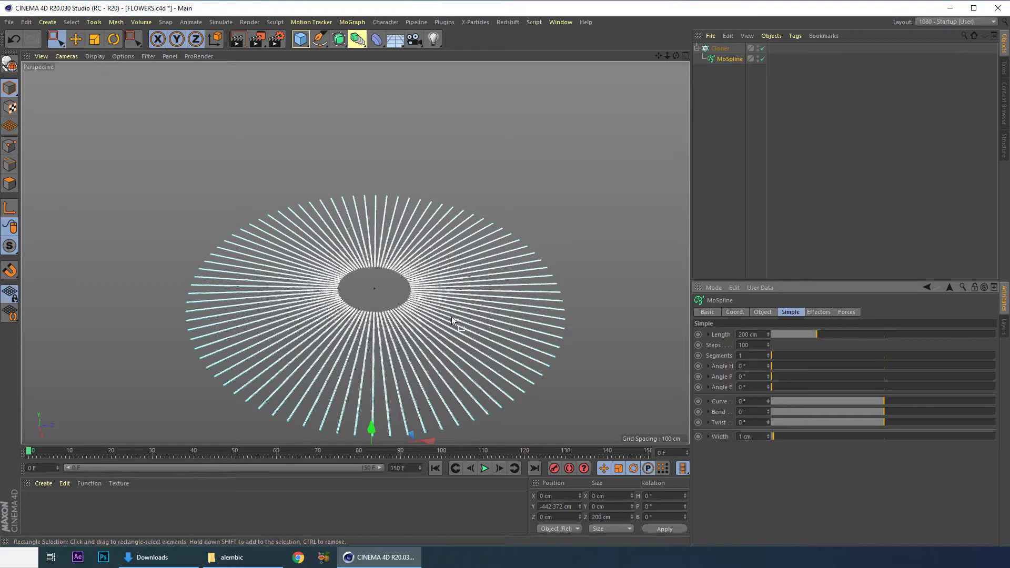
# Step: Recentre the view, switch to the Move tool and select the Cloner
pyautogui.keyDown('alt'); pyautogui.moveTo(451, 316); pyautogui.dragTo(443, 295, button='middle'); pyautogui.keyUp('alt')
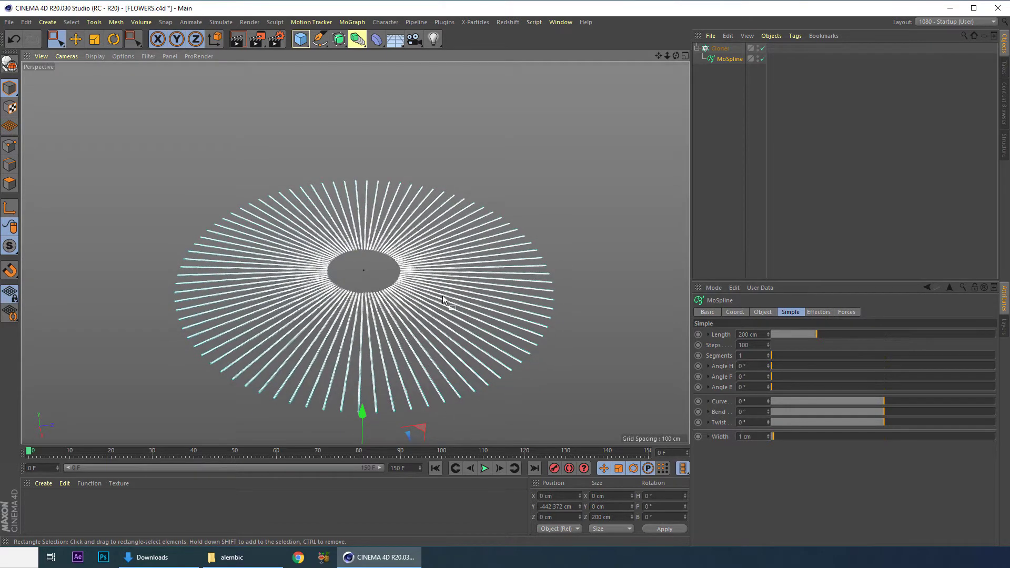
pyautogui.click(77, 39)
pyautogui.click(726, 59)
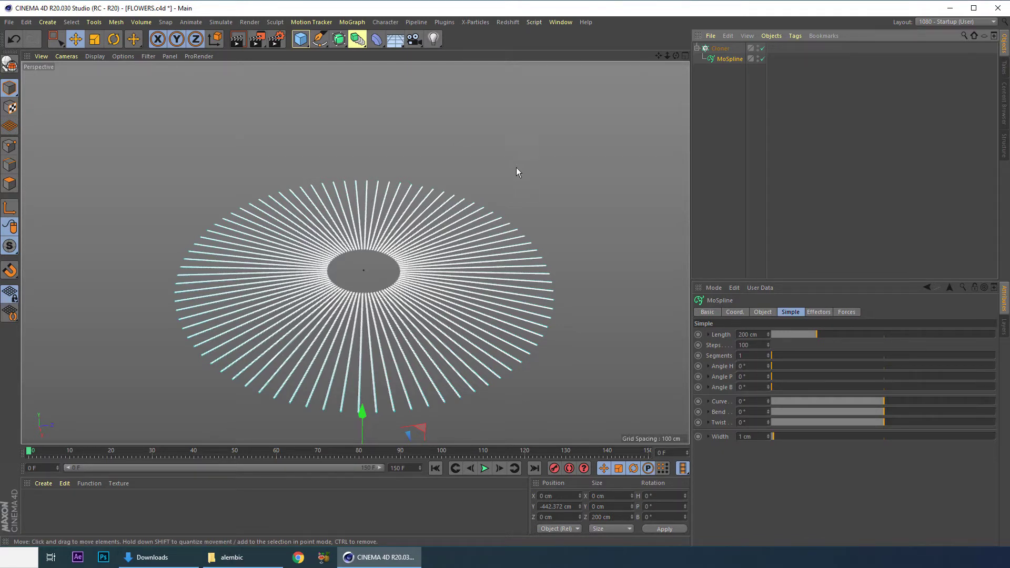
pyautogui.click(721, 48)
pyautogui.doubleClick(746, 393)
# Step: Set the Cloner Radius to 0 cm and orbit and zoom onto the starburst disc
pyautogui.write('0')
pyautogui.press('Return')
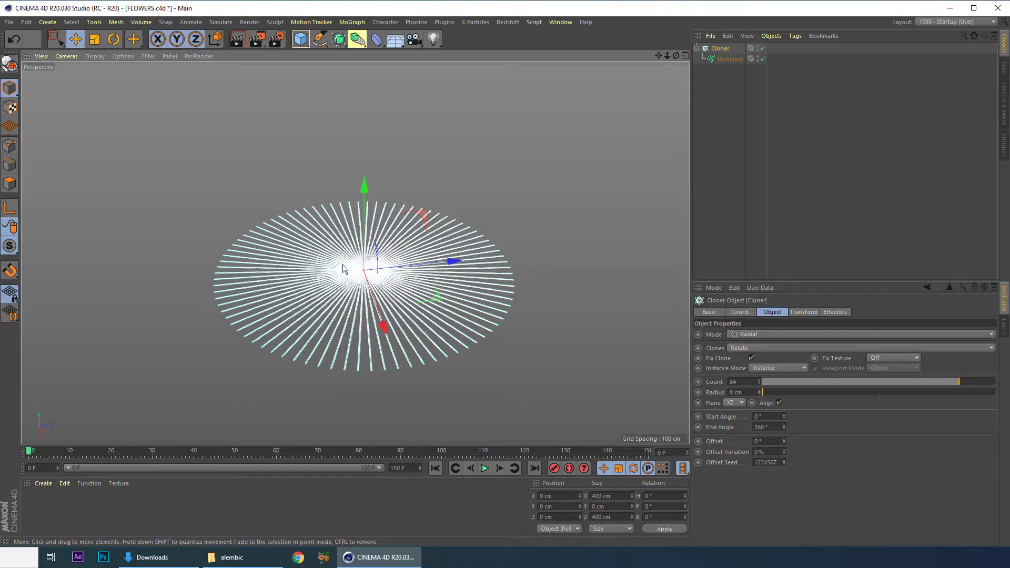
pyautogui.keyDown('alt'); pyautogui.moveTo(343, 265); pyautogui.dragTo(358, 269); pyautogui.keyUp('alt')
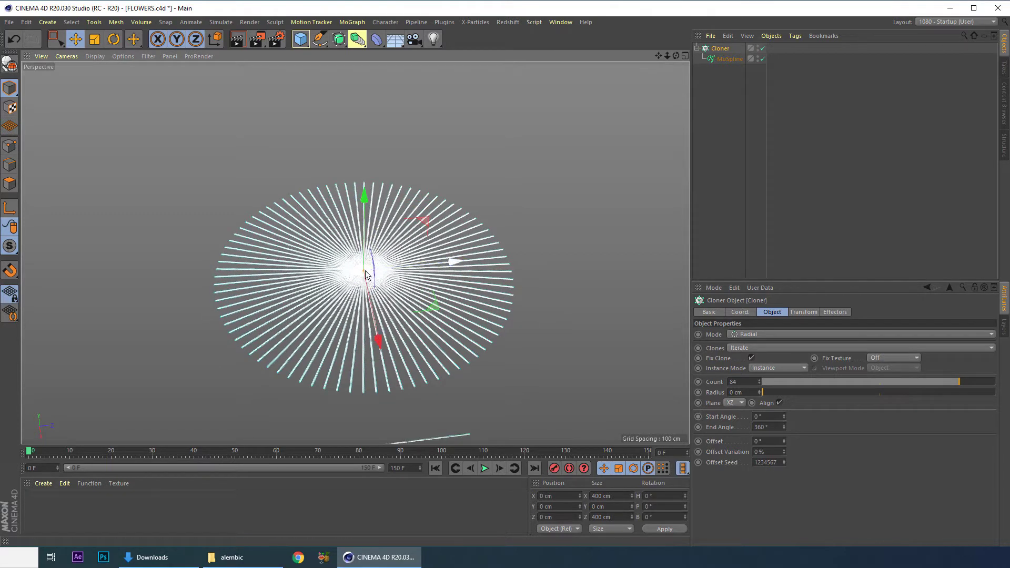
pyautogui.keyDown('alt'); pyautogui.moveTo(333, 264); pyautogui.dragTo(342, 263, button='right'); pyautogui.keyUp('alt')
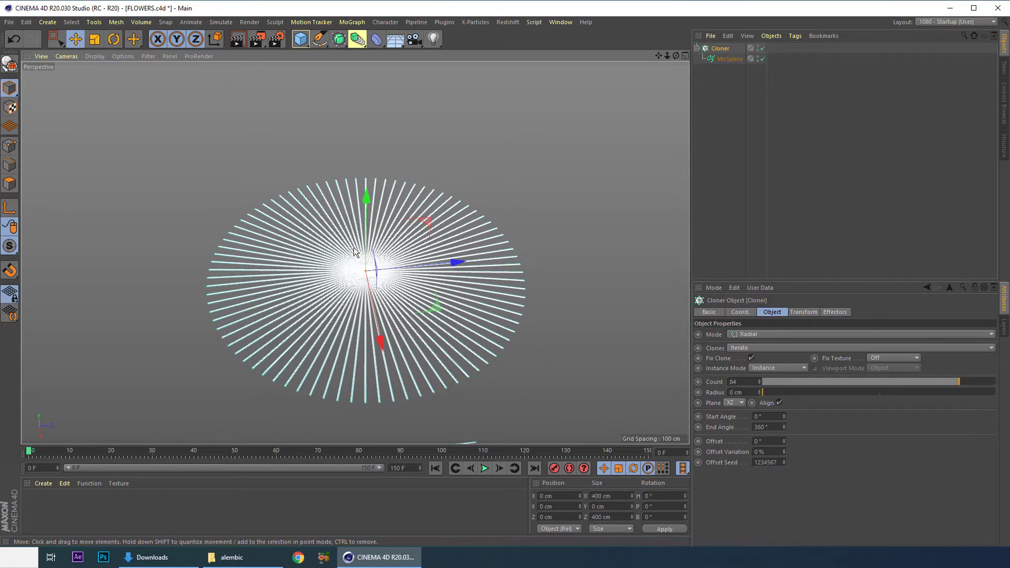
pyautogui.keyDown('alt'); pyautogui.moveTo(354, 251); pyautogui.dragTo(350, 234); pyautogui.keyUp('alt')
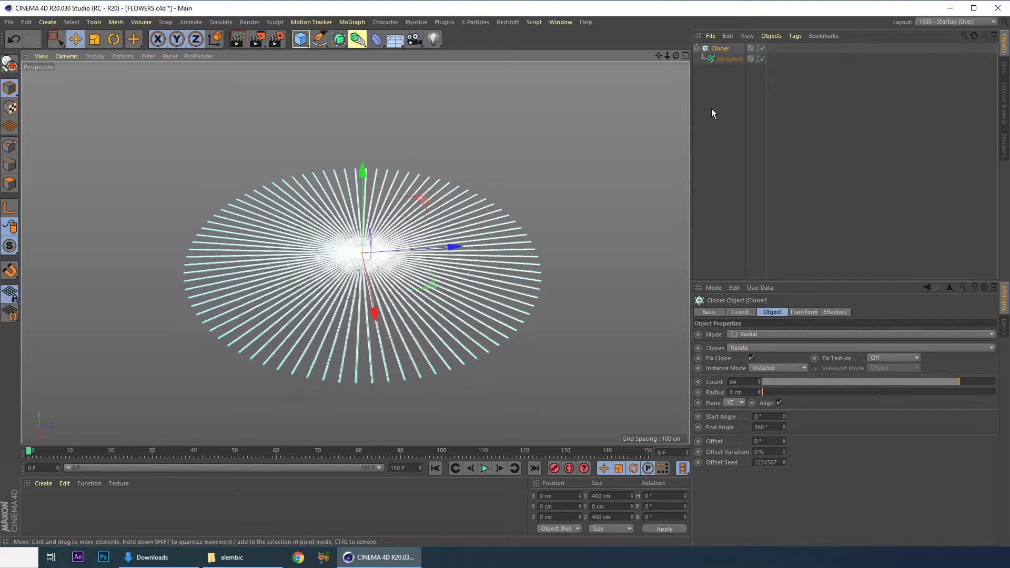
pyautogui.click(729, 60)
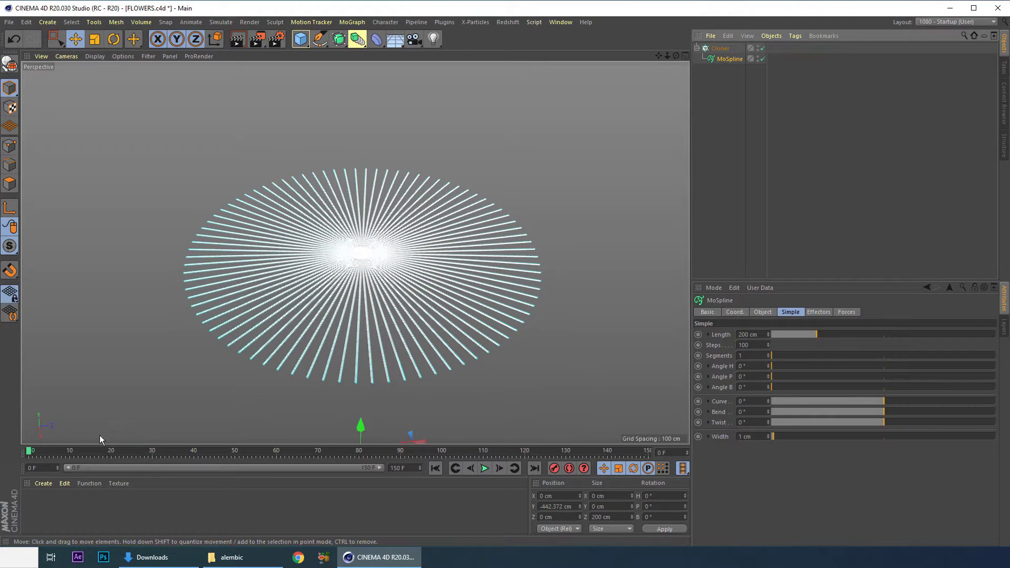
# Step: Keyframe the MoSpline Length at 0 cm on frame 0 and full length later
pyautogui.click(699, 335)
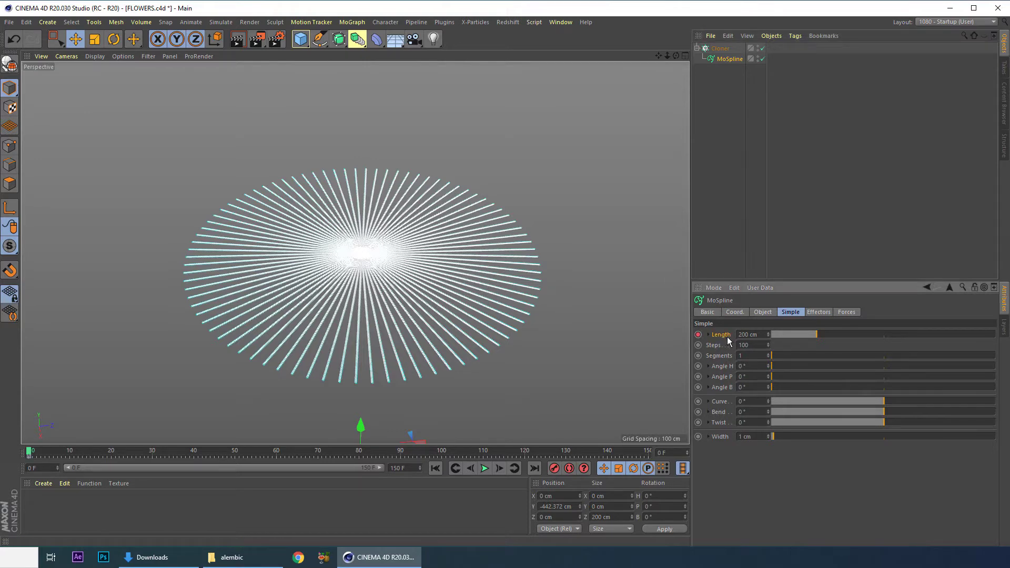
pyautogui.moveTo(172, 451); pyautogui.dragTo(254, 457)
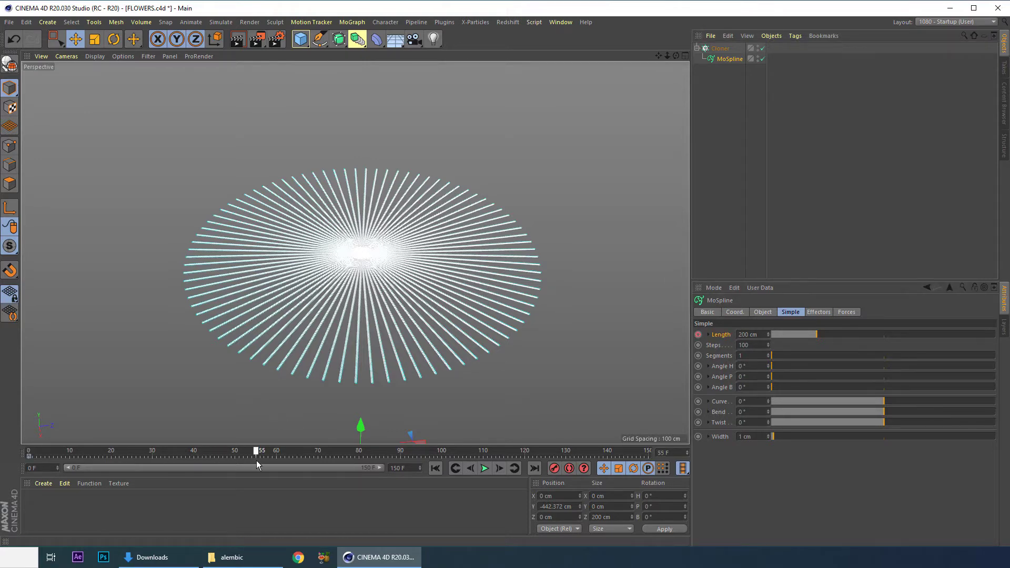
pyautogui.click(699, 335)
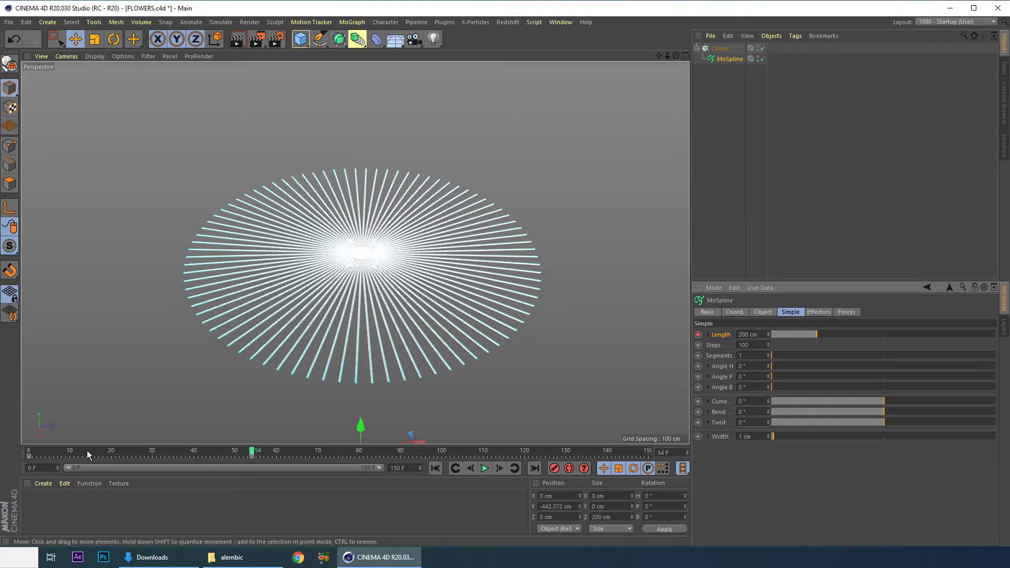
pyautogui.moveTo(251, 457); pyautogui.dragTo(226, 459)
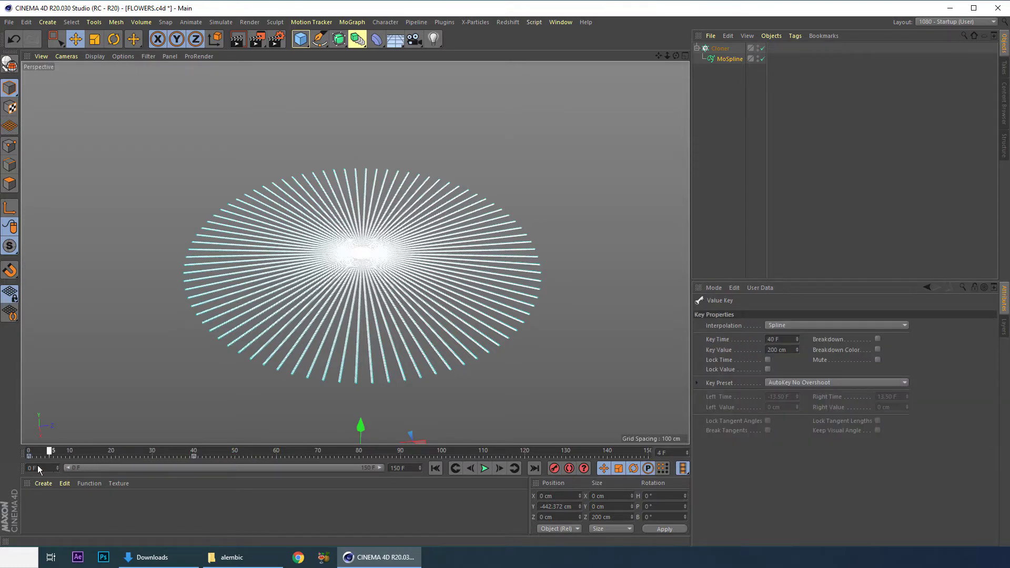
pyautogui.click(727, 61)
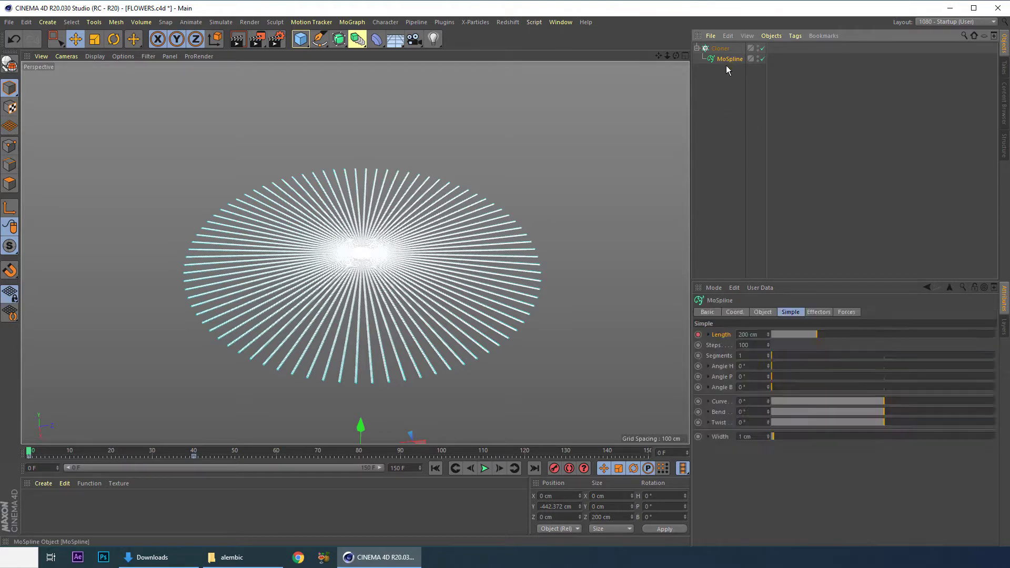
pyautogui.doubleClick(747, 335)
pyautogui.write('0')
pyautogui.press('Return')
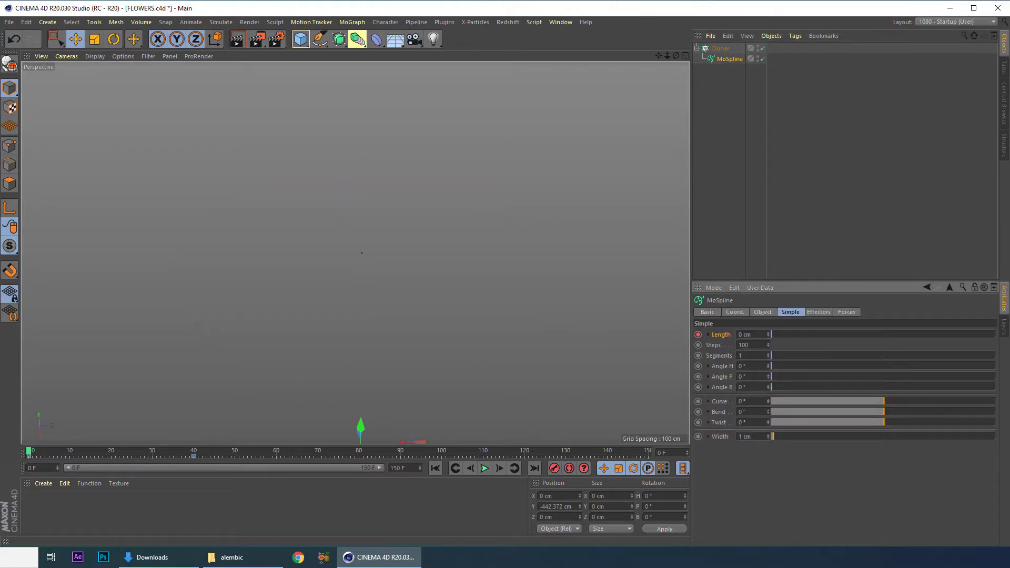
# Step: Move the 200 cm Length key to frame 30, preview the growth and save
pyautogui.moveTo(29, 455)
pyautogui.mouseDown()
pyautogui.moveTo(146, 450)
pyautogui.moveTo(30, 453)
pyautogui.mouseUp()
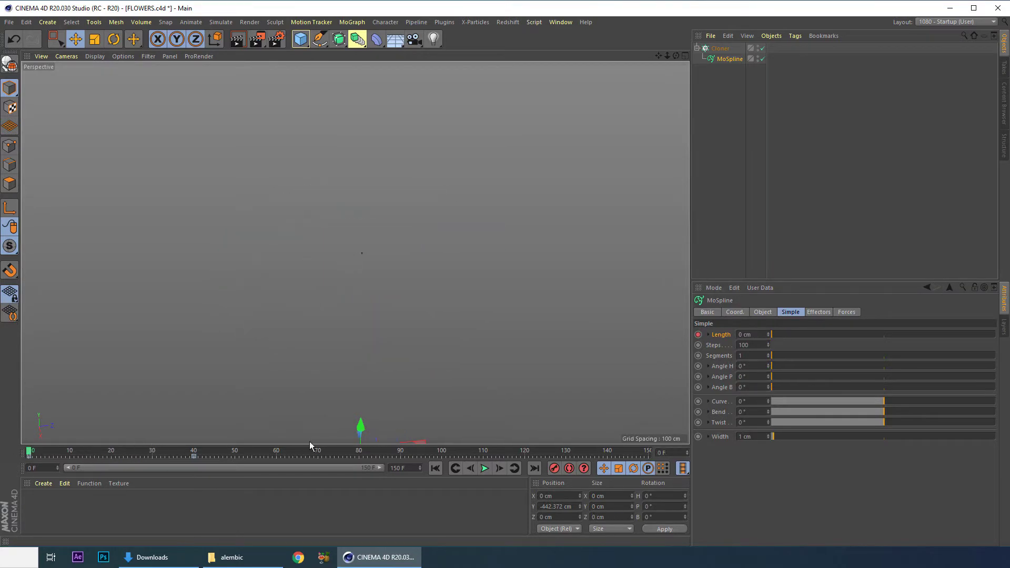
pyautogui.click(489, 468)
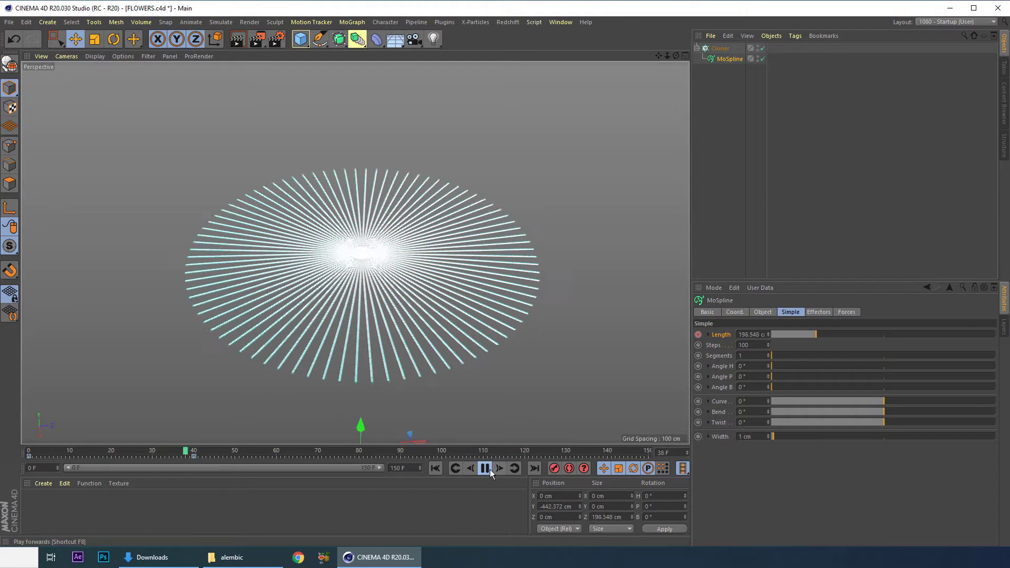
pyautogui.moveTo(194, 457); pyautogui.dragTo(153, 457)
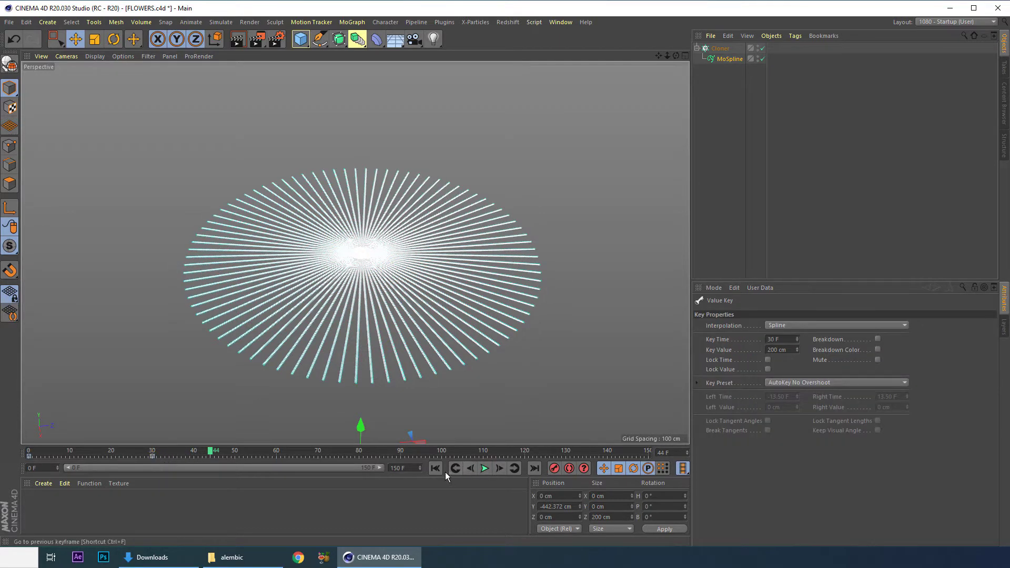
pyautogui.click(435, 469)
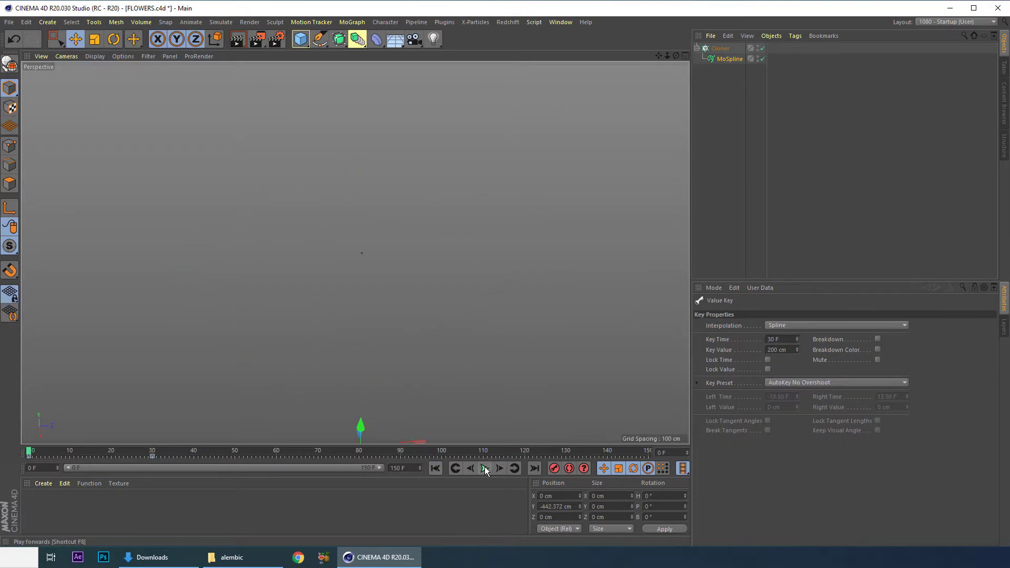
pyautogui.click(484, 468)
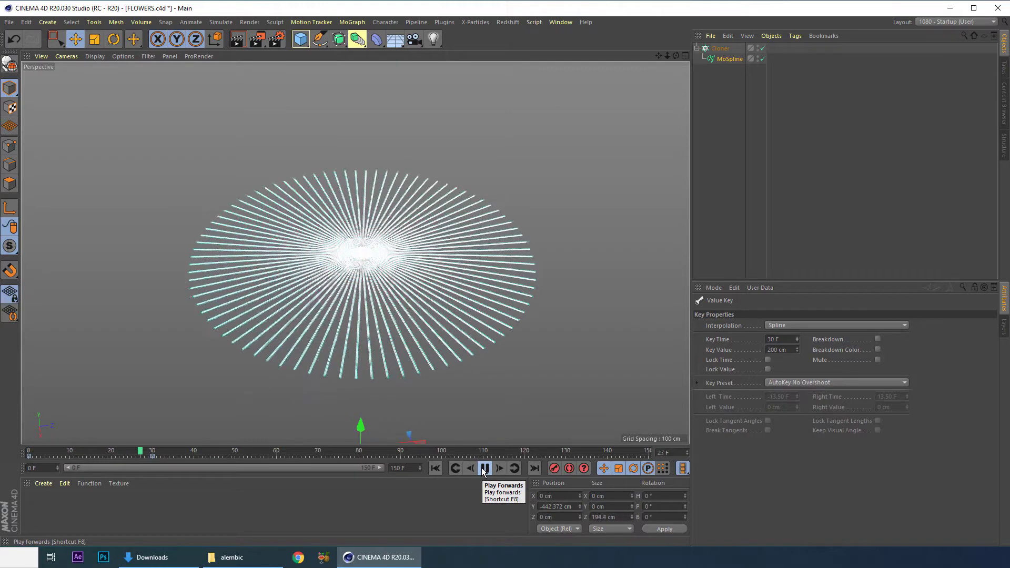
pyautogui.click(484, 470)
pyautogui.hotkey('ctrl', 's')
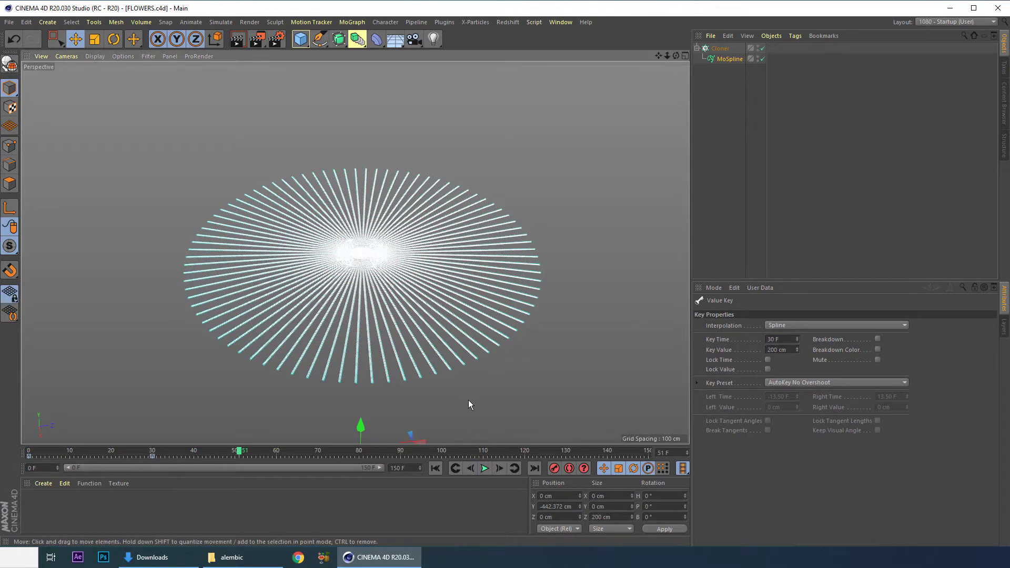
# Step: Zoom in on the flower and scrub back to frame 3 to watch it grow
pyautogui.keyDown('alt'); pyautogui.moveTo(445, 377); pyautogui.dragTo(444, 358); pyautogui.keyUp('alt')
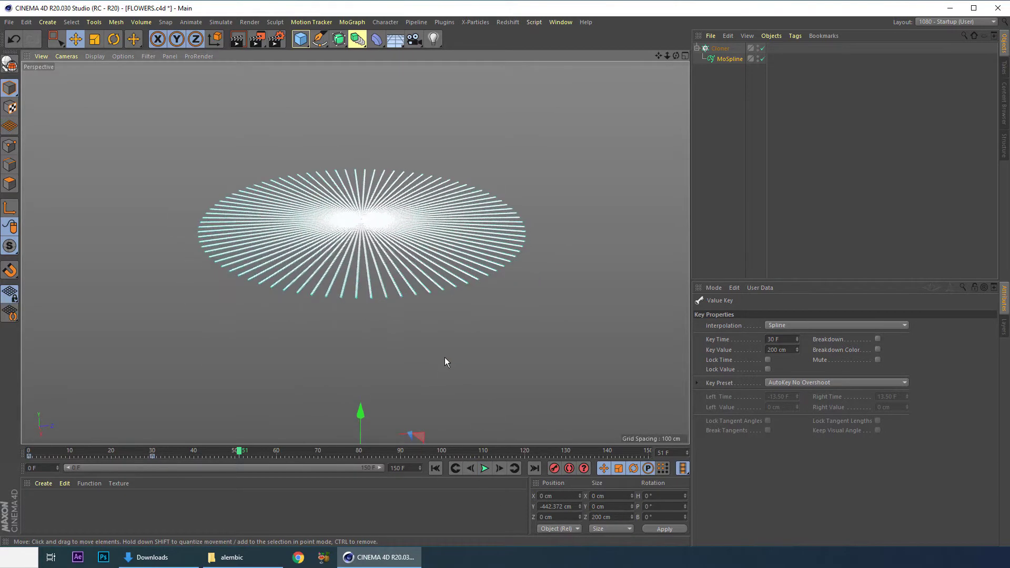
pyautogui.click(405, 264)
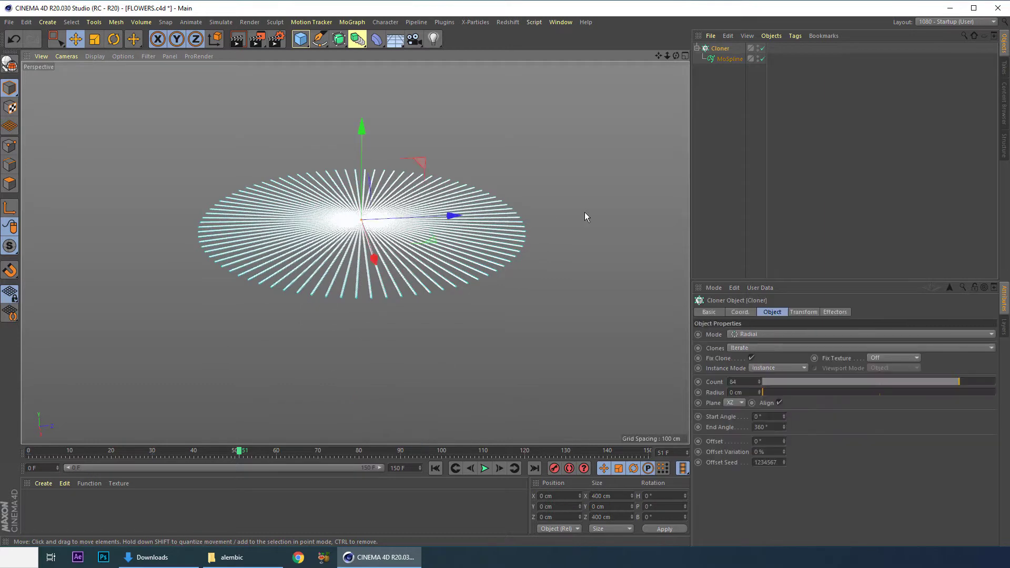
pyautogui.click(734, 58)
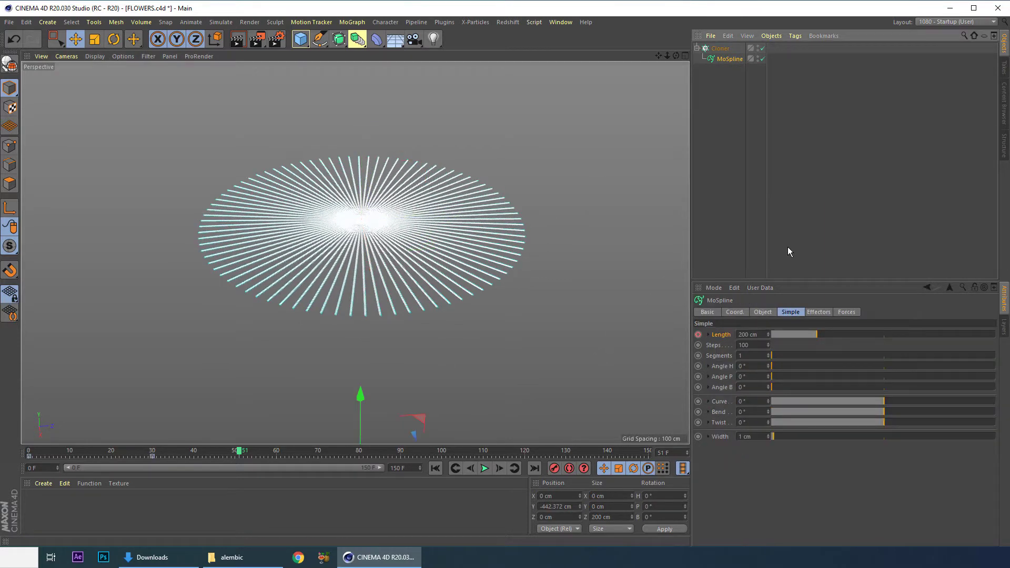
pyautogui.keyDown('alt'); pyautogui.moveTo(402, 315); pyautogui.dragTo(672, 289); pyautogui.keyUp('alt')
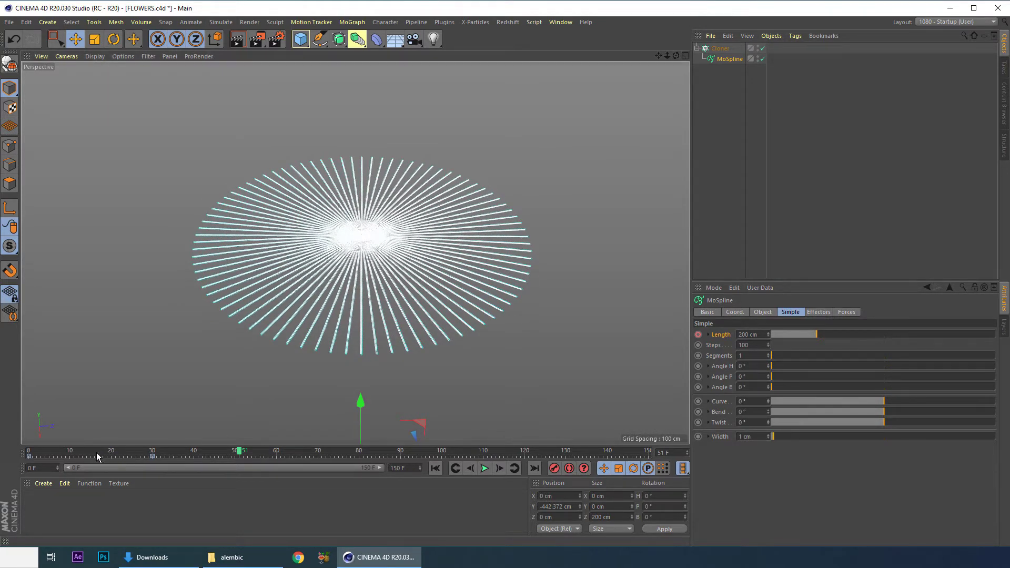
pyautogui.moveTo(97, 454); pyautogui.dragTo(48, 453)
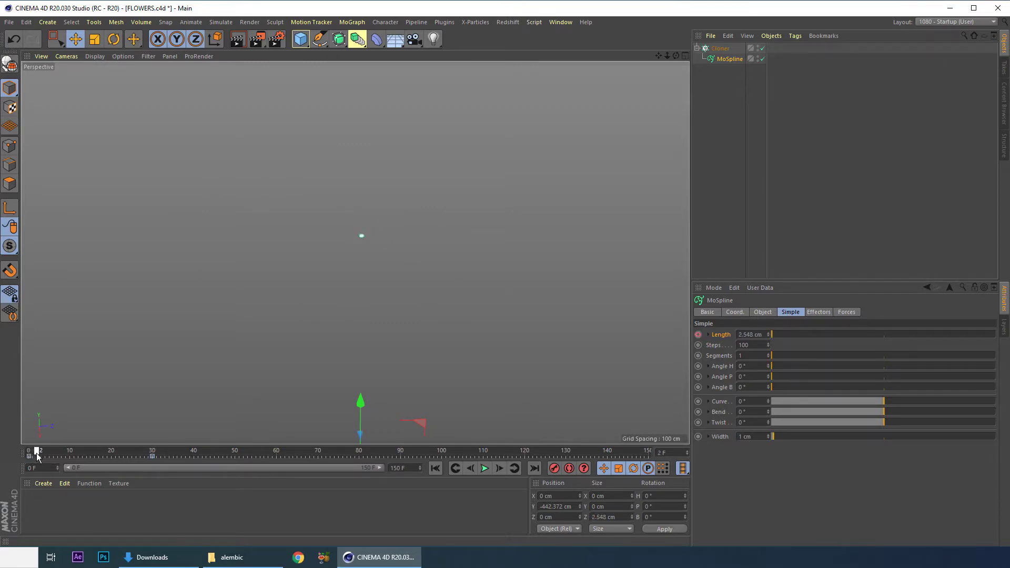
pyautogui.moveTo(38, 453); pyautogui.dragTo(41, 452)
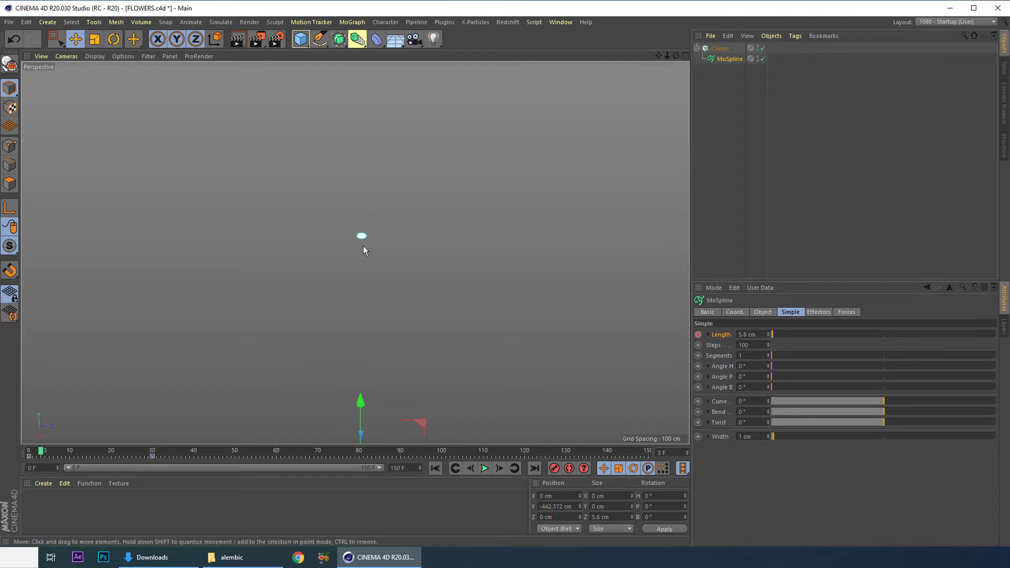
# Step: Keyframe Curve, Bend and Twist at frame 3, then go to frame 21
pyautogui.click(43, 457)
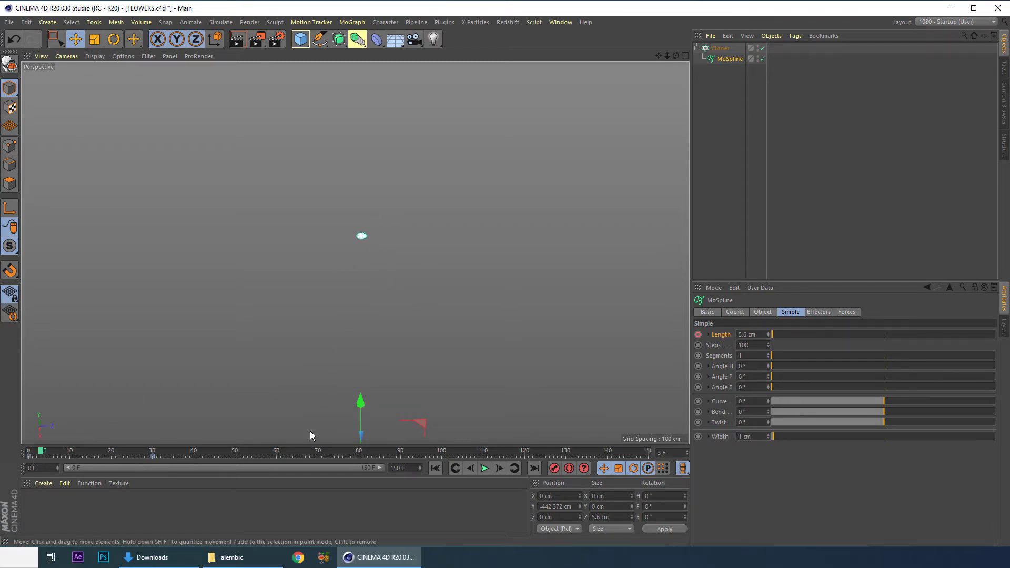
pyautogui.click(698, 402)
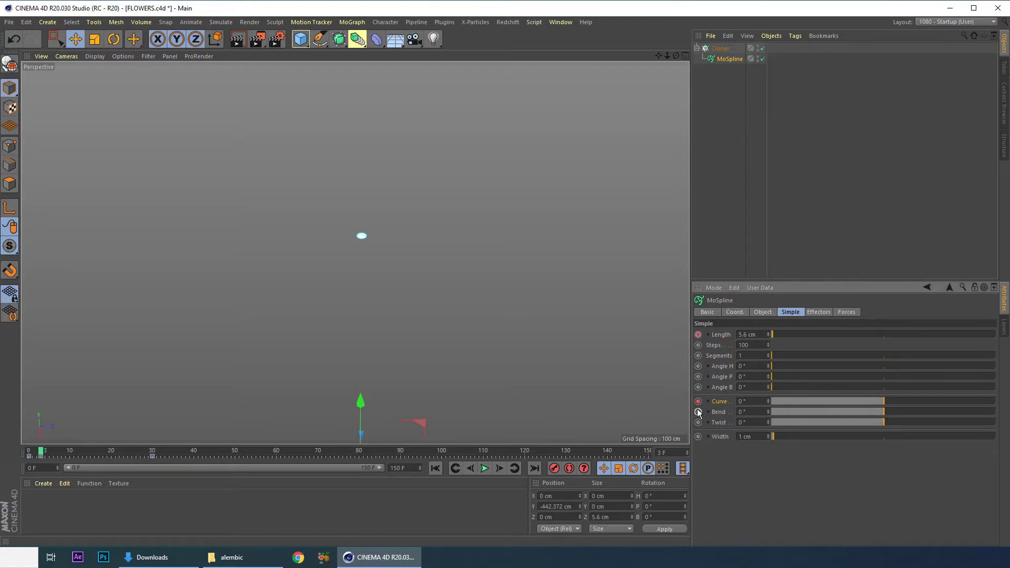
pyautogui.click(41, 456)
pyautogui.click(115, 454)
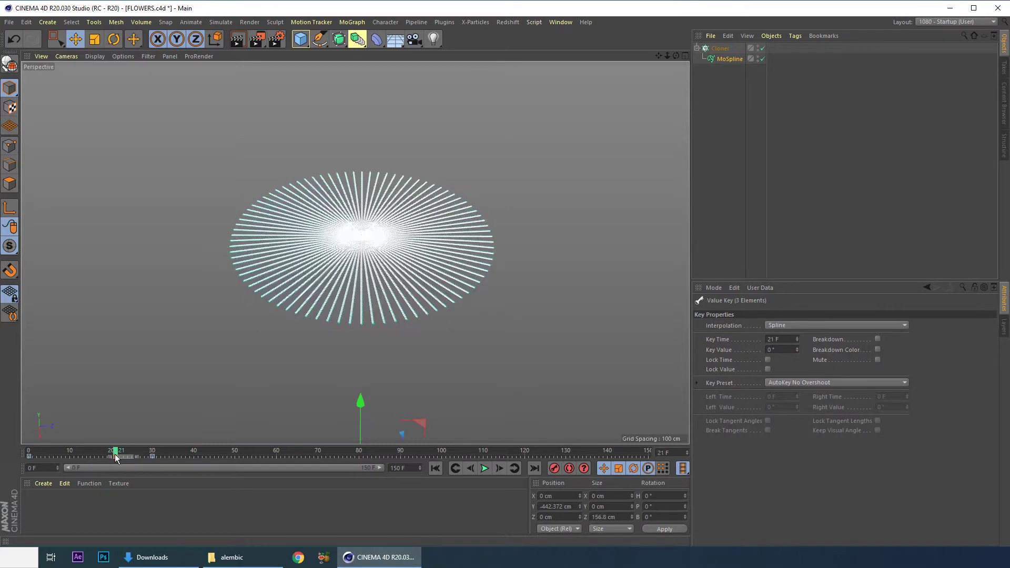
# Step: With Autokey on, set Curve to 60° and Bend to -28°, undoing the Twist change
pyautogui.click(733, 59)
pyautogui.click(570, 469)
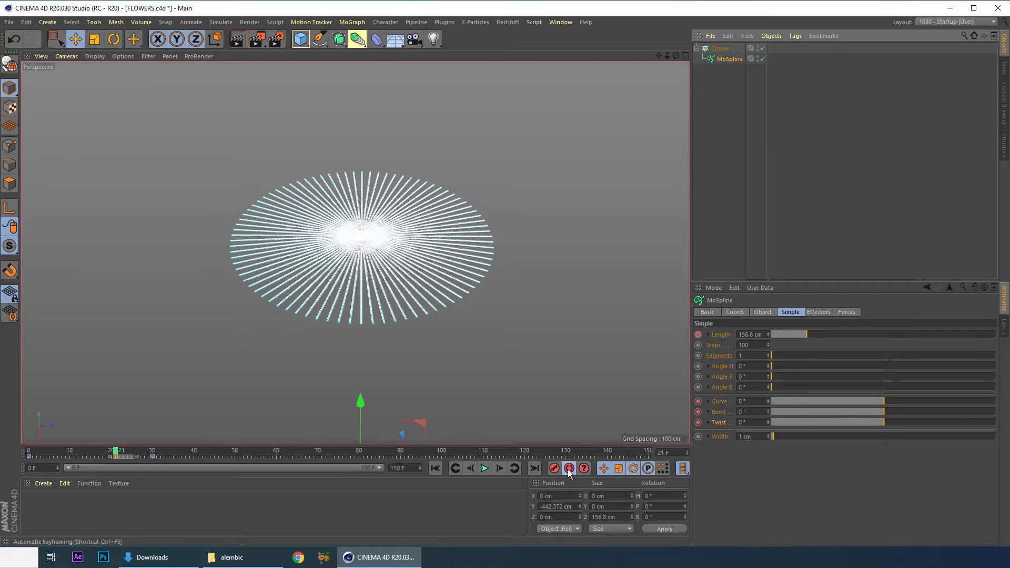
pyautogui.moveTo(886, 401)
pyautogui.mouseDown()
pyautogui.moveTo(833, 405)
pyautogui.moveTo(895, 409)
pyautogui.moveTo(877, 413)
pyautogui.mouseUp()
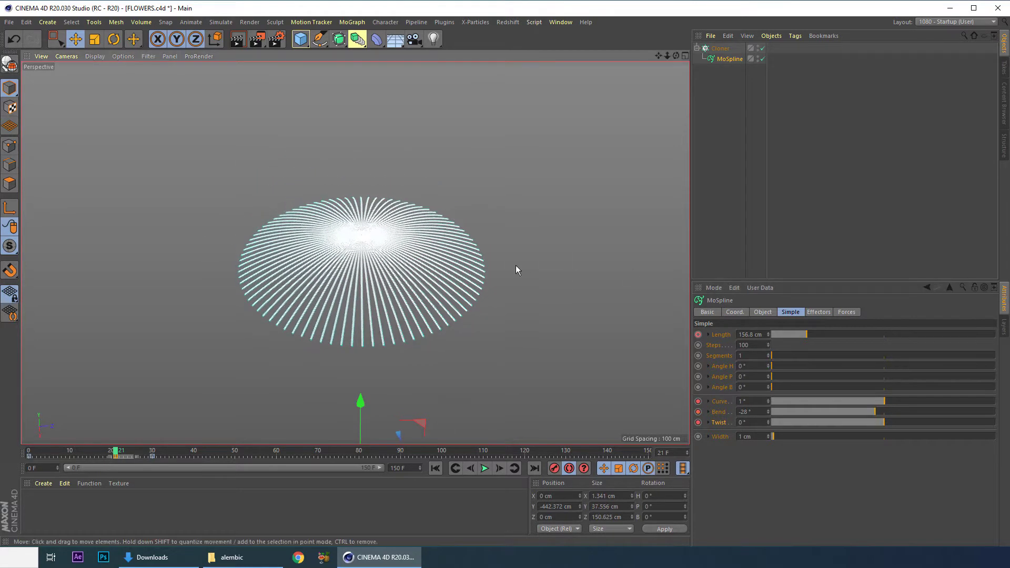
pyautogui.scroll(4, 434, 238)
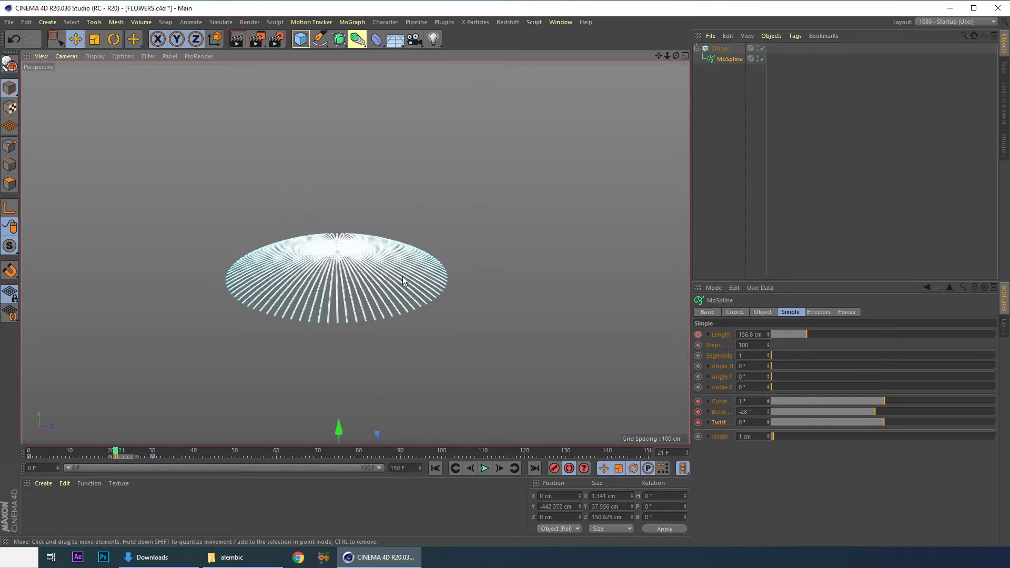
pyautogui.moveTo(890, 402); pyautogui.dragTo(812, 421)
pyautogui.hotkey('ctrl', 'z')
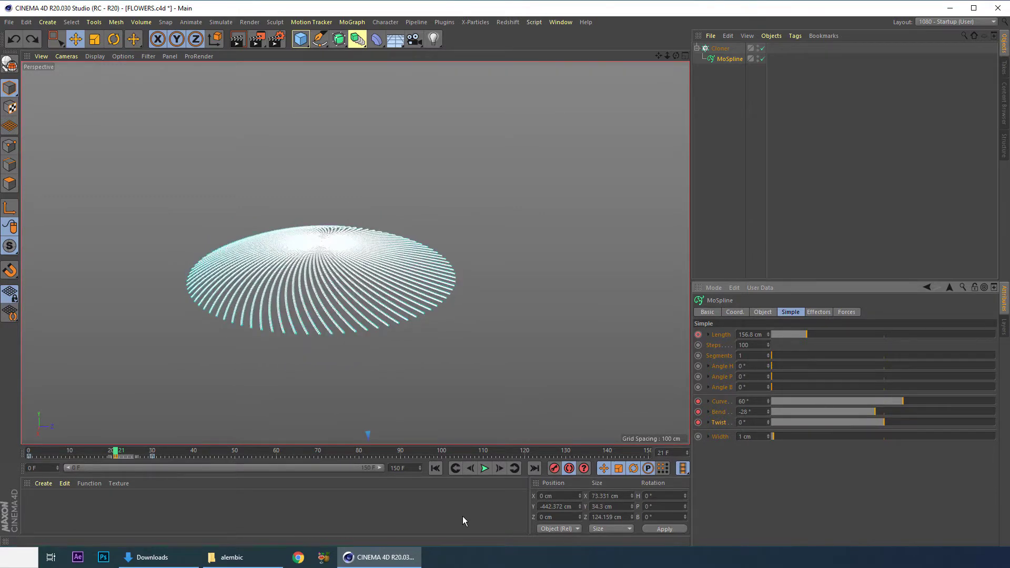
# Step: At frame 49 key Curve 179°, Bend -241° and Twist 360°, then select those keys
pyautogui.moveTo(116, 454); pyautogui.dragTo(166, 456)
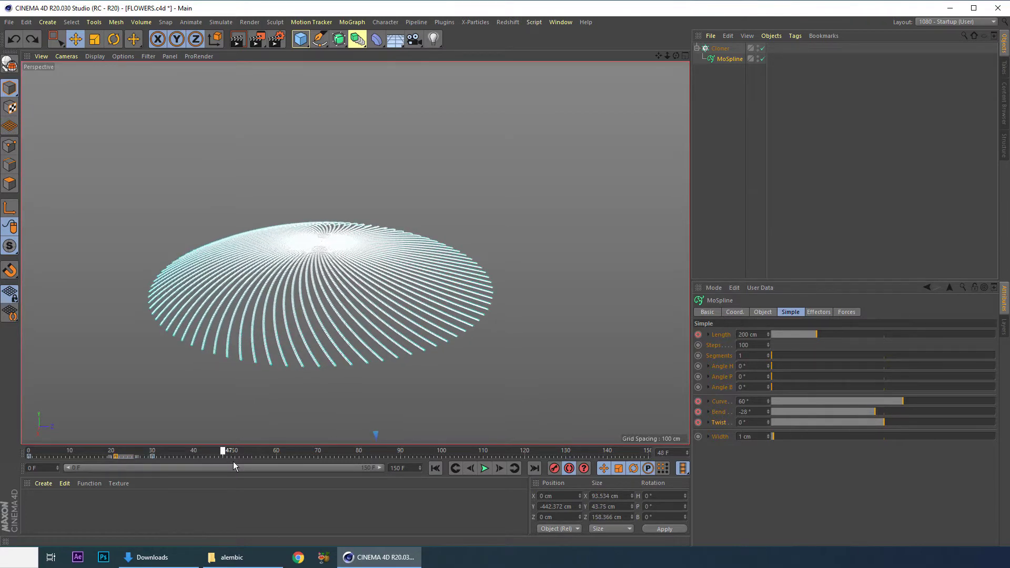
pyautogui.moveTo(234, 465); pyautogui.dragTo(235, 466)
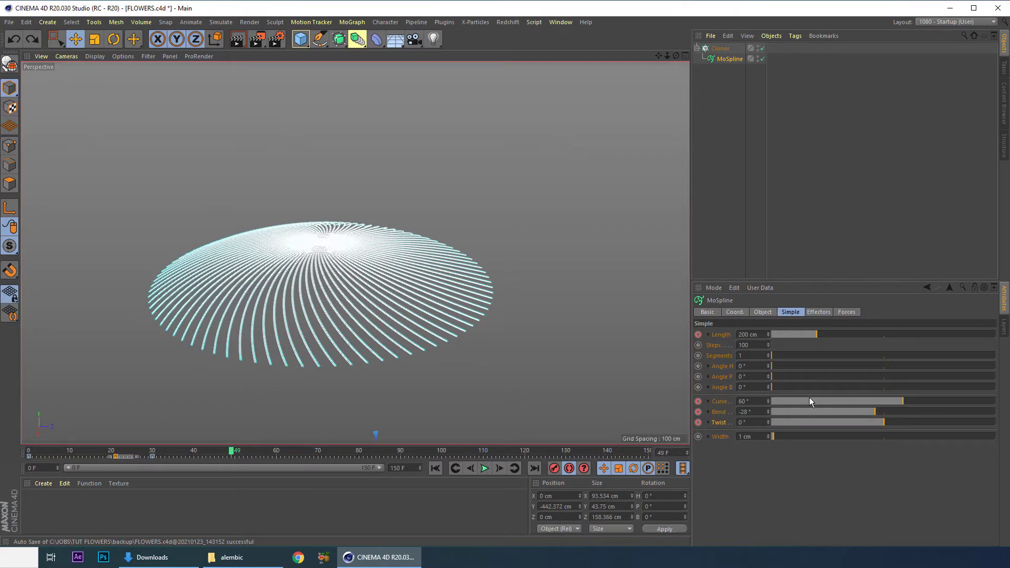
pyautogui.moveTo(902, 401); pyautogui.dragTo(983, 412)
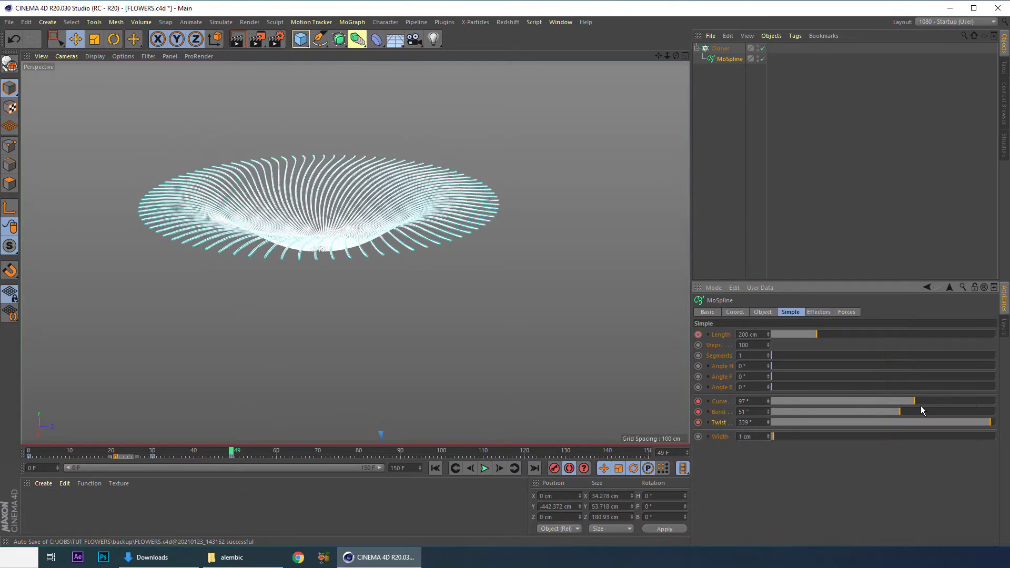
pyautogui.moveTo(921, 407); pyautogui.dragTo(938, 398)
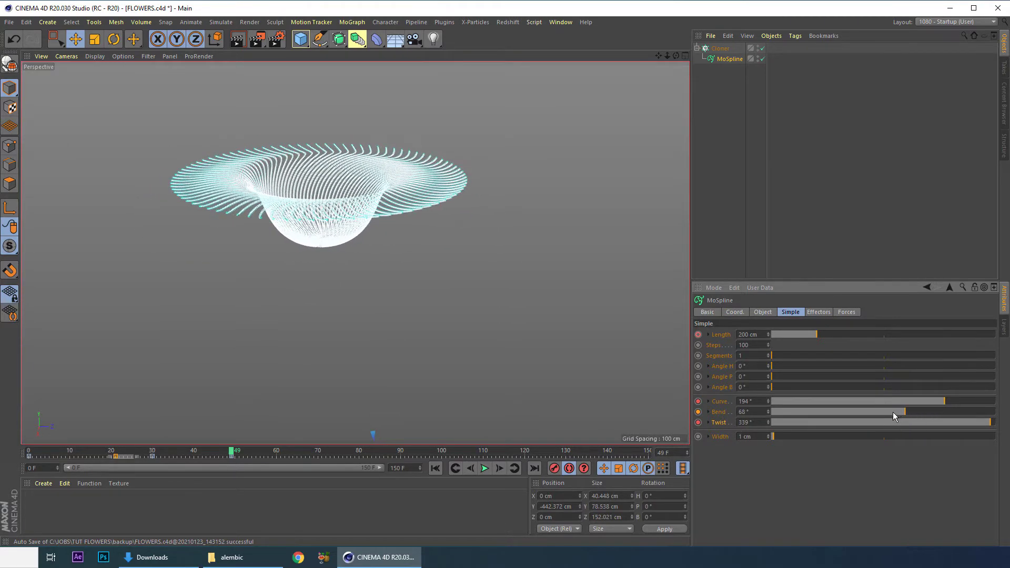
pyautogui.moveTo(869, 416); pyautogui.dragTo(865, 419)
pyautogui.moveTo(988, 421); pyautogui.dragTo(877, 411)
pyautogui.moveTo(960, 425); pyautogui.dragTo(1001, 424)
pyautogui.moveTo(873, 412); pyautogui.dragTo(819, 408)
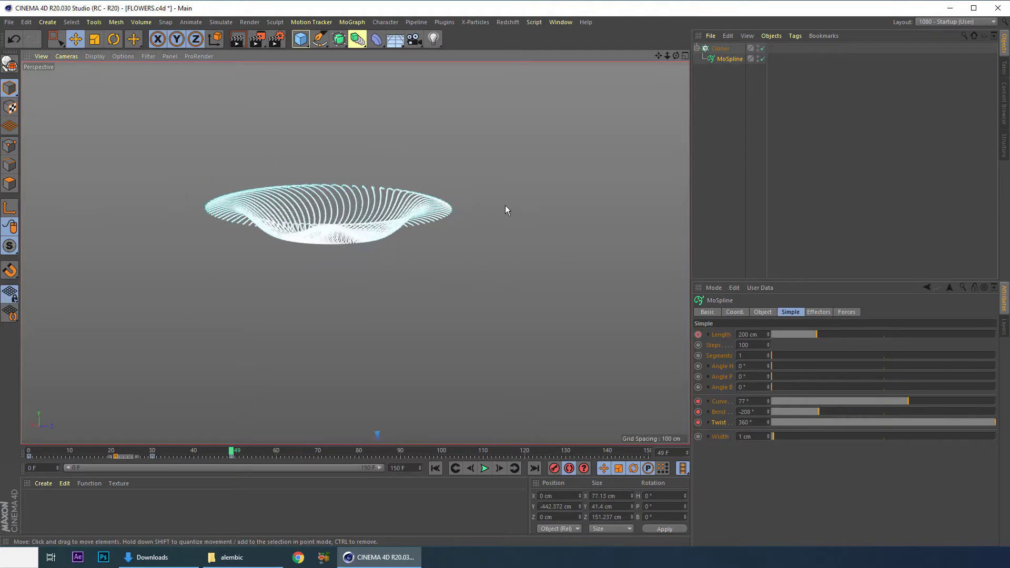
pyautogui.moveTo(826, 410); pyautogui.dragTo(807, 415)
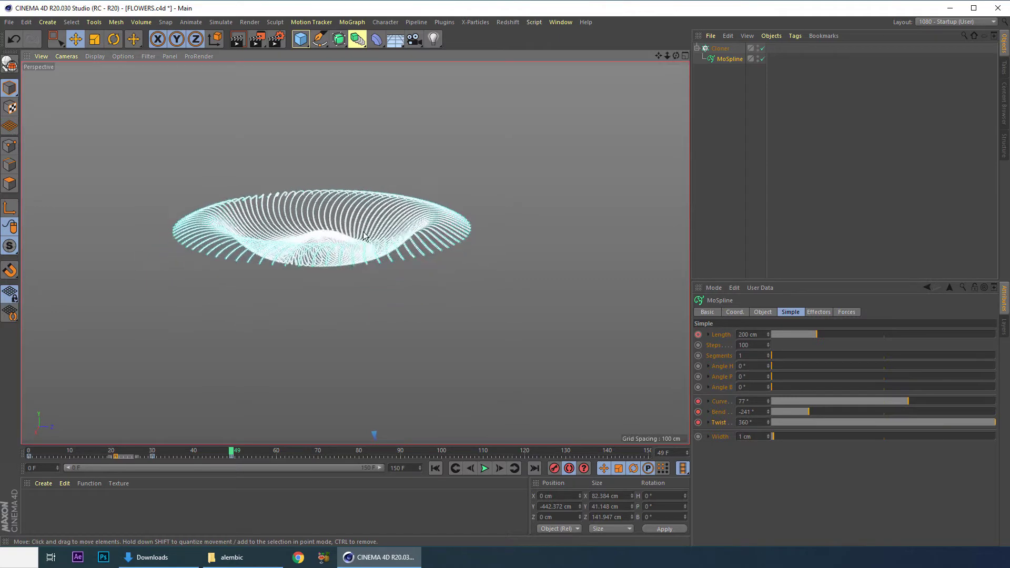
pyautogui.moveTo(930, 403)
pyautogui.mouseDown()
pyautogui.moveTo(920, 400)
pyautogui.moveTo(940, 400)
pyautogui.mouseUp()
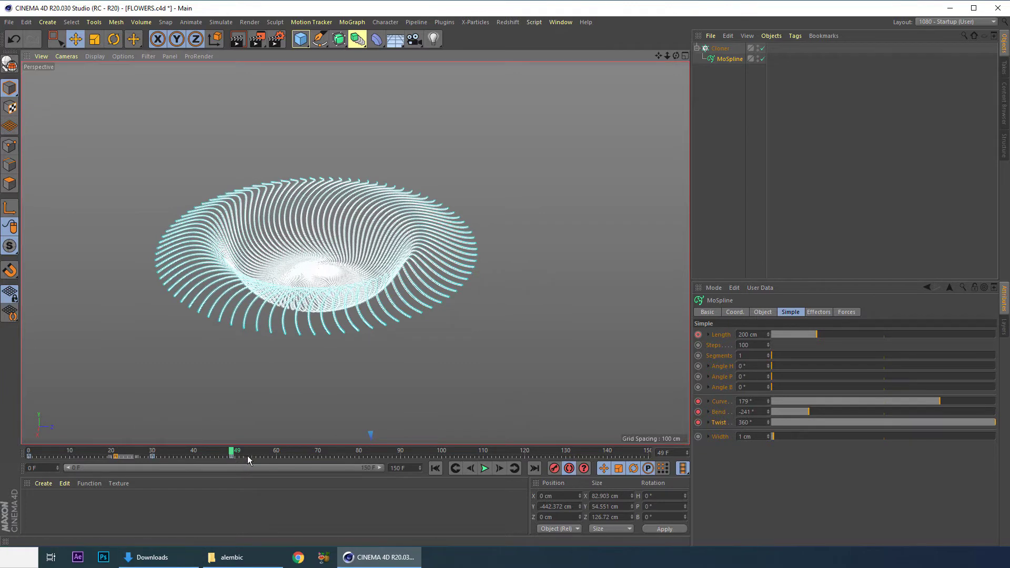
pyautogui.moveTo(248, 456); pyautogui.dragTo(226, 460)
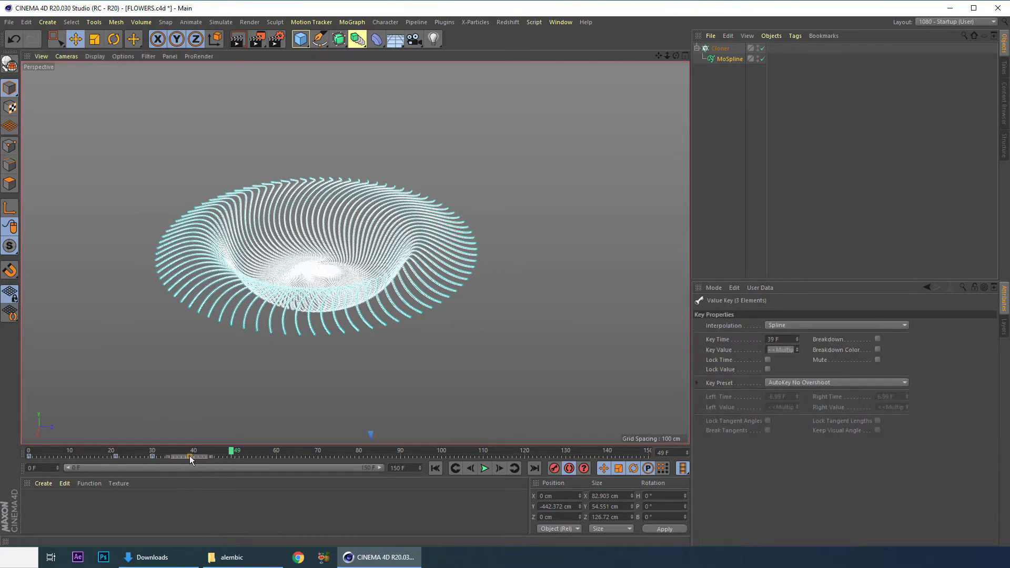
# Step: Shift the bowl keys to frame 4 and play from frame 0 to preview the bloom
pyautogui.click(122, 457)
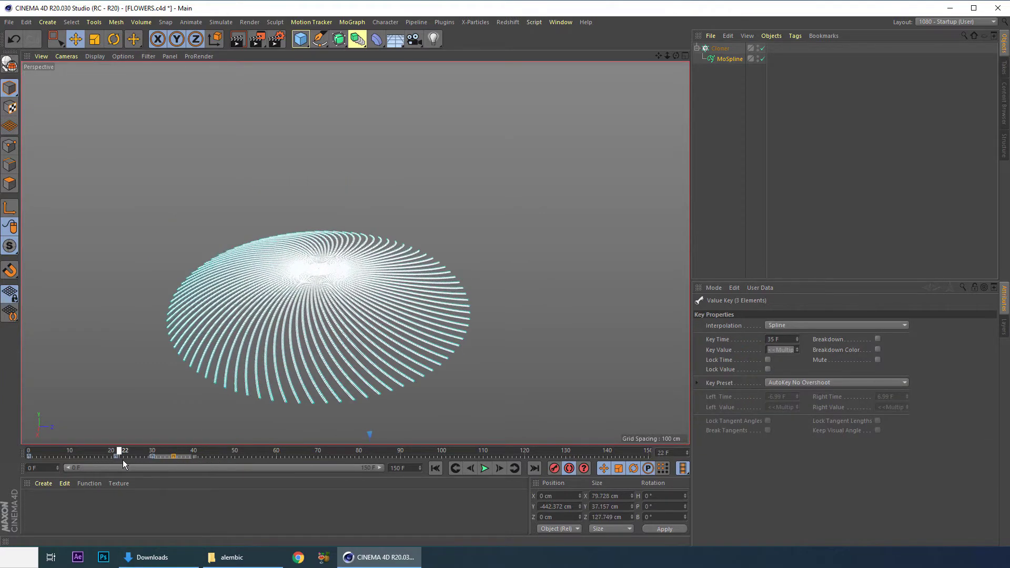
pyautogui.moveTo(109, 456); pyautogui.dragTo(47, 457)
pyautogui.click(24, 453)
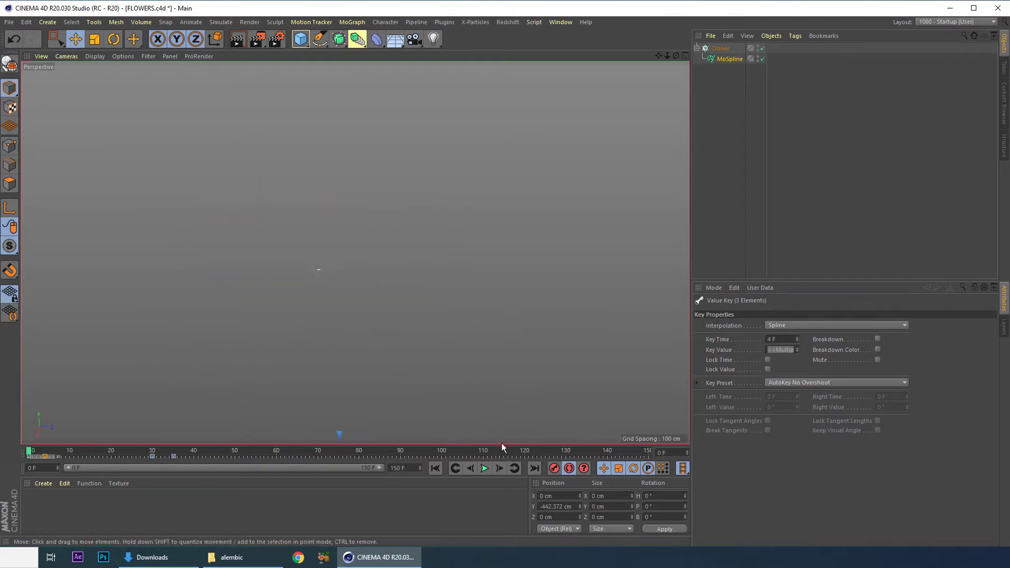
pyautogui.click(485, 469)
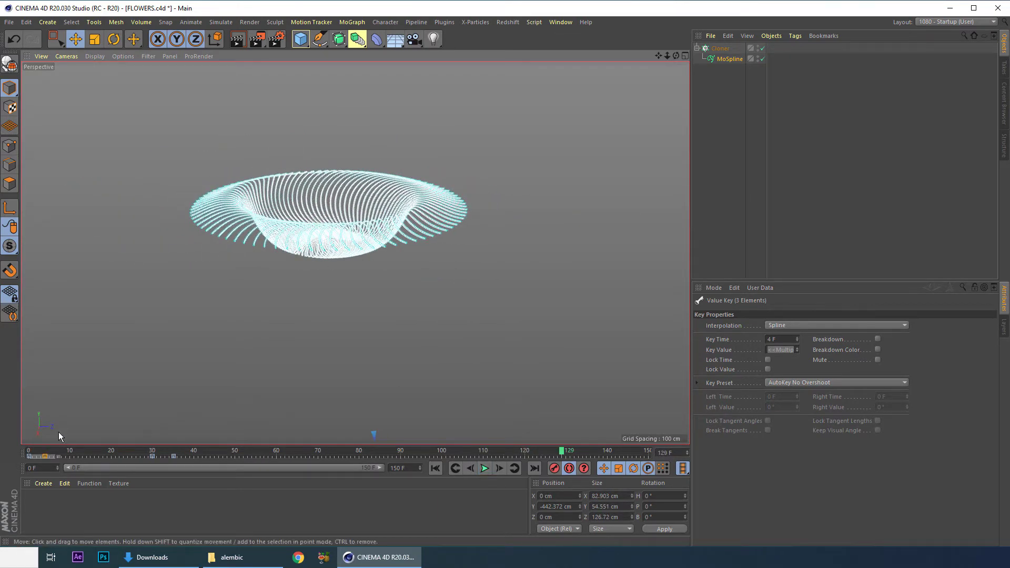
# Step: Try a different MoSpline Bend value at an early bloom frame, then undo it
pyautogui.moveTo(68, 452); pyautogui.dragTo(115, 451)
pyautogui.click(725, 60)
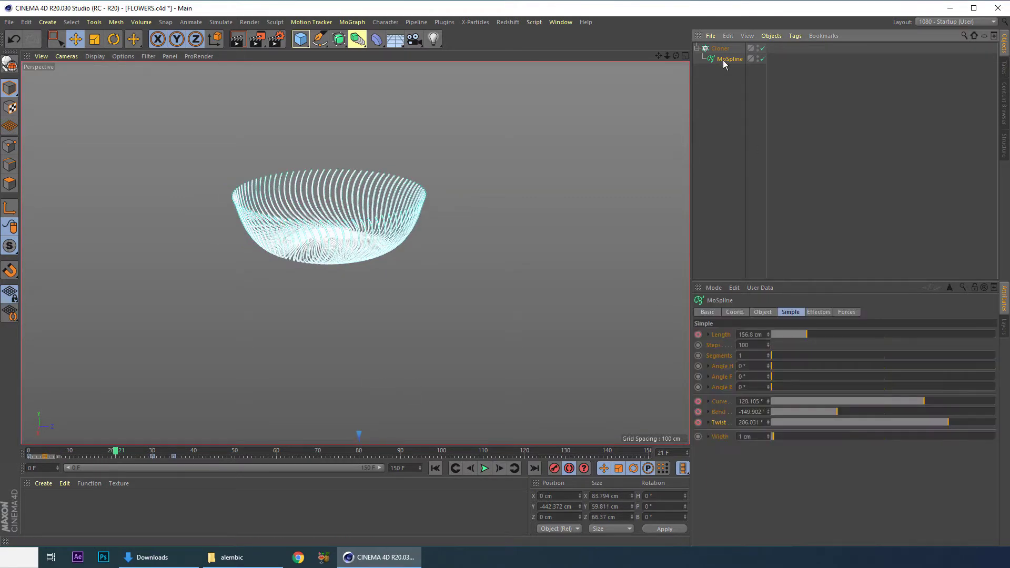
pyautogui.moveTo(841, 412); pyautogui.dragTo(811, 413)
pyautogui.hotkey('ctrl', 'z')
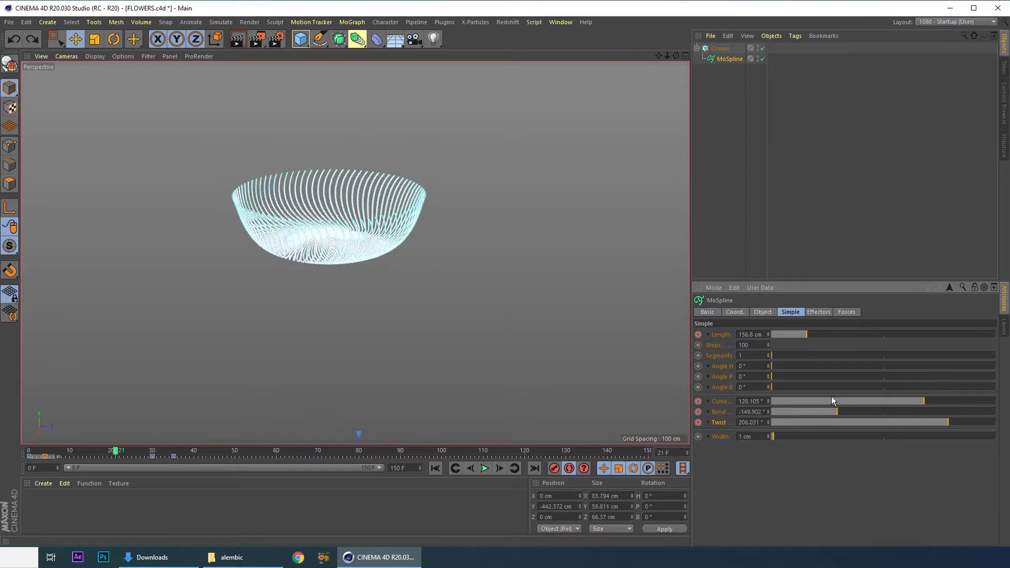
pyautogui.hotkey('ctrl', 'z')
# Step: Test a Twist of about -9° against an earlier frame, then undo it
pyautogui.moveTo(883, 432)
pyautogui.mouseDown()
pyautogui.moveTo(898, 428)
pyautogui.moveTo(878, 431)
pyautogui.moveTo(893, 434)
pyautogui.mouseUp()
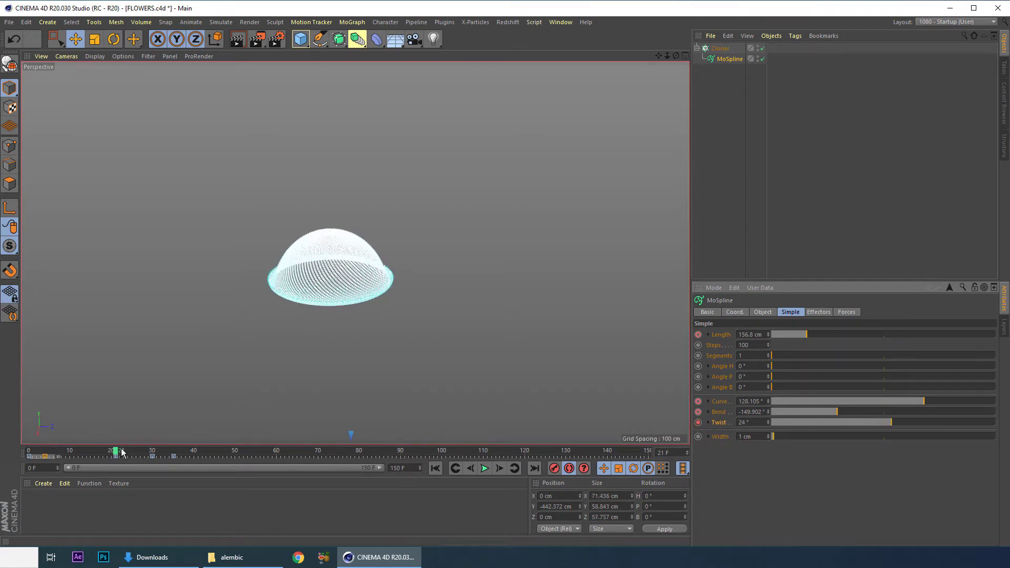
pyautogui.moveTo(115, 453); pyautogui.dragTo(179, 453)
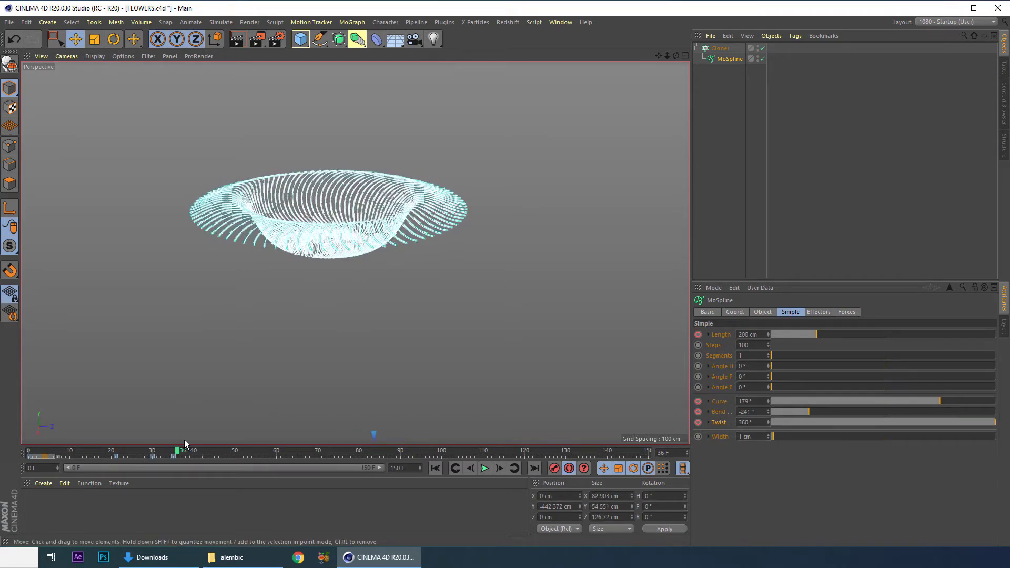
pyautogui.hotkey('ctrl', 'z')
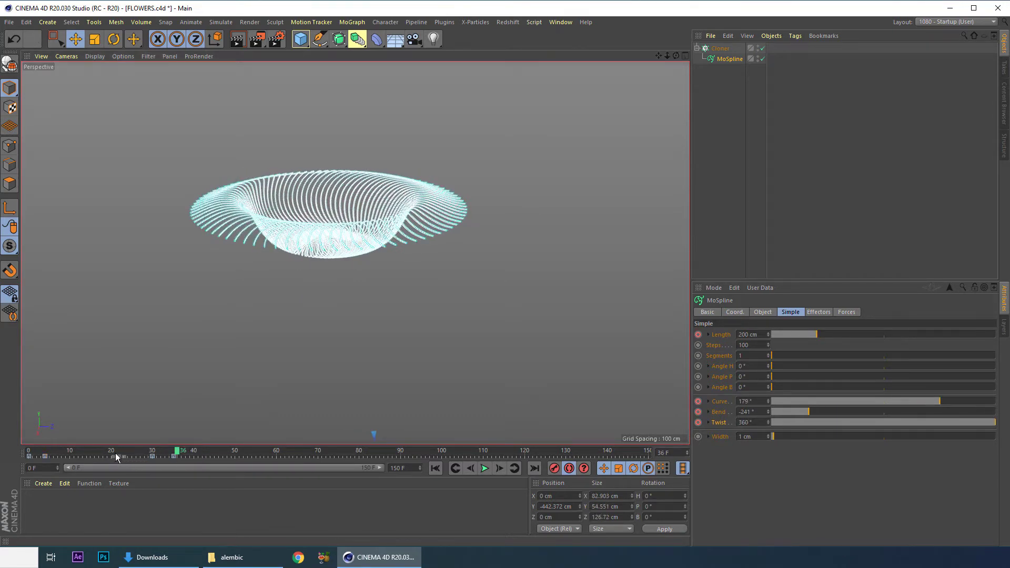
# Step: At frame 20, test a much lower Curve of -40°, then undo it
pyautogui.click(112, 454)
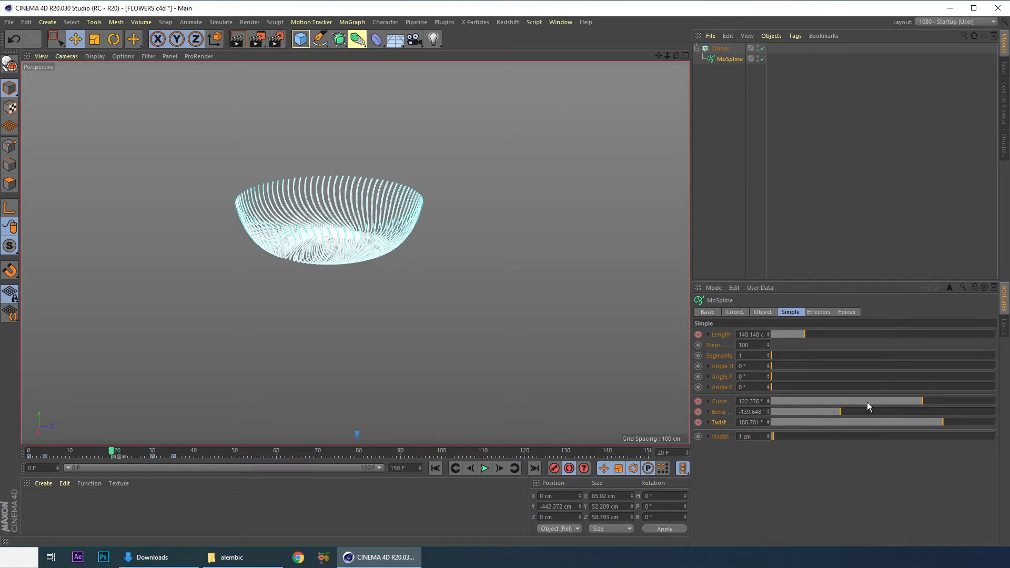
pyautogui.moveTo(867, 402)
pyautogui.mouseDown()
pyautogui.moveTo(848, 400)
pyautogui.moveTo(888, 400)
pyautogui.moveTo(870, 402)
pyautogui.mouseUp()
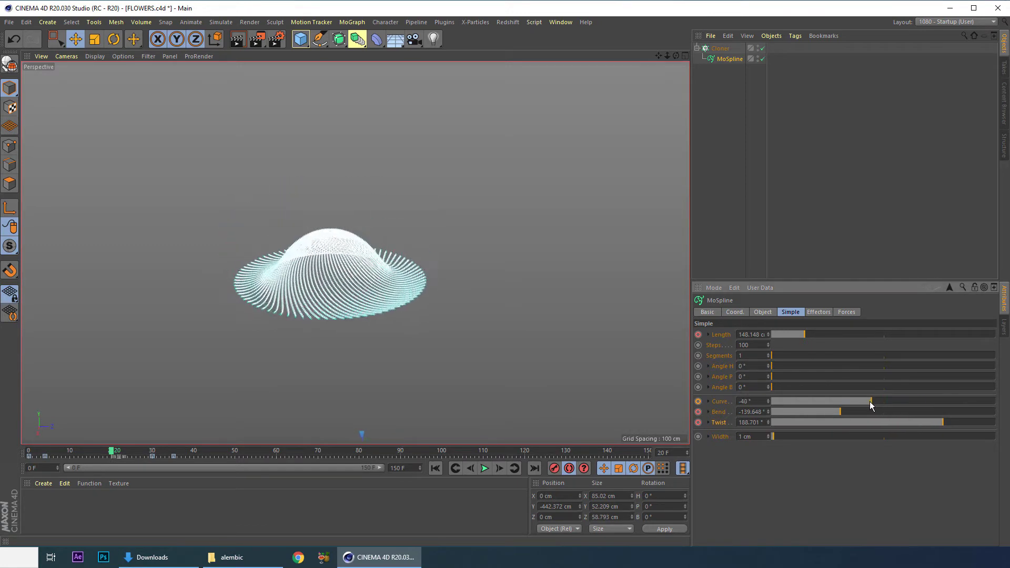
pyautogui.moveTo(111, 452); pyautogui.dragTo(132, 457)
pyautogui.hotkey('ctrl', 'z')
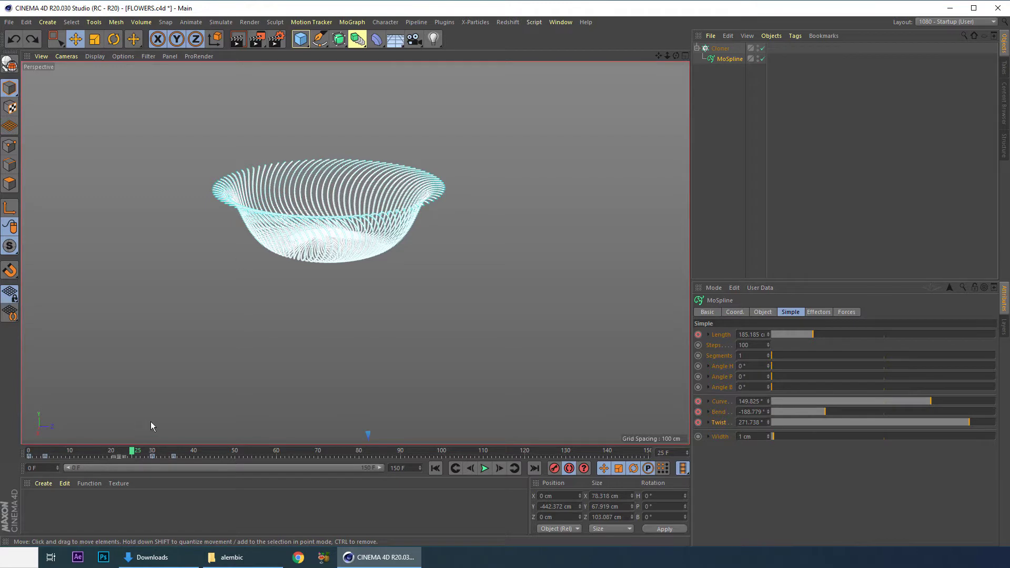
# Step: Move the bloom keys near frame 35 earlier and orbit to a flatter view of the flower
pyautogui.moveTo(131, 451); pyautogui.dragTo(90, 451)
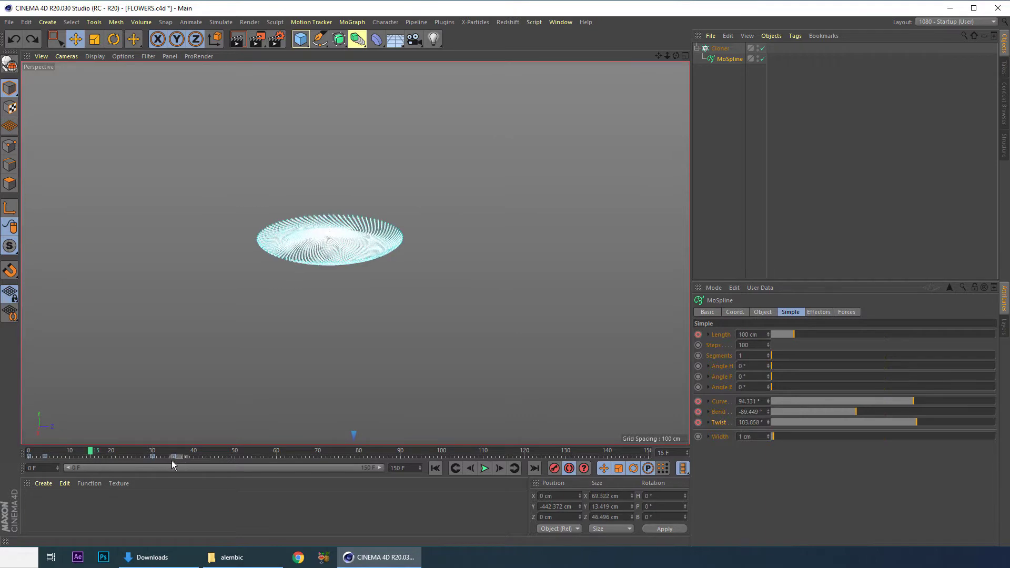
pyautogui.moveTo(171, 462); pyautogui.dragTo(99, 454)
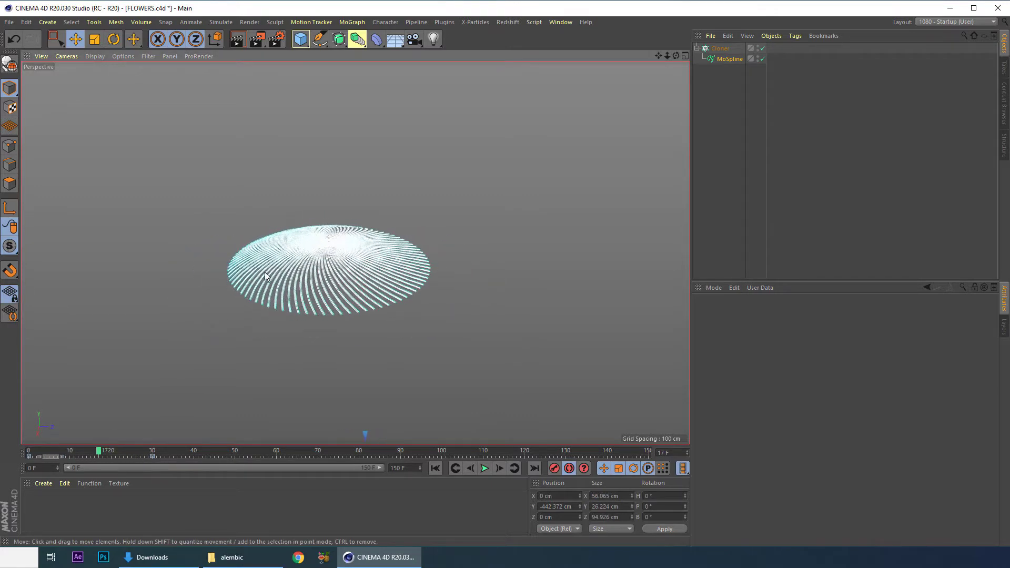
pyautogui.moveTo(265, 273)
pyautogui.keyDown('alt'); pyautogui.mouseDown()
pyautogui.moveTo(265, 236)
pyautogui.moveTo(269, 282)
pyautogui.mouseUp(); pyautogui.keyUp('alt')
# Step: Test a MoSpline Bend of about -13° around frame 11, then undo it
pyautogui.click(730, 59)
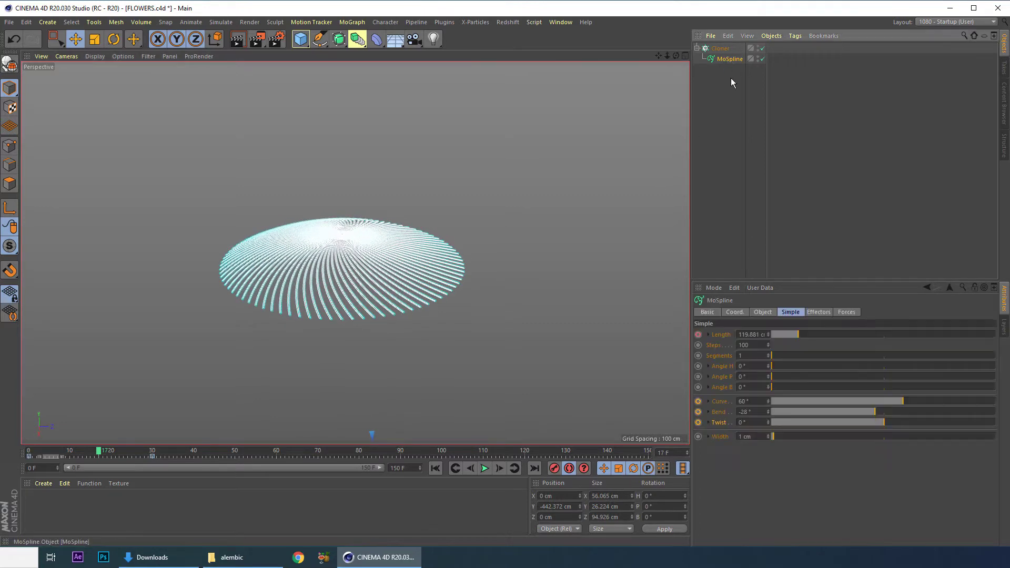
pyautogui.click(49, 454)
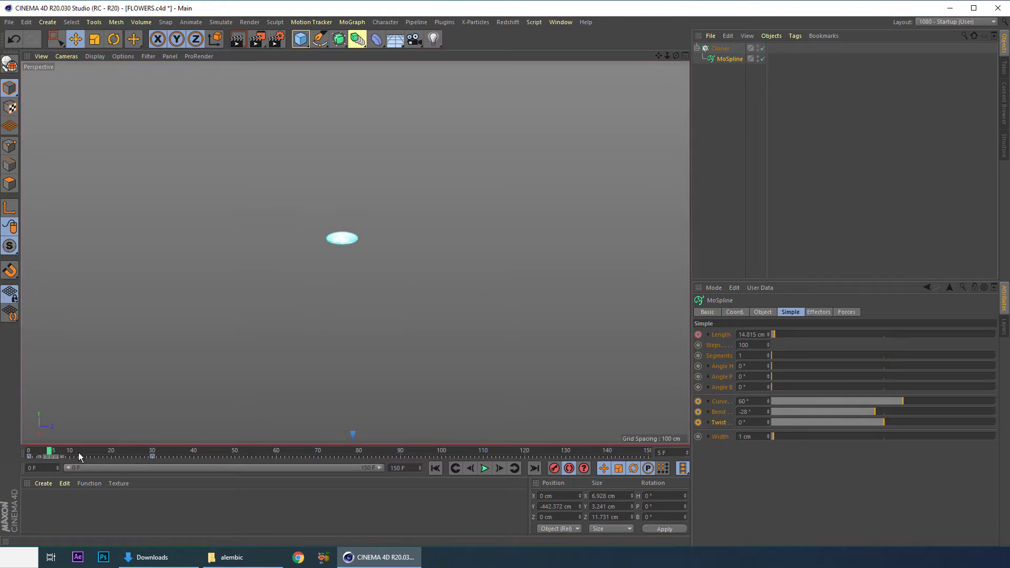
pyautogui.moveTo(78, 452)
pyautogui.mouseDown()
pyautogui.moveTo(96, 455)
pyautogui.moveTo(69, 456)
pyautogui.mouseUp()
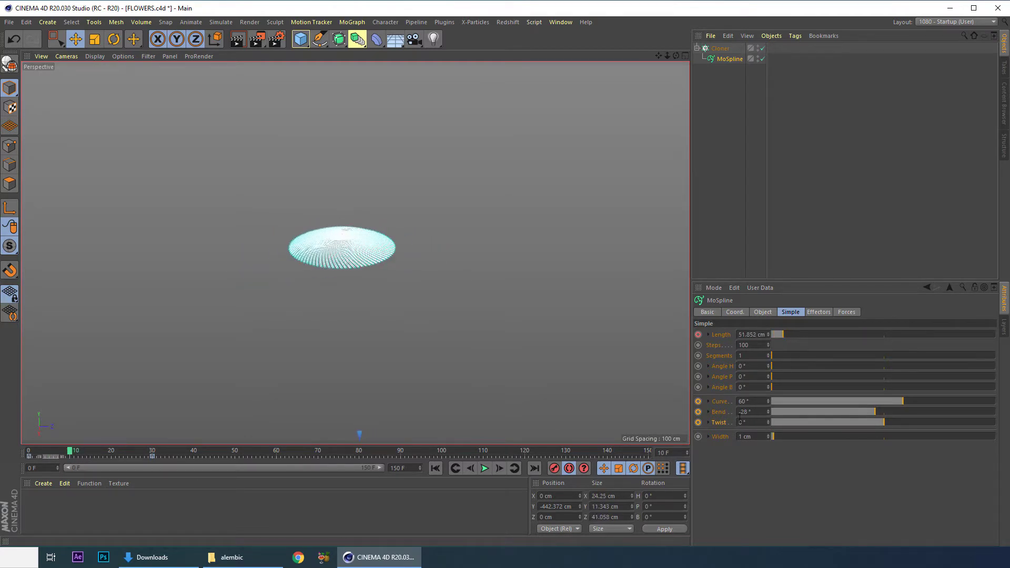
pyautogui.moveTo(873, 412)
pyautogui.mouseDown()
pyautogui.moveTo(958, 415)
pyautogui.moveTo(880, 421)
pyautogui.moveTo(936, 406)
pyautogui.moveTo(879, 408)
pyautogui.mouseUp()
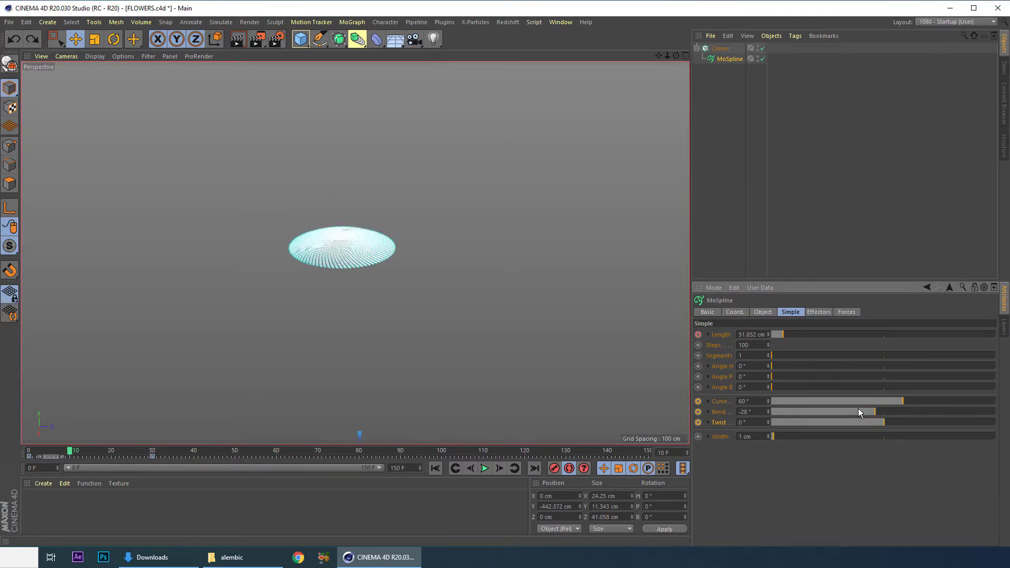
pyautogui.moveTo(879, 409); pyautogui.dragTo(881, 414)
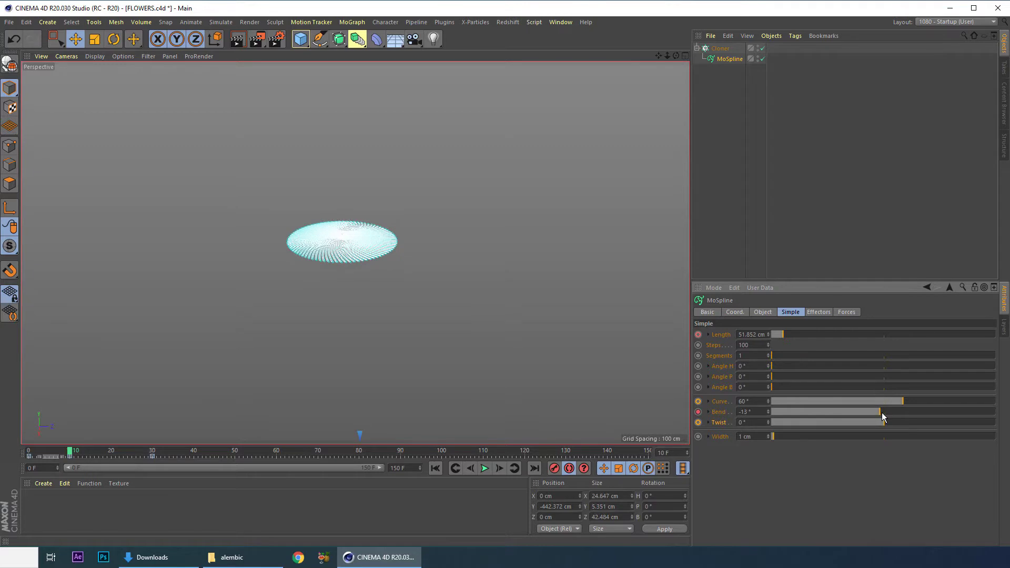
pyautogui.hotkey('ctrl', 'z')
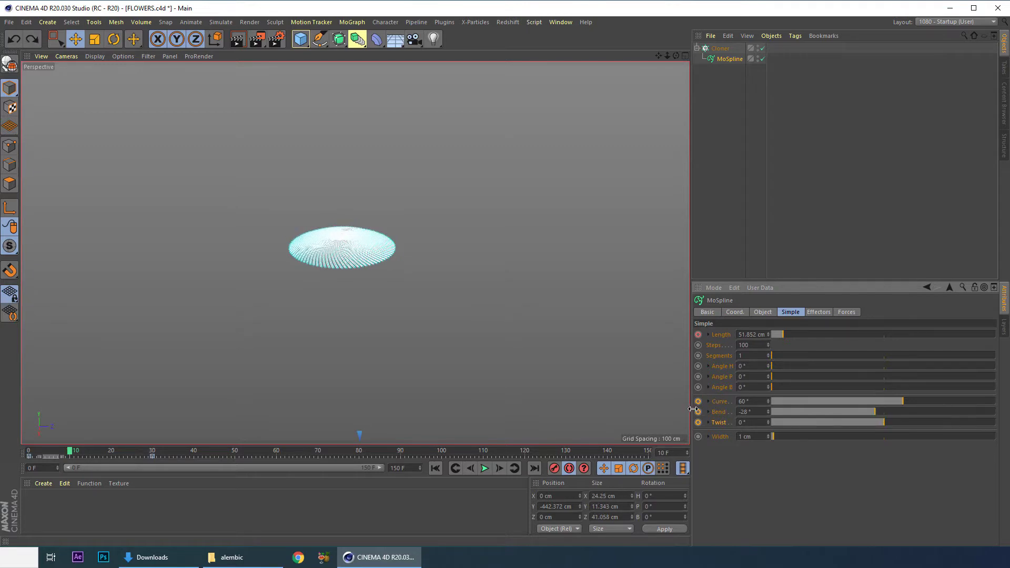
# Step: Increase the Bend to curl the flower into a bowl, adjusting the keys around frames 10–16
pyautogui.moveTo(69, 451); pyautogui.dragTo(160, 461)
pyautogui.click(70, 457)
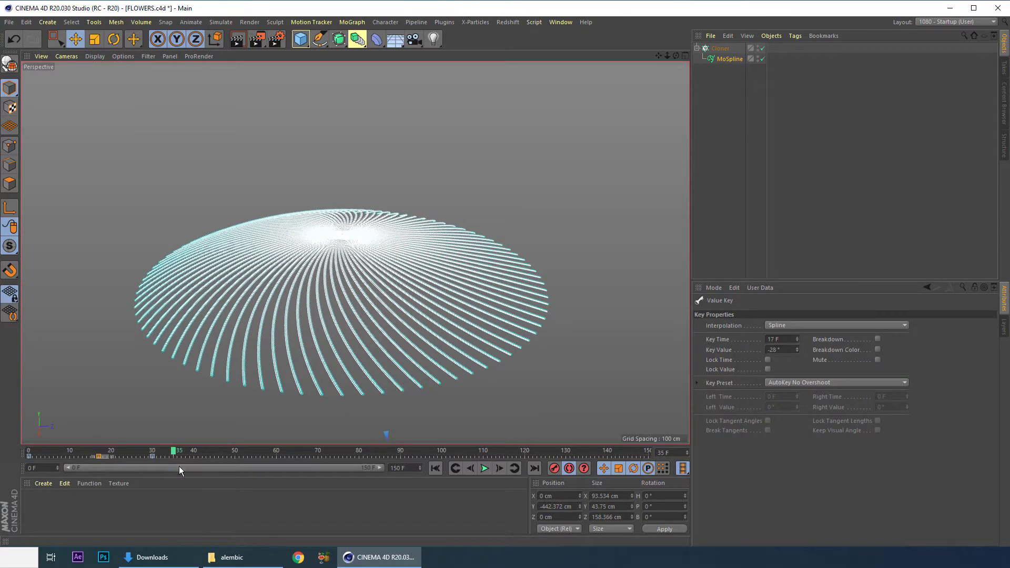
pyautogui.click(724, 58)
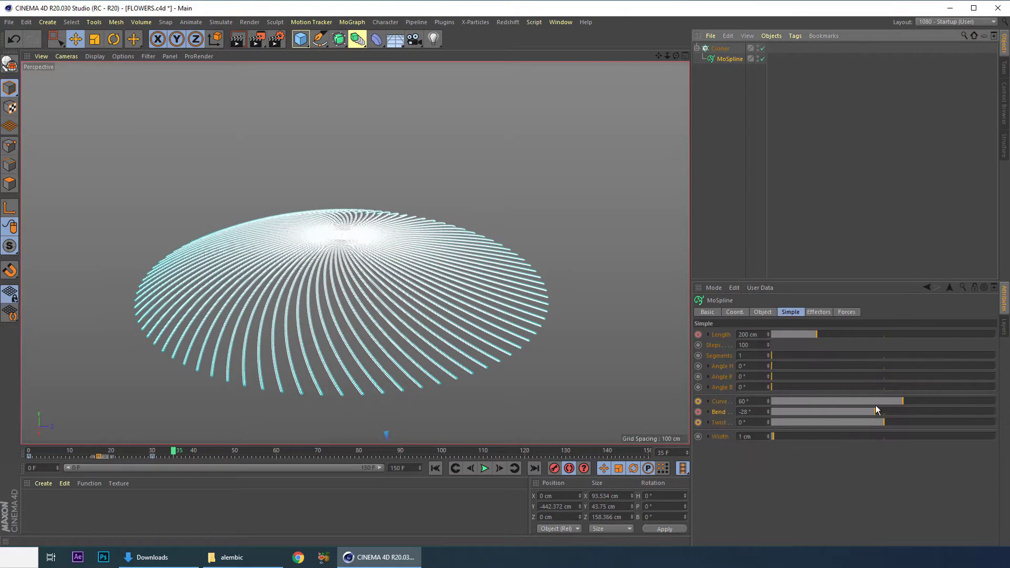
pyautogui.moveTo(881, 411); pyautogui.dragTo(919, 415)
pyautogui.moveTo(174, 450); pyautogui.dragTo(29, 450)
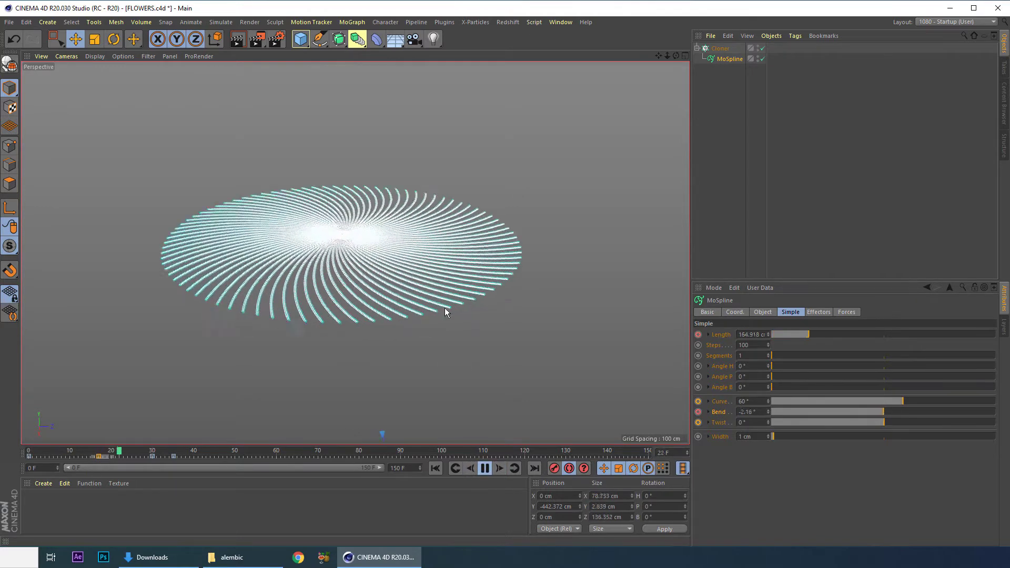
pyautogui.click(96, 457)
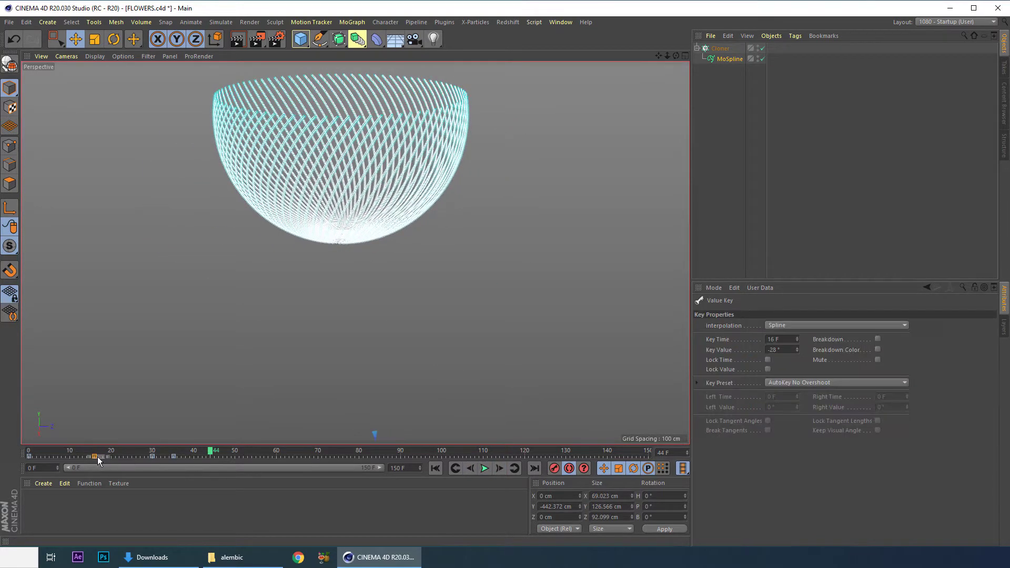
# Step: Play the bloom from the start, orbit closer to the bowl, and replay to frame 45
pyautogui.click(436, 469)
pyautogui.click(484, 468)
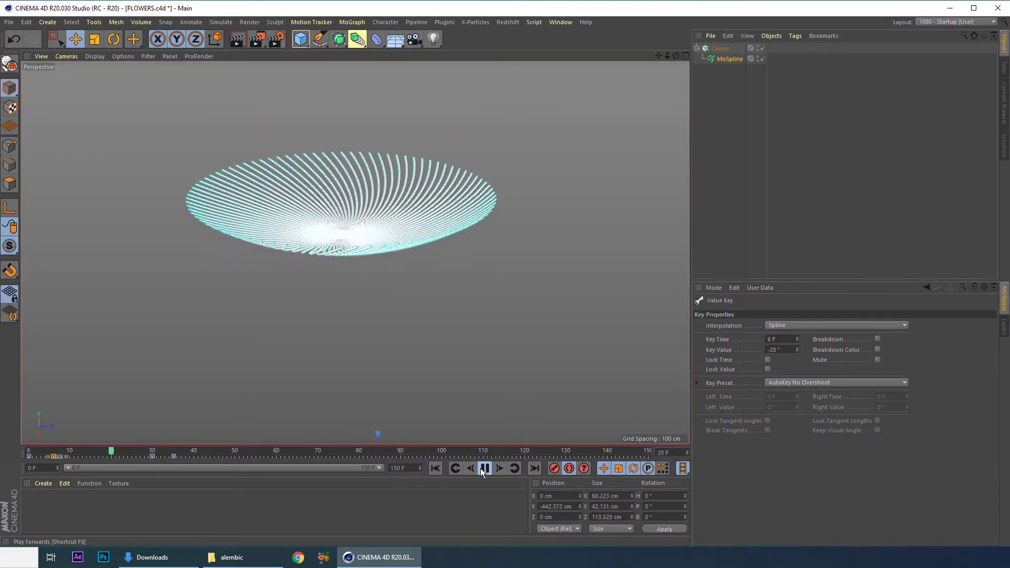
pyautogui.click(484, 469)
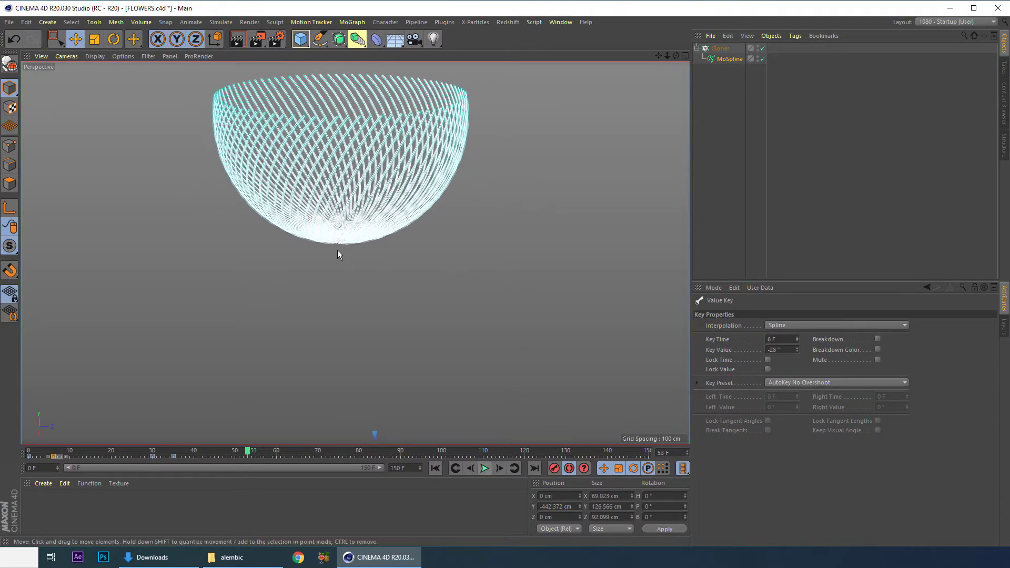
pyautogui.keyDown('alt'); pyautogui.moveTo(337, 250); pyautogui.dragTo(351, 305); pyautogui.keyUp('alt')
pyautogui.scroll(5, 342, 343)
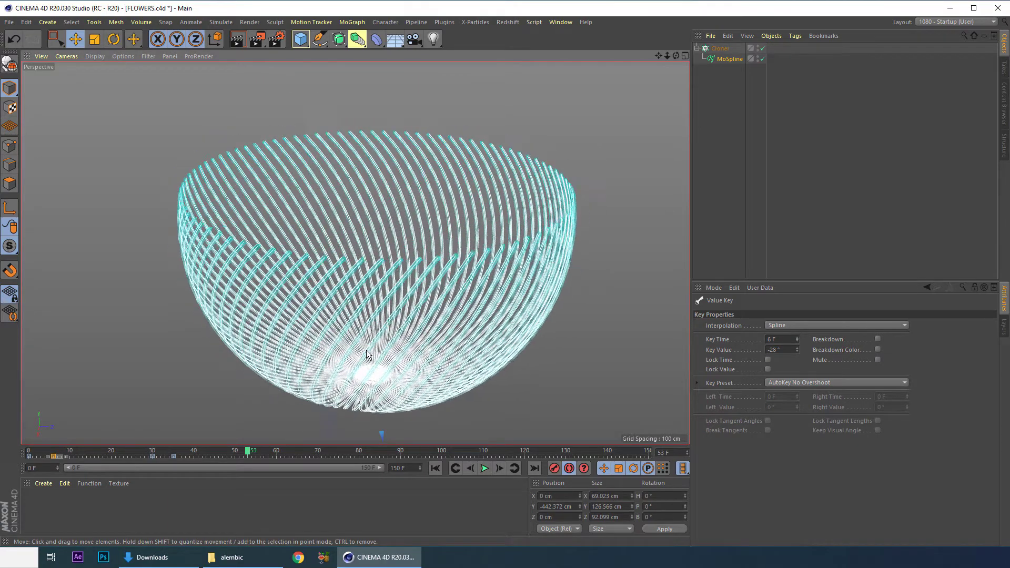
pyautogui.click(436, 469)
pyautogui.click(484, 469)
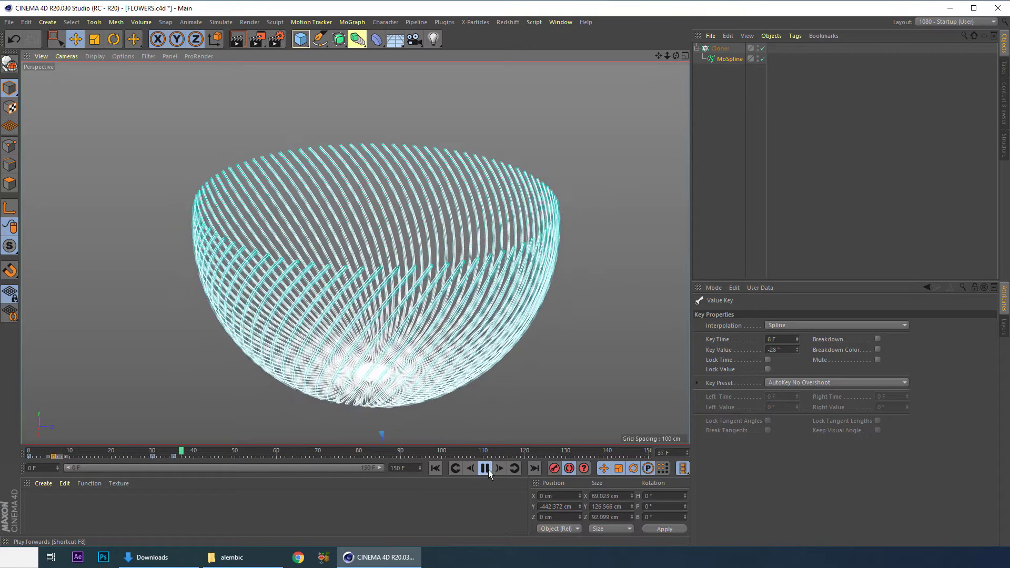
pyautogui.click(487, 469)
# Step: Key the MoSpline Curve at 60° on frame 11 and drive it negative near frame 39
pyautogui.click(720, 59)
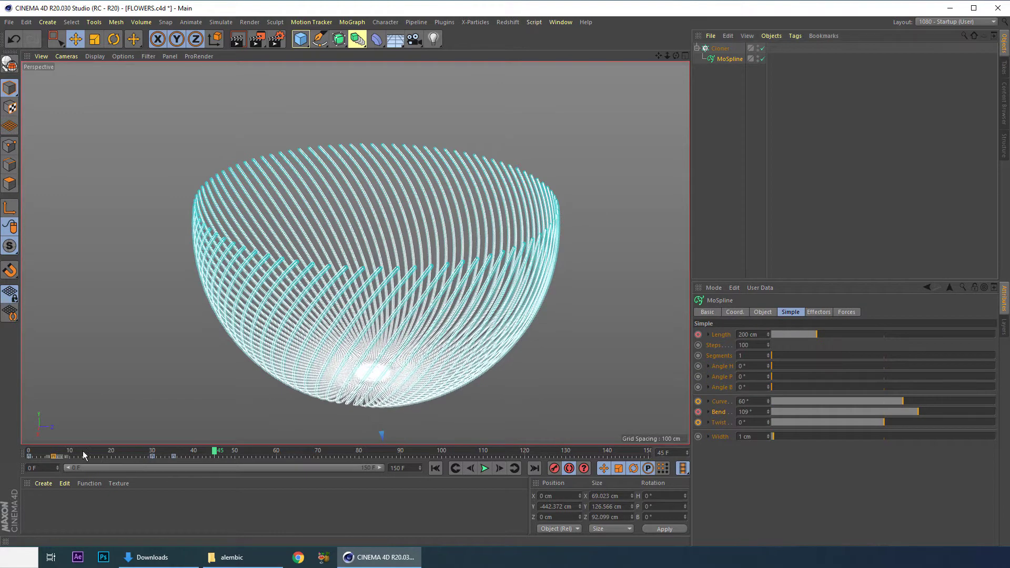
pyautogui.moveTo(128, 450); pyautogui.dragTo(86, 455)
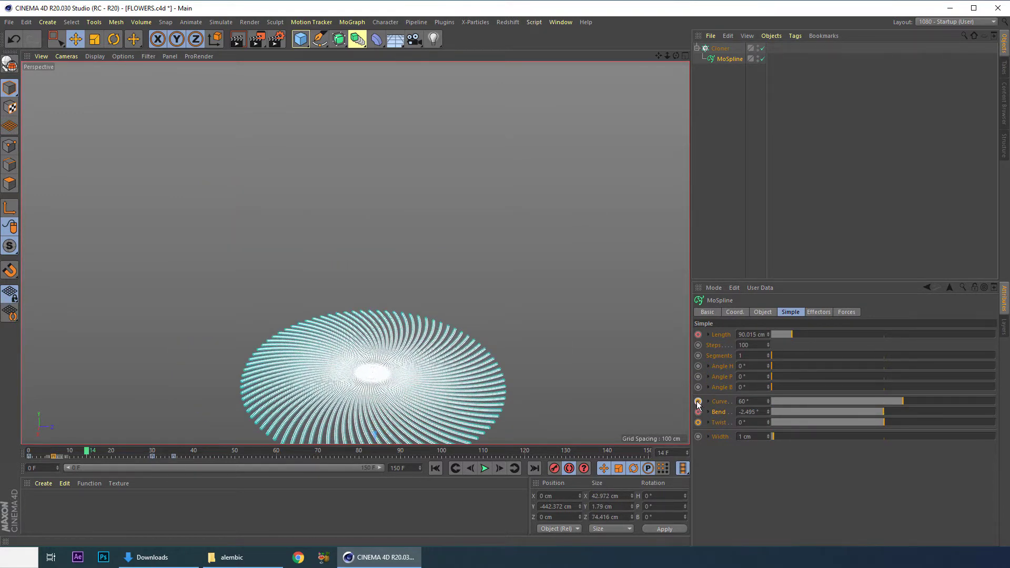
pyautogui.click(74, 451)
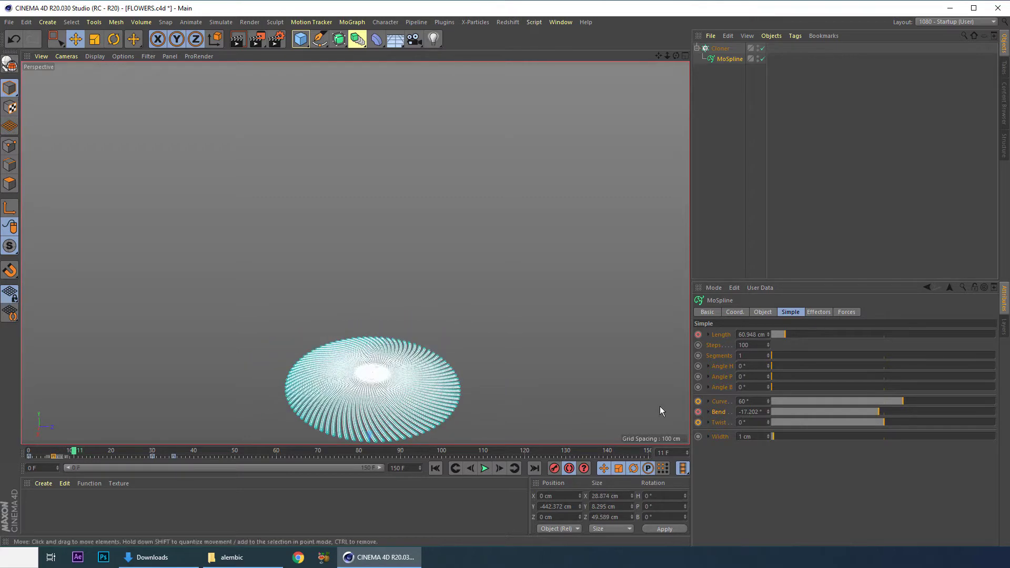
pyautogui.click(698, 402)
pyautogui.moveTo(74, 452); pyautogui.dragTo(190, 467)
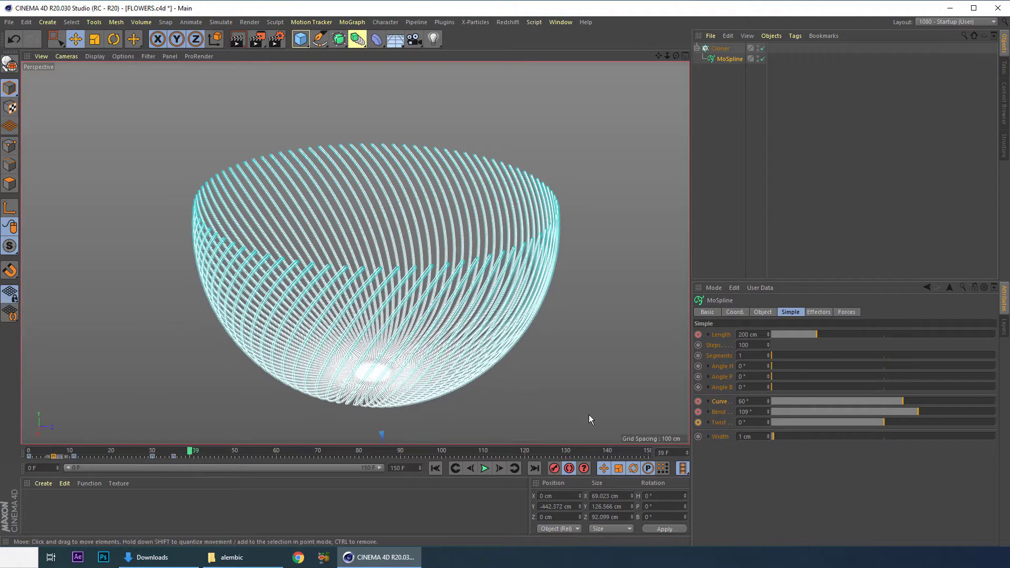
pyautogui.moveTo(879, 404); pyautogui.dragTo(858, 407)
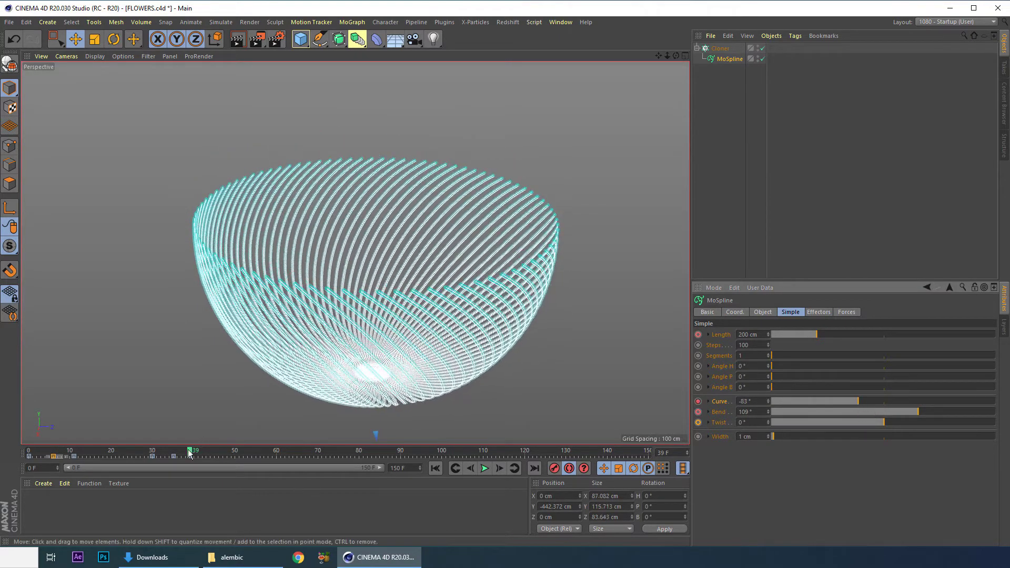
# Step: Add a 0° Twist key at frame 15 and shift it later on the timeline
pyautogui.moveTo(190, 451); pyautogui.dragTo(90, 466)
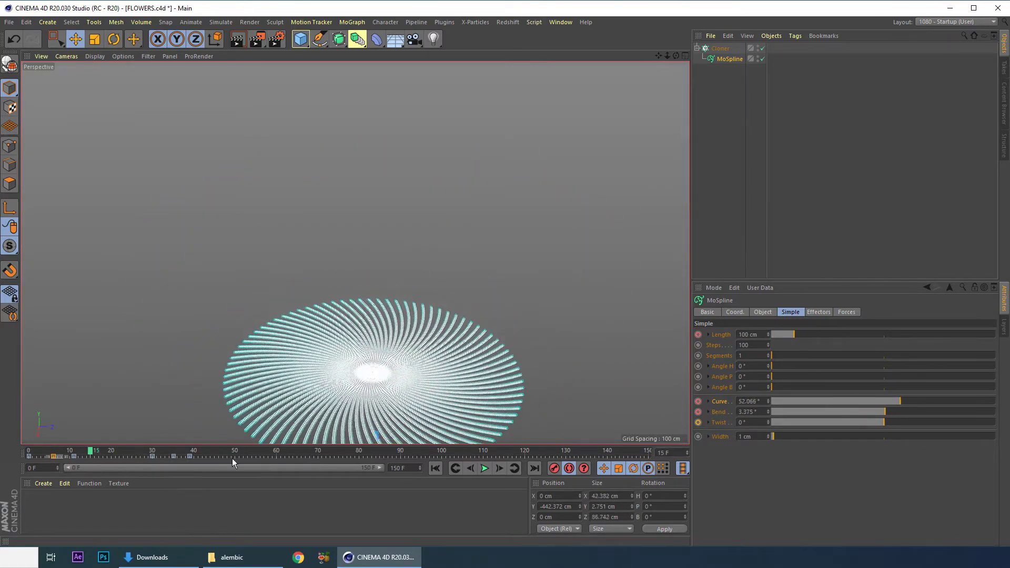
pyautogui.click(698, 423)
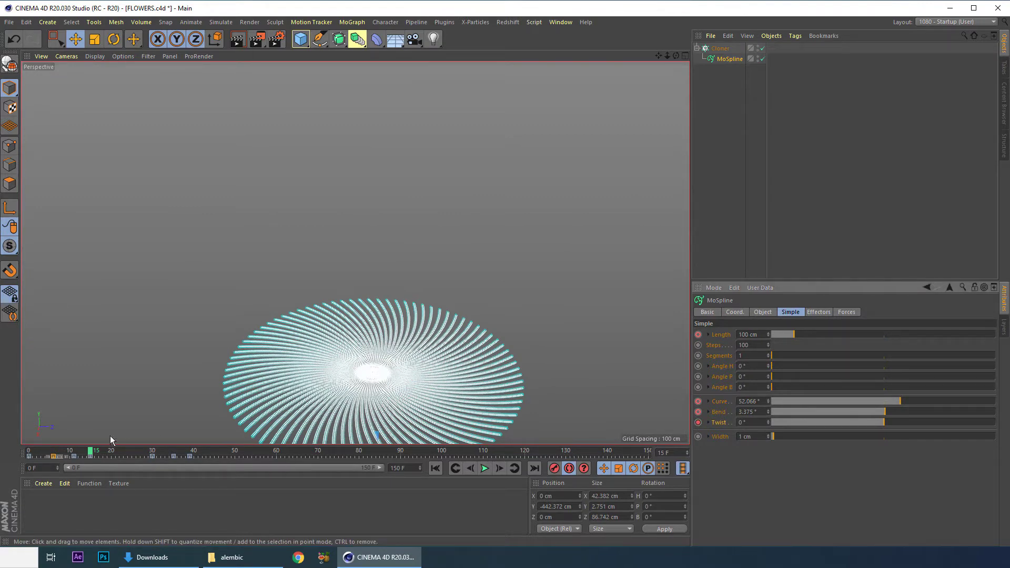
pyautogui.moveTo(91, 458); pyautogui.dragTo(207, 453)
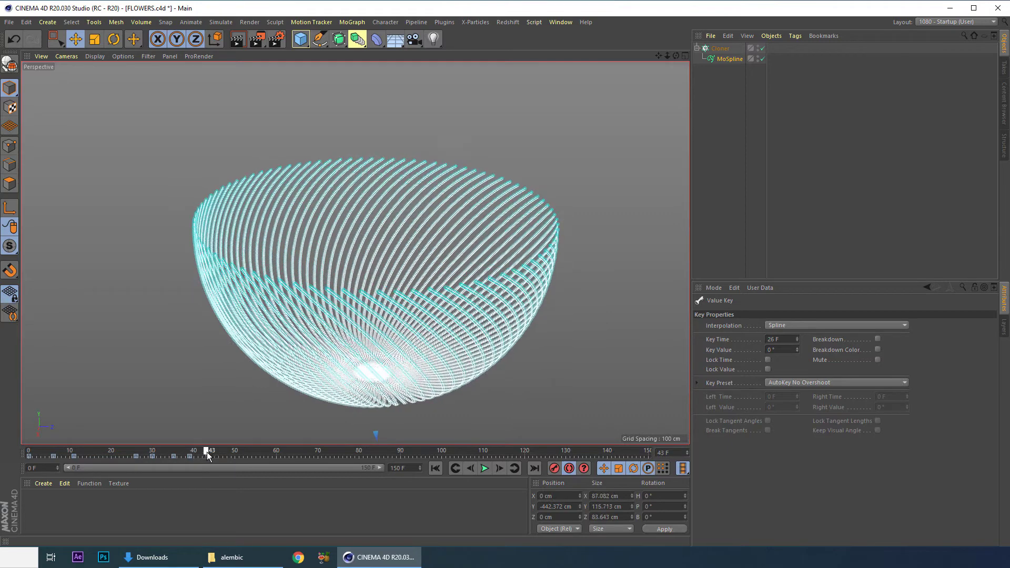
# Step: At frame 45, raise the MoSpline Twist to 156° and Bend to 167°
pyautogui.click(738, 60)
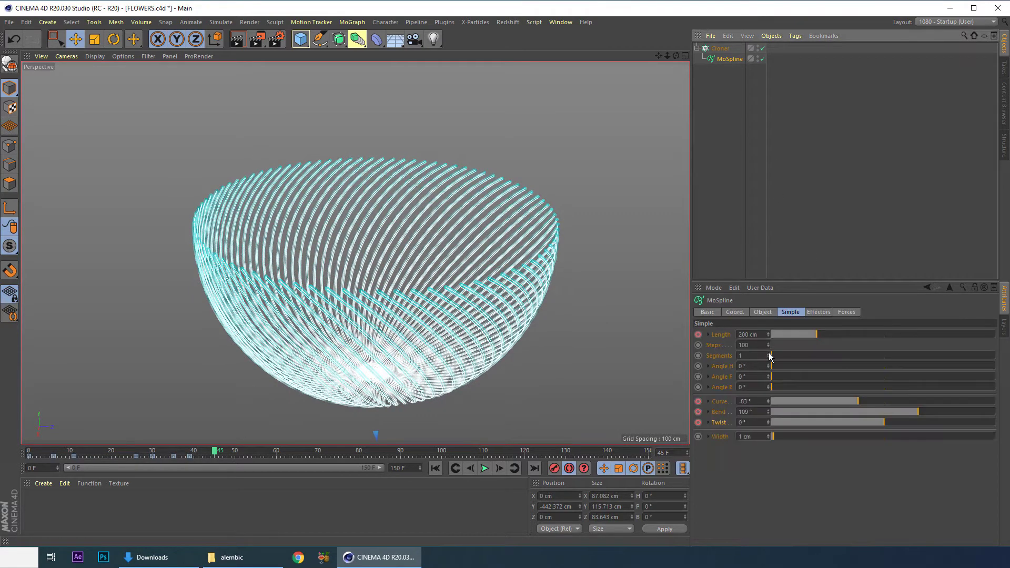
pyautogui.moveTo(886, 423); pyautogui.dragTo(919, 423)
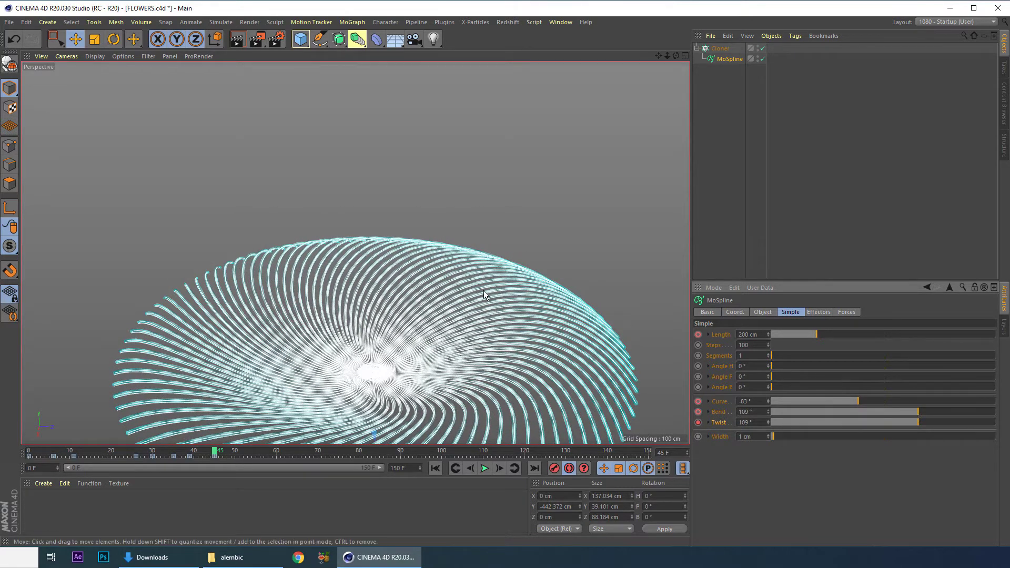
pyautogui.scroll(-3, 441, 262)
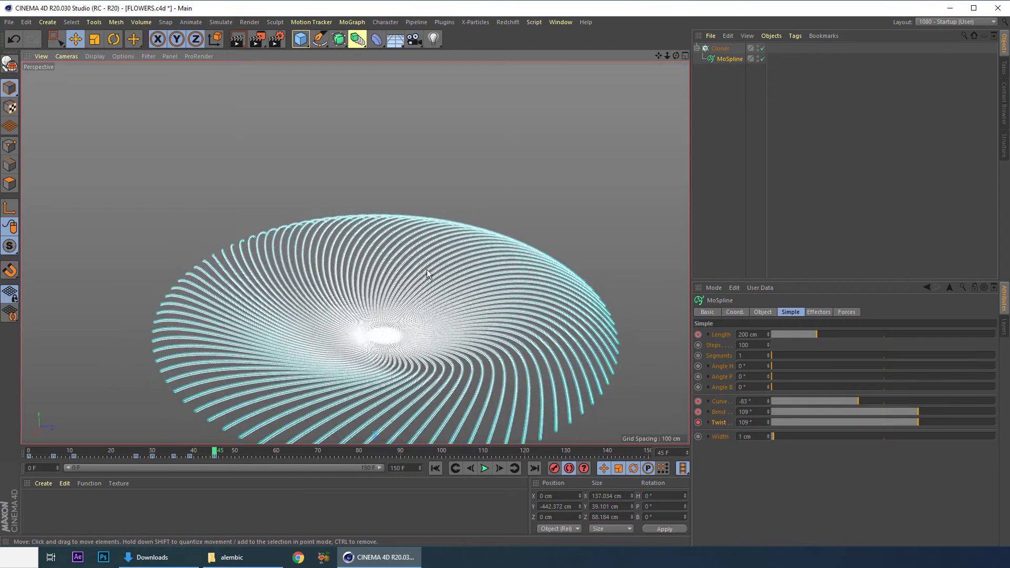
pyautogui.moveTo(909, 413); pyautogui.dragTo(934, 422)
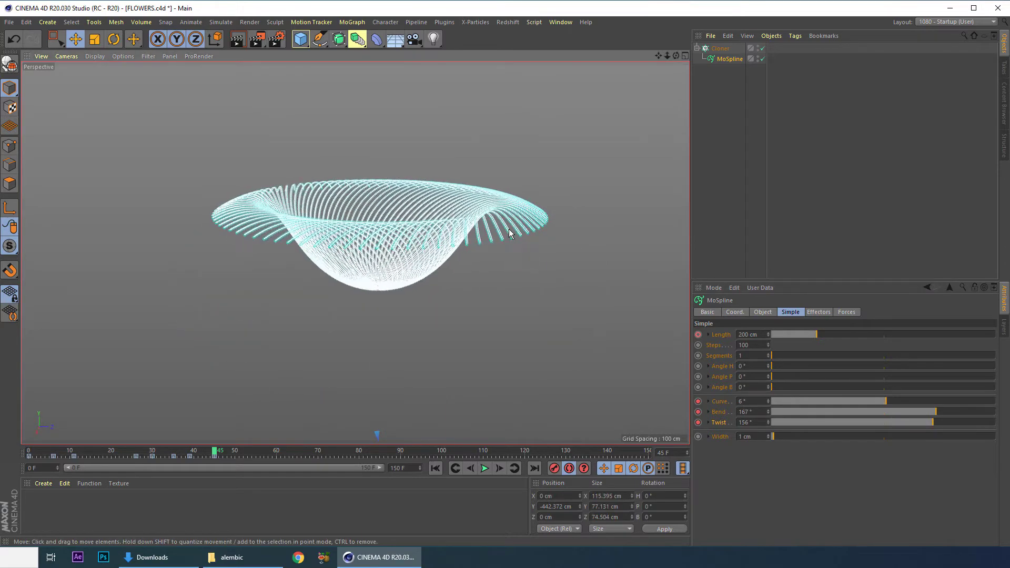
# Step: Play back the twisted bloom, toggle Autokeying, and replay it from the start
pyautogui.moveTo(195, 451); pyautogui.dragTo(94, 452)
pyautogui.click(484, 470)
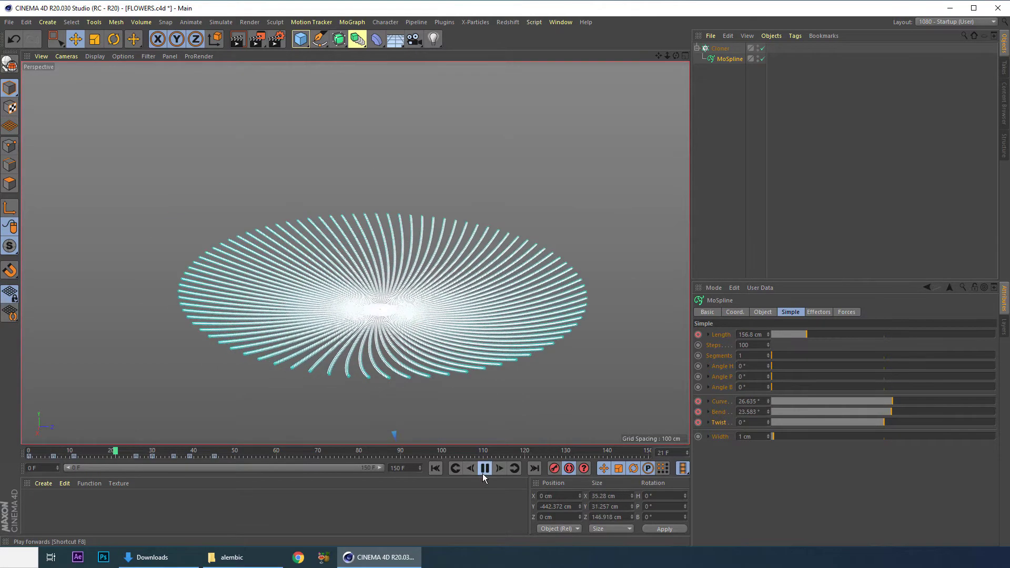
pyautogui.click(485, 475)
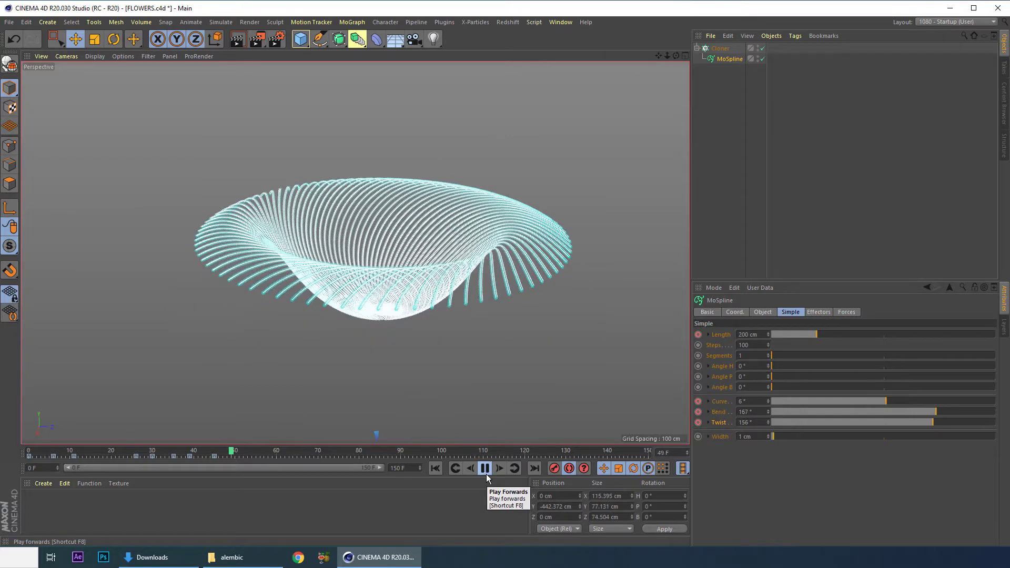
pyautogui.moveTo(187, 452); pyautogui.dragTo(41, 452)
pyautogui.click(569, 469)
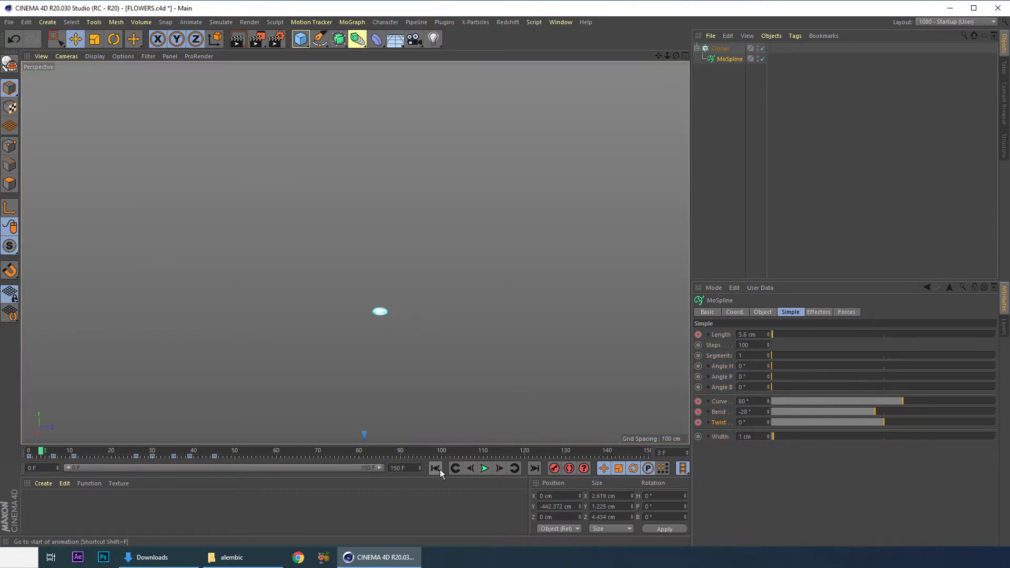
pyautogui.click(484, 469)
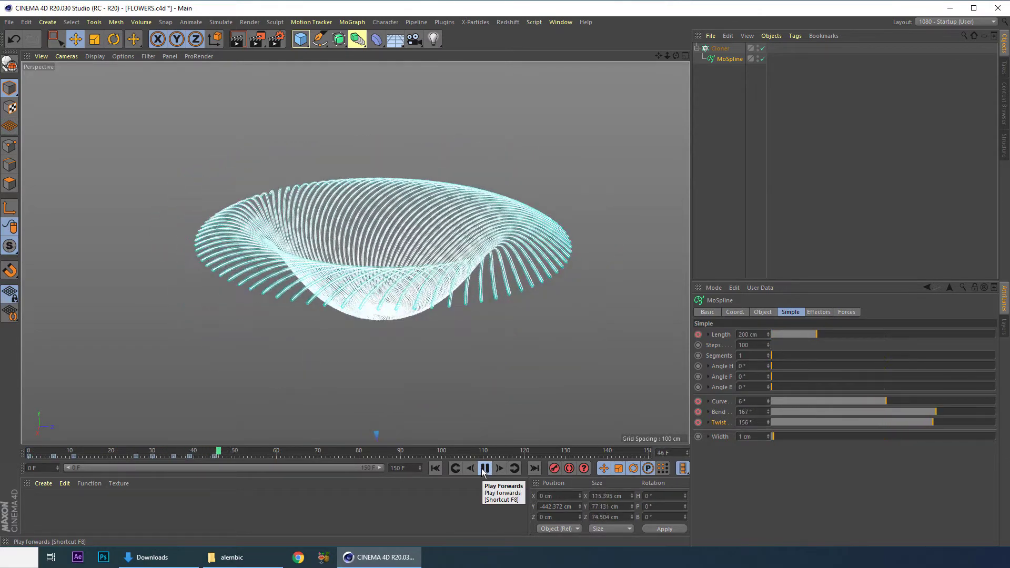
pyautogui.click(484, 468)
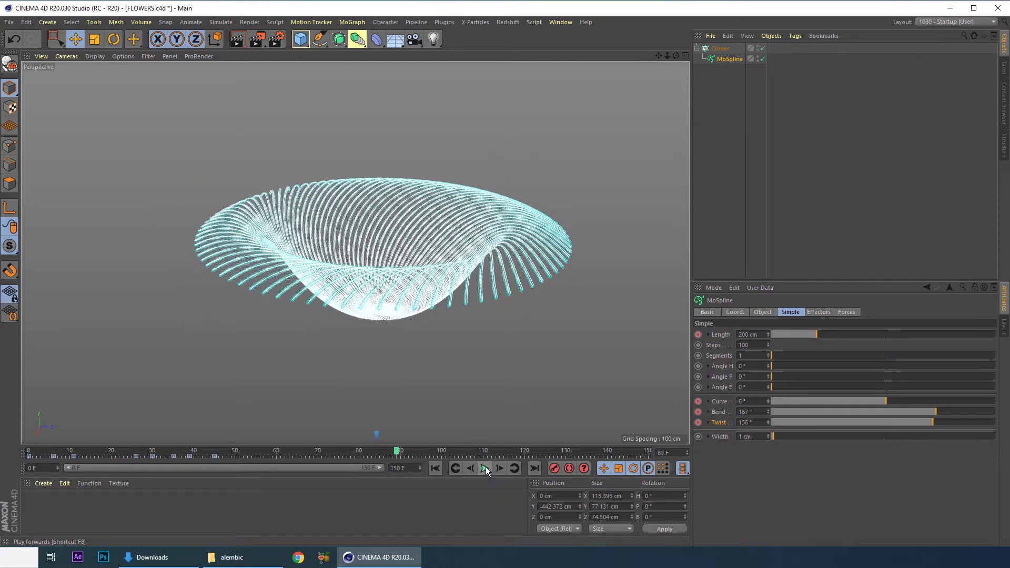
# Step: Add a Random effector to the Cloner via the RAND command search and open its parameters
pyautogui.click(722, 49)
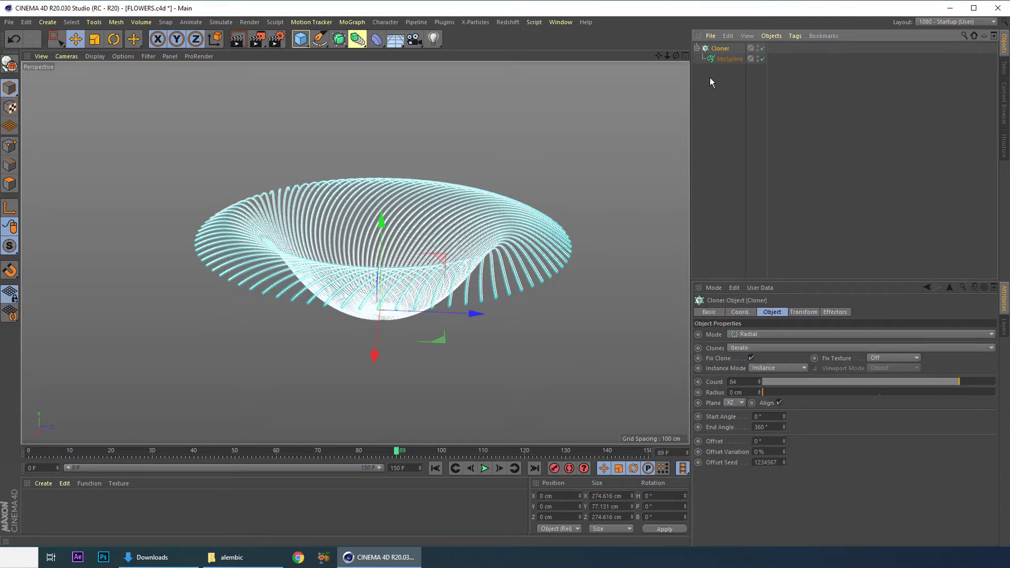
pyautogui.hotkey('shift', 'c')
pyautogui.write('RAND')
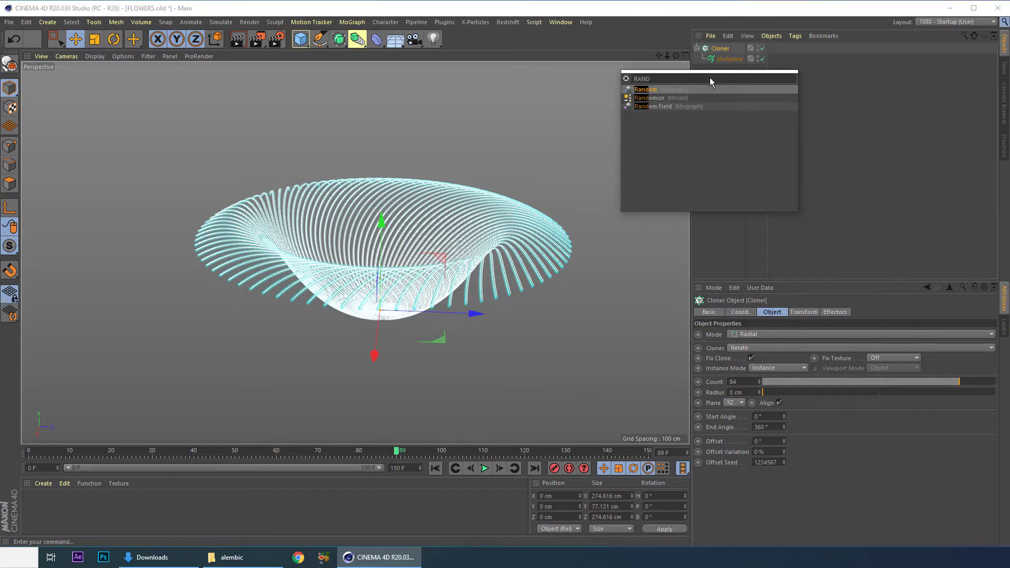
pyautogui.click(645, 89)
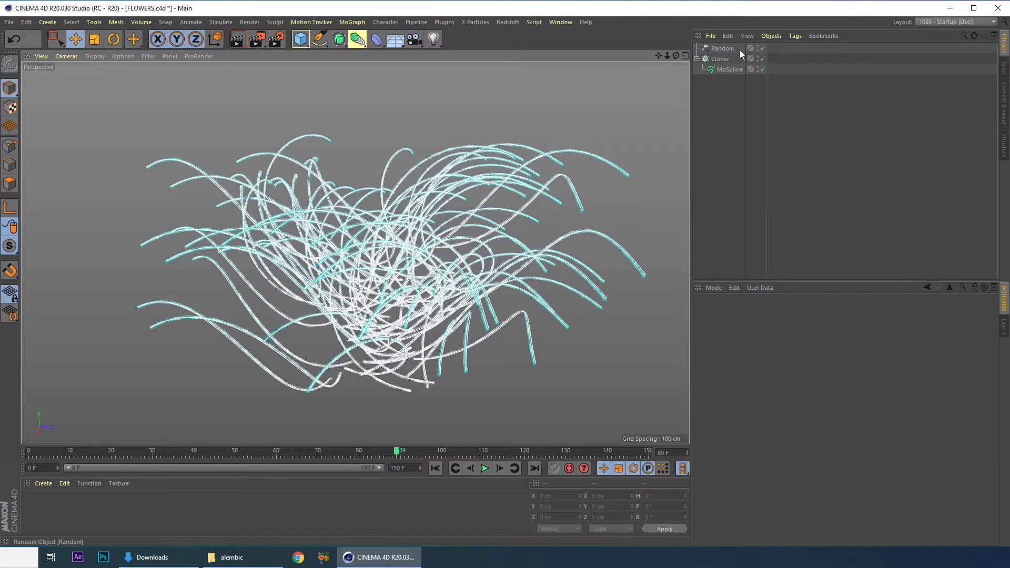
pyautogui.click(722, 49)
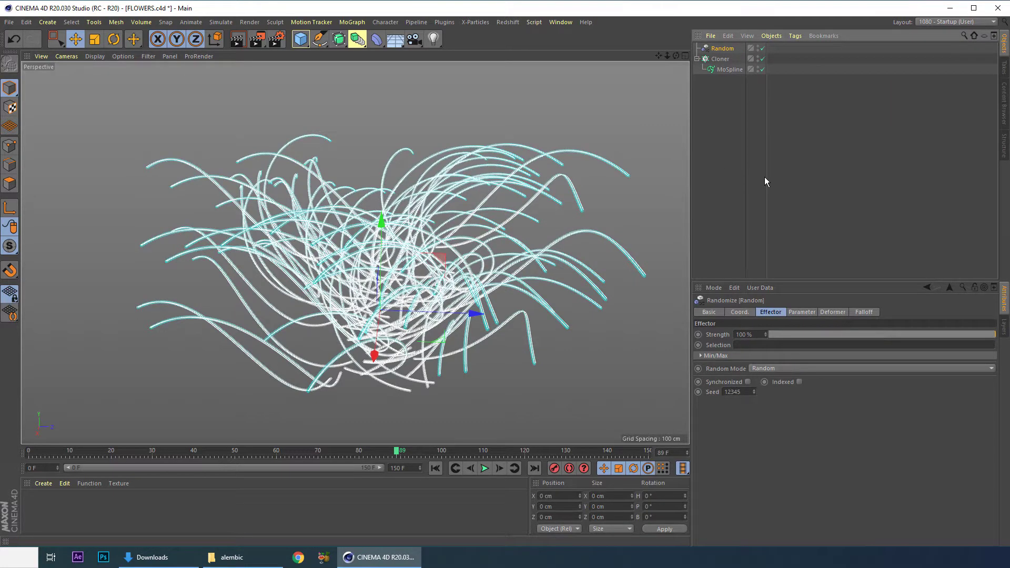
pyautogui.click(794, 314)
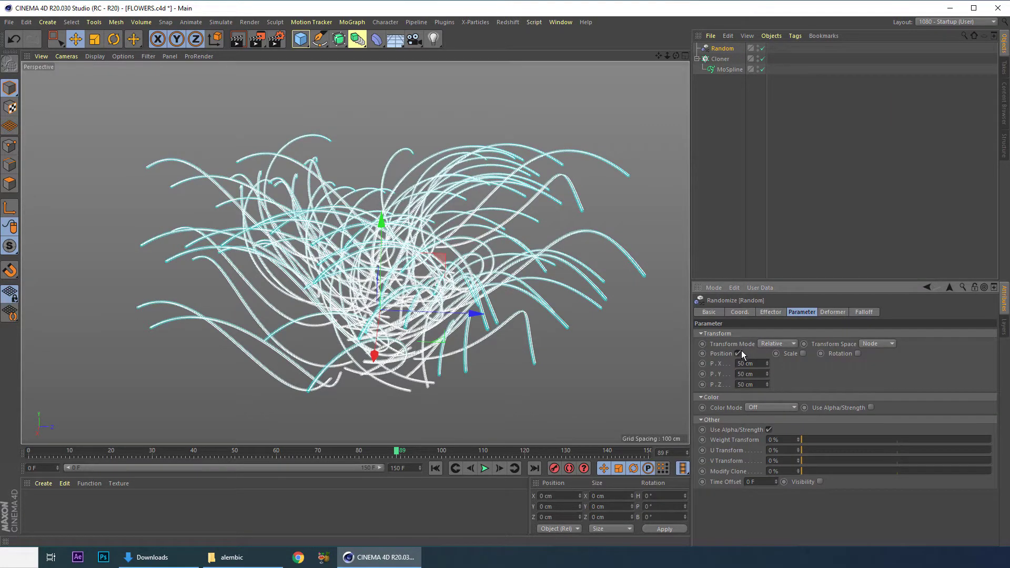
# Step: Set the Random effector's position randomness to 1 cm on X, Y and Z
pyautogui.doubleClick(748, 364)
pyautogui.write('1')
pyautogui.press('Tab')
pyautogui.write('1')
pyautogui.press('Return')
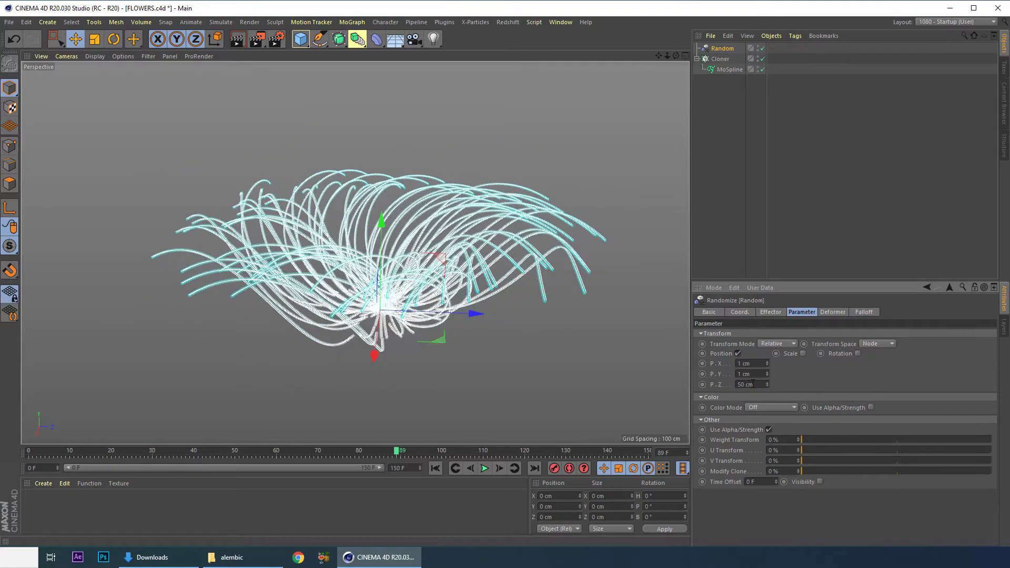
pyautogui.doubleClick(752, 384)
pyautogui.write('1')
pyautogui.press('Return')
pyautogui.keyDown('alt'); pyautogui.moveTo(642, 356); pyautogui.dragTo(476, 261); pyautogui.keyUp('alt')
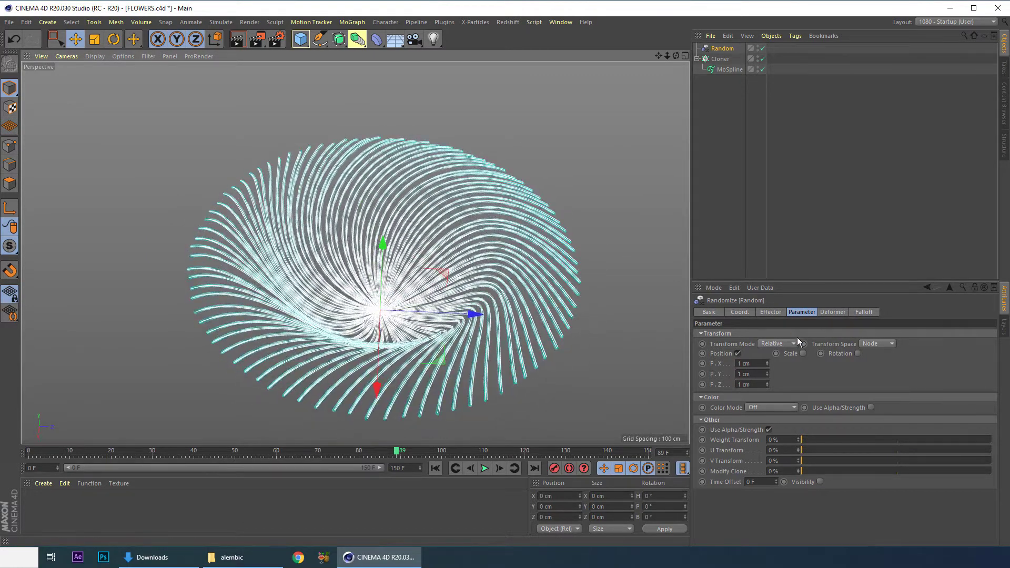
# Step: Enable uniform random scaling with a Scale of 0.1
pyautogui.click(802, 353)
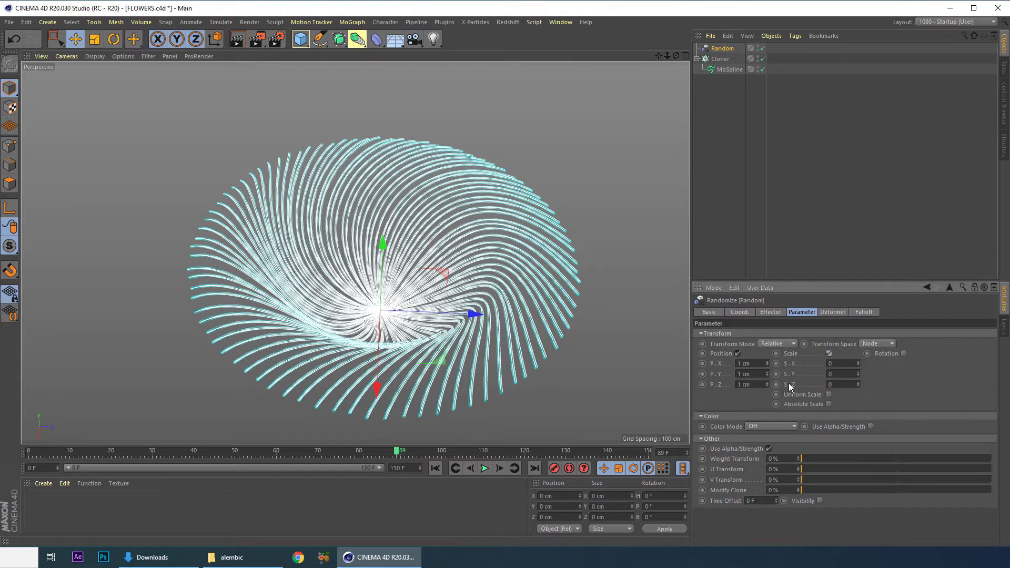
pyautogui.click(829, 395)
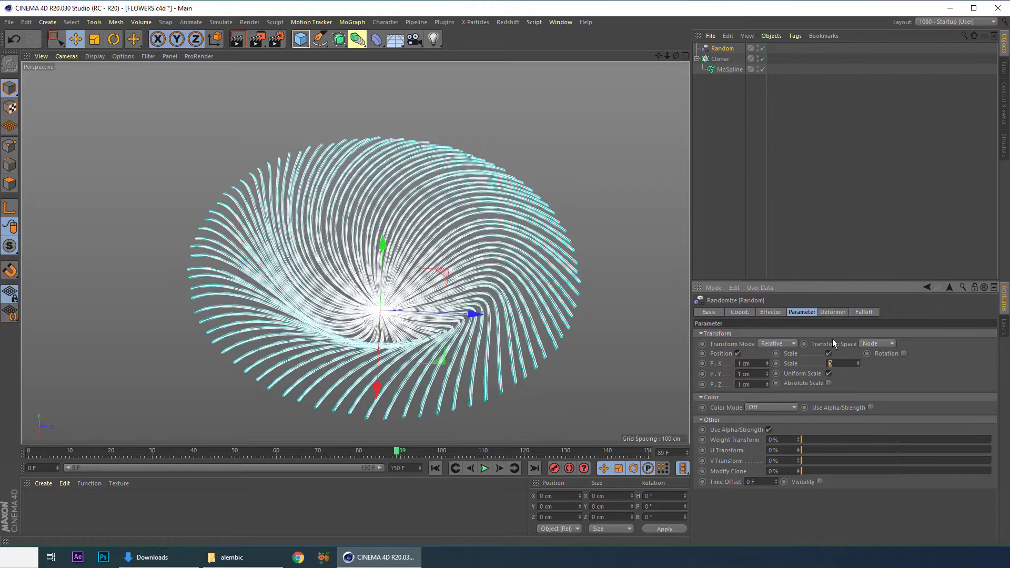
pyautogui.doubleClick(835, 363)
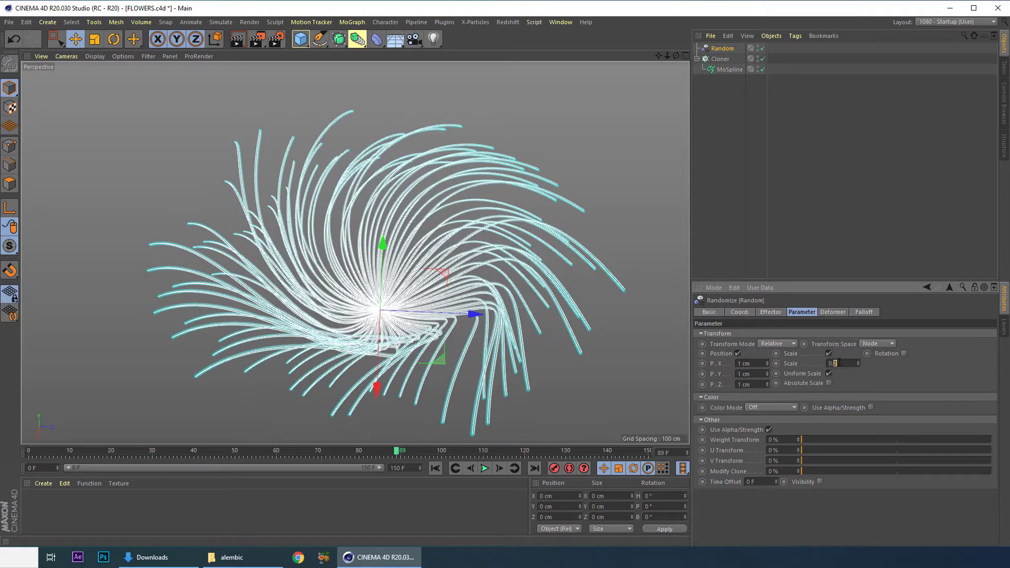
pyautogui.write('0.1')
pyautogui.press('Return')
# Step: Orbit to a low side view, play the bloom, and return to frame 35 with MoSpline selected
pyautogui.keyDown('alt'); pyautogui.moveTo(473, 221); pyautogui.dragTo(410, 210); pyautogui.keyUp('alt')
pyautogui.click(438, 469)
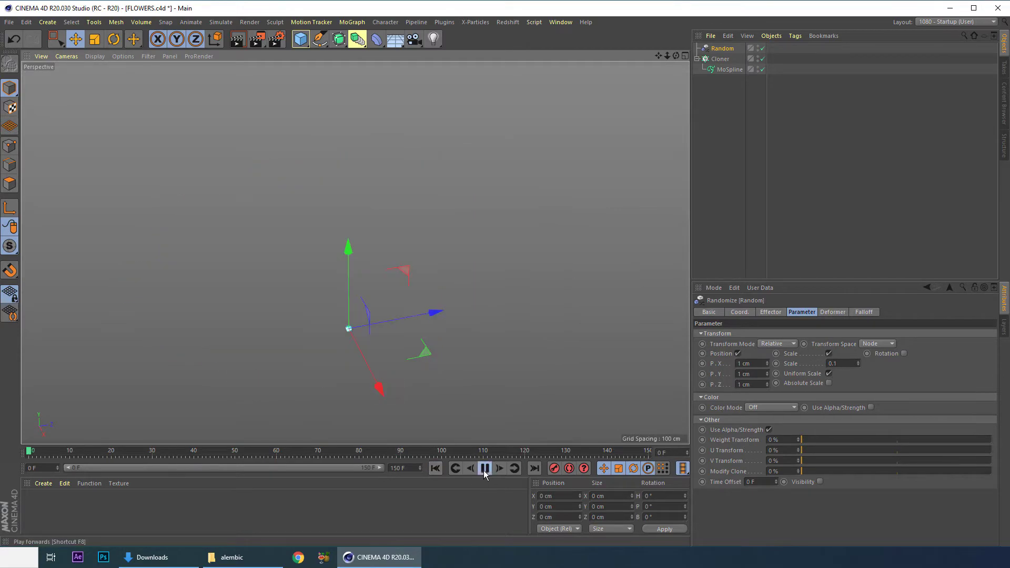
pyautogui.click(485, 469)
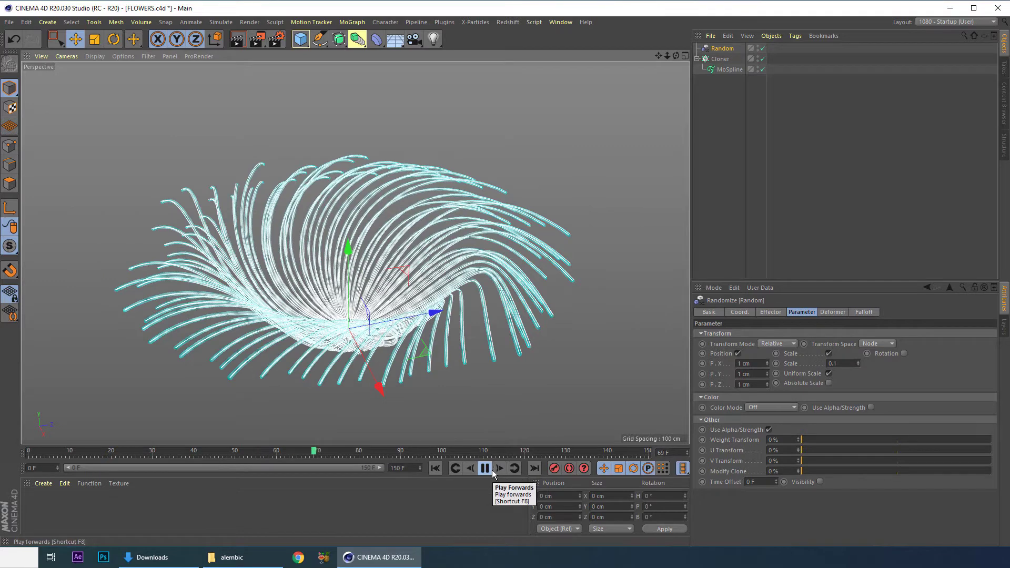
pyautogui.click(490, 471)
pyautogui.moveTo(210, 450); pyautogui.dragTo(174, 450)
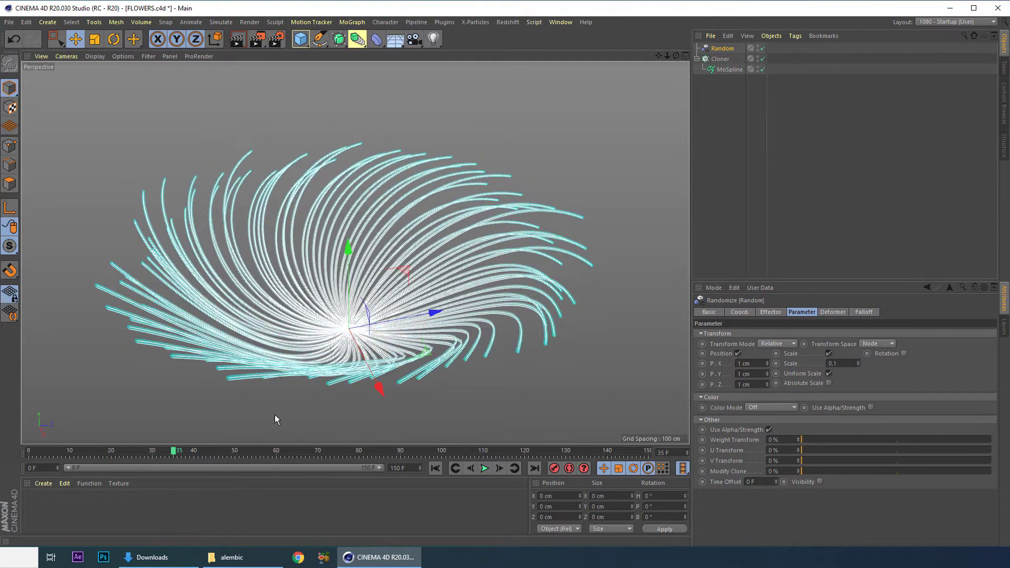
pyautogui.click(737, 70)
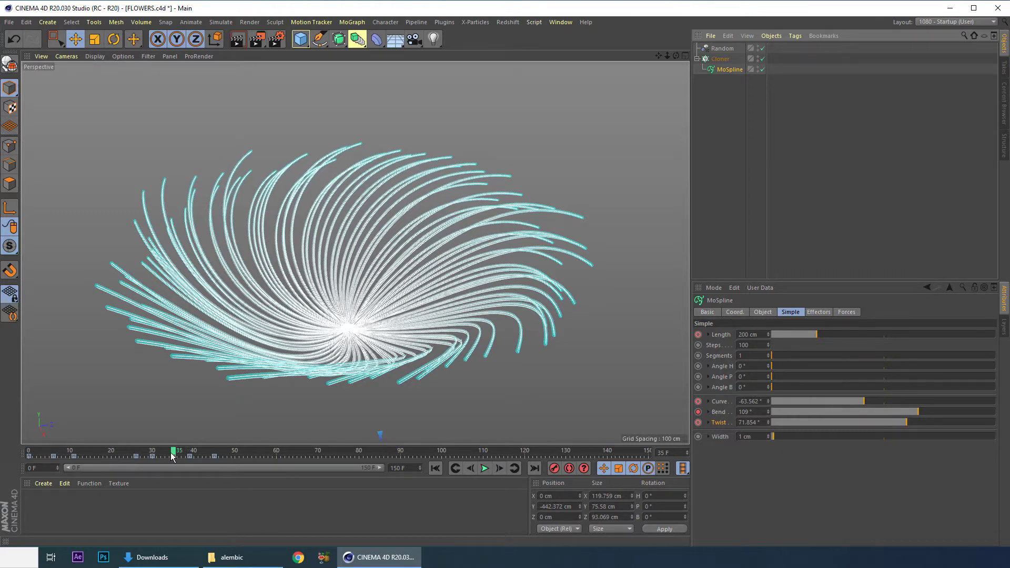
# Step: Move the selected MoSpline keyframe earlier and play back twice to check the timing
pyautogui.moveTo(174, 456); pyautogui.dragTo(245, 457)
pyautogui.moveTo(180, 446); pyautogui.dragTo(119, 452)
pyautogui.click(485, 469)
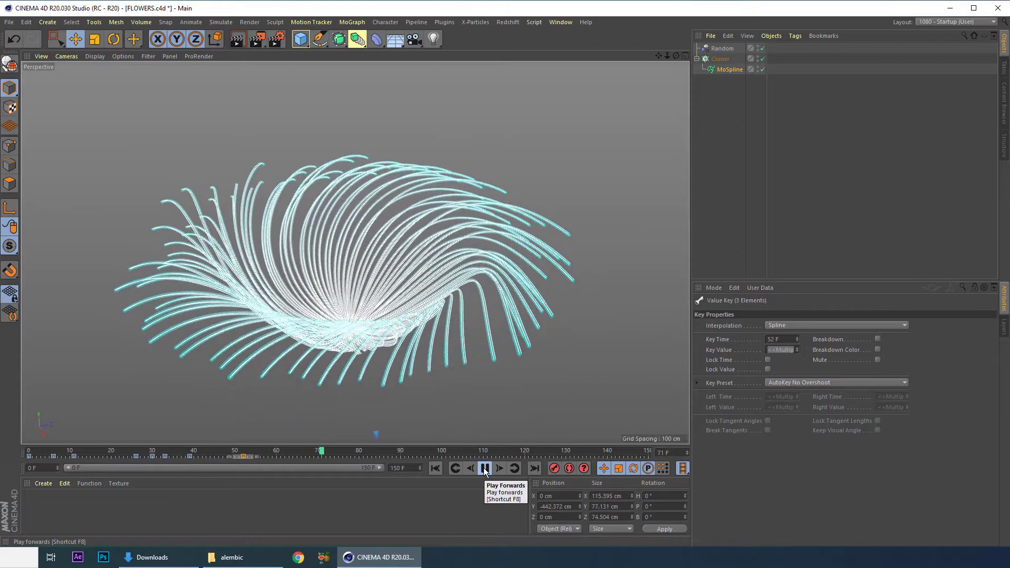
pyautogui.click(484, 469)
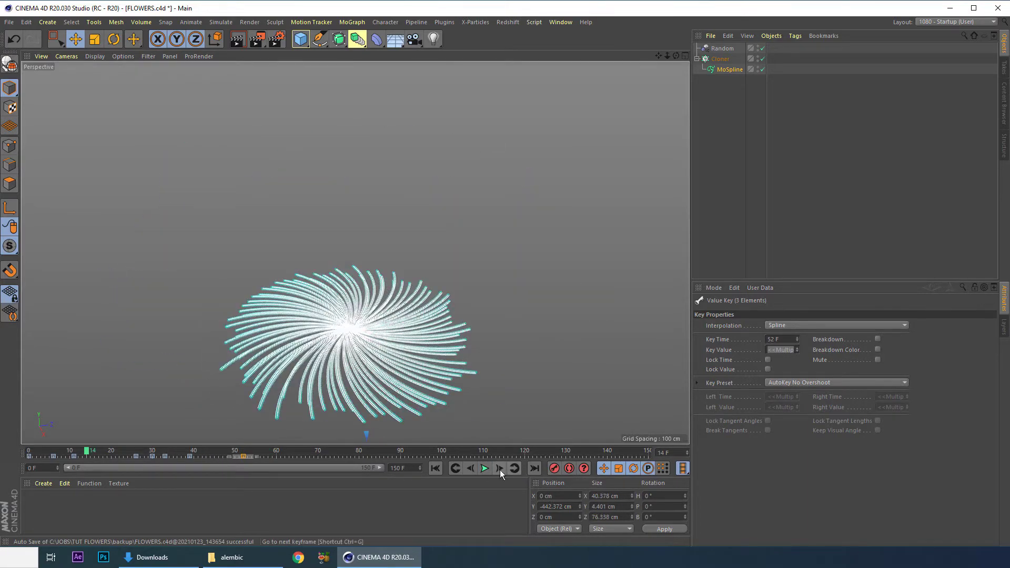
pyautogui.click(484, 469)
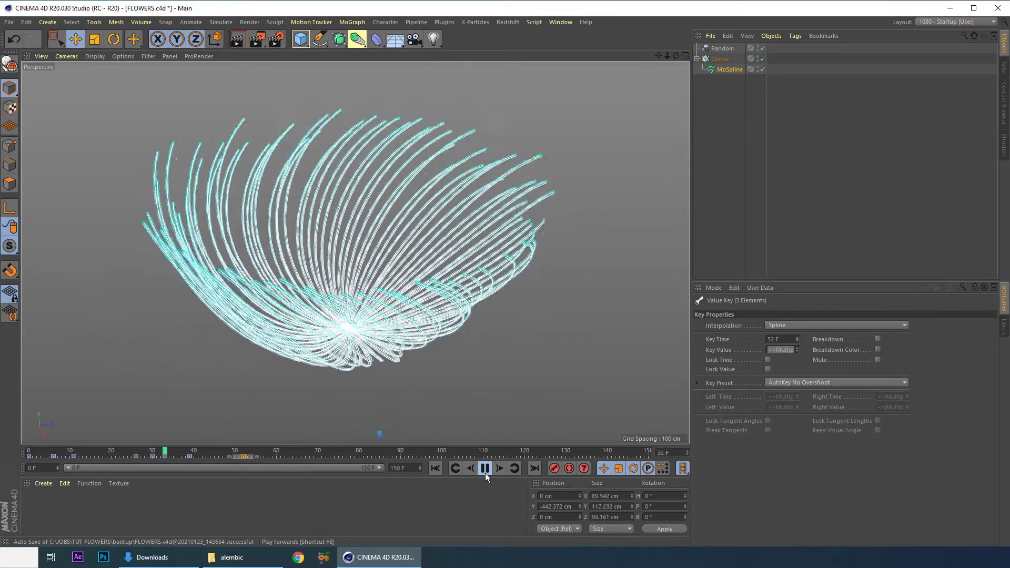
pyautogui.click(486, 474)
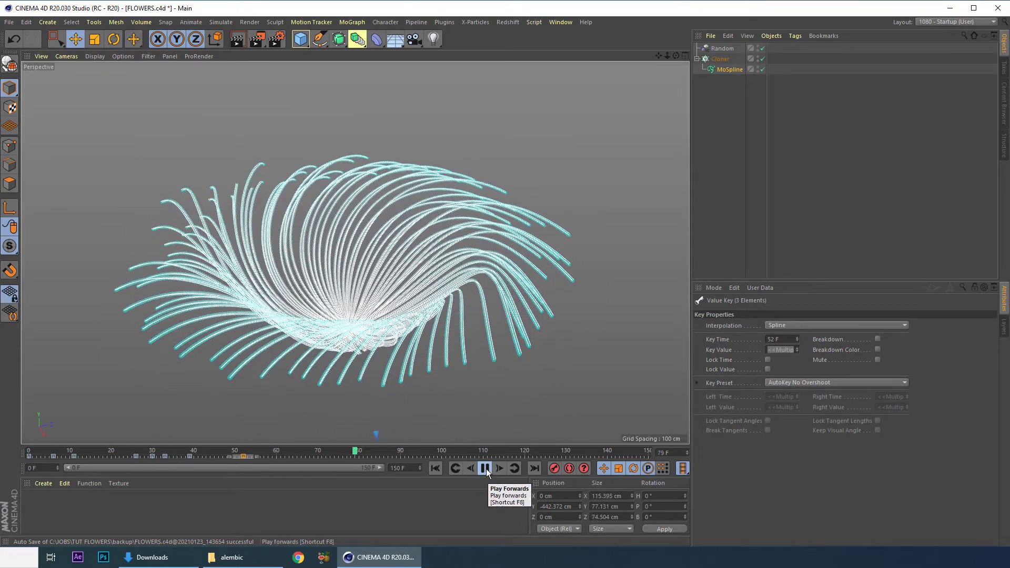
pyautogui.moveTo(223, 451); pyautogui.dragTo(319, 457)
# Step: At frame 71, raise the MoSpline Twist to about 174° to widen the swirl
pyautogui.click(730, 69)
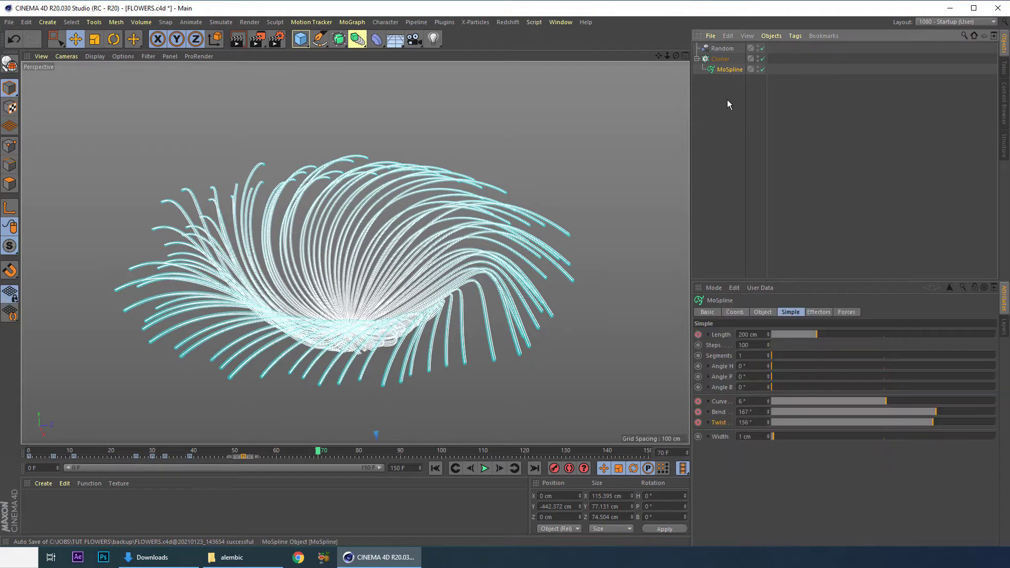
pyautogui.click(323, 455)
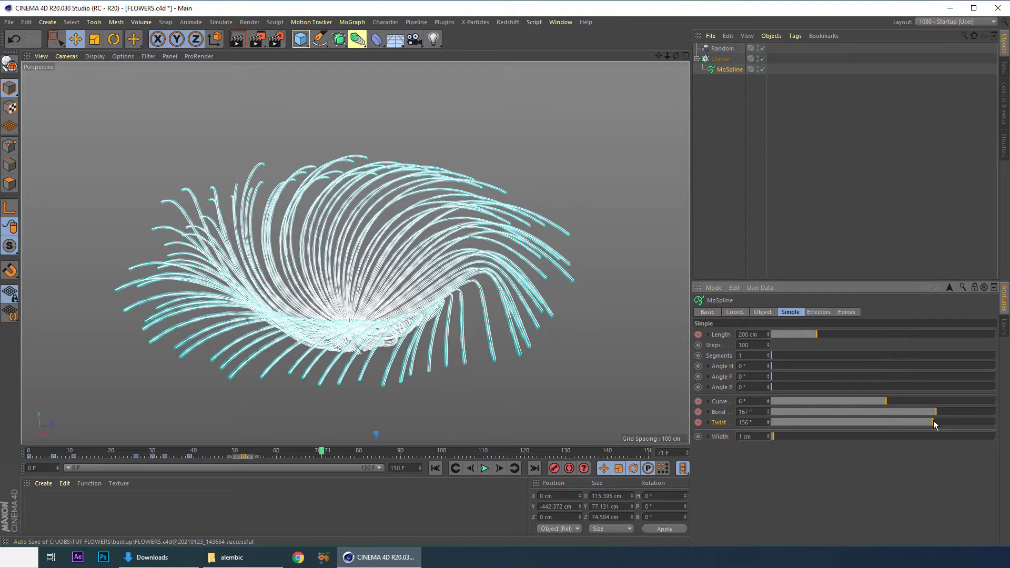
pyautogui.moveTo(934, 424)
pyautogui.mouseDown()
pyautogui.moveTo(921, 424)
pyautogui.moveTo(940, 420)
pyautogui.mouseUp()
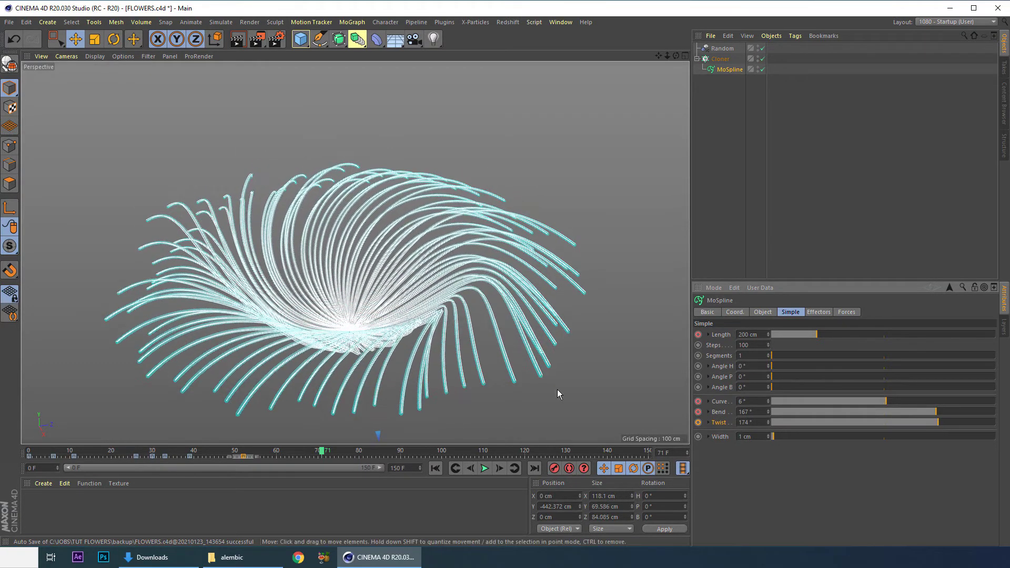
# Step: Revert Twist to 156°, then key Twist 179° at frame 69, 142° at 88, 184° at 106
pyautogui.hotkey('ctrl', 'z')
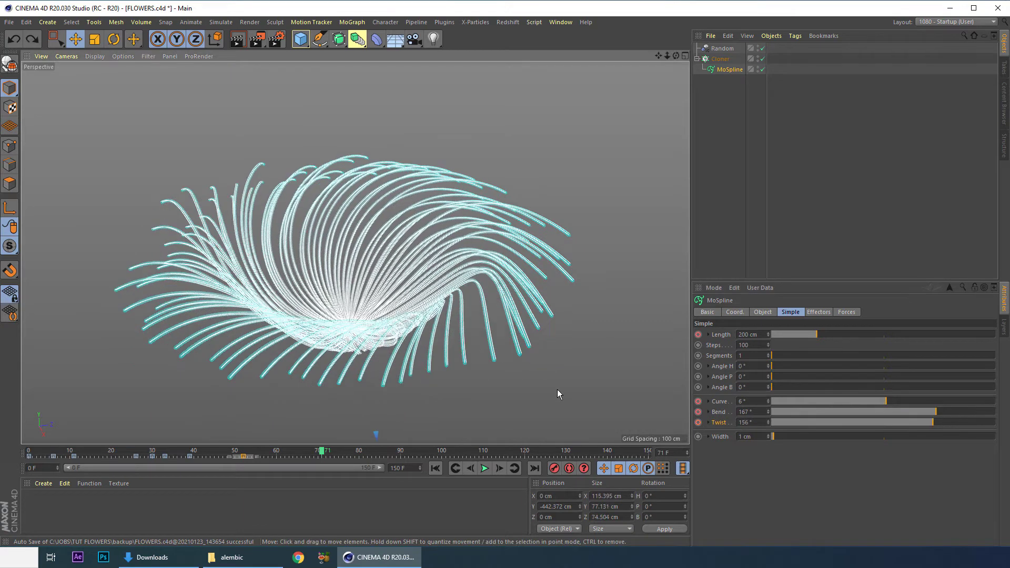
pyautogui.click(314, 453)
pyautogui.moveTo(936, 423); pyautogui.dragTo(939, 422)
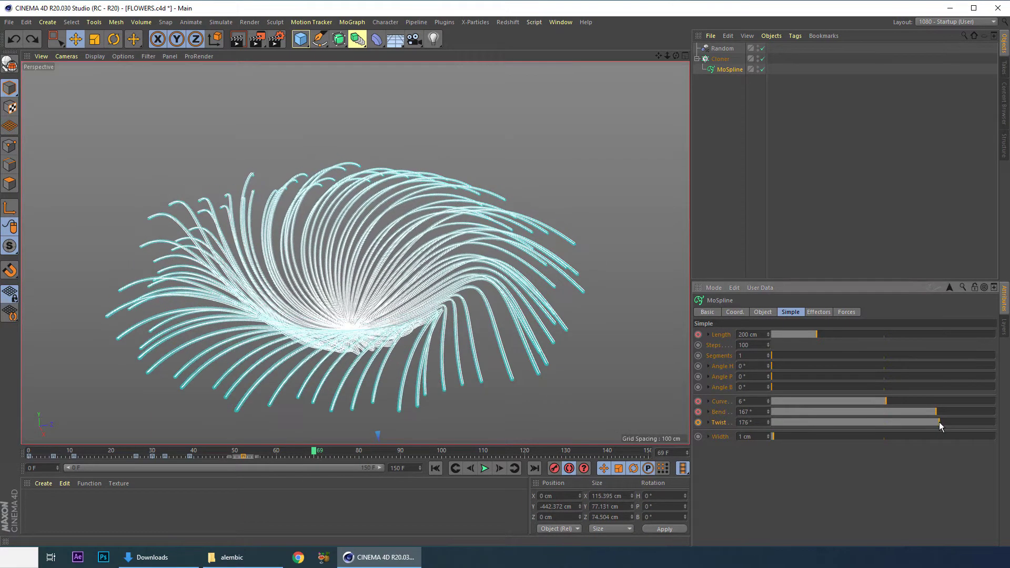
pyautogui.click(392, 454)
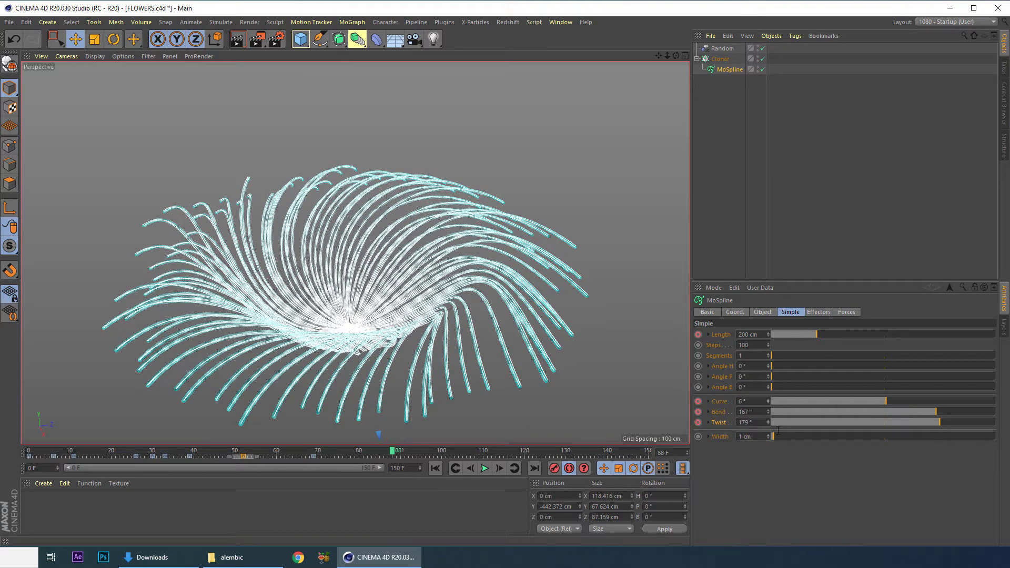
pyautogui.moveTo(932, 421); pyautogui.dragTo(928, 422)
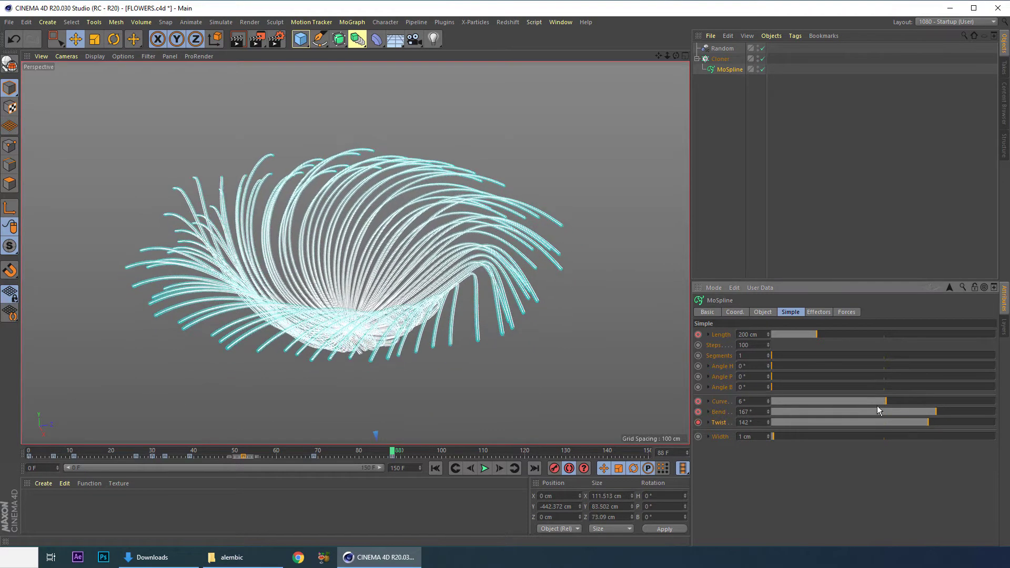
pyautogui.click(467, 455)
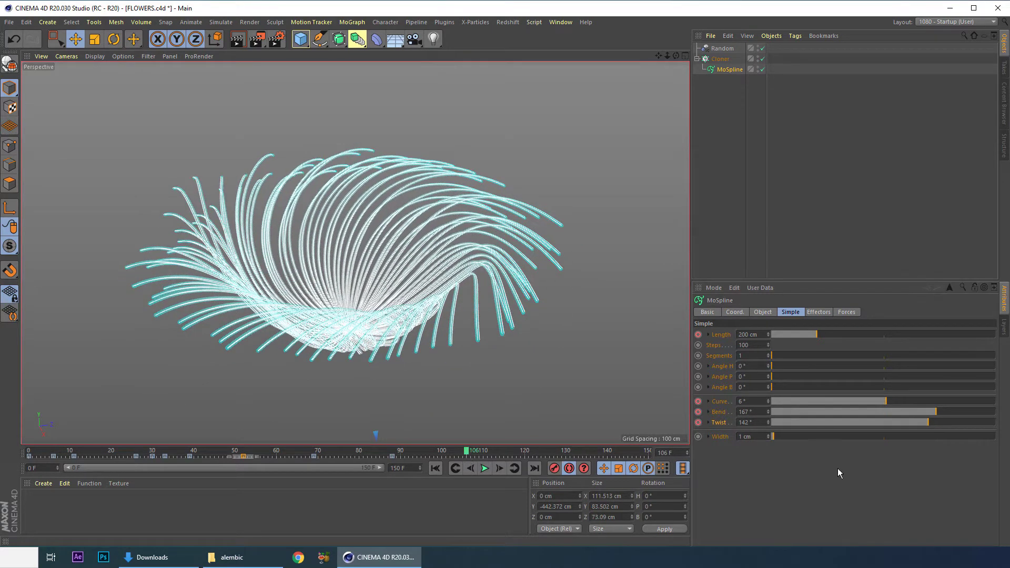
pyautogui.click(942, 422)
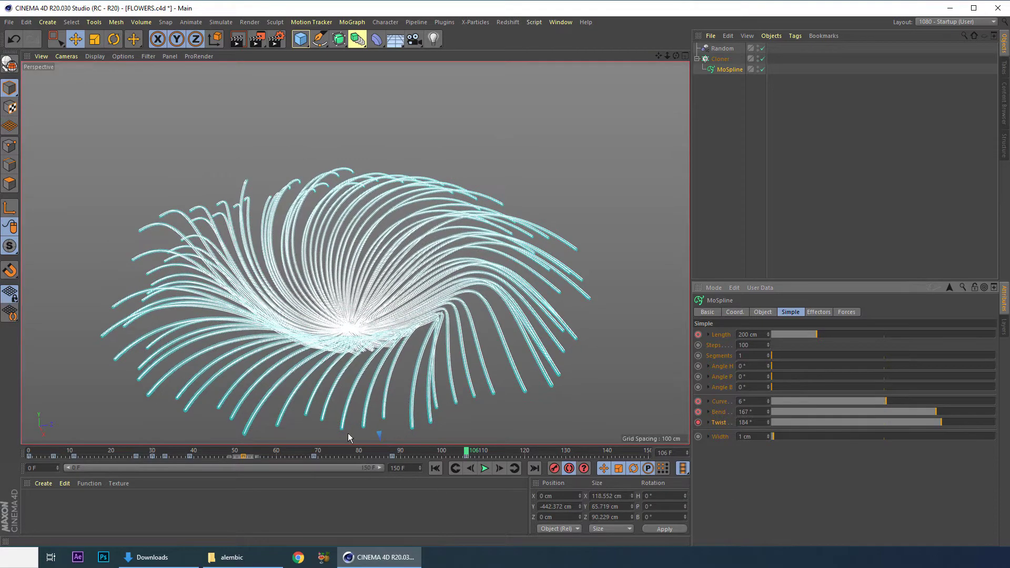
# Step: Raise the strands' Curve around frame 65 and play from frame 53 to review
pyautogui.moveTo(466, 455); pyautogui.dragTo(298, 456)
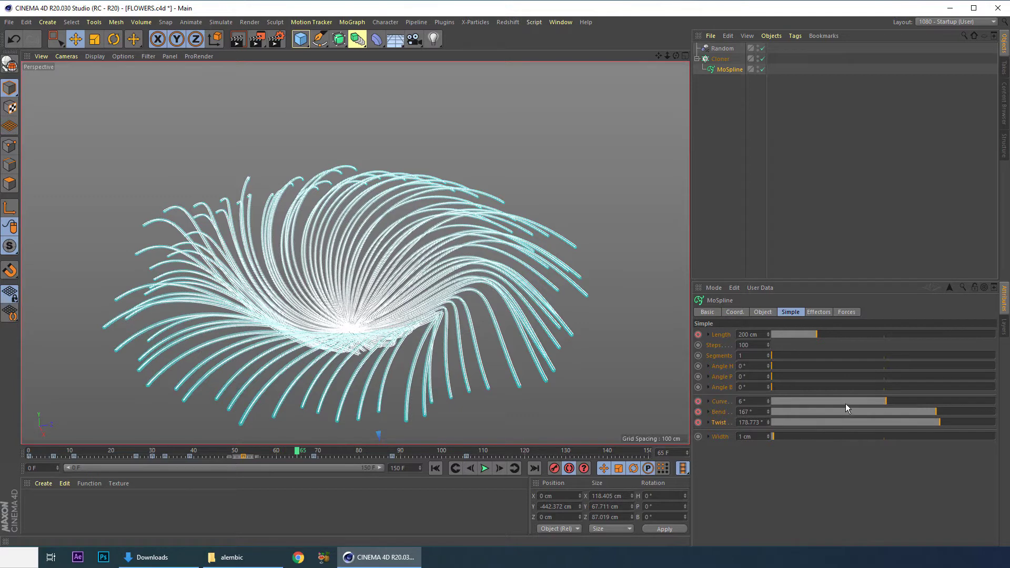
pyautogui.moveTo(886, 402); pyautogui.dragTo(893, 402)
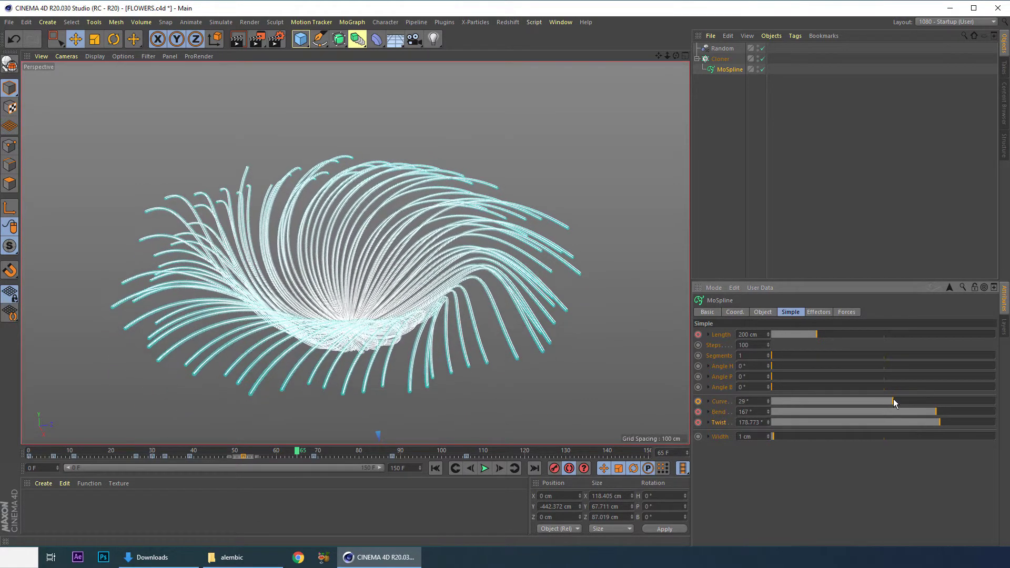
pyautogui.click(252, 455)
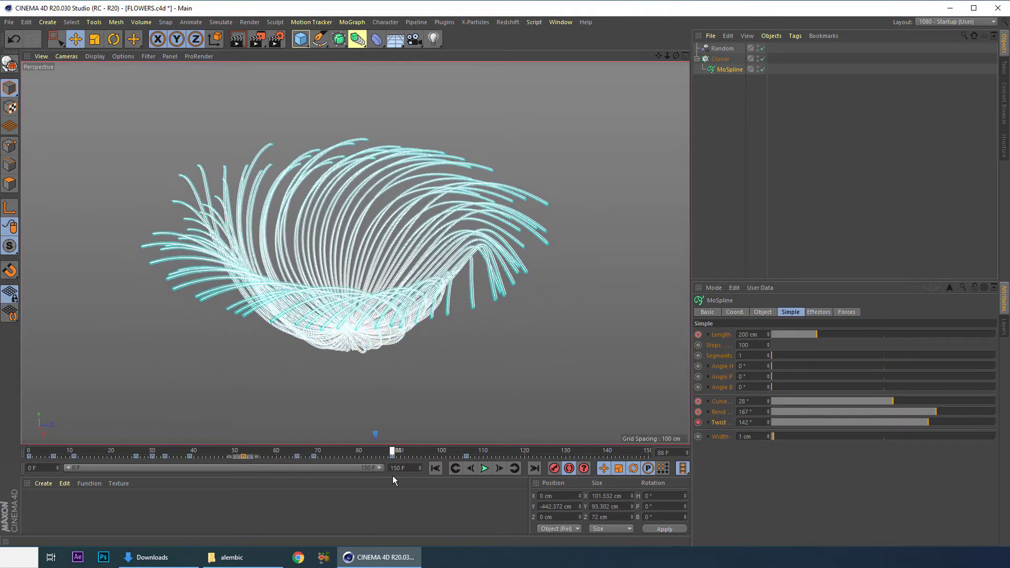
pyautogui.click(481, 473)
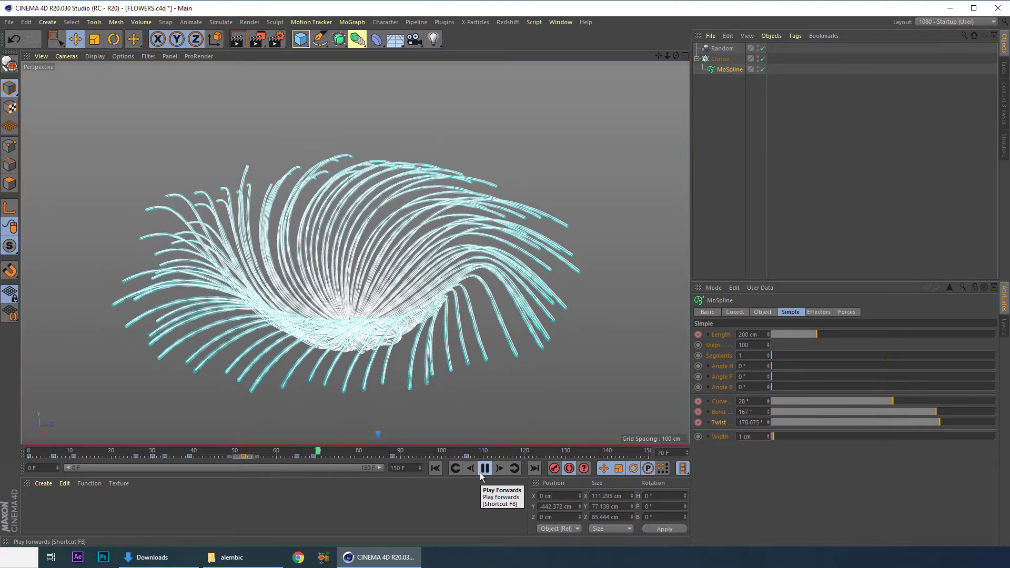
pyautogui.click(484, 472)
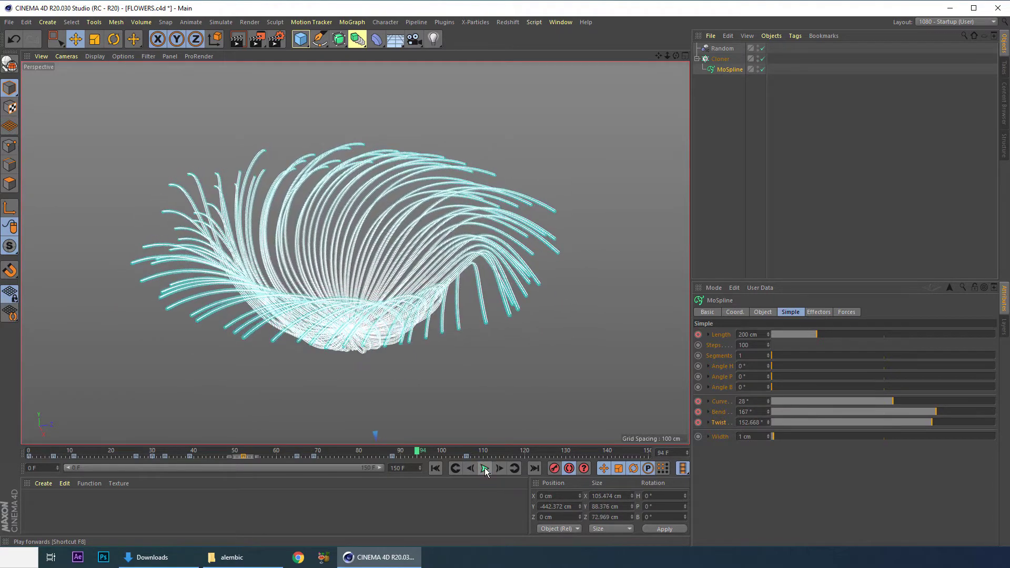
pyautogui.moveTo(342, 450); pyautogui.dragTo(330, 468)
# Step: Key Curve at -21°, then raise it to 33° around frame 60
pyautogui.moveTo(887, 402); pyautogui.dragTo(878, 402)
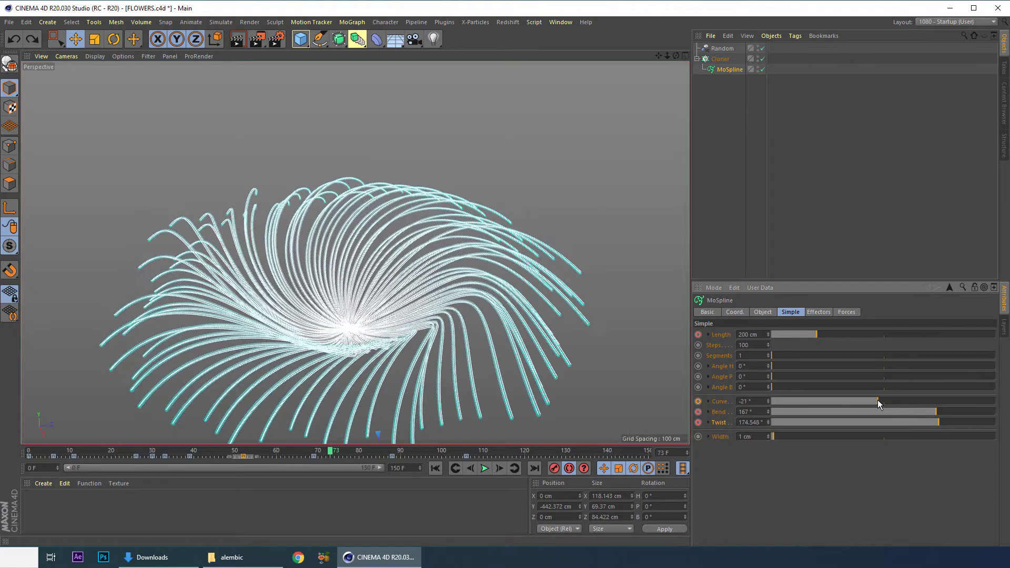
pyautogui.moveTo(234, 453); pyautogui.dragTo(448, 472)
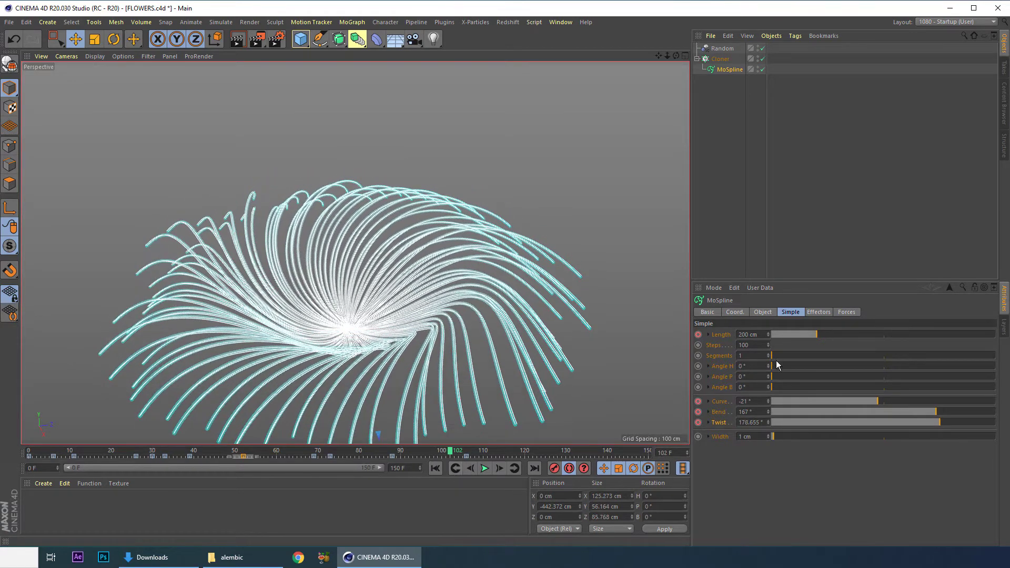
pyautogui.moveTo(888, 403); pyautogui.dragTo(895, 402)
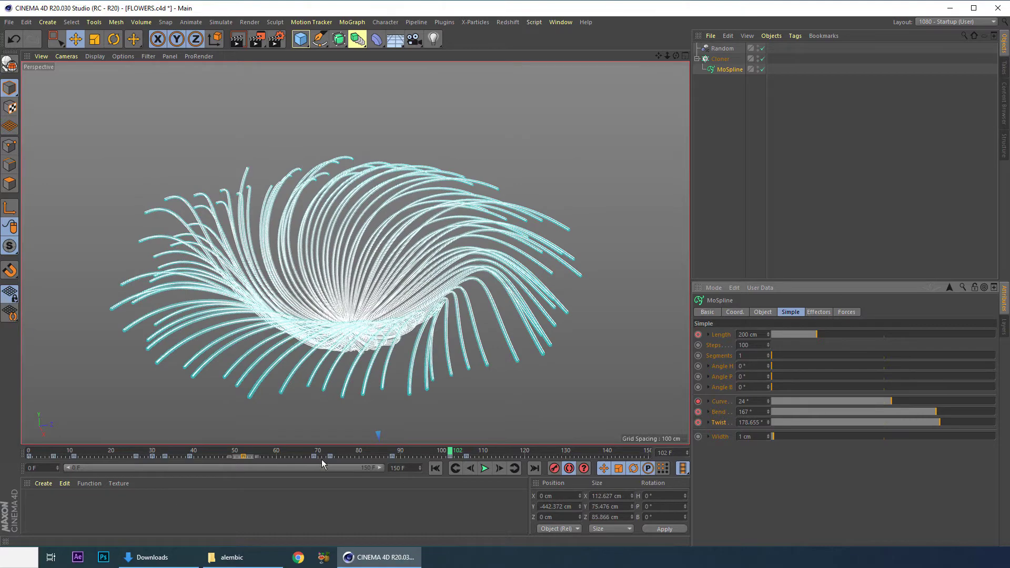
# Step: Play back, then lower the Twist to 135° at frame 88
pyautogui.click(485, 469)
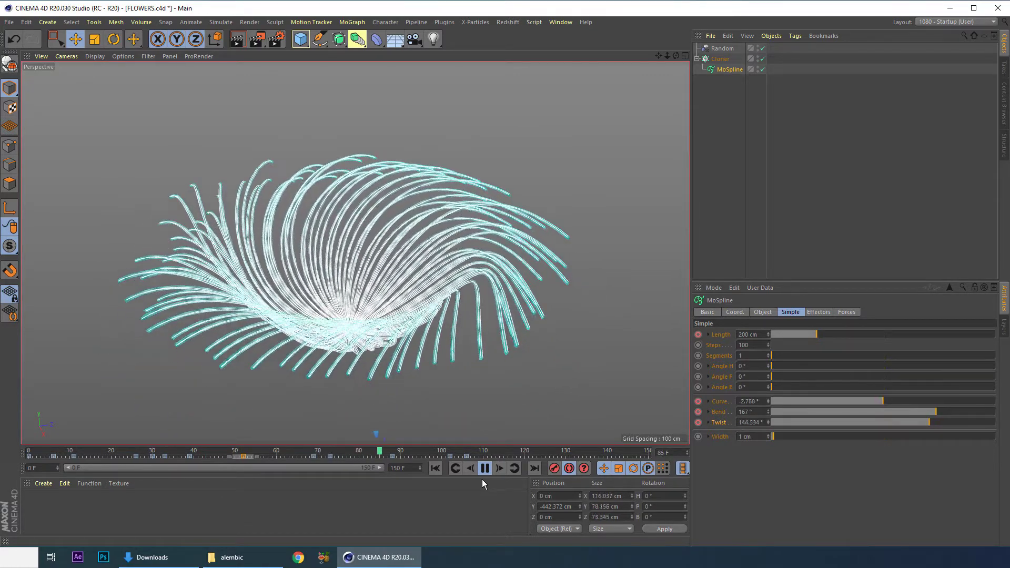
pyautogui.click(485, 470)
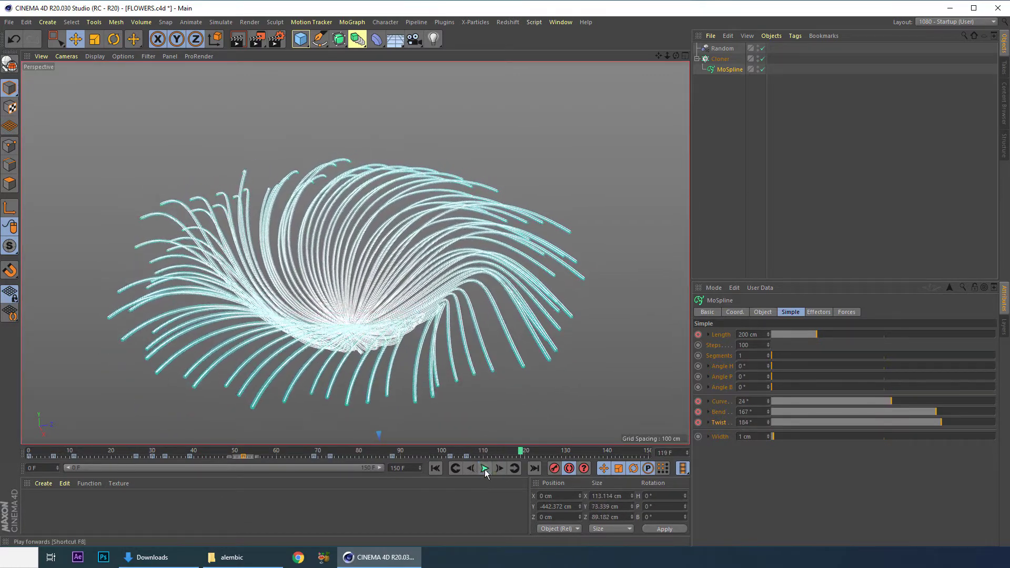
pyautogui.moveTo(402, 453); pyautogui.dragTo(393, 454)
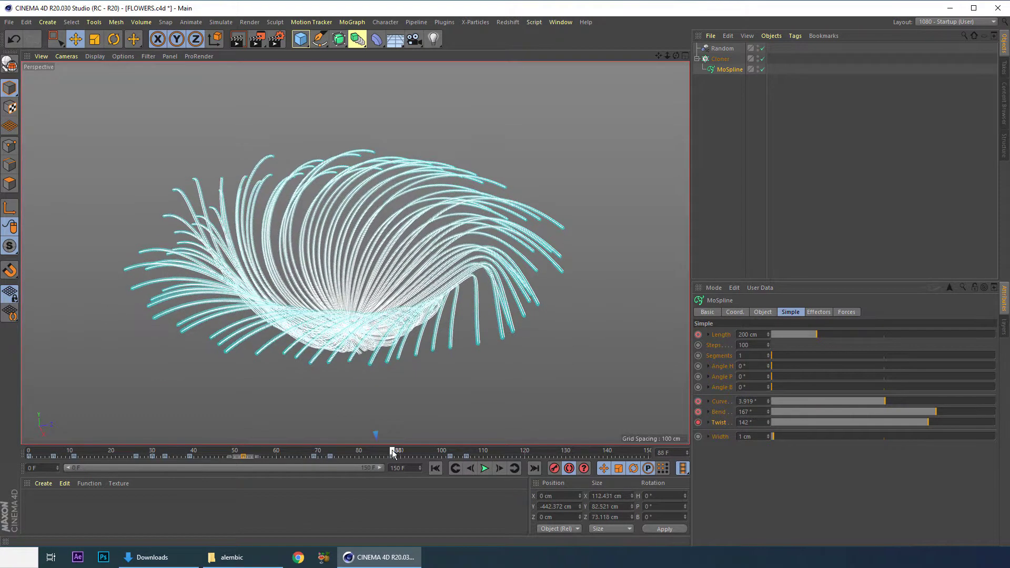
pyautogui.moveTo(927, 424); pyautogui.dragTo(938, 421)
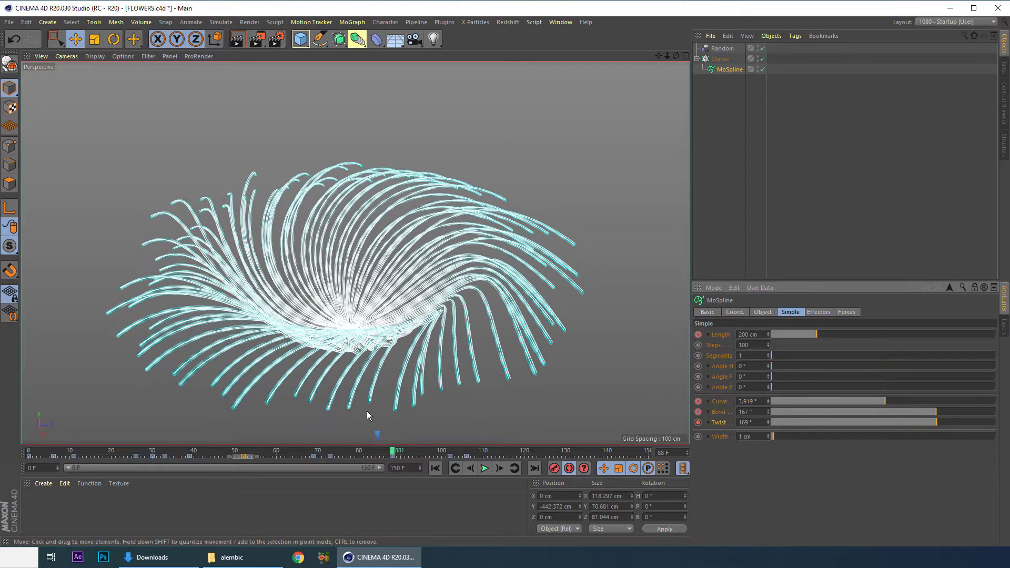
# Step: Replay the bloom from frame 0 to frame 92, turn off Autokeying, and save FLOWERS.c4d
pyautogui.moveTo(384, 454); pyautogui.dragTo(127, 454)
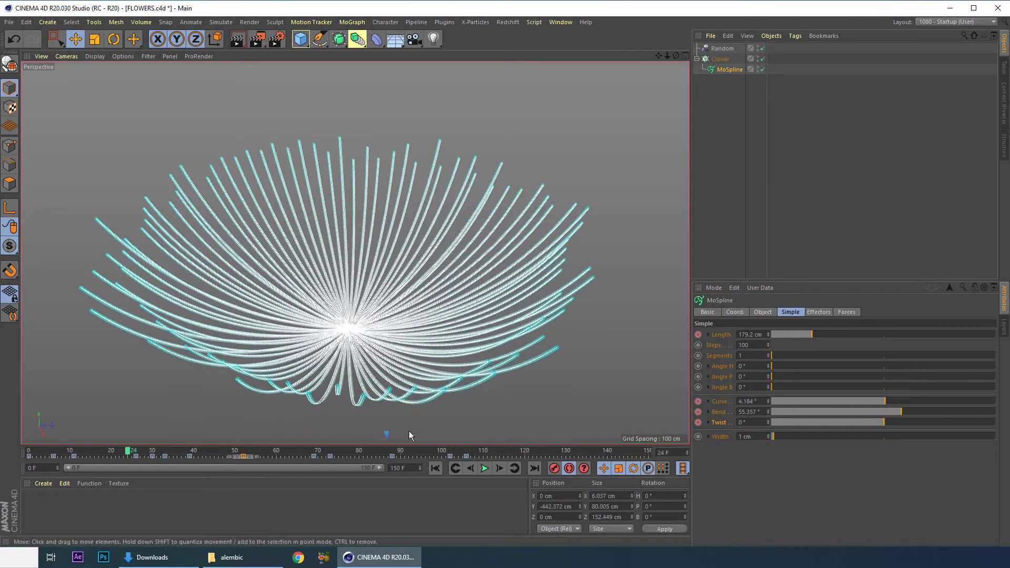
pyautogui.click(484, 469)
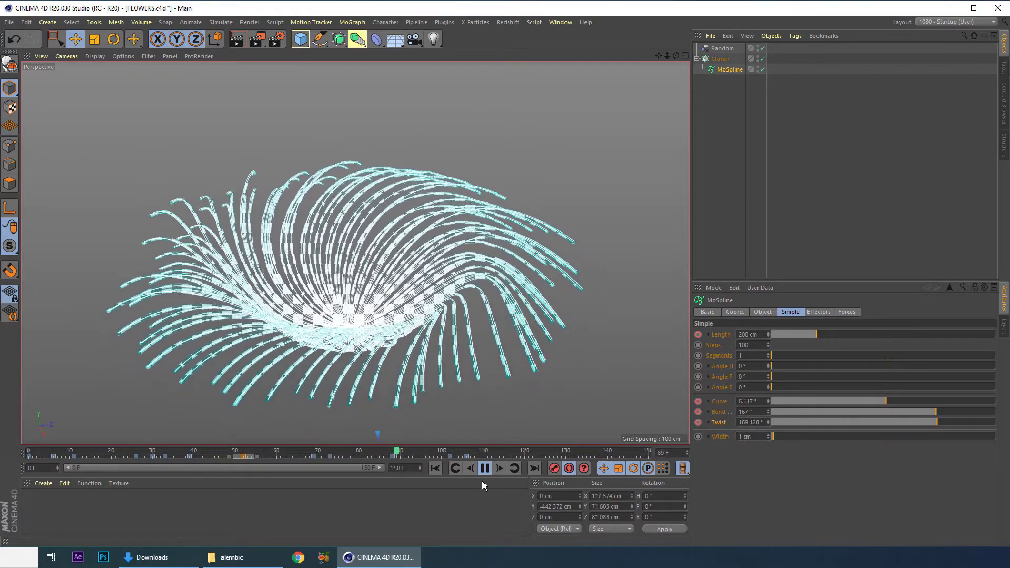
pyautogui.click(485, 468)
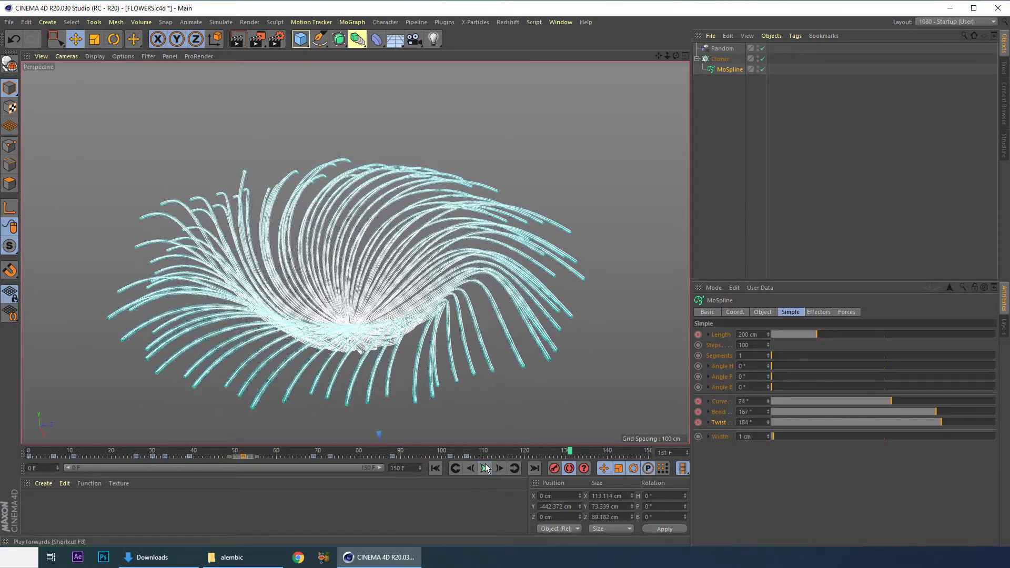
pyautogui.click(437, 468)
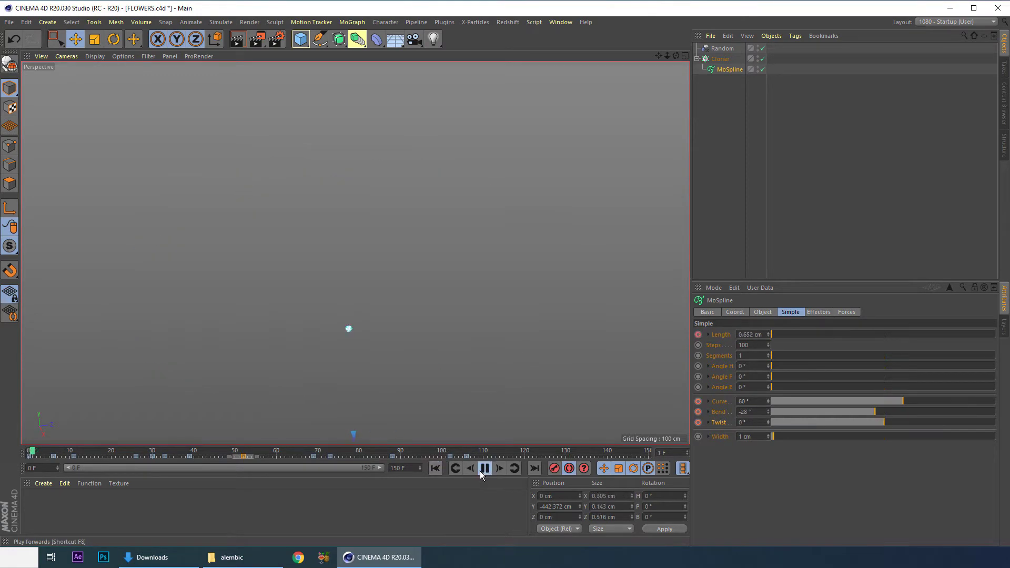
pyautogui.click(483, 470)
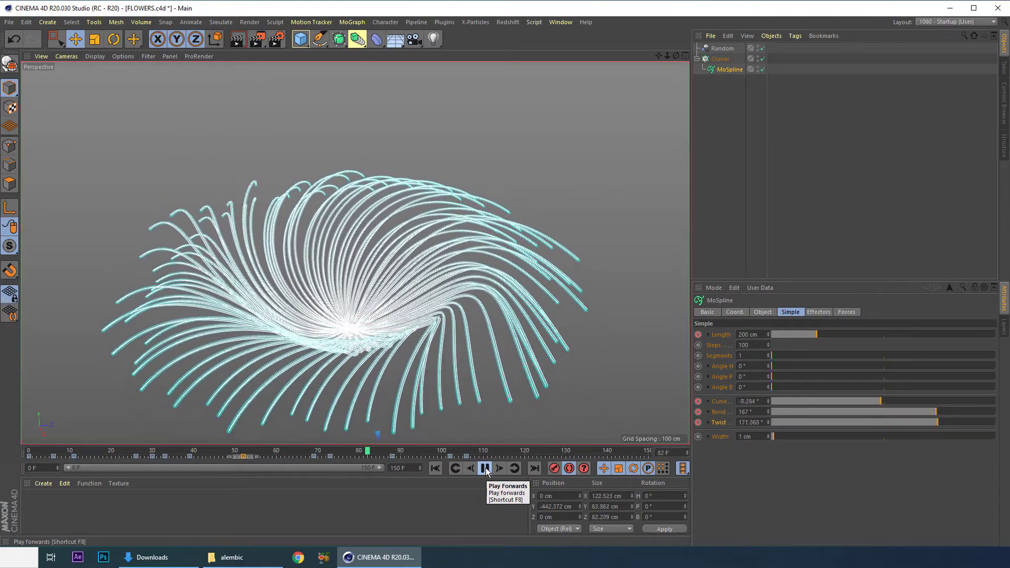
pyautogui.click(485, 470)
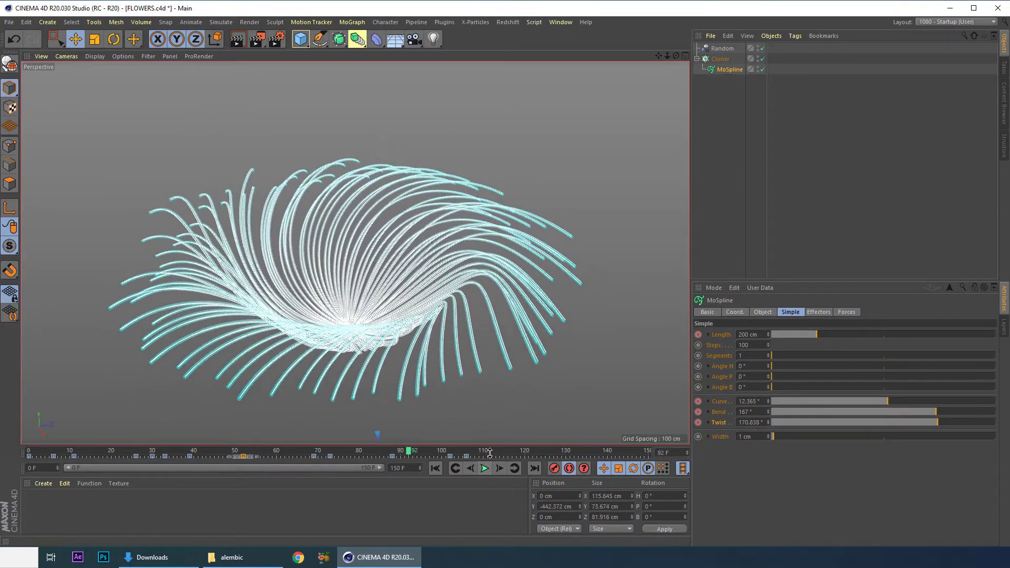
pyautogui.click(569, 469)
pyautogui.hotkey('ctrl', 's')
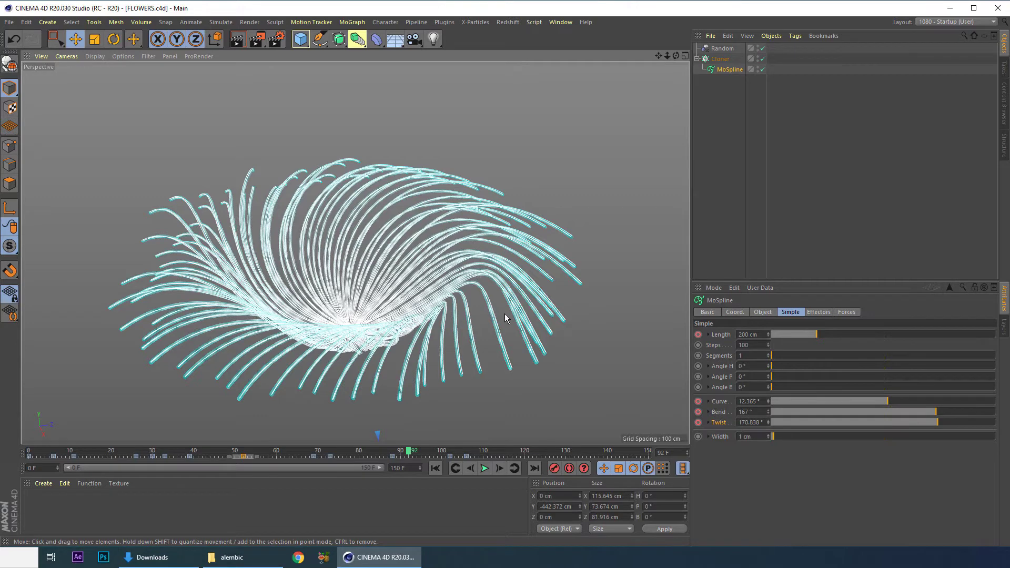
# Step: Reduce the MoSpline Width to 0 cm and replay the bloom to frame 127, viewed from above
pyautogui.moveTo(773, 437); pyautogui.dragTo(702, 456)
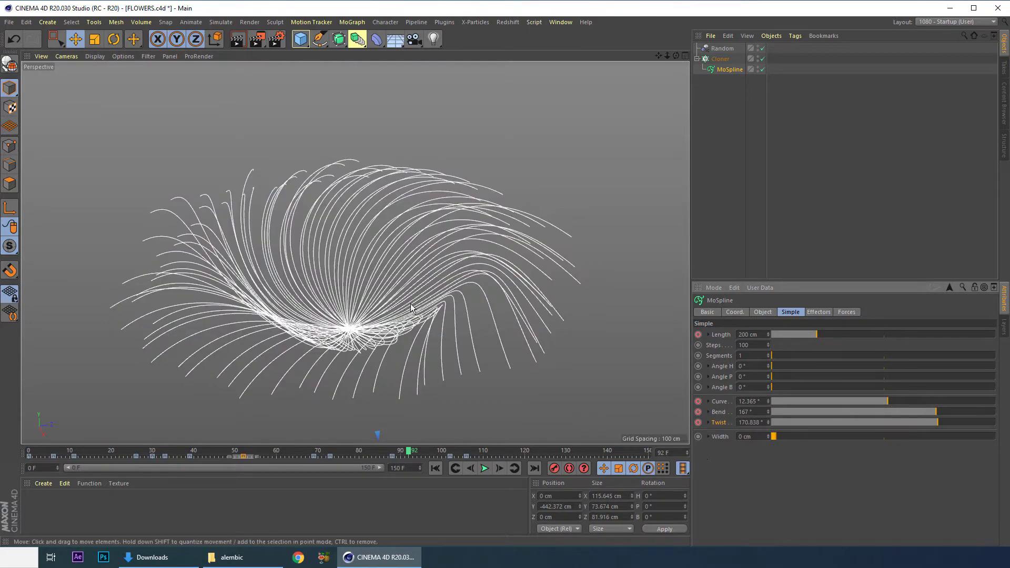
pyautogui.keyDown('alt'); pyautogui.moveTo(411, 308); pyautogui.dragTo(367, 245); pyautogui.keyUp('alt')
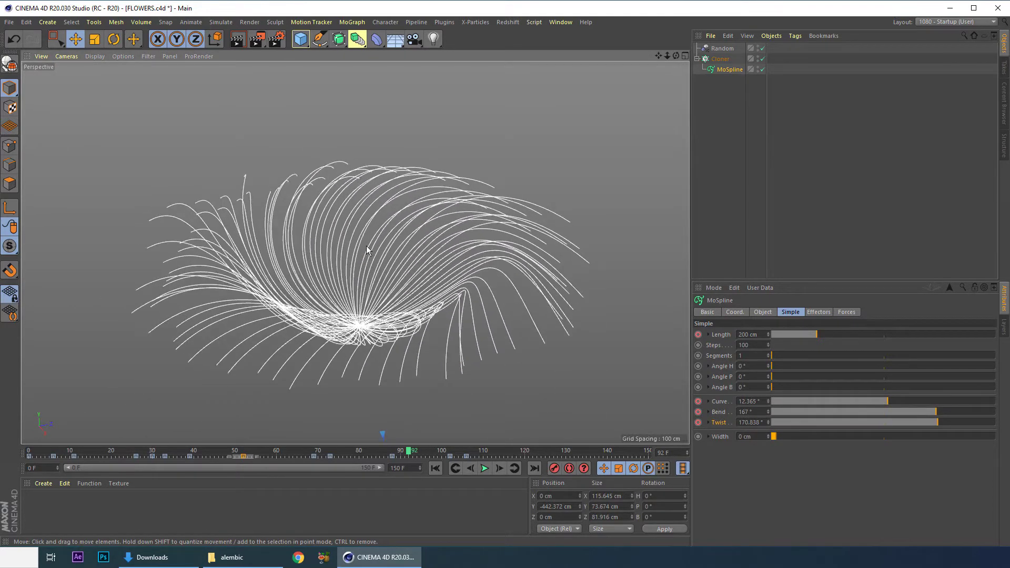
pyautogui.click(435, 469)
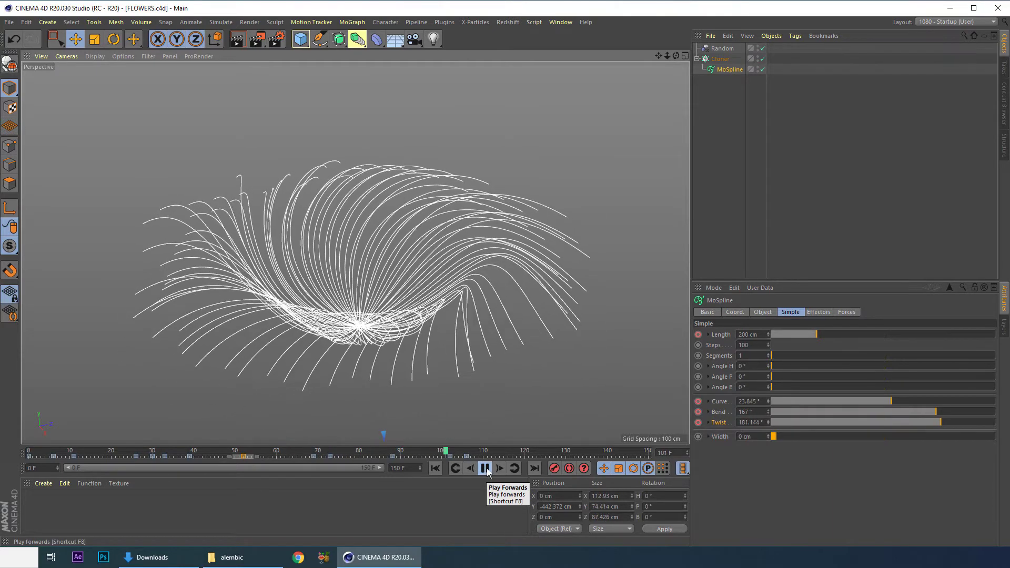
pyautogui.click(486, 469)
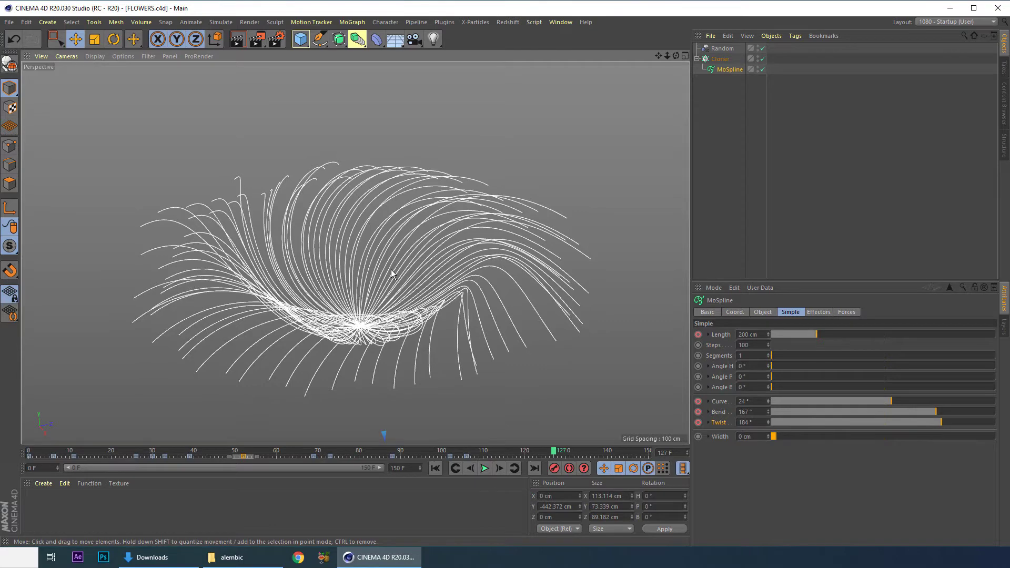
pyautogui.keyDown('alt'); pyautogui.moveTo(391, 269); pyautogui.dragTo(344, 227); pyautogui.keyUp('alt')
pyautogui.click(378, 290)
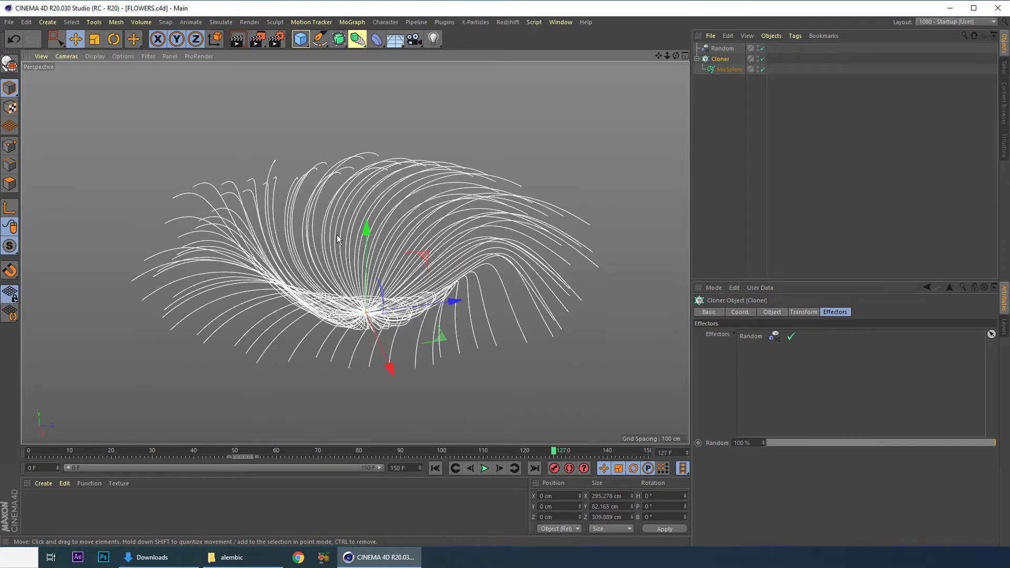
# Step: Add a Step effector with Scale unchecked and a 5 F Time Offset
pyautogui.click(697, 59)
pyautogui.keyDown('alt'); pyautogui.moveTo(436, 247); pyautogui.dragTo(405, 232); pyautogui.keyUp('alt')
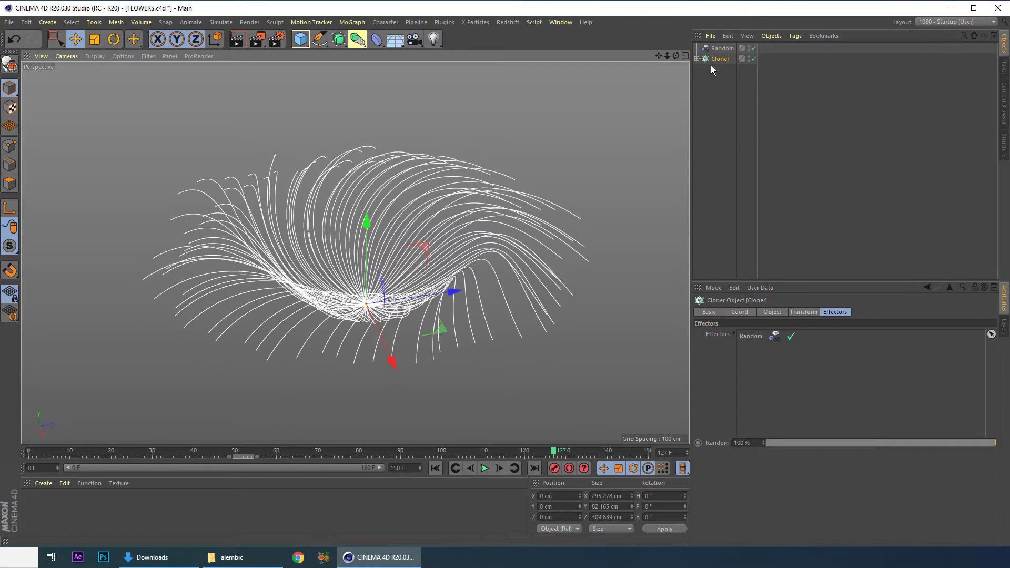
pyautogui.hotkey('shift', 'c')
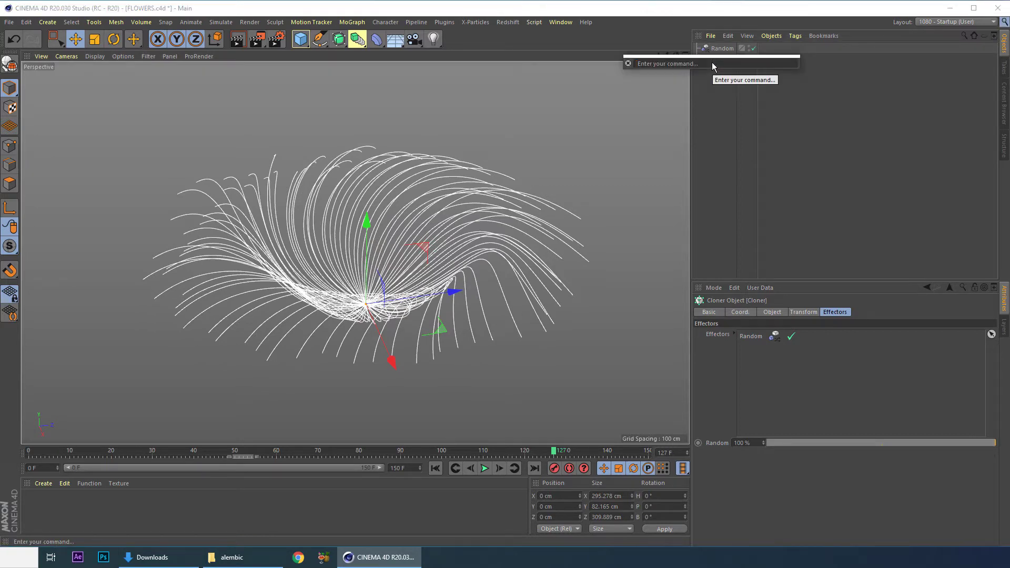
pyautogui.write('STEP')
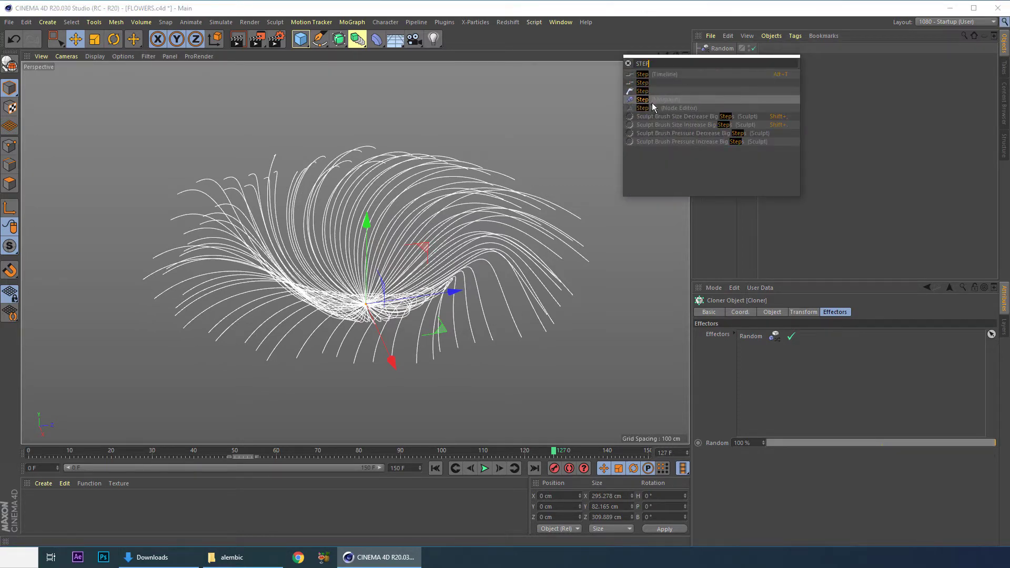
pyautogui.click(645, 102)
pyautogui.click(720, 49)
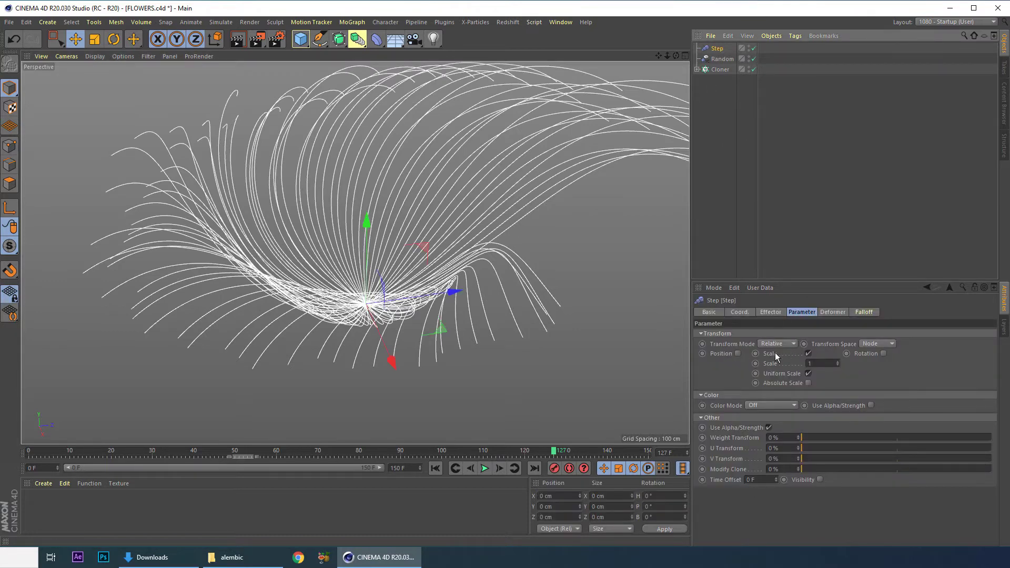
pyautogui.click(809, 354)
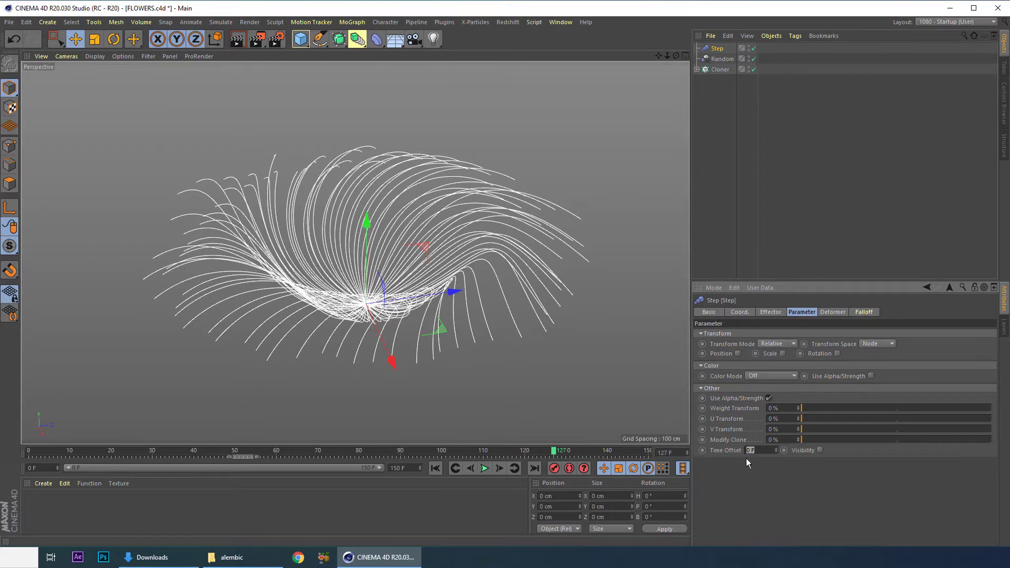
pyautogui.write('5')
pyautogui.press('Return')
# Step: Play the staggered bloom, save the scene, and select Step, Random and Cloner
pyautogui.click(434, 471)
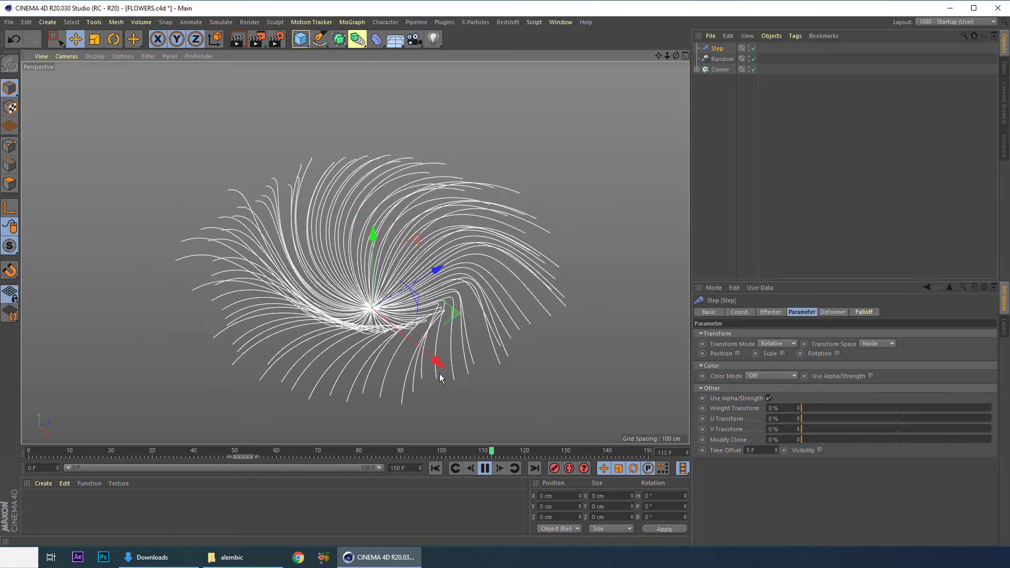
pyautogui.click(435, 469)
pyautogui.click(485, 468)
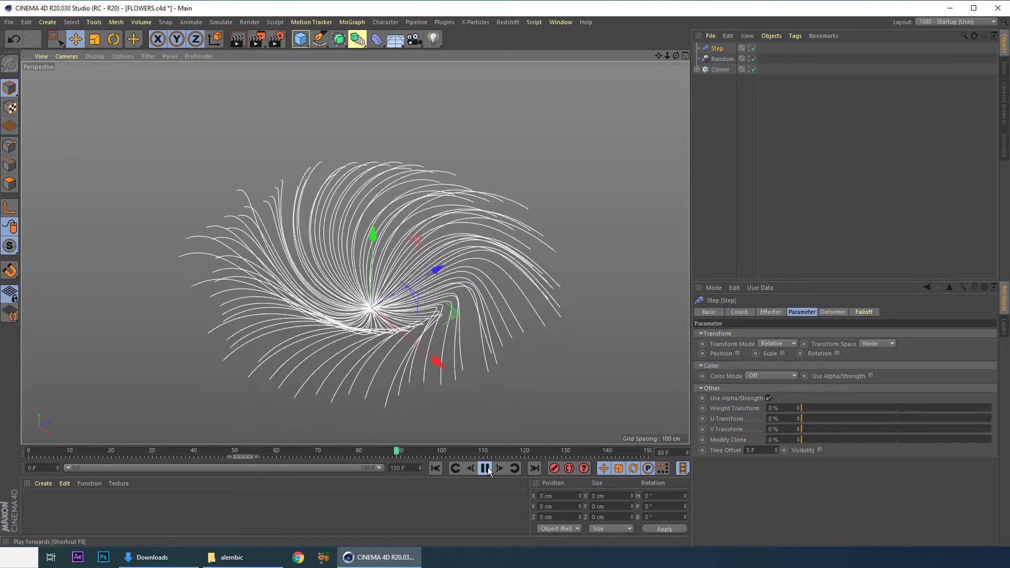
pyautogui.click(488, 468)
pyautogui.hotkey('ctrl', 's')
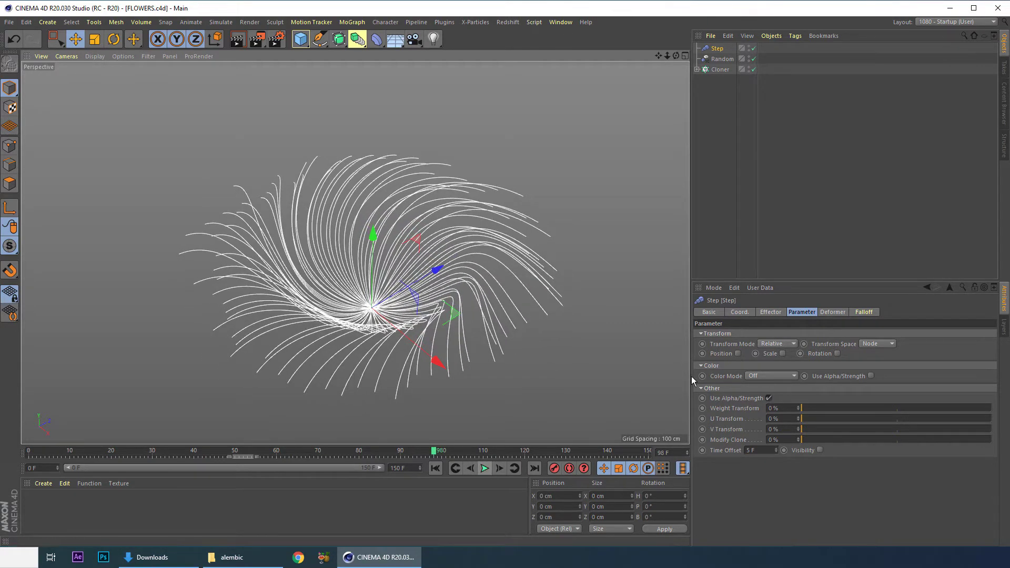
pyautogui.moveTo(736, 113); pyautogui.dragTo(711, 36)
# Step: Group Step, Random and Cloner under a Null named FLOWER BASE 01
pyautogui.hotkey('alt', 'g')
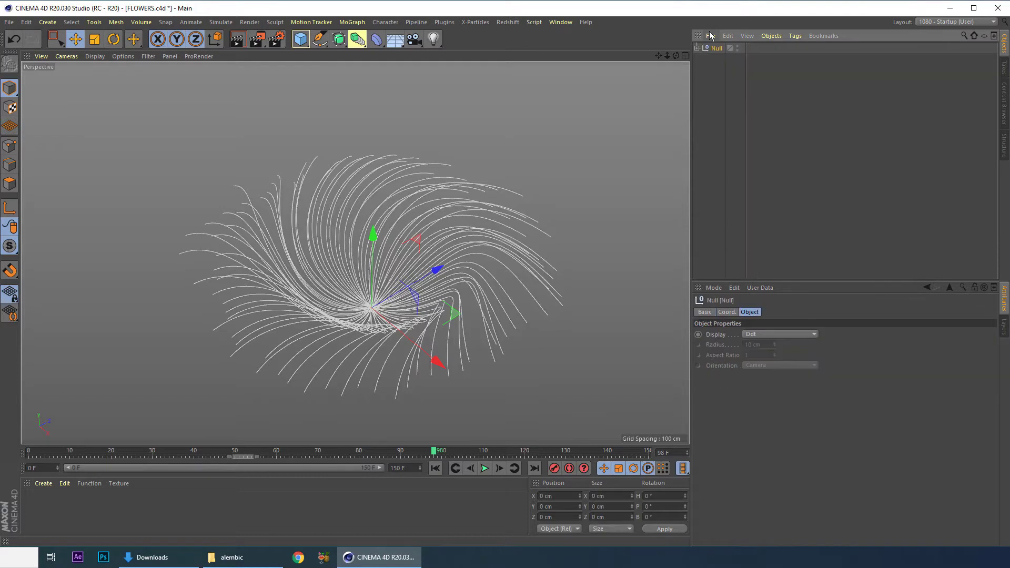
pyautogui.doubleClick(718, 48)
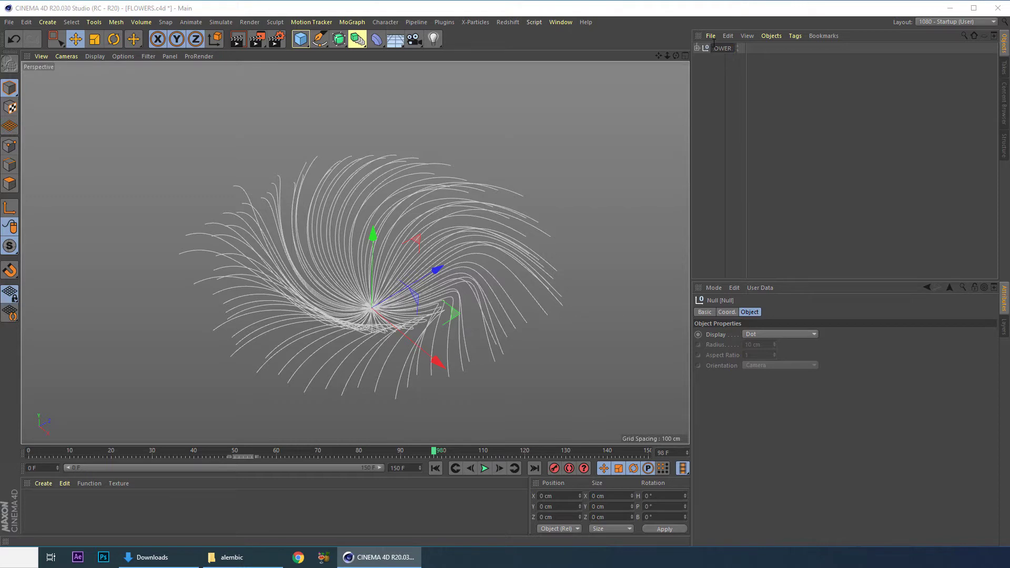
pyautogui.write('FLOWER BASE 01')
pyautogui.press('Return')
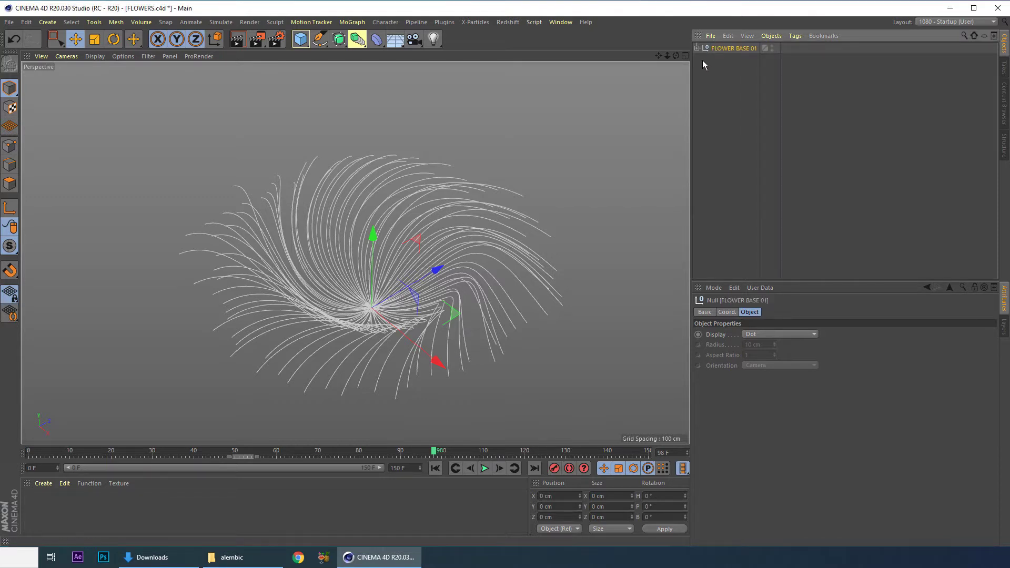
pyautogui.click(697, 49)
pyautogui.click(697, 48)
# Step: Duplicate the FLOWER BASE 01 group and start renaming the copy
pyautogui.keyDown('ctrl'); pyautogui.moveTo(720, 51); pyautogui.dragTo(721, 50); pyautogui.keyUp('ctrl')
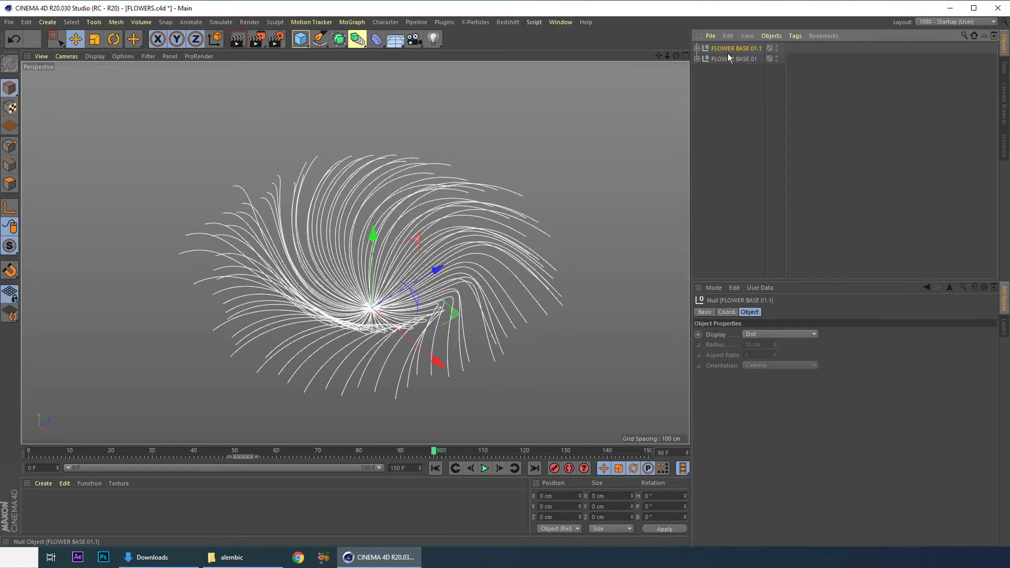
pyautogui.doubleClick(752, 52)
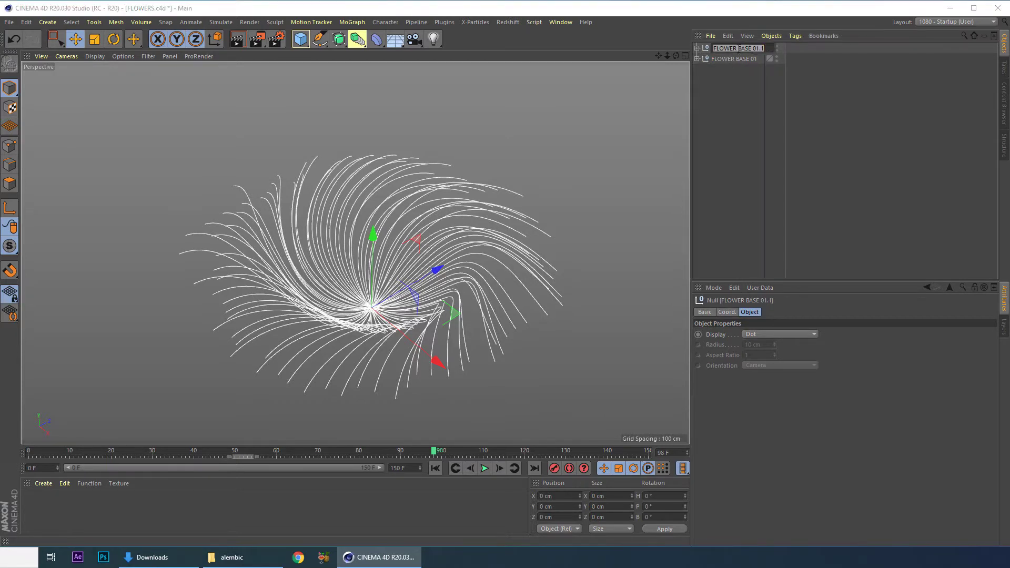
pyautogui.click(739, 48)
# Step: Rename the copy FLOWER DETAIL 01 and expand it down to its Cloner's MoSpline
pyautogui.write('DETAIL')
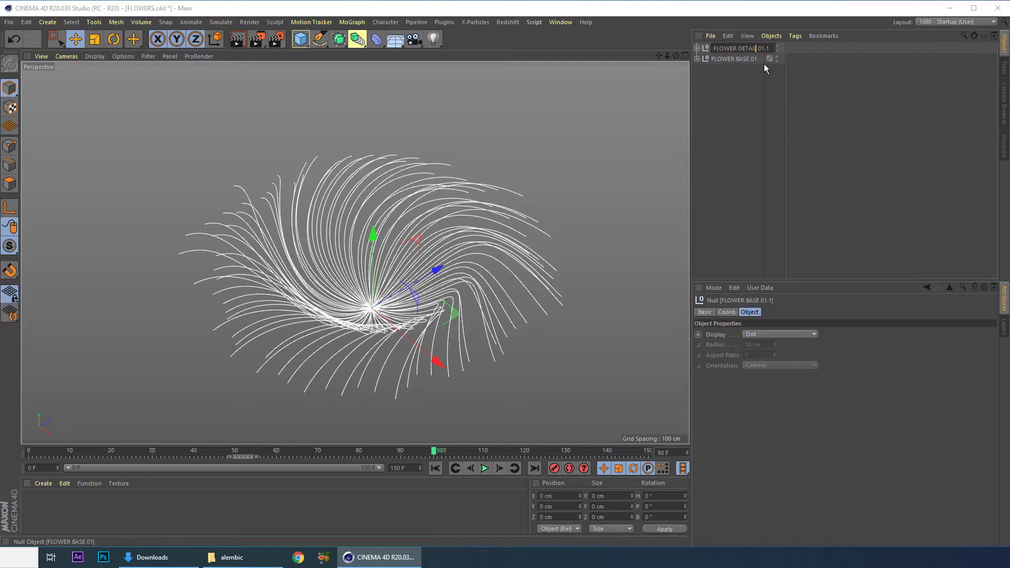
pyautogui.press('Return')
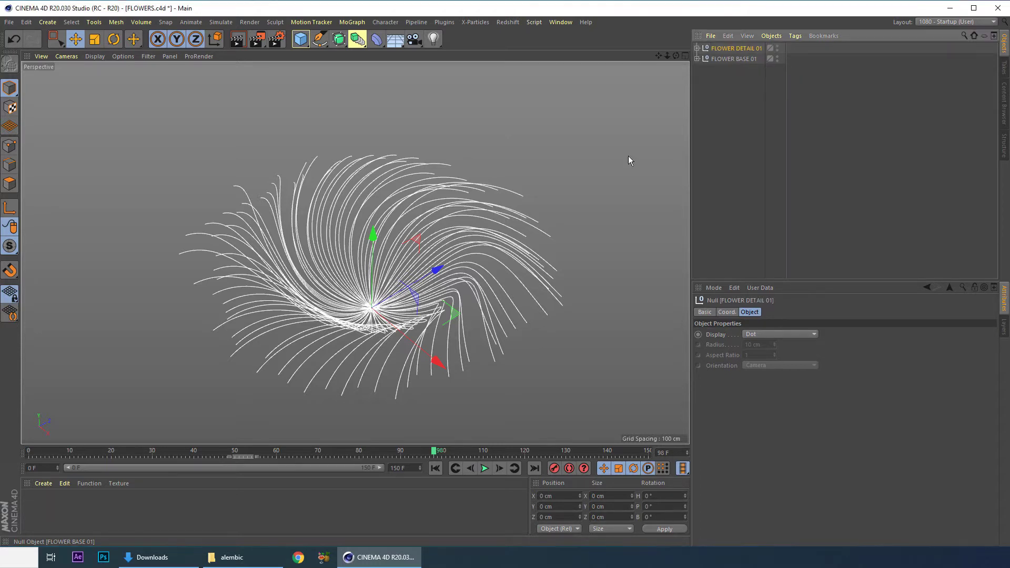
pyautogui.keyDown('alt'); pyautogui.moveTo(382, 223); pyautogui.dragTo(393, 212); pyautogui.keyUp('alt')
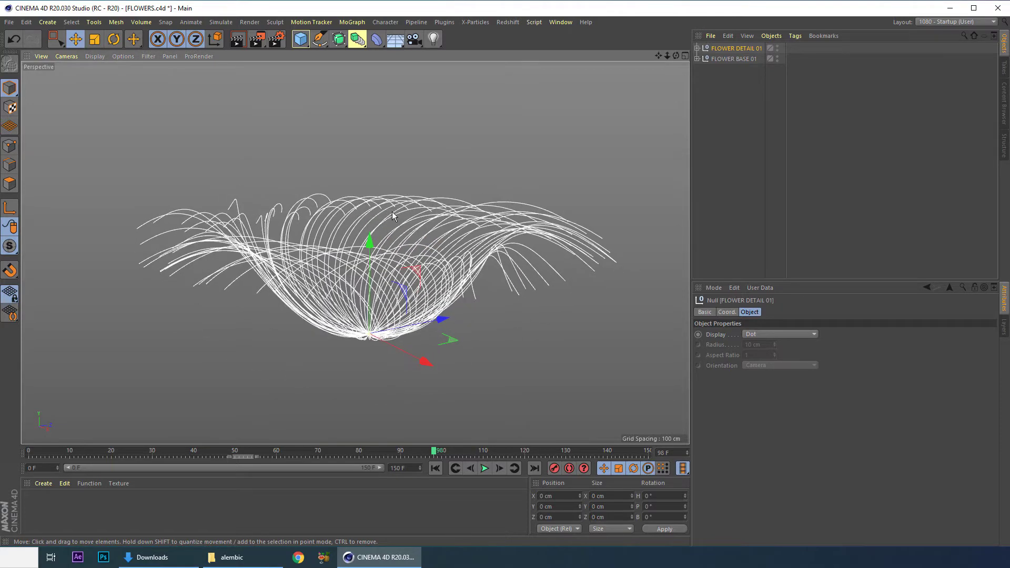
pyautogui.click(697, 47)
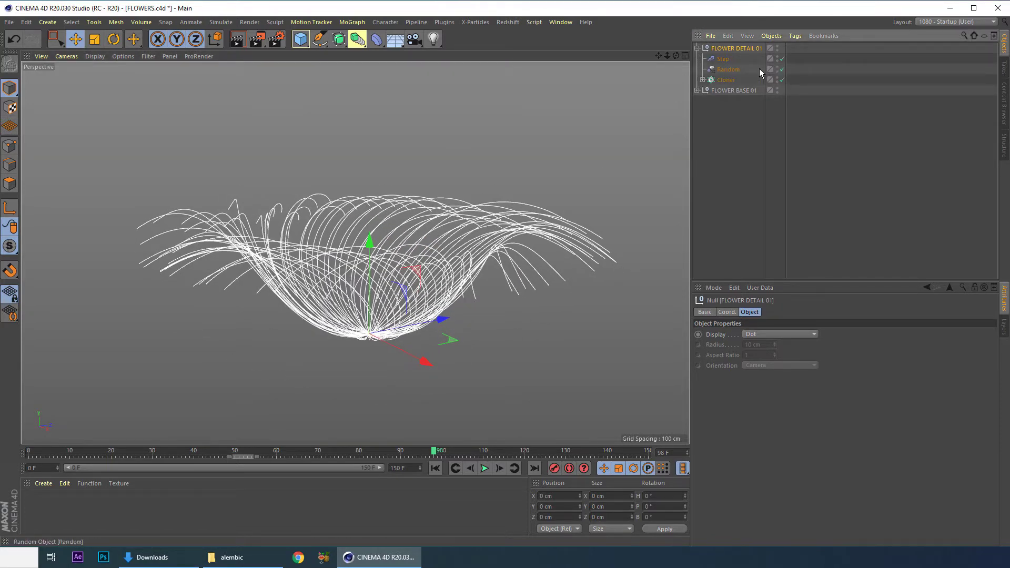
pyautogui.click(702, 80)
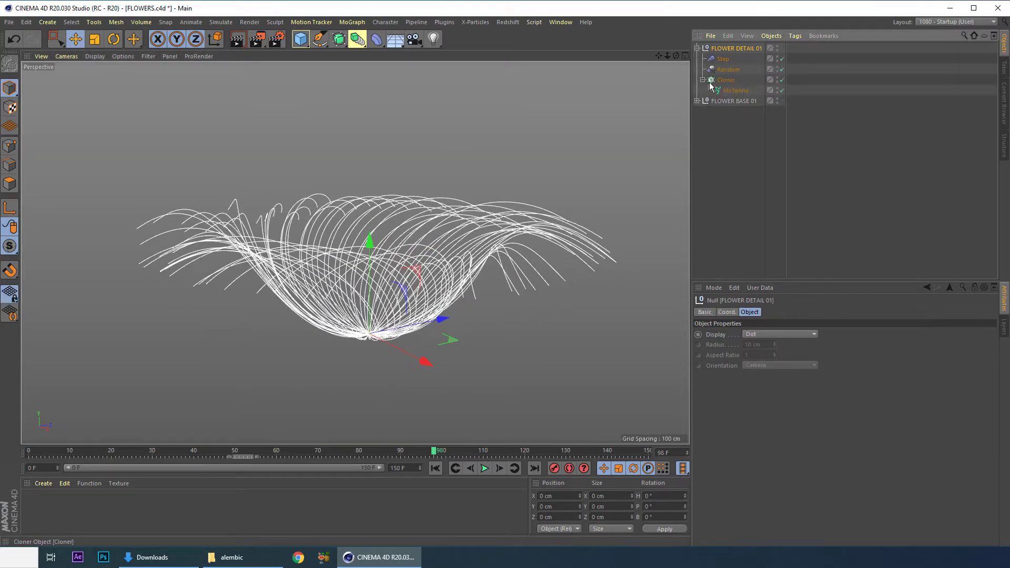
# Step: Raise the FLOWER DETAIL 01 null along Y to 16.716 cm
pyautogui.click(733, 90)
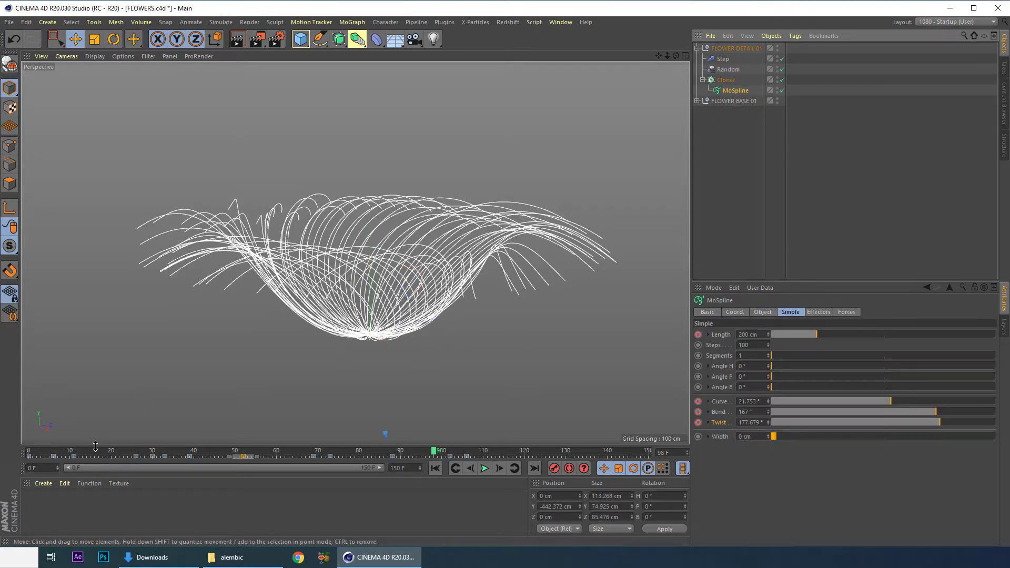
pyautogui.moveTo(80, 452); pyautogui.dragTo(144, 451)
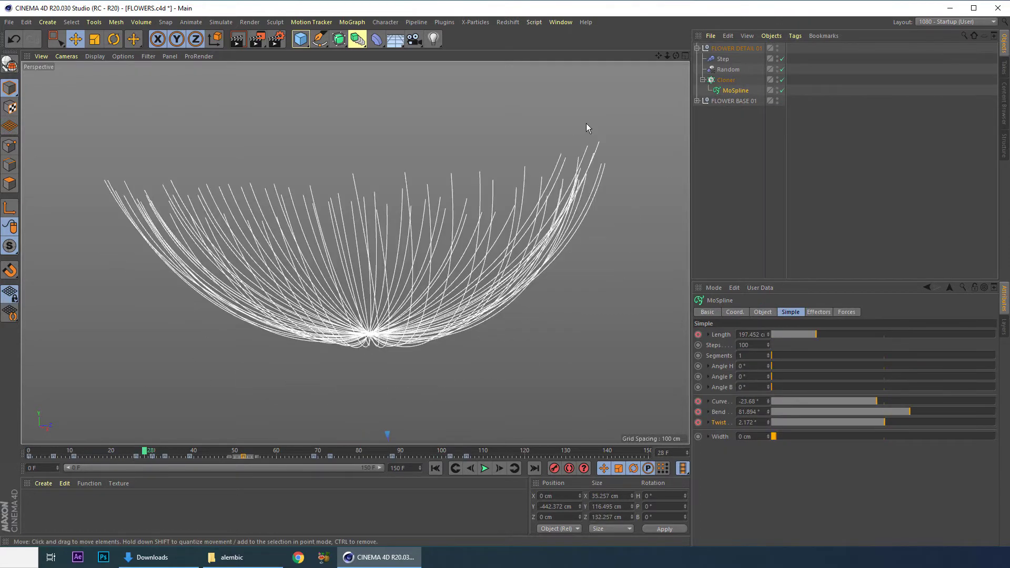
pyautogui.click(737, 48)
pyautogui.moveTo(369, 245); pyautogui.dragTo(369, 221)
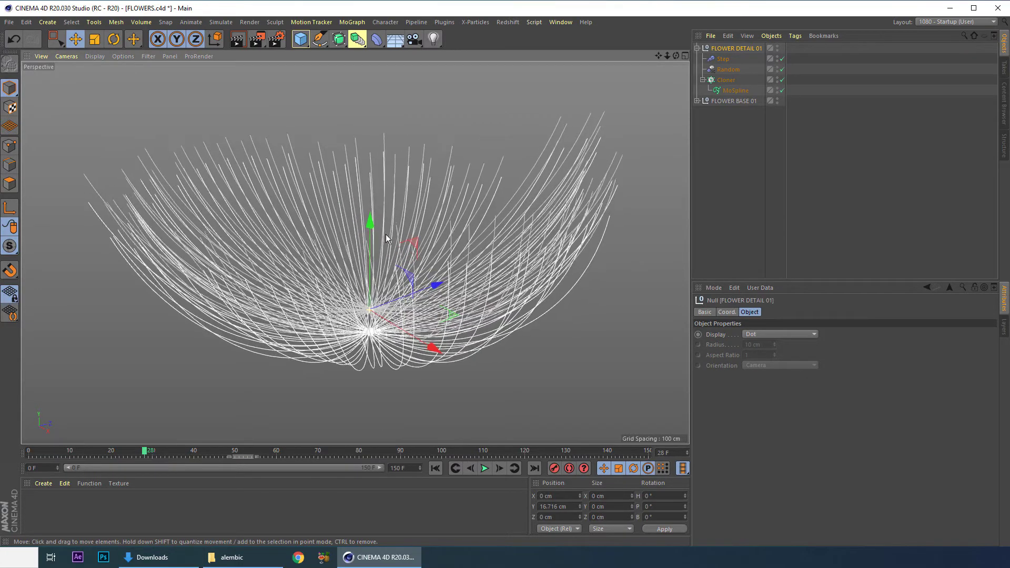
pyautogui.moveTo(29, 450); pyautogui.dragTo(231, 454)
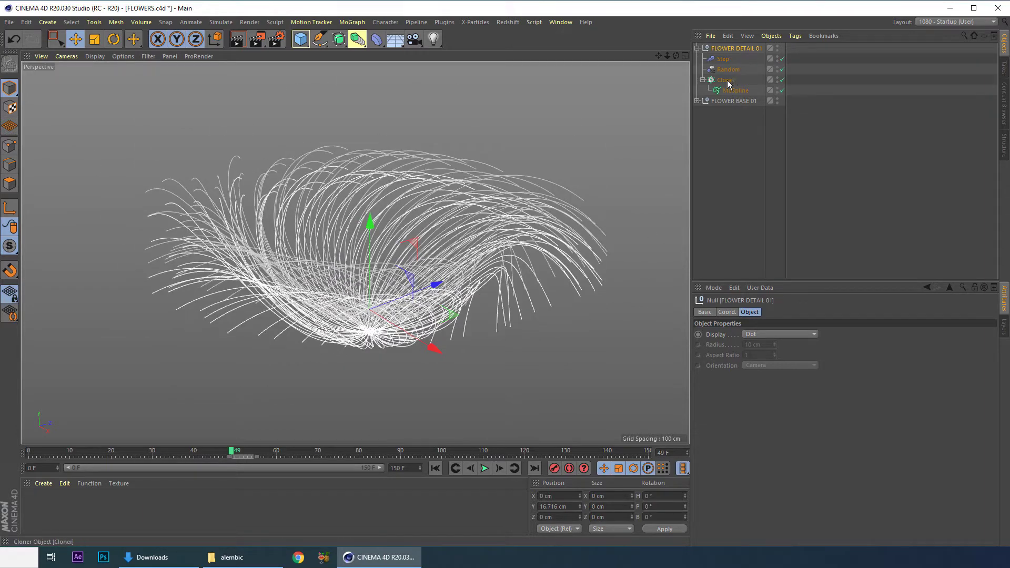
pyautogui.keyDown('alt'); pyautogui.moveTo(372, 220); pyautogui.dragTo(456, 211); pyautogui.keyUp('alt')
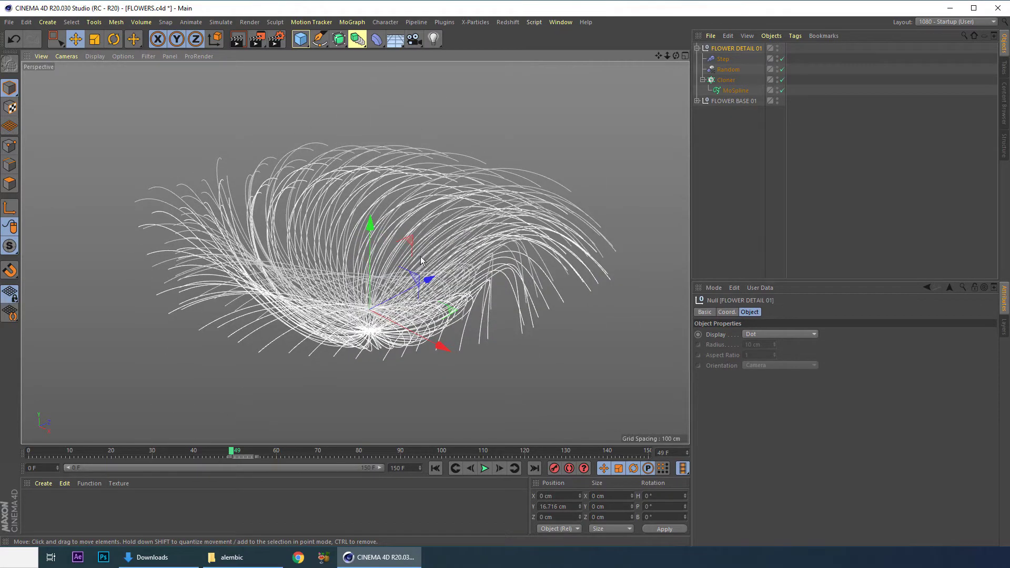
pyautogui.keyDown('alt'); pyautogui.moveTo(388, 207); pyautogui.dragTo(376, 284, button='middle'); pyautogui.keyUp('alt')
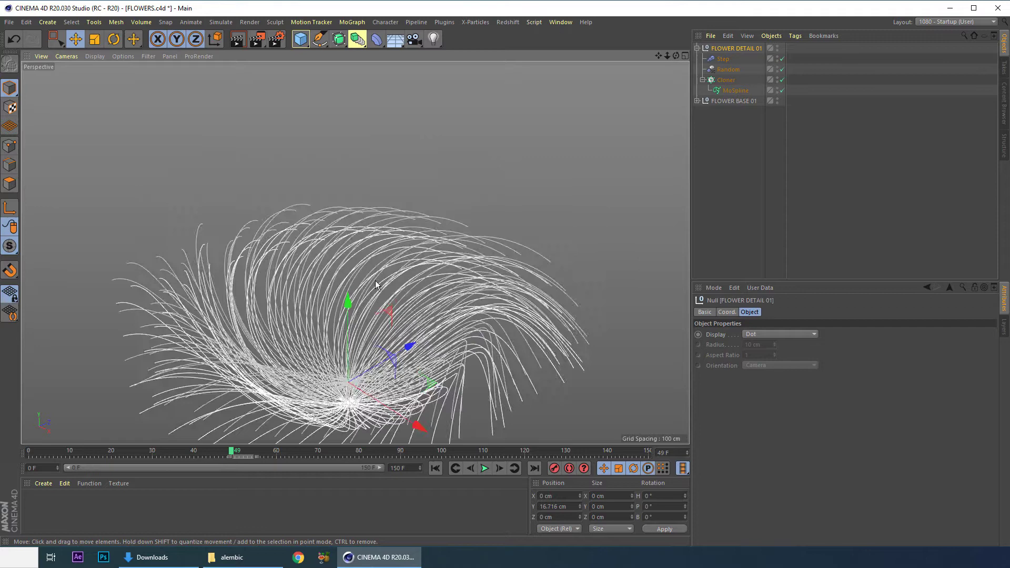
pyautogui.keyDown('alt'); pyautogui.moveTo(376, 284); pyautogui.dragTo(407, 305); pyautogui.keyUp('alt')
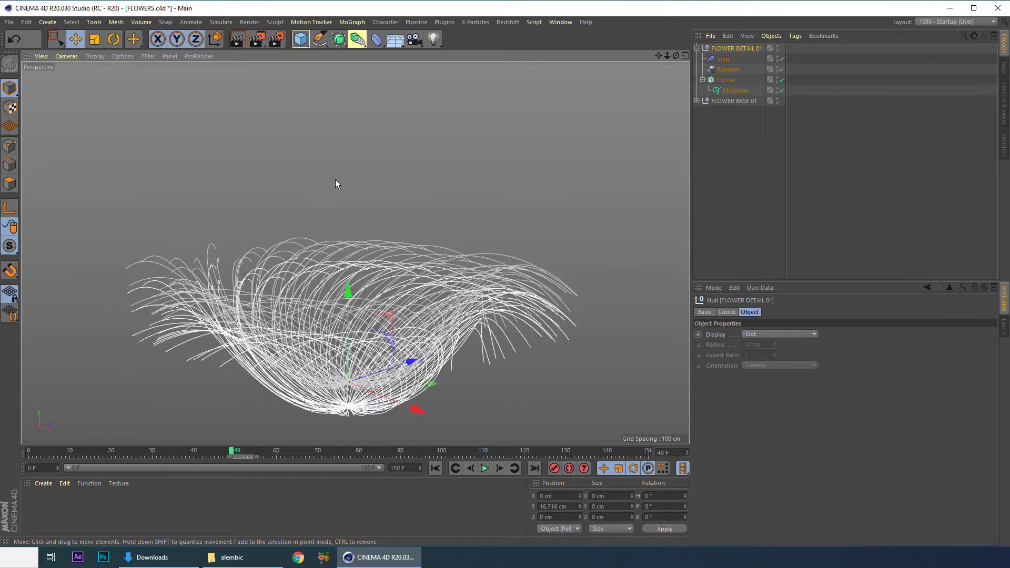
pyautogui.keyDown('alt'); pyautogui.moveTo(421, 263); pyautogui.dragTo(591, 149); pyautogui.keyUp('alt')
# Step: Delete the MoSpline's Twist animation keys, leaving Twist at 63.738°
pyautogui.click(736, 90)
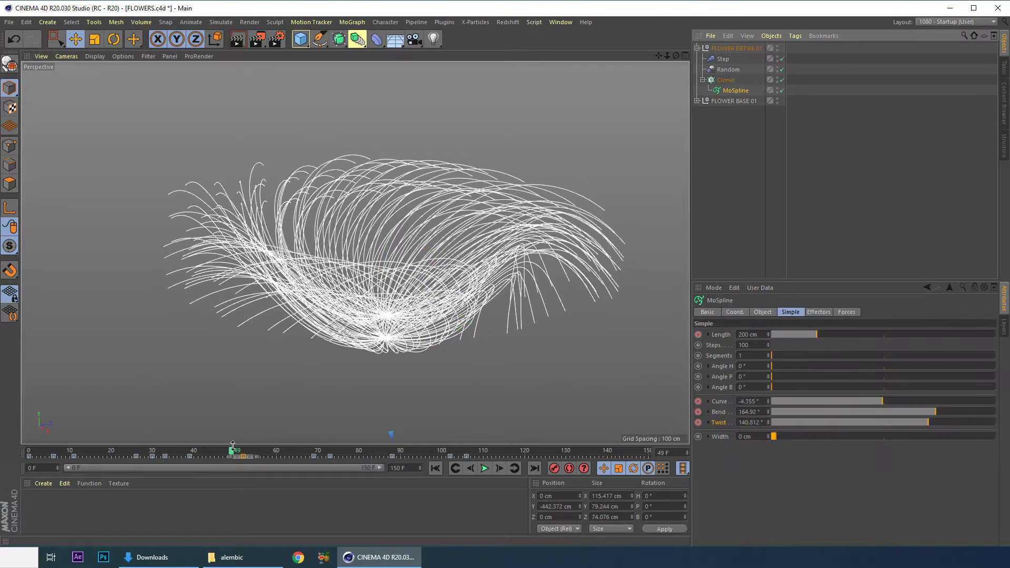
pyautogui.moveTo(164, 455); pyautogui.dragTo(235, 463)
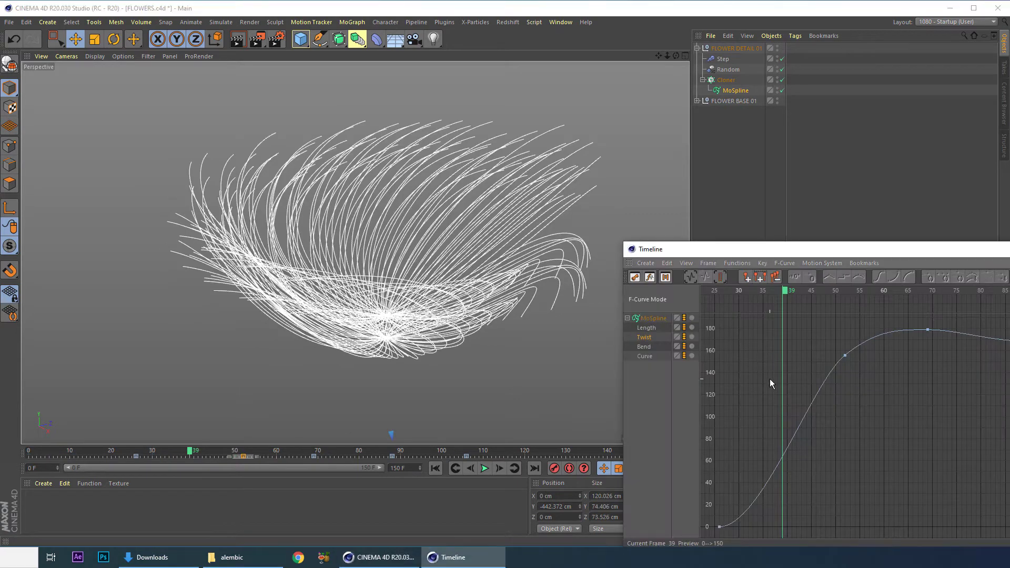
pyautogui.hotkey('ctrl', 'a')
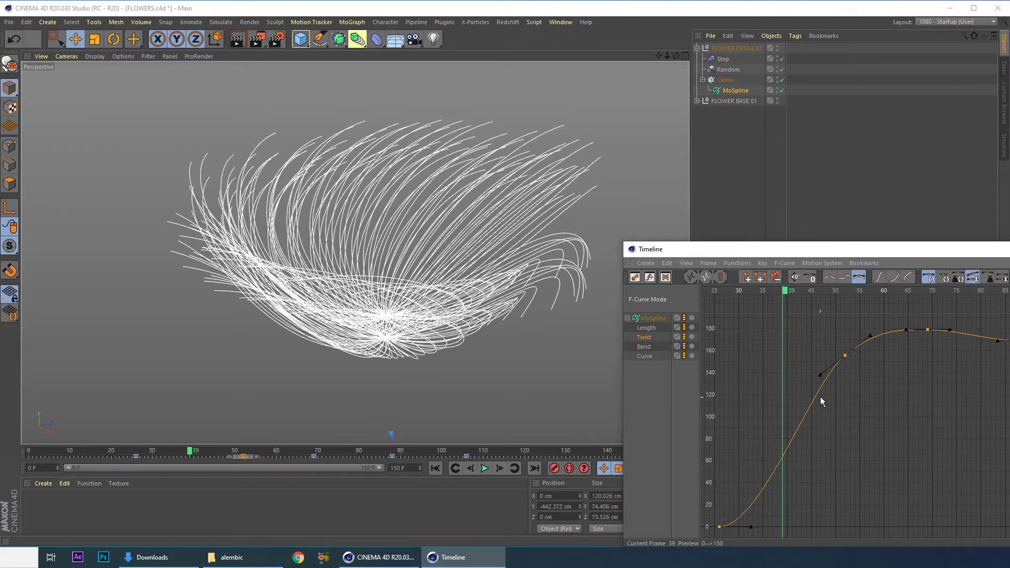
pyautogui.press('Delete')
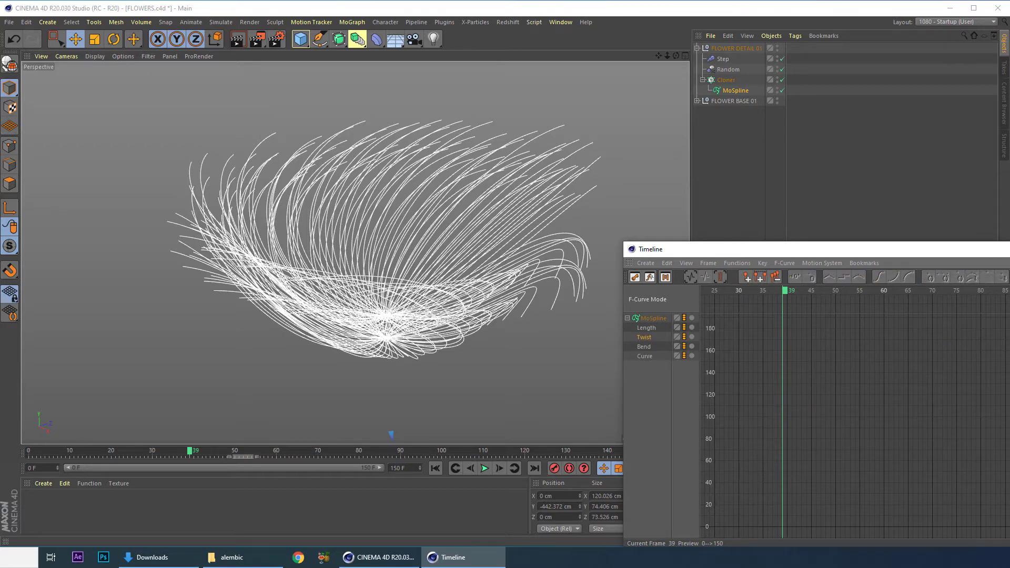
pyautogui.click(761, 115)
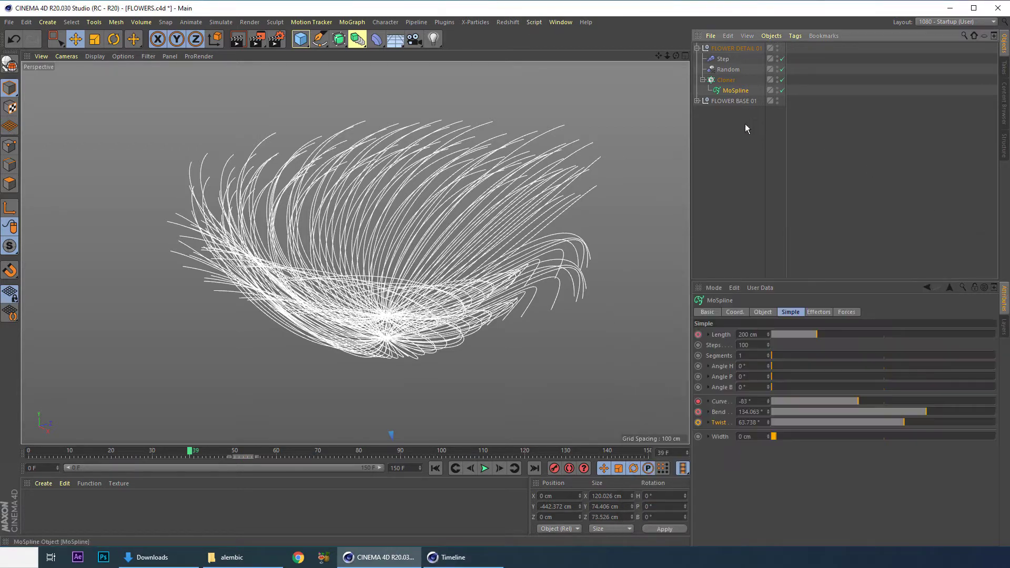
# Step: Reset the MoSpline Twist to 0°, then raise it to a fixed 147°
pyautogui.doubleClick(752, 422)
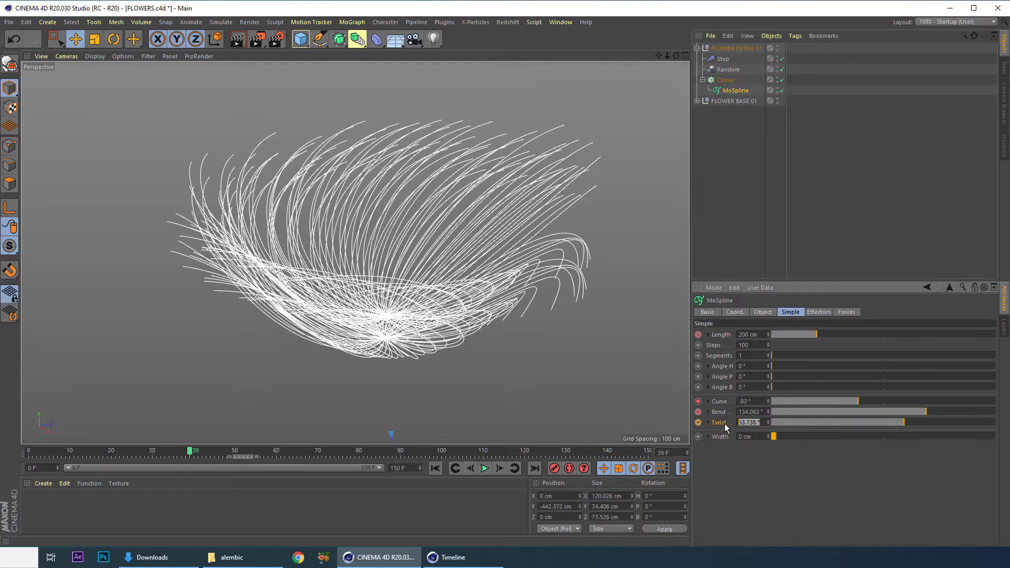
pyautogui.write('0')
pyautogui.press('Return')
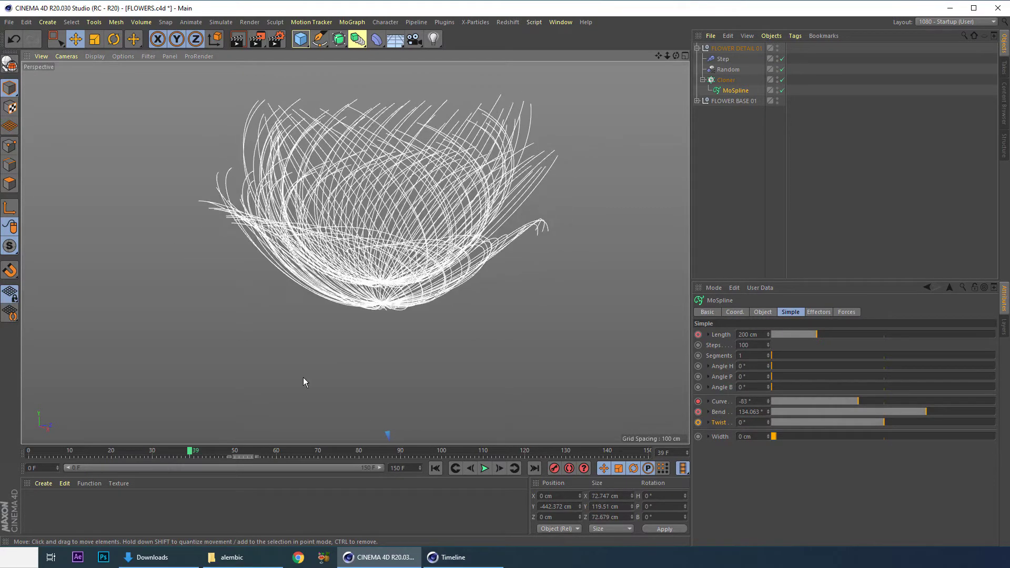
pyautogui.moveTo(52, 449)
pyautogui.mouseDown()
pyautogui.moveTo(194, 466)
pyautogui.moveTo(288, 500)
pyautogui.moveTo(333, 497)
pyautogui.moveTo(362, 465)
pyautogui.mouseUp()
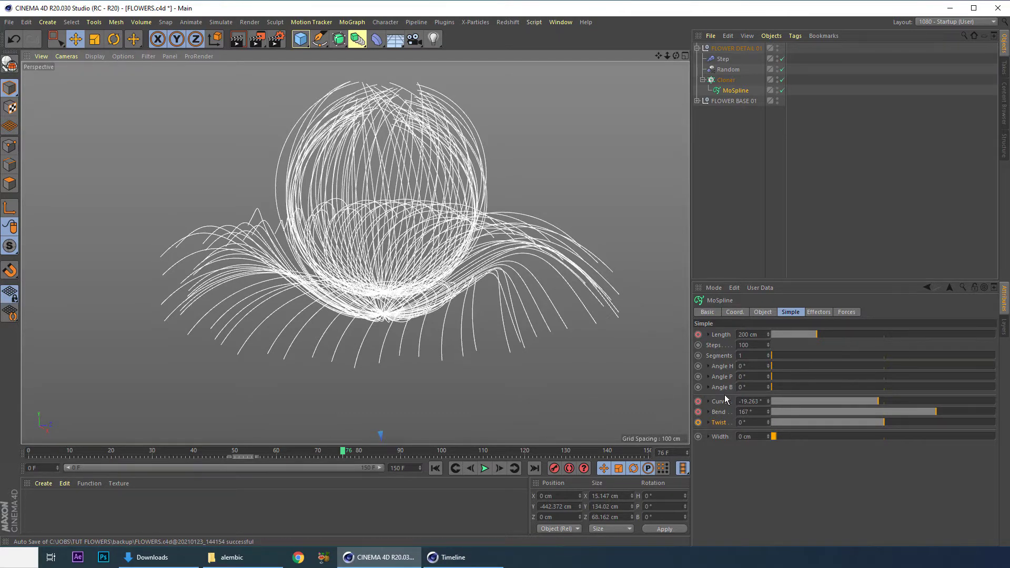
pyautogui.moveTo(899, 423); pyautogui.dragTo(929, 423)
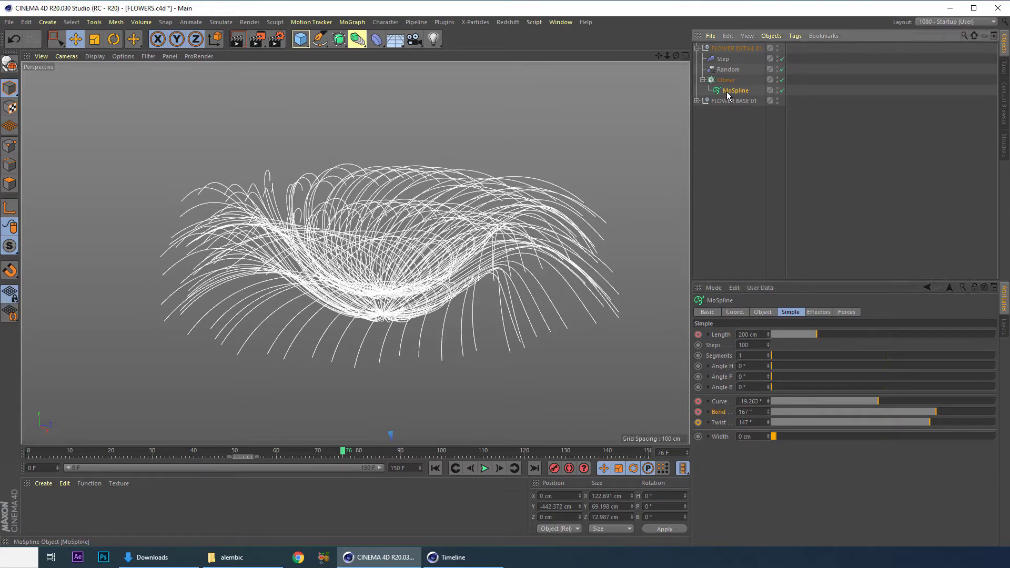
pyautogui.moveTo(335, 451); pyautogui.dragTo(287, 453)
pyautogui.click(648, 396)
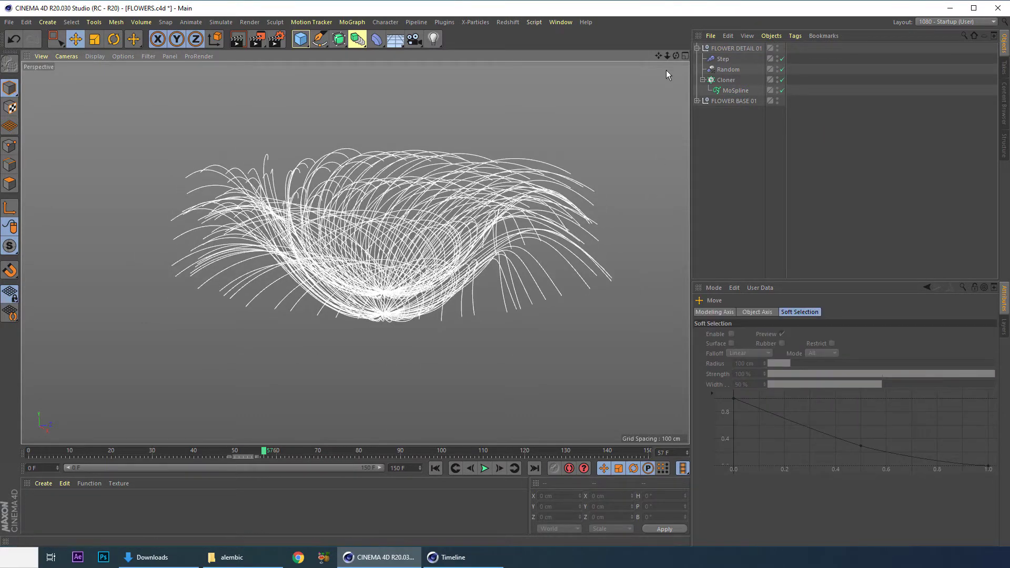
# Step: Turn on autokeying and key the MoSpline Bend at 199° on frame 33
pyautogui.hotkey('ctrl', 'z')
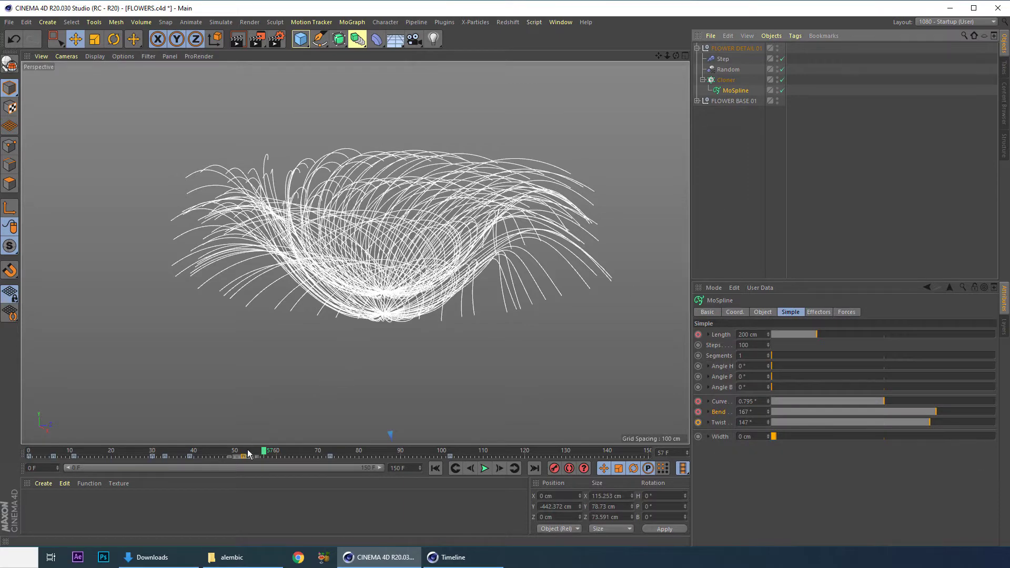
pyautogui.moveTo(257, 452); pyautogui.dragTo(244, 453)
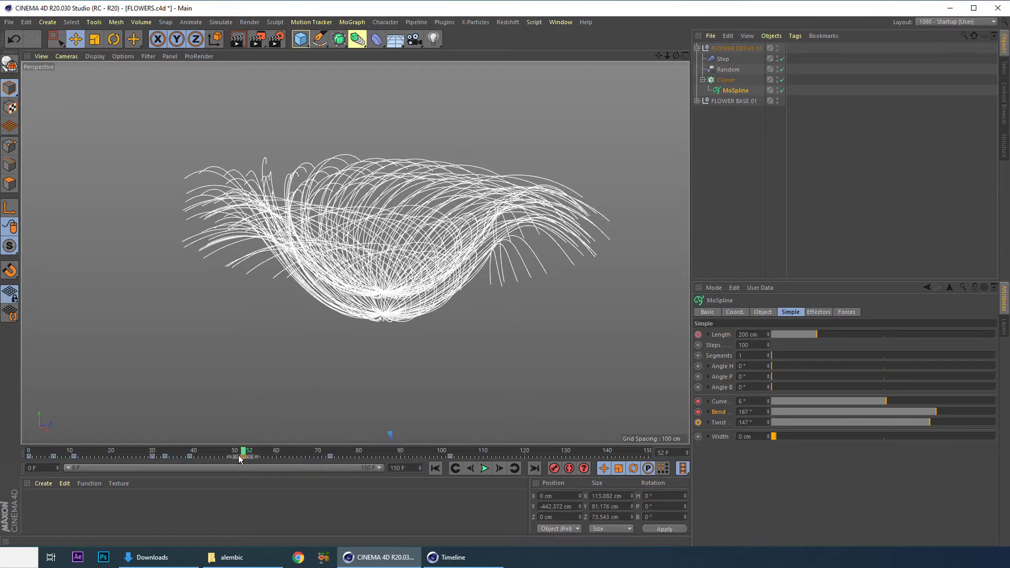
pyautogui.moveTo(147, 454)
pyautogui.mouseDown()
pyautogui.moveTo(175, 453)
pyautogui.moveTo(165, 454)
pyautogui.mouseUp()
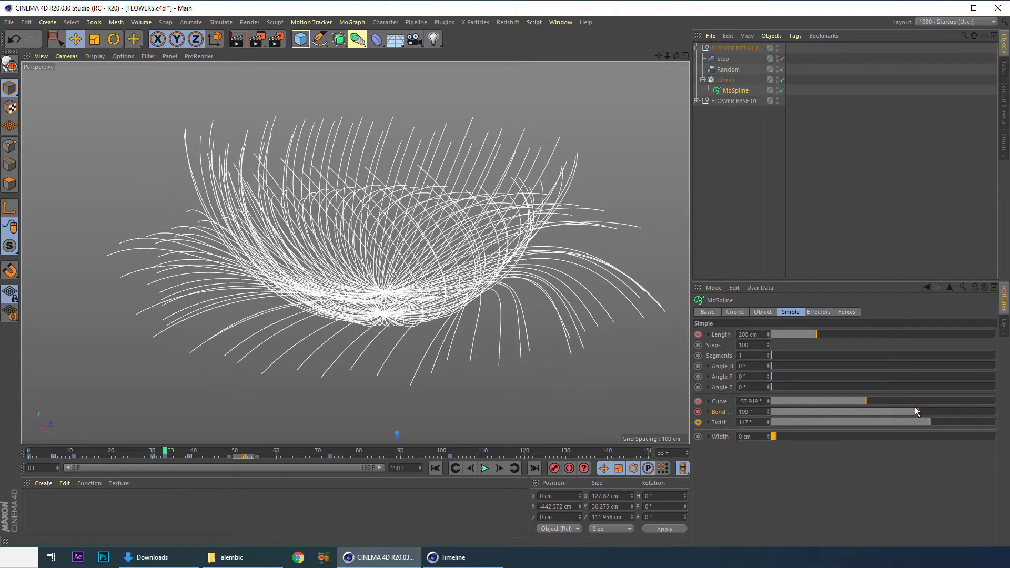
pyautogui.click(569, 468)
pyautogui.moveTo(916, 411); pyautogui.dragTo(946, 410)
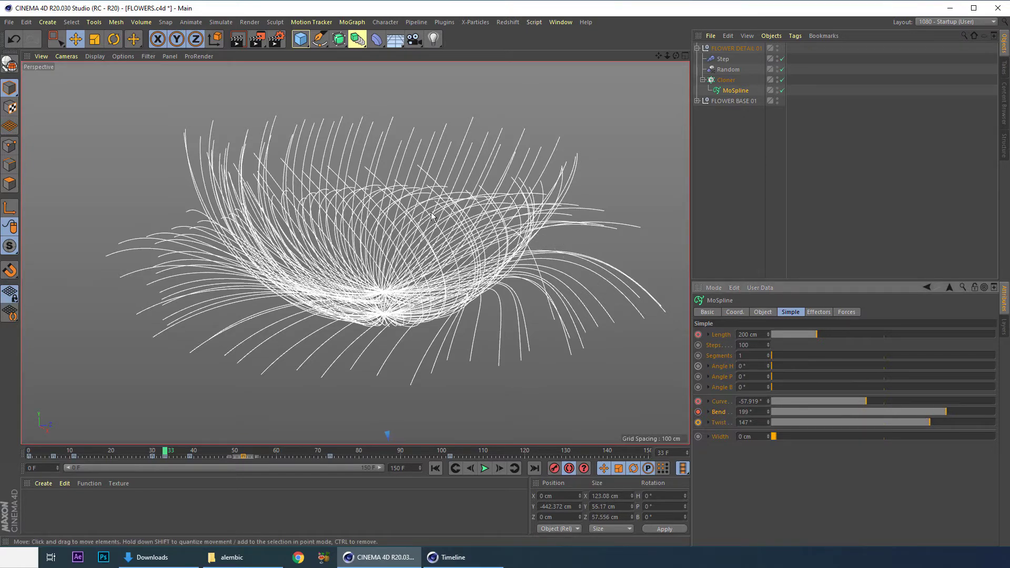
pyautogui.moveTo(431, 216)
pyautogui.keyDown('alt'); pyautogui.mouseDown()
pyautogui.moveTo(411, 200)
pyautogui.moveTo(422, 247)
pyautogui.mouseUp(); pyautogui.keyUp('alt')
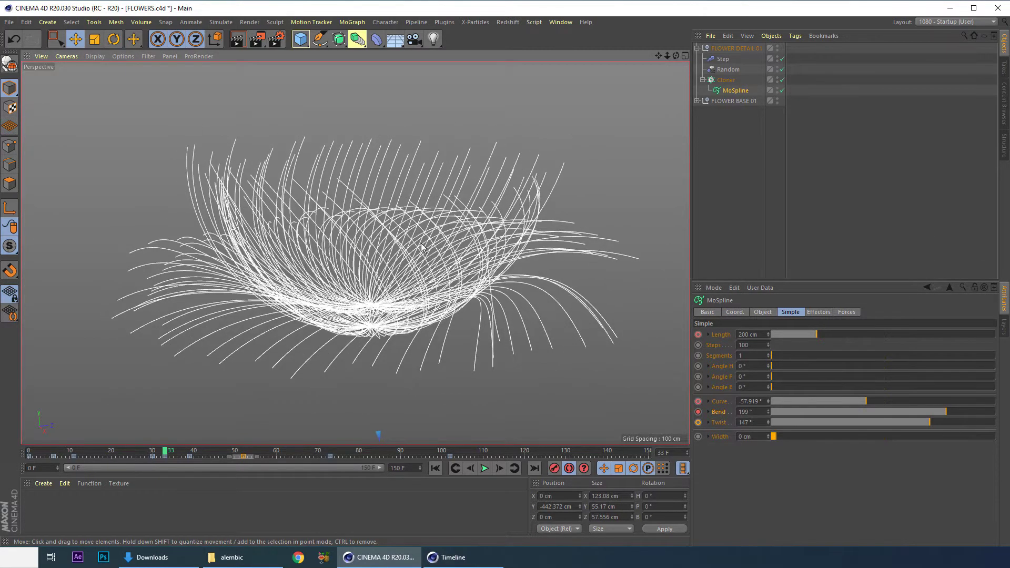
# Step: Hide FLOWER BASE 01 and key Bend at 158° on frame 42
pyautogui.moveTo(169, 452)
pyautogui.mouseDown()
pyautogui.moveTo(127, 456)
pyautogui.moveTo(180, 456)
pyautogui.mouseUp()
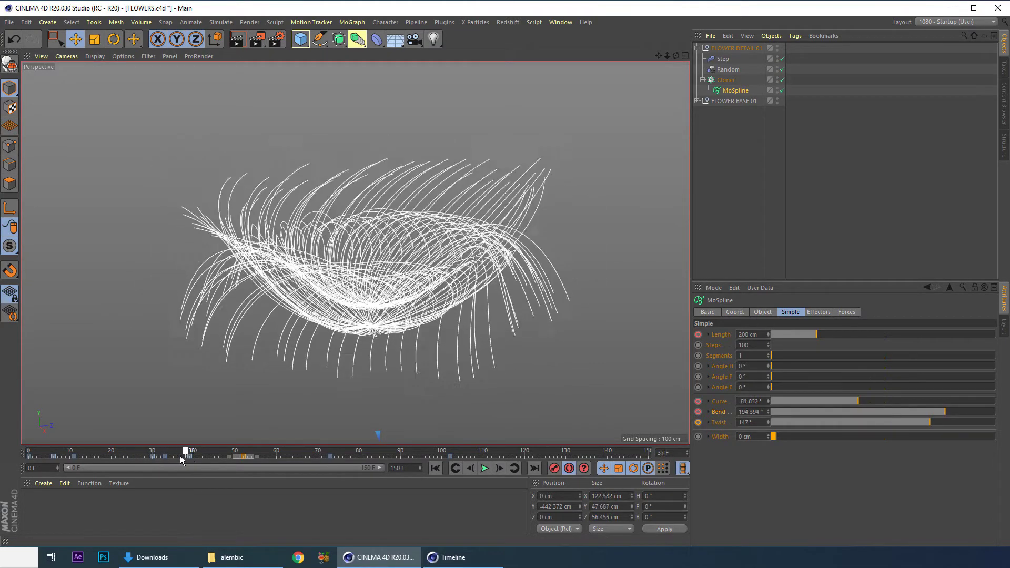
pyautogui.click(777, 99)
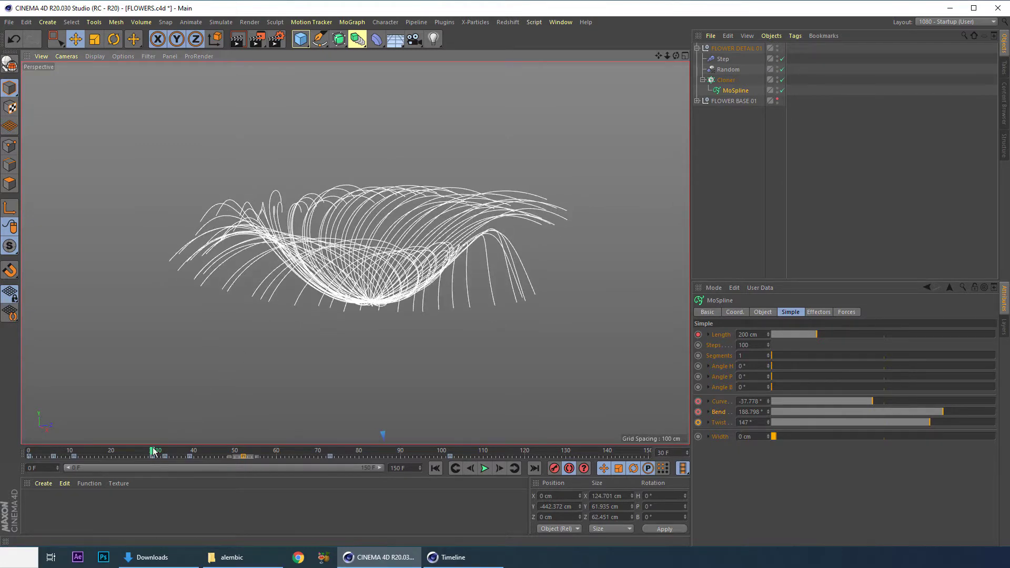
pyautogui.moveTo(152, 451); pyautogui.dragTo(203, 460)
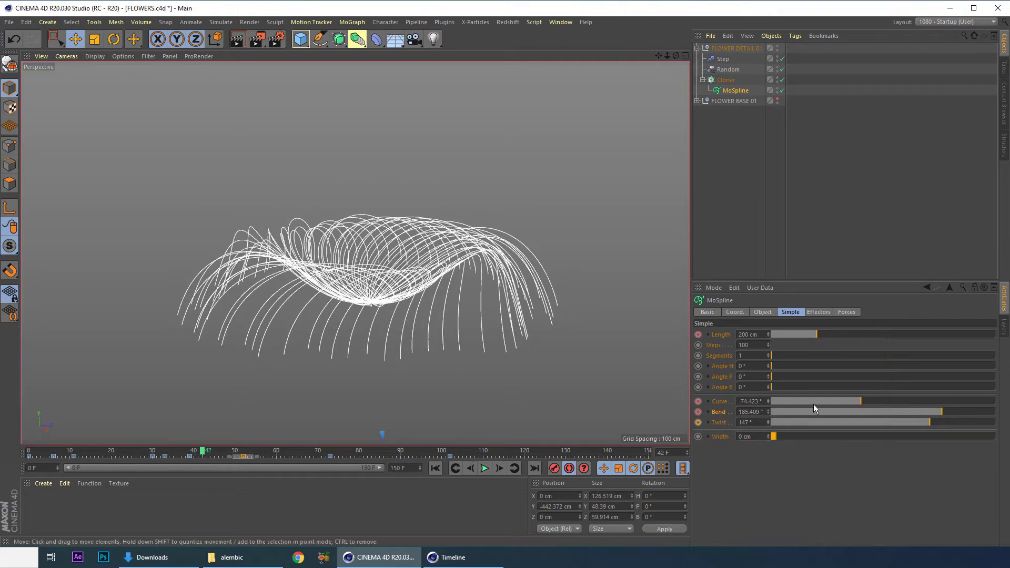
pyautogui.moveTo(935, 415); pyautogui.dragTo(934, 398)
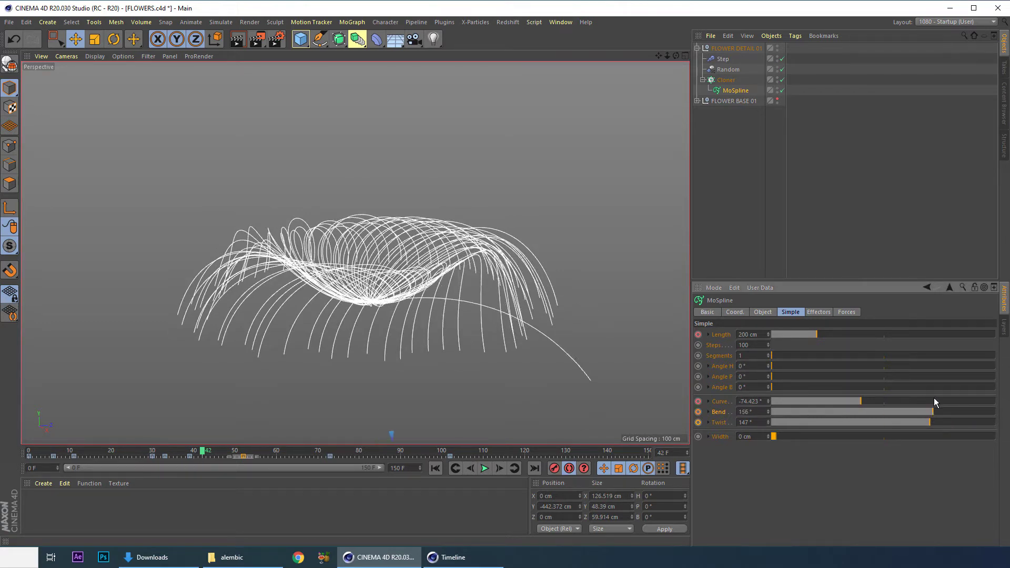
pyautogui.moveTo(202, 452); pyautogui.dragTo(214, 452)
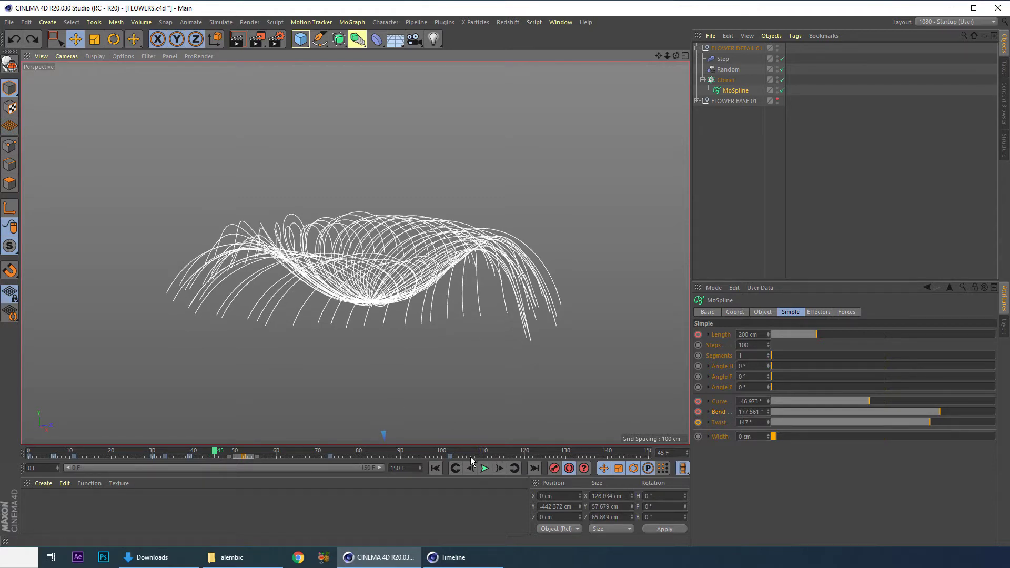
pyautogui.hotkey('ctrl', 'a')
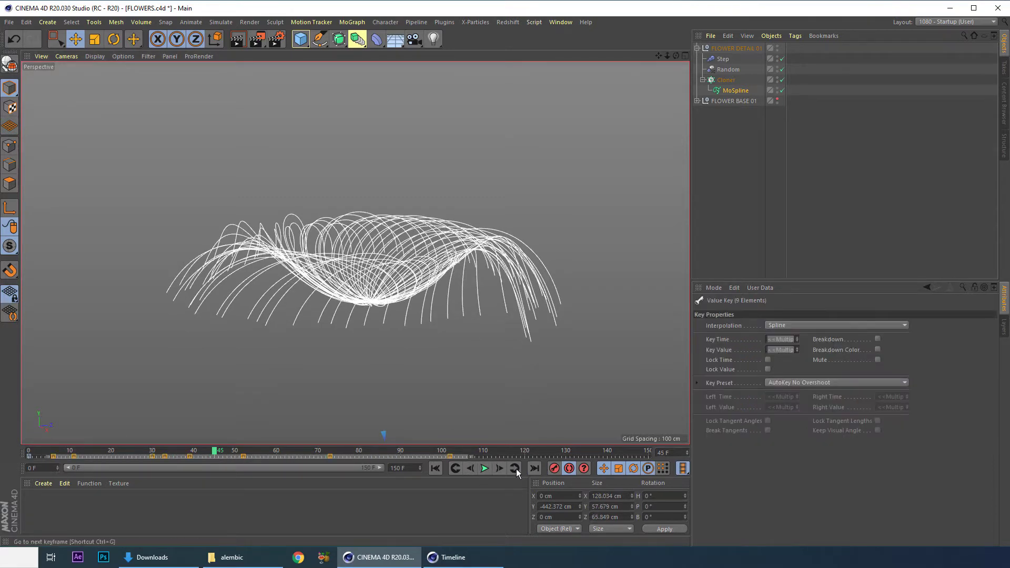
# Step: Delete the MoSpline's animation curves in the F-Curve Timeline, then close the Timeline
pyautogui.click(737, 92)
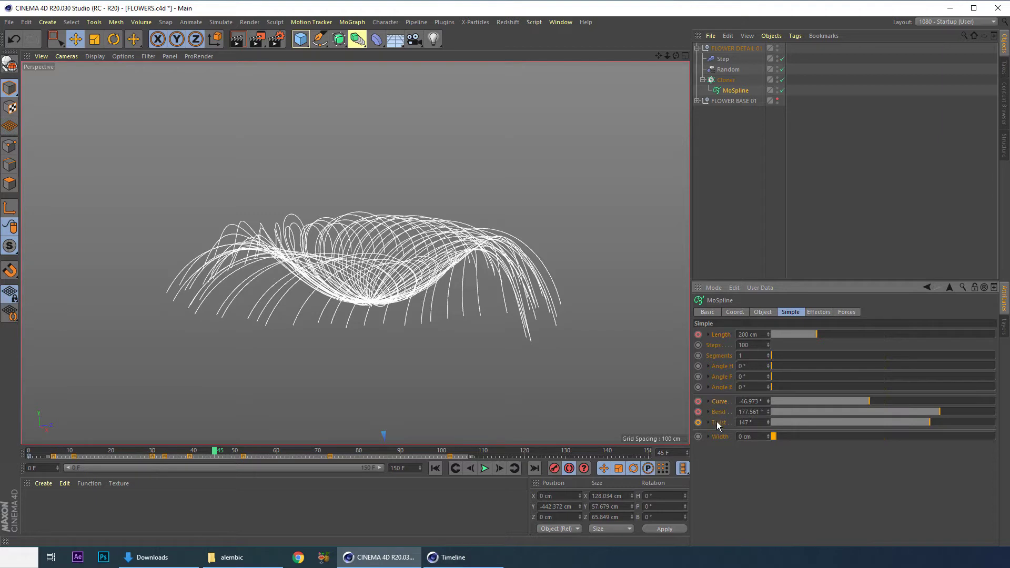
pyautogui.rightClick(719, 403)
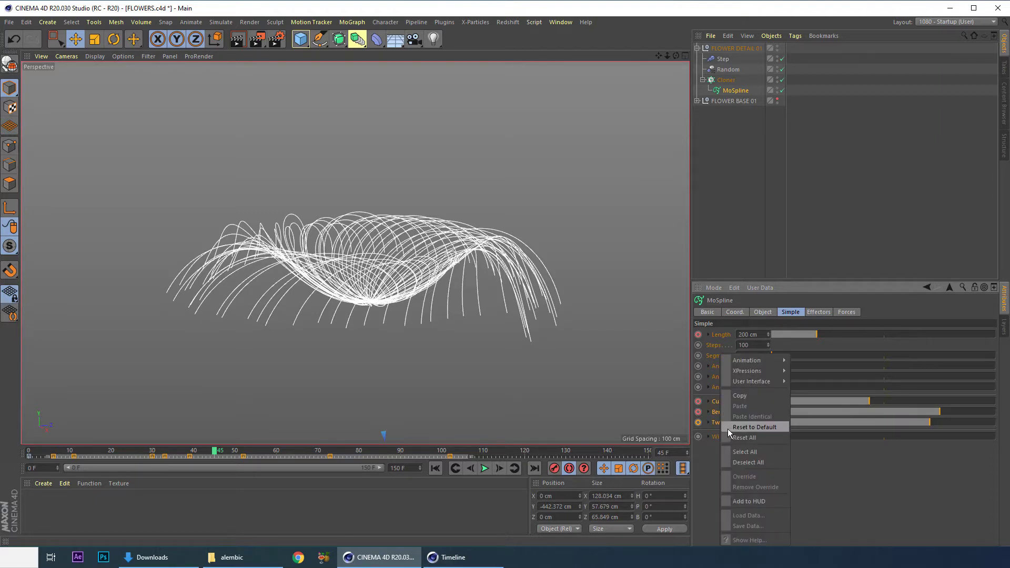
pyautogui.moveTo(757, 373)
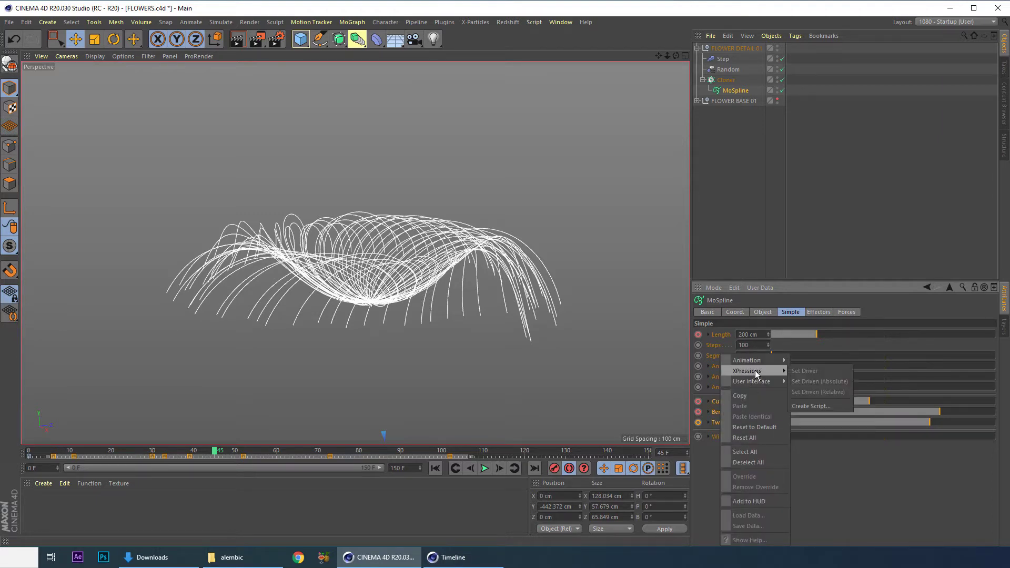
pyautogui.click(800, 463)
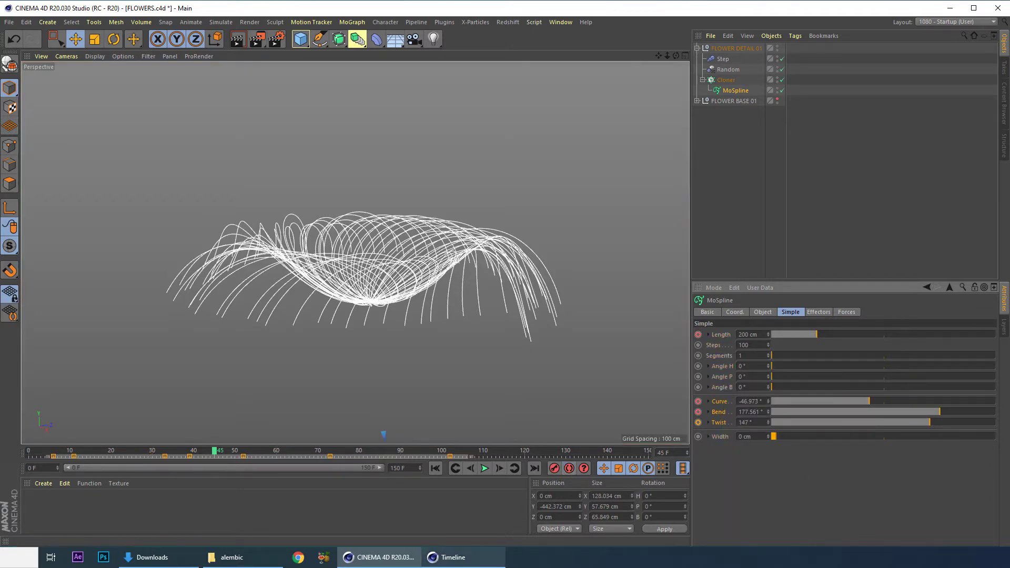
pyautogui.click(453, 557)
pyautogui.moveTo(781, 249); pyautogui.dragTo(496, 155)
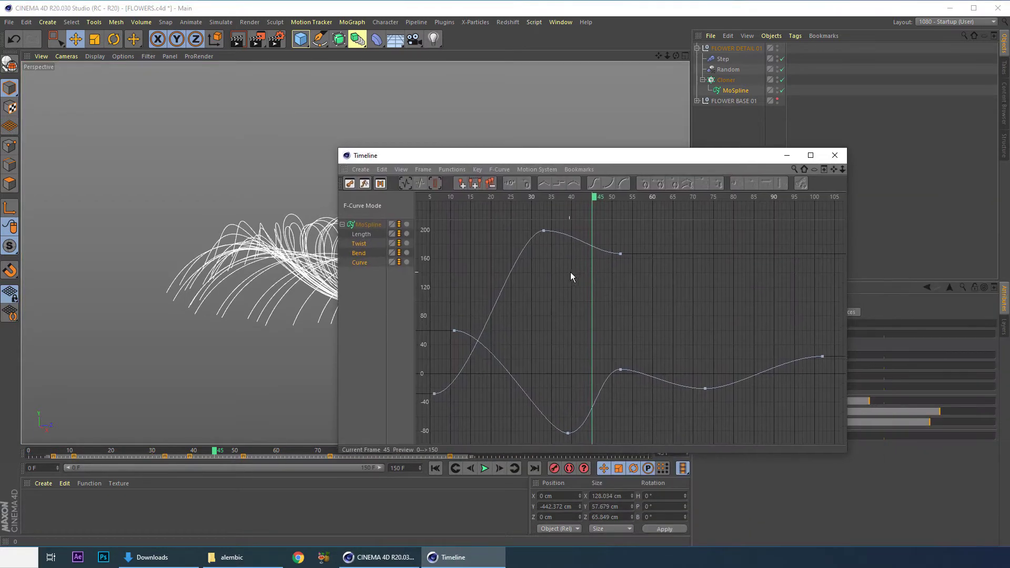
pyautogui.click(564, 279)
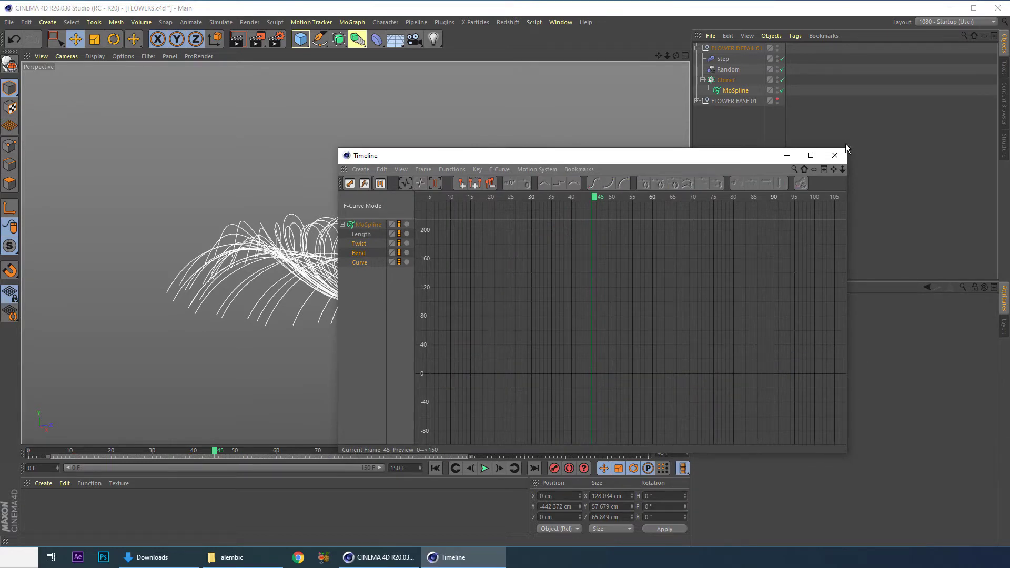
pyautogui.click(835, 155)
pyautogui.click(736, 91)
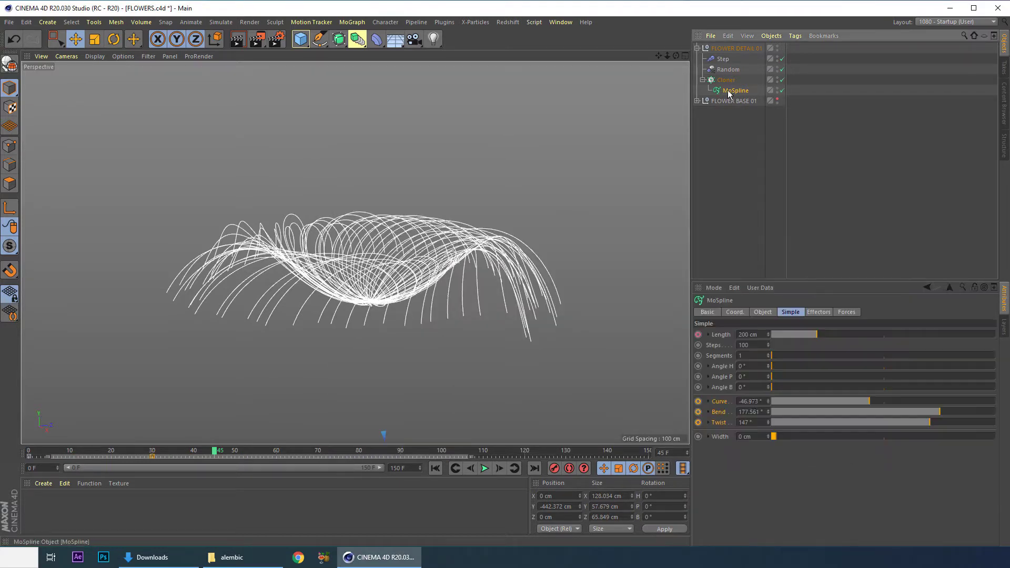
# Step: Reset the MoSpline Curve, Bend and Twist values to 0°
pyautogui.click(758, 402)
pyautogui.write('0')
pyautogui.press('Return')
pyautogui.click(758, 412)
pyautogui.write('0')
pyautogui.press('Return')
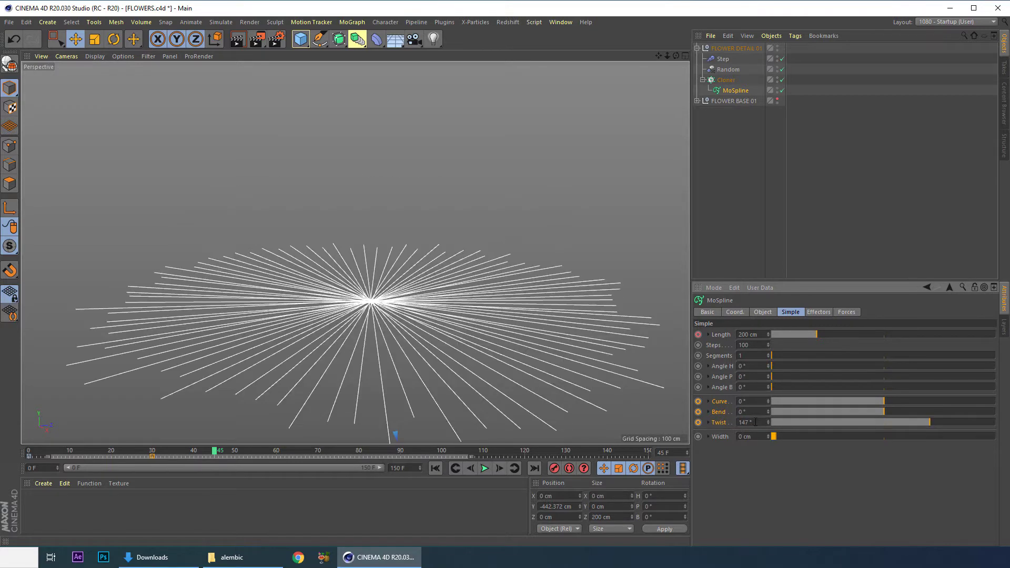
pyautogui.click(755, 422)
pyautogui.write('0')
pyautogui.press('Return')
# Step: Shape the strands into a tulip bulb with Curve 75°, Bend 156°, Twist 97°
pyautogui.moveTo(215, 452); pyautogui.dragTo(176, 463)
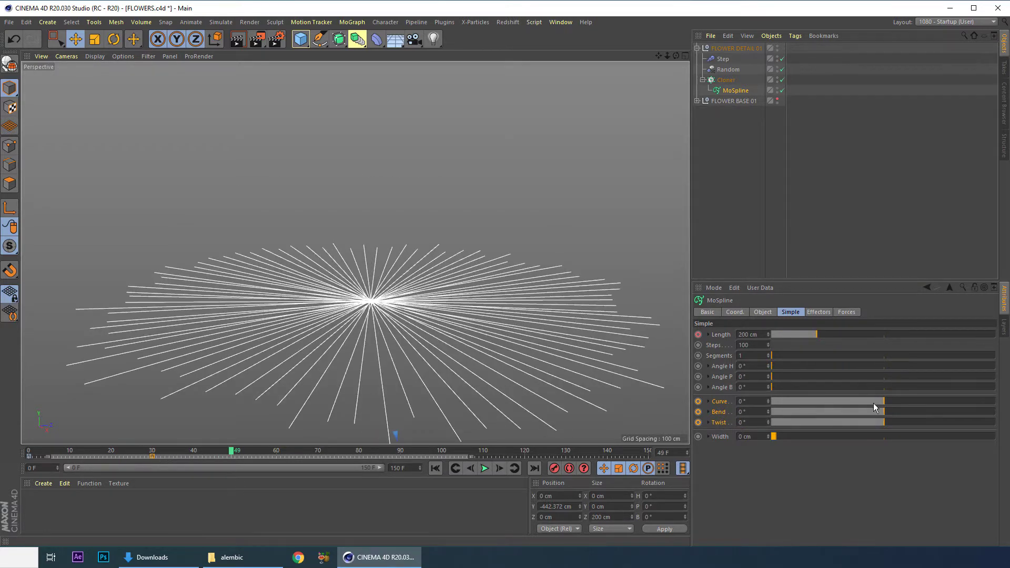
pyautogui.moveTo(884, 402); pyautogui.dragTo(957, 412)
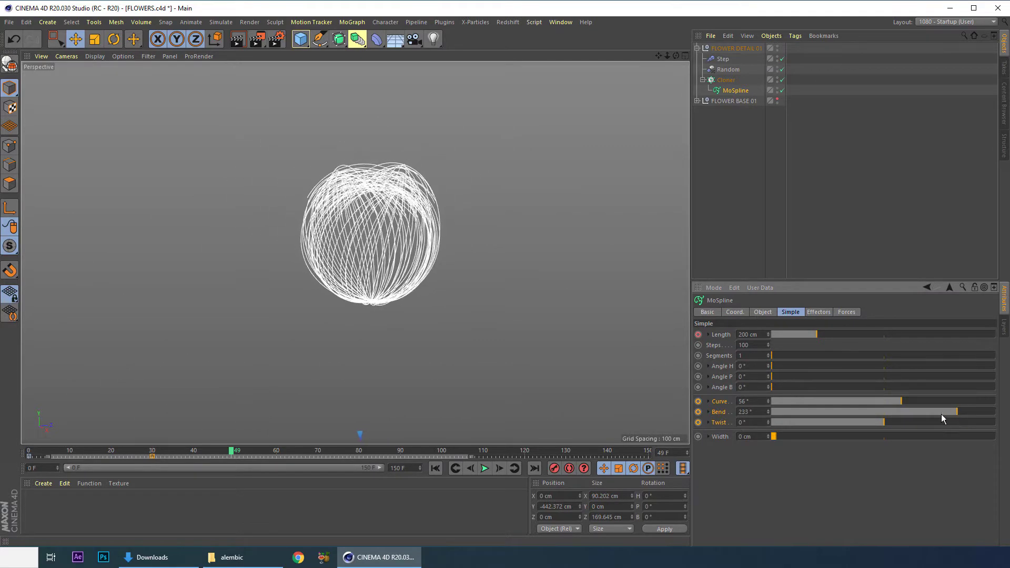
pyautogui.moveTo(886, 421); pyautogui.dragTo(867, 430)
pyautogui.moveTo(955, 412)
pyautogui.mouseDown()
pyautogui.moveTo(908, 401)
pyautogui.moveTo(940, 402)
pyautogui.mouseUp()
pyautogui.moveTo(927, 411); pyautogui.dragTo(940, 411)
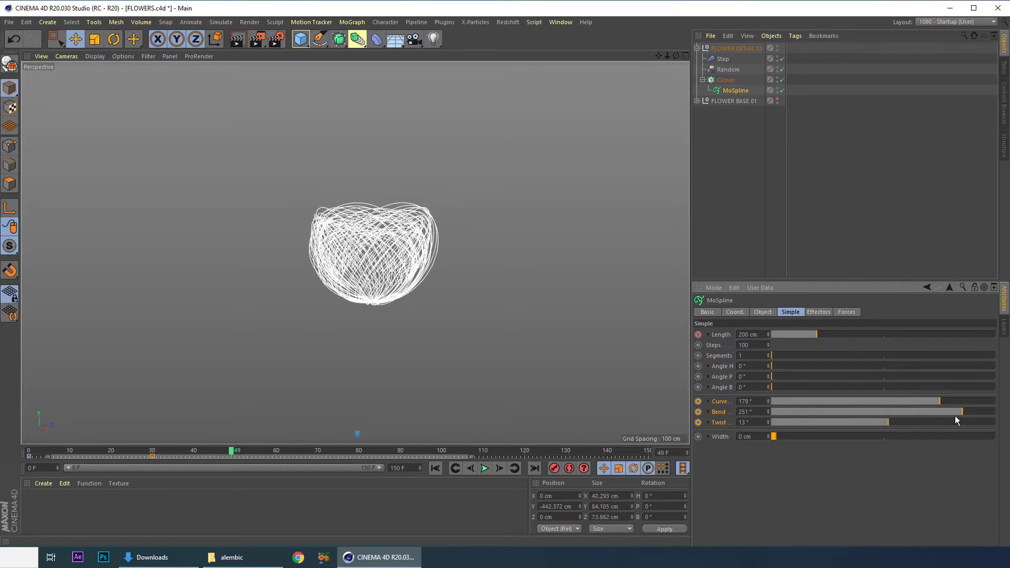
pyautogui.moveTo(910, 402); pyautogui.dragTo(922, 412)
pyautogui.click(923, 412)
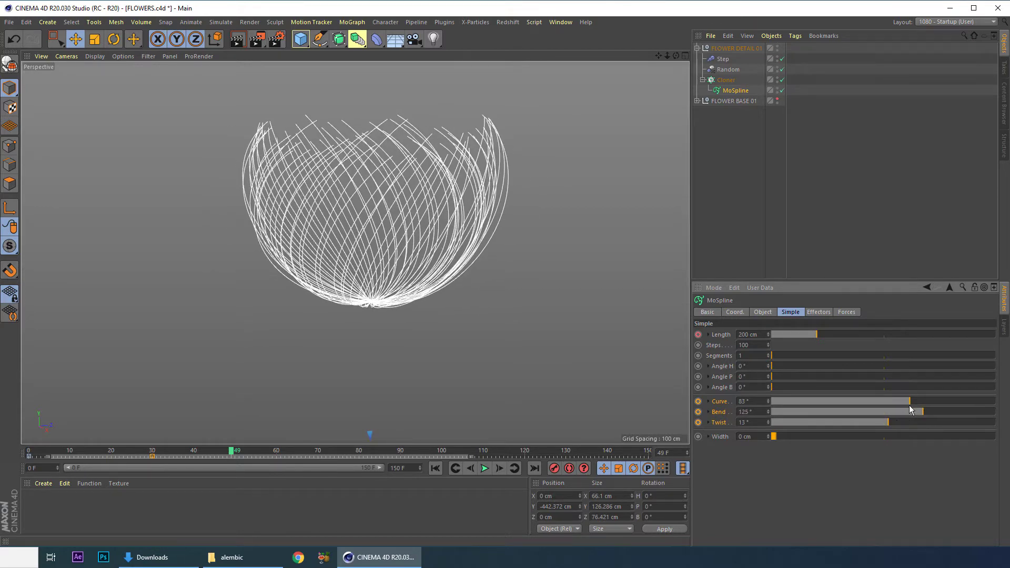
pyautogui.click(906, 400)
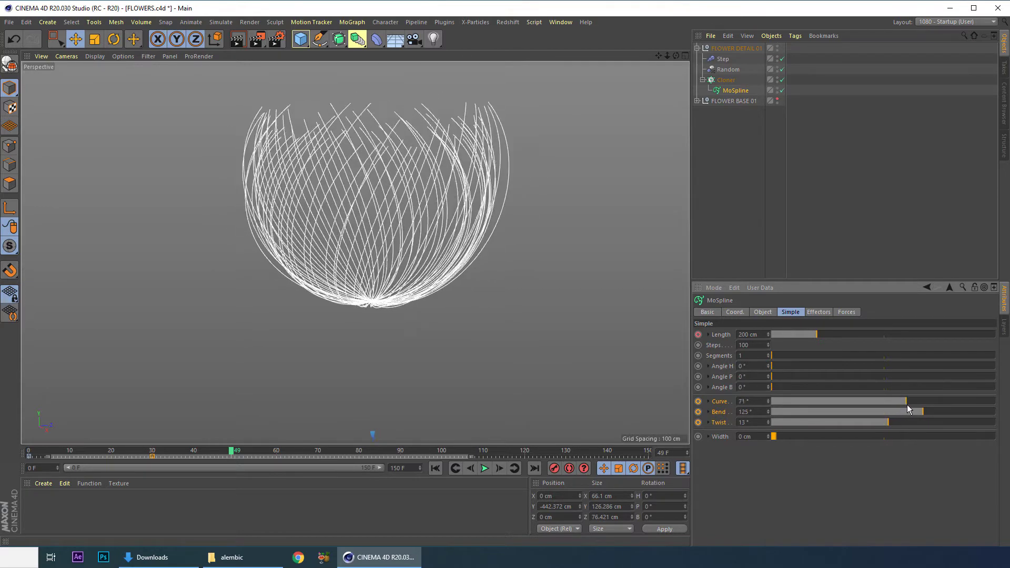
pyautogui.moveTo(924, 413)
pyautogui.mouseDown()
pyautogui.moveTo(939, 411)
pyautogui.moveTo(927, 429)
pyautogui.moveTo(934, 434)
pyautogui.moveTo(907, 428)
pyautogui.moveTo(924, 403)
pyautogui.mouseUp()
pyautogui.click(897, 422)
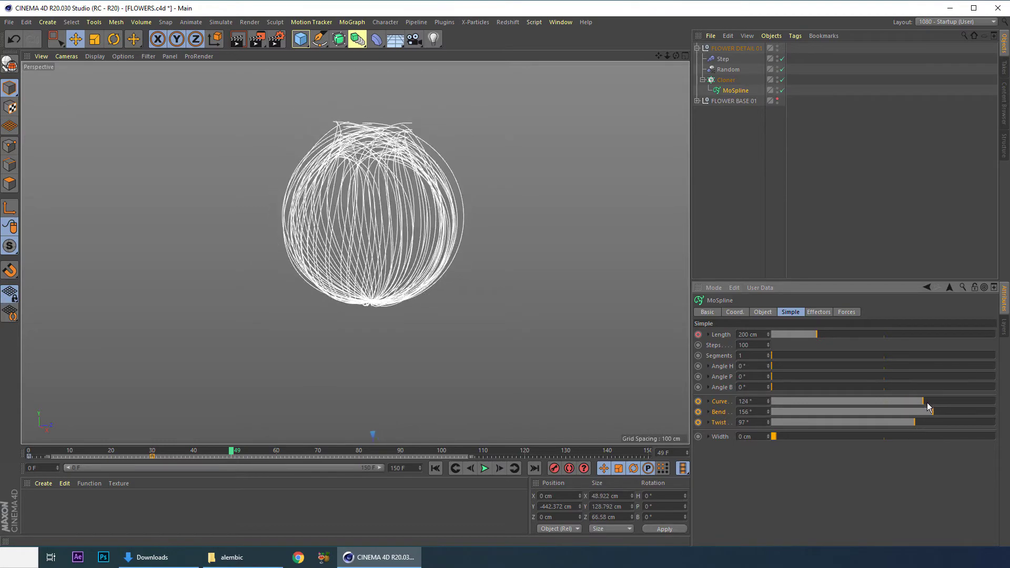
pyautogui.moveTo(917, 403); pyautogui.dragTo(915, 403)
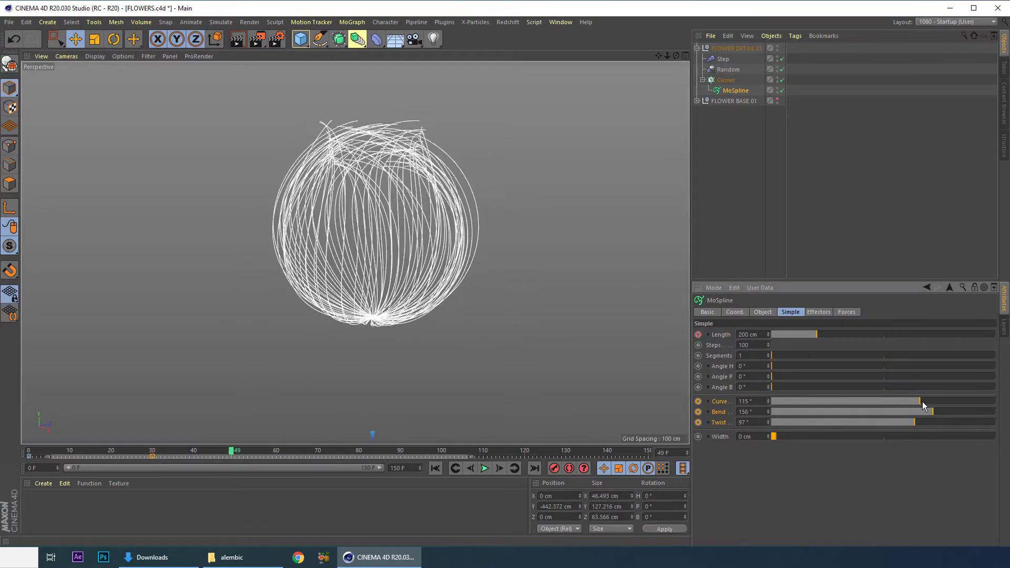
pyautogui.moveTo(920, 399); pyautogui.dragTo(901, 407)
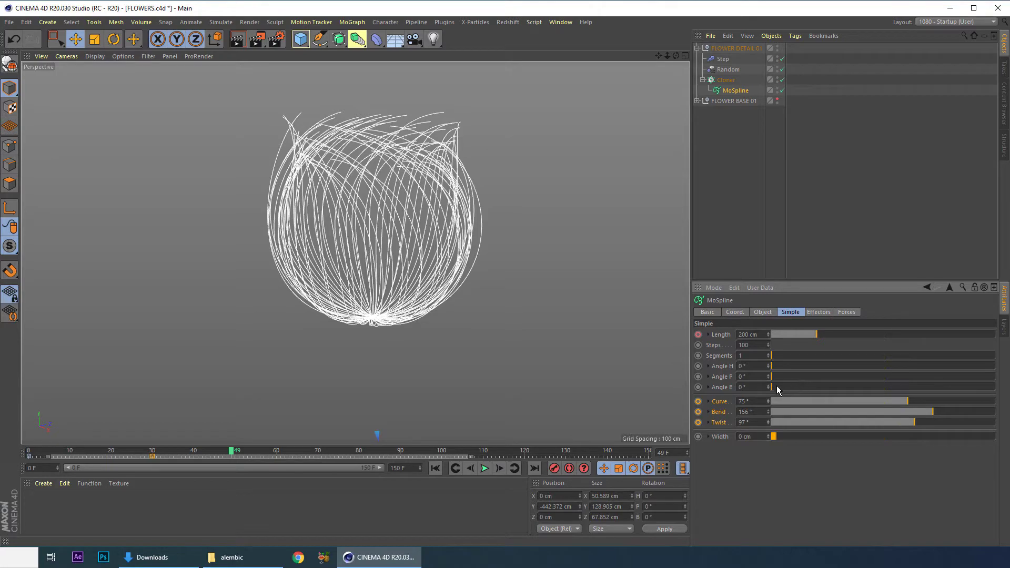
pyautogui.moveTo(777, 386)
pyautogui.mouseDown()
pyautogui.moveTo(819, 386)
pyautogui.moveTo(769, 390)
pyautogui.moveTo(781, 376)
pyautogui.moveTo(810, 381)
pyautogui.moveTo(773, 388)
pyautogui.moveTo(782, 386)
pyautogui.mouseUp()
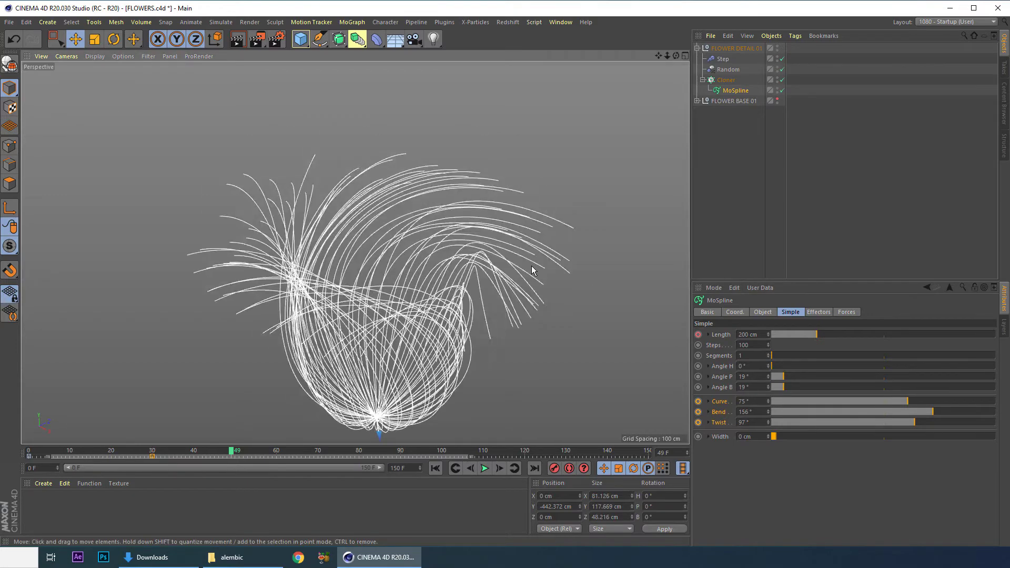
# Step: Lower the MoSpline Angle B to about 4°, keeping Angle P at 19°
pyautogui.scroll(-5, 642, 269)
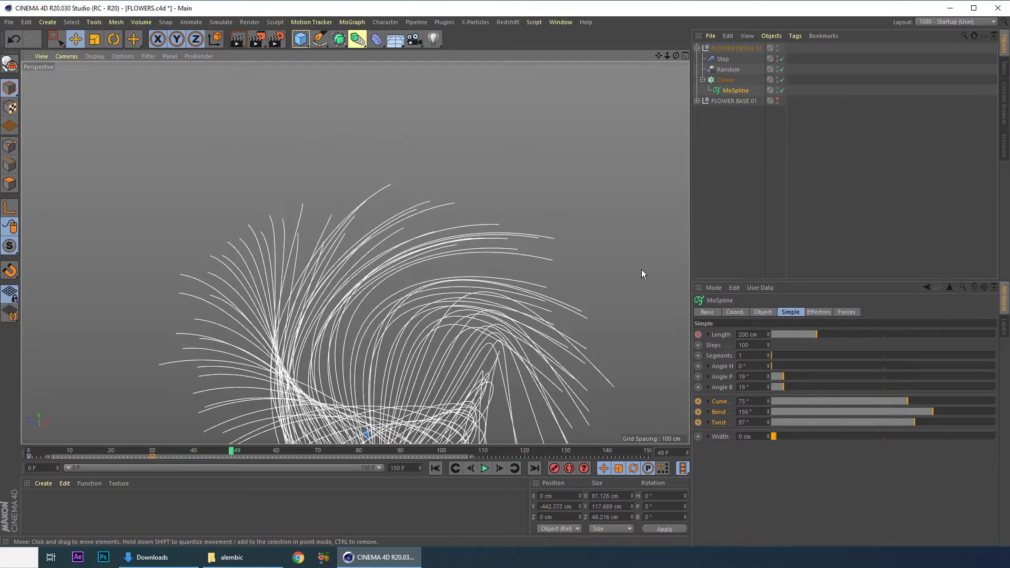
pyautogui.click(512, 312)
pyautogui.keyDown('alt'); pyautogui.moveTo(512, 312); pyautogui.dragTo(433, 238); pyautogui.keyUp('alt')
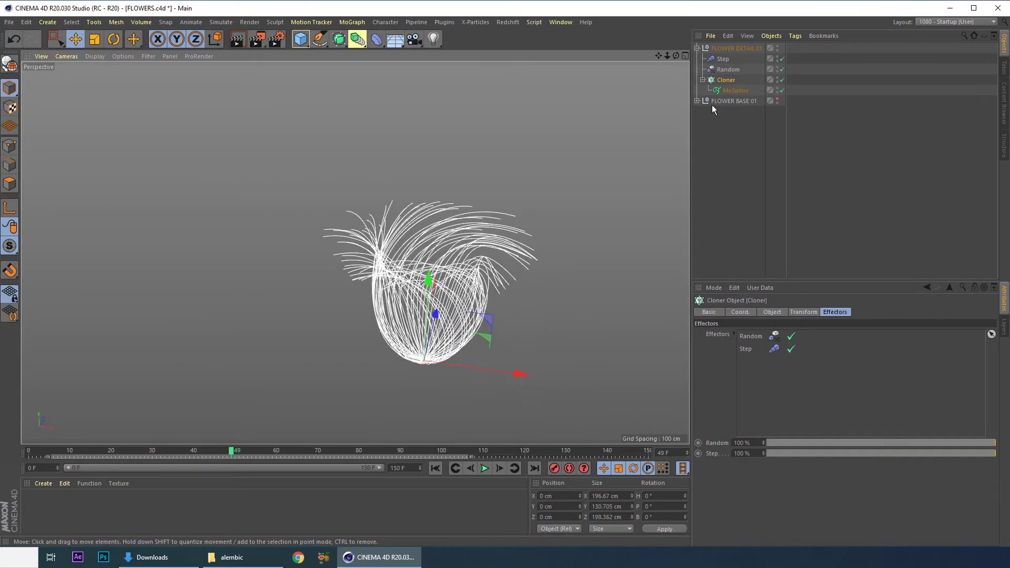
pyautogui.click(734, 90)
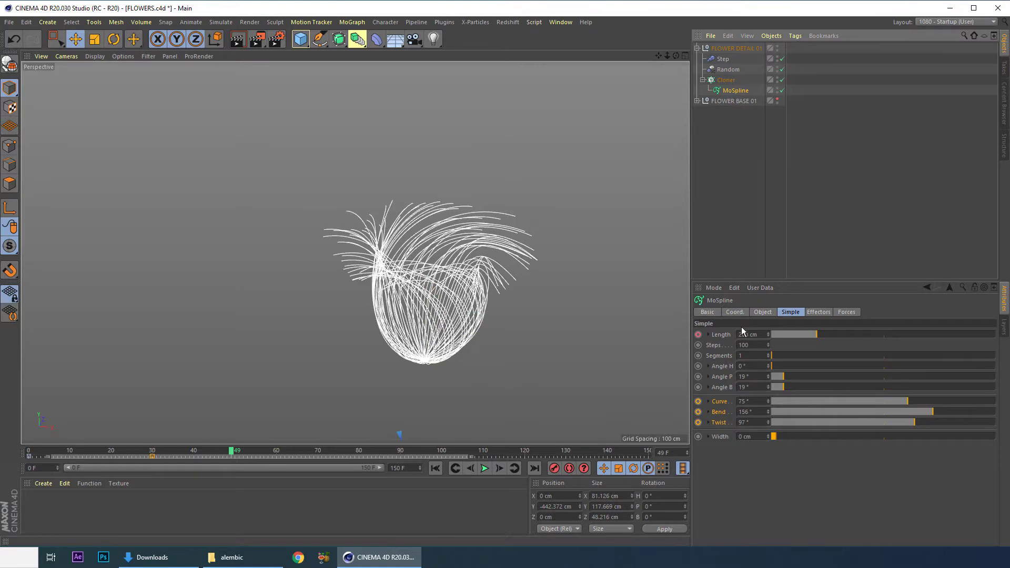
pyautogui.moveTo(774, 364); pyautogui.dragTo(851, 364)
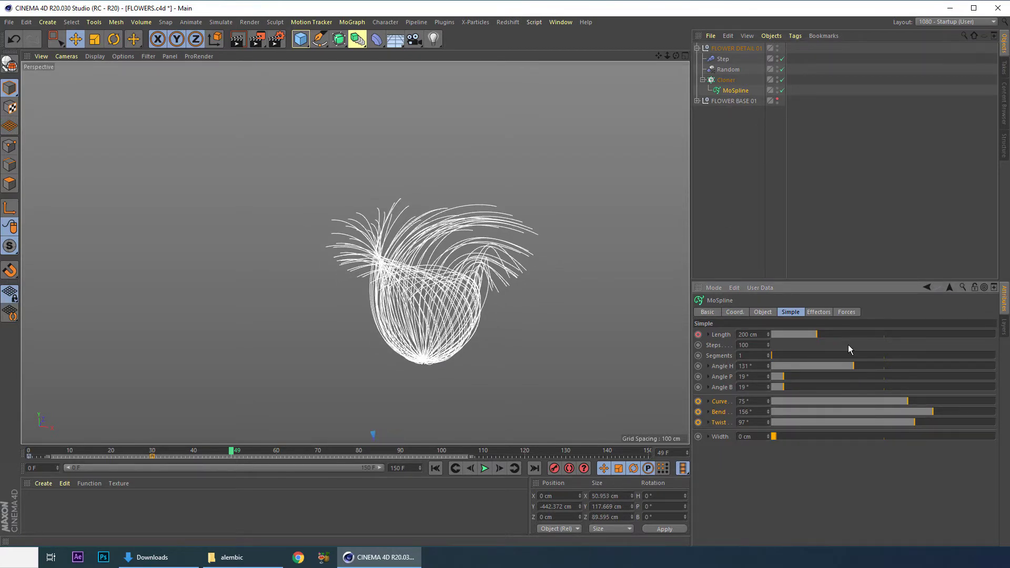
pyautogui.hotkey('ctrl', 'z')
pyautogui.moveTo(787, 386); pyautogui.dragTo(777, 390)
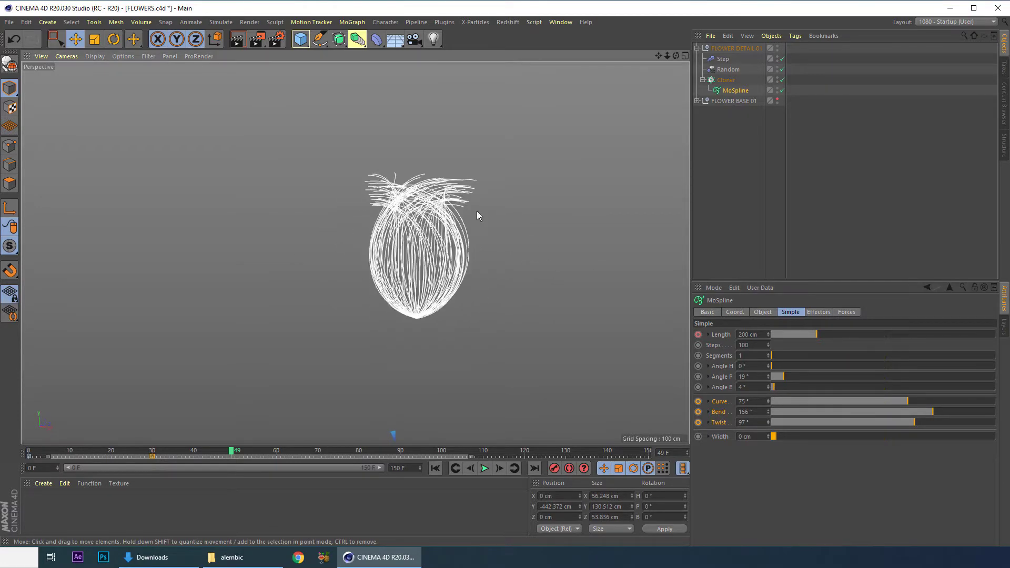
# Step: Reduce the Cloner count from 84 to 30 and save FLOWERS.c4d
pyautogui.click(727, 81)
pyautogui.click(775, 313)
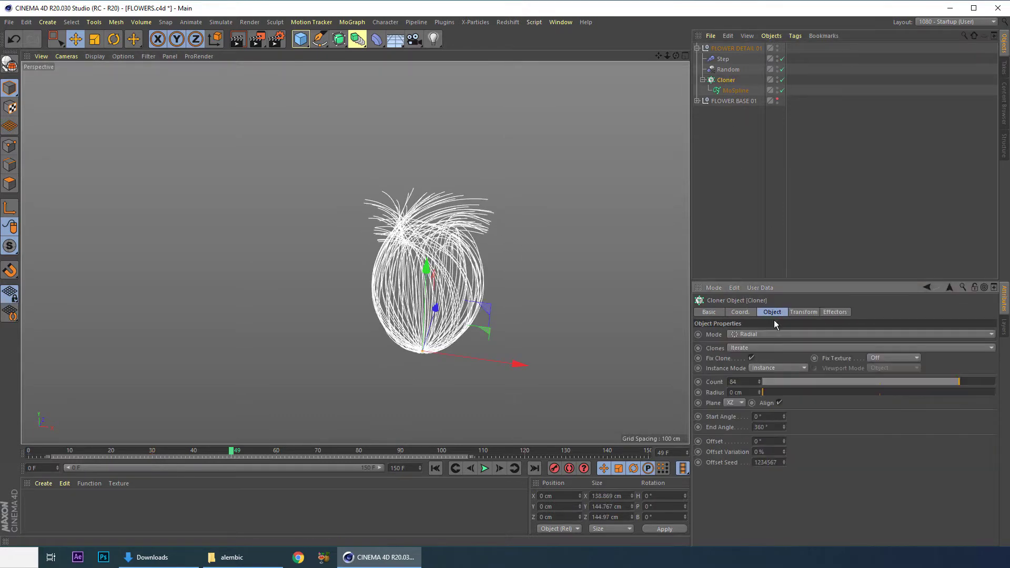
pyautogui.moveTo(944, 387); pyautogui.dragTo(834, 380)
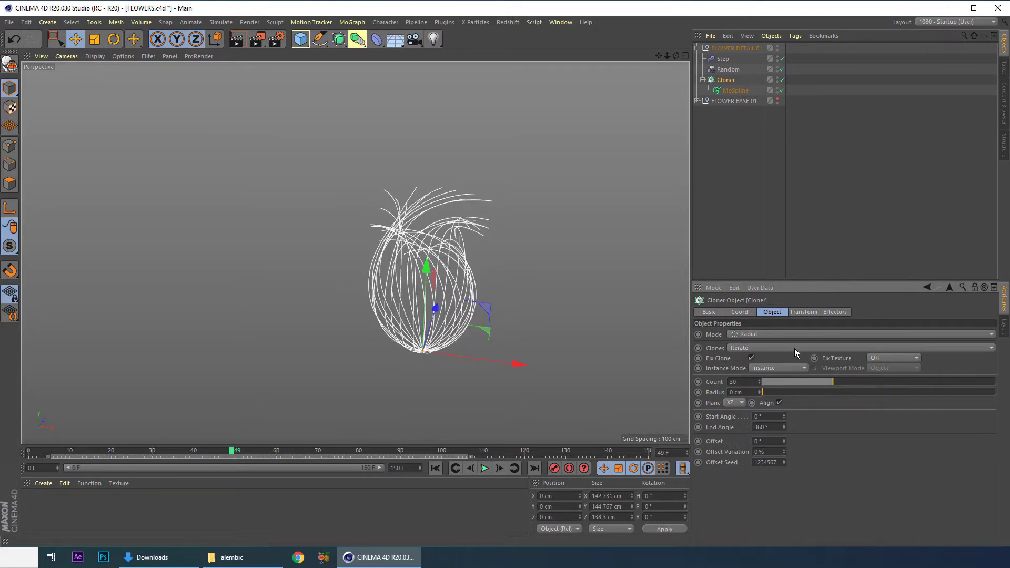
pyautogui.keyDown('alt'); pyautogui.moveTo(510, 260); pyautogui.dragTo(588, 239); pyautogui.keyUp('alt')
pyautogui.hotkey('ctrl', 's')
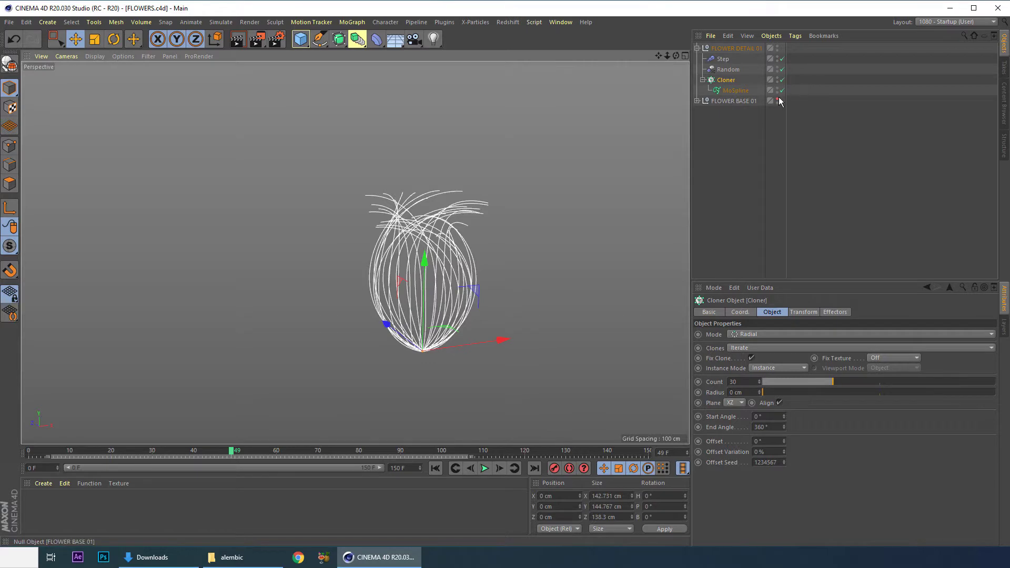
# Step: Collapse FLOWER DETAIL 01 and make FLOWER BASE 01 visible again in the viewport
pyautogui.click(717, 101)
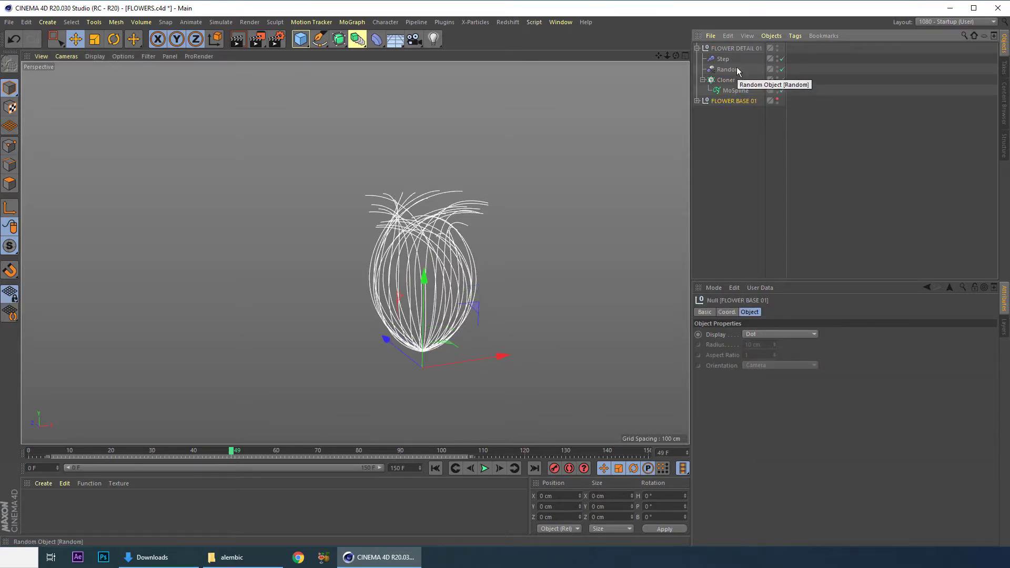
pyautogui.click(727, 47)
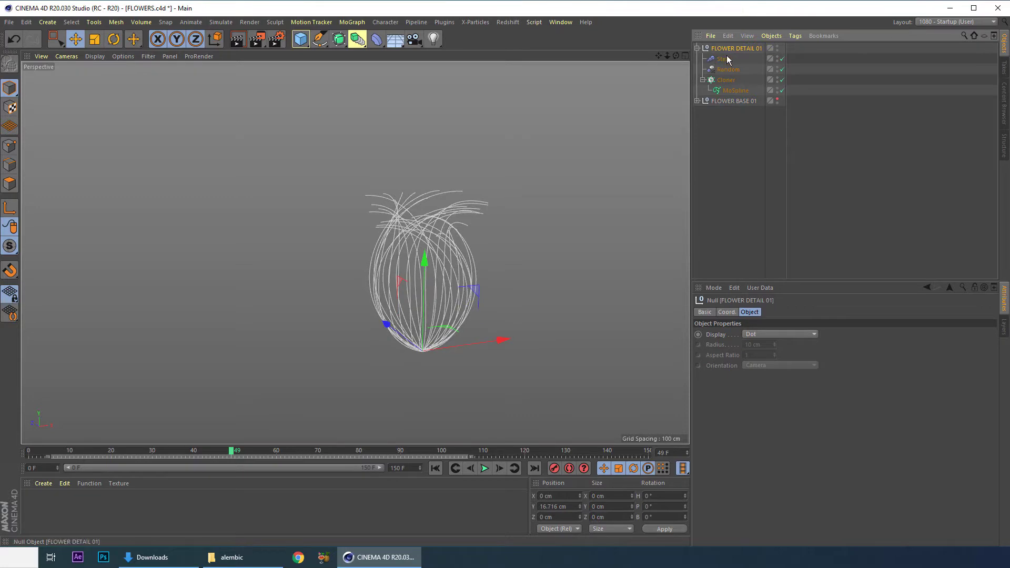
pyautogui.click(698, 48)
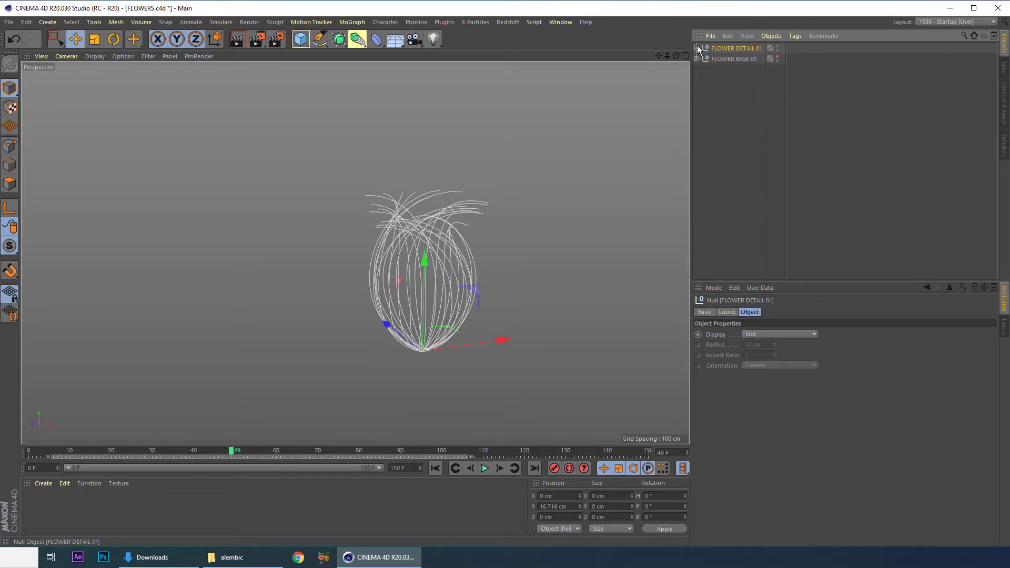
pyautogui.click(724, 59)
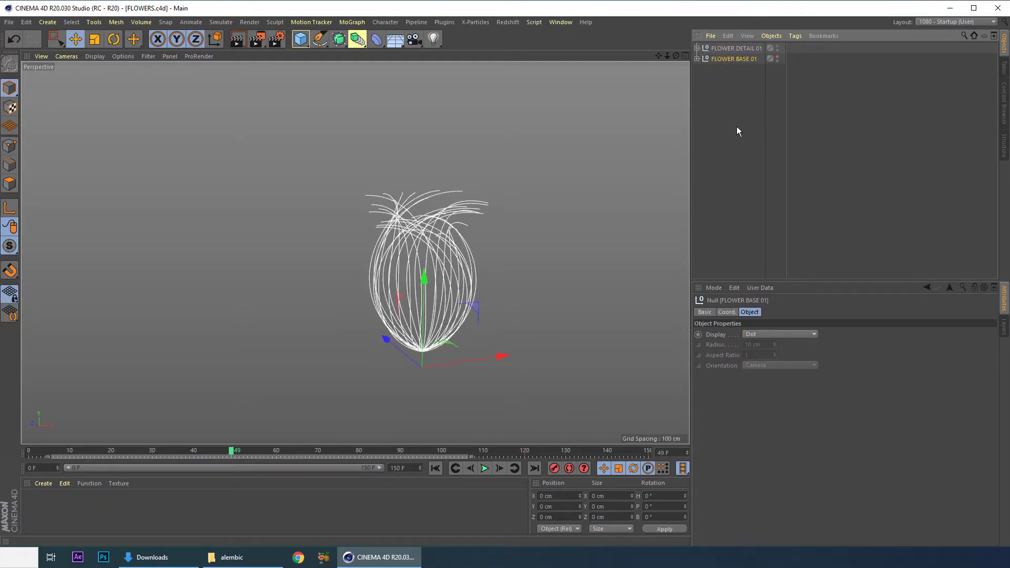
pyautogui.click(777, 57)
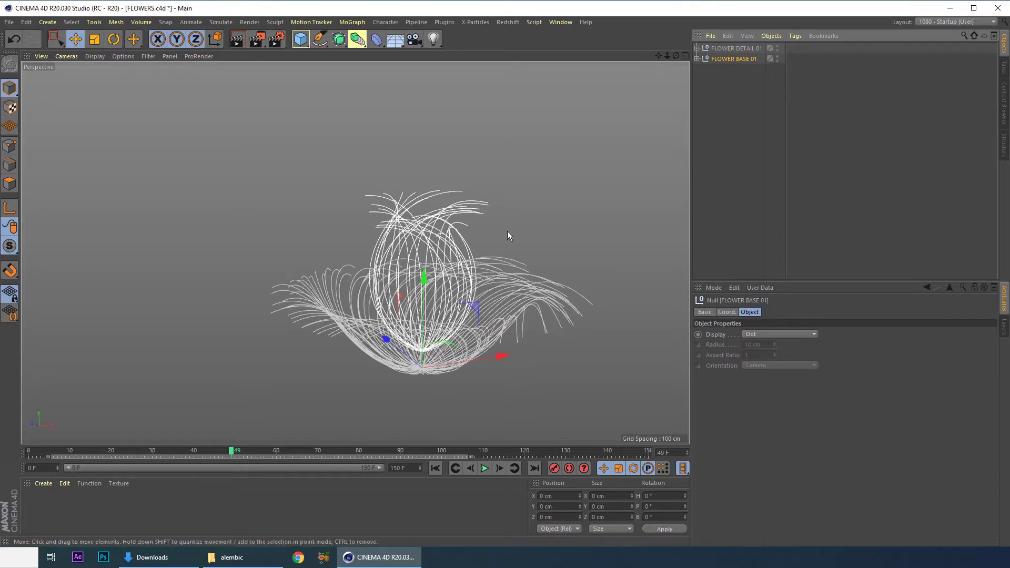
pyautogui.click(560, 232)
# Step: Play both flowers from frame 0, stop at frame 54, and show the MoSpline's settings
pyautogui.click(435, 469)
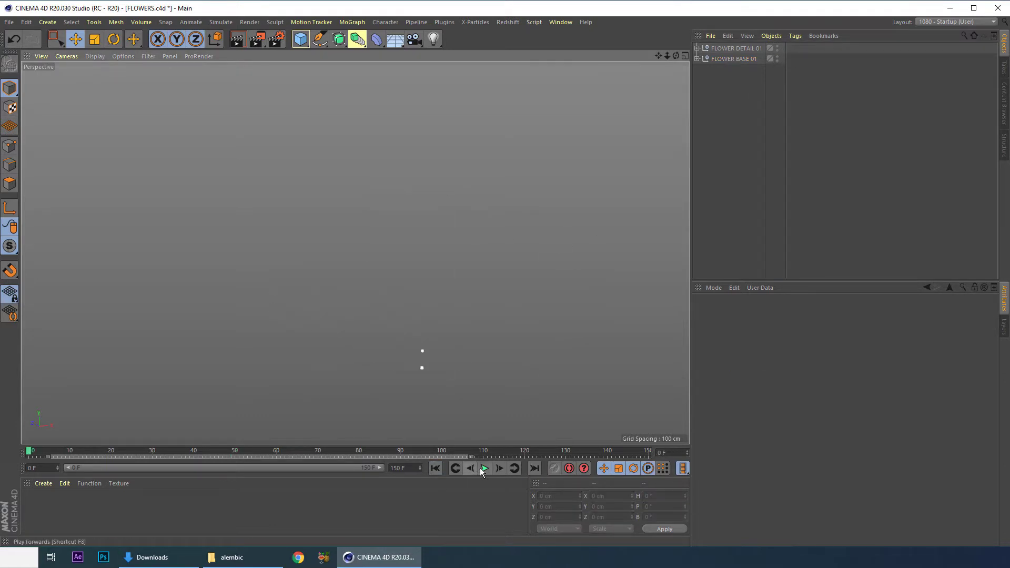
pyautogui.click(481, 469)
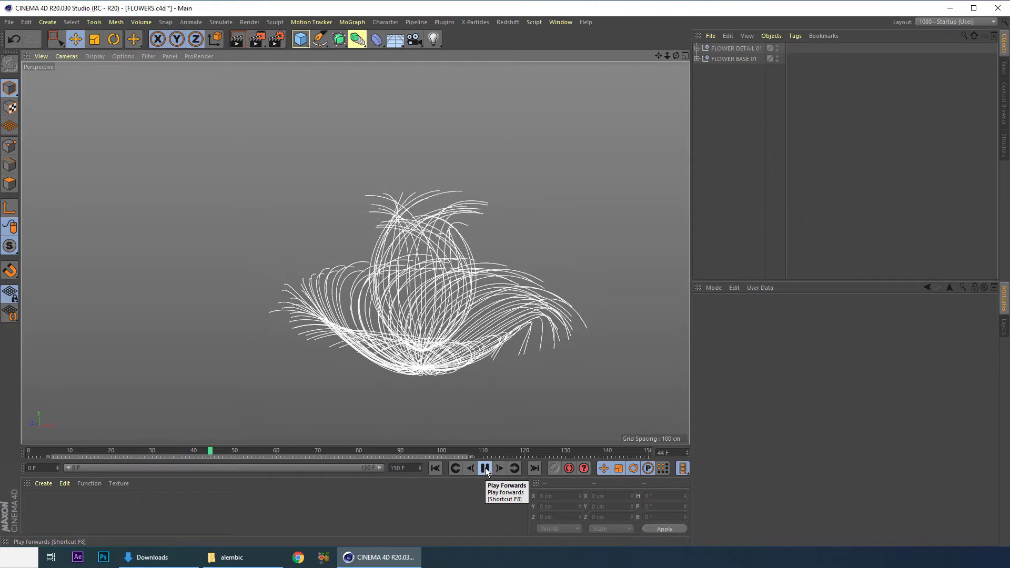
pyautogui.click(485, 469)
pyautogui.click(697, 48)
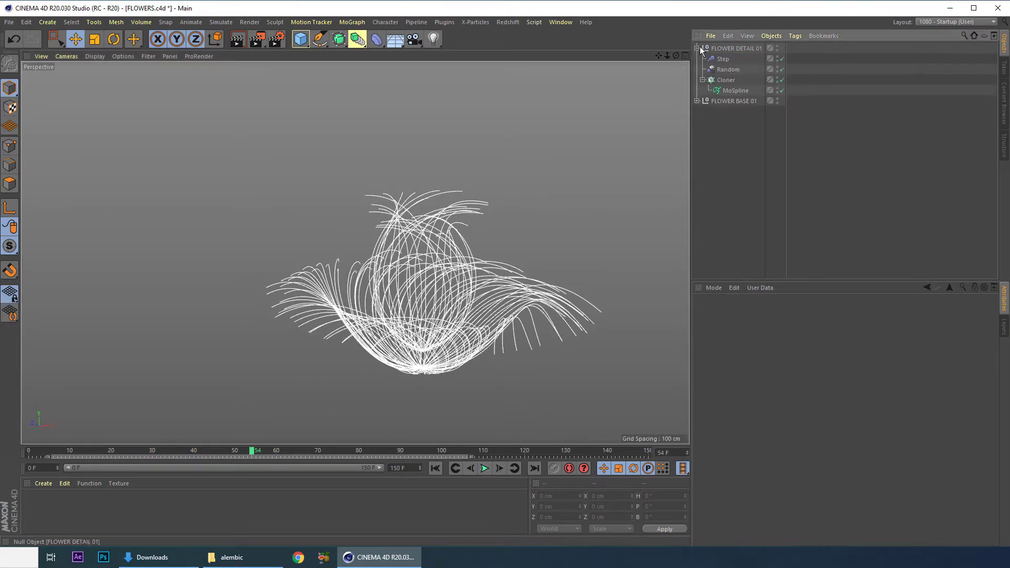
pyautogui.click(736, 90)
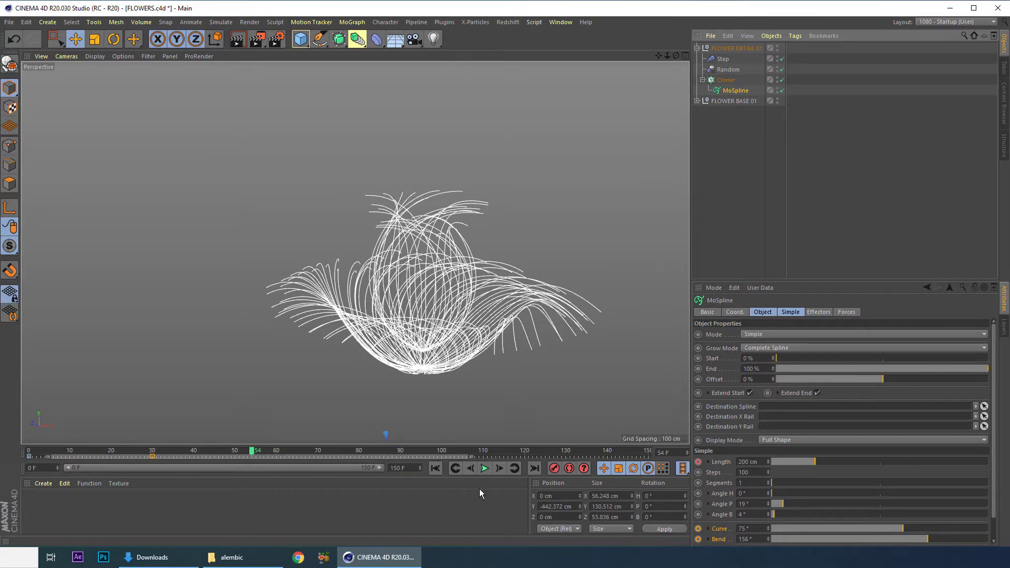
# Step: Key the MoSpline's Curve 75°, Bend 156° and Twist 97° at frame 42, then return to frame 17
pyautogui.moveTo(247, 455); pyautogui.dragTo(202, 453)
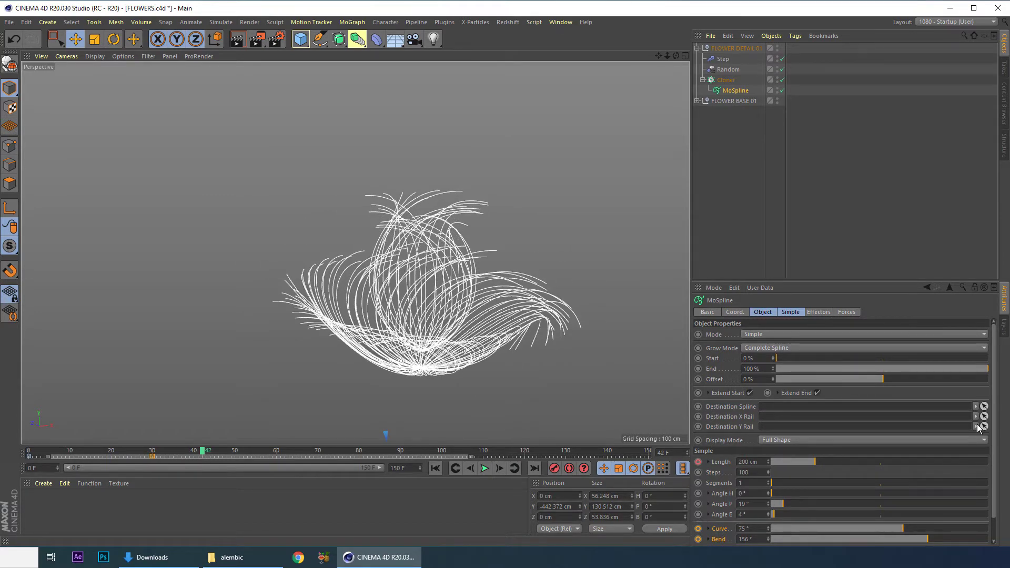
pyautogui.scroll(-2, 700, 521)
pyautogui.click(699, 516)
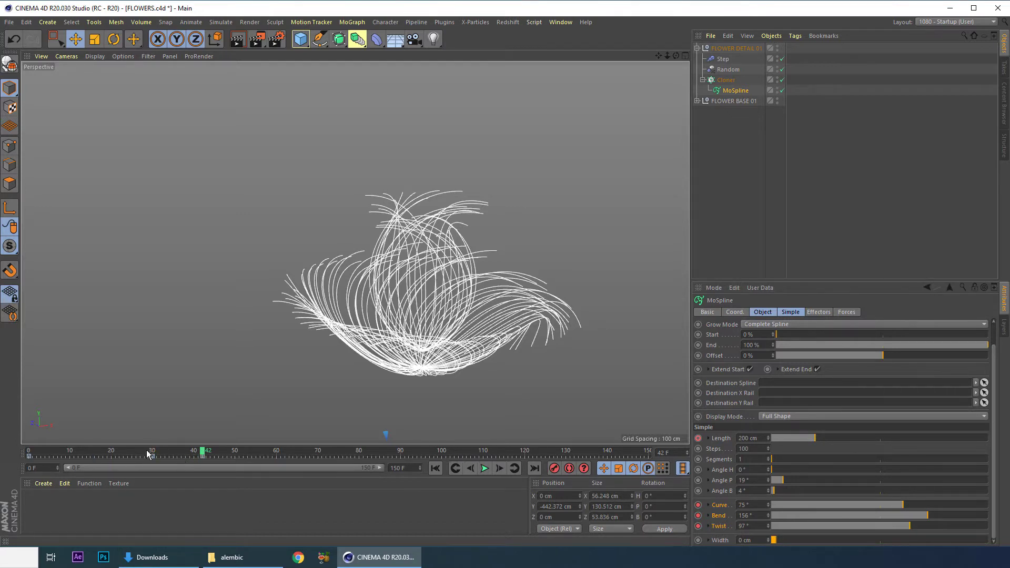
pyautogui.moveTo(146, 451); pyautogui.dragTo(99, 452)
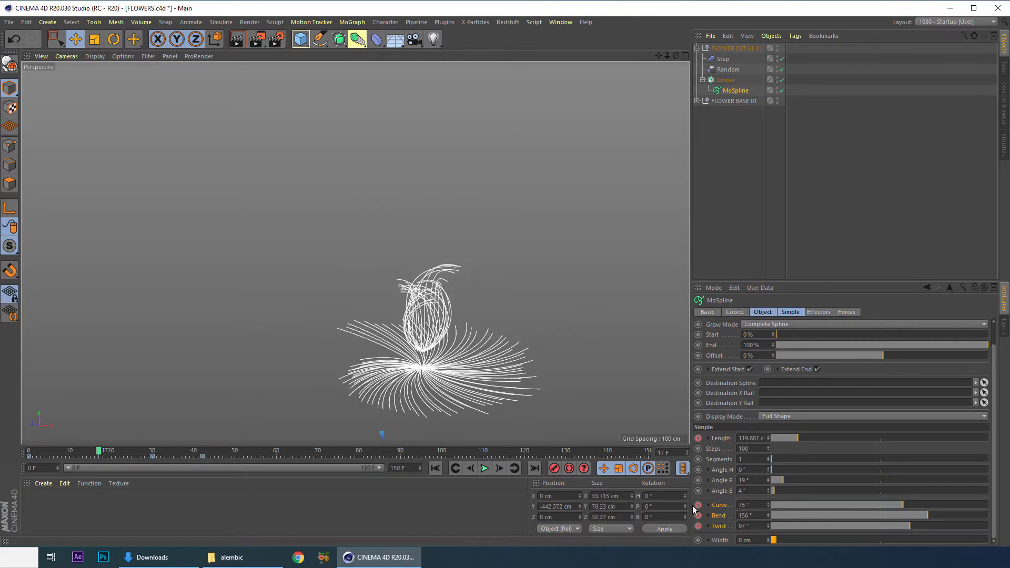
# Step: Enable Auto Keying and set Curve to 3° and Twist to 8° at frame 17
pyautogui.click(570, 468)
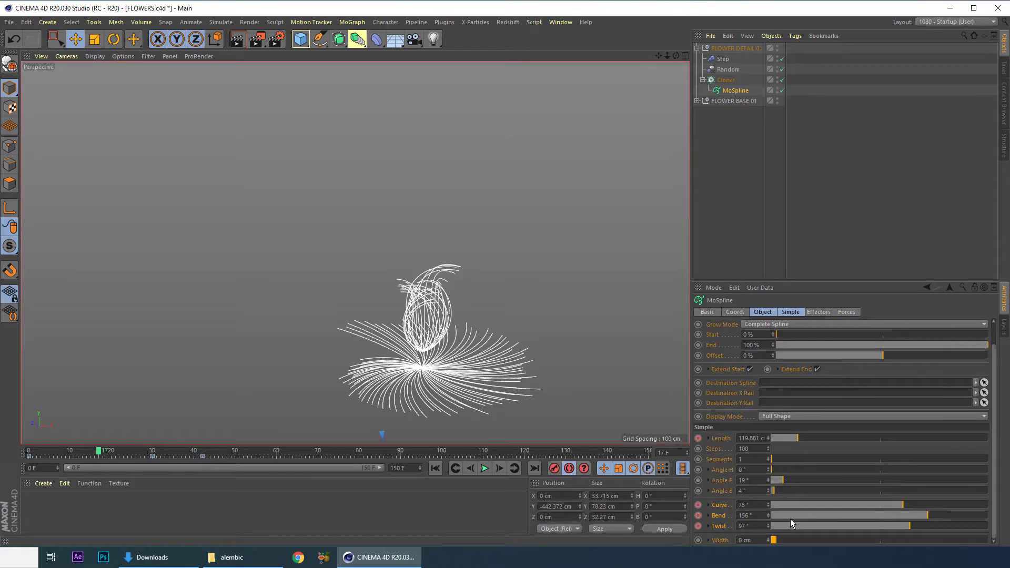
pyautogui.click(882, 506)
pyautogui.click(884, 516)
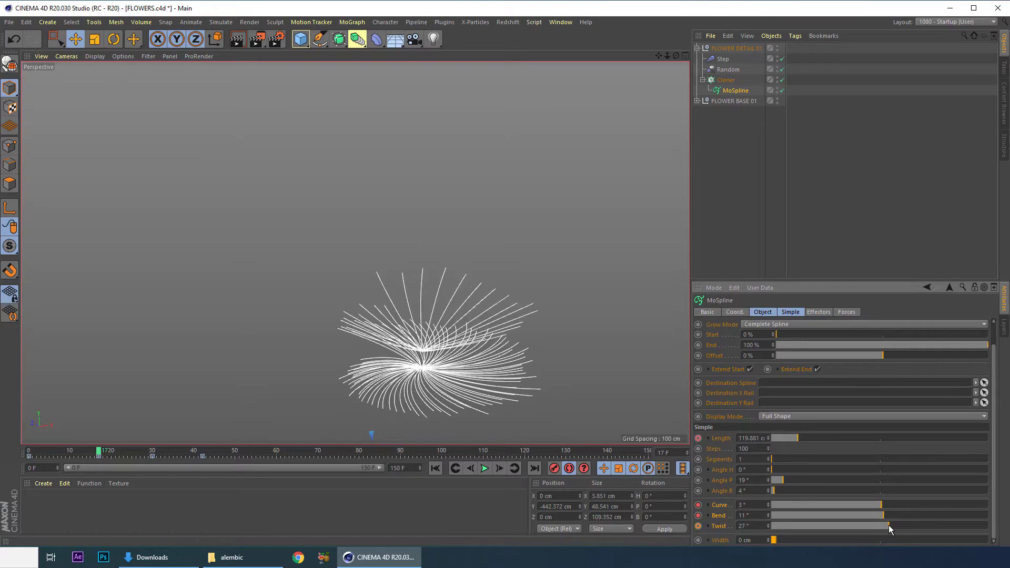
pyautogui.click(884, 524)
# Step: Preview the opening frames of the bloom and raise Bend to 88° at frame 17
pyautogui.moveTo(99, 453)
pyautogui.mouseDown()
pyautogui.moveTo(165, 457)
pyautogui.moveTo(264, 487)
pyautogui.moveTo(36, 472)
pyautogui.moveTo(173, 458)
pyautogui.moveTo(250, 475)
pyautogui.moveTo(122, 463)
pyautogui.mouseUp()
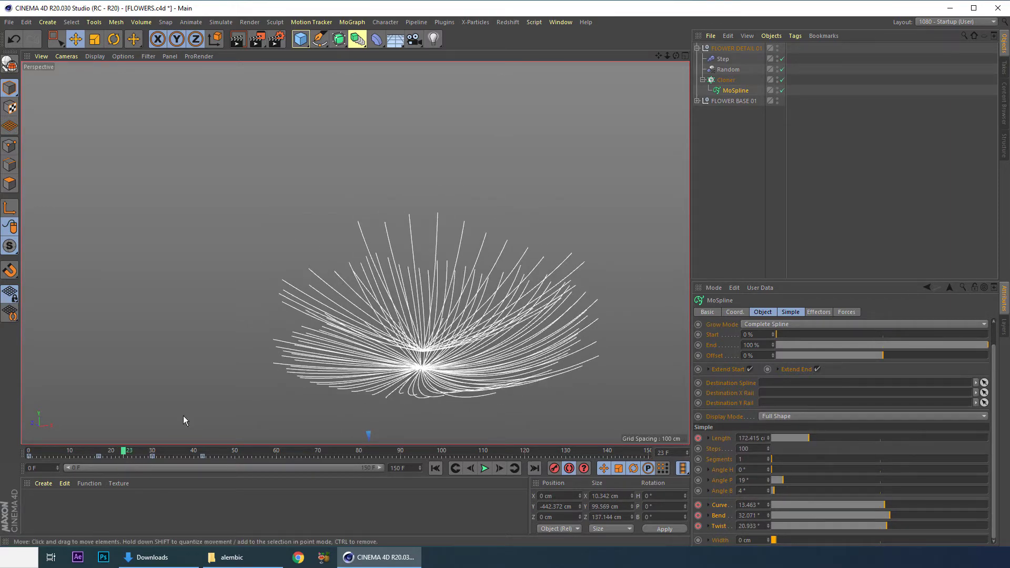
pyautogui.moveTo(100, 451)
pyautogui.mouseDown()
pyautogui.moveTo(55, 451)
pyautogui.moveTo(140, 458)
pyautogui.mouseUp()
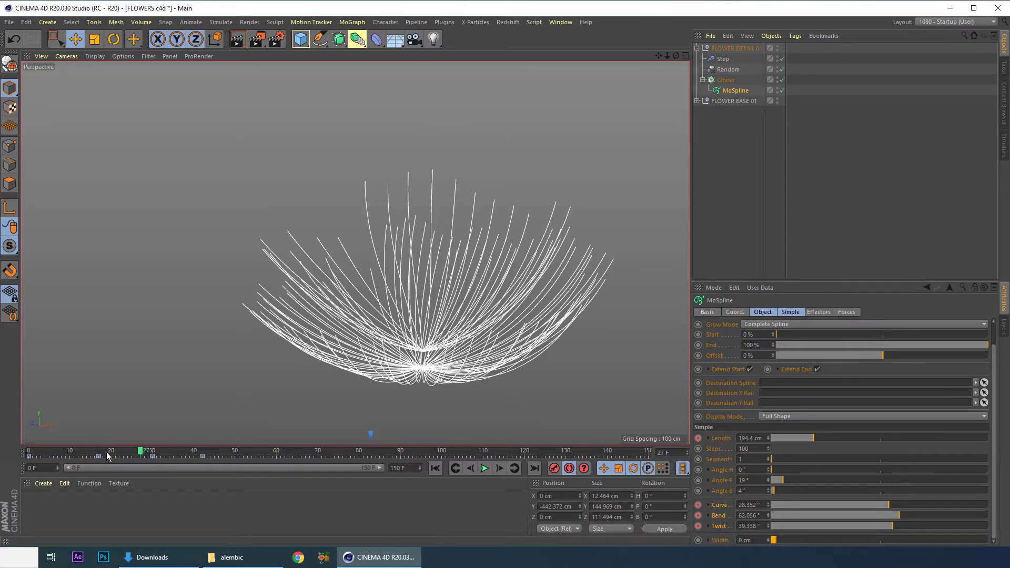
pyautogui.moveTo(107, 454)
pyautogui.mouseDown()
pyautogui.moveTo(61, 451)
pyautogui.moveTo(128, 449)
pyautogui.moveTo(228, 468)
pyautogui.moveTo(100, 465)
pyautogui.mouseUp()
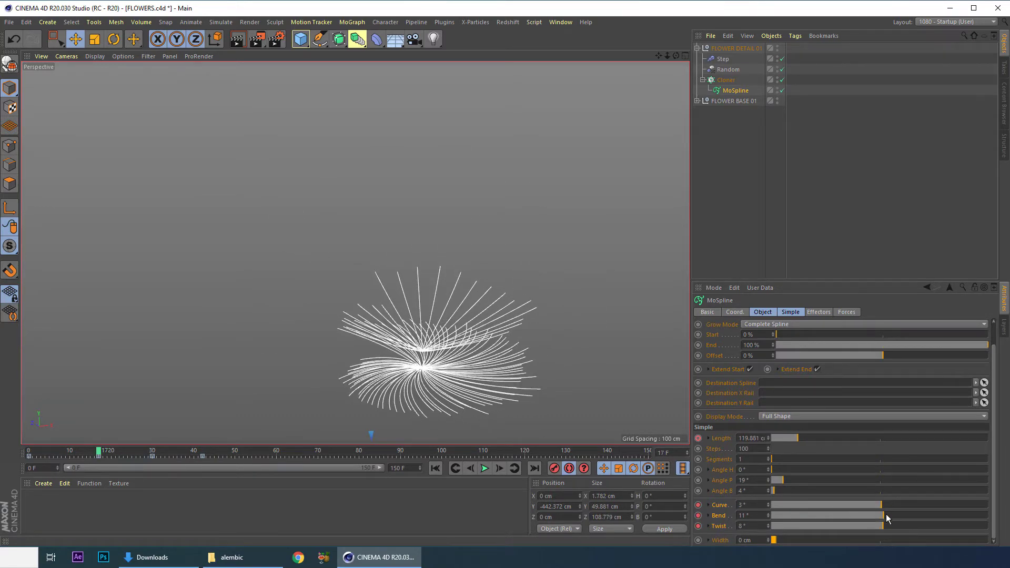
pyautogui.moveTo(884, 514)
pyautogui.mouseDown()
pyautogui.moveTo(901, 513)
pyautogui.moveTo(885, 514)
pyautogui.mouseUp()
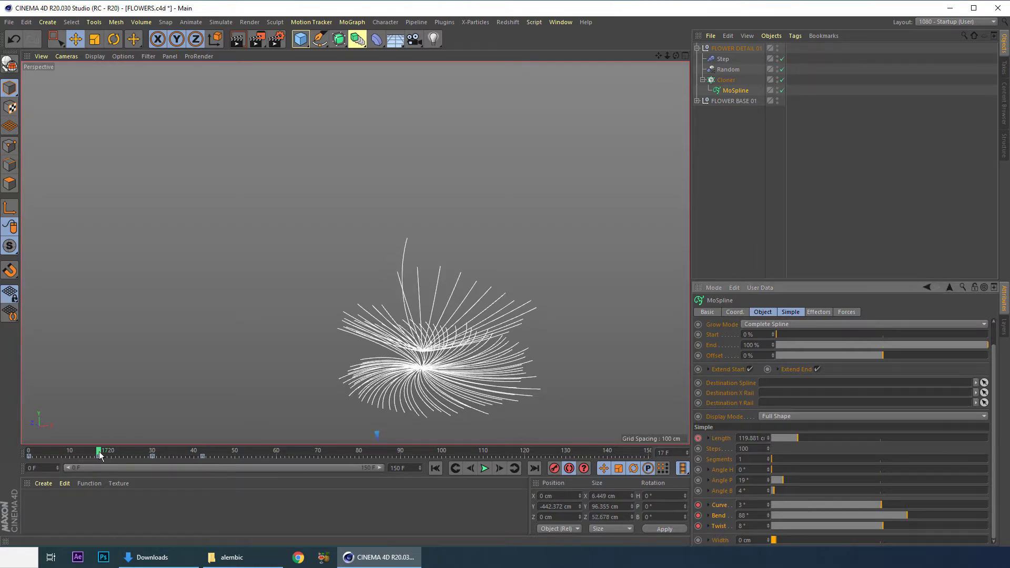
pyautogui.moveTo(100, 455)
pyautogui.mouseDown()
pyautogui.moveTo(45, 452)
pyautogui.moveTo(226, 478)
pyautogui.moveTo(269, 501)
pyautogui.mouseUp()
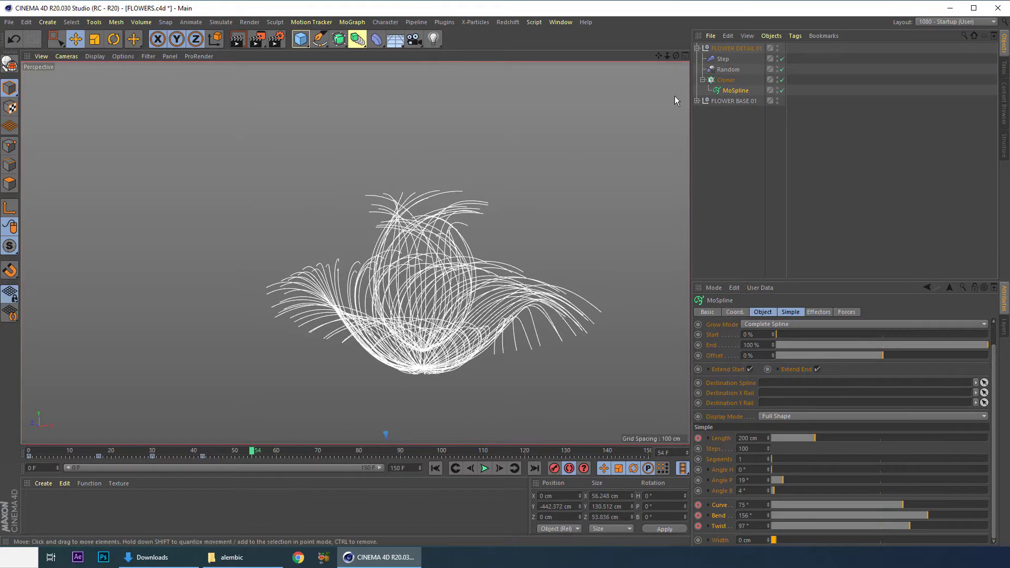
# Step: Play the bloom from frame 0, then raise Curve to 95° and to 114° around frame 59
pyautogui.moveTo(214, 457); pyautogui.dragTo(30, 454)
pyautogui.click(484, 469)
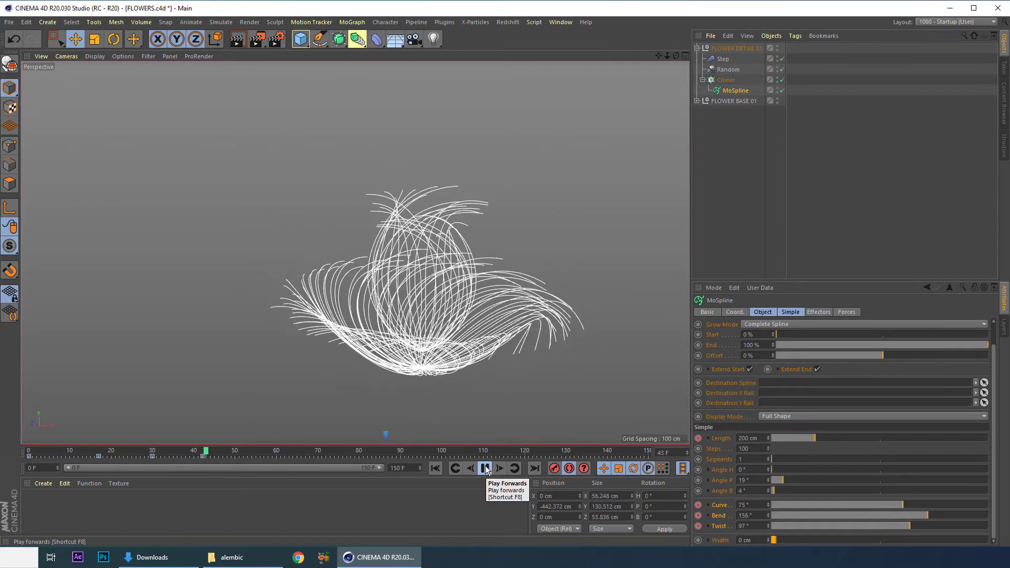
pyautogui.click(486, 469)
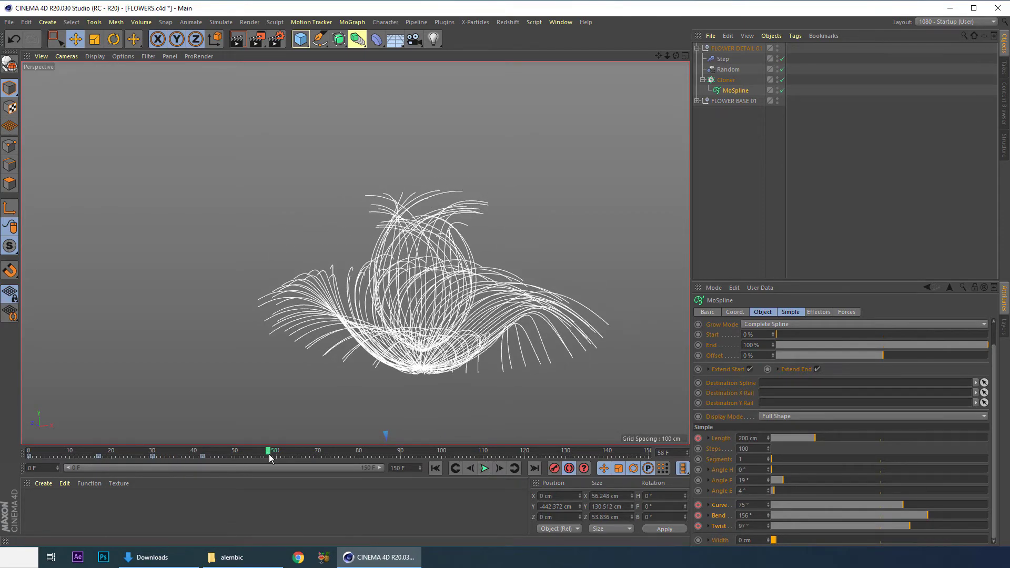
pyautogui.moveTo(111, 450); pyautogui.dragTo(223, 451)
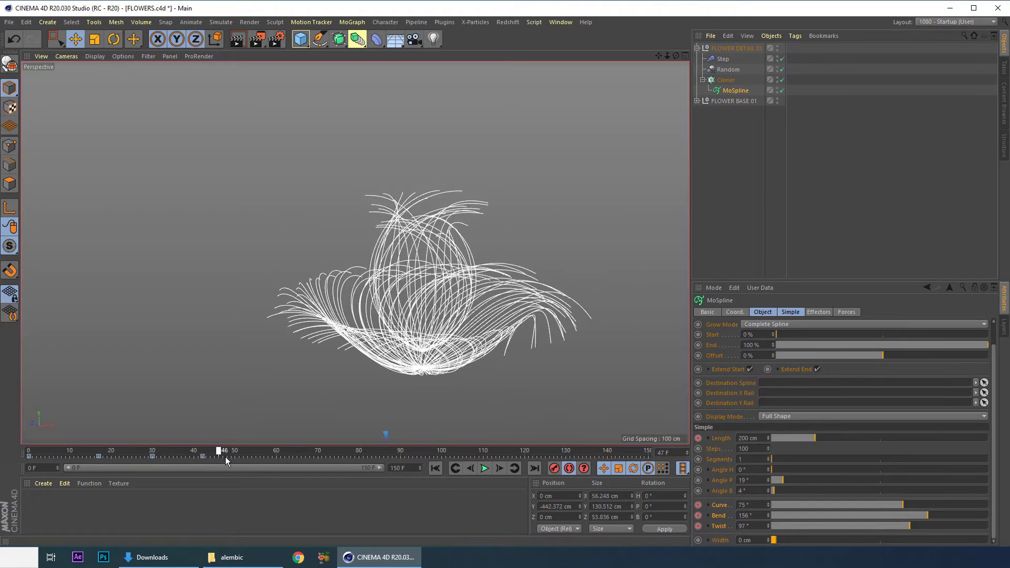
pyautogui.moveTo(905, 505); pyautogui.dragTo(909, 505)
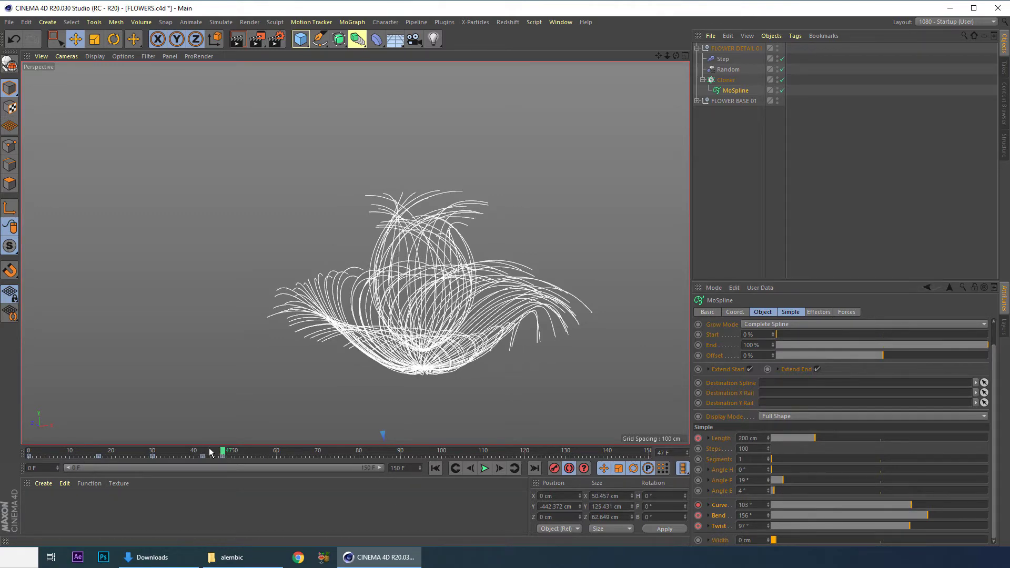
pyautogui.moveTo(222, 451); pyautogui.dragTo(272, 455)
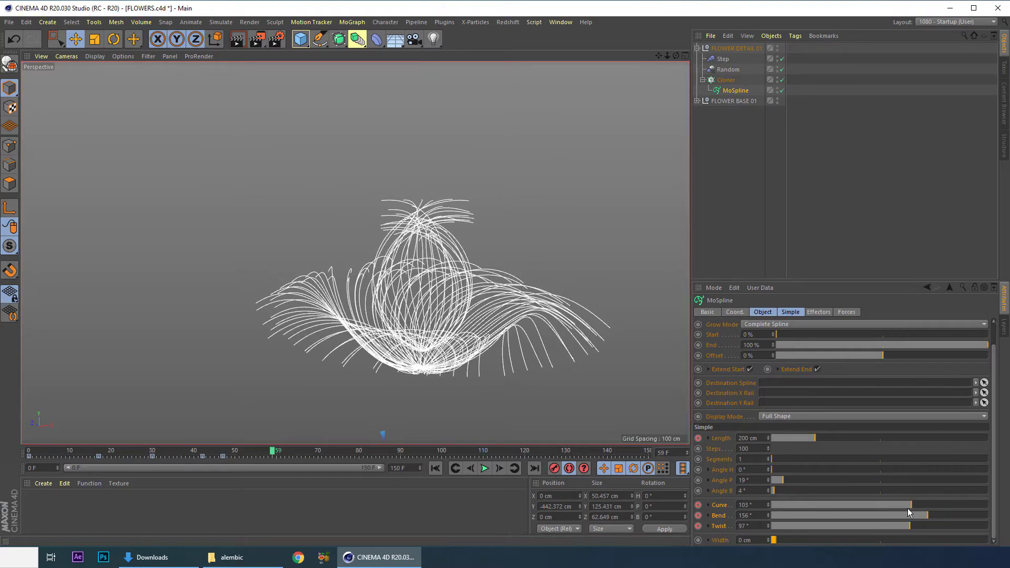
pyautogui.moveTo(909, 508); pyautogui.dragTo(917, 505)
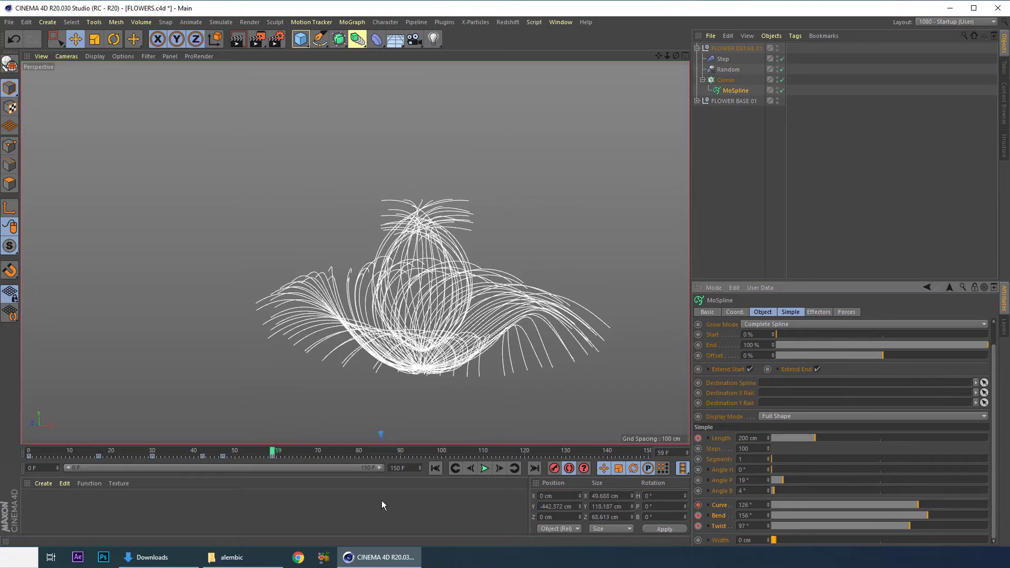
# Step: Replay from frame 20 and lower Curve from 126° to 114° at frame 77
pyautogui.moveTo(273, 453); pyautogui.dragTo(112, 453)
pyautogui.click(484, 469)
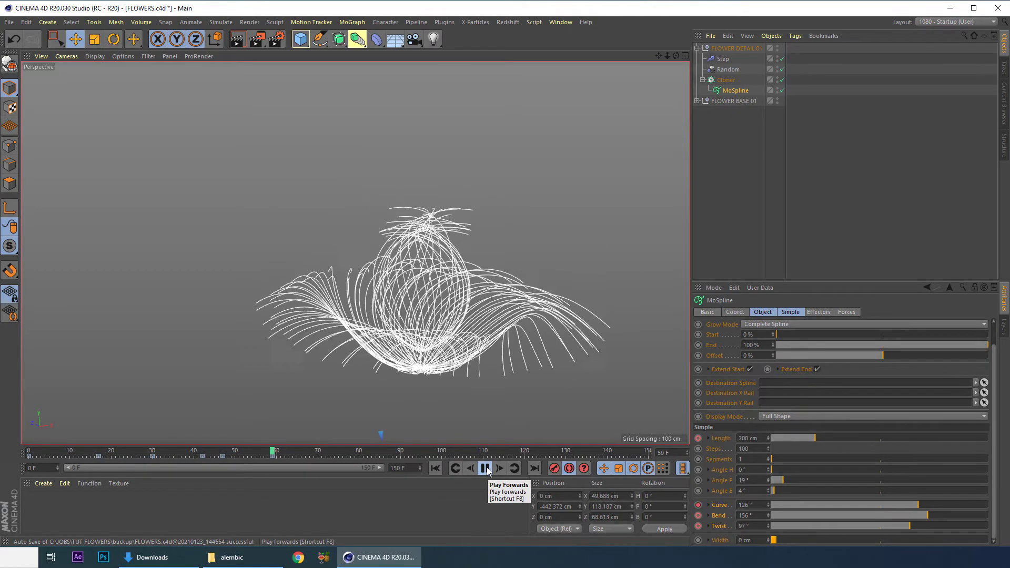
pyautogui.click(485, 468)
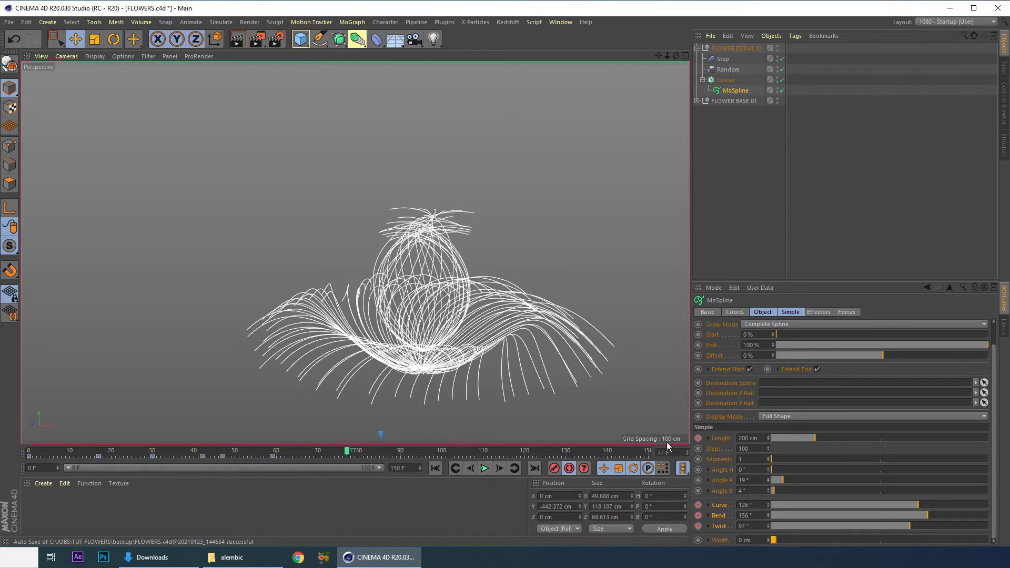
pyautogui.moveTo(918, 509); pyautogui.dragTo(915, 506)
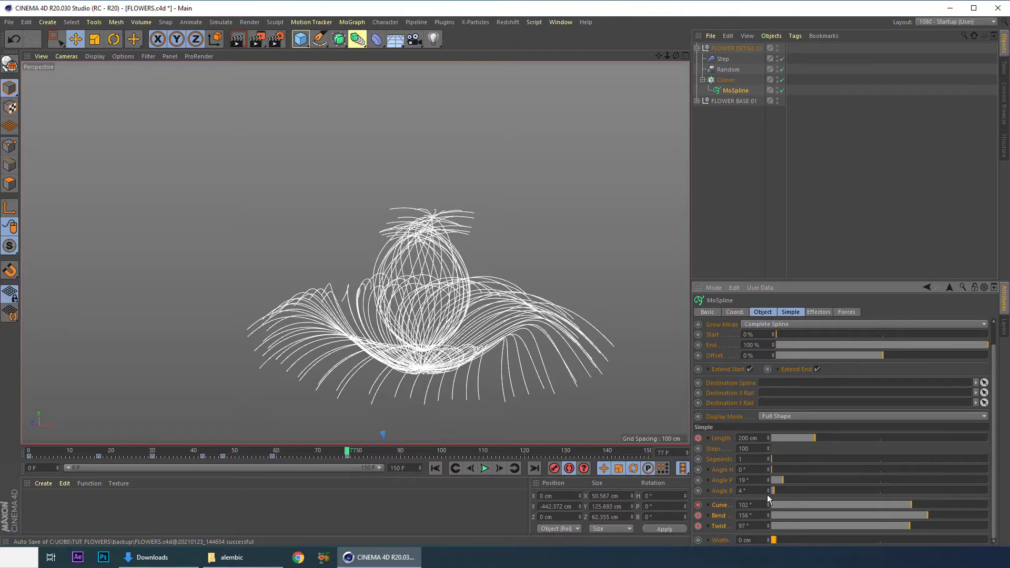
# Step: Replay from frame 35 and lower Curve from 102° to 91°
pyautogui.moveTo(348, 452); pyautogui.dragTo(174, 453)
pyautogui.click(483, 472)
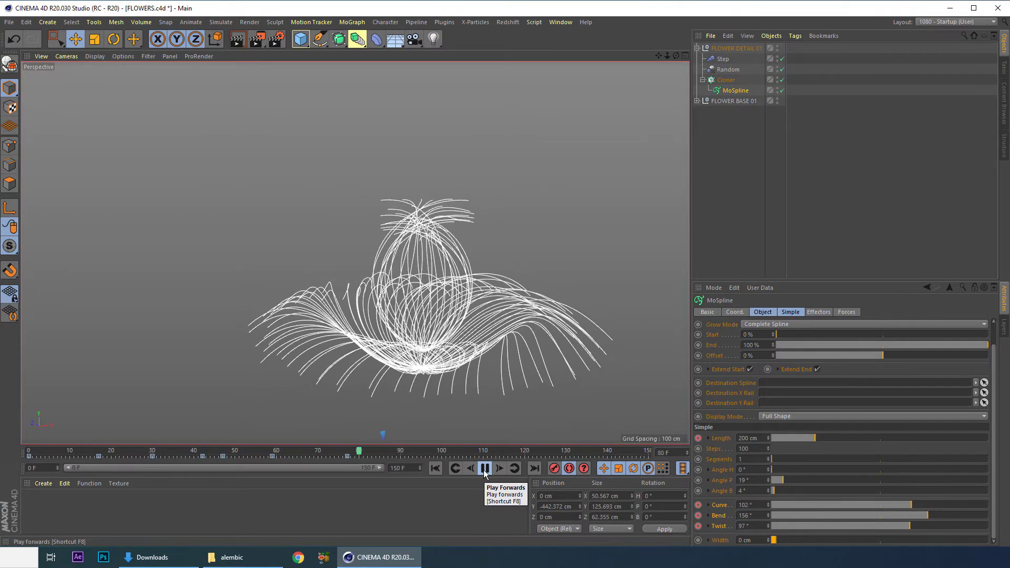
pyautogui.click(484, 471)
pyautogui.moveTo(892, 502); pyautogui.dragTo(917, 504)
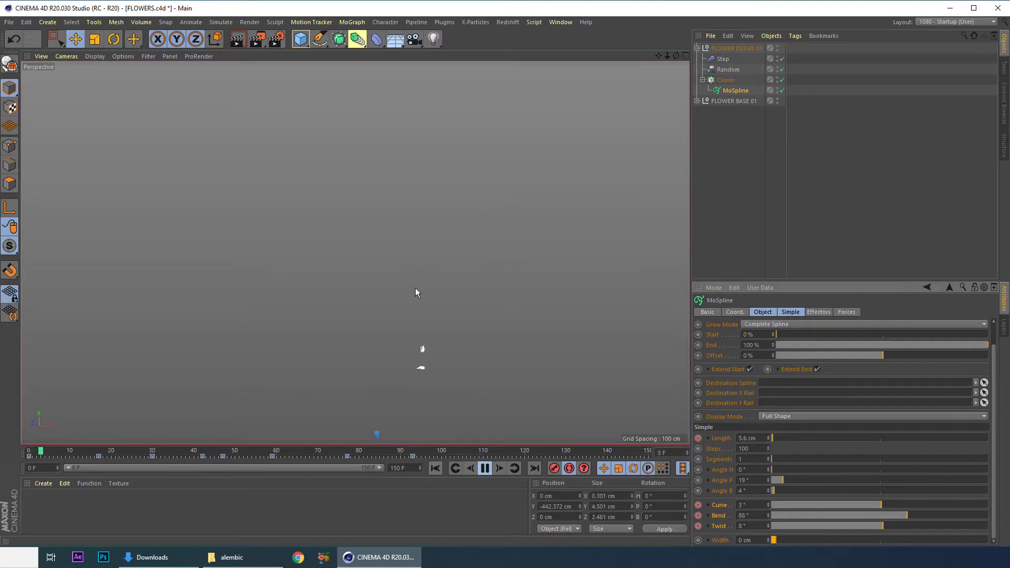
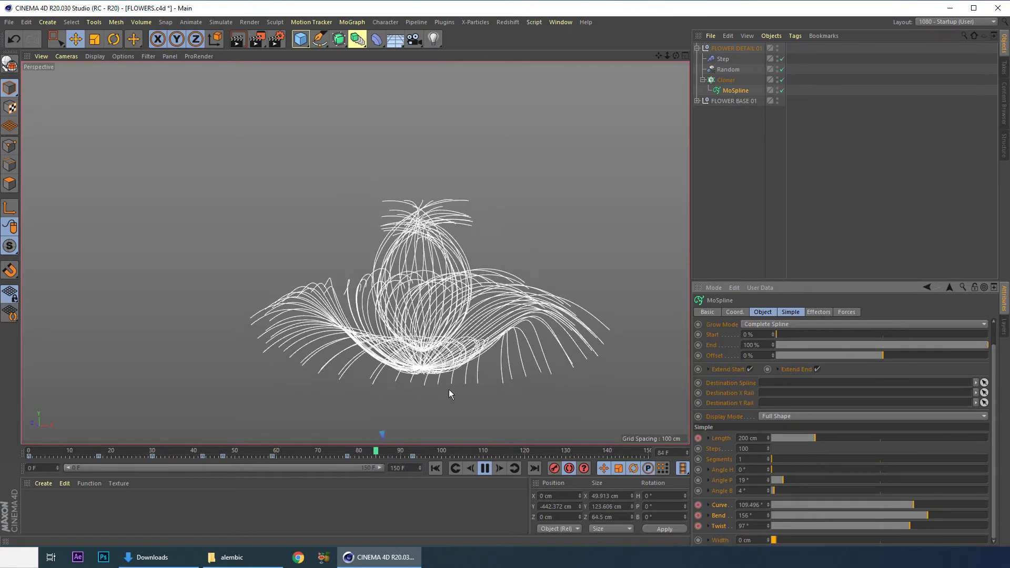
# Step: Lower the MoSpline's Curve from 121° to 84° and replay the strands from frame 53
pyautogui.click(485, 468)
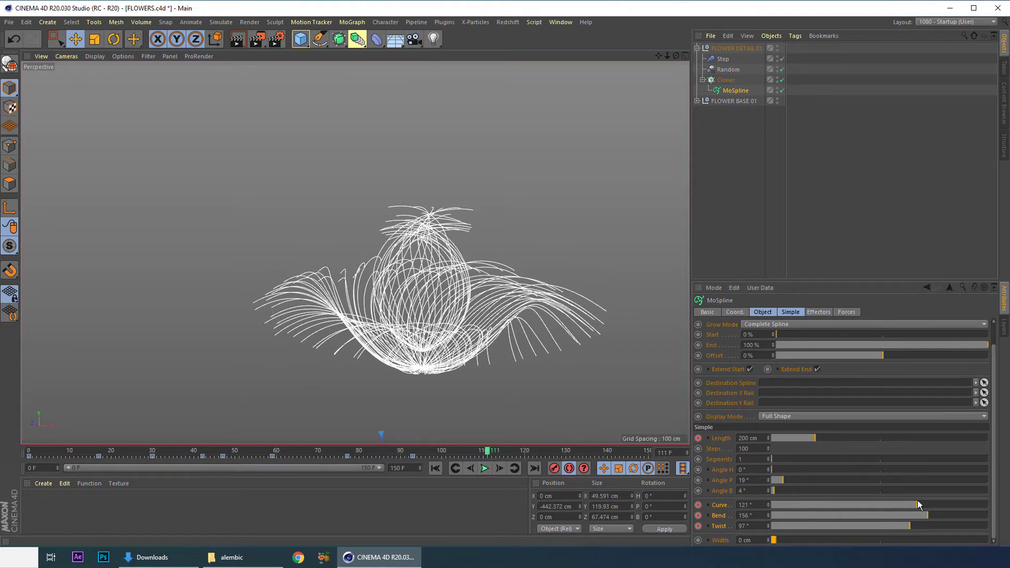
pyautogui.moveTo(915, 506); pyautogui.dragTo(906, 504)
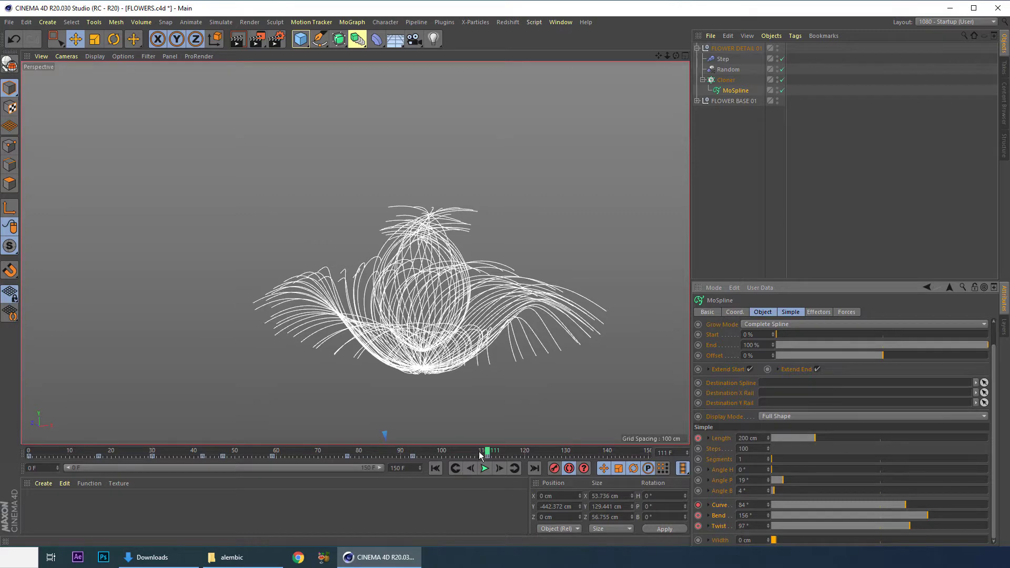
pyautogui.moveTo(480, 456); pyautogui.dragTo(248, 452)
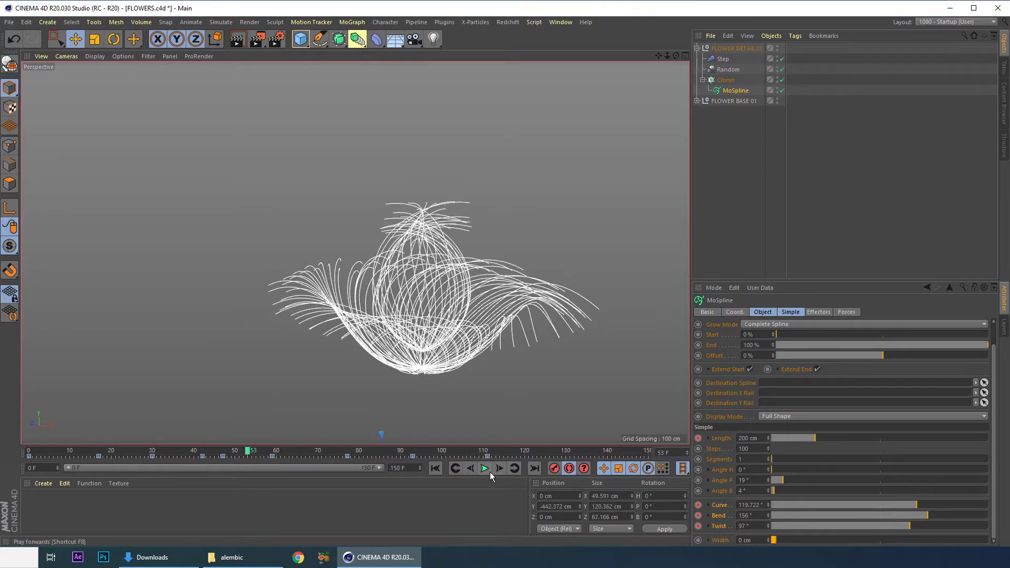
pyautogui.click(489, 472)
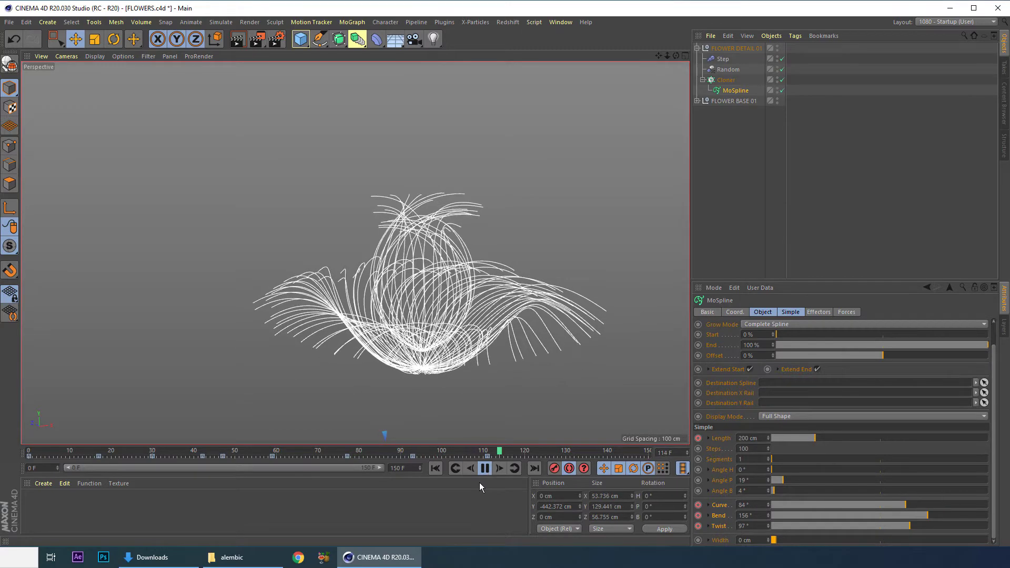
pyautogui.click(485, 468)
# Step: Raise the Curve to 90° and review the strand animation again from frame 103
pyautogui.moveTo(905, 506); pyautogui.dragTo(908, 506)
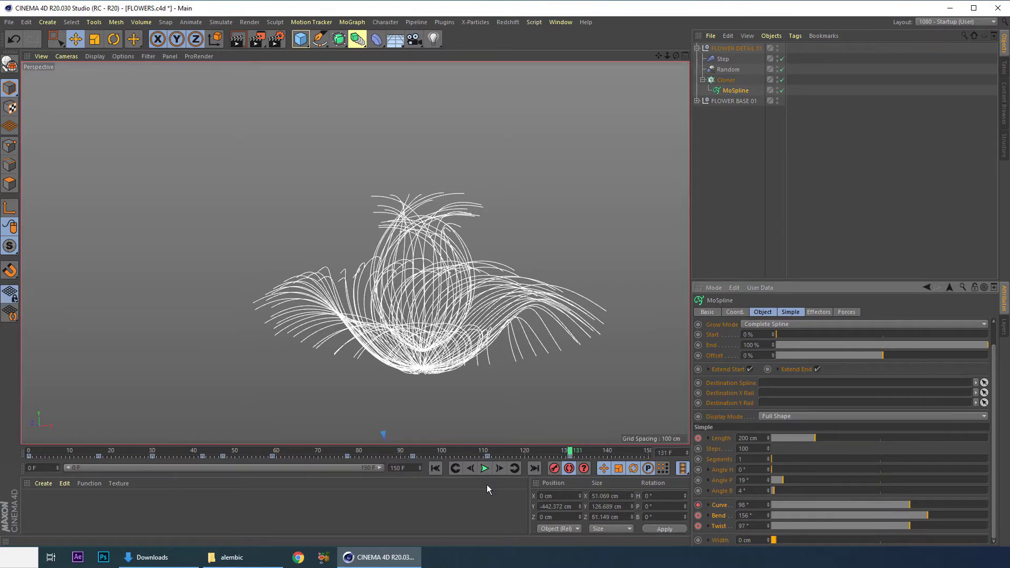
pyautogui.click(449, 452)
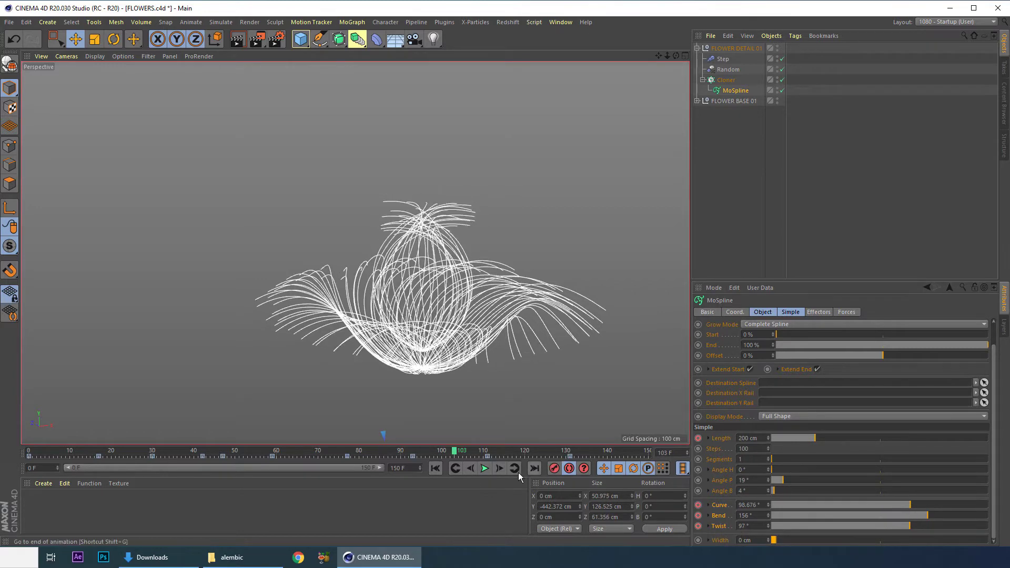
pyautogui.click(485, 469)
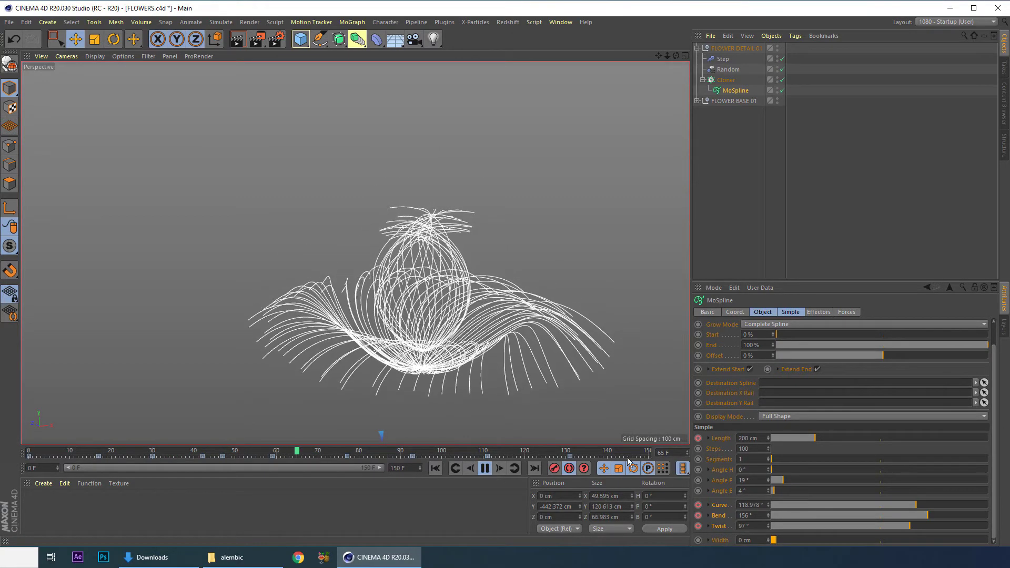
pyautogui.click(485, 467)
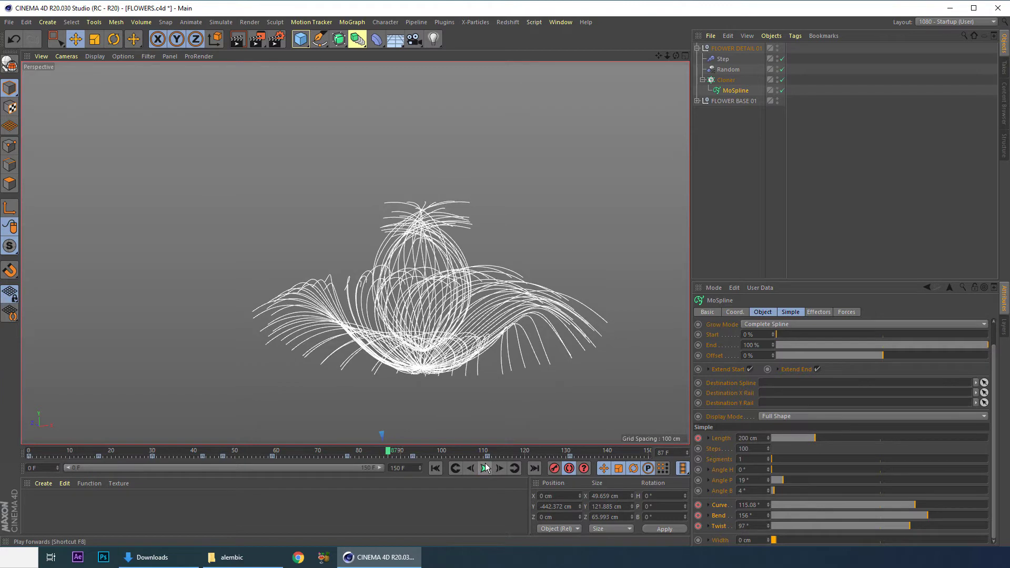
# Step: Add a Volume Builder through Commander and place FLOWER BASE 01 inside it
pyautogui.click(722, 101)
pyautogui.click(698, 48)
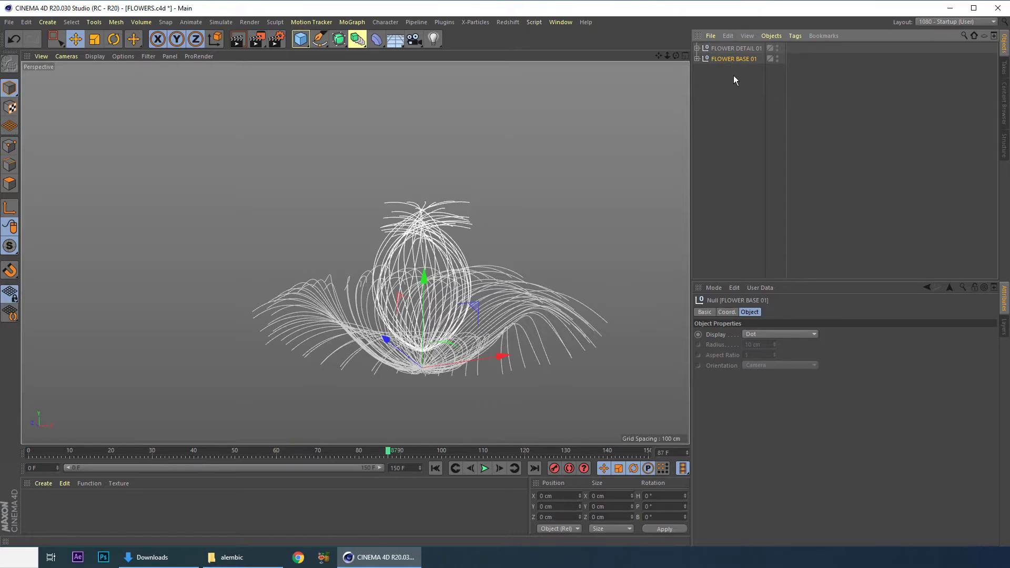
pyautogui.hotkey('shift', 'c')
pyautogui.write('VL')
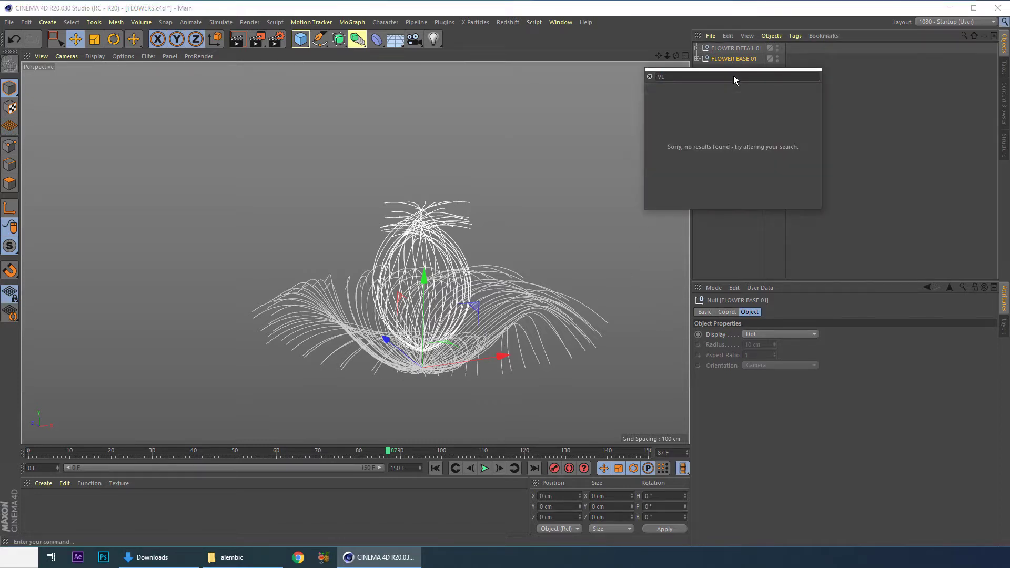
pyautogui.write('O')
pyautogui.press('BackSpace')
pyautogui.press('BackSpace')
pyautogui.write('OLUME')
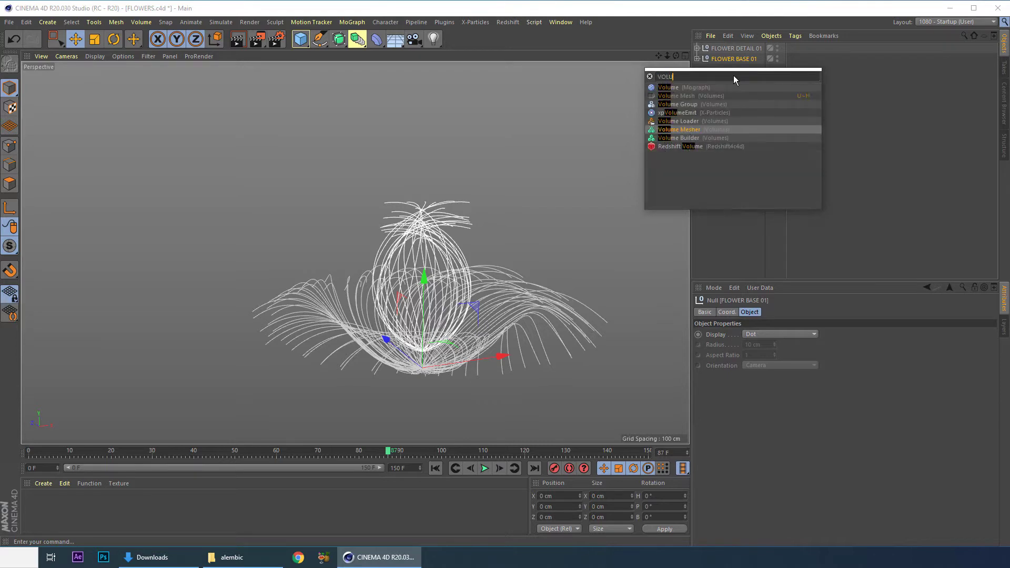
pyautogui.click(674, 138)
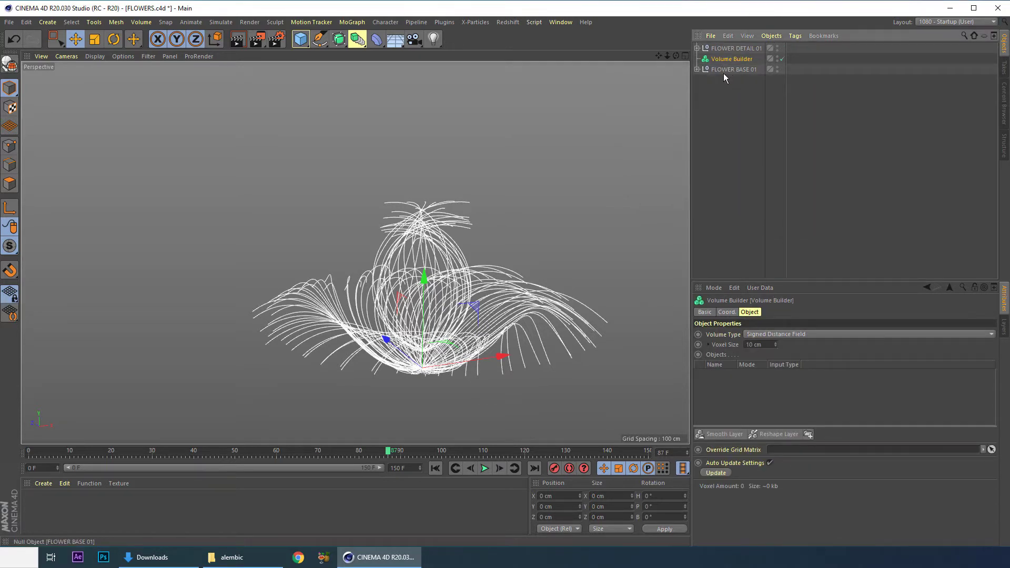
pyautogui.moveTo(725, 60); pyautogui.dragTo(726, 60)
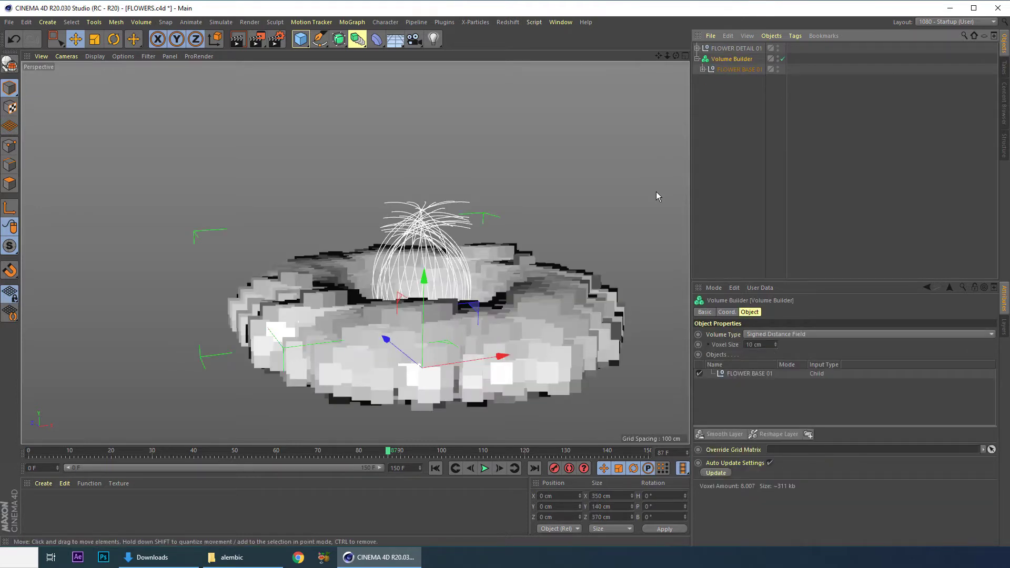
# Step: Set the Volume Builder's Voxel Size to 2 cm and inspect the voxelised base
pyautogui.click(757, 344)
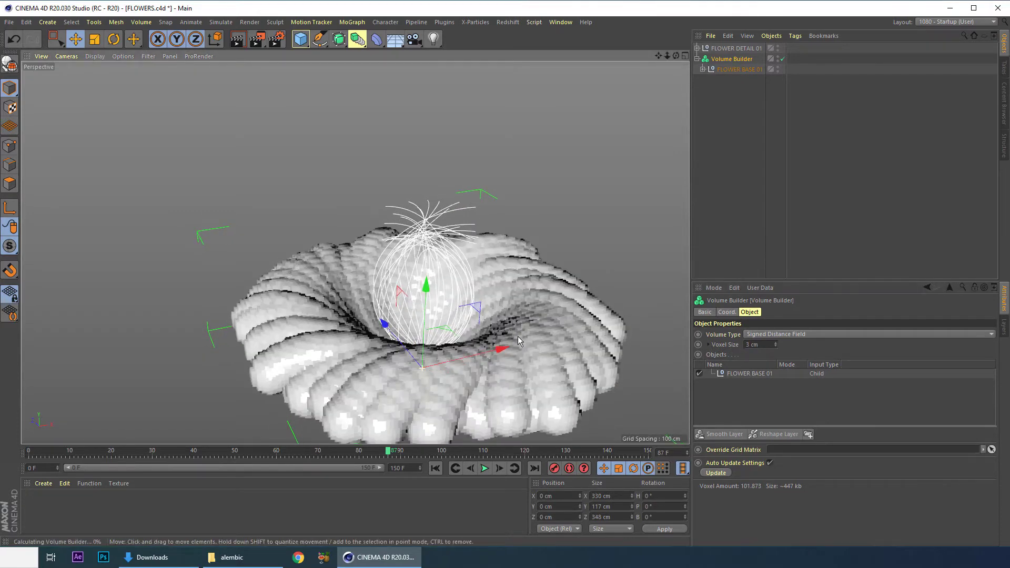
pyautogui.keyDown('alt'); pyautogui.moveTo(518, 336); pyautogui.dragTo(485, 263); pyautogui.keyUp('alt')
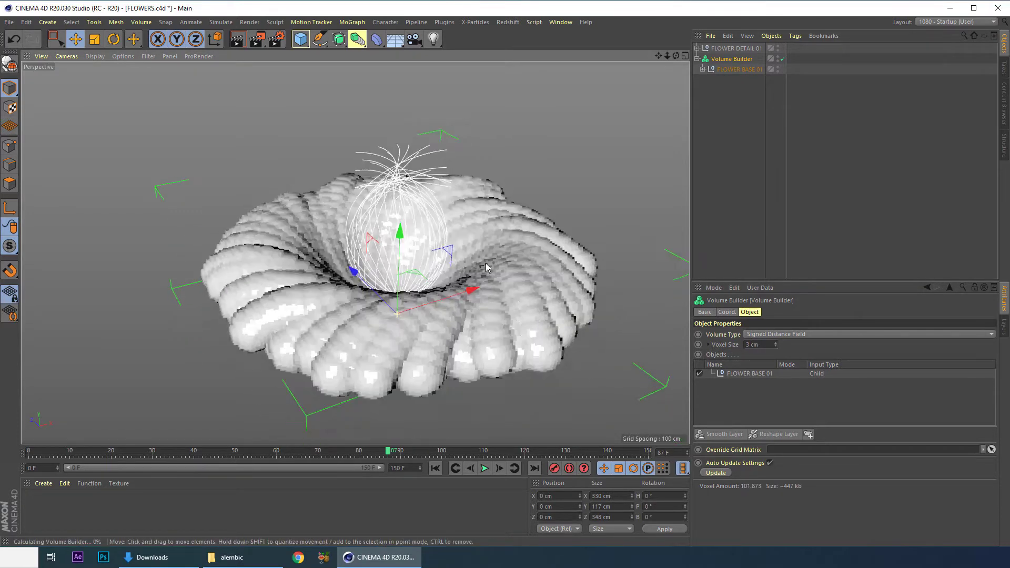
pyautogui.click(758, 345)
pyautogui.write('2')
pyautogui.press('Return')
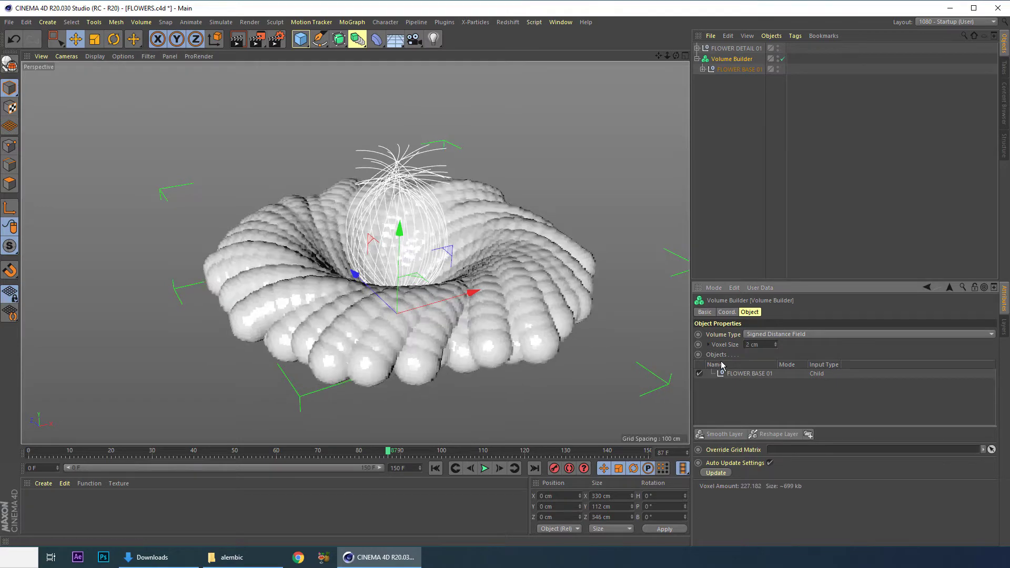
pyautogui.keyDown('alt'); pyautogui.moveTo(481, 274); pyautogui.dragTo(463, 301); pyautogui.keyUp('alt')
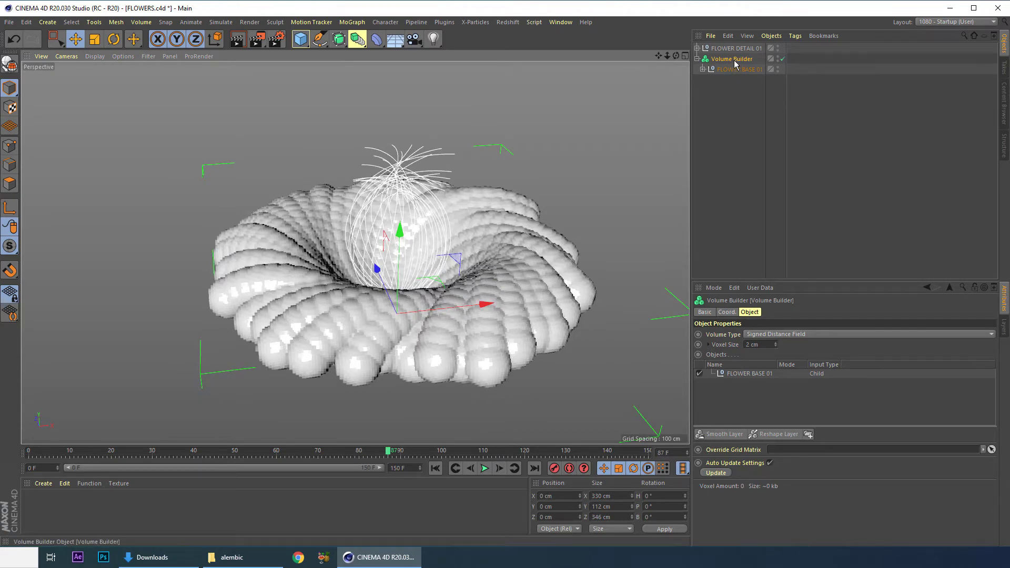
# Step: Add a Volume Mesher via Commander and nest the Volume Builder inside it
pyautogui.hotkey('shift', 'c')
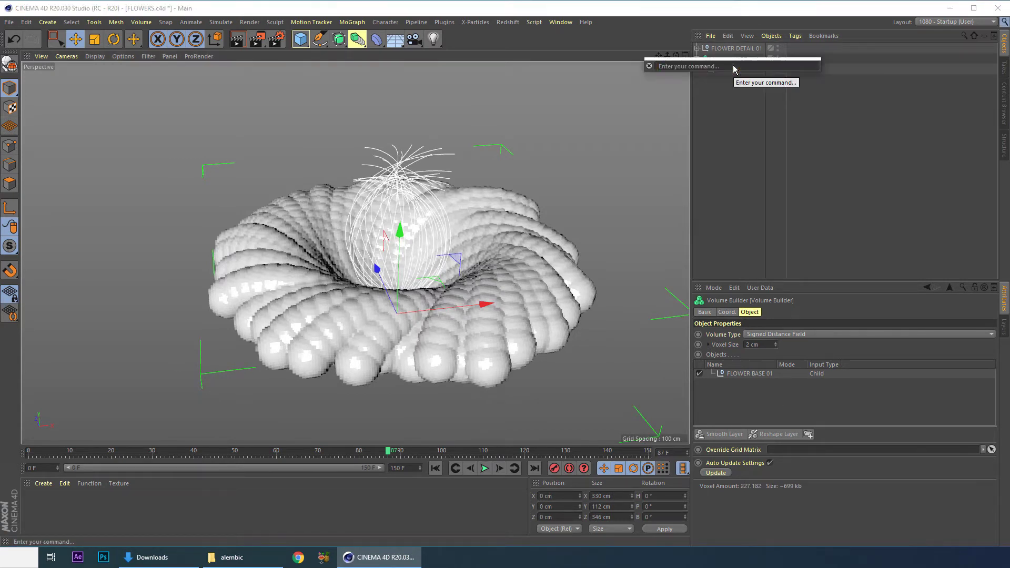
pyautogui.write('VOLUME')
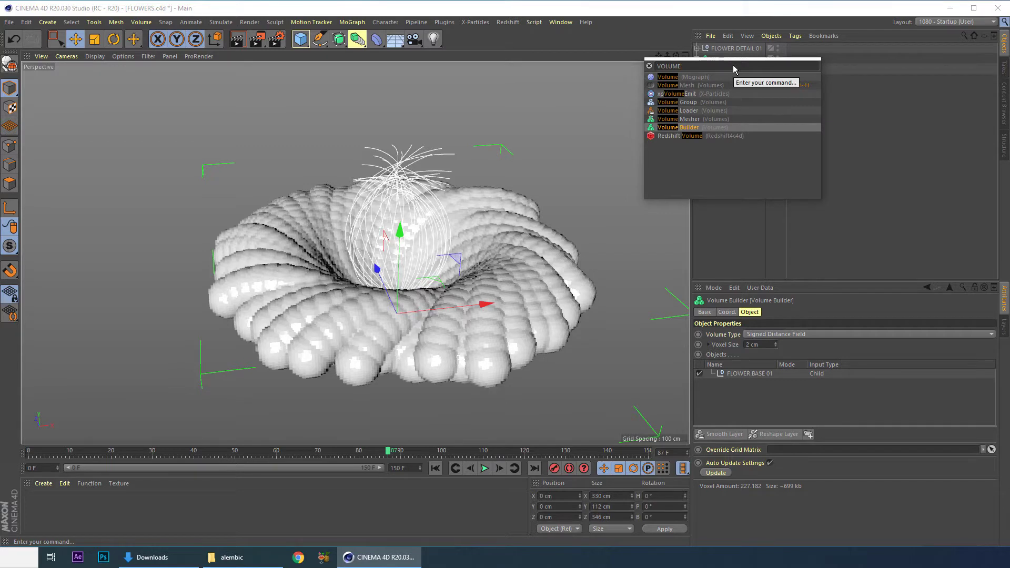
pyautogui.click(678, 119)
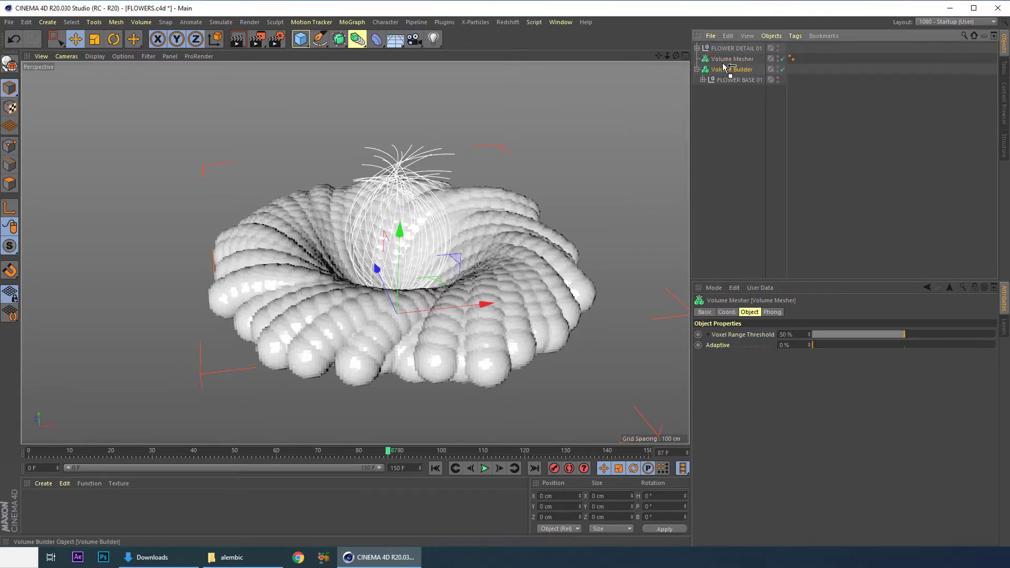
pyautogui.moveTo(724, 64); pyautogui.dragTo(724, 64)
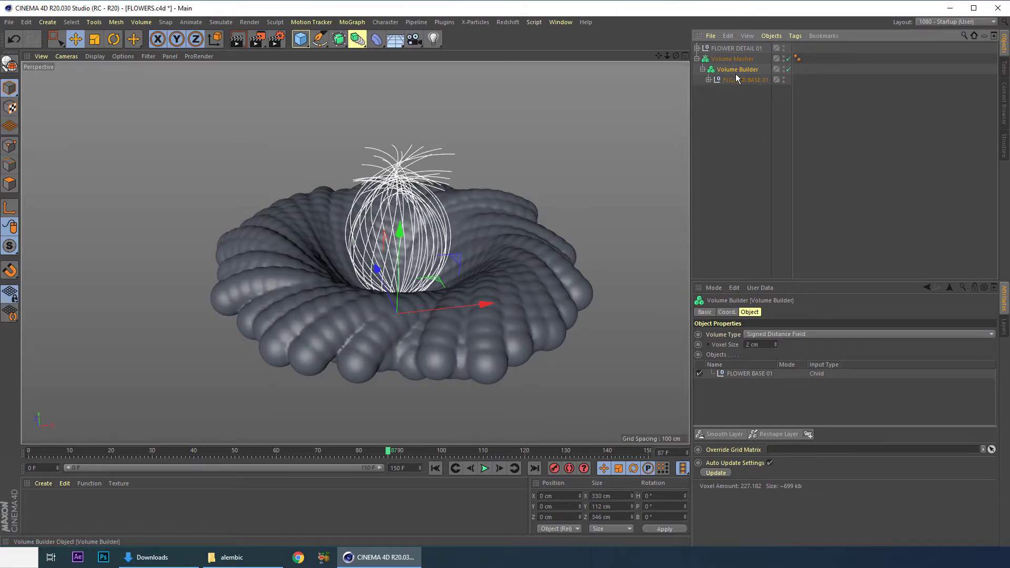
# Step: Add a Smooth Layer to the Volume Builder and inspect the smoothed base in wireframe
pyautogui.click(722, 435)
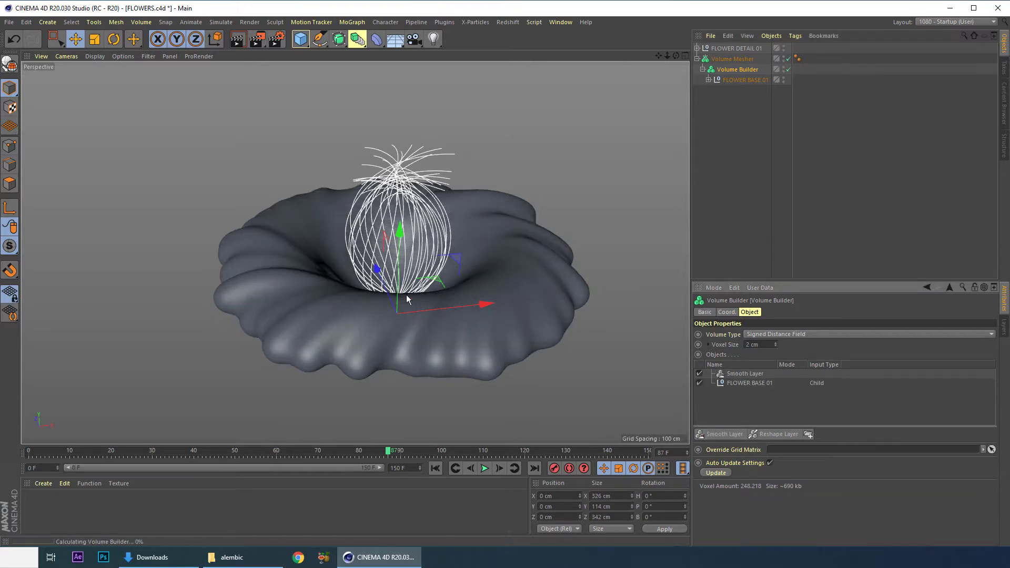
pyautogui.keyDown('alt'); pyautogui.moveTo(344, 294); pyautogui.dragTo(472, 323); pyautogui.keyUp('alt')
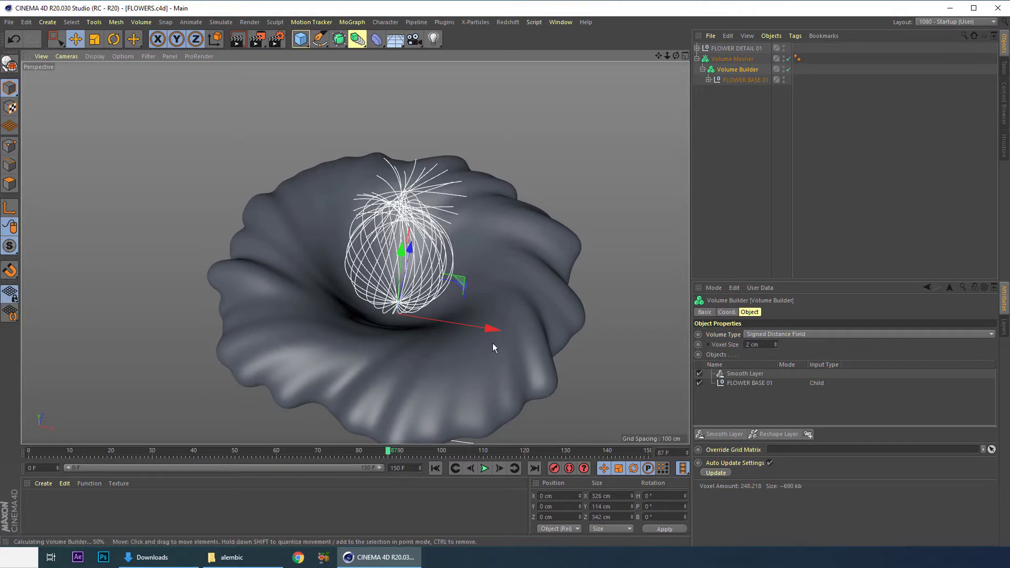
pyautogui.press('n')
pyautogui.press('b')
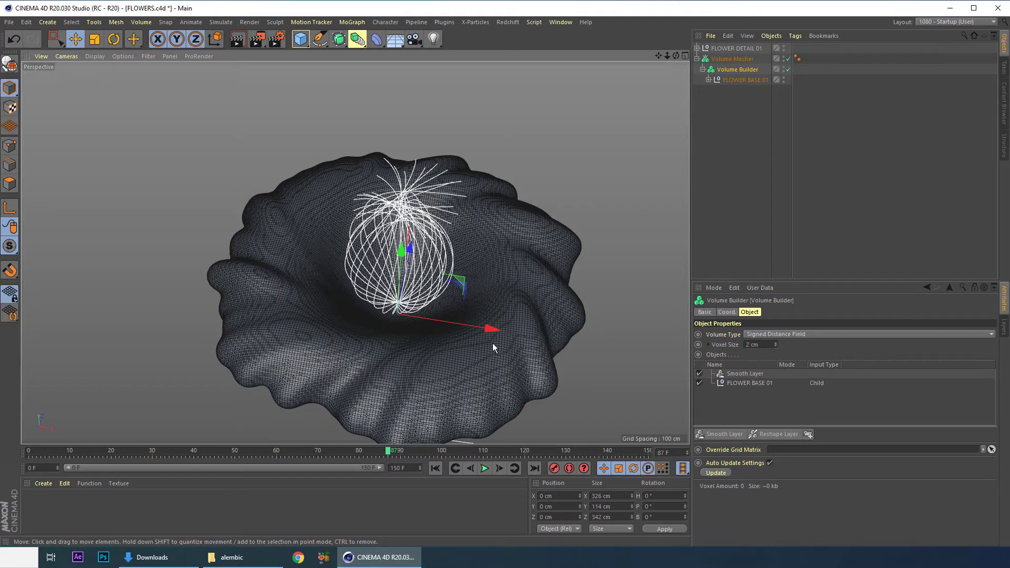
pyautogui.keyDown('alt'); pyautogui.moveTo(458, 338); pyautogui.dragTo(467, 303); pyautogui.keyUp('alt')
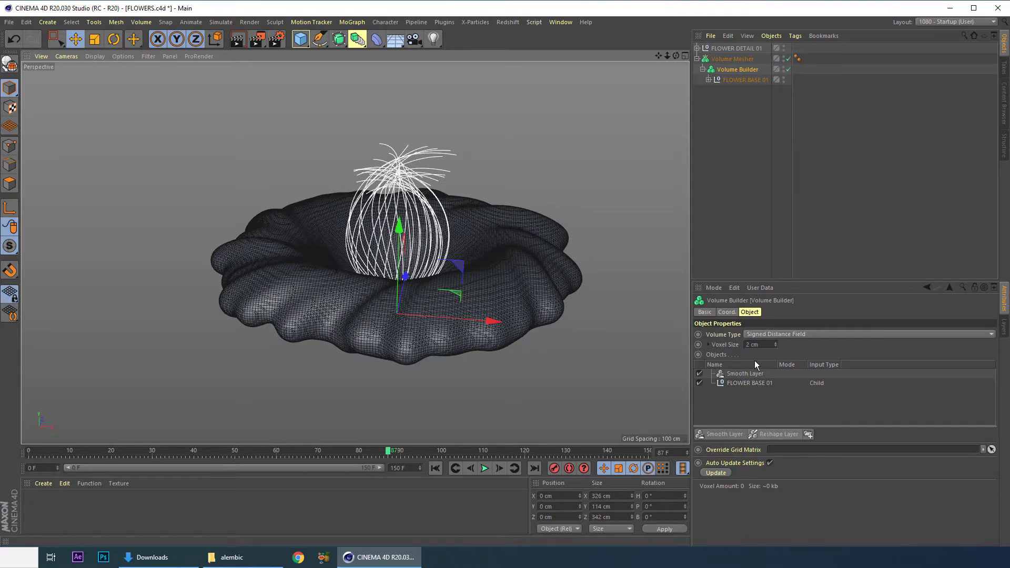
# Step: Add a Reshape Layer to the Volume Builder, trying Offset 0, 5, then -5 cm
pyautogui.click(772, 435)
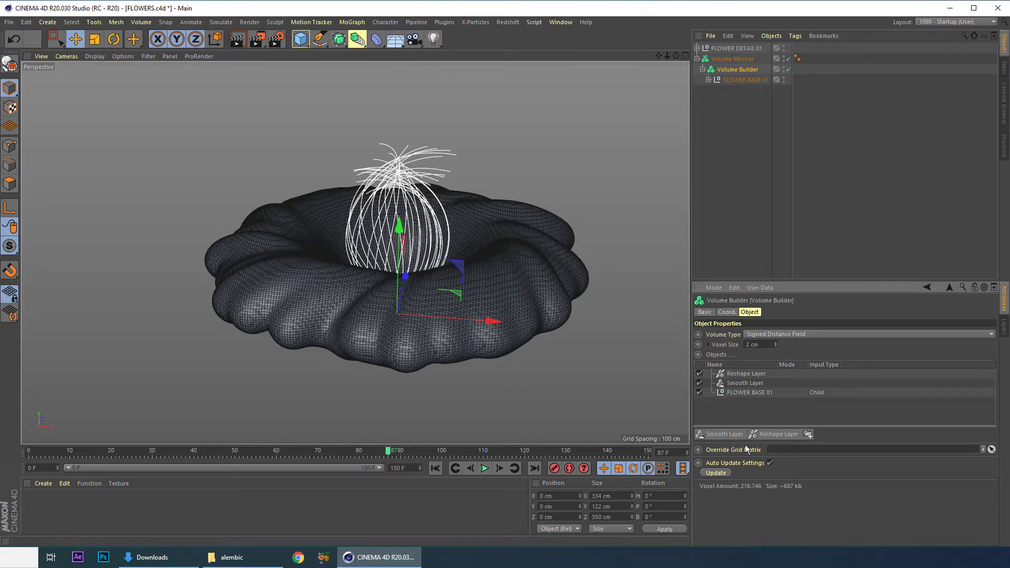
pyautogui.click(744, 375)
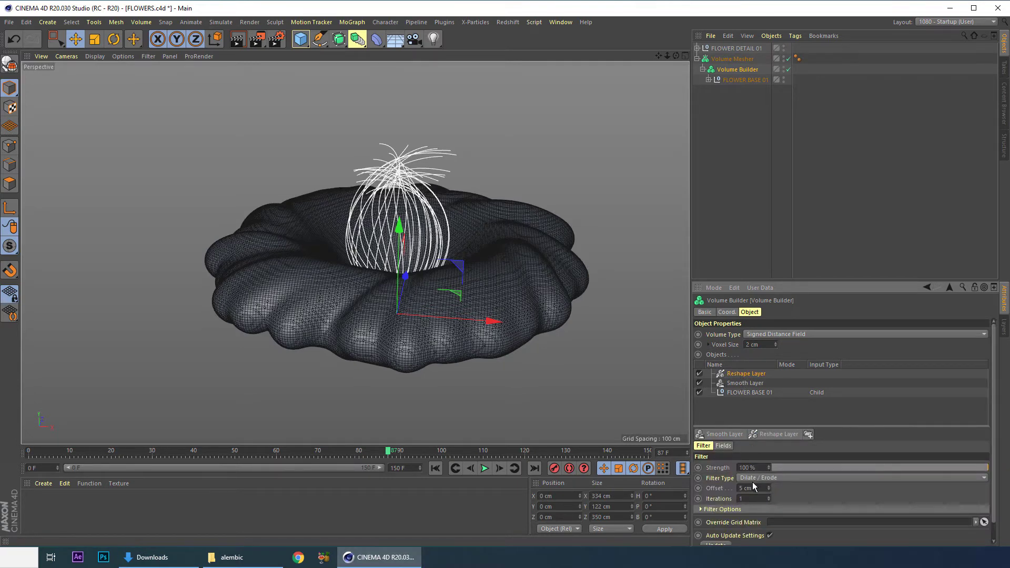
pyautogui.write('0')
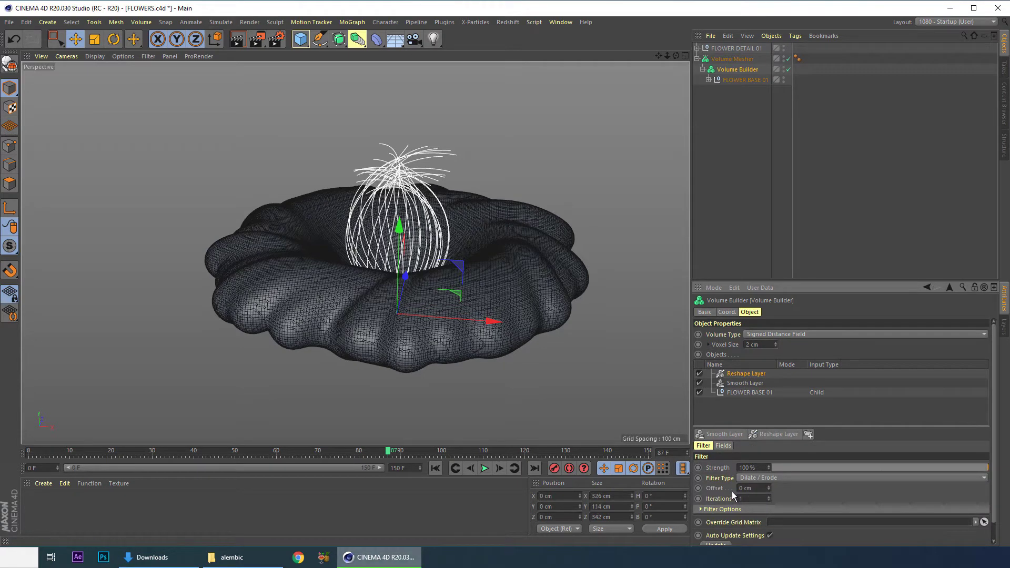
pyautogui.press('Return')
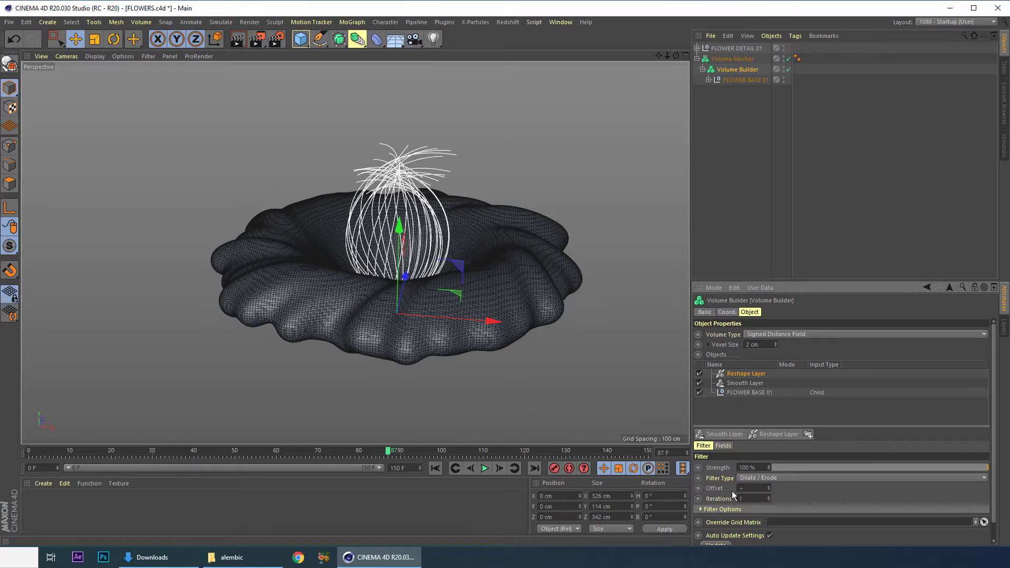
pyautogui.write('5')
pyautogui.press('Return')
pyautogui.write('-')
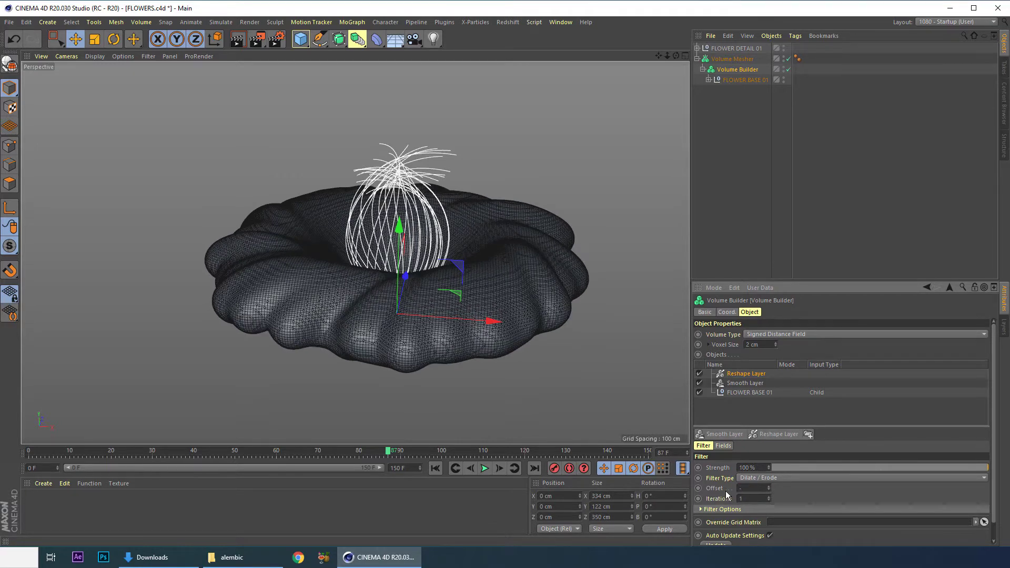
pyautogui.write('5')
pyautogui.press('Return')
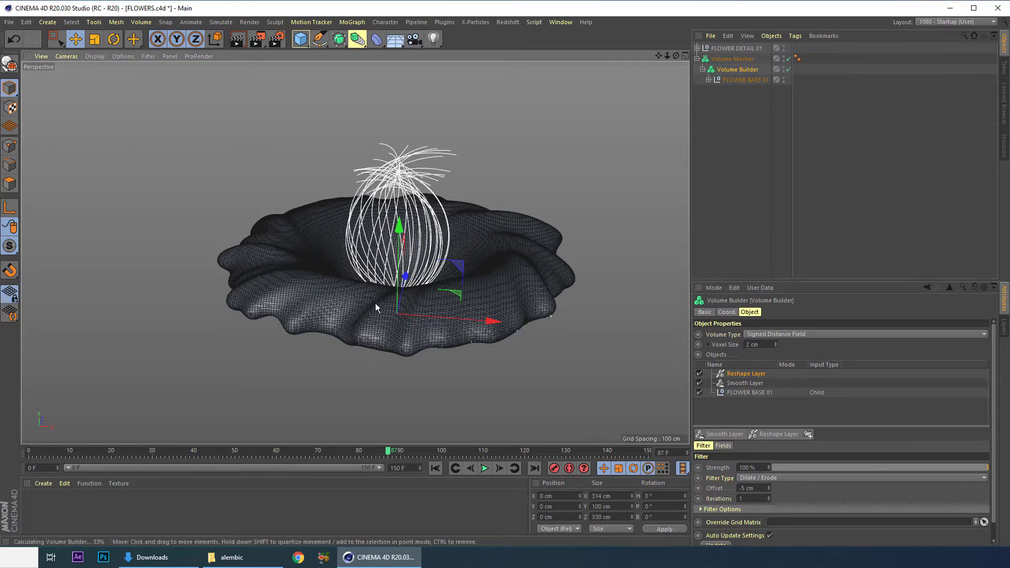
# Step: Thin the flower base further with a -8 cm Reshape offset
pyautogui.keyDown('alt'); pyautogui.moveTo(367, 317); pyautogui.dragTo(501, 418); pyautogui.keyUp('alt')
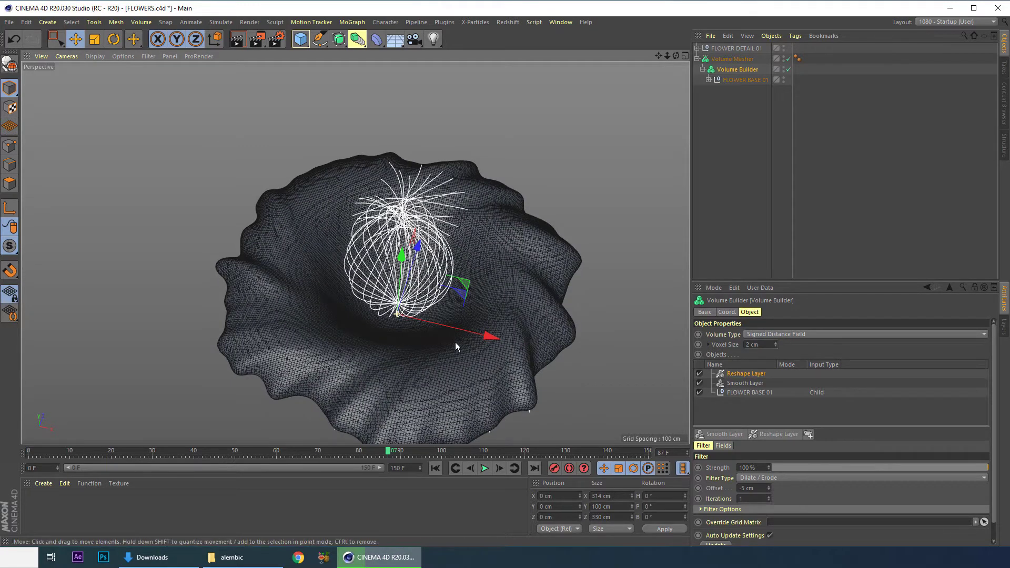
pyautogui.hotkey('ctrl', 'shift', 'z')
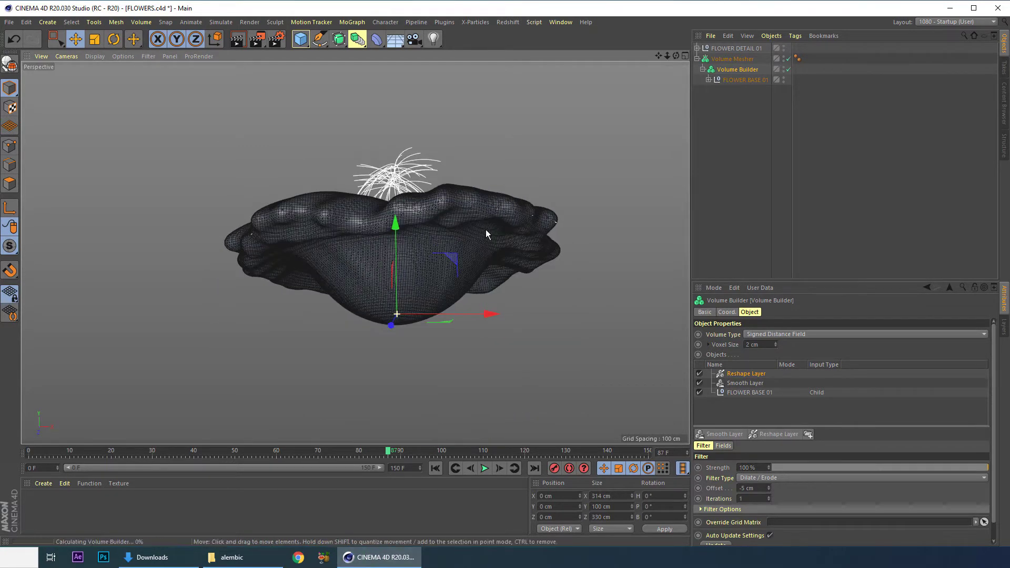
pyautogui.keyDown('alt'); pyautogui.moveTo(477, 265); pyautogui.dragTo(461, 308); pyautogui.keyUp('alt')
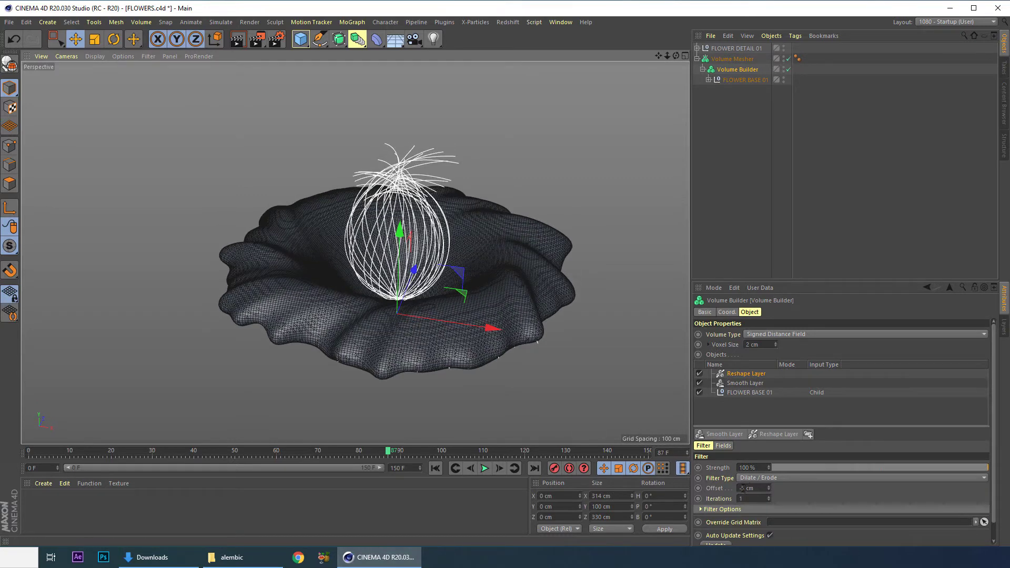
pyautogui.write('-8')
pyautogui.press('Return')
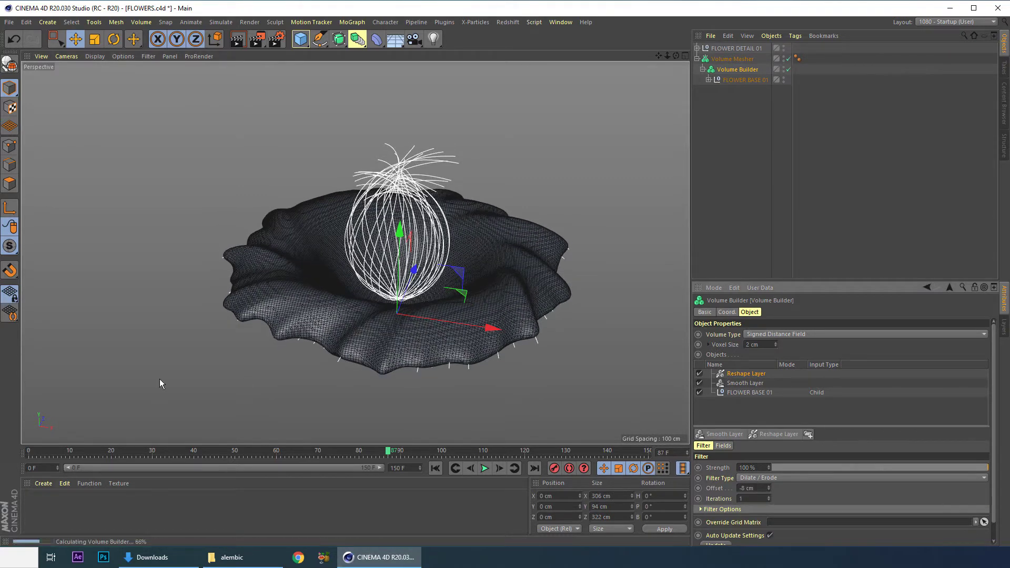
pyautogui.click(116, 453)
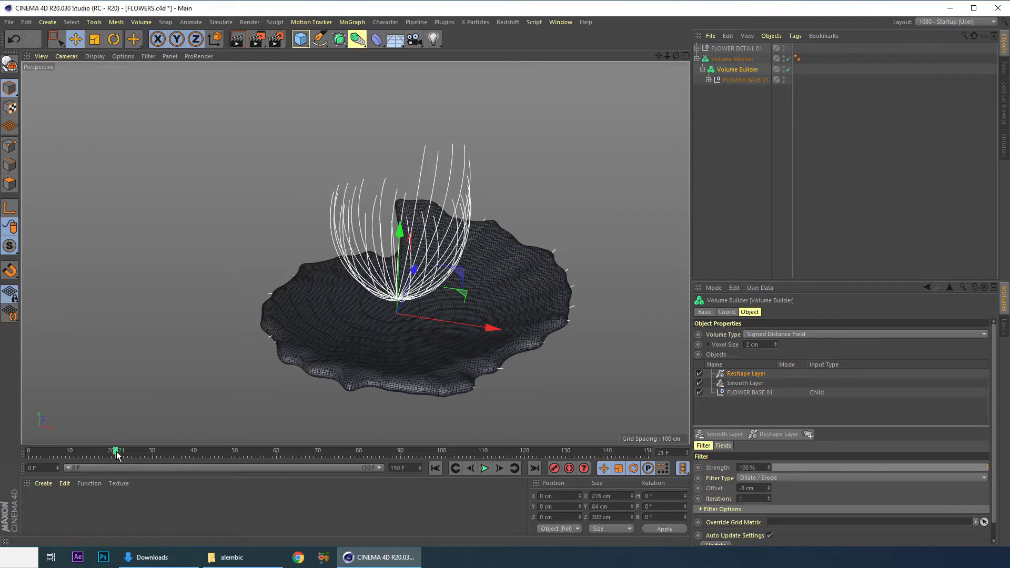
# Step: Scrub the animation, test a finer Voxel Size, then return it to 2 cm
pyautogui.moveTo(128, 454); pyautogui.dragTo(237, 445)
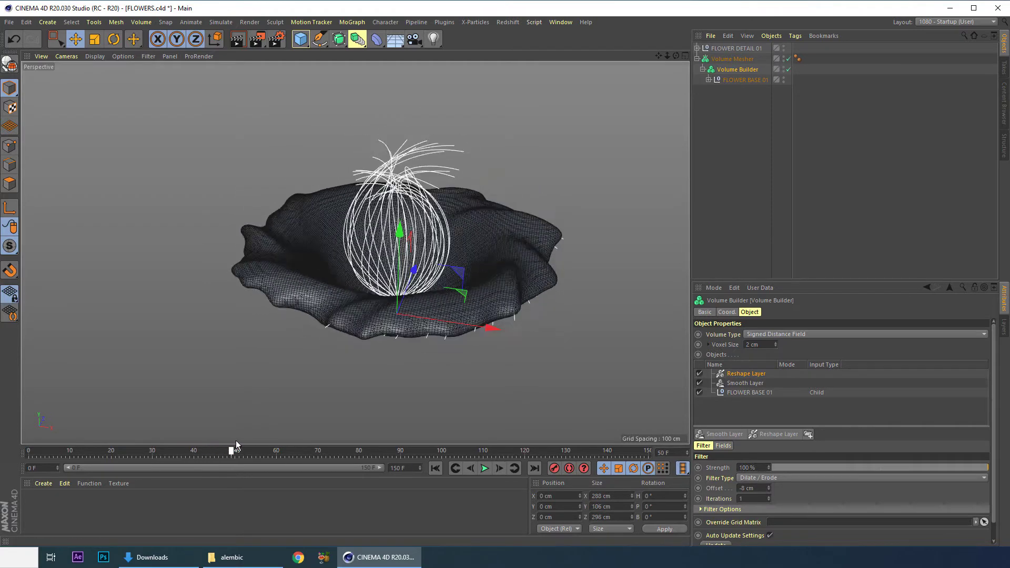
pyautogui.moveTo(42, 450); pyautogui.dragTo(165, 468)
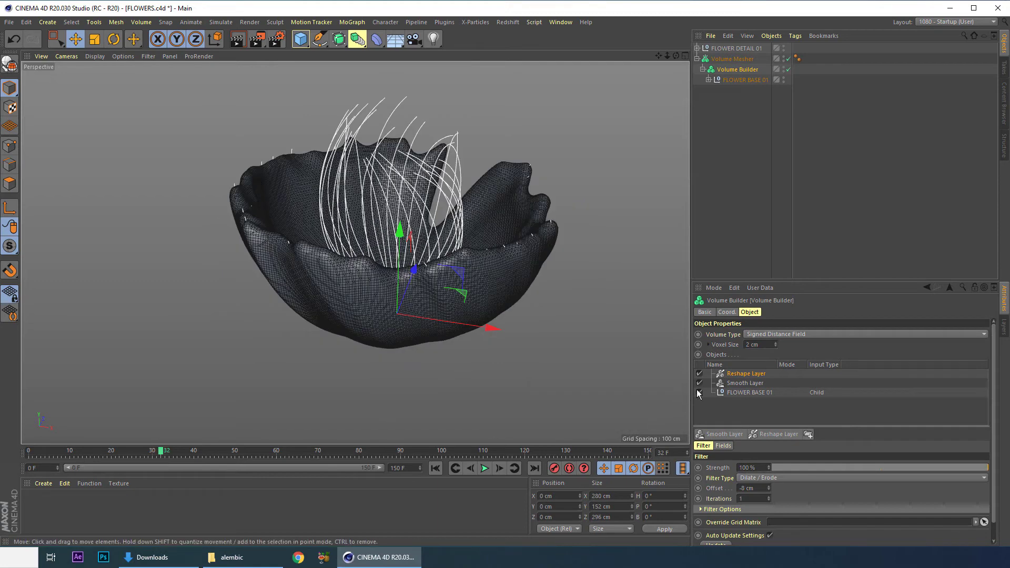
pyautogui.click(761, 344)
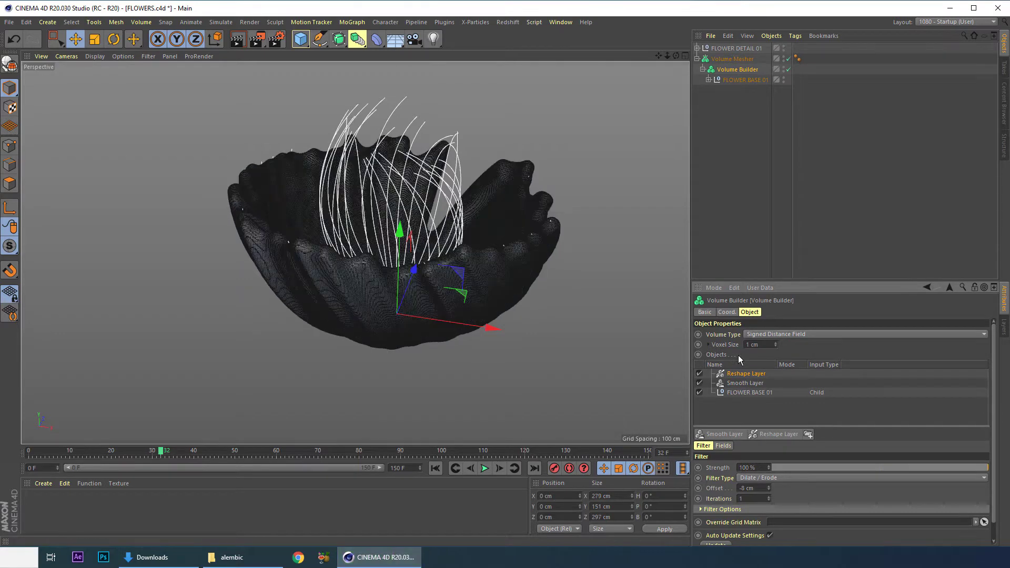
pyautogui.click(726, 374)
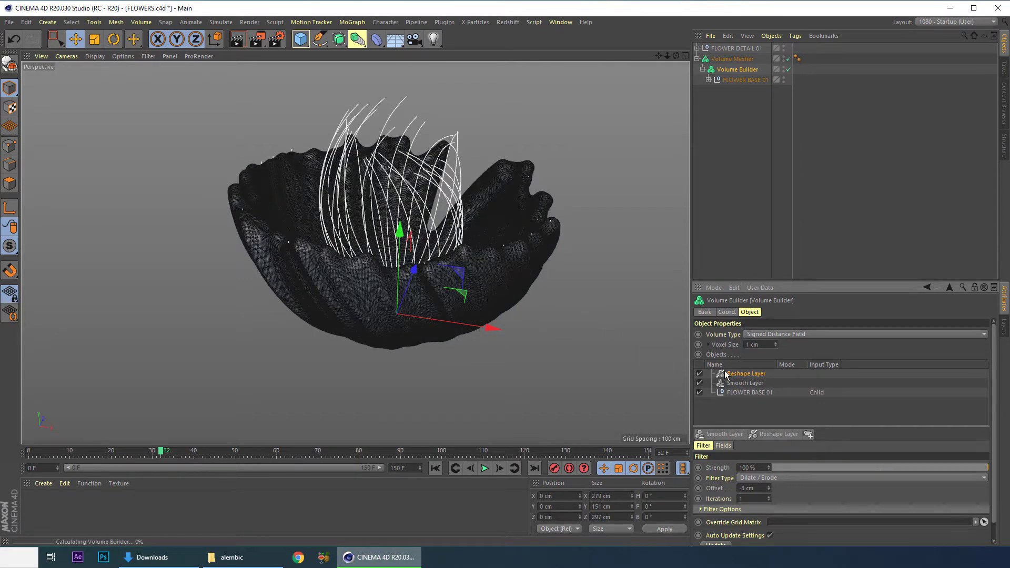
pyautogui.write('2')
pyautogui.press('Return')
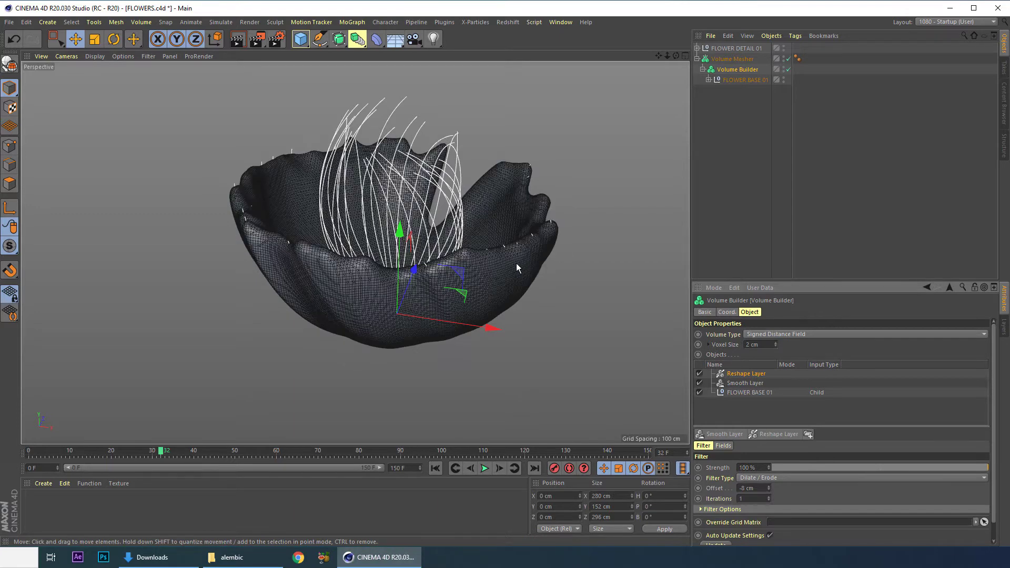
# Step: Check the bowl from above and the side, then save the scene as FLOWERS.c4d
pyautogui.keyDown('alt'); pyautogui.moveTo(394, 280); pyautogui.dragTo(395, 284); pyautogui.keyUp('alt')
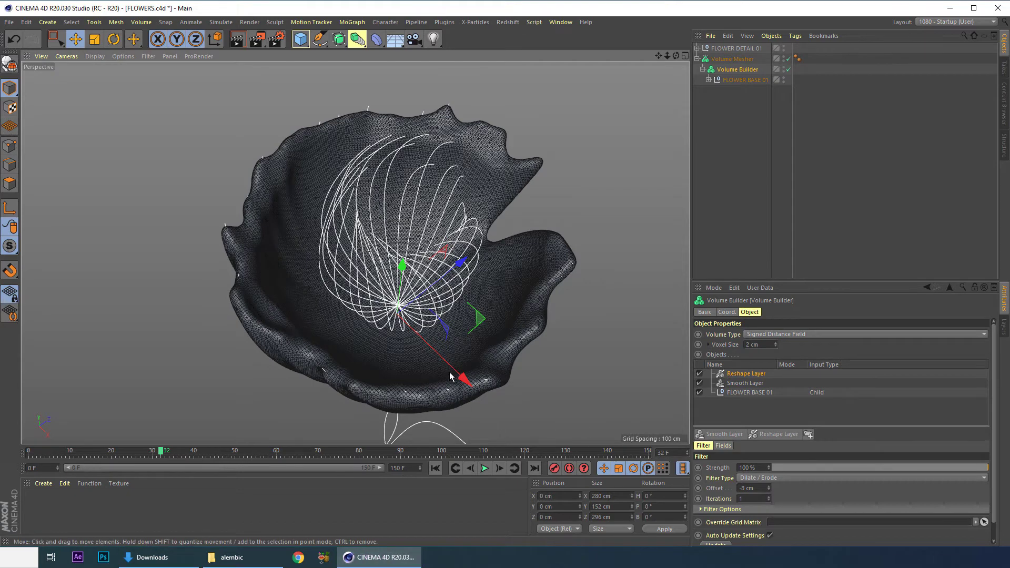
pyautogui.hotkey('ctrl', 'shift', 'z')
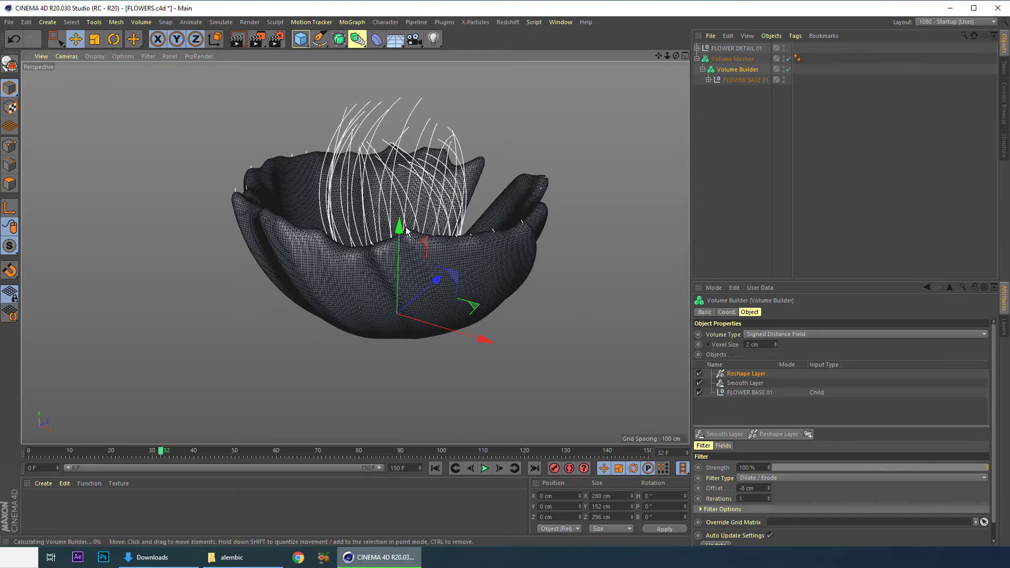
pyautogui.hotkey('ctrl', 'shift', 'y')
pyautogui.keyDown('alt'); pyautogui.moveTo(470, 312); pyautogui.dragTo(481, 284); pyautogui.keyUp('alt')
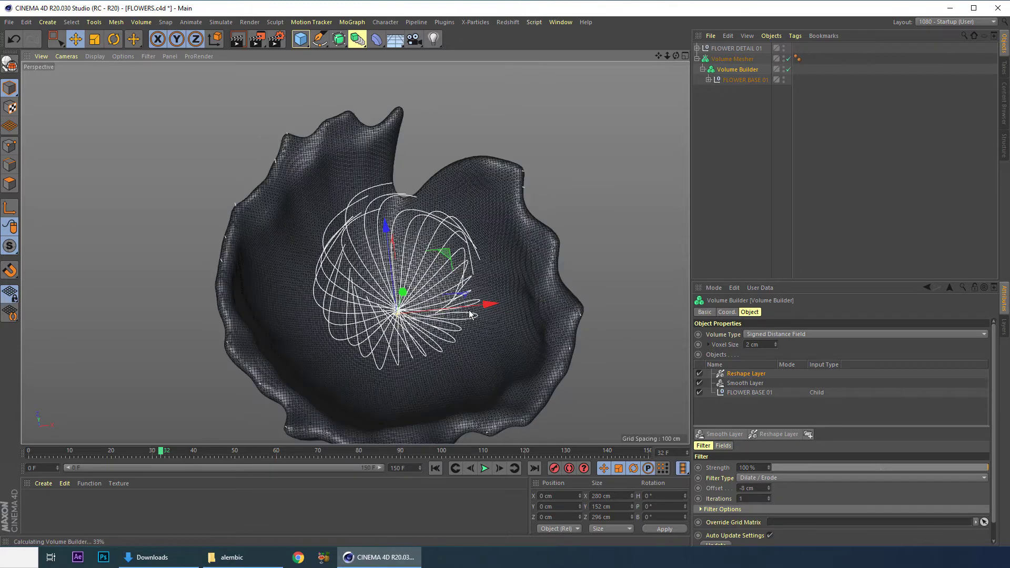
pyautogui.hotkey('ctrl', 'shift', 'z')
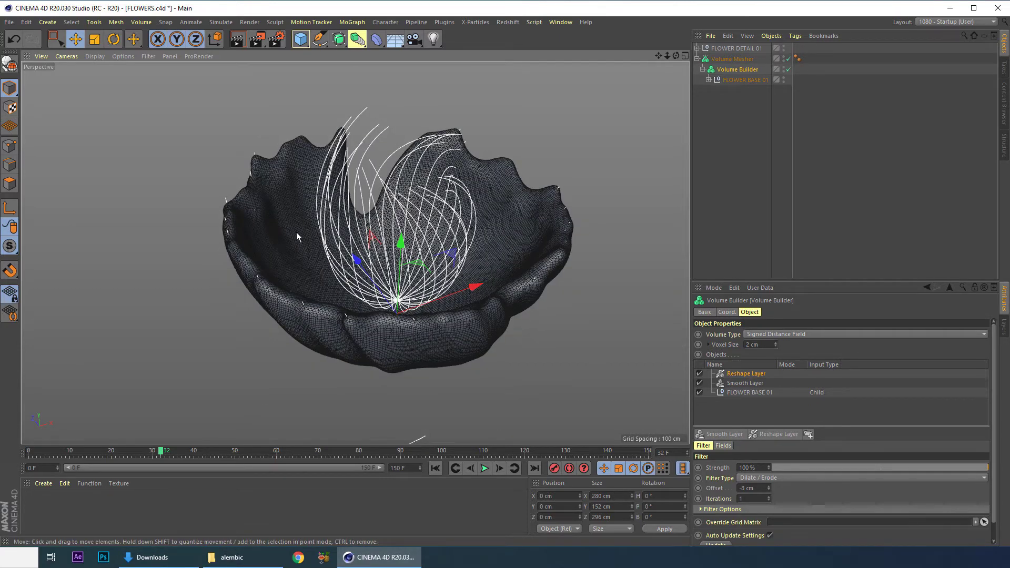
pyautogui.click(728, 59)
pyautogui.hotkey('ctrl', 's')
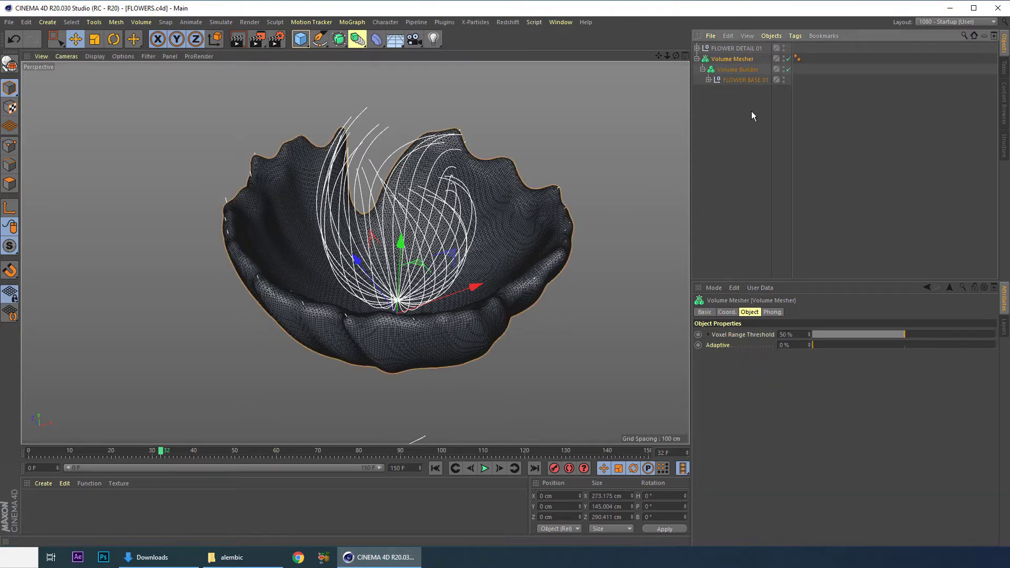
# Step: Bake the Volume Mesher as an Alembic file, Volume_Mesher.abc
pyautogui.rightClick(736, 61)
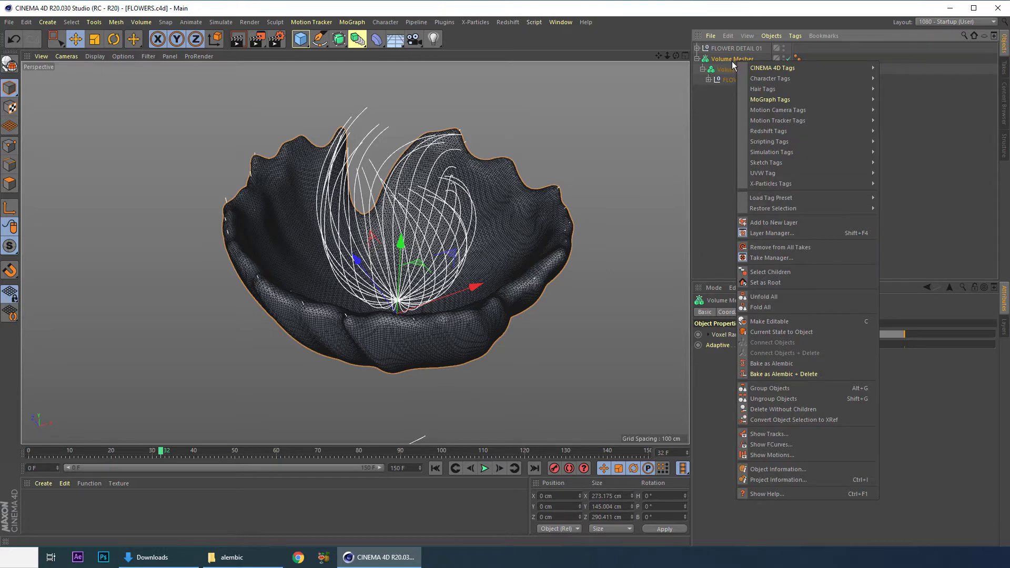
pyautogui.click(761, 364)
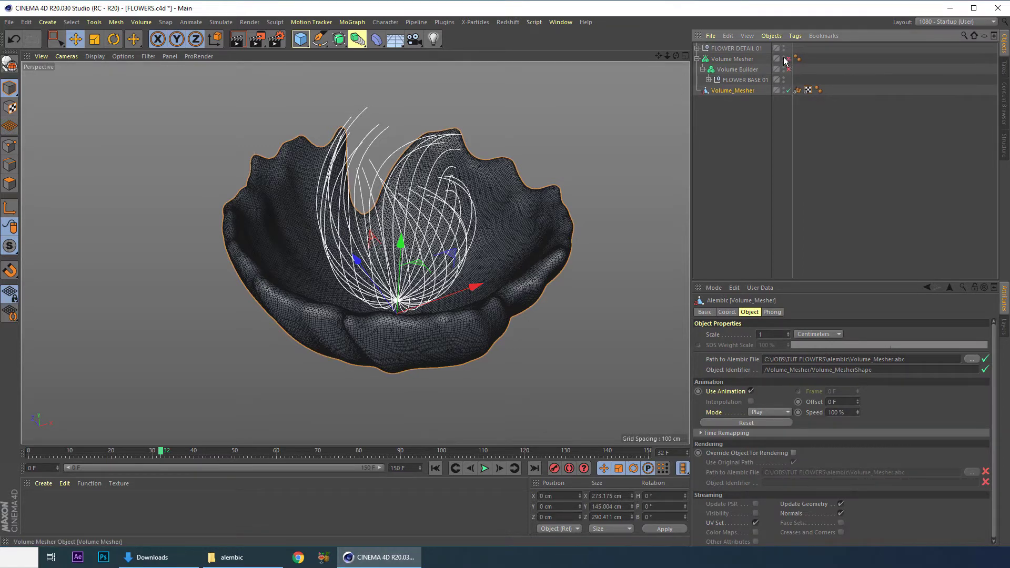
# Step: Collapse the Volume Mesher and play the baked Volume_Mesher animation from frame 0 to 90
pyautogui.click(698, 59)
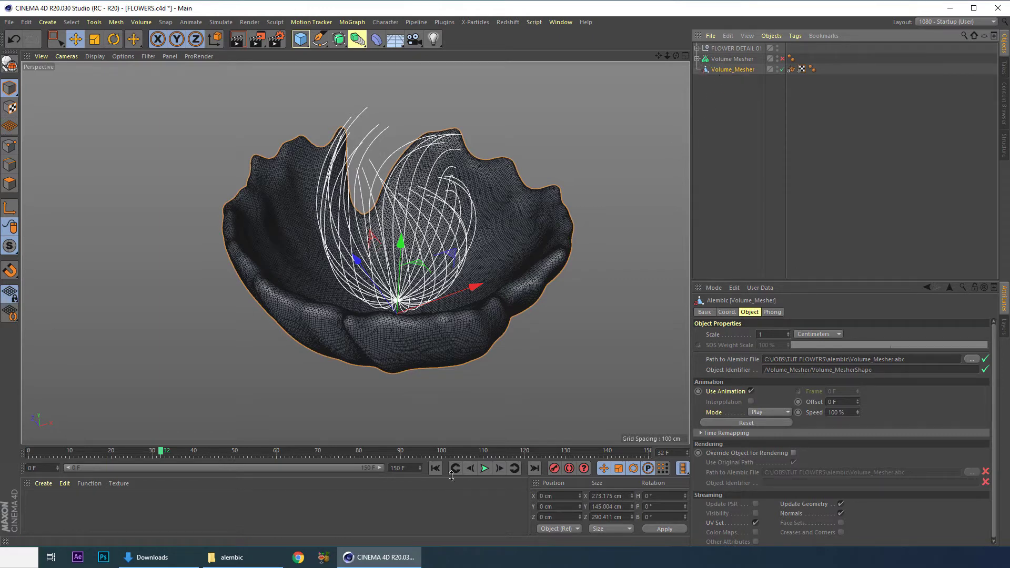
pyautogui.click(435, 468)
pyautogui.click(484, 468)
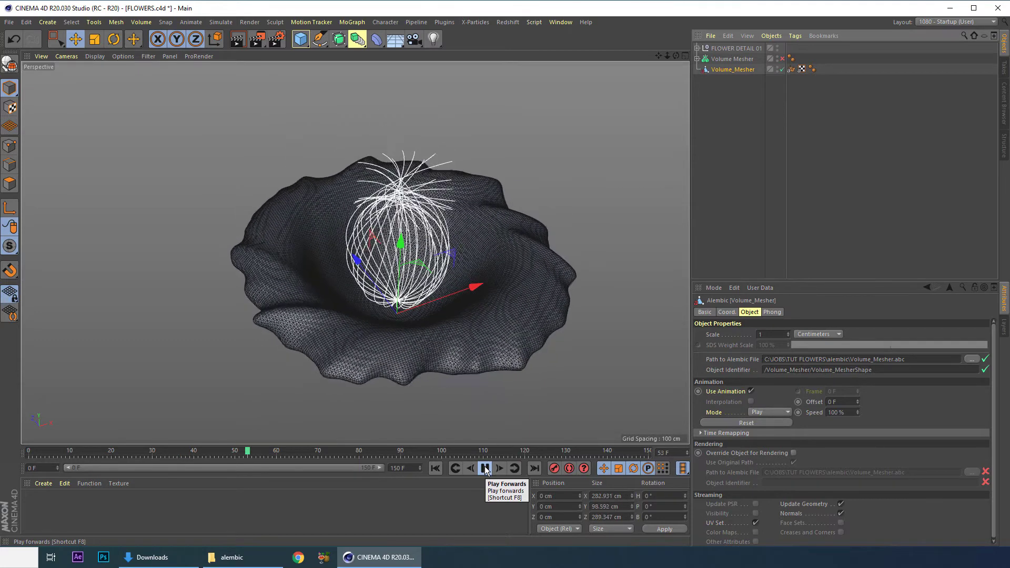
pyautogui.click(484, 468)
pyautogui.click(444, 418)
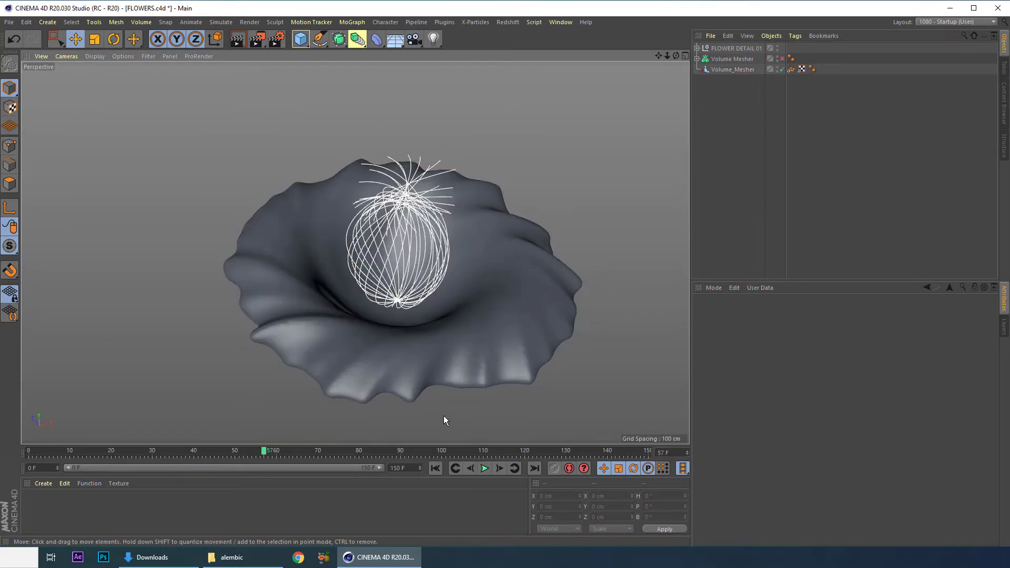
pyautogui.click(435, 469)
pyautogui.click(484, 468)
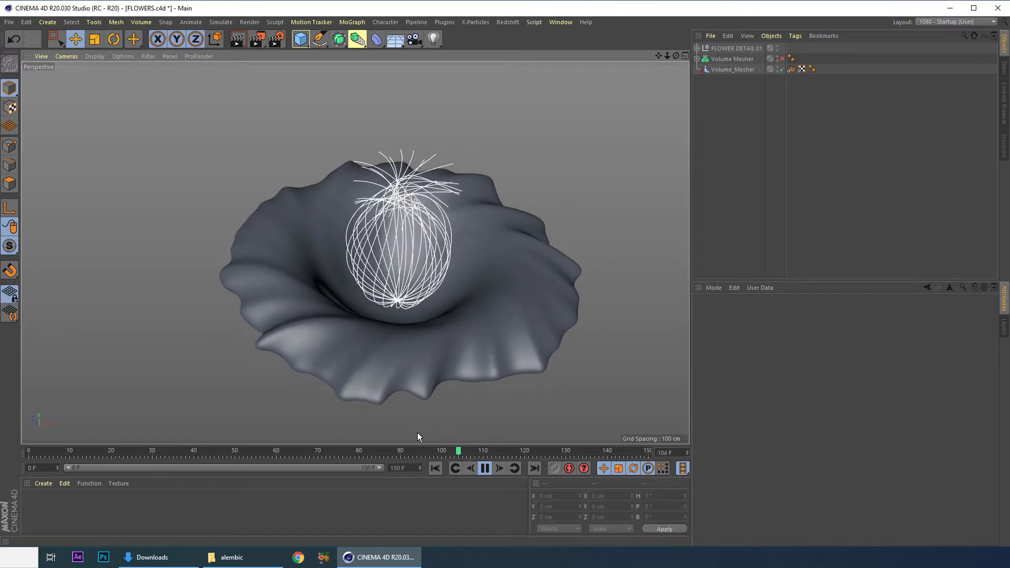
pyautogui.click(436, 469)
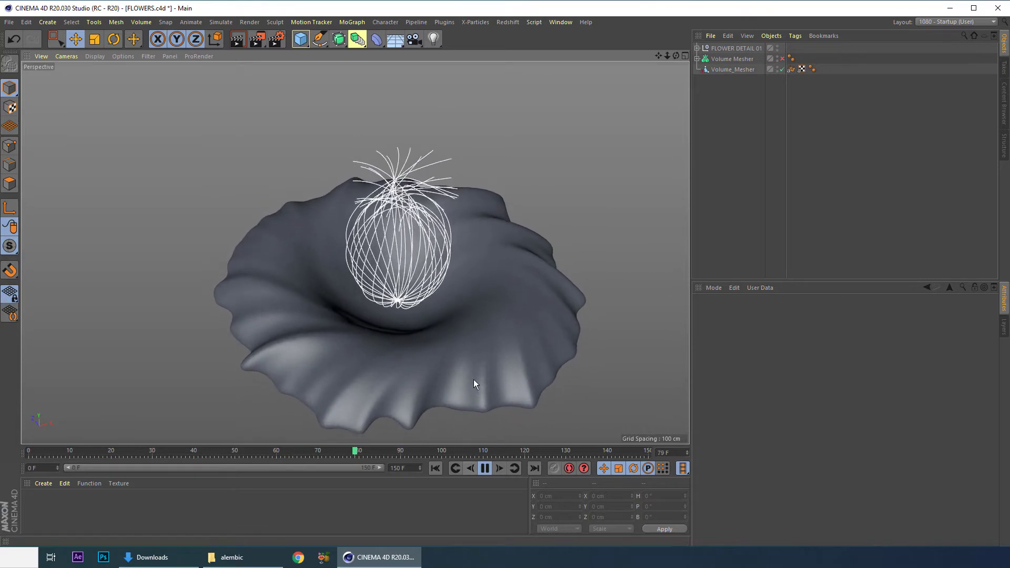
pyautogui.press('space')
pyautogui.scroll(10, 417, 345)
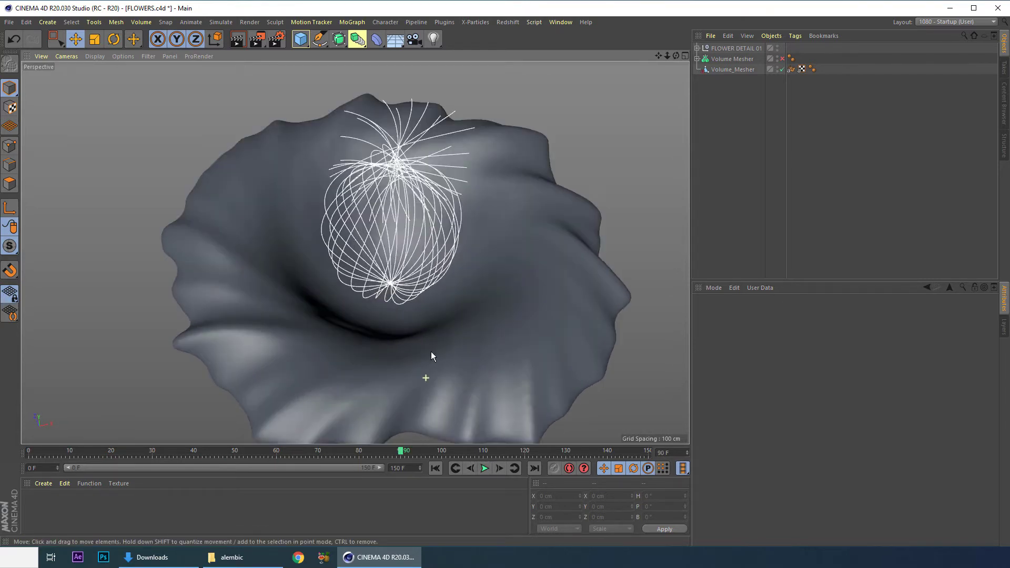
pyautogui.scroll(-8, 405, 294)
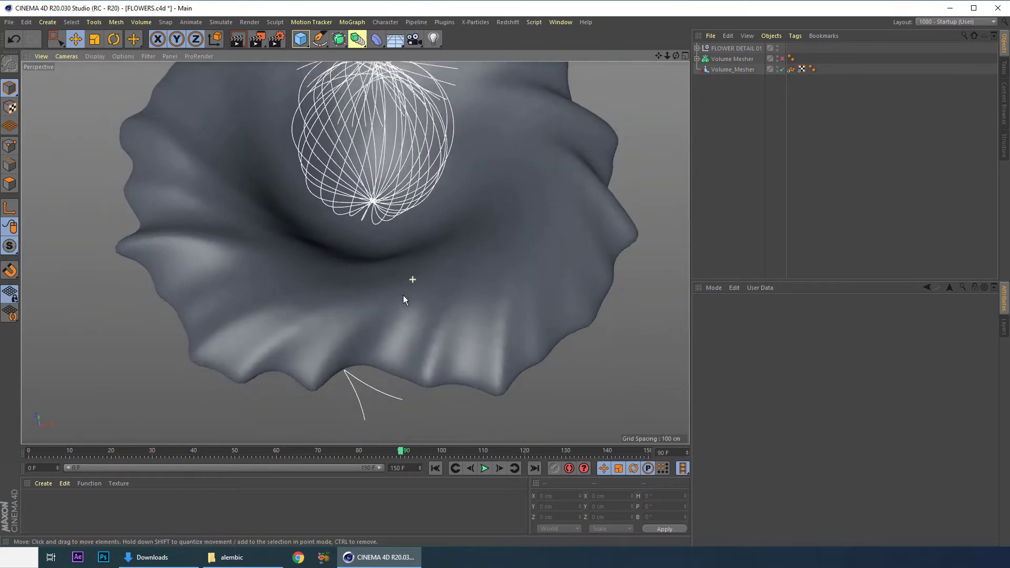
pyautogui.click(731, 69)
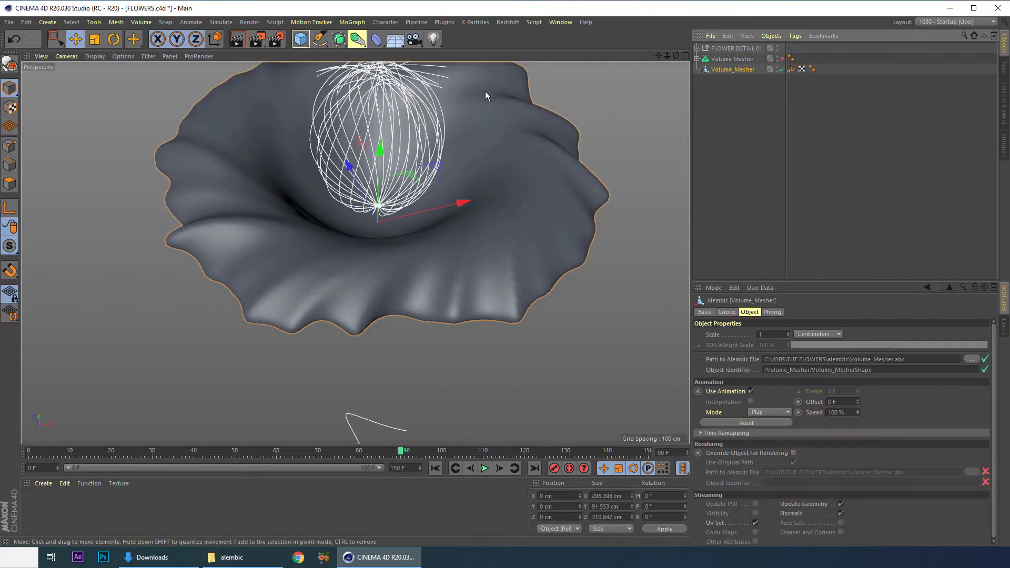
# Step: Try a Subdivision Surface on Volume_Mesher, then move the mesh out and delete it
pyautogui.keyDown('alt'); pyautogui.click(339, 39); pyautogui.keyUp('alt')
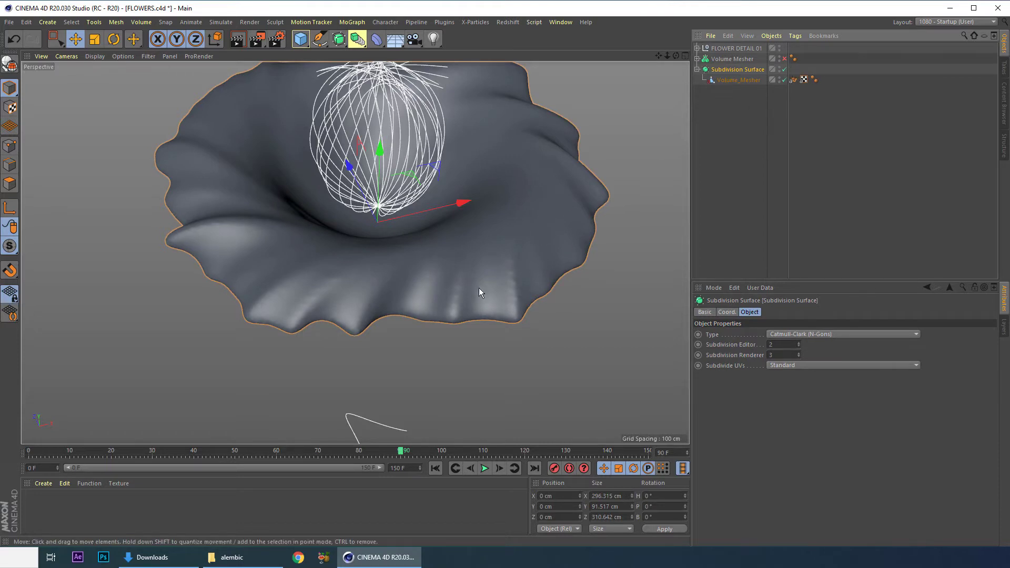
pyautogui.scroll(5, 451, 292)
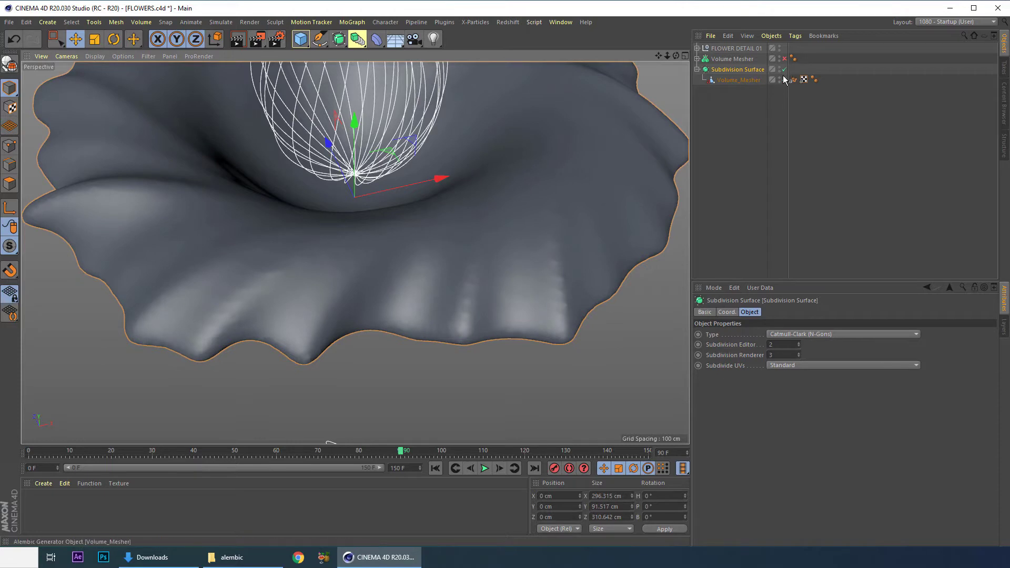
pyautogui.click(784, 70)
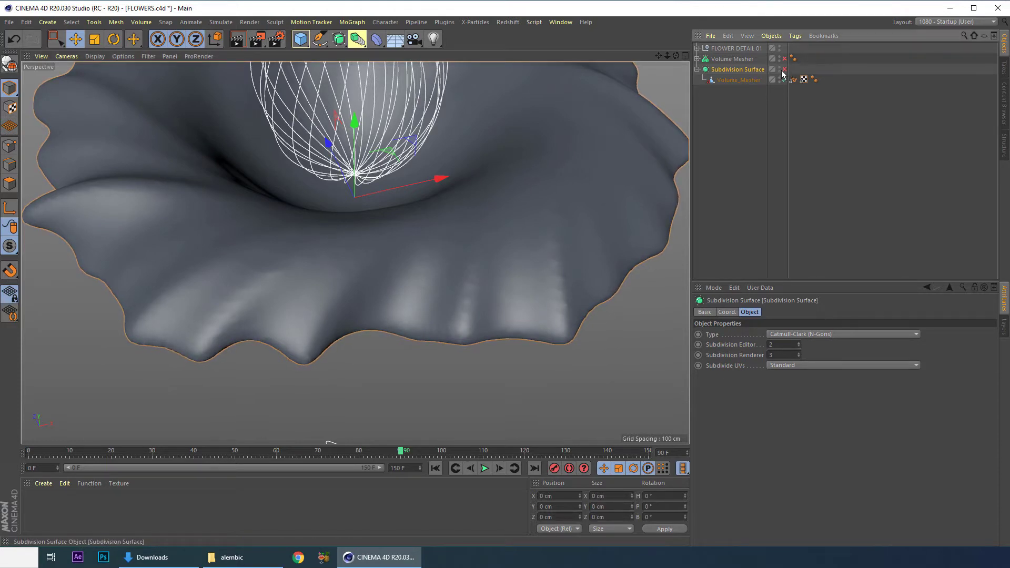
pyautogui.moveTo(726, 105); pyautogui.dragTo(727, 103)
pyautogui.click(728, 70)
pyautogui.press('Delete')
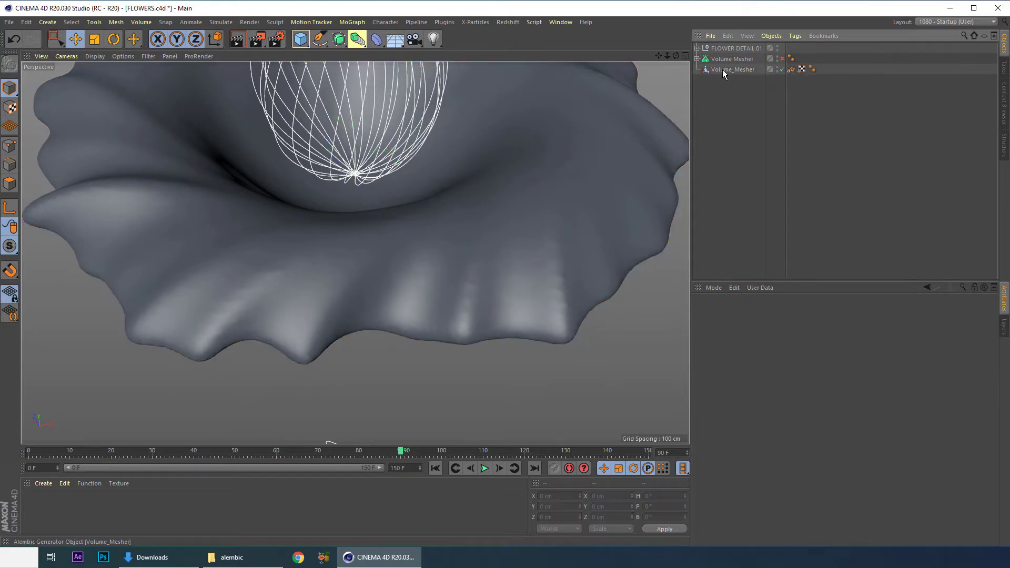
pyautogui.click(722, 69)
# Step: Add a Smoothing deformer under Volume_Mesher with 20 iterations and inspect the result
pyautogui.click(375, 43)
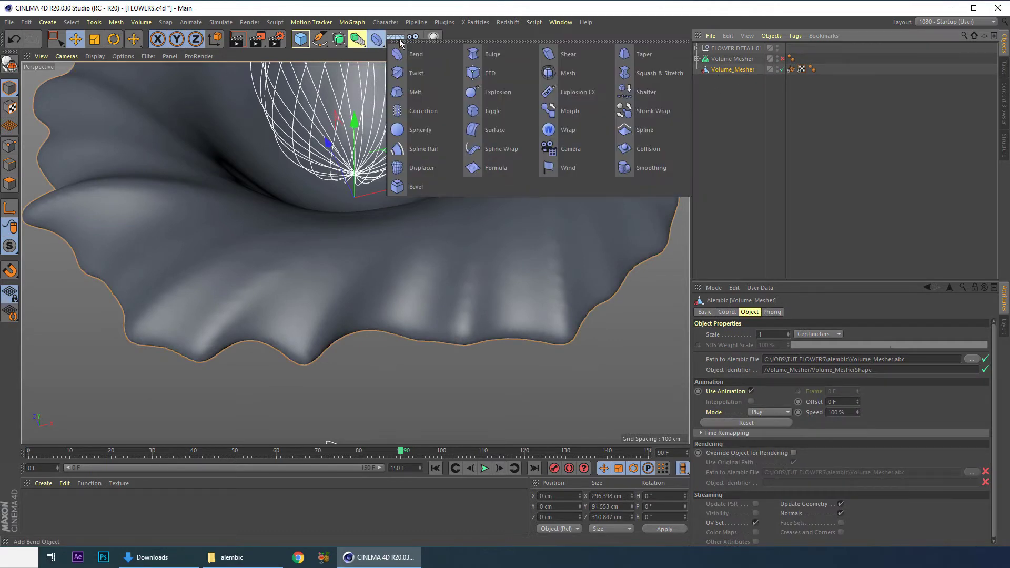
pyautogui.click(649, 163)
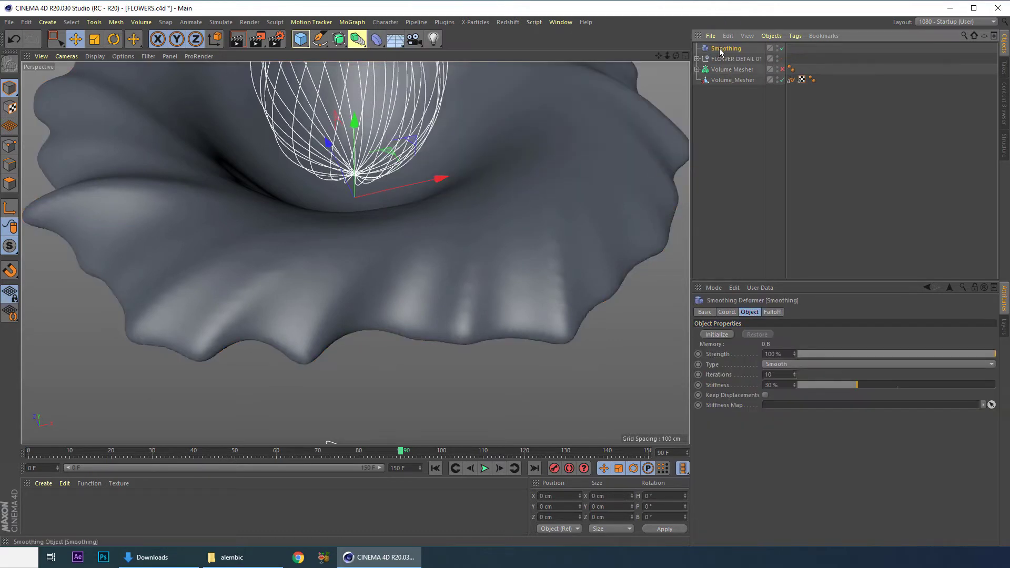
pyautogui.moveTo(728, 81); pyautogui.dragTo(725, 83)
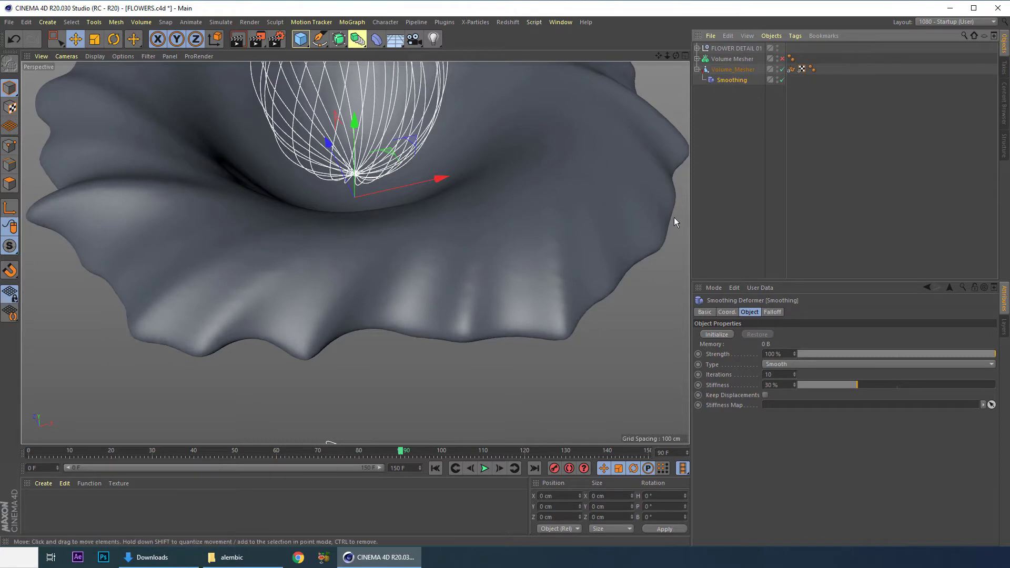
pyautogui.click(772, 375)
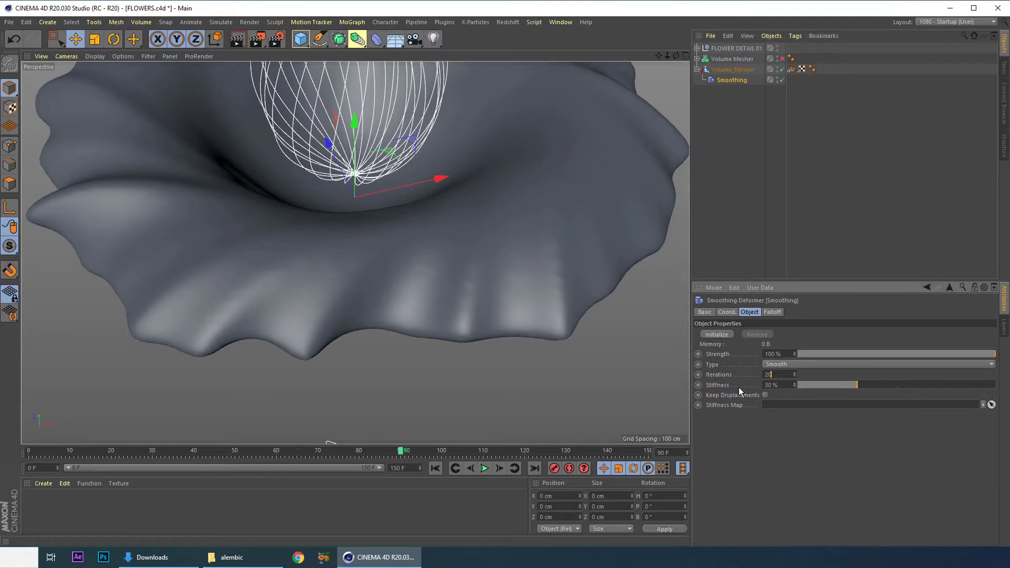
pyautogui.write('20')
pyautogui.press('Return')
pyautogui.keyDown('alt'); pyautogui.moveTo(359, 287); pyautogui.dragTo(404, 194); pyautogui.keyUp('alt')
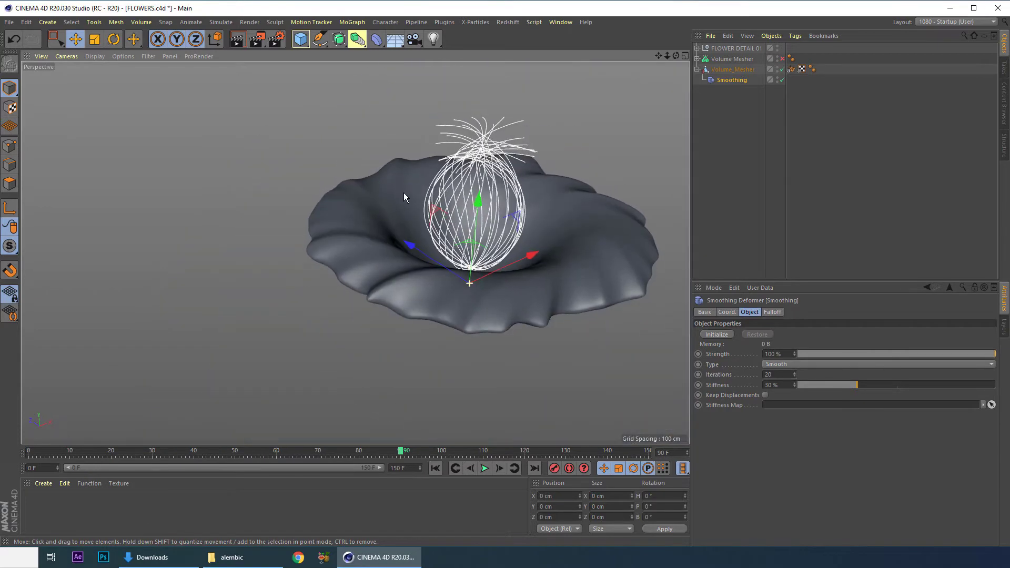
pyautogui.click(733, 69)
pyautogui.scroll(-3, 438, 181)
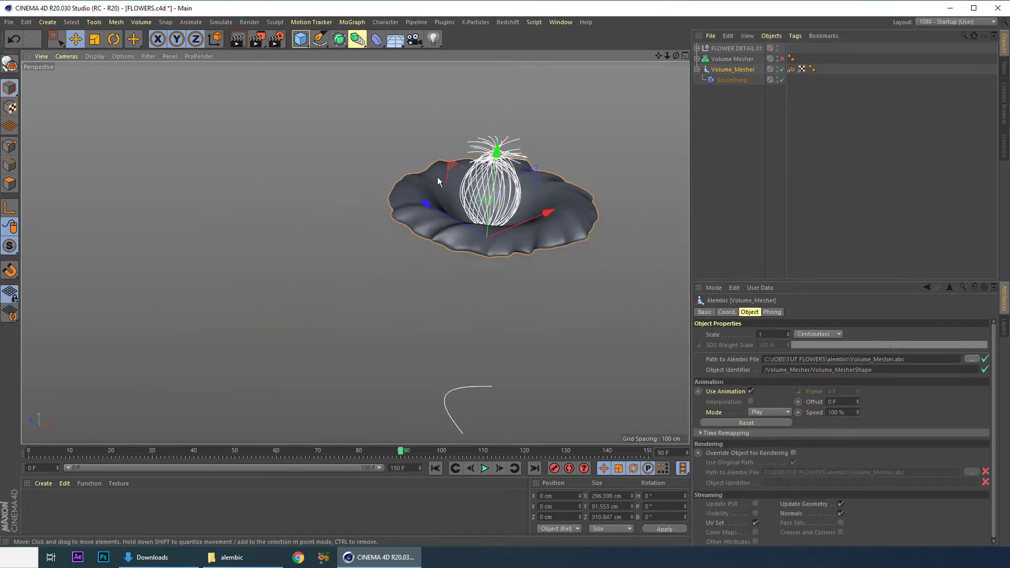
pyautogui.scroll(5, 437, 181)
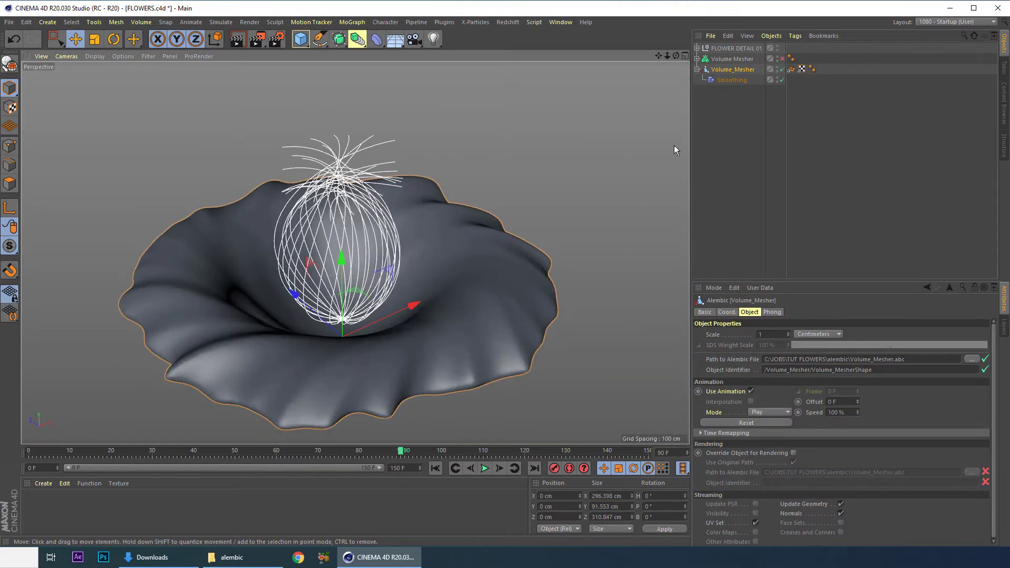
pyautogui.click(737, 80)
# Step: Delete the Smoothing deformer and rename Volume_Mesher to 'BASE FLOWER'
pyautogui.moveTo(739, 138); pyautogui.dragTo(739, 132)
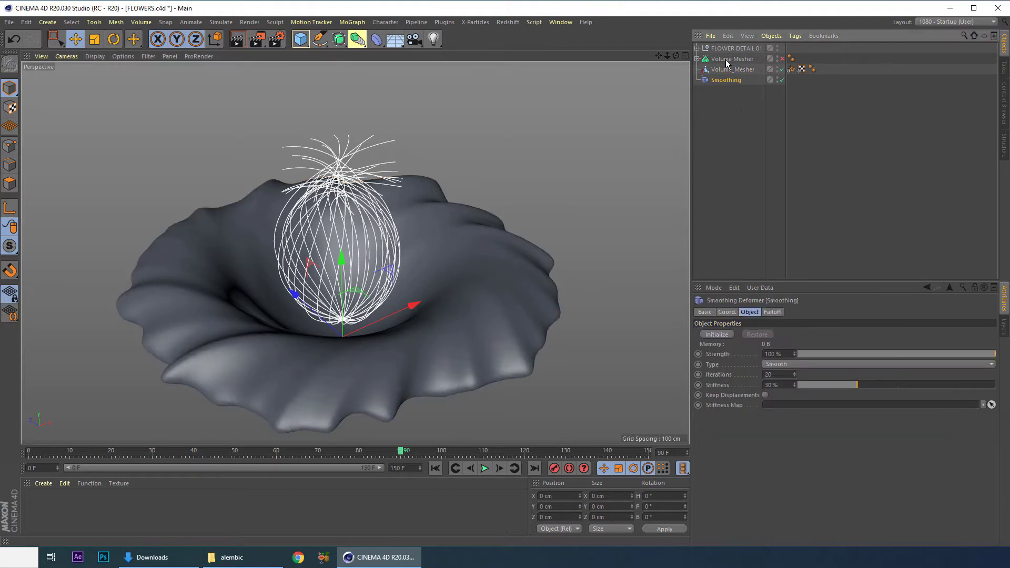
pyautogui.press('Delete')
pyautogui.doubleClick(732, 70)
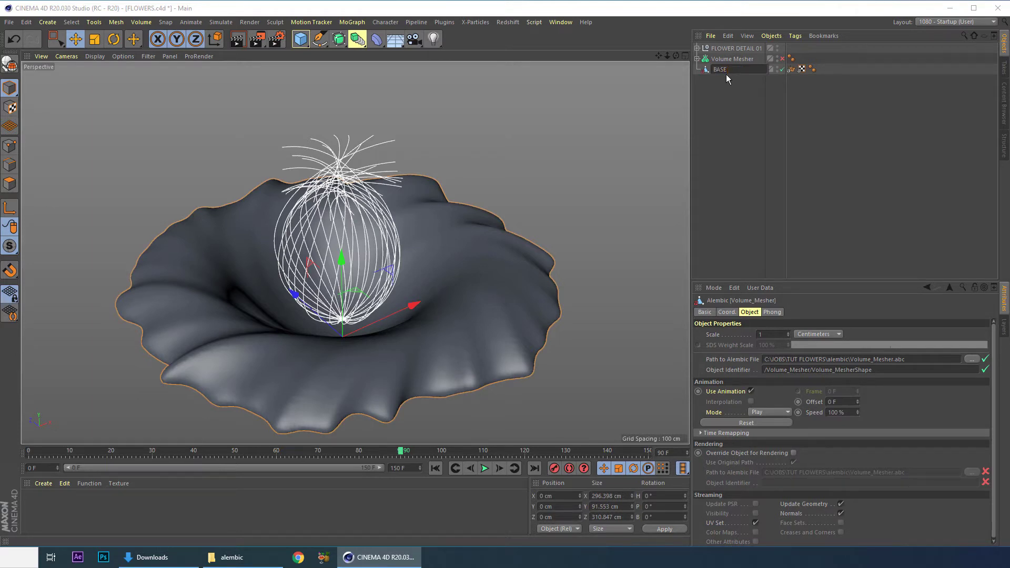
pyautogui.write('BASE FLOWER')
pyautogui.press('Return')
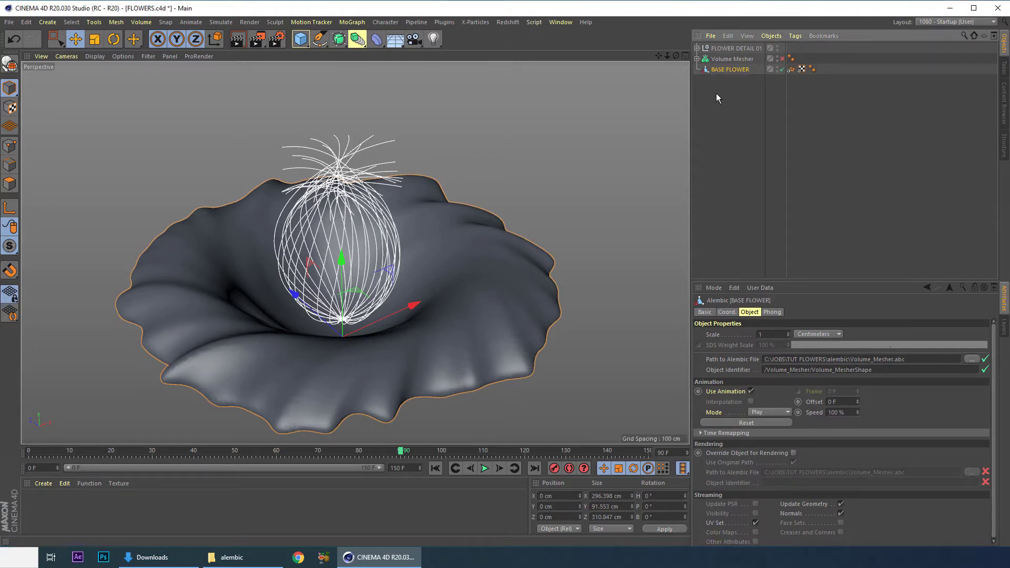
# Step: Hide FLOWER DETAIL 01 in the viewport so only the wavy bowl shows
pyautogui.click(729, 88)
pyautogui.click(731, 71)
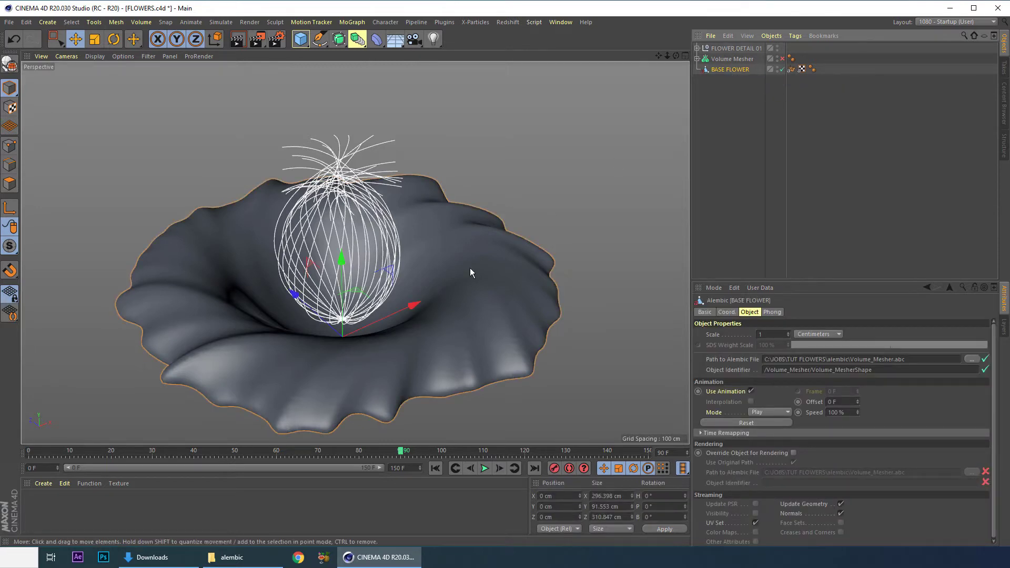
pyautogui.scroll(-3, 408, 307)
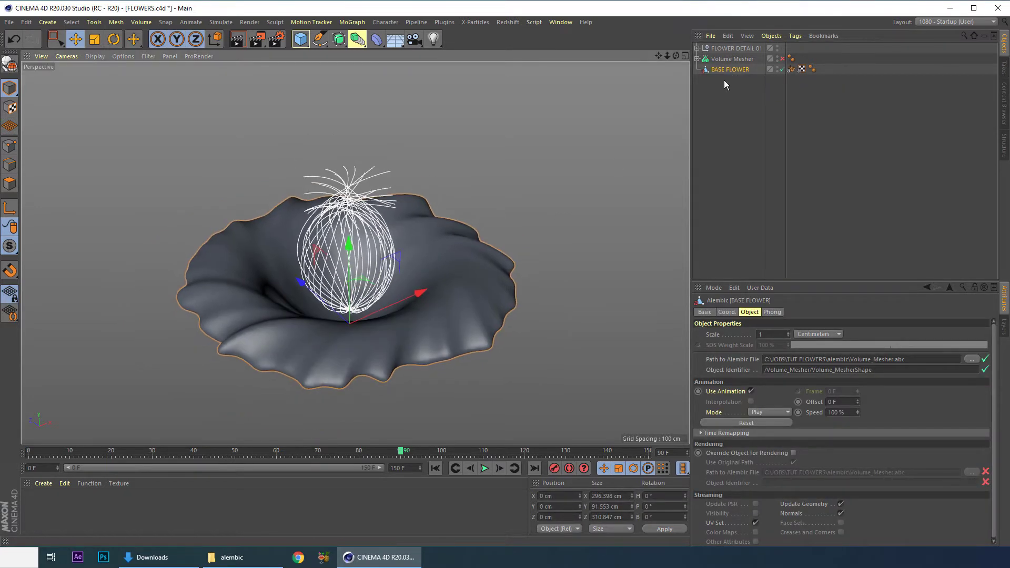
pyautogui.click(728, 60)
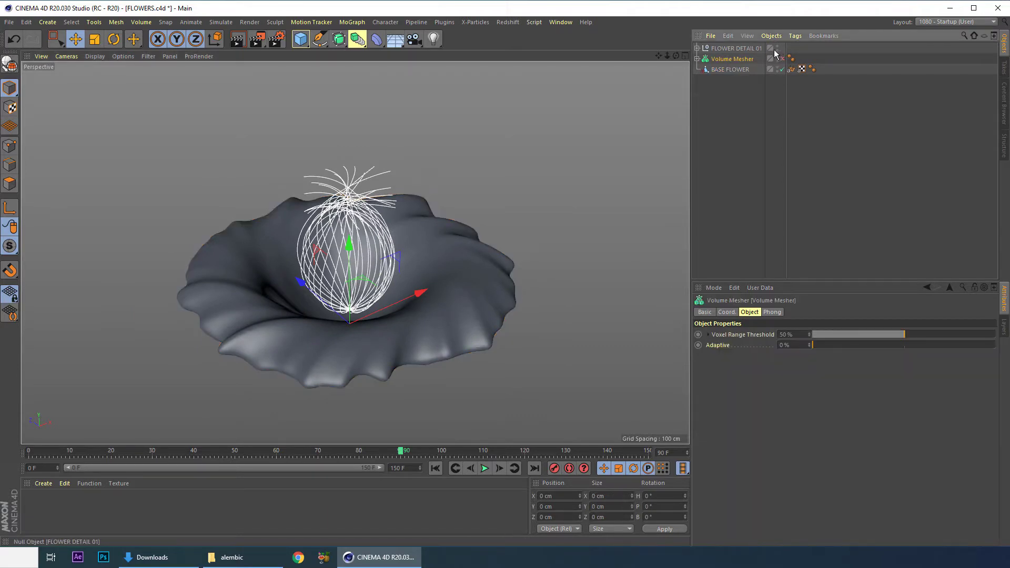
pyautogui.click(778, 47)
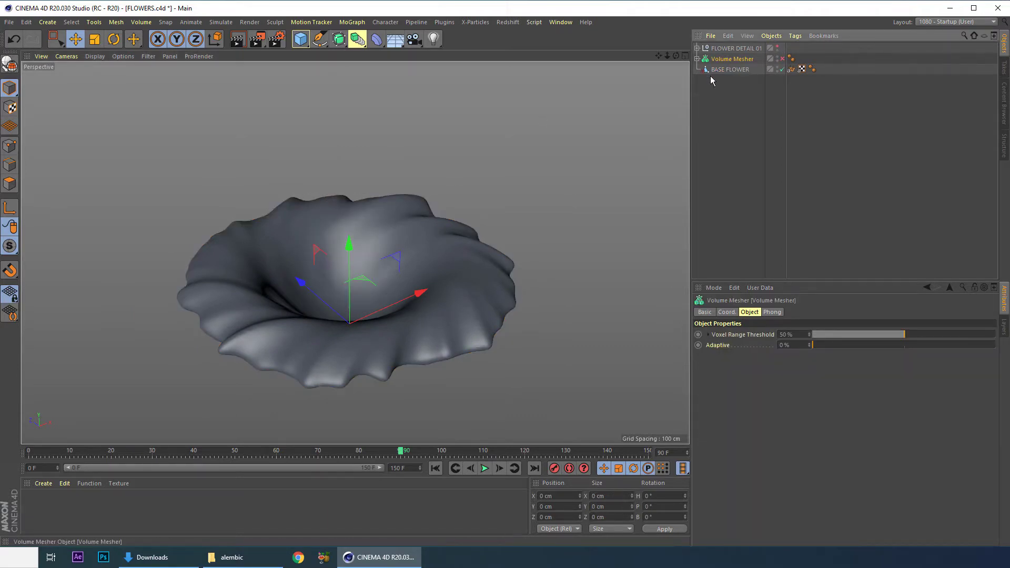
pyautogui.hotkey('ctrl', 'z')
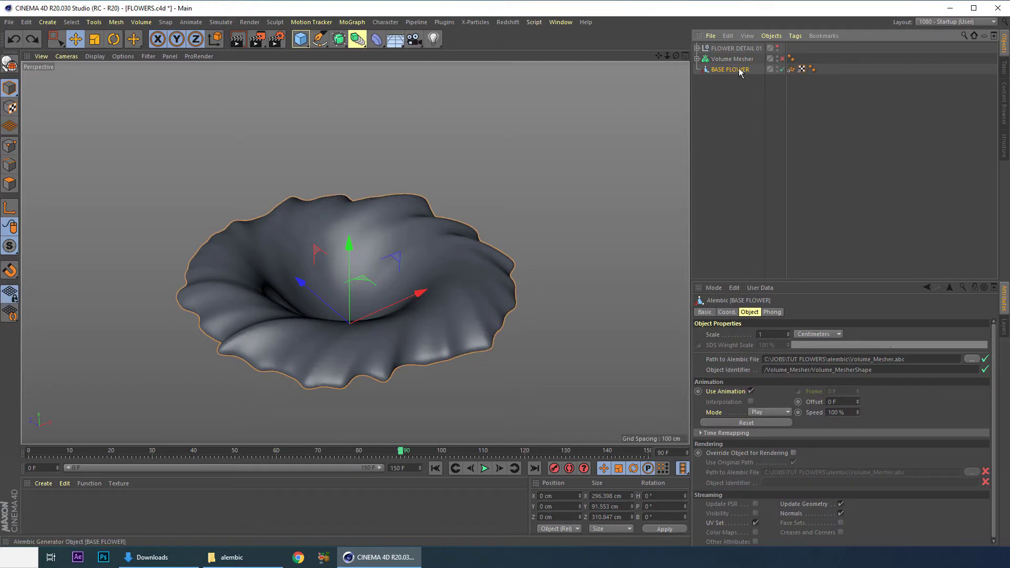
# Step: Duplicate BASE FLOWER as BASE FLOWER.1, raise it, scale it to 0.7 and turn its heading about -79°
pyautogui.keyDown('ctrl'); pyautogui.moveTo(742, 70); pyautogui.dragTo(738, 71); pyautogui.keyUp('ctrl')
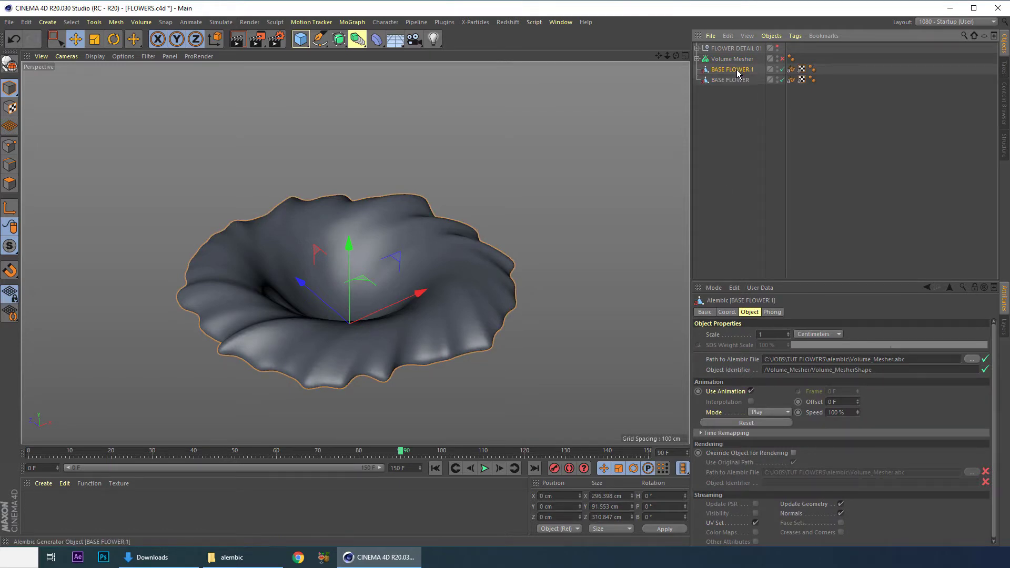
pyautogui.moveTo(349, 247); pyautogui.dragTo(351, 210)
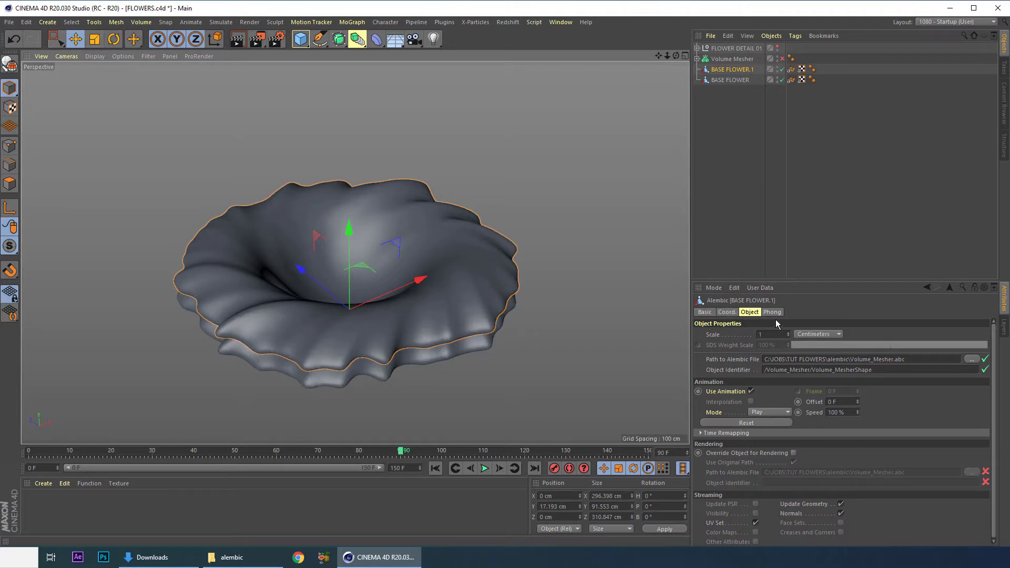
pyautogui.click(750, 312)
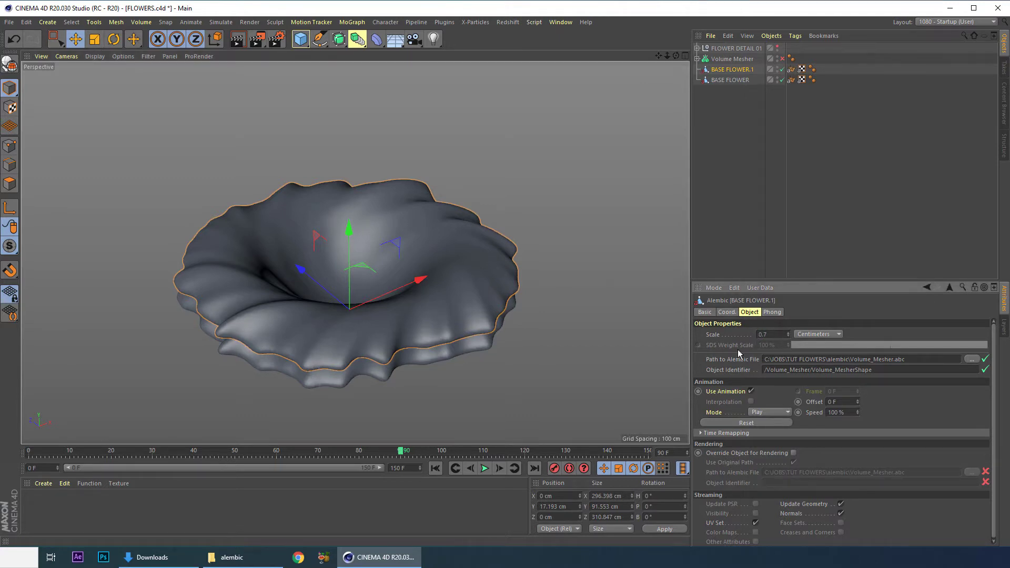
pyautogui.moveTo(352, 241); pyautogui.dragTo(345, 219)
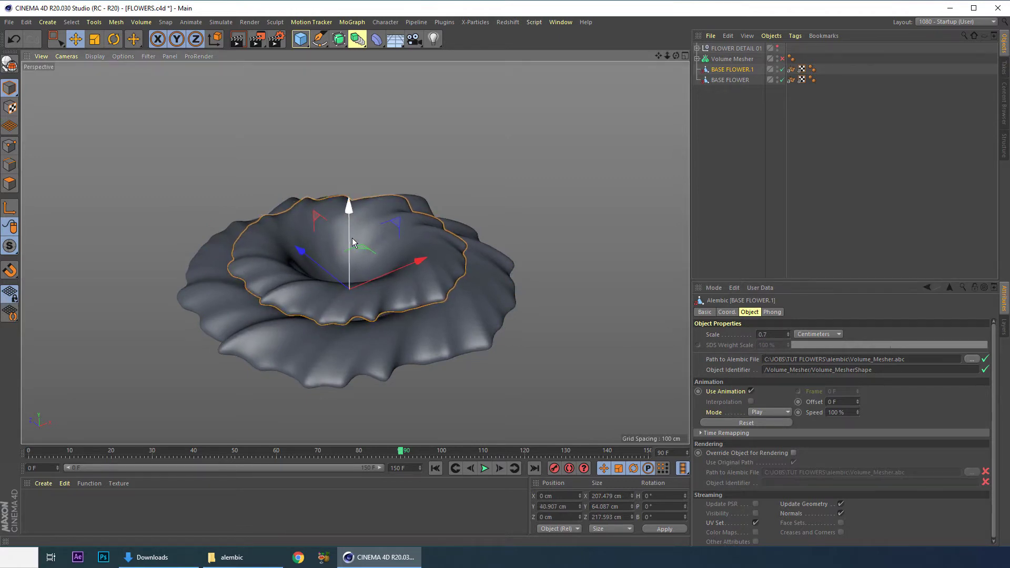
pyautogui.click(113, 39)
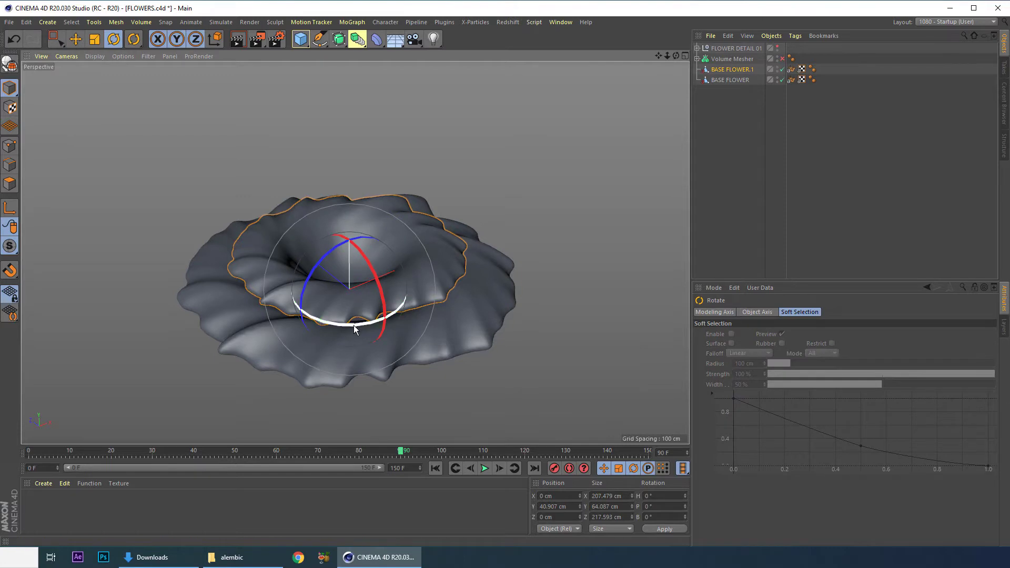
pyautogui.moveTo(354, 329); pyautogui.dragTo(548, 300)
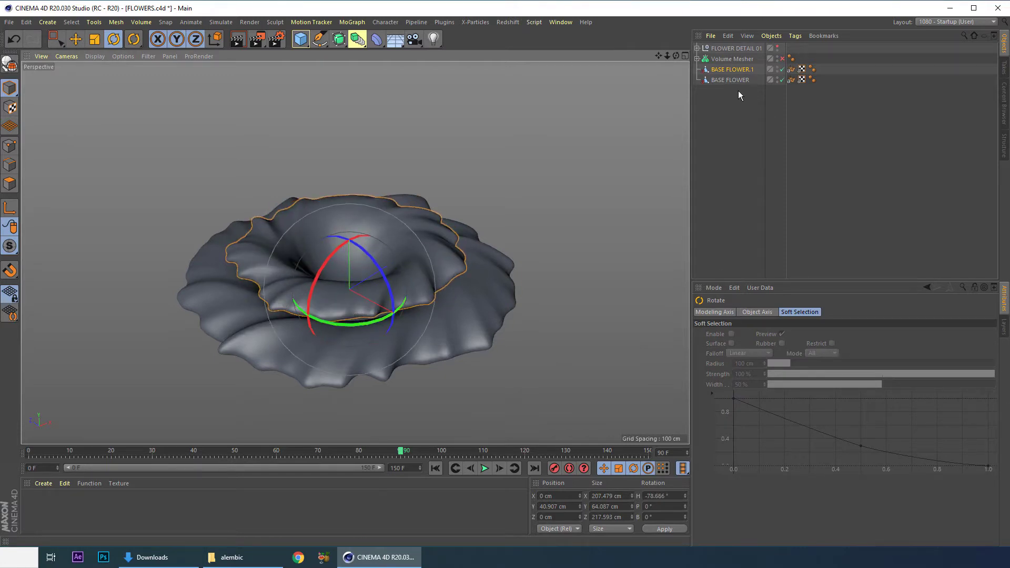
# Step: Set BASE FLOWER.1's Alembic animation offset to 5 F, nudge it higher, and play the animation
pyautogui.click(739, 69)
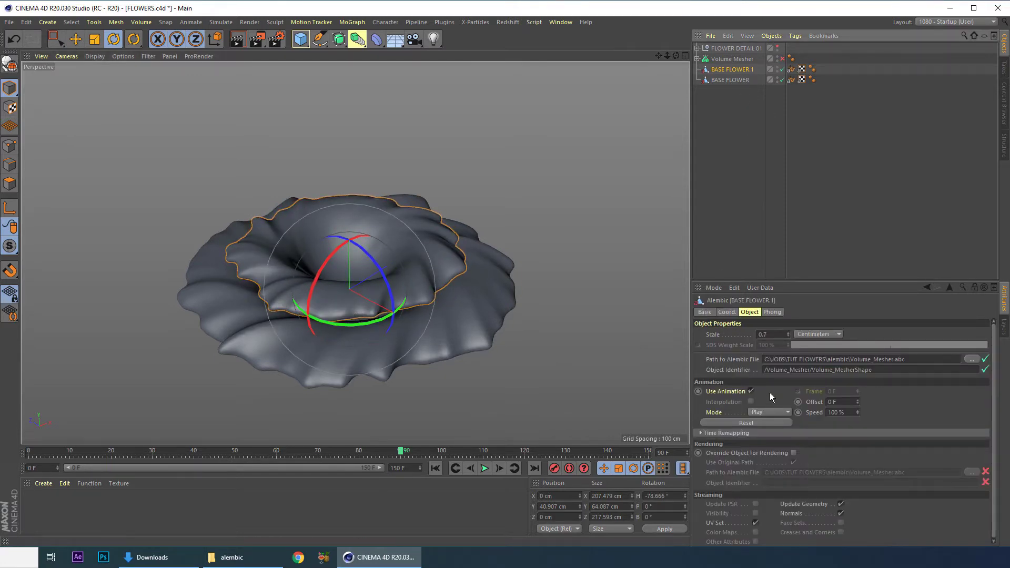
pyautogui.click(837, 402)
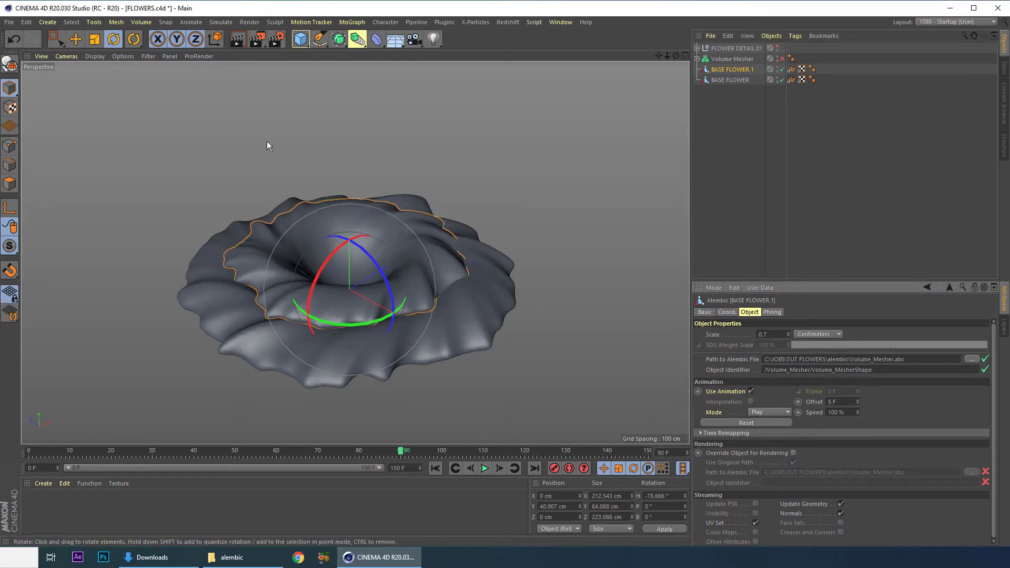
pyautogui.click(76, 38)
pyautogui.moveTo(348, 212); pyautogui.dragTo(349, 207)
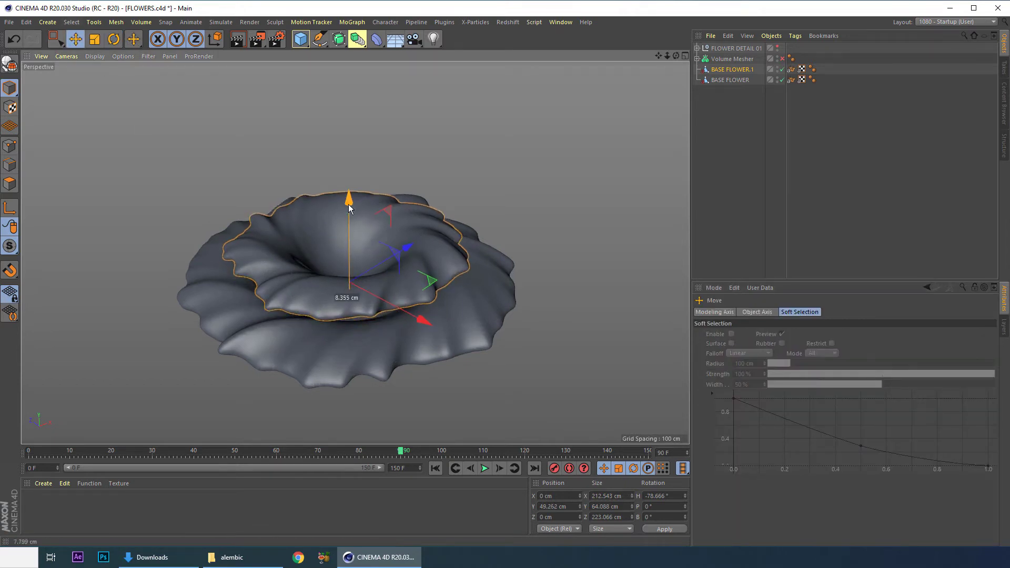
pyautogui.click(485, 468)
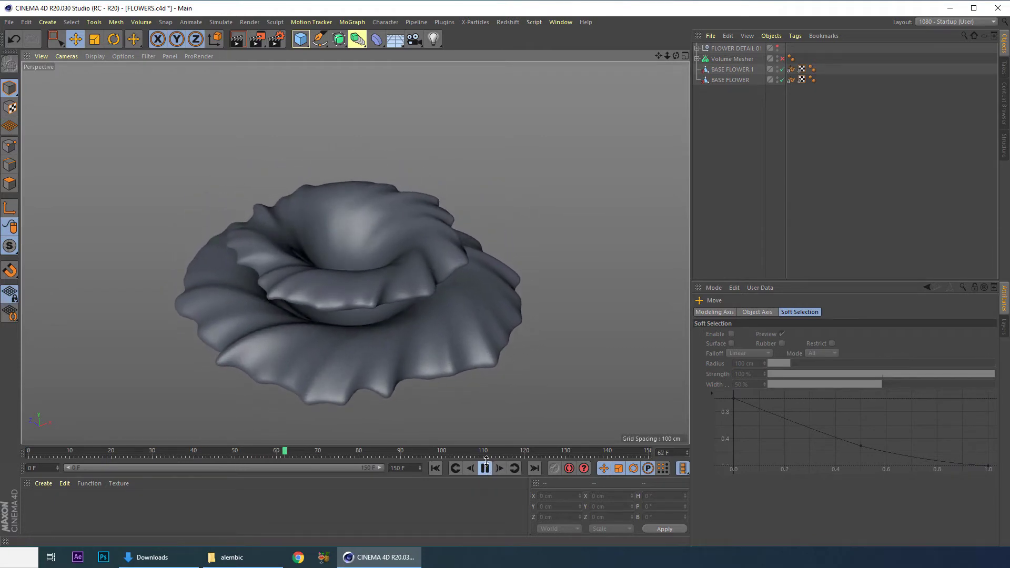
pyautogui.click(482, 467)
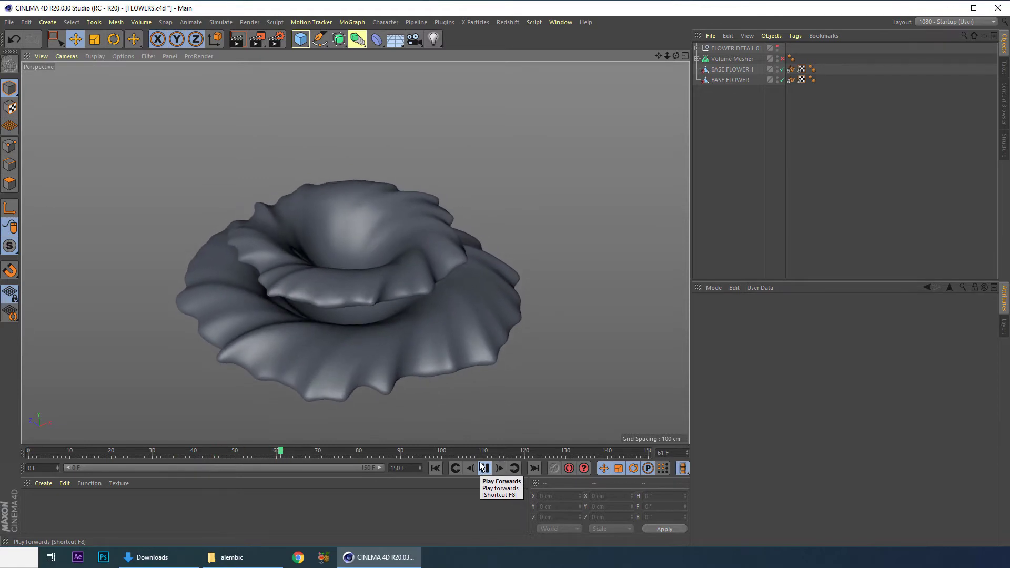
# Step: Rotate BASE FLOWER.1's heading further while previewing the animation from frame 0
pyautogui.click(485, 467)
pyautogui.click(361, 231)
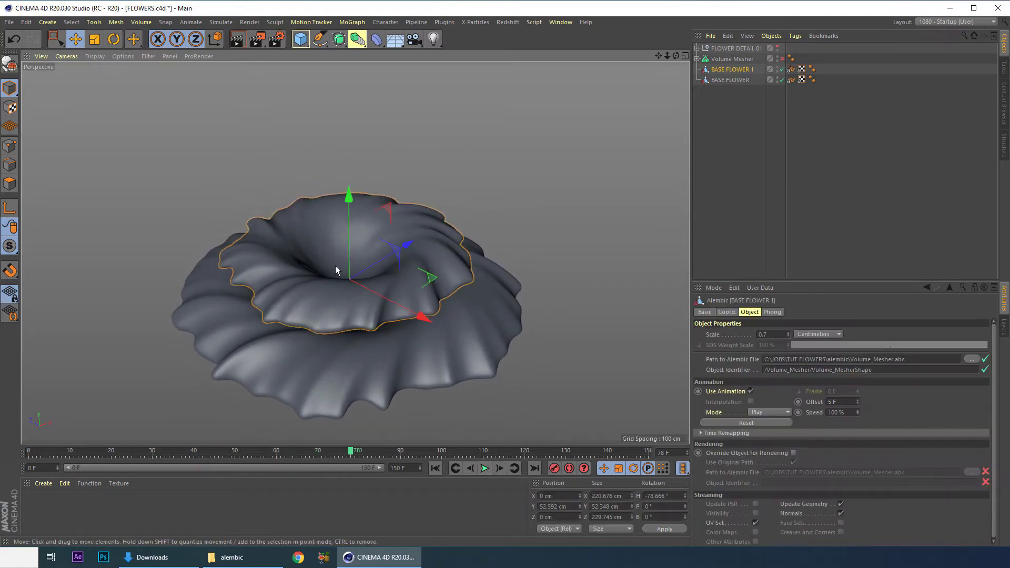
pyautogui.press('r')
pyautogui.moveTo(326, 311); pyautogui.dragTo(398, 299)
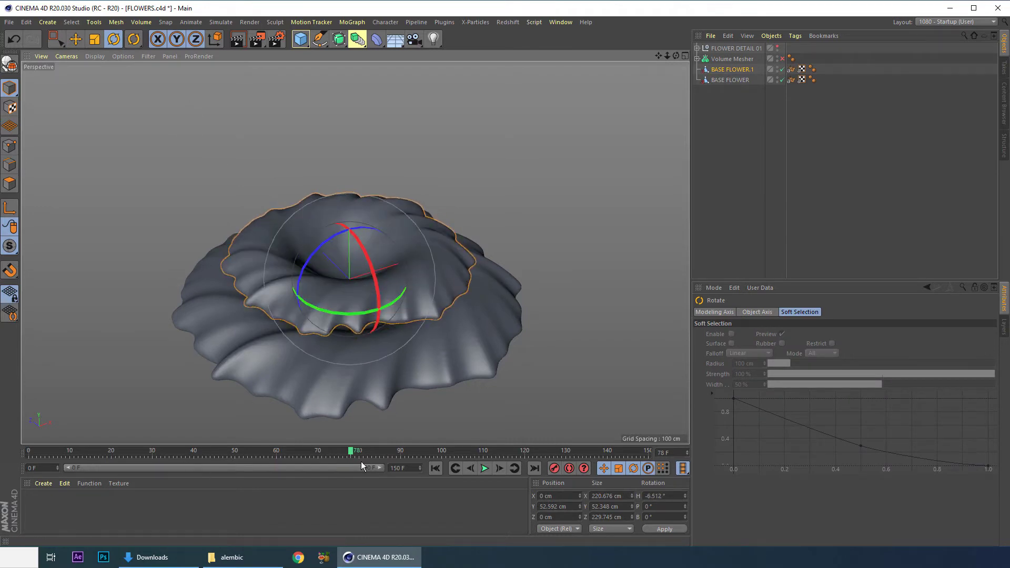
pyautogui.click(440, 470)
pyautogui.click(485, 469)
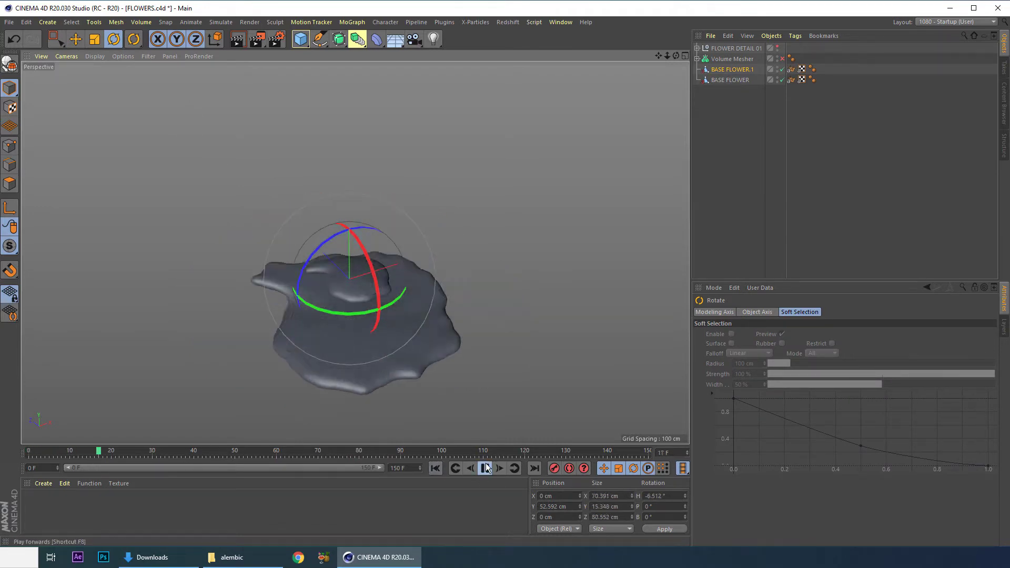
pyautogui.moveTo(311, 302); pyautogui.dragTo(443, 288)
# Step: Replay the growth animation, pause midway, view from above, and make FLOWER DETAIL 01 strands visible
pyautogui.click(436, 473)
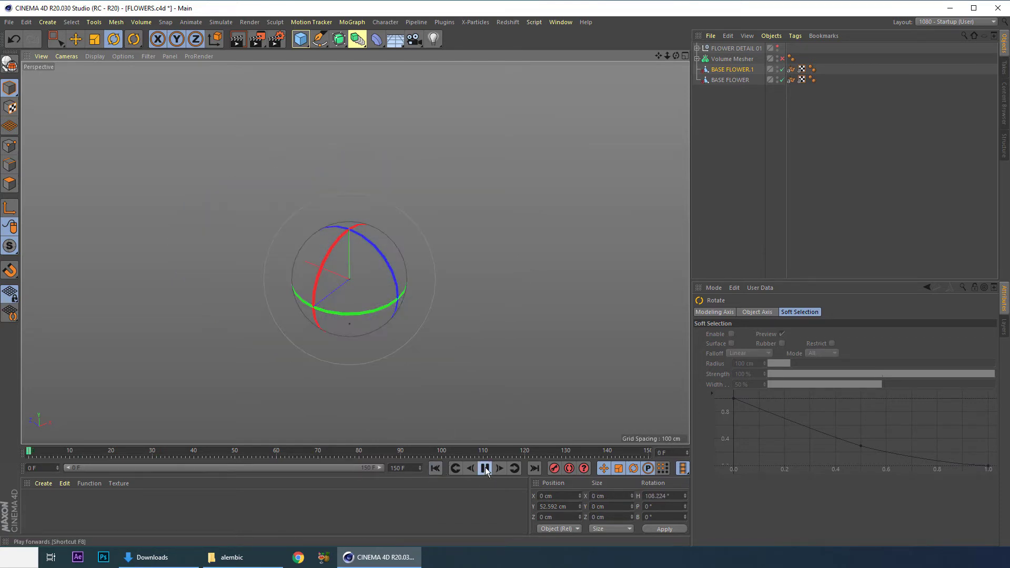
pyautogui.click(488, 469)
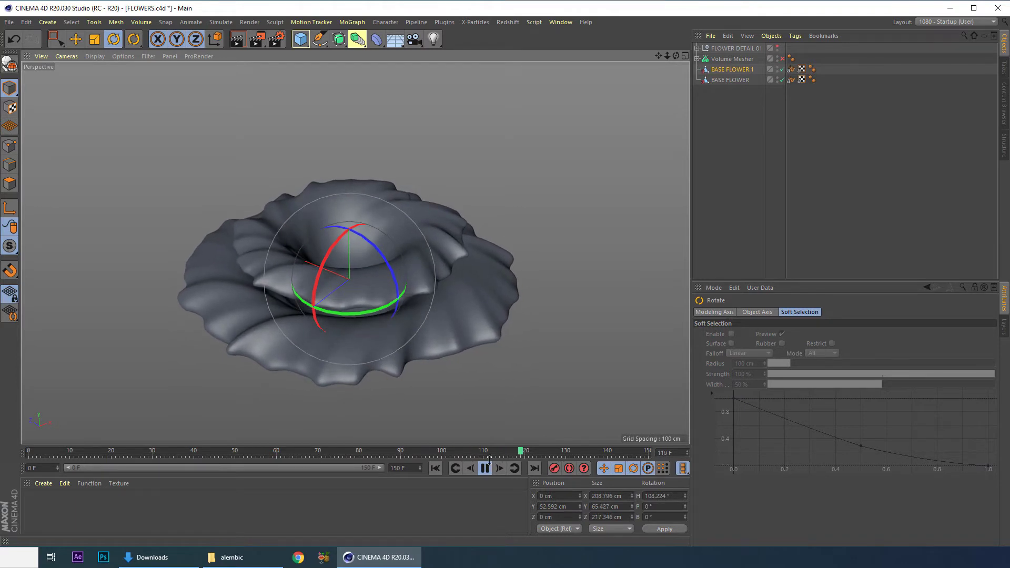
pyautogui.click(485, 468)
pyautogui.keyDown('alt'); pyautogui.moveTo(437, 320); pyautogui.dragTo(388, 248); pyautogui.keyUp('alt')
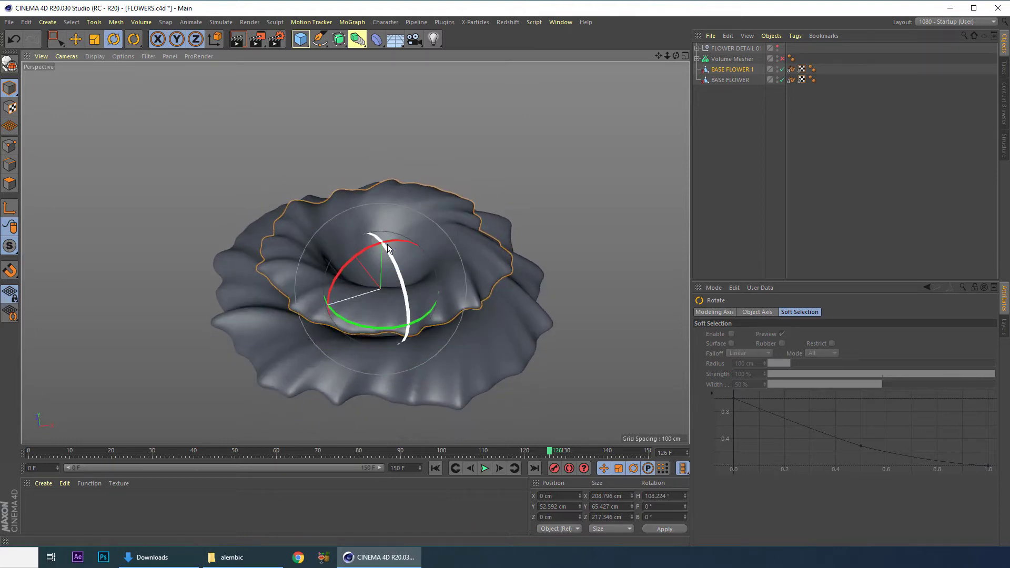
pyautogui.click(777, 47)
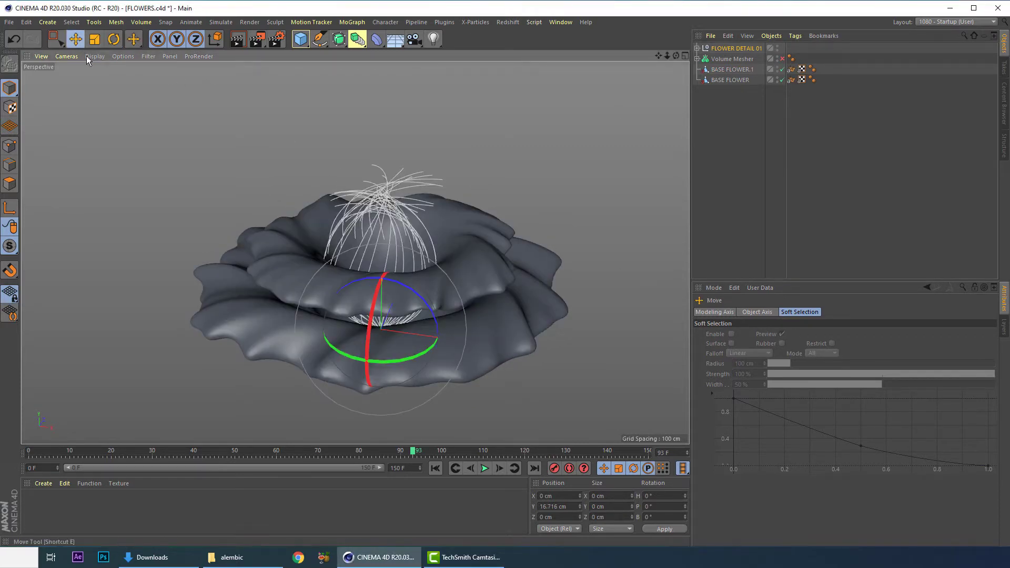
# Step: Raise FLOWER DETAIL 01 to Y 65.887 cm, expand it, select its MoSpline, and bring up the Commander
pyautogui.click(75, 39)
pyautogui.moveTo(381, 256); pyautogui.dragTo(375, 203)
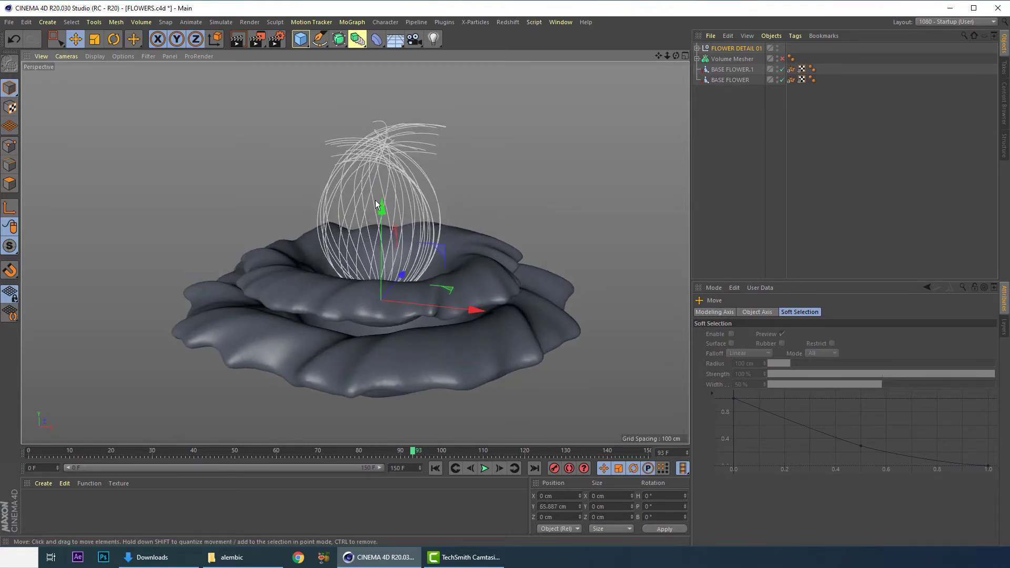
pyautogui.click(698, 48)
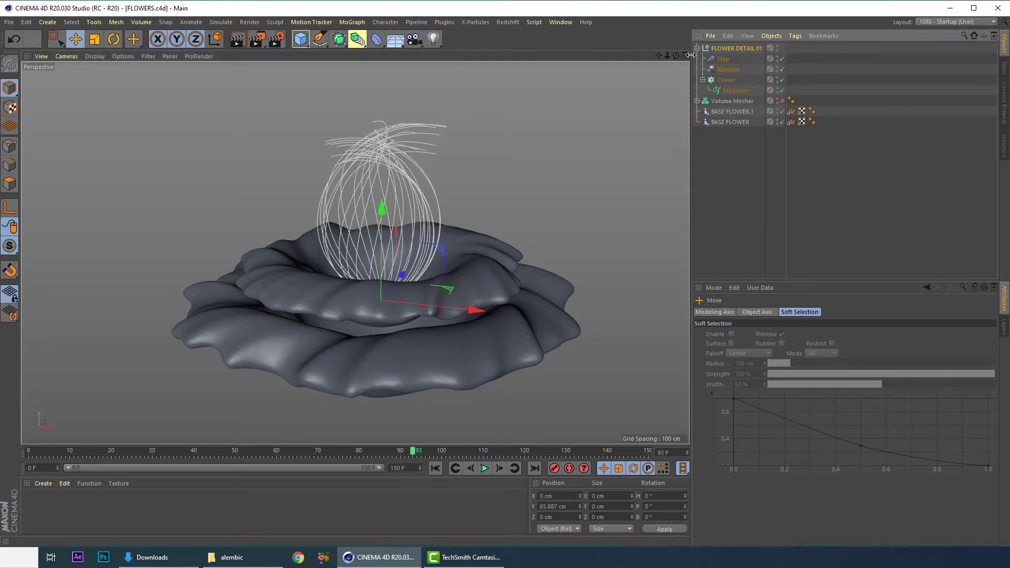
pyautogui.click(734, 90)
pyautogui.hotkey('shift', 'c')
# Step: Create a Sweep via the Commander inside the Cloner and parent the MoSpline under it
pyautogui.write('SWEE')
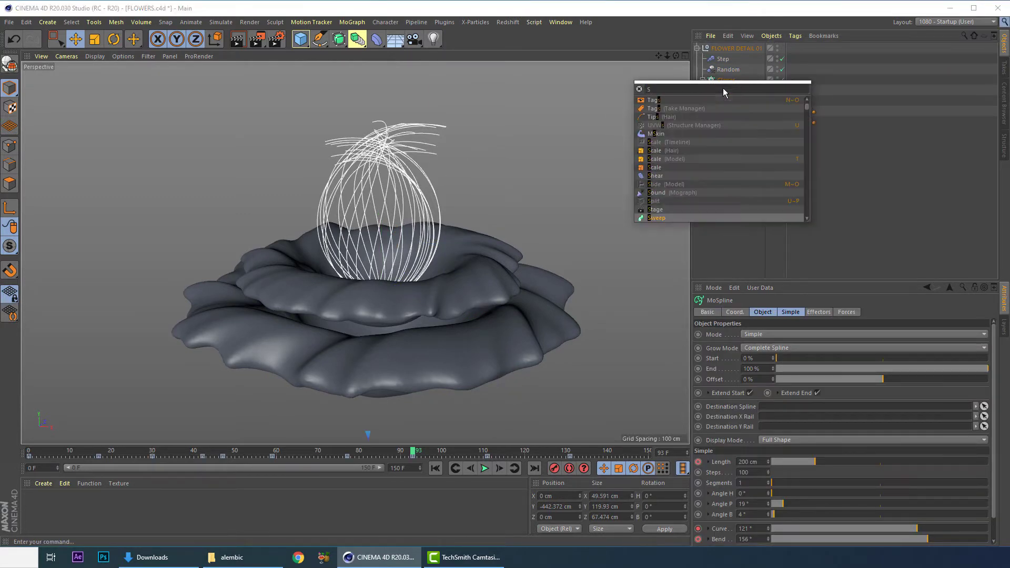
pyautogui.click(657, 101)
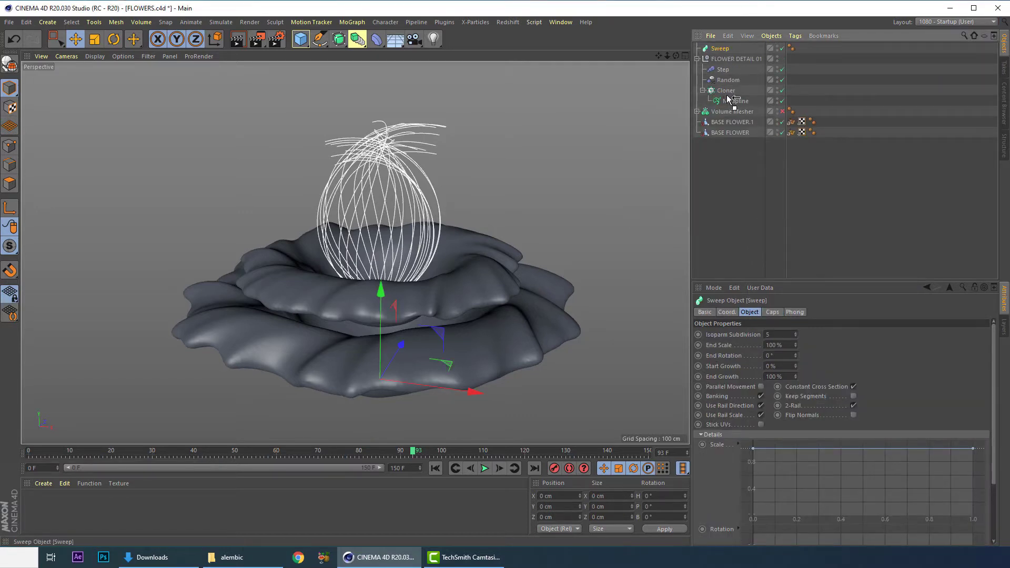
pyautogui.moveTo(730, 99); pyautogui.dragTo(730, 103)
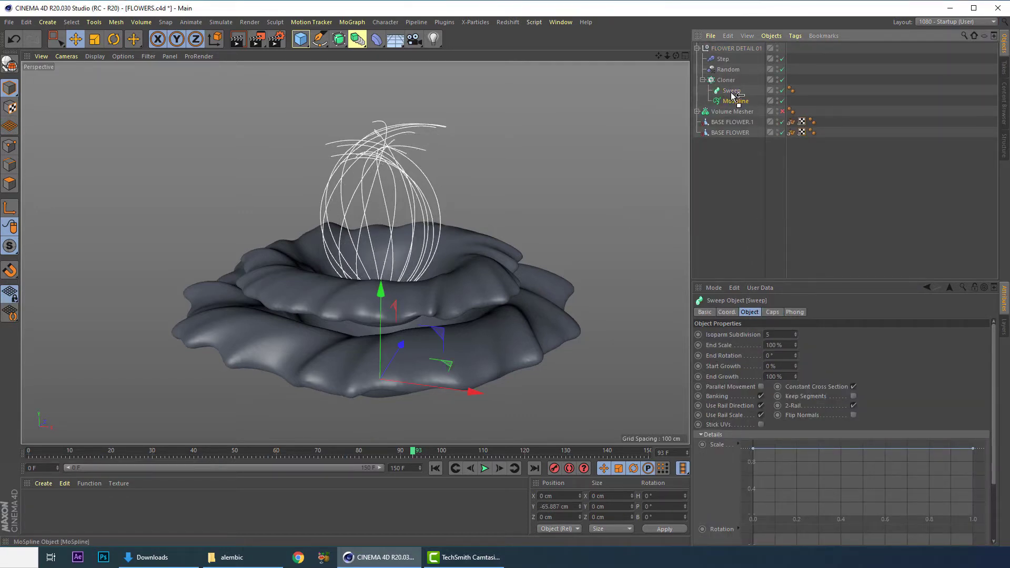
pyautogui.moveTo(730, 93); pyautogui.dragTo(731, 96)
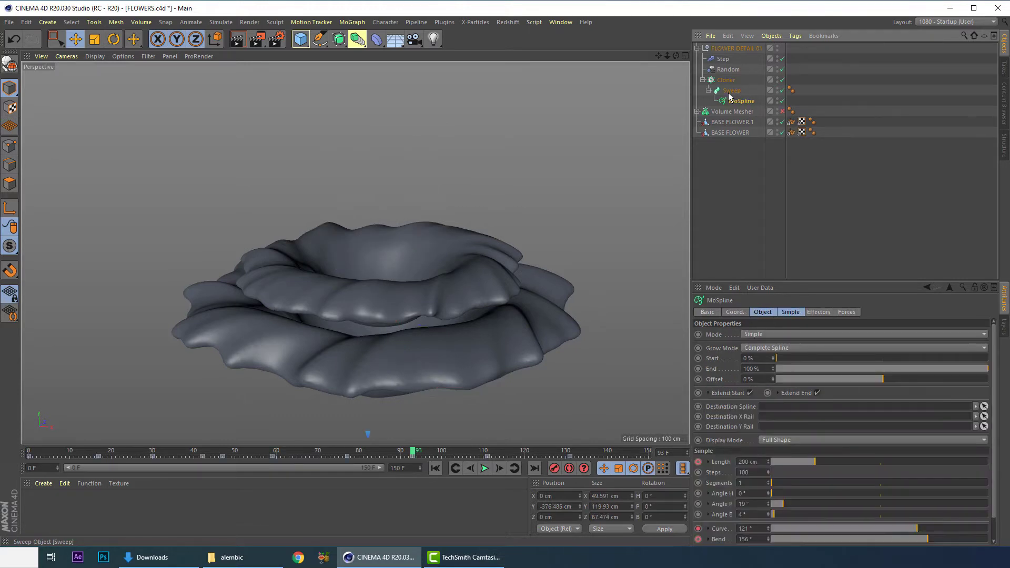
pyautogui.click(730, 92)
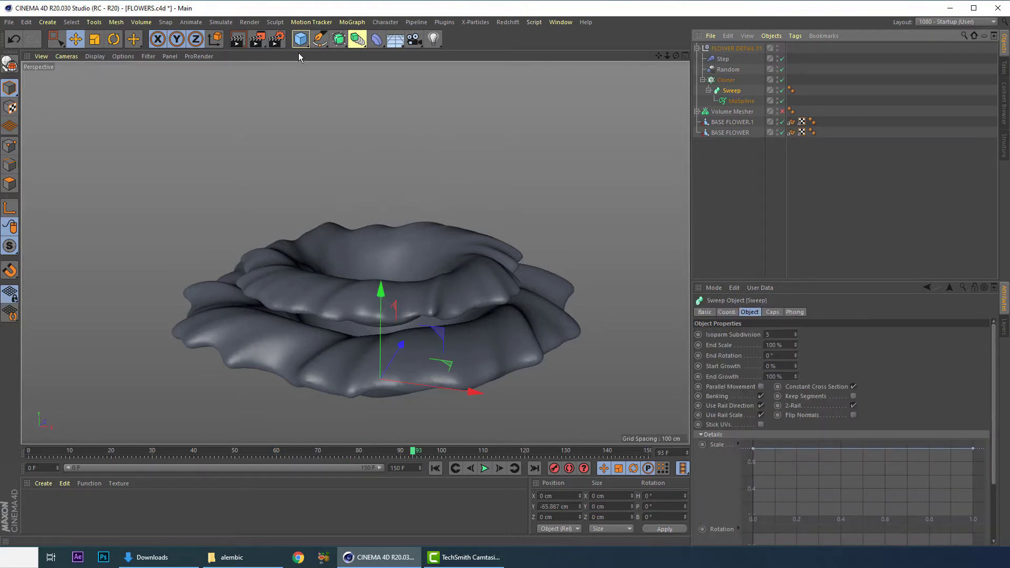
# Step: Add a Circle with 1 cm radius under the Sweep as its profile, ahead of the MoSpline
pyautogui.moveTo(323, 45); pyautogui.dragTo(427, 80)
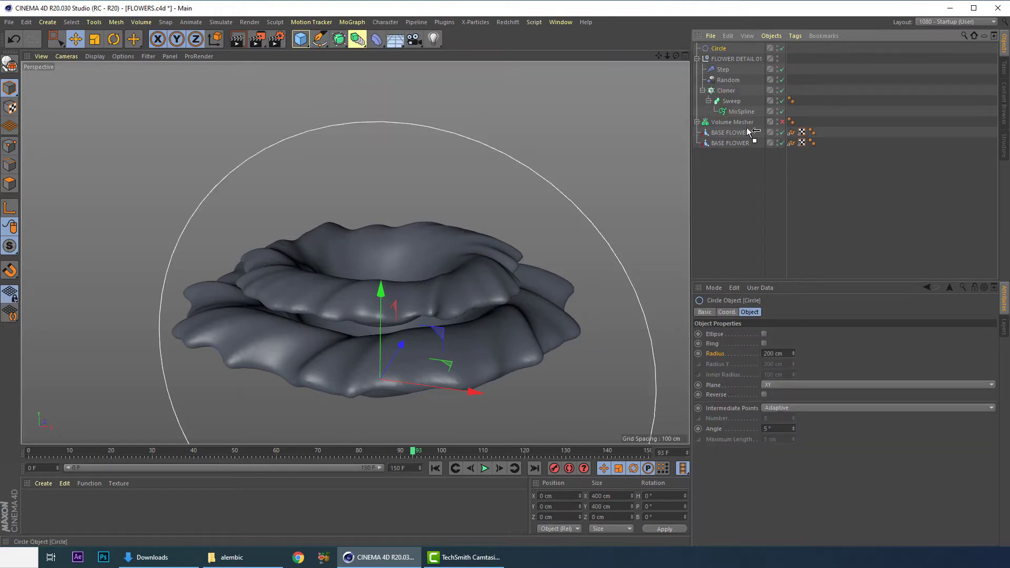
pyautogui.moveTo(733, 111); pyautogui.dragTo(733, 113)
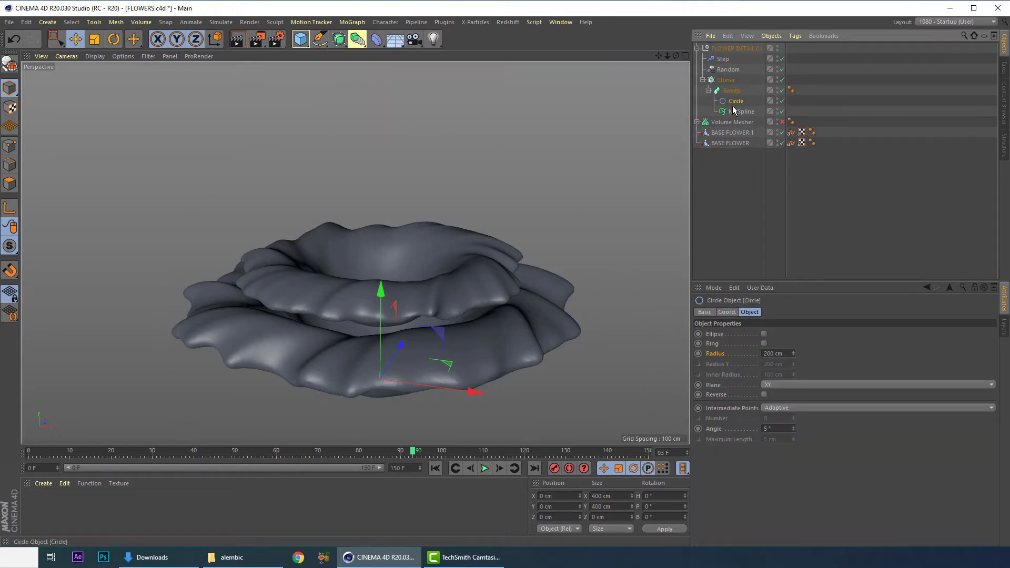
pyautogui.doubleClick(774, 355)
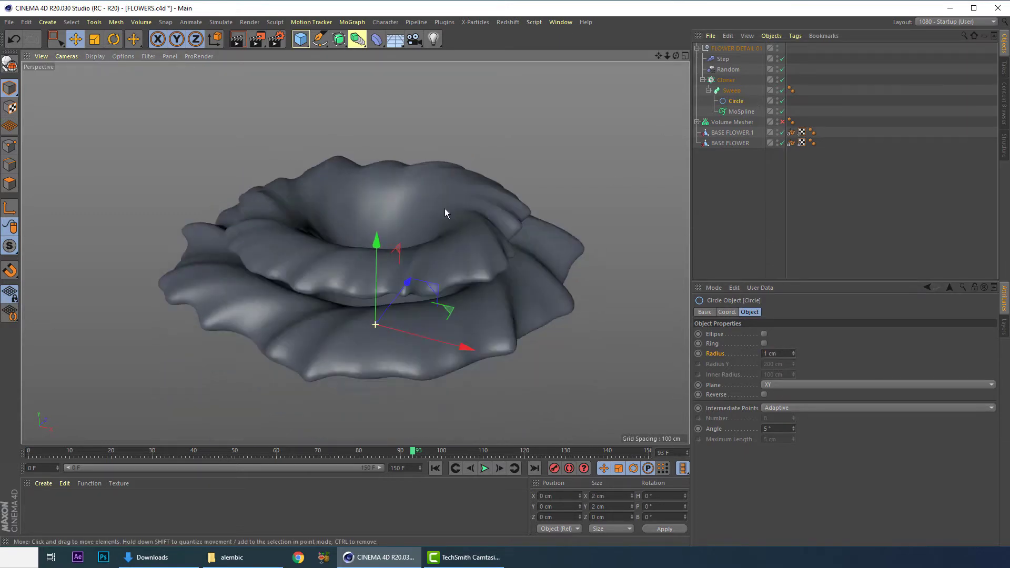
pyautogui.moveTo(740, 111); pyautogui.dragTo(736, 102)
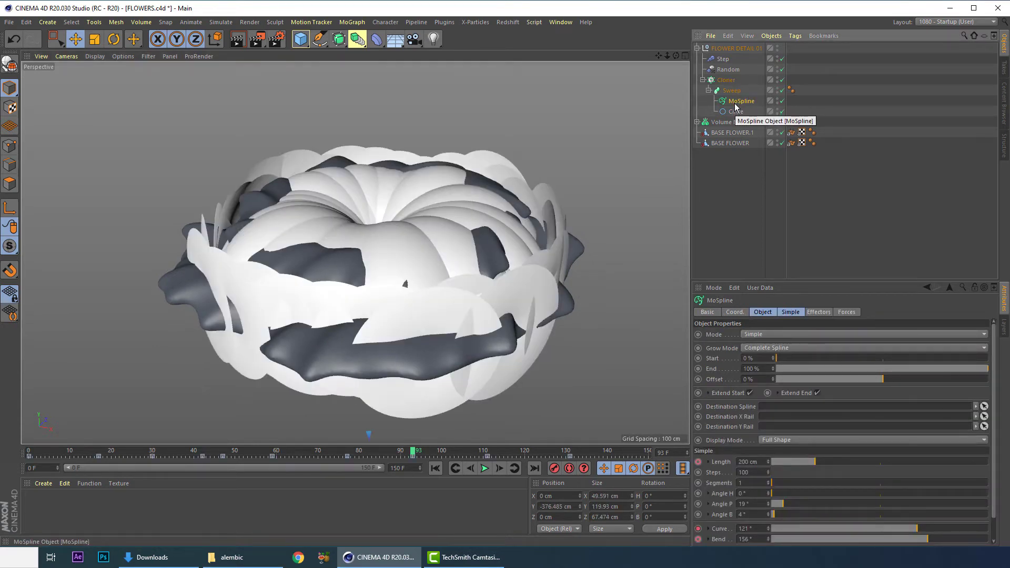
pyautogui.scroll(5, 531, 230)
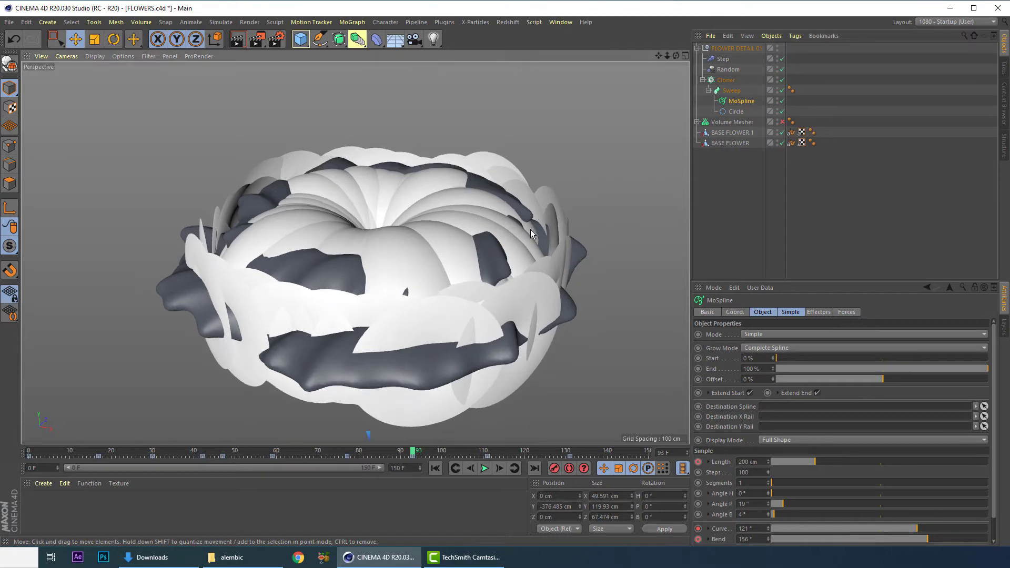
pyautogui.hotkey('ctrl', 'z')
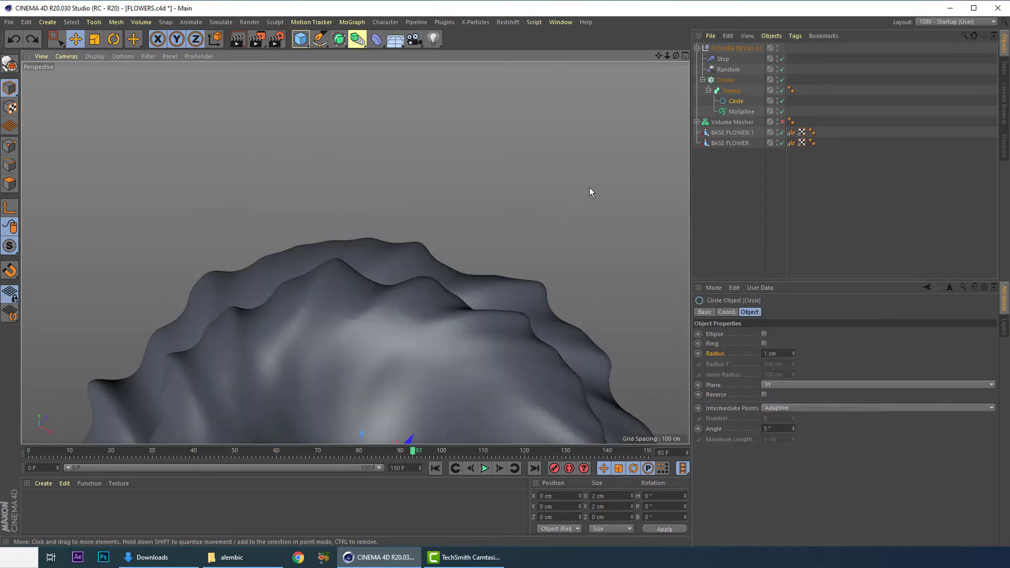
pyautogui.scroll(-5, 540, 234)
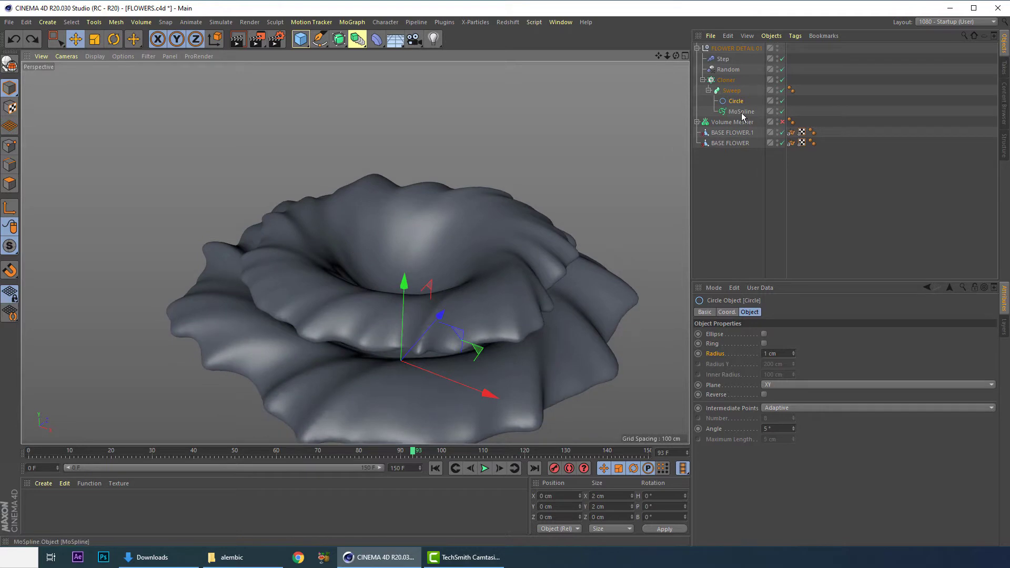
# Step: Lower the MoSpline Width to about 3.26 cm, seat the swept strands in the flower, and scrub the timeline
pyautogui.click(741, 113)
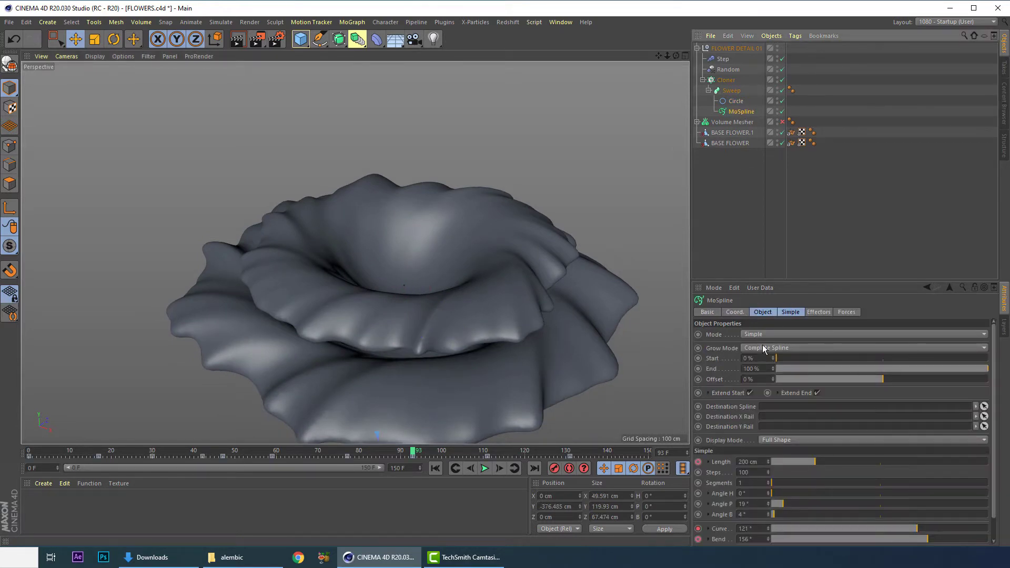
pyautogui.scroll(-2, 993, 511)
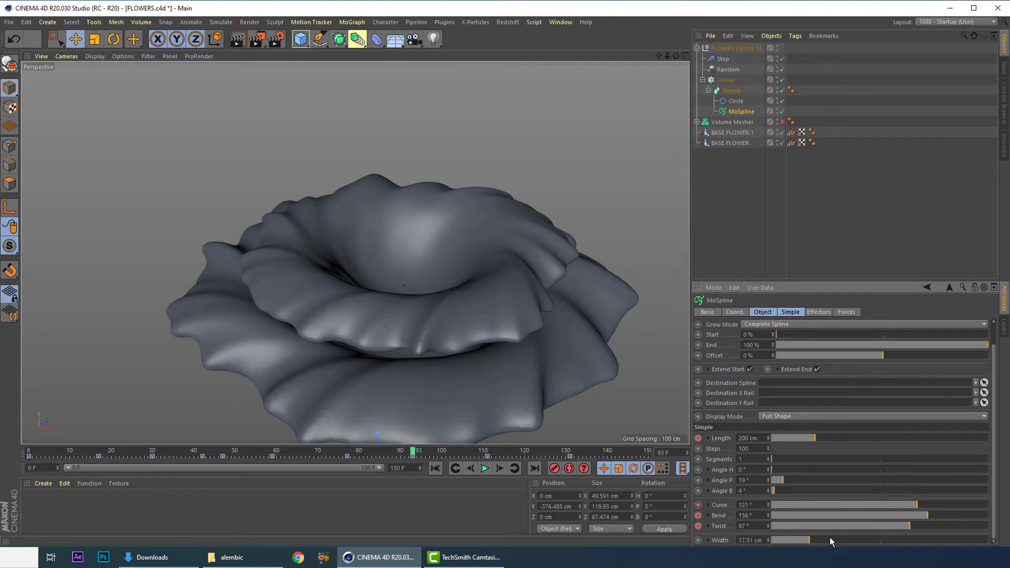
pyautogui.moveTo(812, 542); pyautogui.dragTo(811, 542)
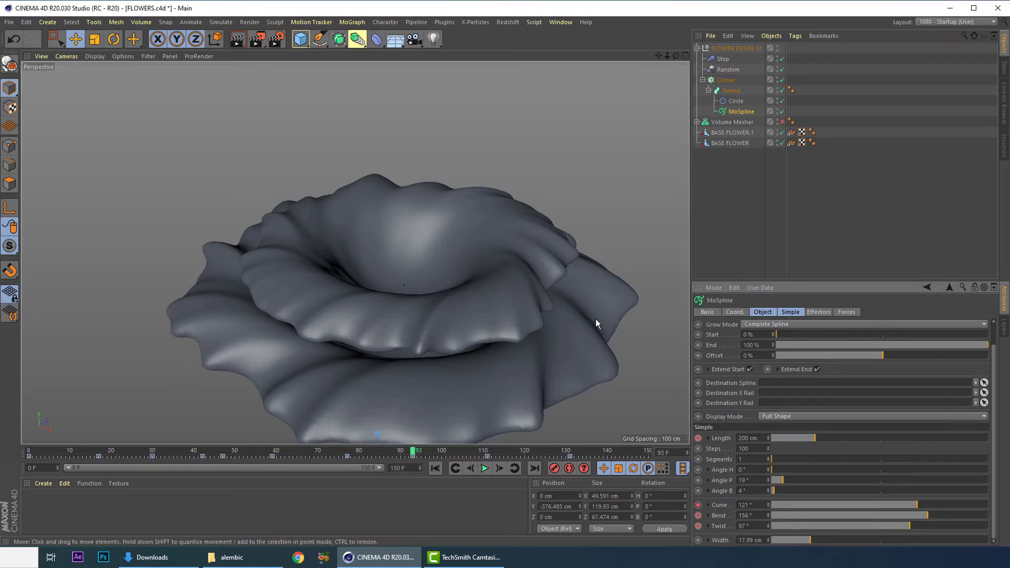
pyautogui.keyDown('alt'); pyautogui.moveTo(557, 172); pyautogui.dragTo(531, 263); pyautogui.keyUp('alt')
pyautogui.moveTo(807, 542); pyautogui.dragTo(780, 550)
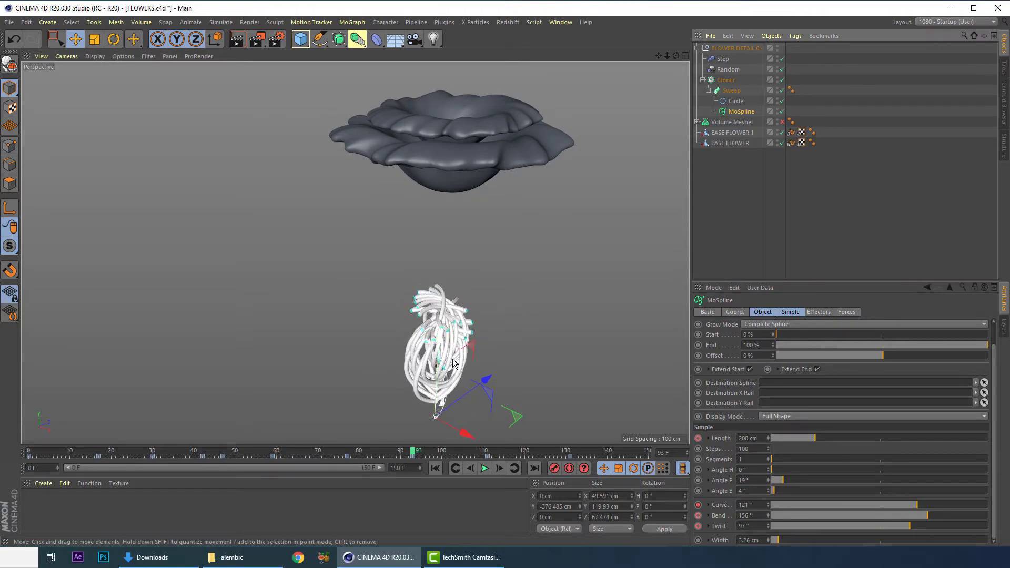
pyautogui.moveTo(437, 356); pyautogui.dragTo(416, 287)
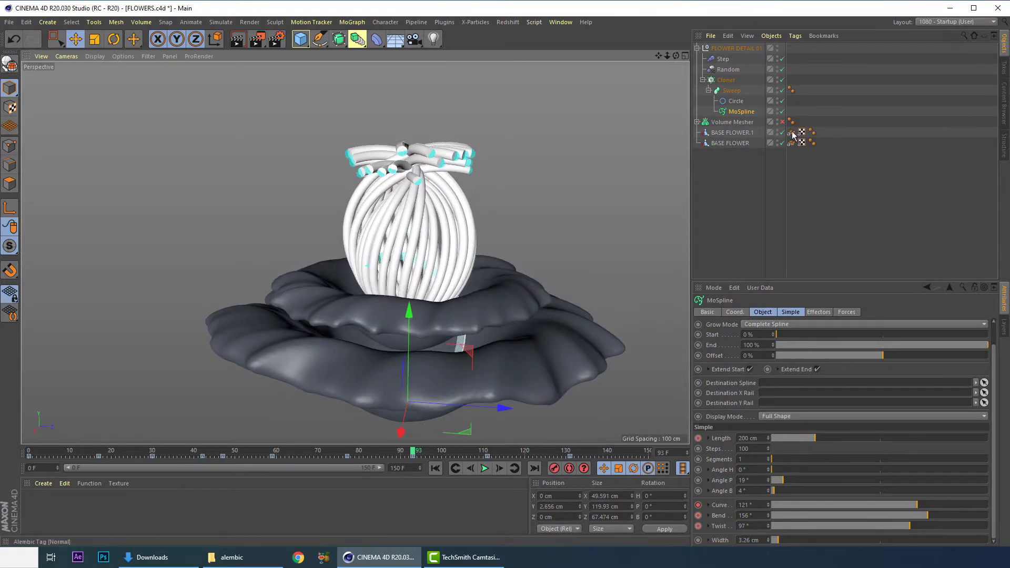
pyautogui.keyDown('alt'); pyautogui.moveTo(497, 194); pyautogui.dragTo(456, 276); pyautogui.keyUp('alt')
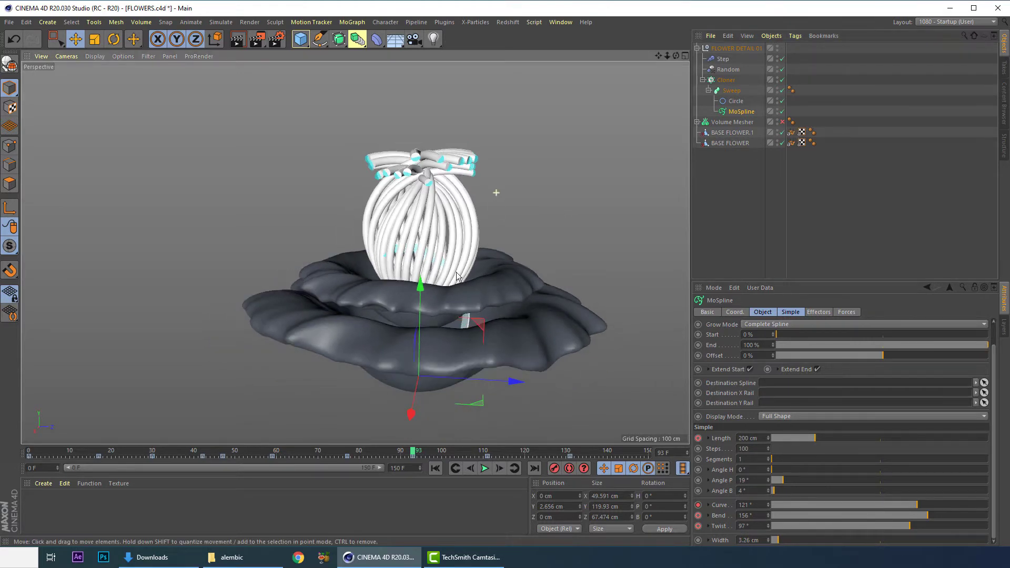
pyautogui.moveTo(50, 454); pyautogui.dragTo(347, 468)
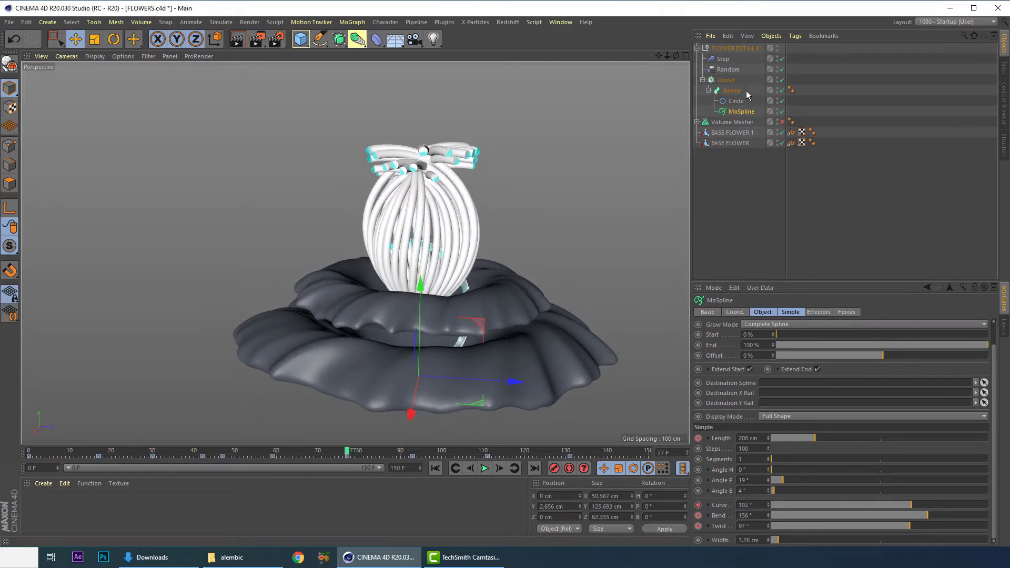
# Step: Shape the Sweep's Details Scale curve to peak near 0.45 and taper to zero at the strand ends
pyautogui.click(738, 115)
pyautogui.click(732, 90)
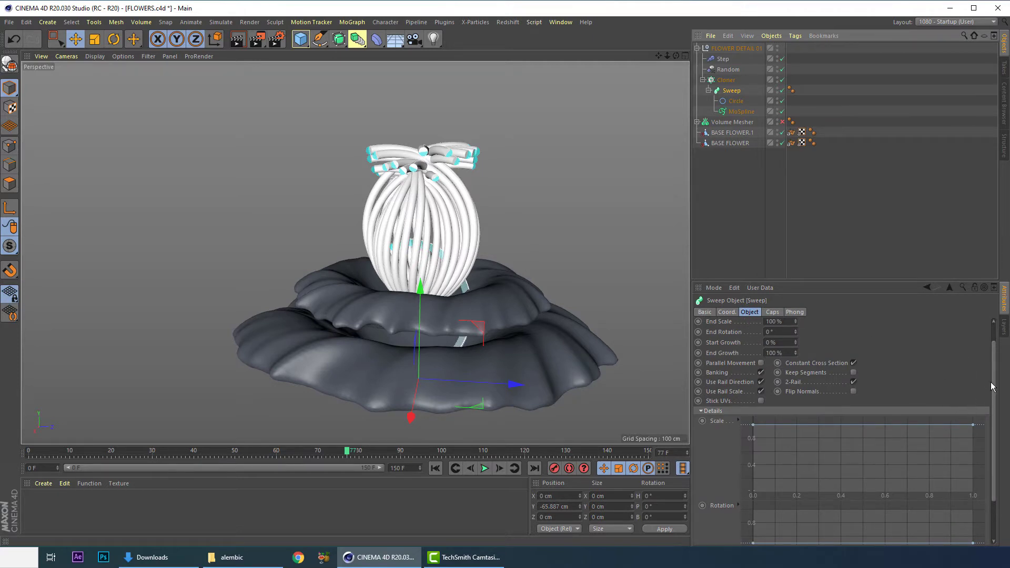
pyautogui.scroll(2, 992, 387)
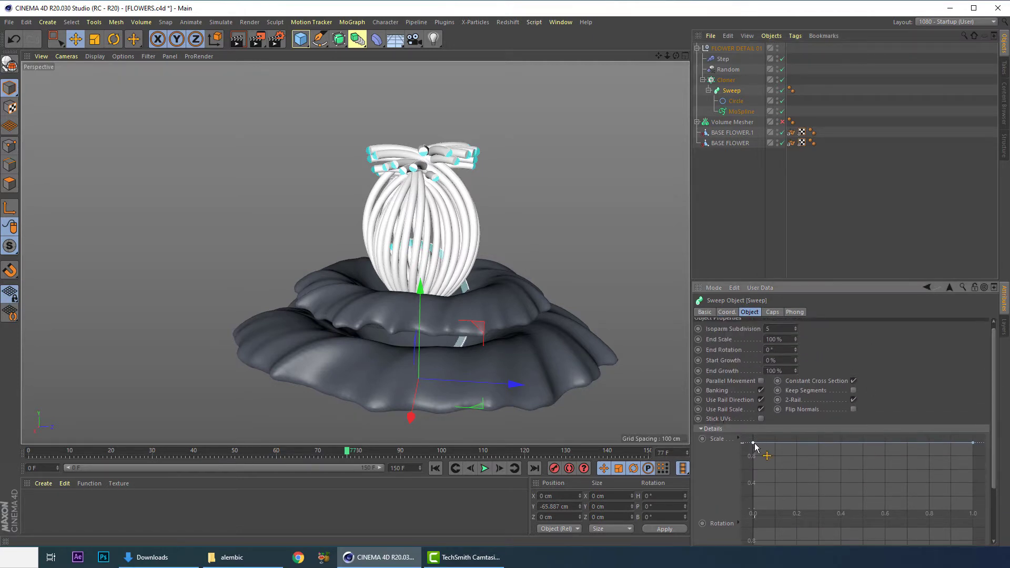
pyautogui.moveTo(754, 444); pyautogui.dragTo(753, 517)
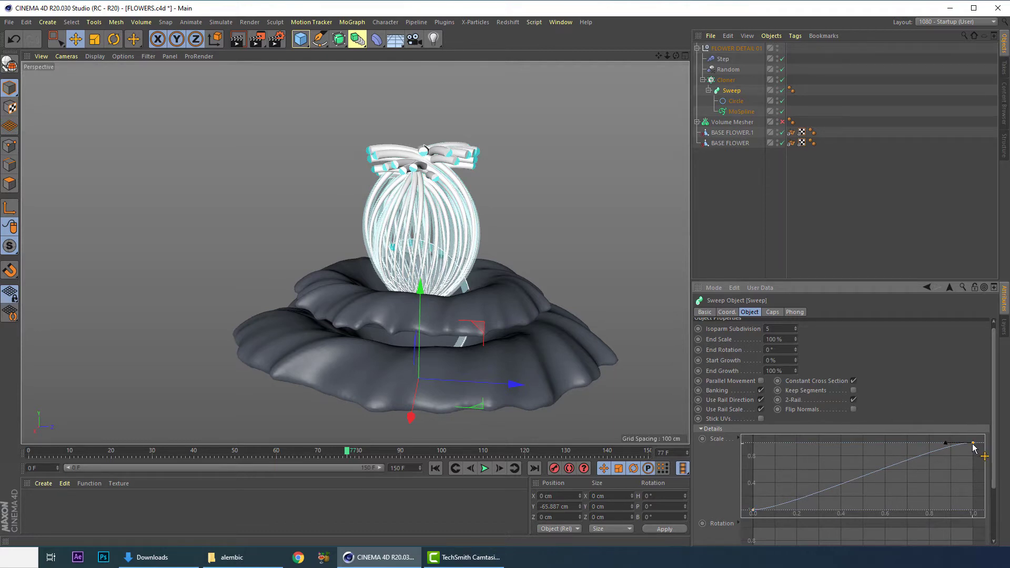
pyautogui.moveTo(973, 445)
pyautogui.mouseDown()
pyautogui.moveTo(972, 501)
pyautogui.moveTo(939, 500)
pyautogui.moveTo(965, 432)
pyautogui.moveTo(1001, 451)
pyautogui.moveTo(987, 449)
pyautogui.mouseUp()
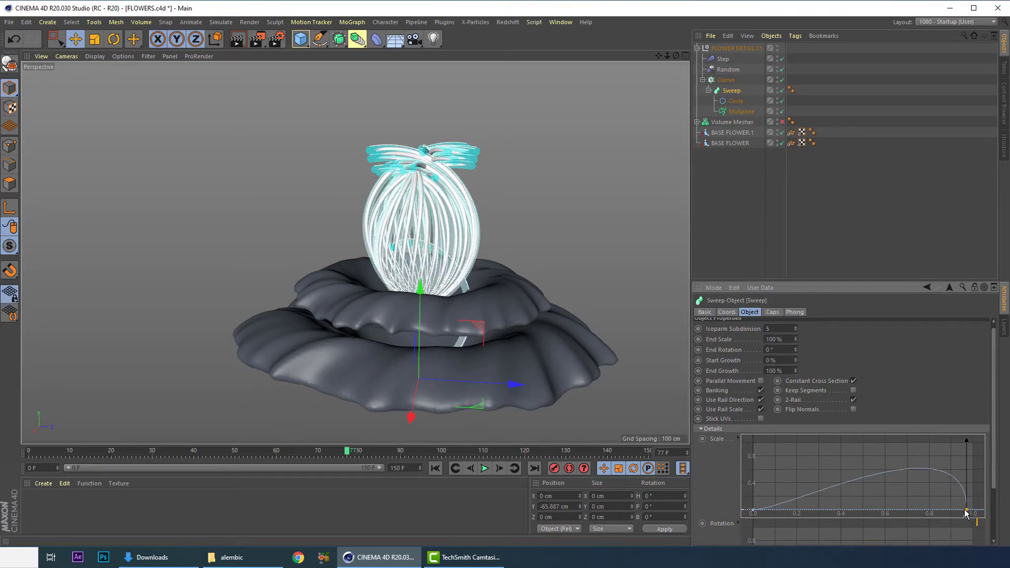
pyautogui.moveTo(966, 512); pyautogui.dragTo(977, 512)
pyautogui.moveTo(972, 444); pyautogui.dragTo(960, 441)
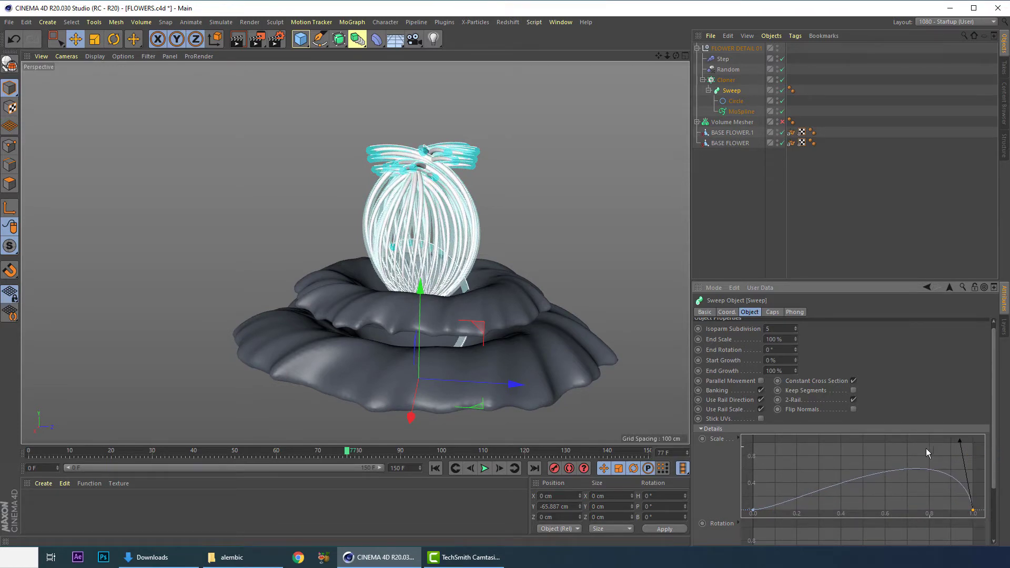
pyautogui.keyDown('ctrl'); pyautogui.click(921, 470); pyautogui.keyUp('ctrl')
pyautogui.moveTo(922, 470); pyautogui.dragTo(948, 472)
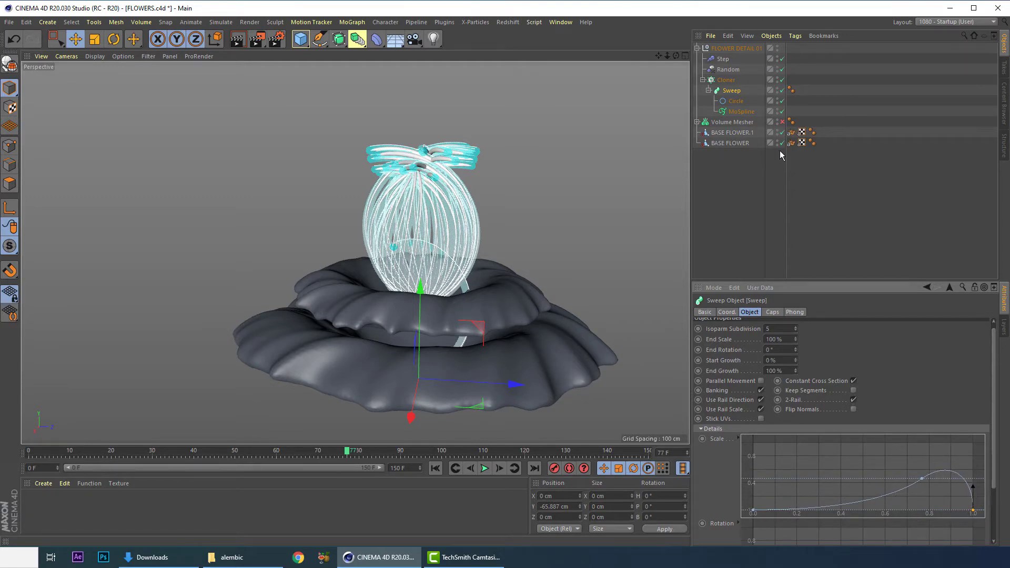
# Step: Select the MoSpline and widen its strands to about 12 cm
pyautogui.click(597, 175)
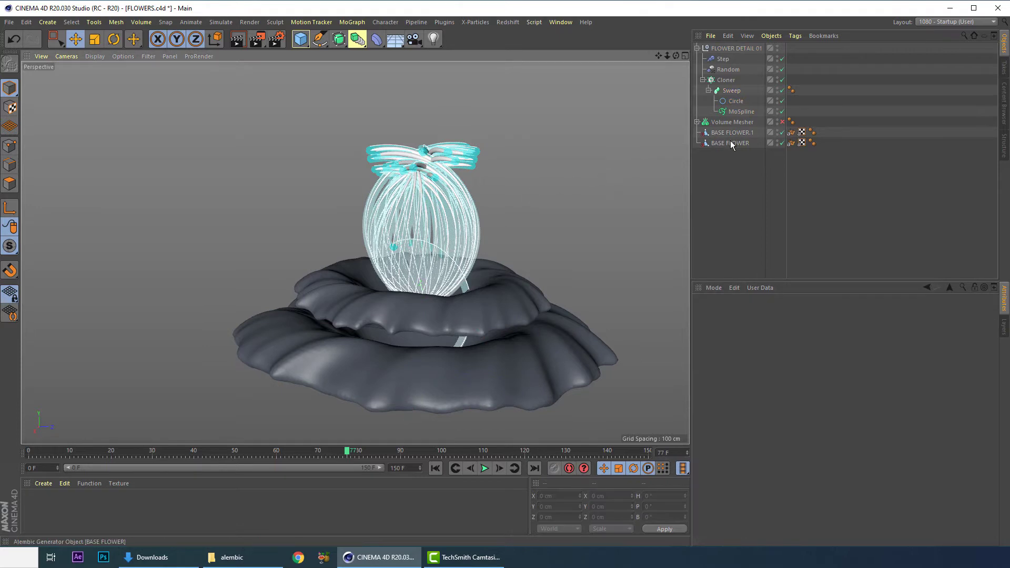
pyautogui.click(739, 111)
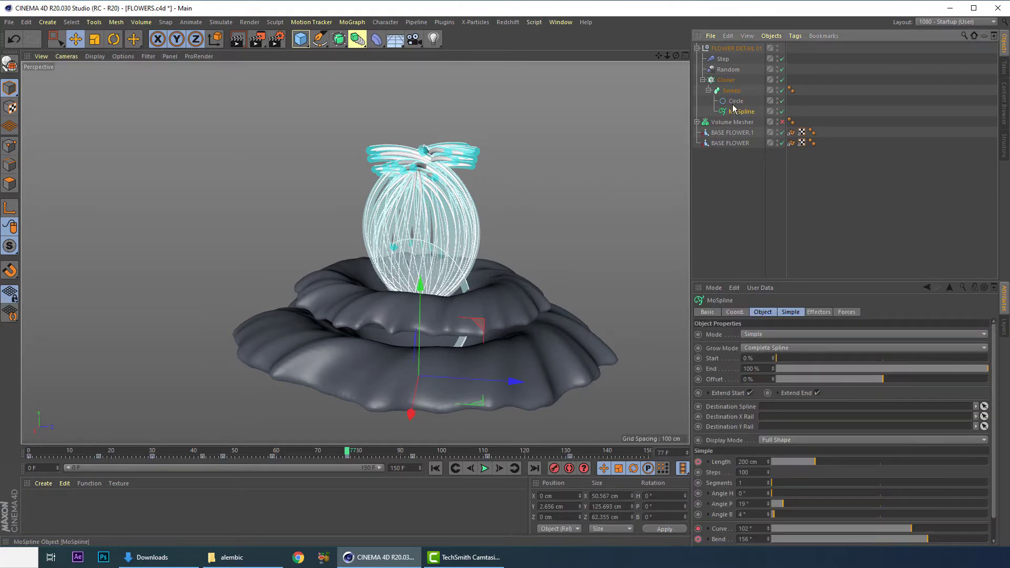
pyautogui.scroll(5, 509, 154)
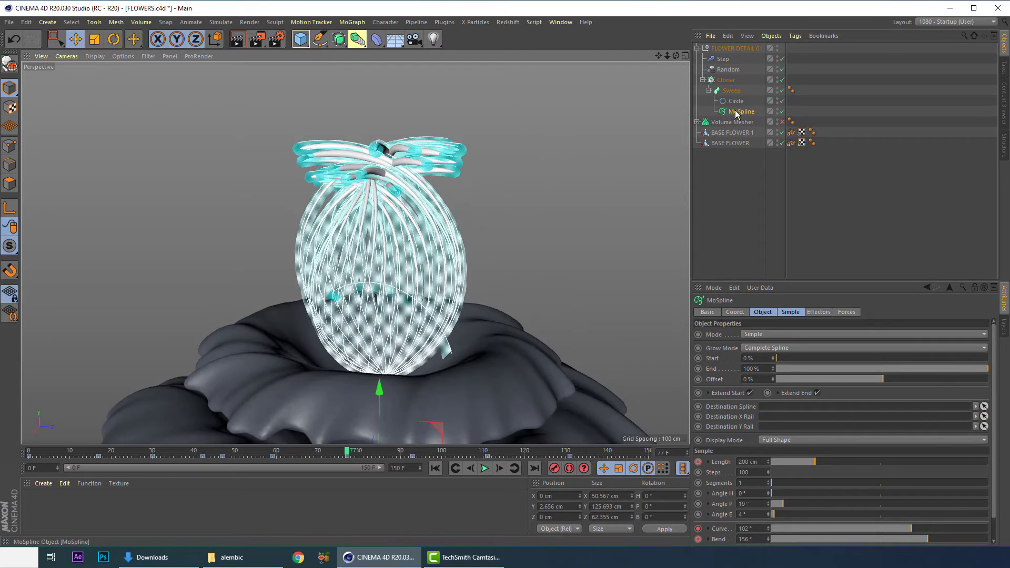
pyautogui.scroll(-2, 991, 503)
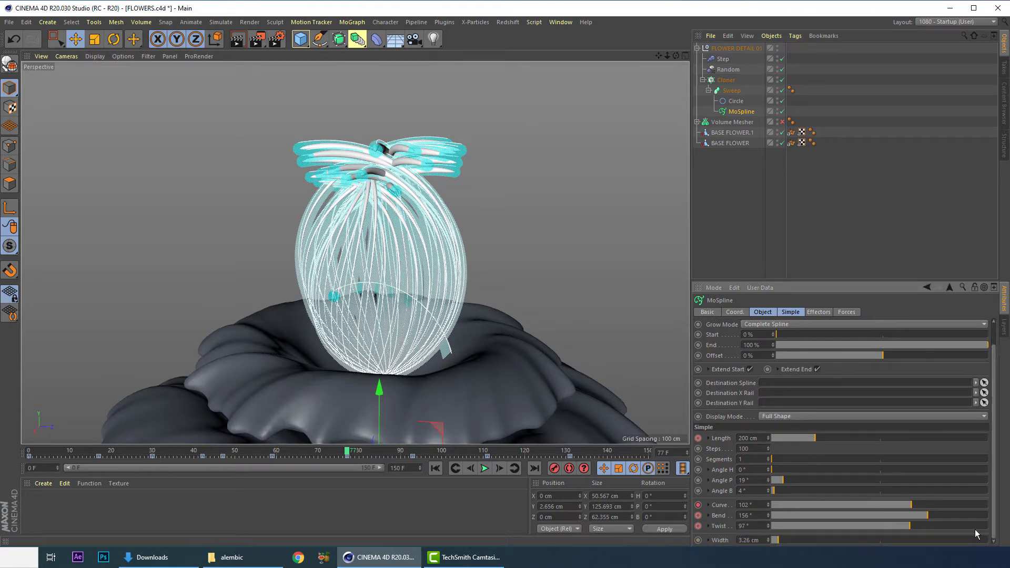
pyautogui.moveTo(782, 541)
pyautogui.mouseDown()
pyautogui.moveTo(804, 539)
pyautogui.moveTo(782, 541)
pyautogui.moveTo(792, 539)
pyautogui.mouseUp()
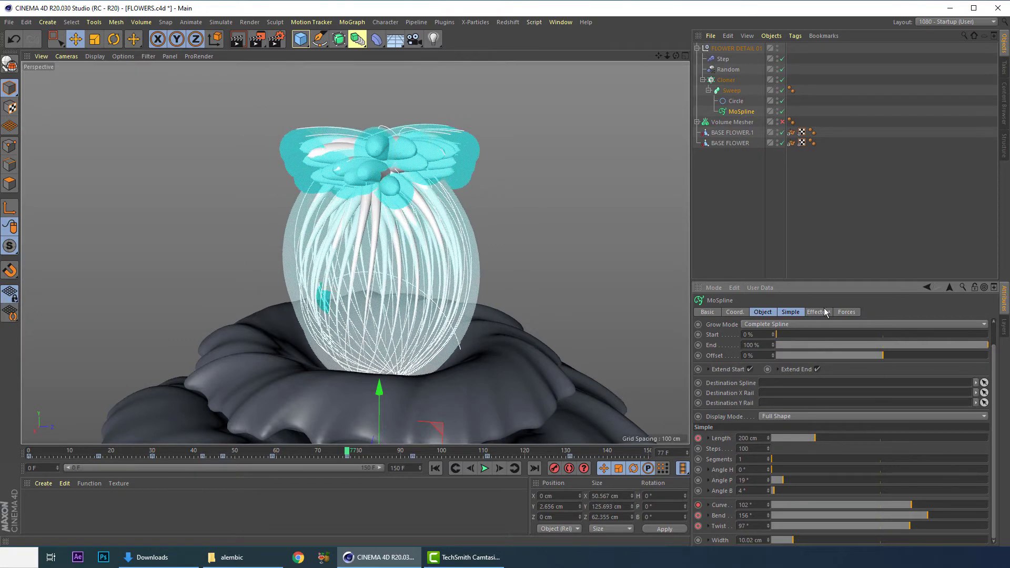
# Step: Review the MoSpline's Basic, Coord and Object tabs, leaving display colour Off, and revert Segments to 1
pyautogui.click(781, 315)
pyautogui.click(717, 312)
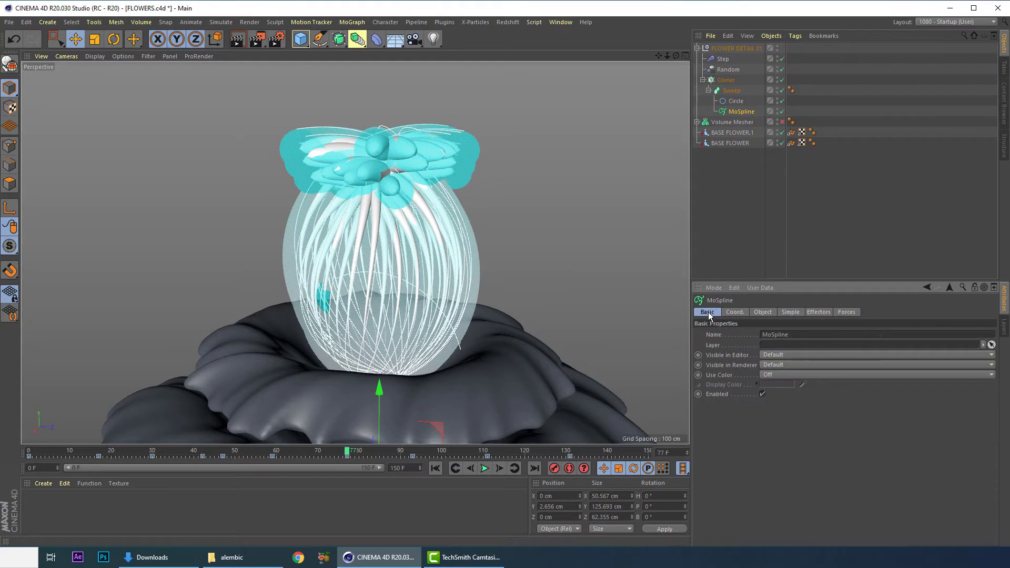
pyautogui.click(733, 314)
pyautogui.click(714, 314)
pyautogui.click(775, 375)
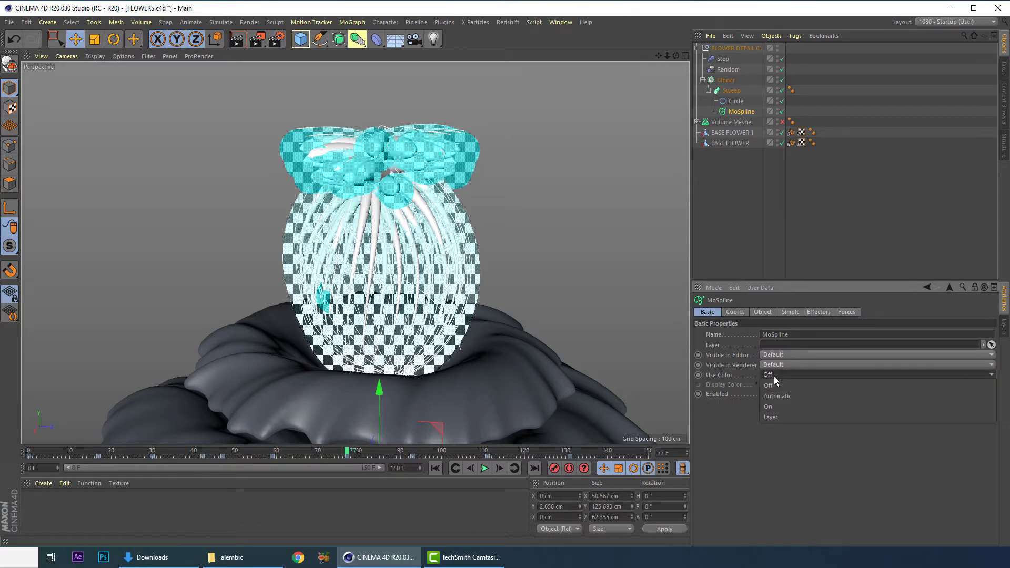
pyautogui.click(739, 315)
pyautogui.click(732, 313)
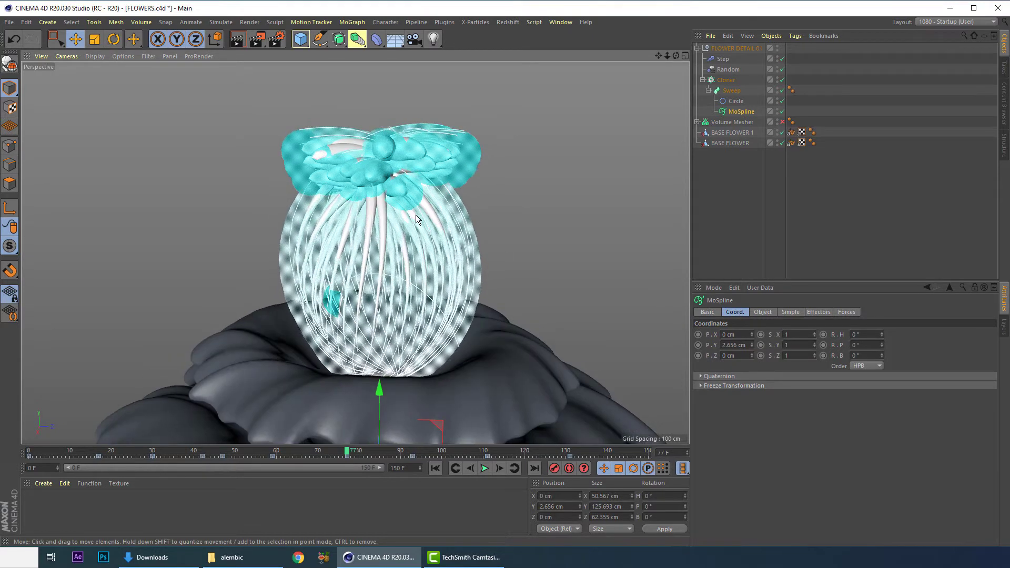
pyautogui.click(763, 312)
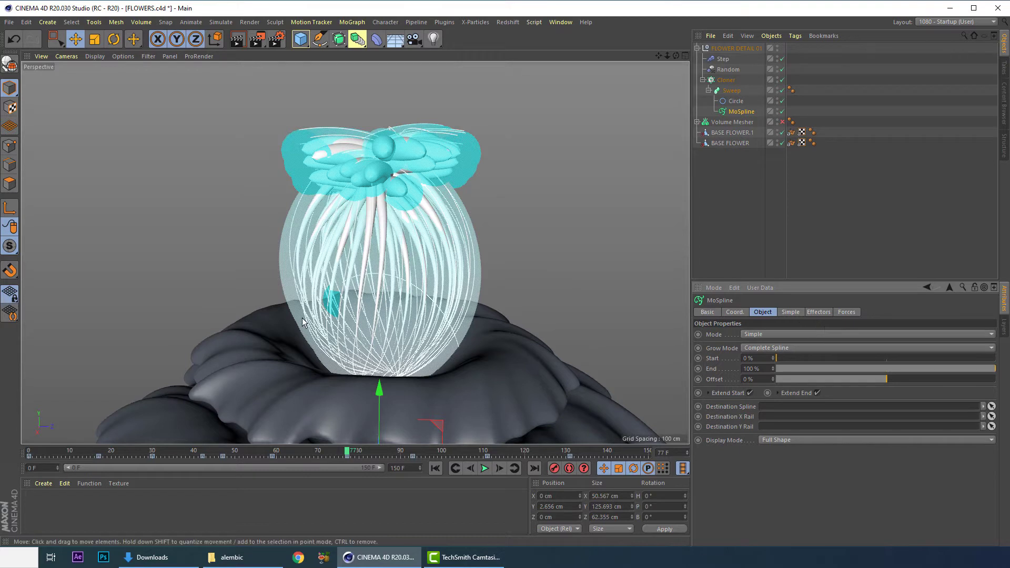
pyautogui.click(799, 313)
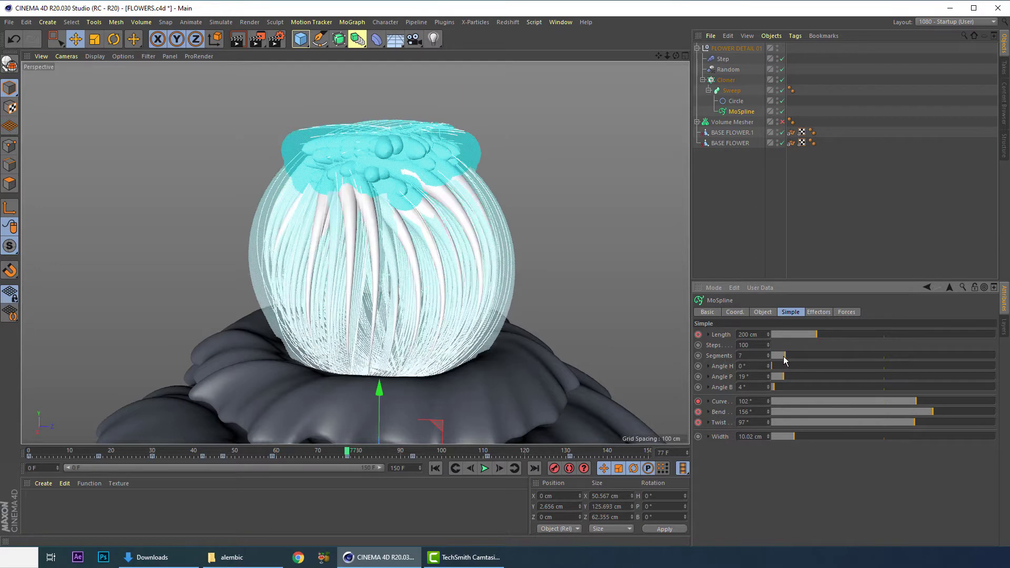
pyautogui.hotkey('ctrl', 'z')
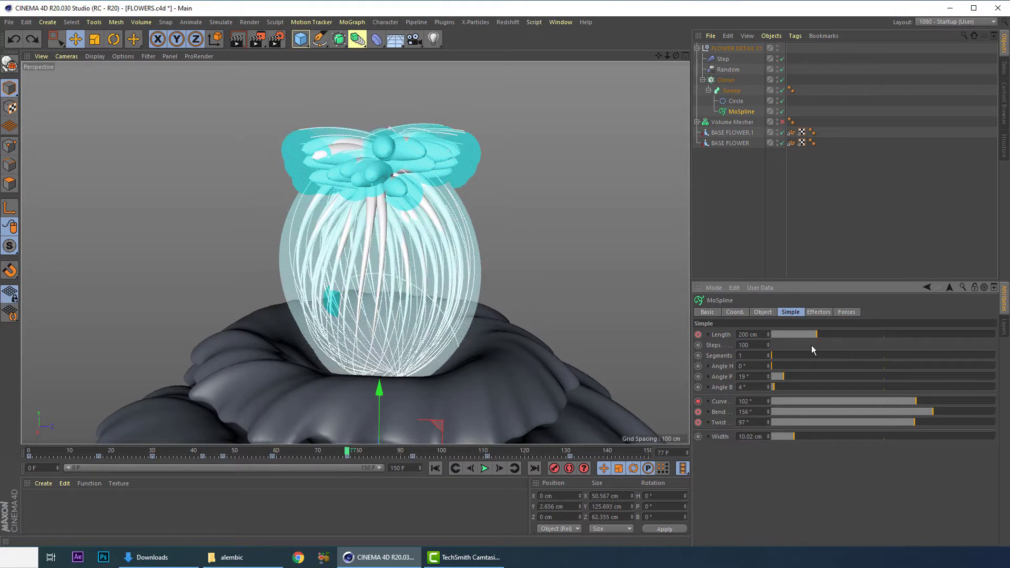
# Step: Fine-tune the MoSpline Width in the Simple tab, settling on 12.5 cm
pyautogui.click(820, 312)
pyautogui.click(848, 313)
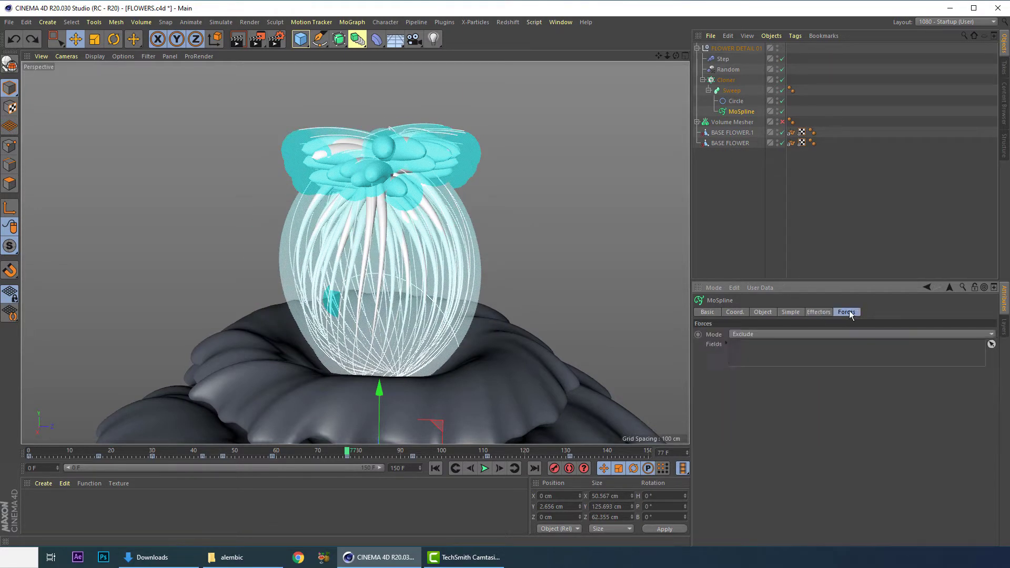
pyautogui.click(791, 312)
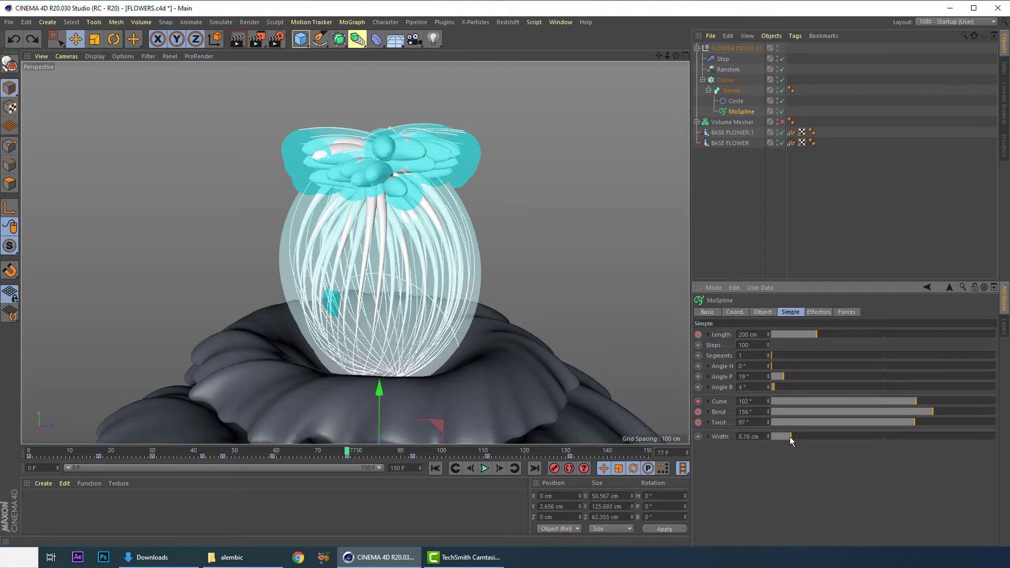
pyautogui.moveTo(790, 437); pyautogui.dragTo(810, 427)
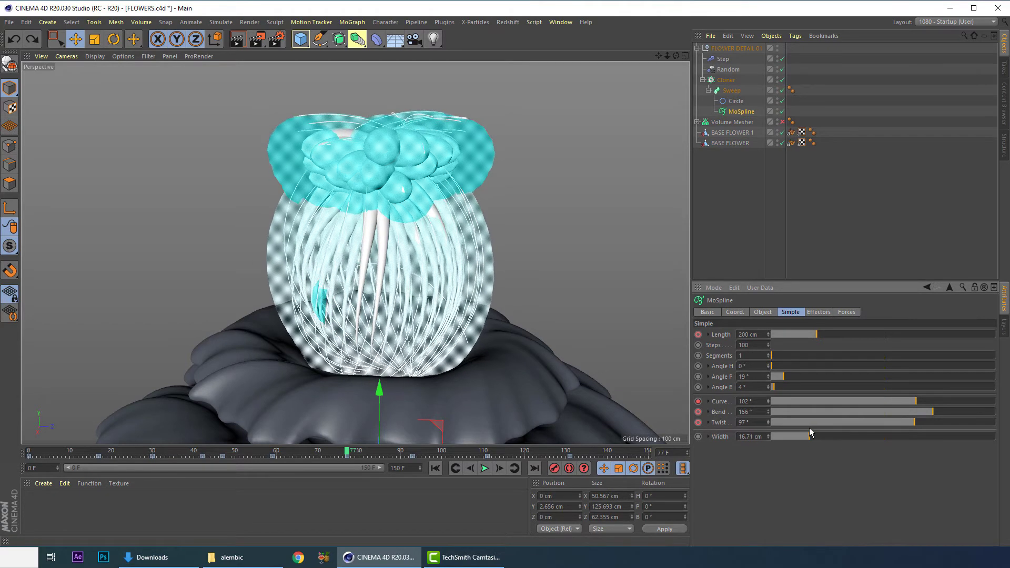
pyautogui.keyDown('alt'); pyautogui.moveTo(547, 227); pyautogui.dragTo(468, 226); pyautogui.keyUp('alt')
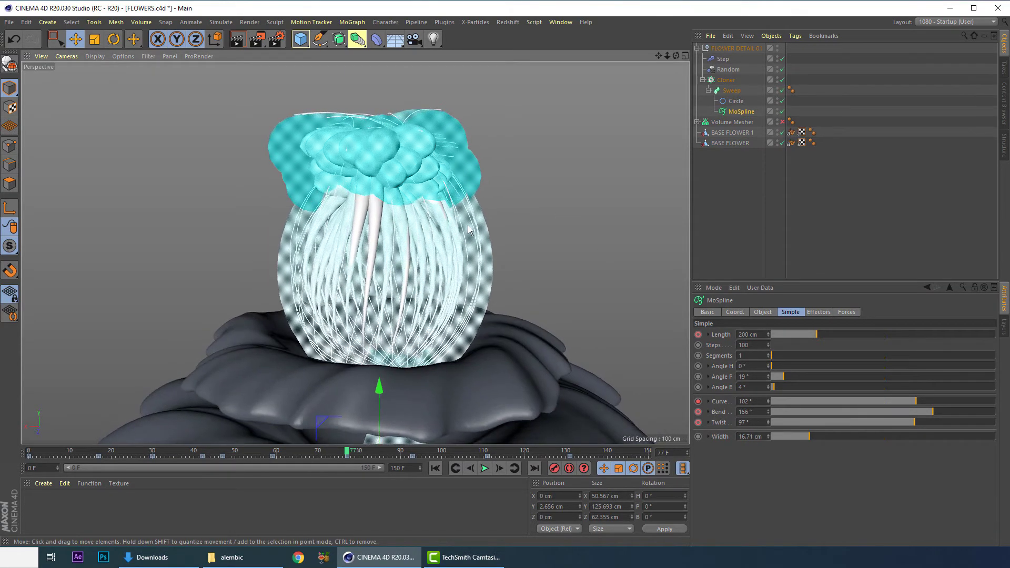
pyautogui.moveTo(804, 437)
pyautogui.mouseDown()
pyautogui.moveTo(788, 436)
pyautogui.moveTo(800, 437)
pyautogui.mouseUp()
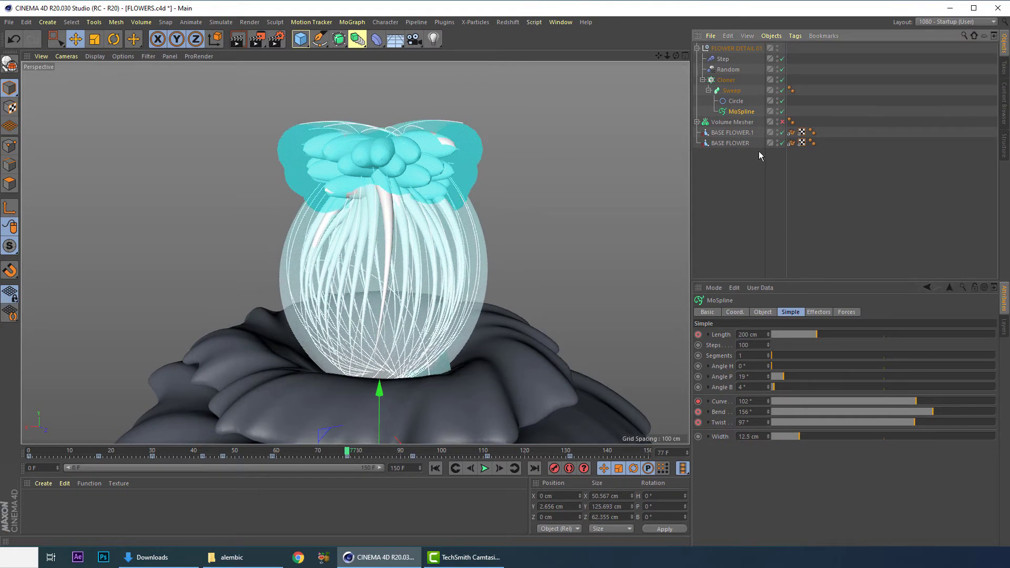
# Step: Select the Sweep and rework its Scale curve points into a low, wavy profile through the middle
pyautogui.click(736, 101)
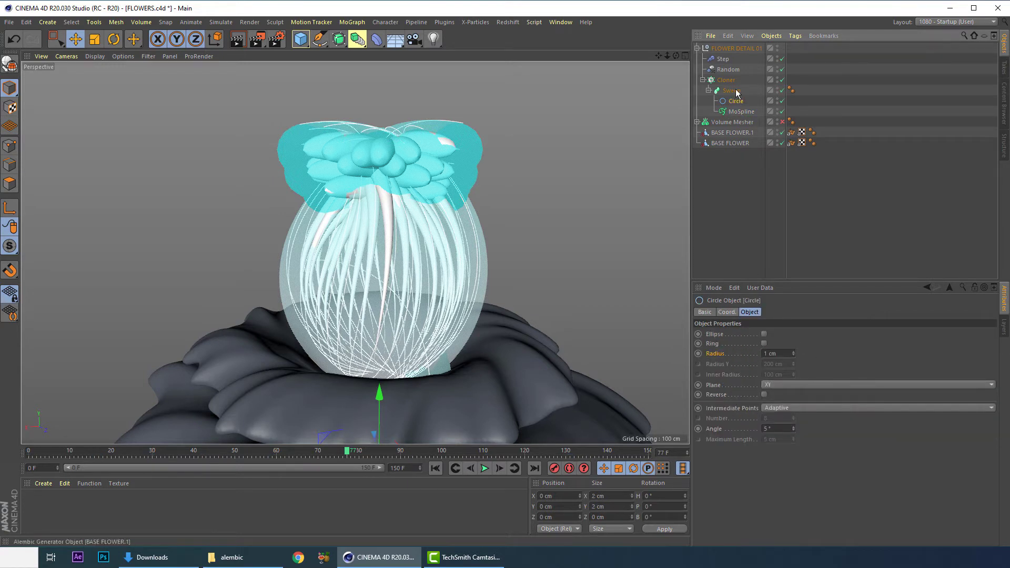
pyautogui.press('Up')
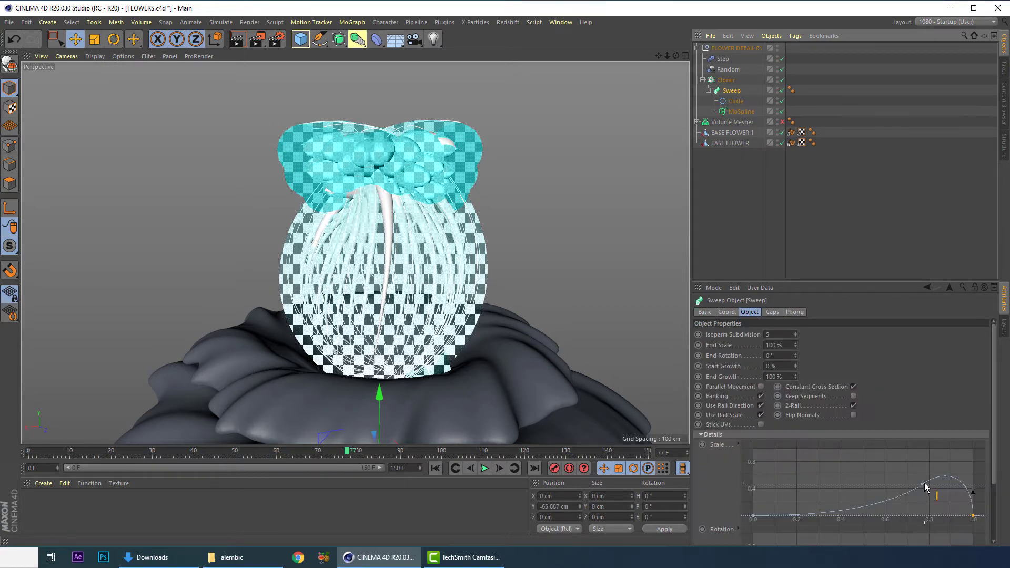
pyautogui.moveTo(923, 484); pyautogui.dragTo(975, 517)
pyautogui.moveTo(933, 490); pyautogui.dragTo(946, 494)
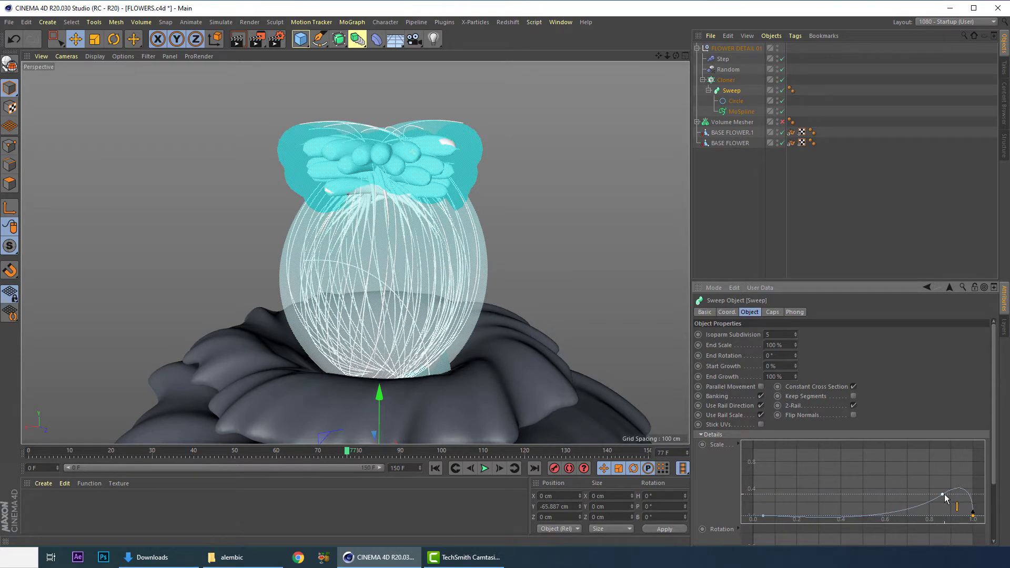
pyautogui.hotkey('ctrl', 'z')
pyautogui.click(933, 492)
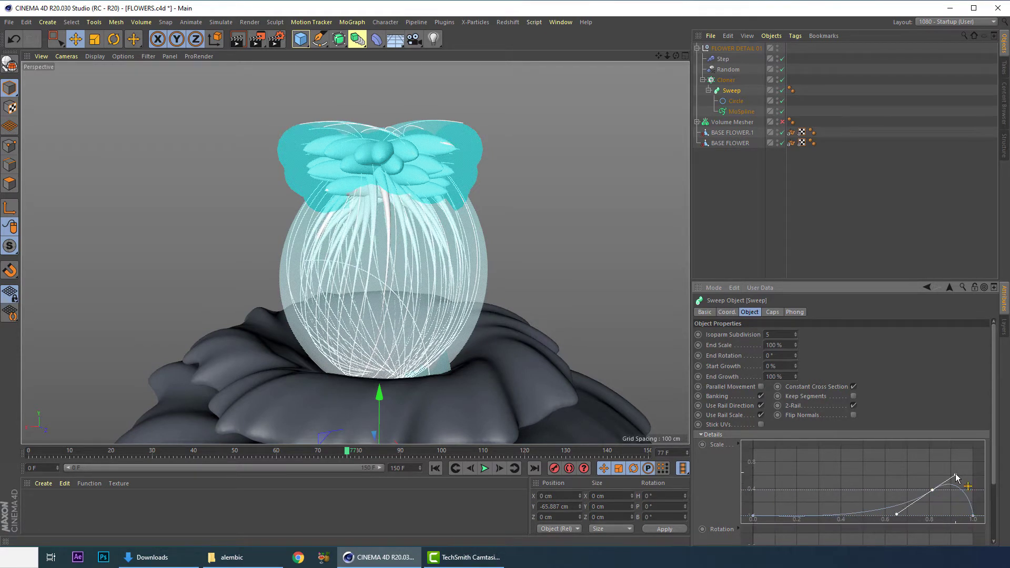
pyautogui.moveTo(957, 477); pyautogui.dragTo(943, 501)
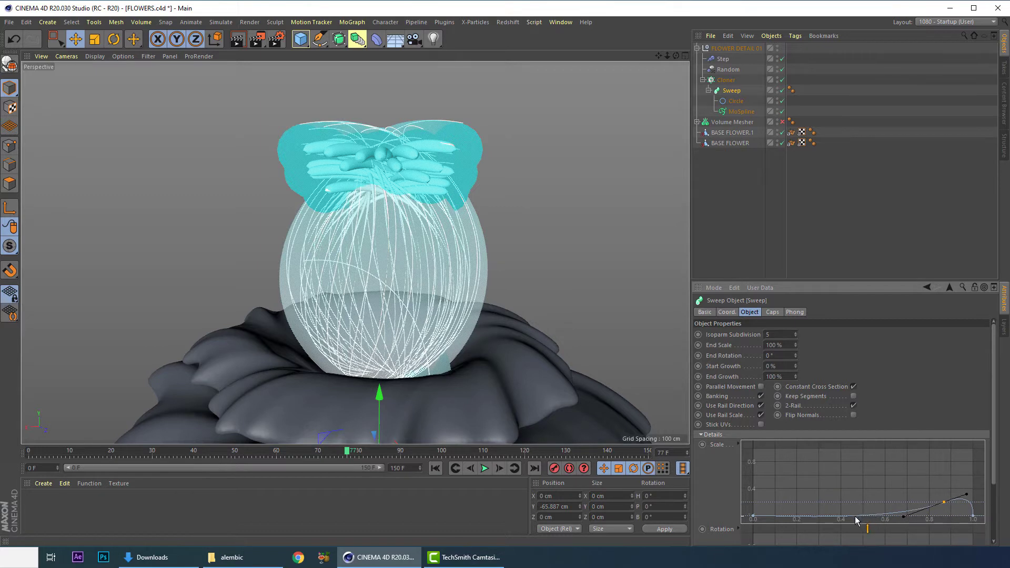
pyautogui.moveTo(854, 521); pyautogui.dragTo(844, 502)
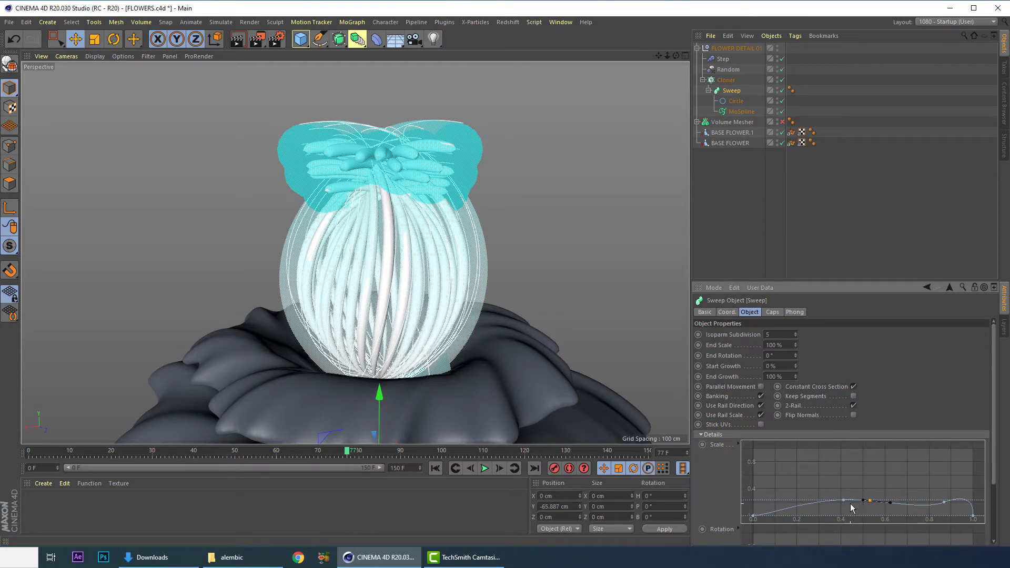
pyautogui.moveTo(870, 502); pyautogui.dragTo(814, 514)
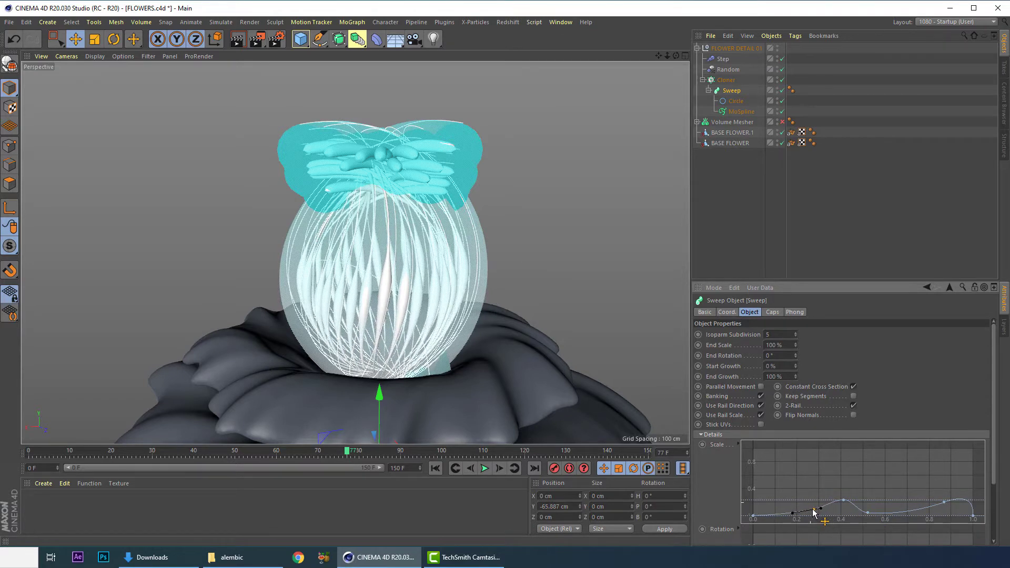
pyautogui.click(539, 273)
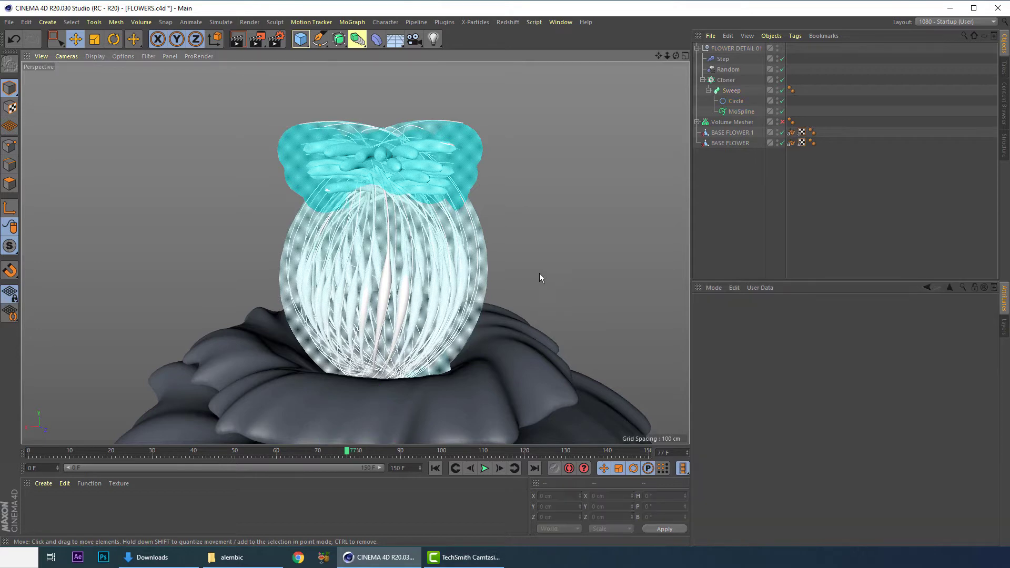
pyautogui.keyDown('alt'); pyautogui.moveTo(308, 207); pyautogui.dragTo(290, 318); pyautogui.keyUp('alt')
pyautogui.moveTo(31, 453); pyautogui.dragTo(403, 468)
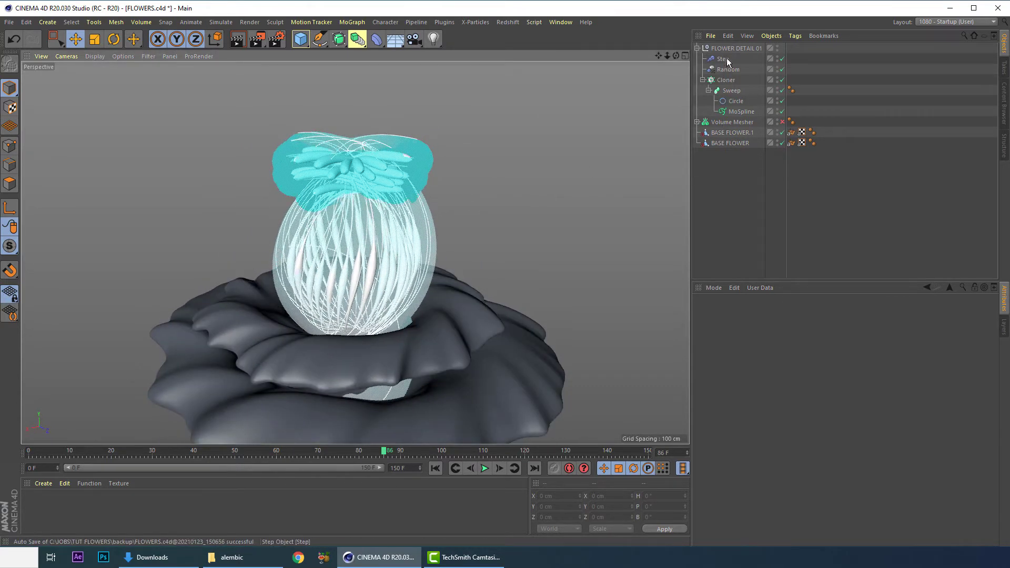
pyautogui.click(740, 111)
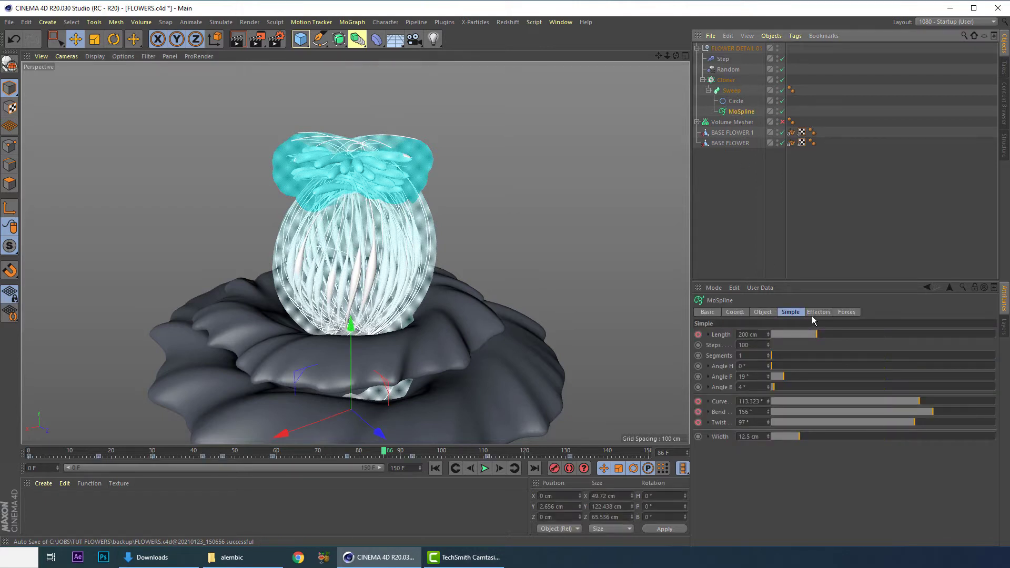
pyautogui.click(764, 313)
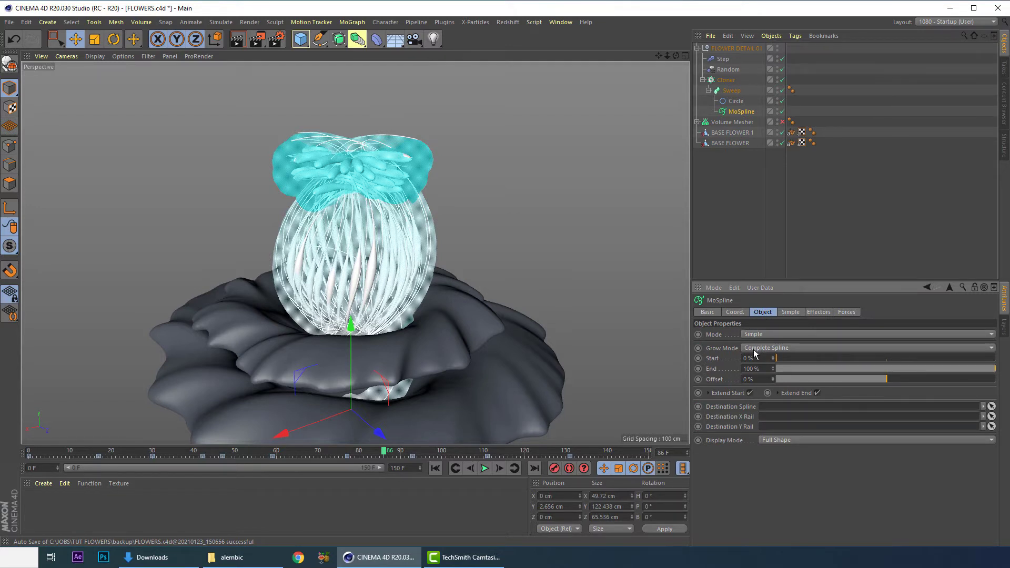
pyautogui.click(784, 441)
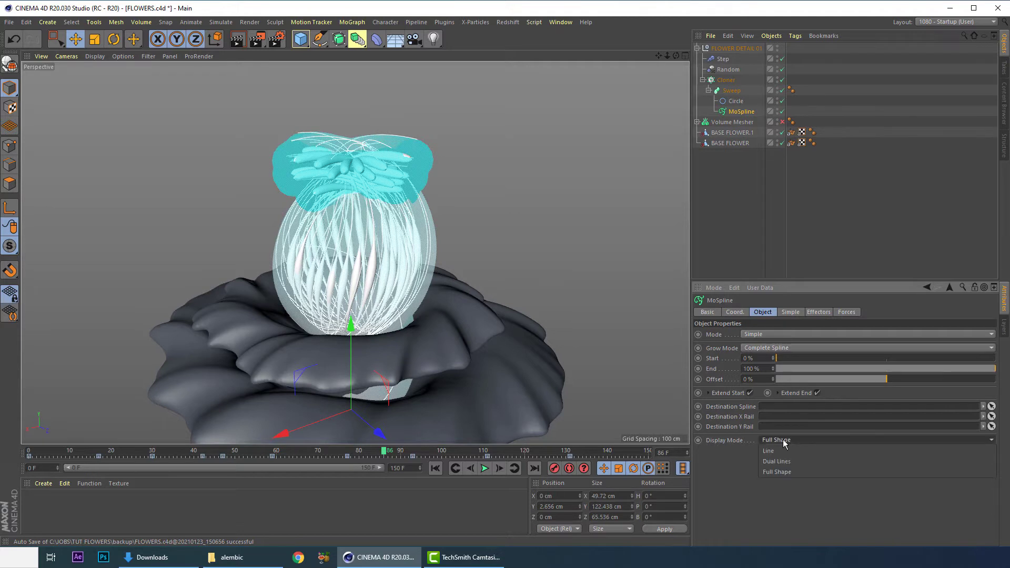
pyautogui.click(769, 451)
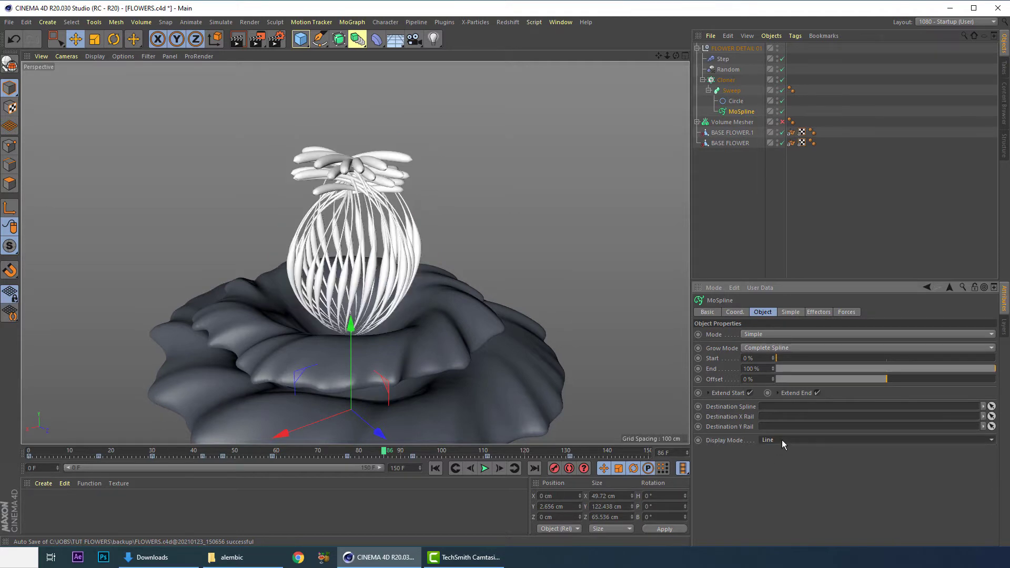
pyautogui.keyDown('alt'); pyautogui.moveTo(404, 264); pyautogui.dragTo(385, 251); pyautogui.keyUp('alt')
pyautogui.scroll(5, 384, 251)
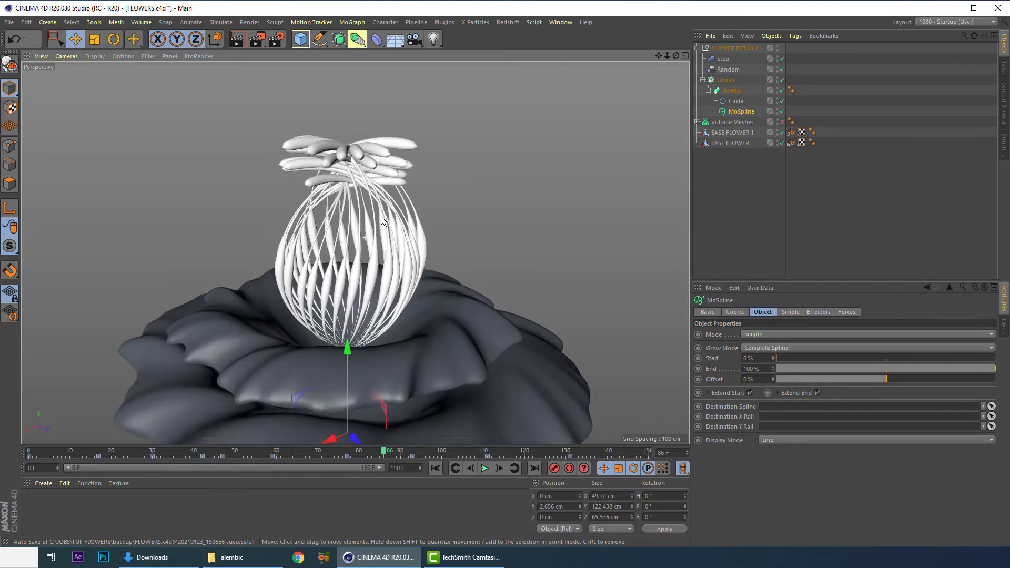
pyautogui.keyDown('alt'); pyautogui.moveTo(381, 289); pyautogui.dragTo(335, 345); pyautogui.keyUp('alt')
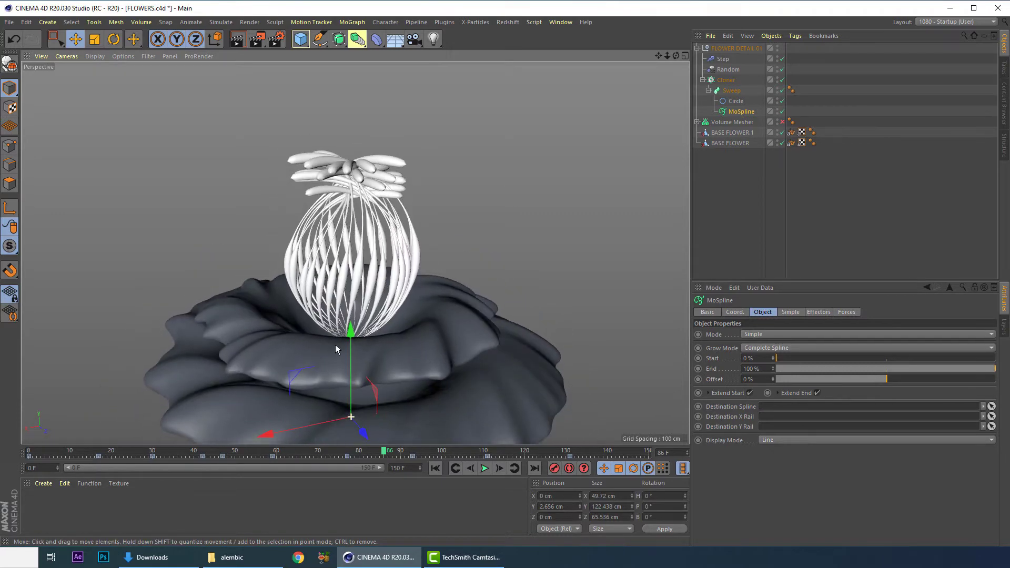
pyautogui.moveTo(40, 452); pyautogui.dragTo(460, 463)
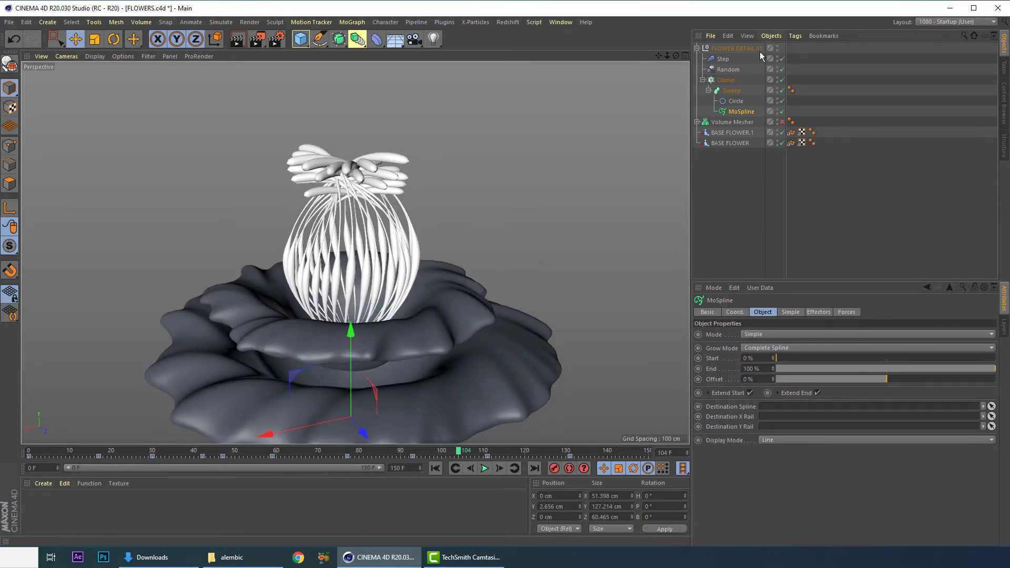
# Step: Select the MoSpline and show its Simple settings: Length 200 cm, Bend 156°, Twist 97°, Width 12.5 cm
pyautogui.click(731, 91)
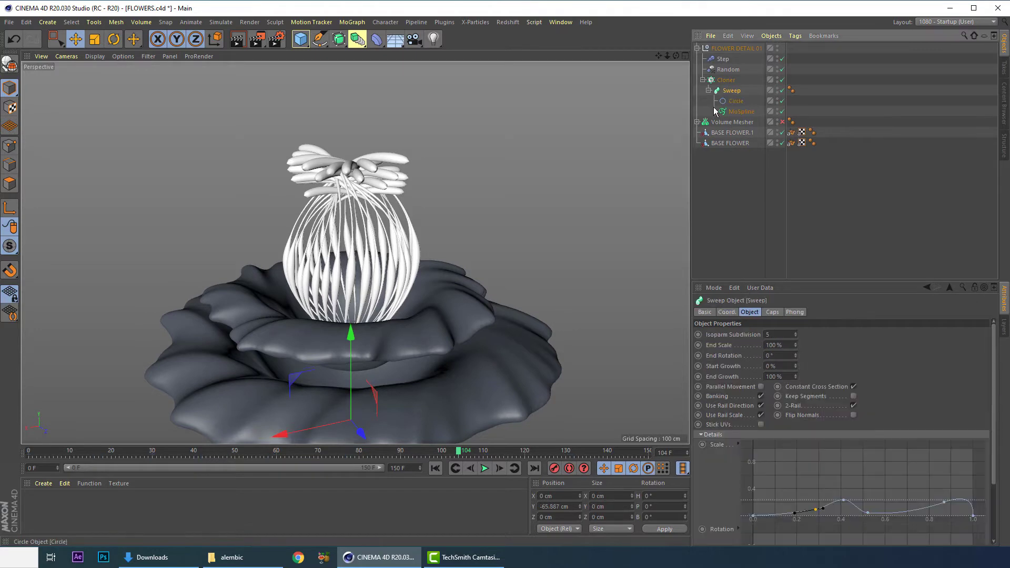
pyautogui.click(741, 111)
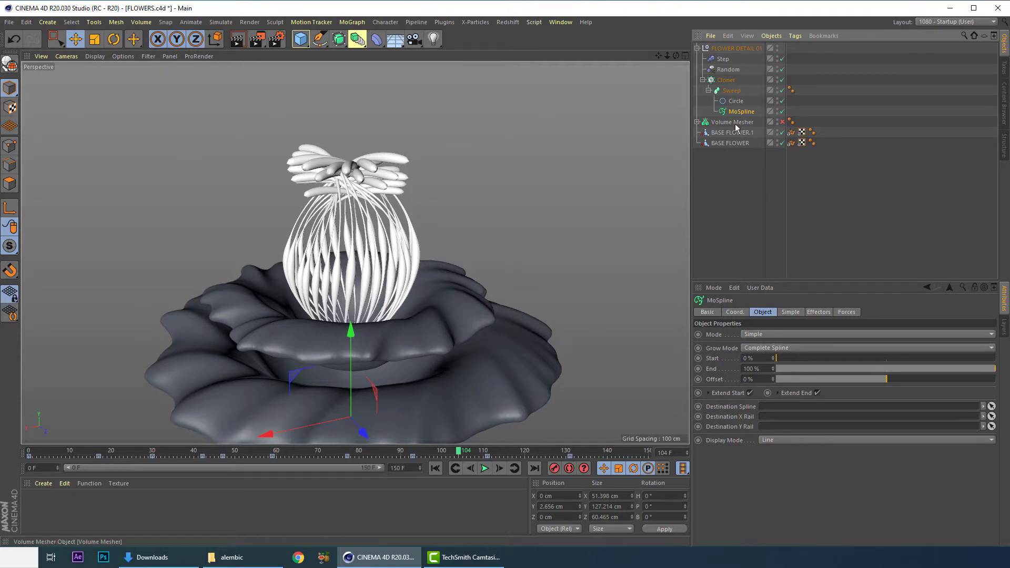
pyautogui.keyDown('alt'); pyautogui.moveTo(284, 248); pyautogui.dragTo(410, 210); pyautogui.keyUp('alt')
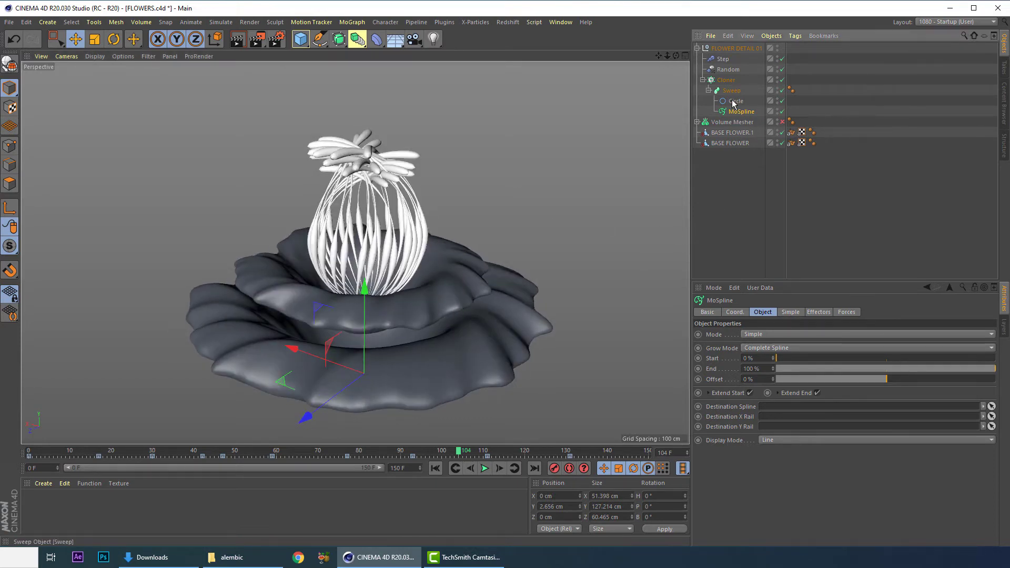
pyautogui.click(795, 313)
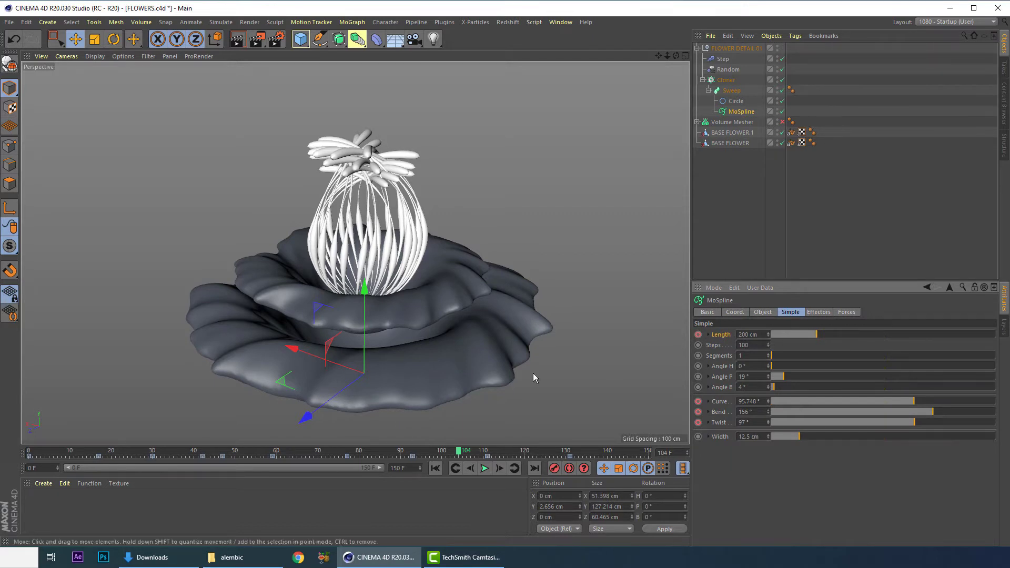
# Step: At frame 30, turn on Autokeying and key the MoSpline Length at 150 cm
pyautogui.click(152, 453)
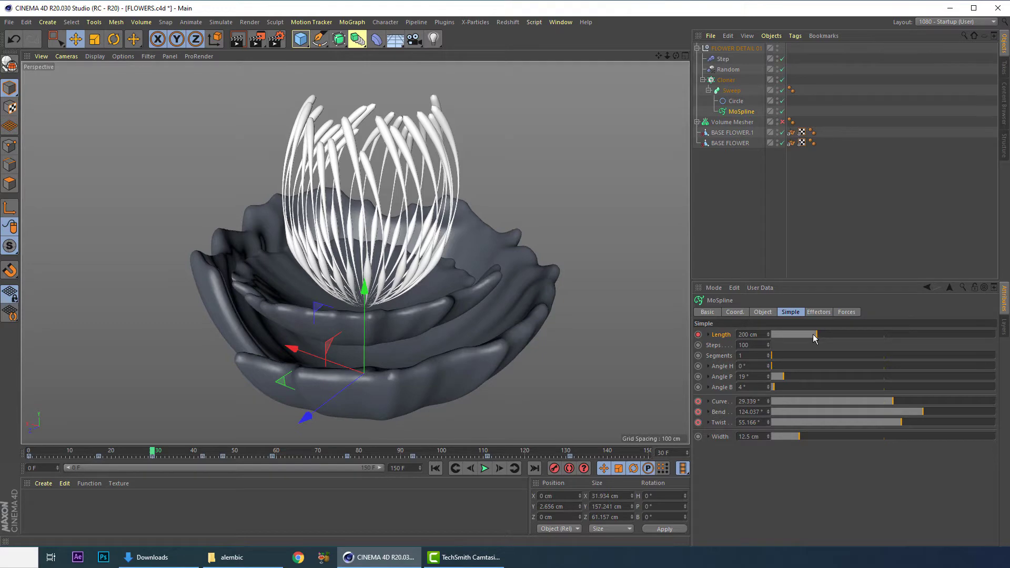
pyautogui.moveTo(152, 453)
pyautogui.mouseDown()
pyautogui.moveTo(252, 456)
pyautogui.moveTo(152, 453)
pyautogui.mouseUp()
pyautogui.moveTo(813, 334); pyautogui.dragTo(808, 337)
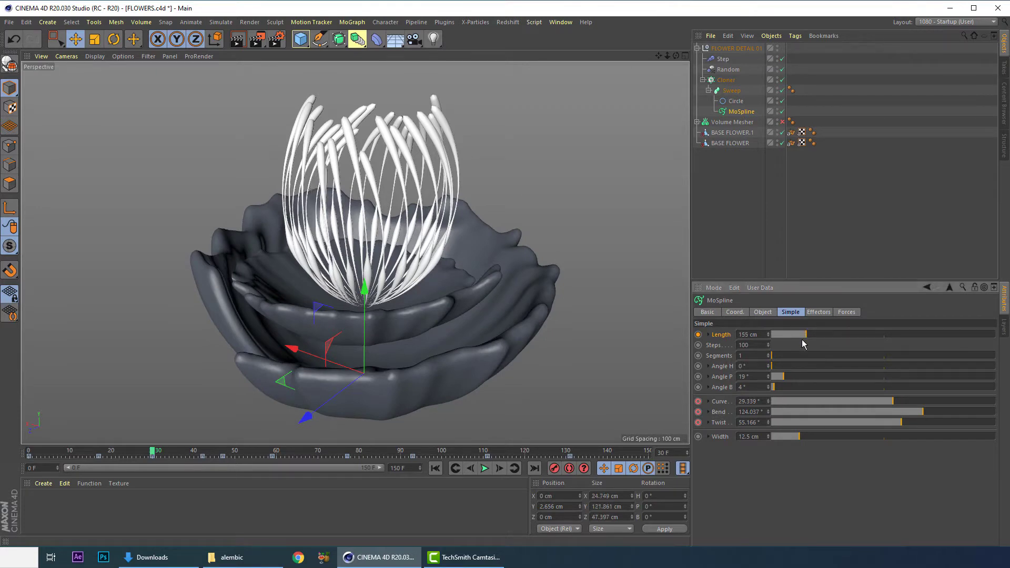
pyautogui.click(570, 469)
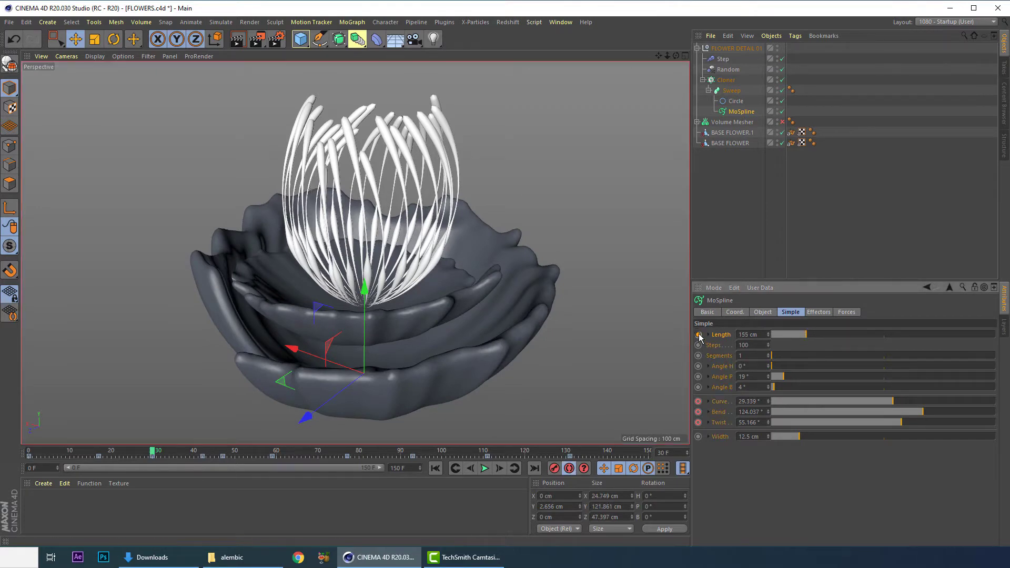
pyautogui.write('150')
pyautogui.press('Return')
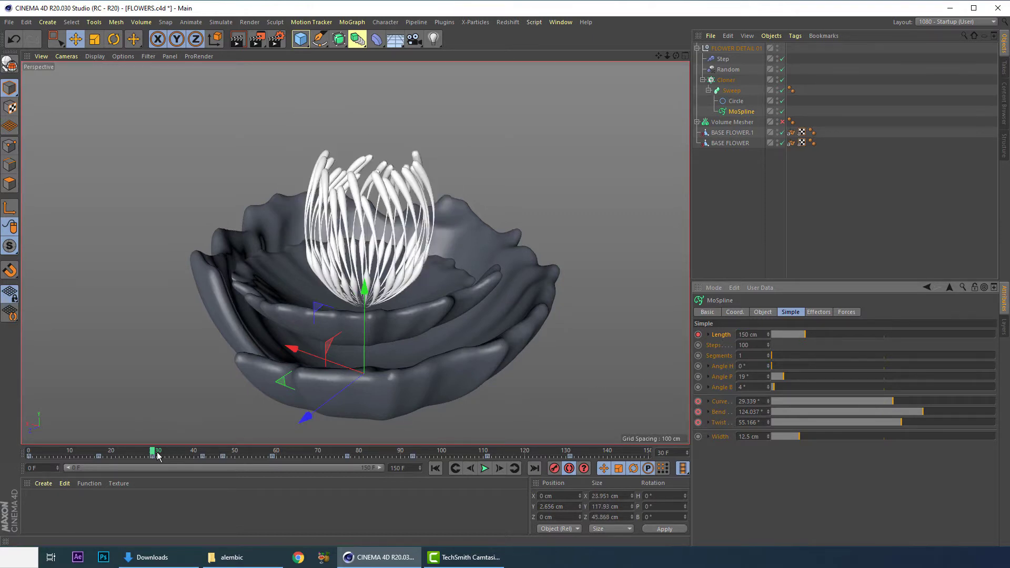
pyautogui.moveTo(157, 456); pyautogui.dragTo(295, 458)
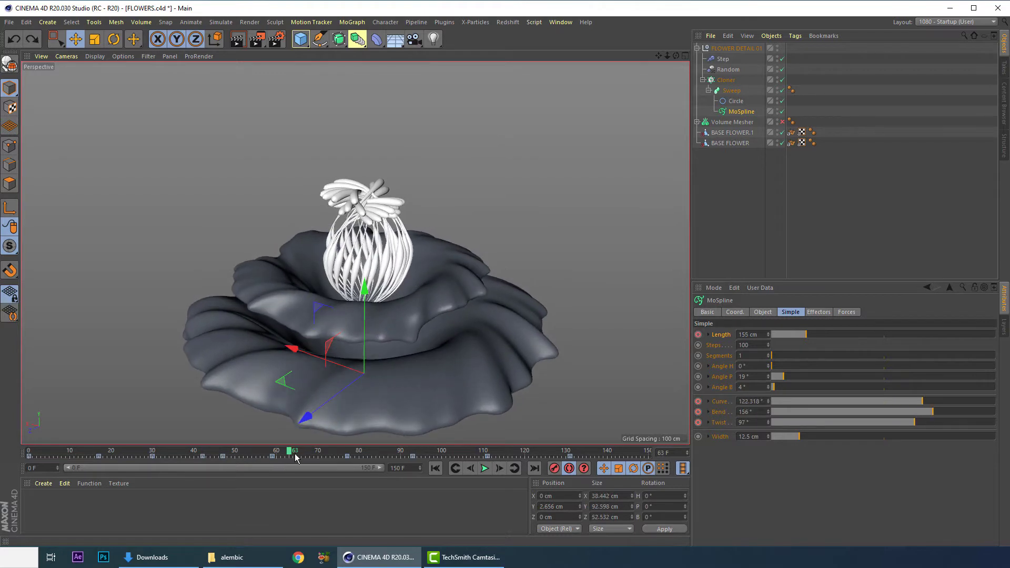
pyautogui.click(152, 455)
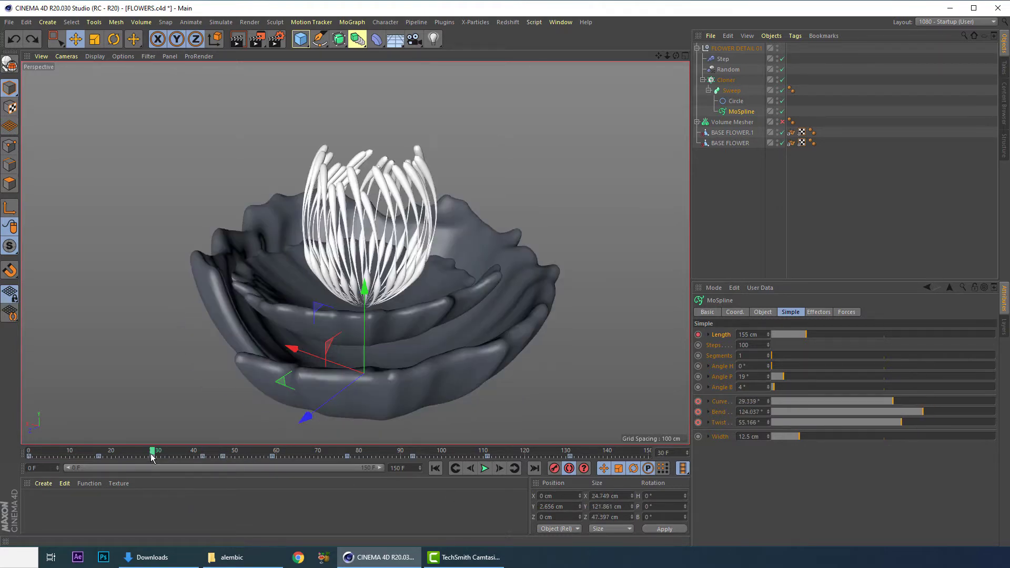
# Step: Key the MoSpline Bend down from 156° to 95° later in the timeline
pyautogui.click(748, 335)
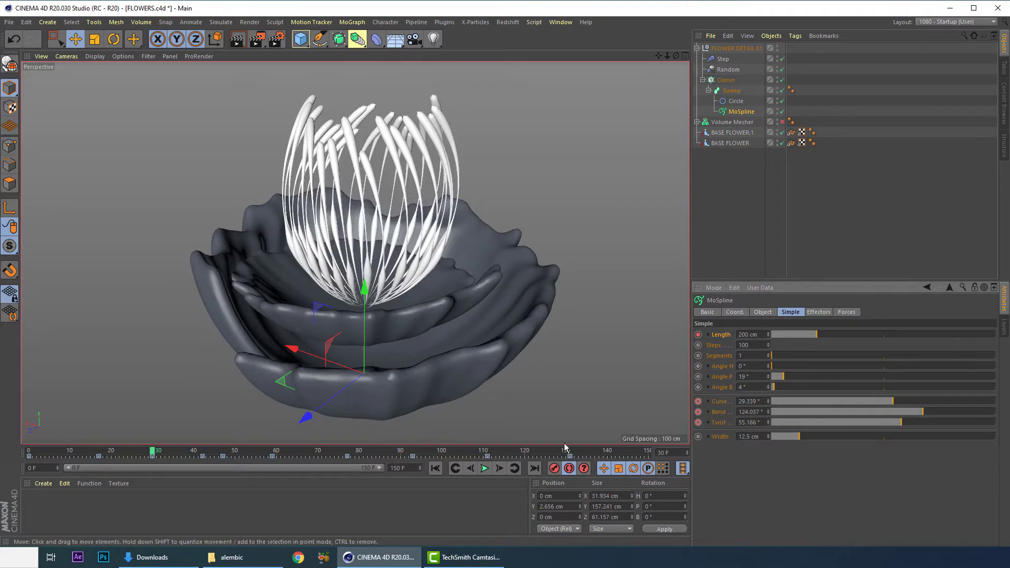
pyautogui.moveTo(191, 455); pyautogui.dragTo(307, 463)
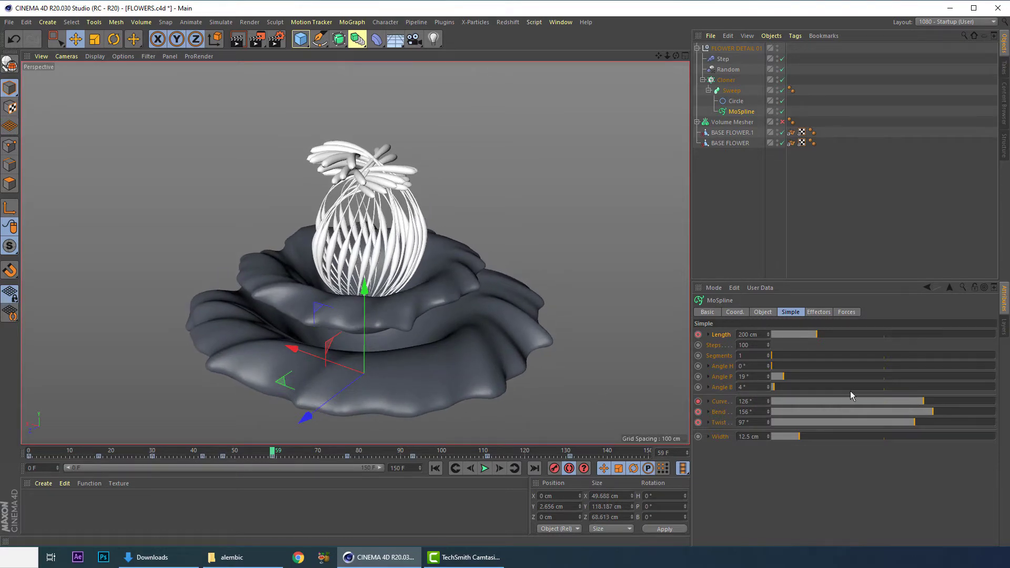
pyautogui.moveTo(927, 412)
pyautogui.mouseDown()
pyautogui.moveTo(905, 411)
pyautogui.moveTo(914, 412)
pyautogui.mouseUp()
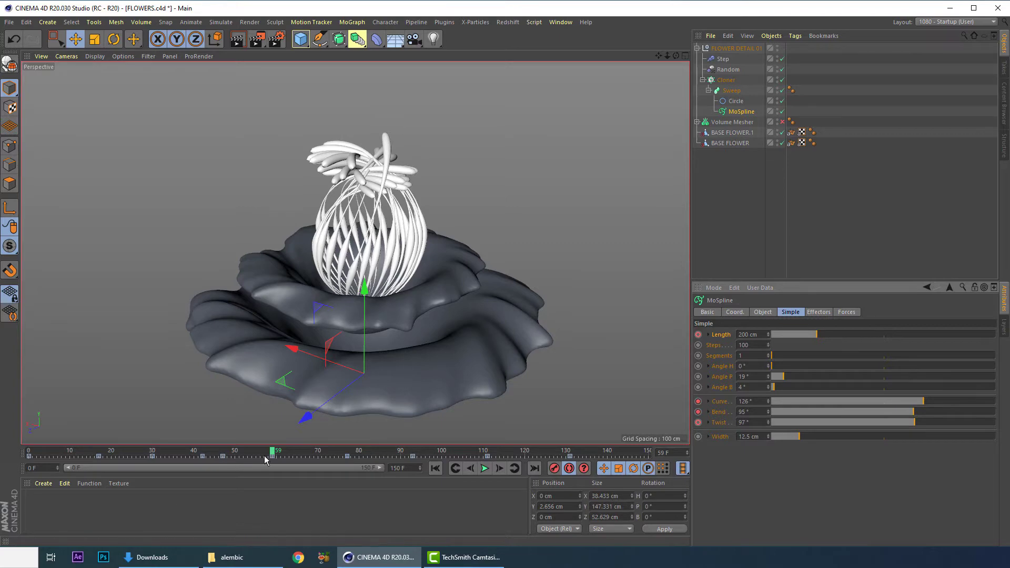
pyautogui.click(285, 455)
pyautogui.moveTo(284, 455); pyautogui.dragTo(453, 466)
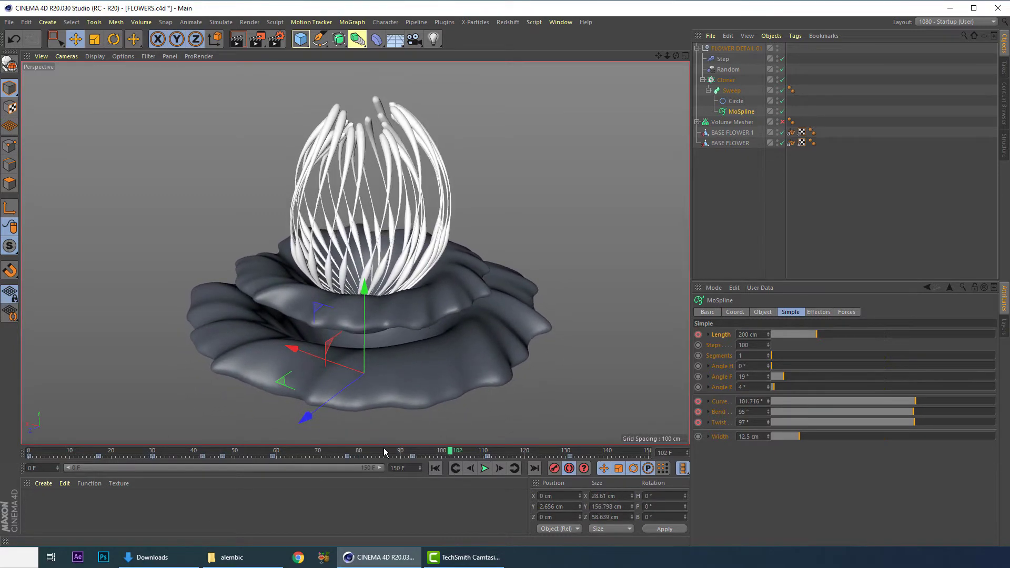
# Step: Key the MoSpline Length at 123 cm on frame 30 and play the animation from the start
pyautogui.click(152, 454)
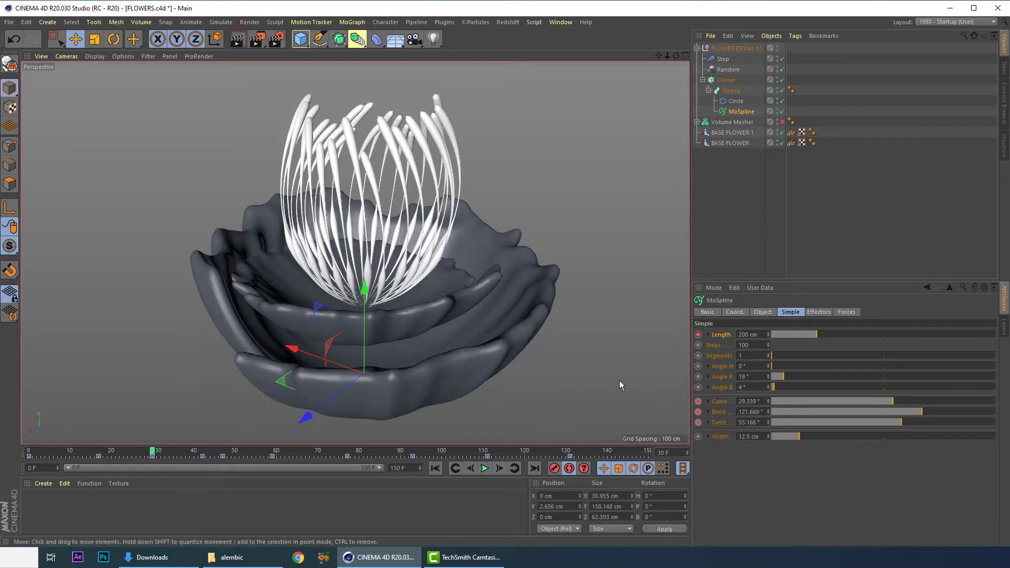
pyautogui.moveTo(812, 334); pyautogui.dragTo(803, 334)
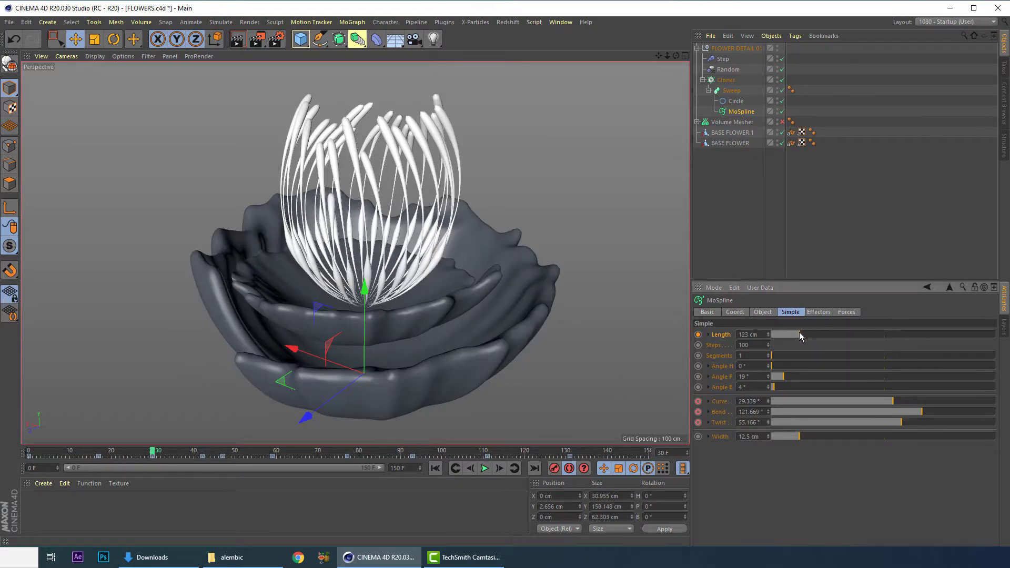
pyautogui.click(436, 469)
pyautogui.click(485, 468)
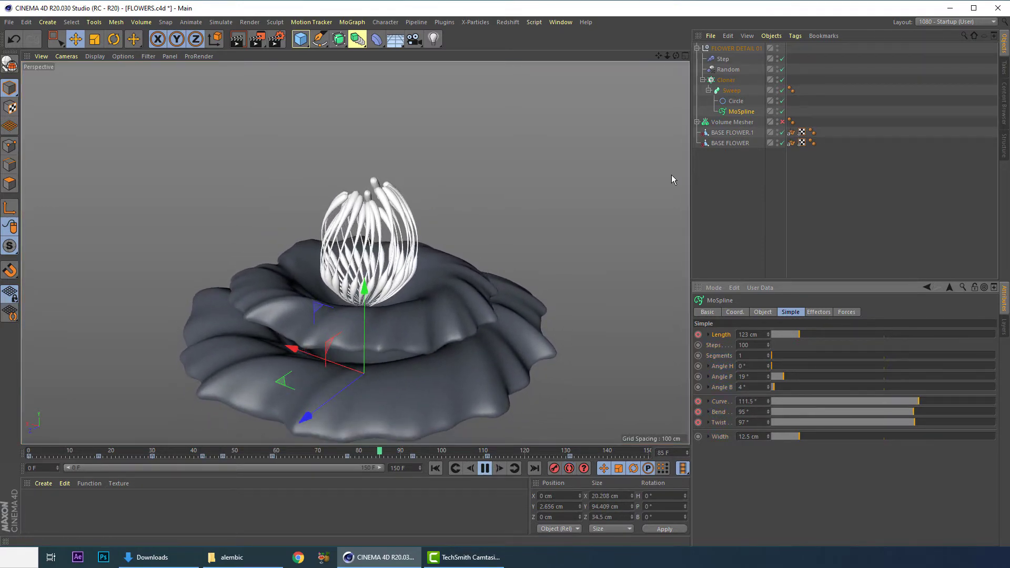
# Step: Hide both BASE FLOWER petal bases and play the strand animation alone to frame 30
pyautogui.press('F8')
pyautogui.click(782, 132)
pyautogui.click(783, 143)
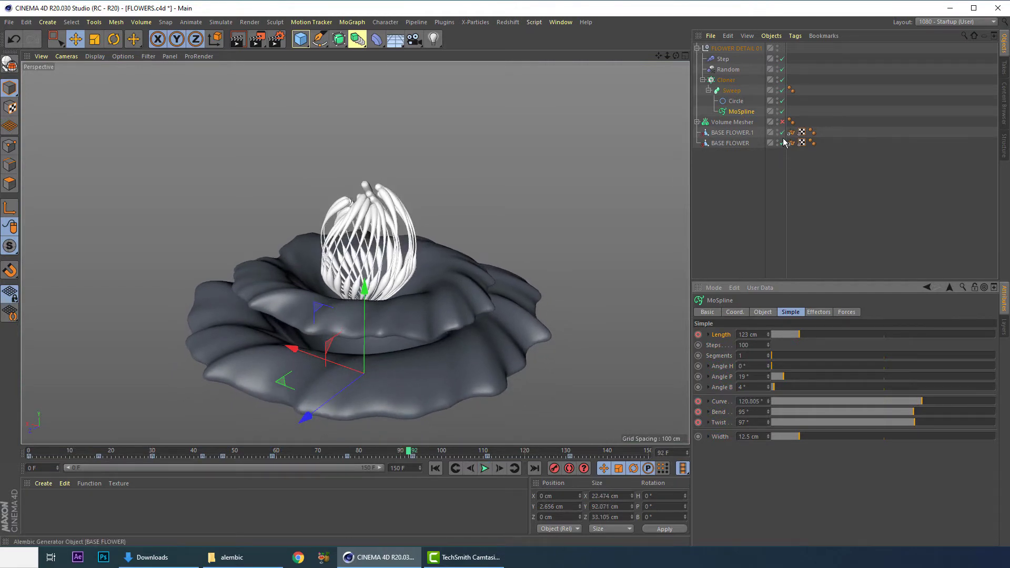
pyautogui.click(435, 468)
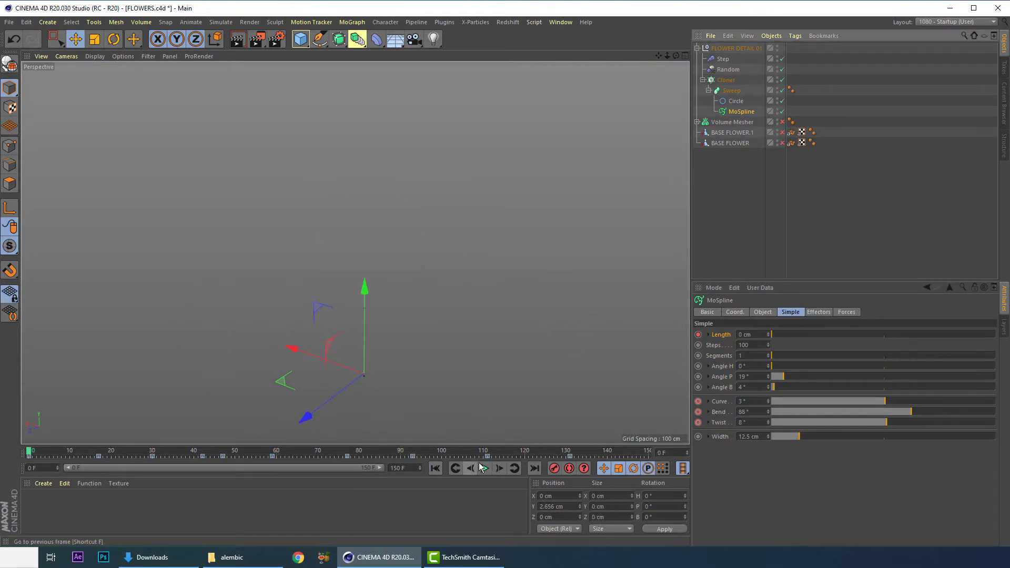
pyautogui.click(485, 468)
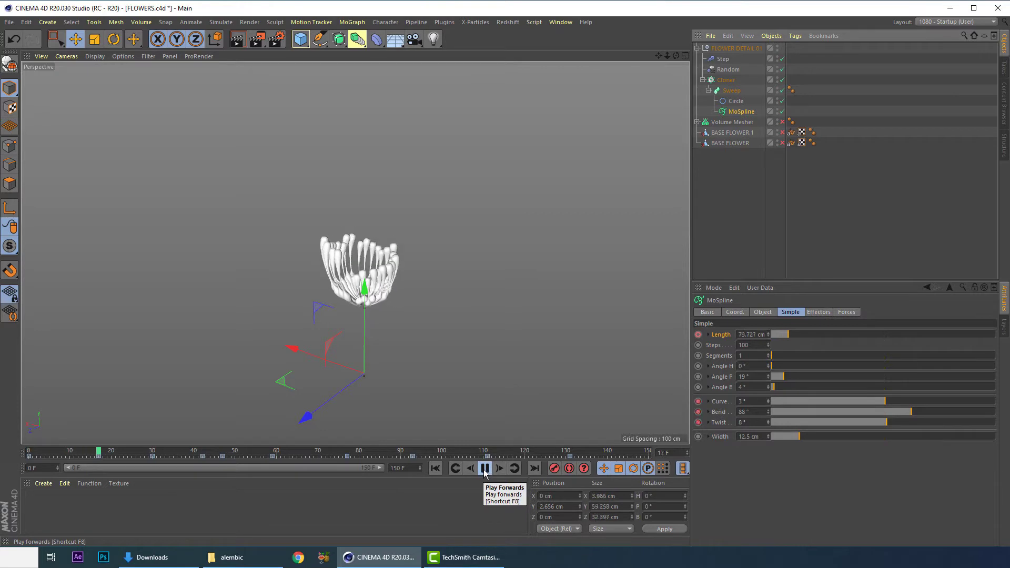
pyautogui.click(485, 468)
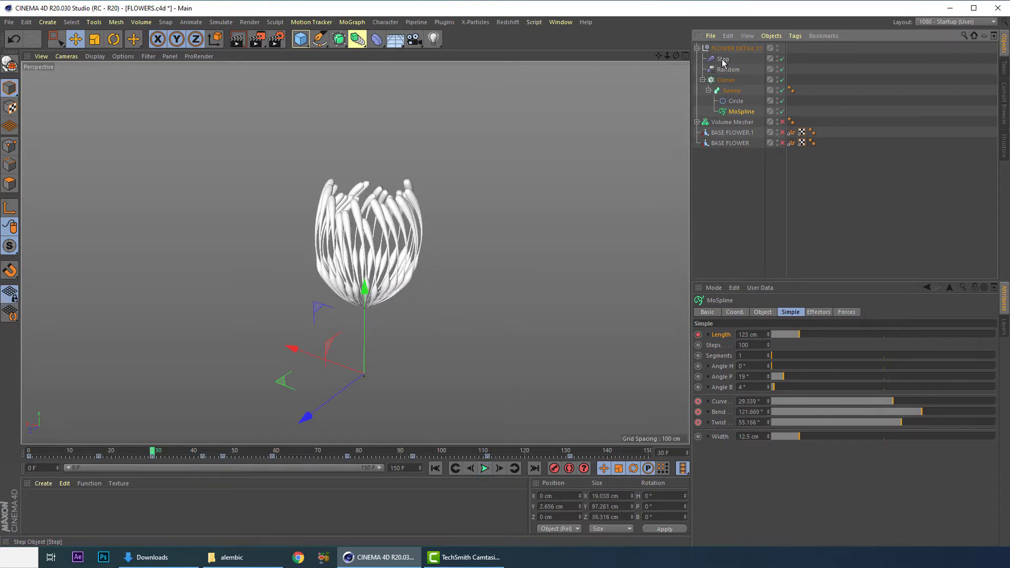
# Step: Try Step effector Time Offsets of 15 F, then 20 F, settling on 25 F
pyautogui.click(723, 59)
pyautogui.click(760, 451)
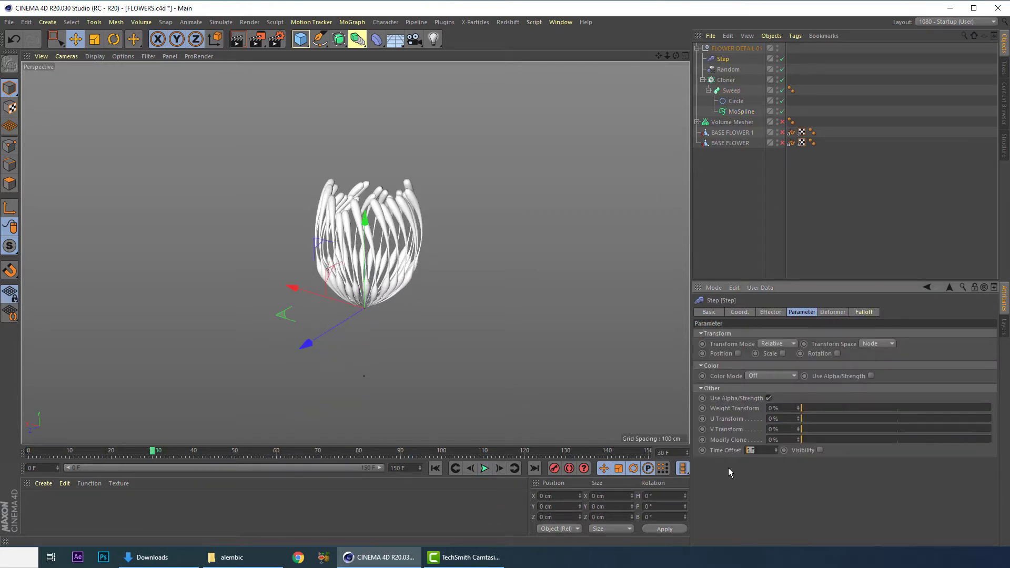
pyautogui.write('15')
pyautogui.press('Return')
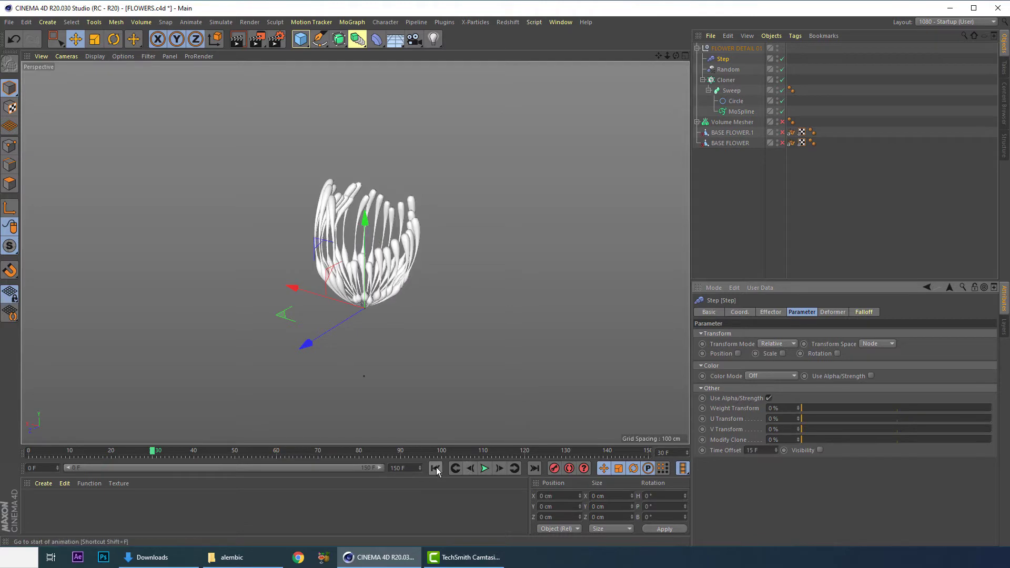
pyautogui.click(435, 468)
pyautogui.click(484, 469)
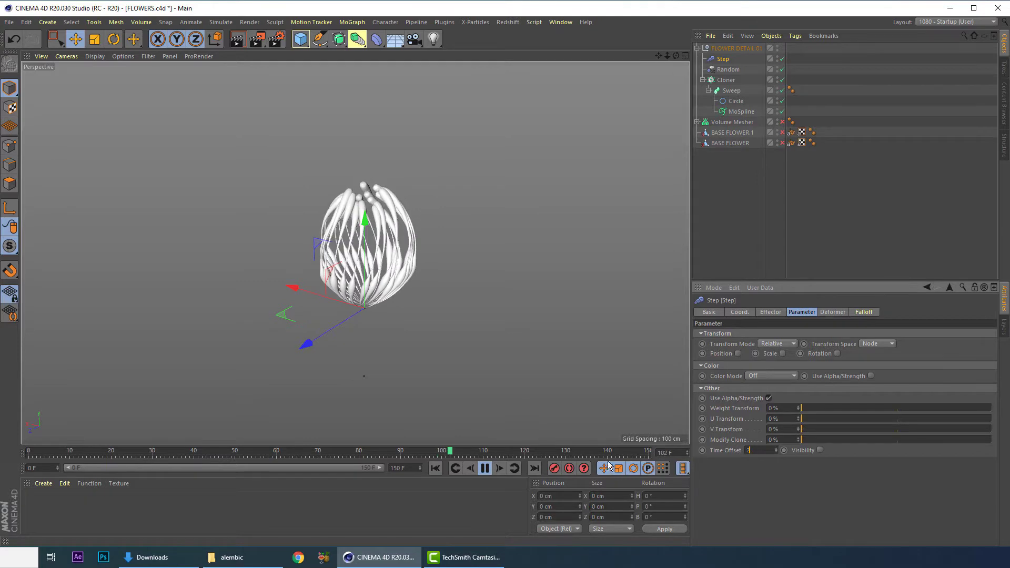
pyautogui.write('0')
pyautogui.press('Return')
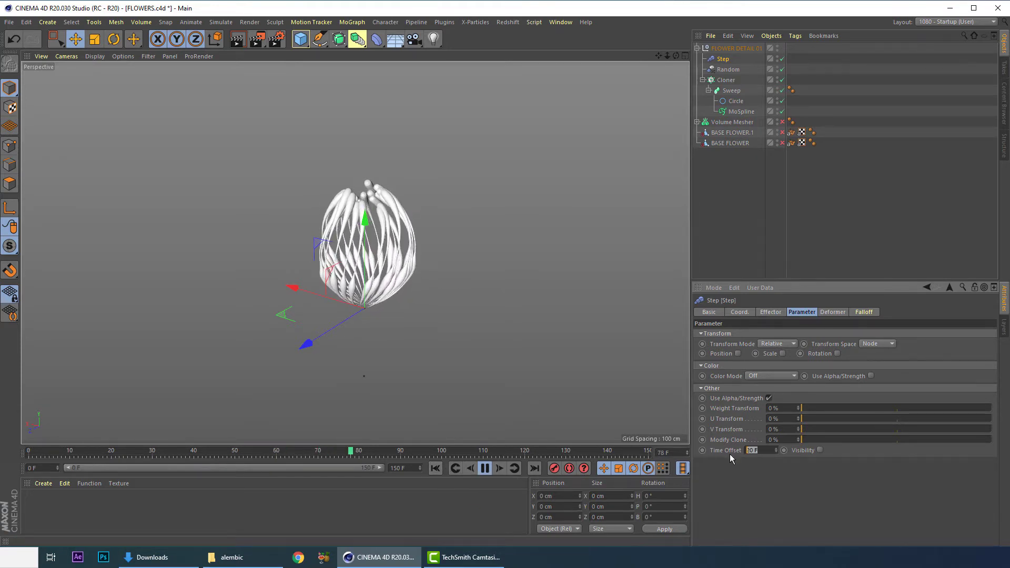
pyautogui.write('25')
pyautogui.press('Return')
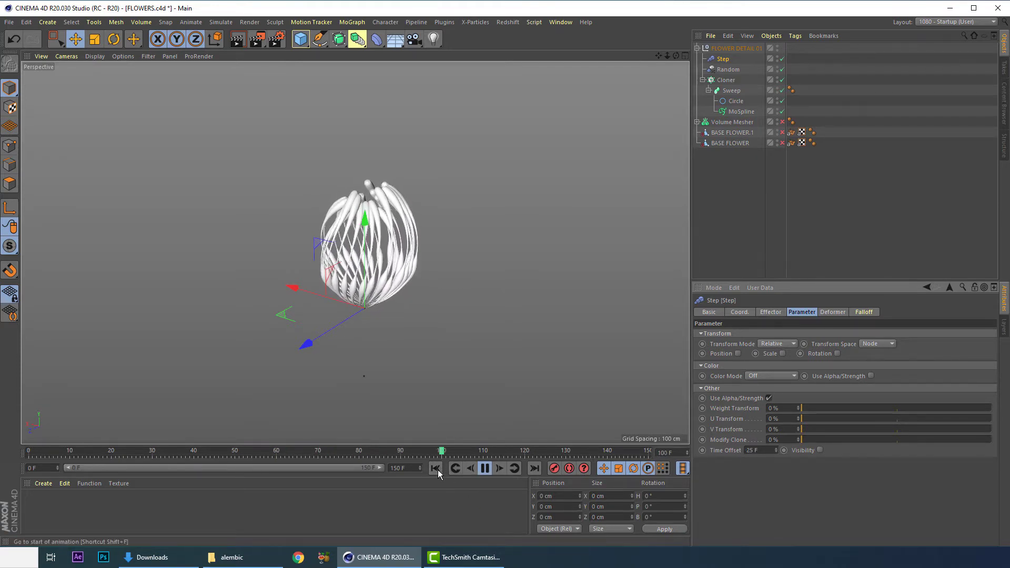
# Step: Replay the staggered animation to frame 144 and view the flower from above
pyautogui.click(436, 469)
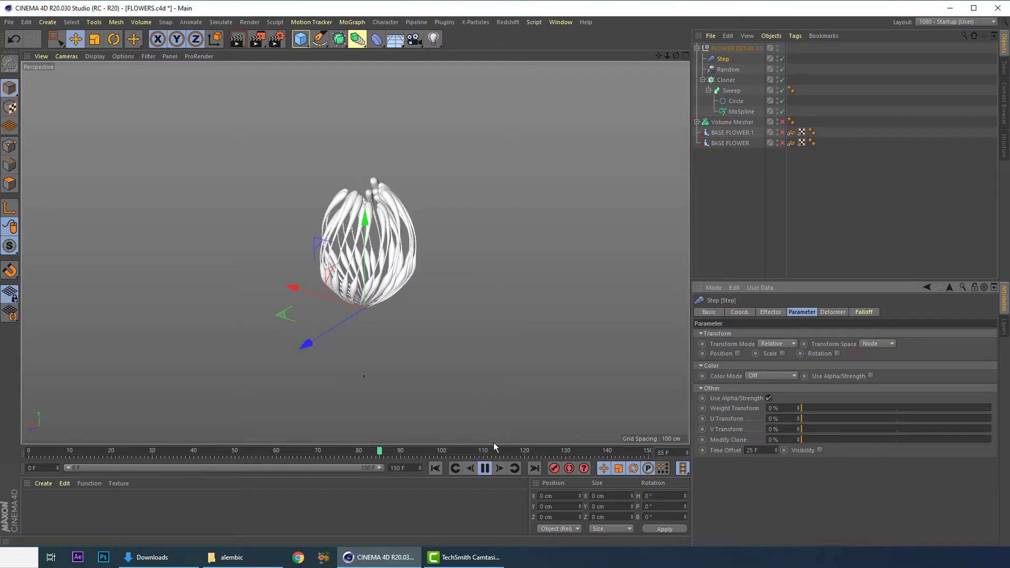
pyautogui.click(485, 469)
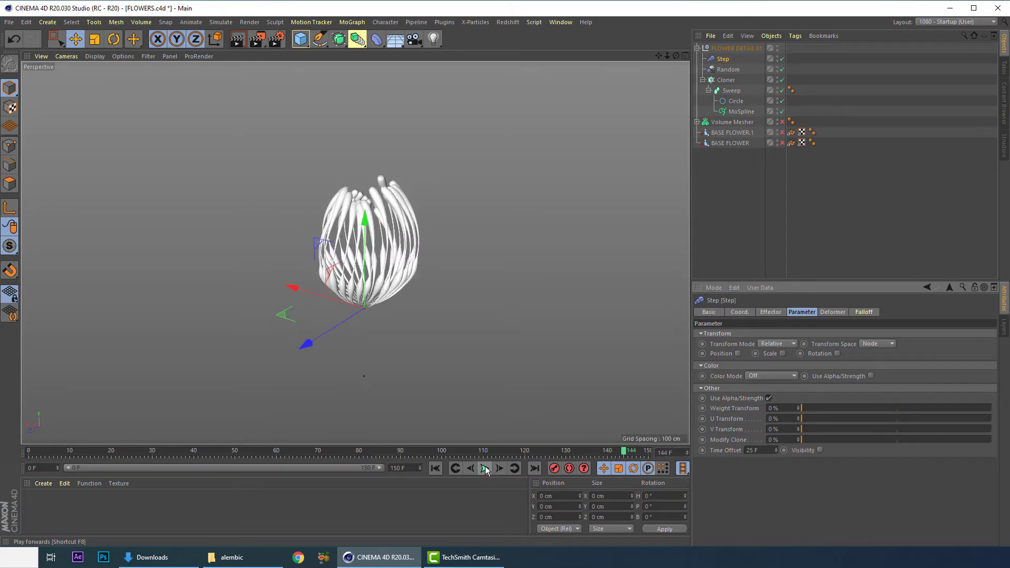
pyautogui.keyDown('alt'); pyautogui.moveTo(391, 346); pyautogui.dragTo(392, 266); pyautogui.keyUp('alt')
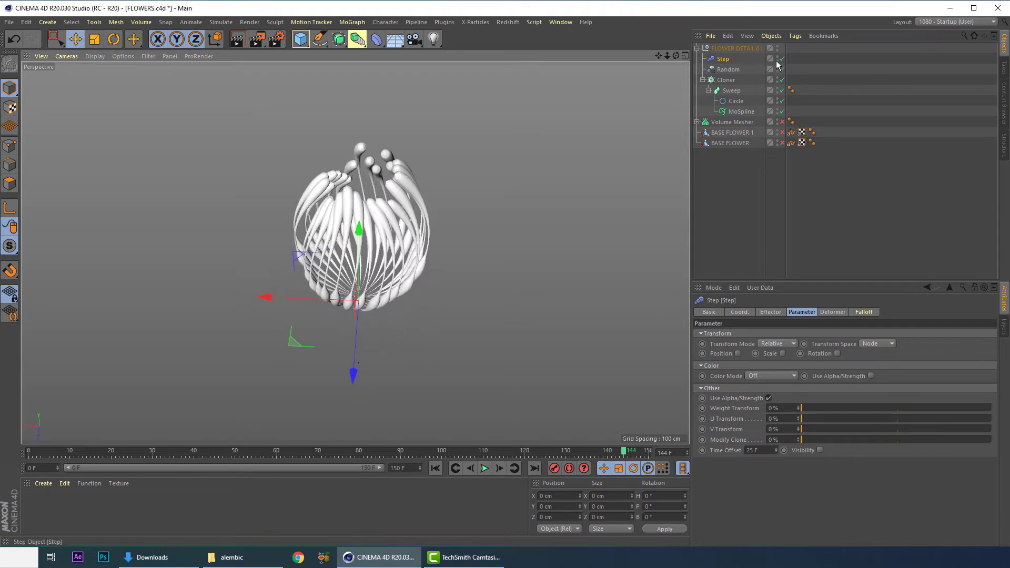
pyautogui.click(697, 48)
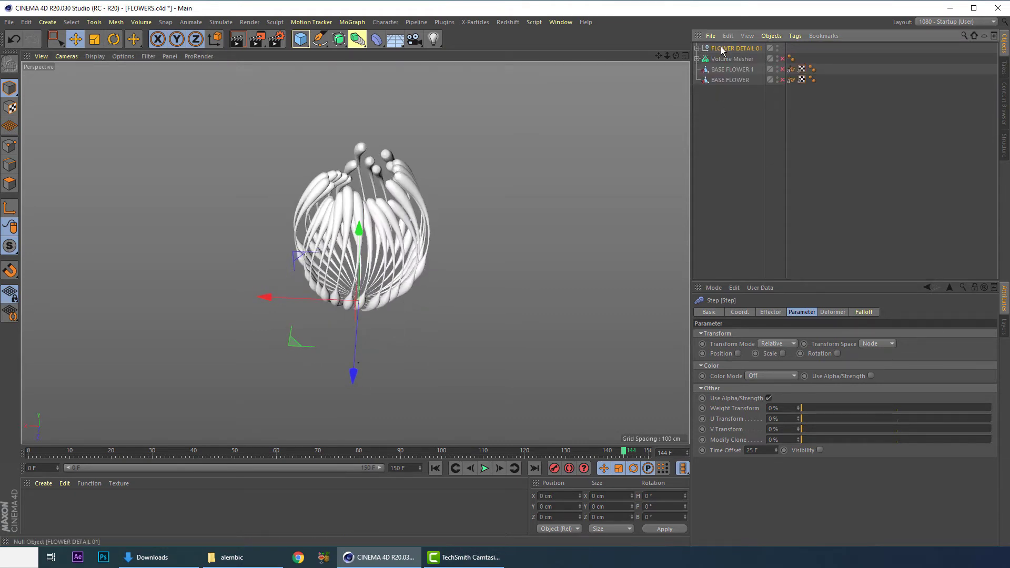
# Step: Select the Cloner in FLOWER DETAIL 01 to check its Random and Step effectors
pyautogui.click(722, 50)
pyautogui.click(698, 48)
pyautogui.click(703, 79)
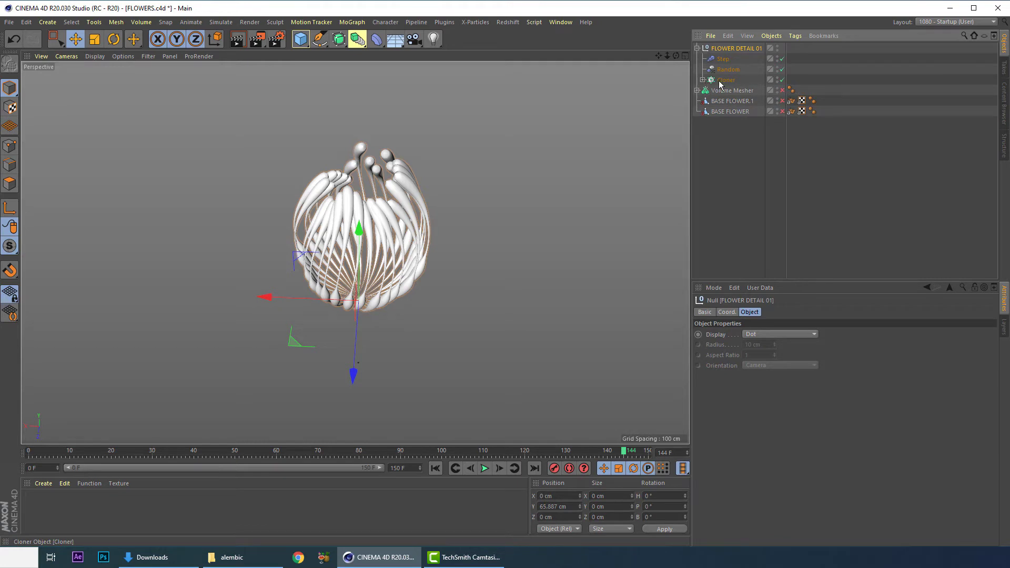
pyautogui.click(723, 81)
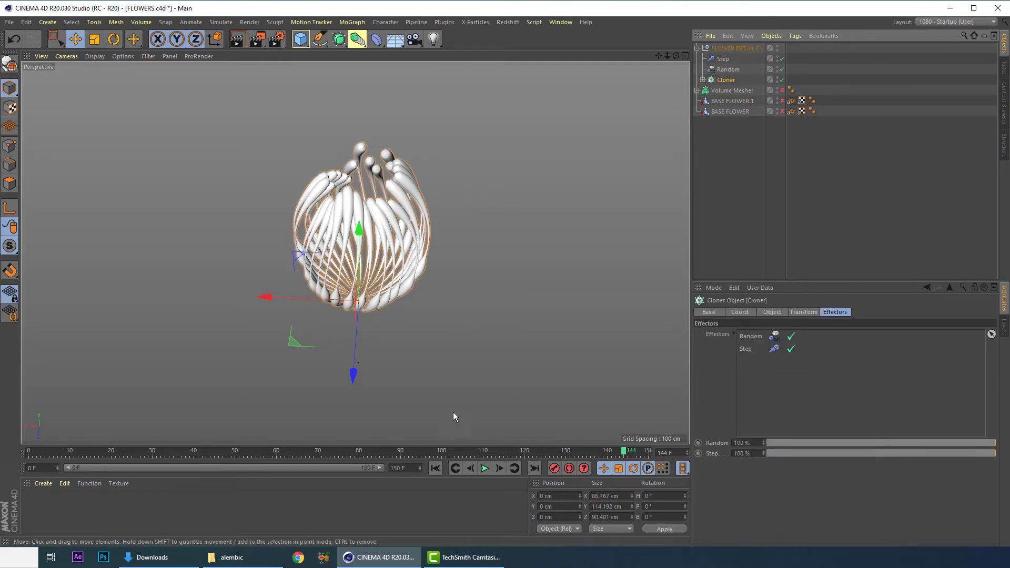
# Step: Scrub the animation between frames 73 and 113 while orbiting around the flower
pyautogui.moveTo(430, 451); pyautogui.dragTo(498, 418)
pyautogui.keyDown('alt'); pyautogui.moveTo(392, 257); pyautogui.dragTo(333, 215); pyautogui.keyUp('alt')
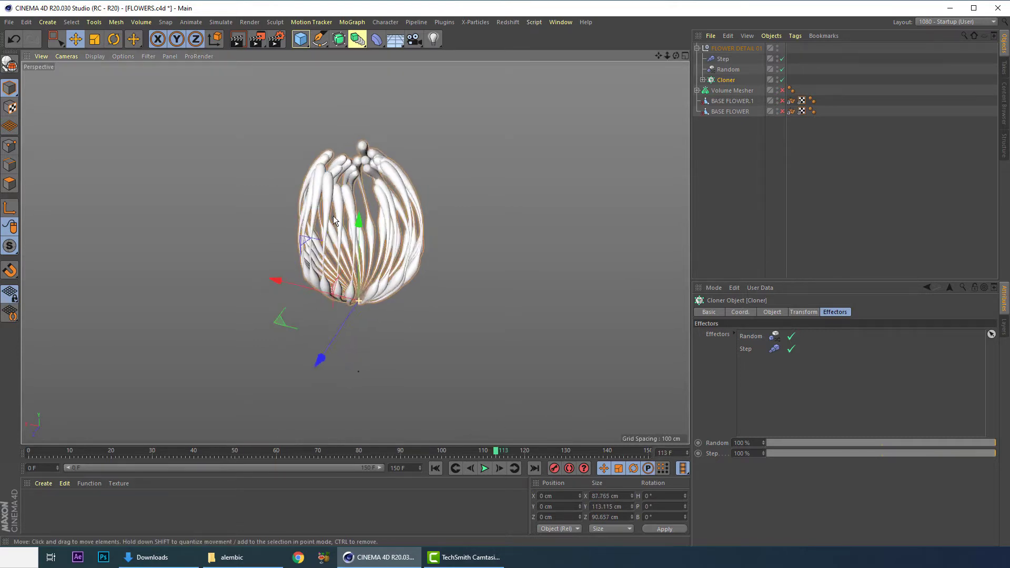
pyautogui.scroll(3, 331, 219)
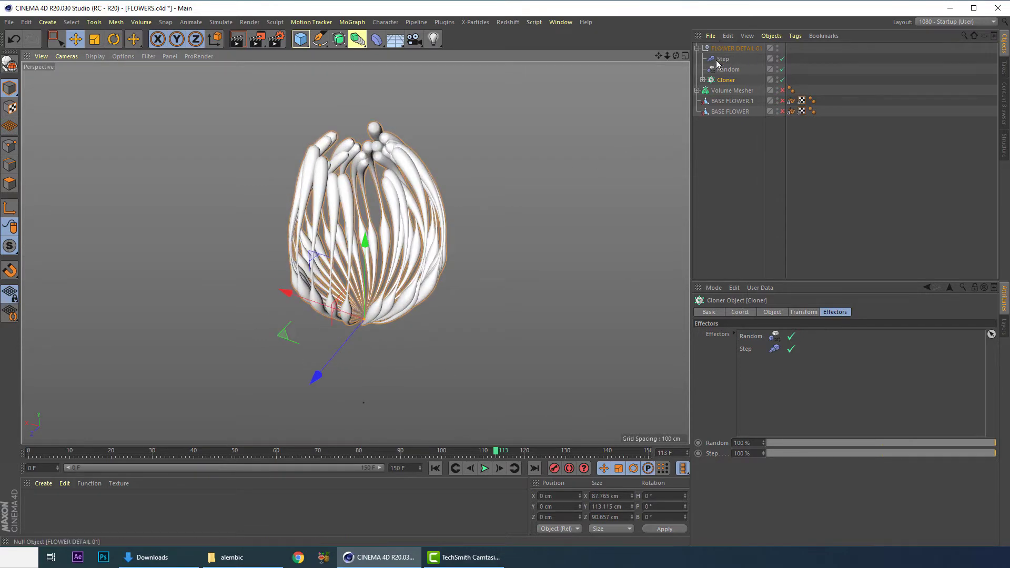
pyautogui.keyDown('alt'); pyautogui.moveTo(394, 201); pyautogui.dragTo(380, 244); pyautogui.keyUp('alt')
pyautogui.scroll(3, 380, 245)
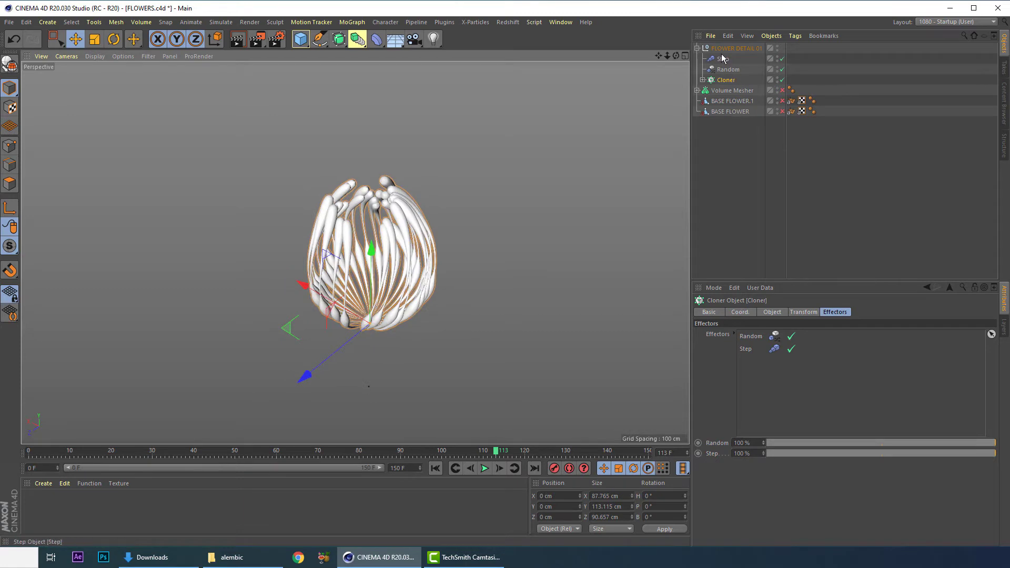
pyautogui.click(697, 48)
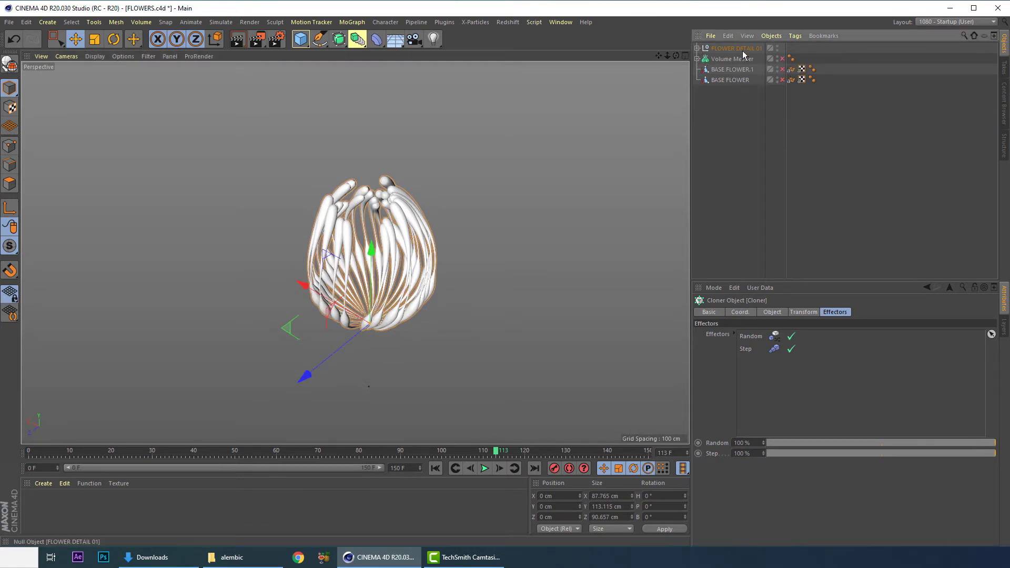
# Step: Save FLOWERS.c4d and reselect the Cloner inside FLOWER DETAIL 01
pyautogui.hotkey('ctrl', 's')
pyautogui.click(716, 51)
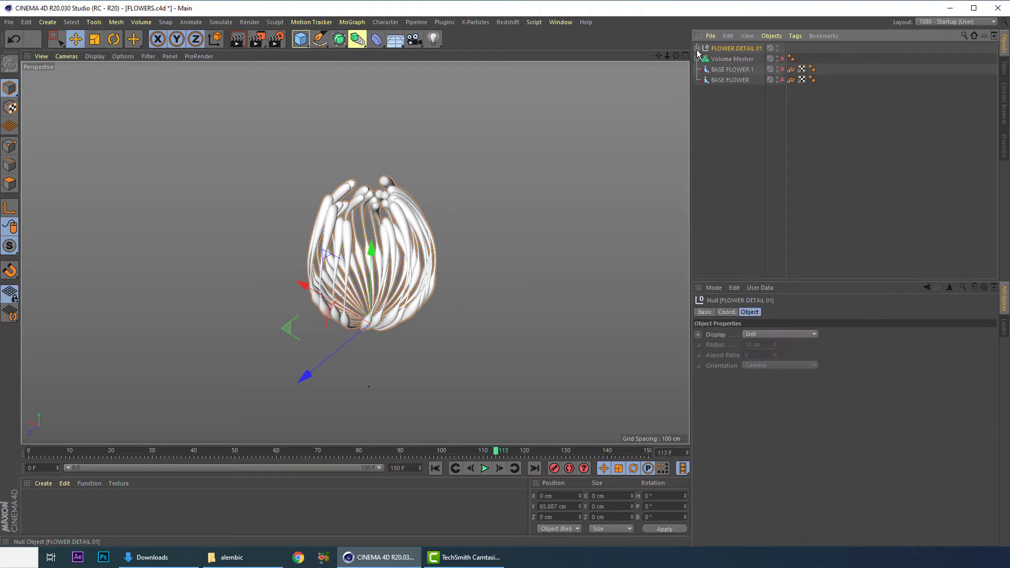
pyautogui.click(698, 48)
pyautogui.click(703, 81)
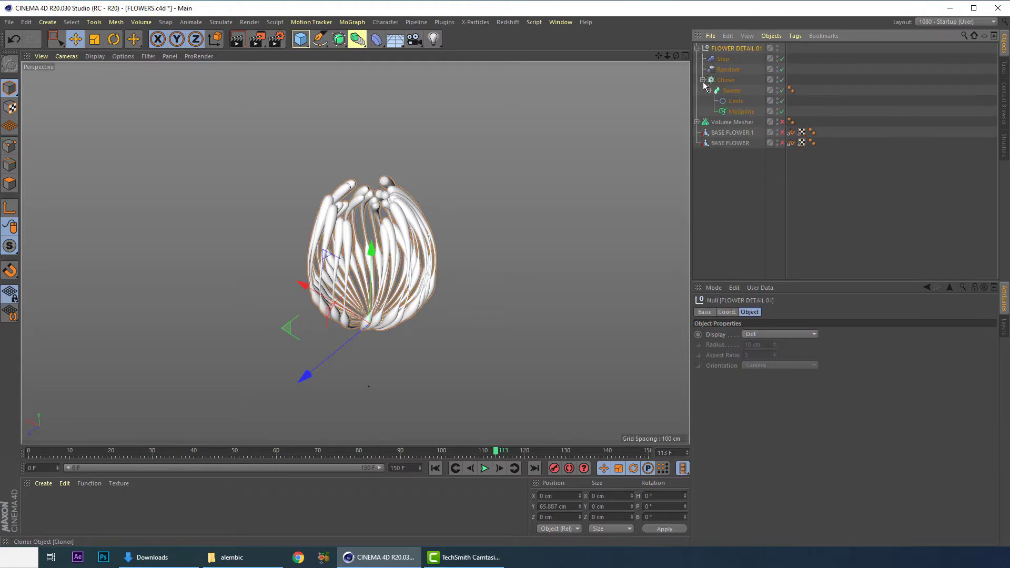
pyautogui.click(708, 91)
pyautogui.click(703, 80)
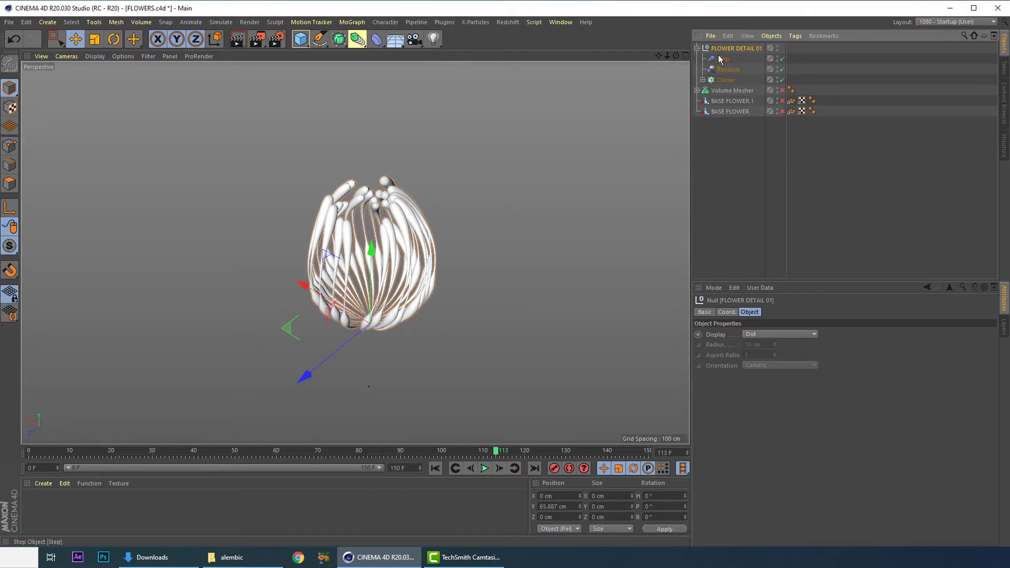
pyautogui.click(719, 81)
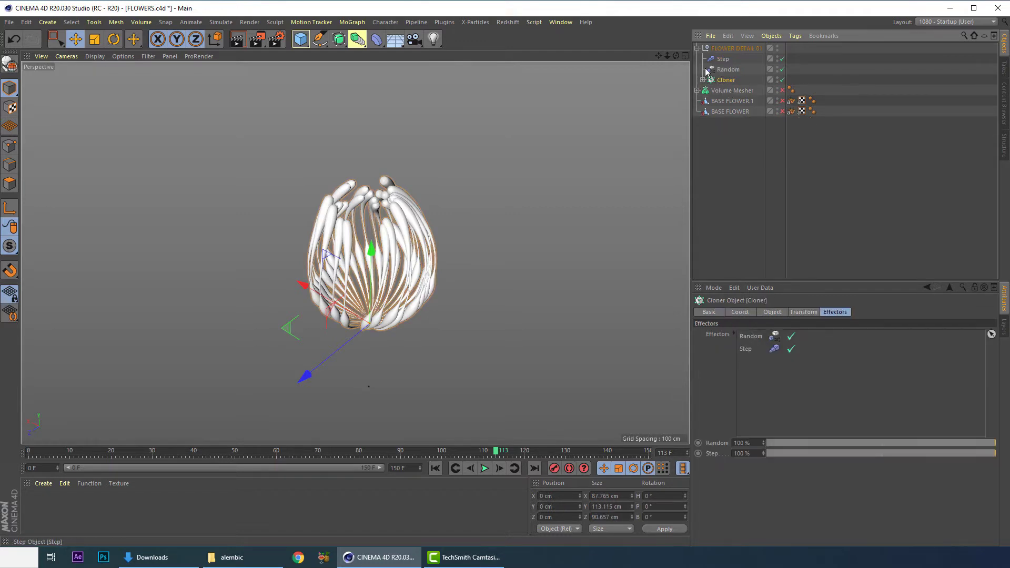
# Step: Add a Connect object via Commander and nest the Cloner under it in FLOWER DETAIL 01
pyautogui.hotkey('shift', 'c')
pyautogui.write('onn')
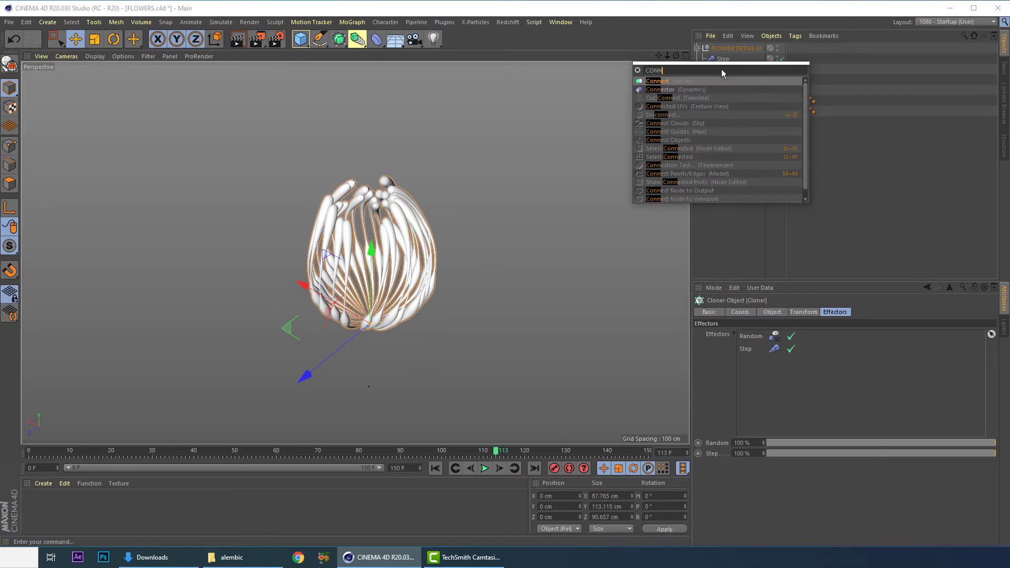
pyautogui.click(651, 83)
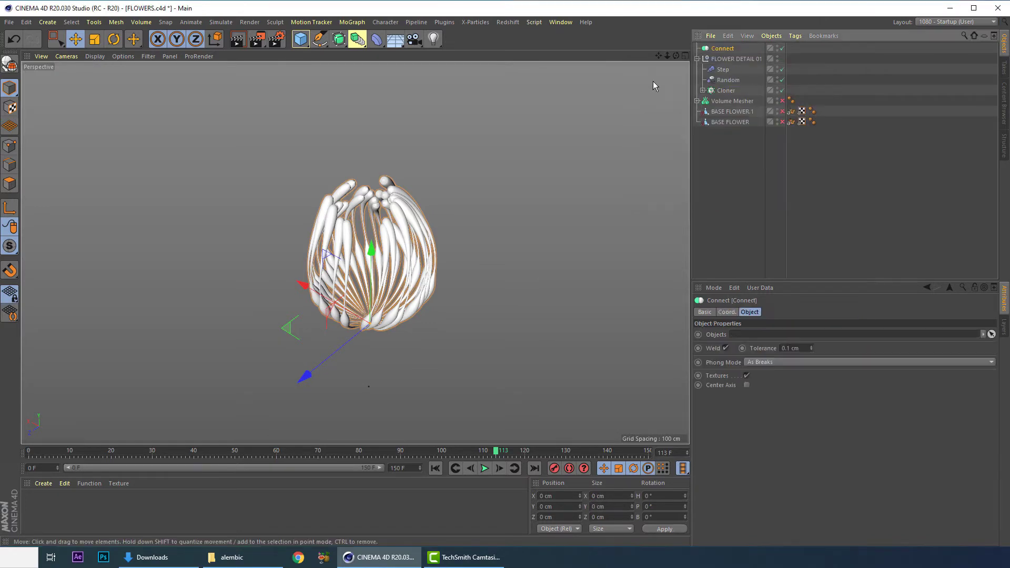
pyautogui.moveTo(720, 83); pyautogui.dragTo(727, 85)
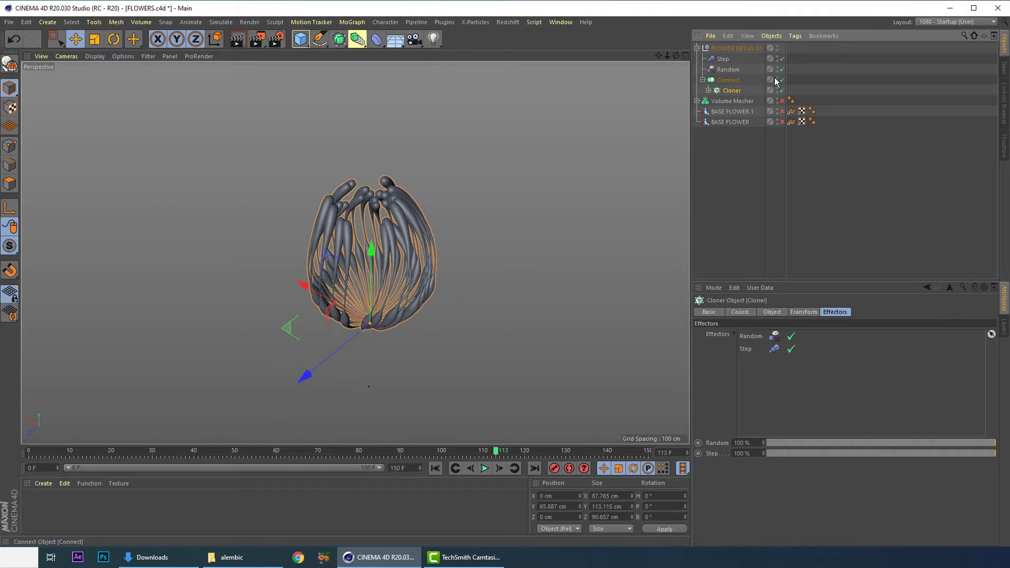
pyautogui.click(729, 82)
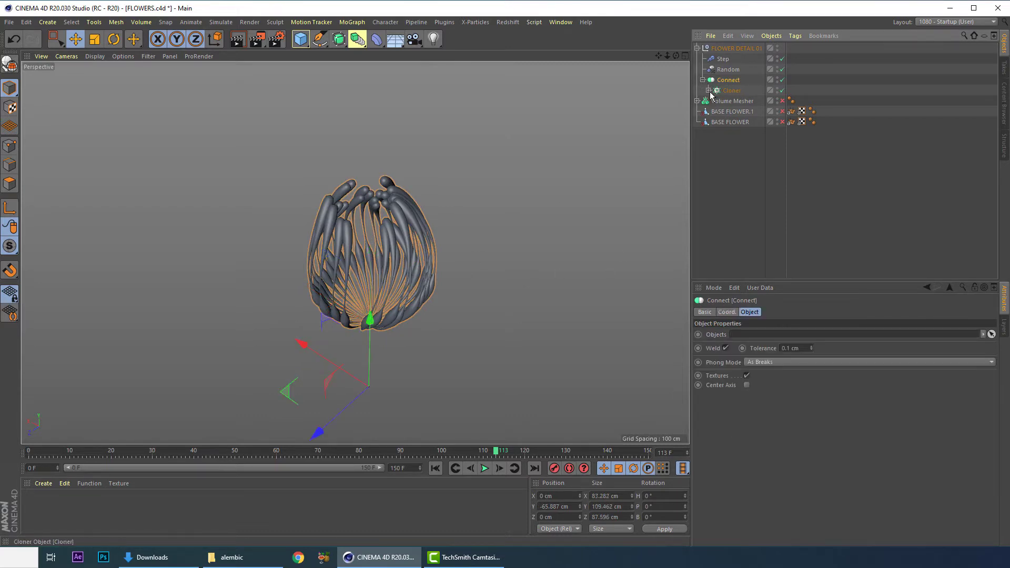
pyautogui.click(709, 90)
pyautogui.click(715, 101)
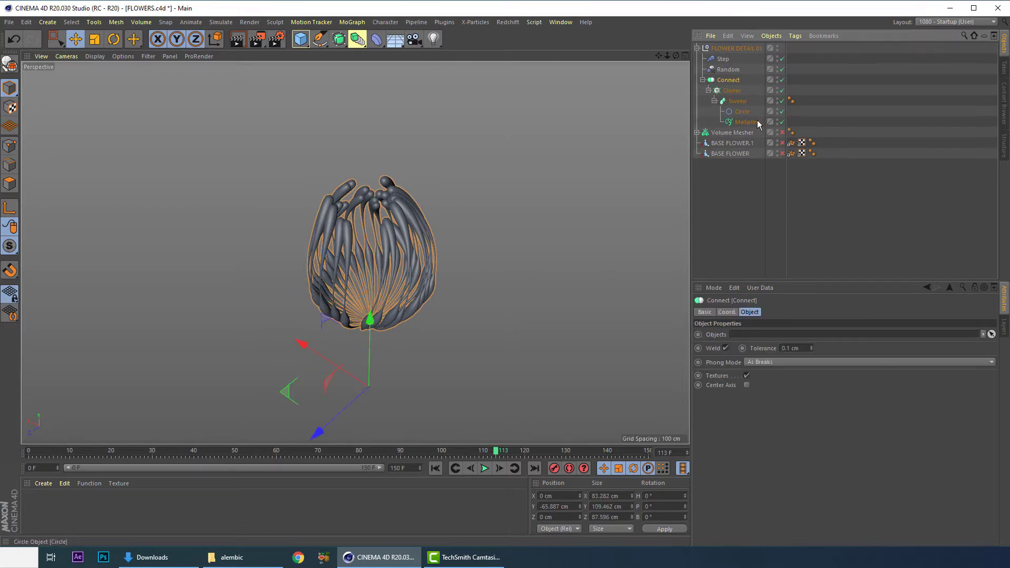
pyautogui.click(702, 80)
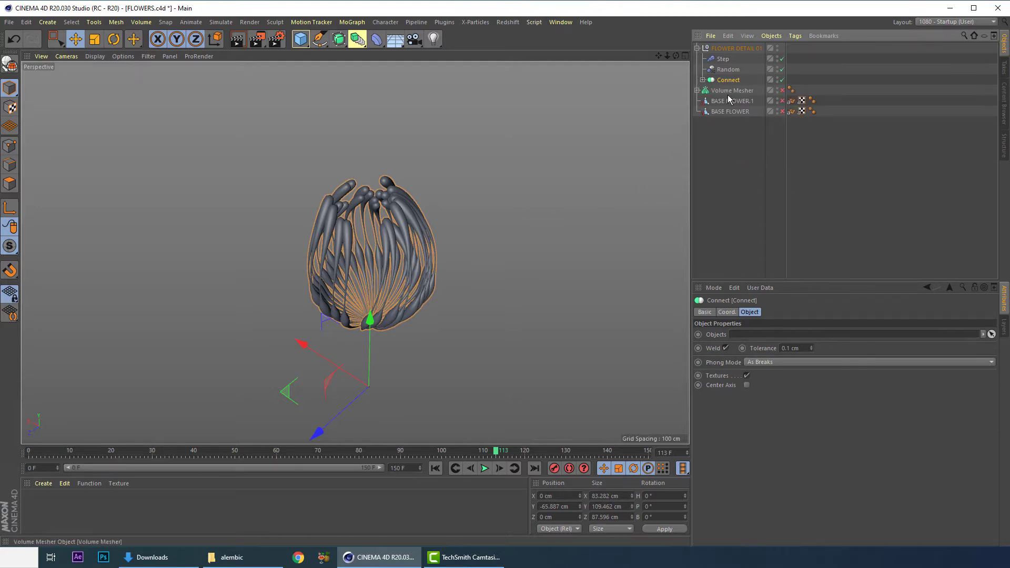
pyautogui.scroll(4, 460, 223)
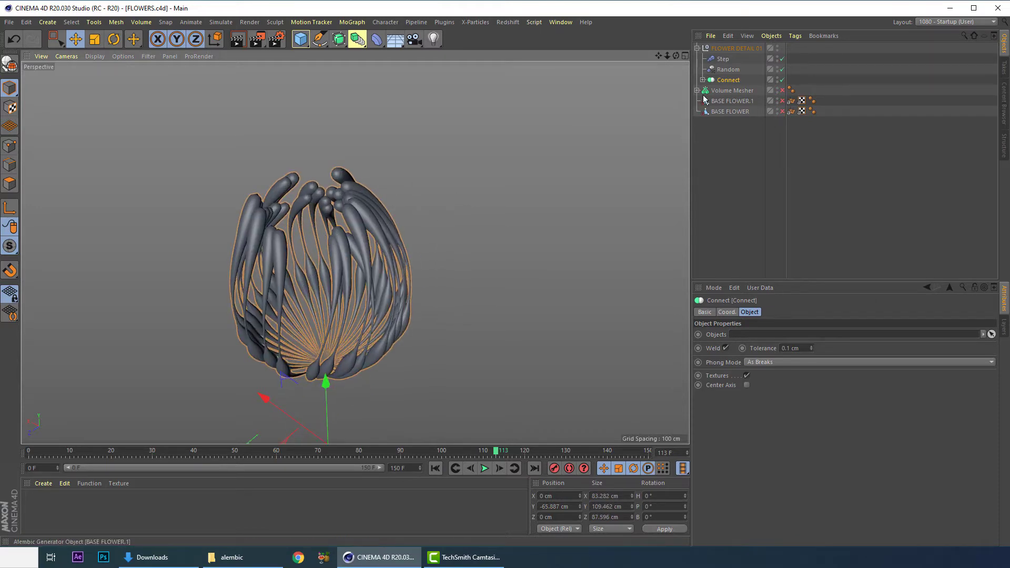
# Step: Bake the Connect object as Alembic, move it to the scene root and rename it DETAILS
pyautogui.rightClick(725, 82)
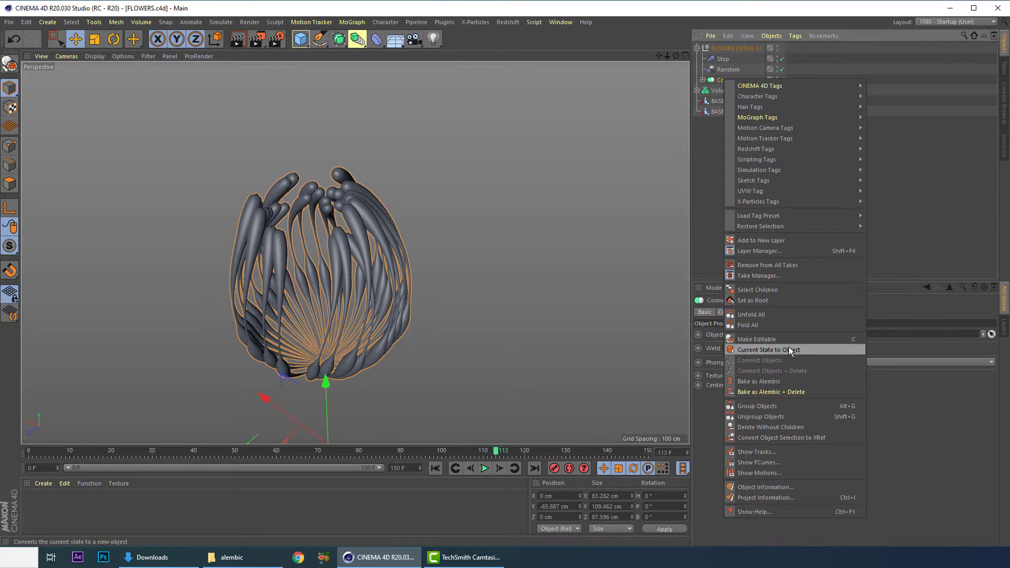
pyautogui.click(769, 381)
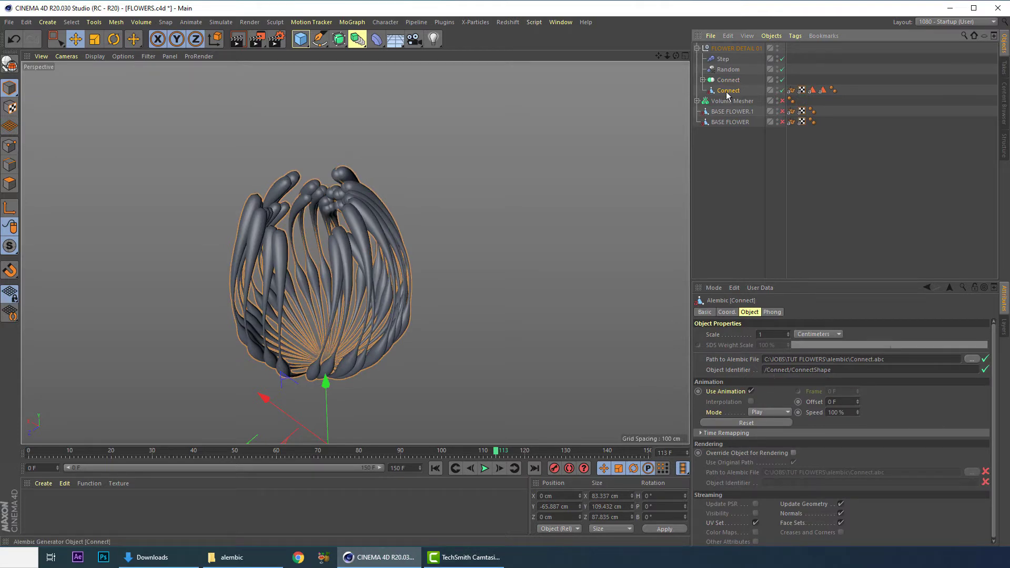
pyautogui.moveTo(721, 143); pyautogui.dragTo(723, 128)
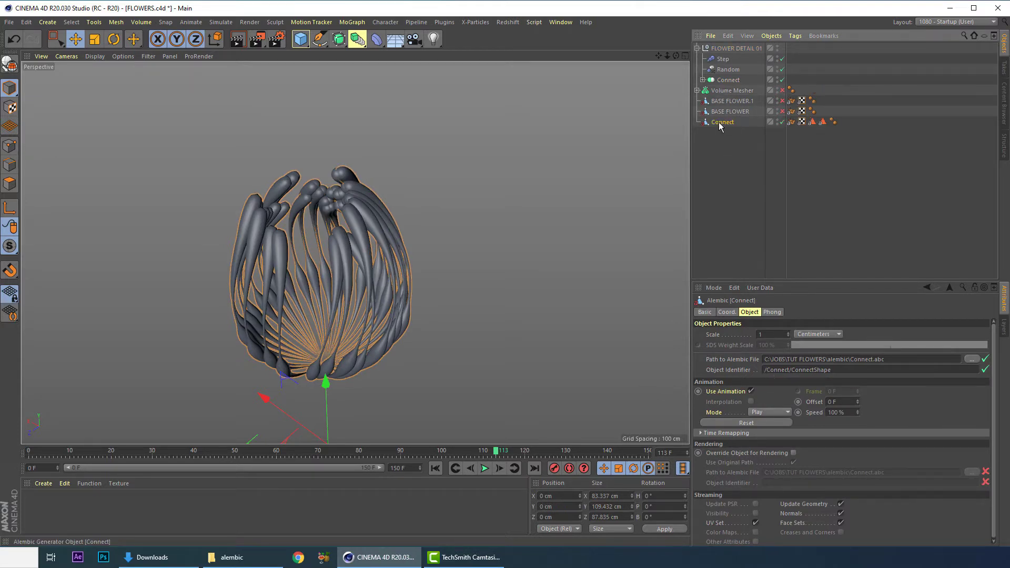
pyautogui.doubleClick(718, 123)
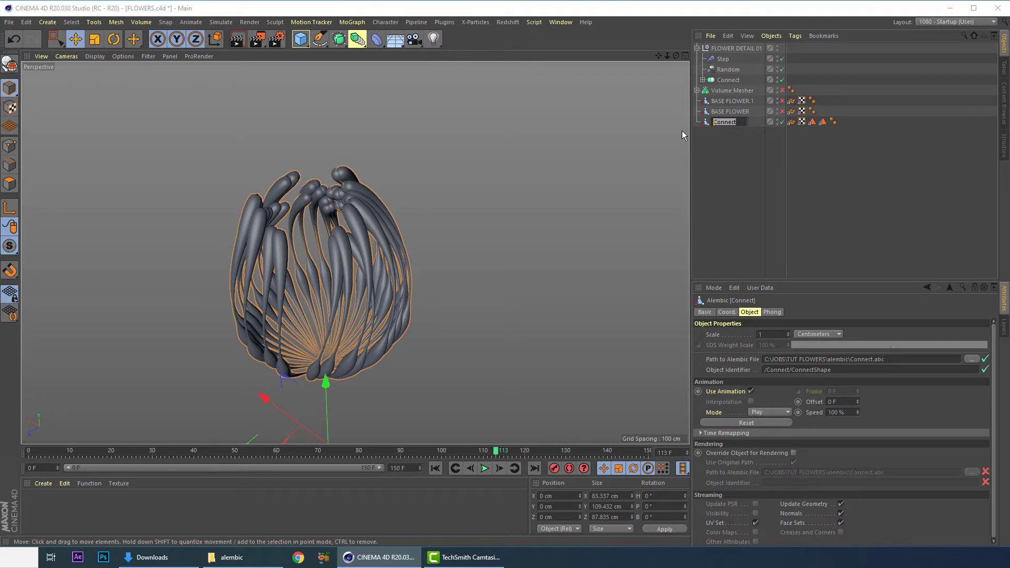
pyautogui.write('DETAILS')
pyautogui.press('Return')
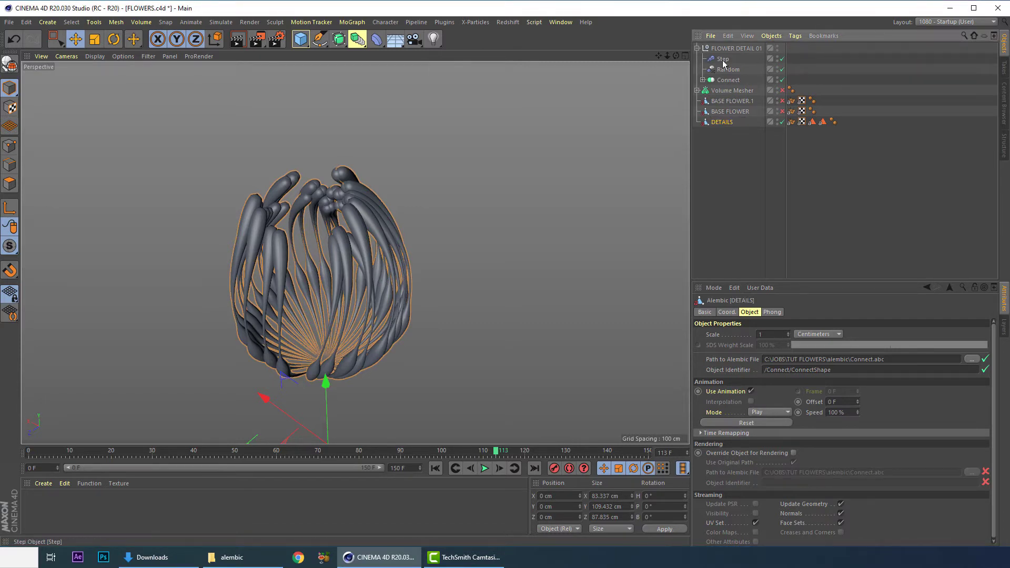
# Step: Disable the original Cloner so only the baked DETAILS copy shows
pyautogui.click(703, 80)
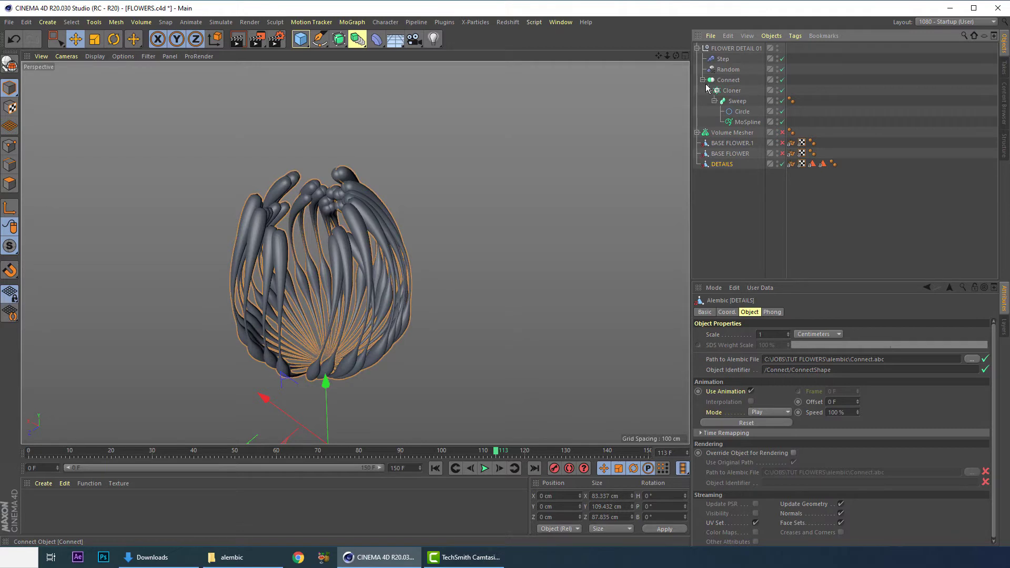
pyautogui.click(783, 90)
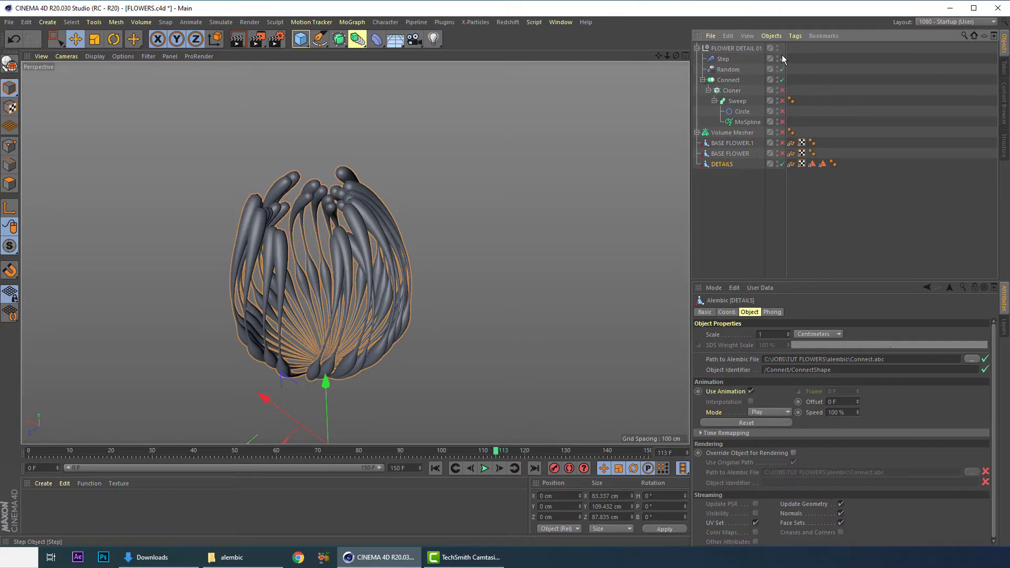
pyautogui.click(697, 48)
# Step: Move FLOWER DETAIL 01 and Volume Mesher below DETAILS and make BASE FLOWER.1 visible again
pyautogui.click(728, 49)
pyautogui.keyDown('ctrl'); pyautogui.click(731, 58); pyautogui.keyUp('ctrl')
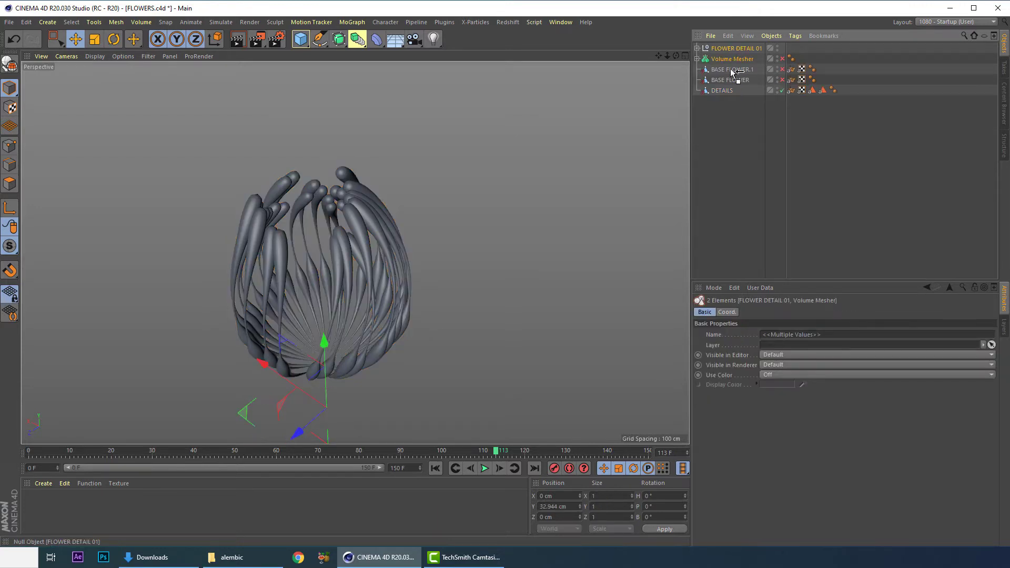
pyautogui.moveTo(733, 72); pyautogui.dragTo(731, 120)
pyautogui.click(782, 48)
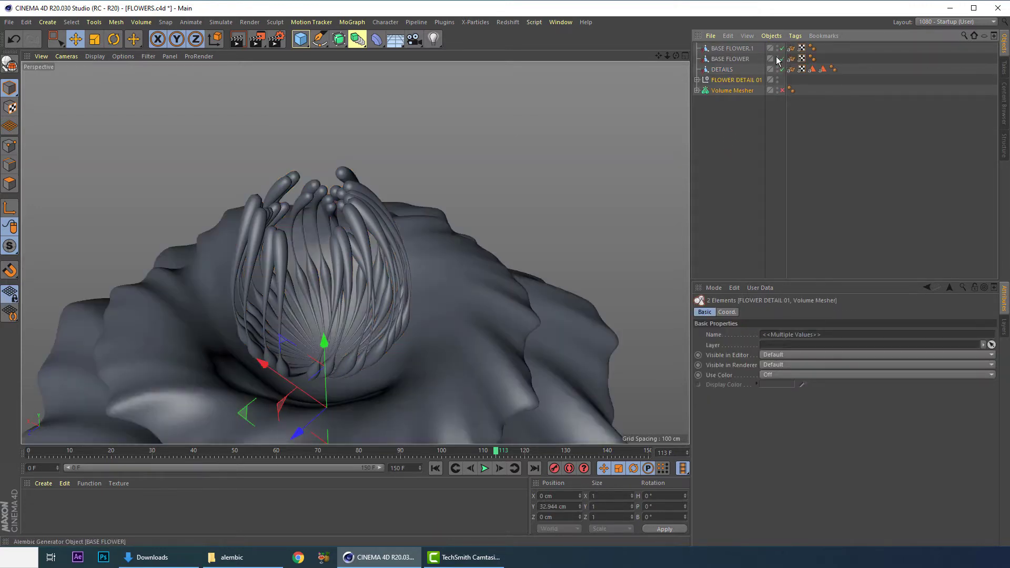
pyautogui.keyDown('alt'); pyautogui.moveTo(451, 309); pyautogui.dragTo(317, 264); pyautogui.keyUp('alt')
pyautogui.click(358, 204)
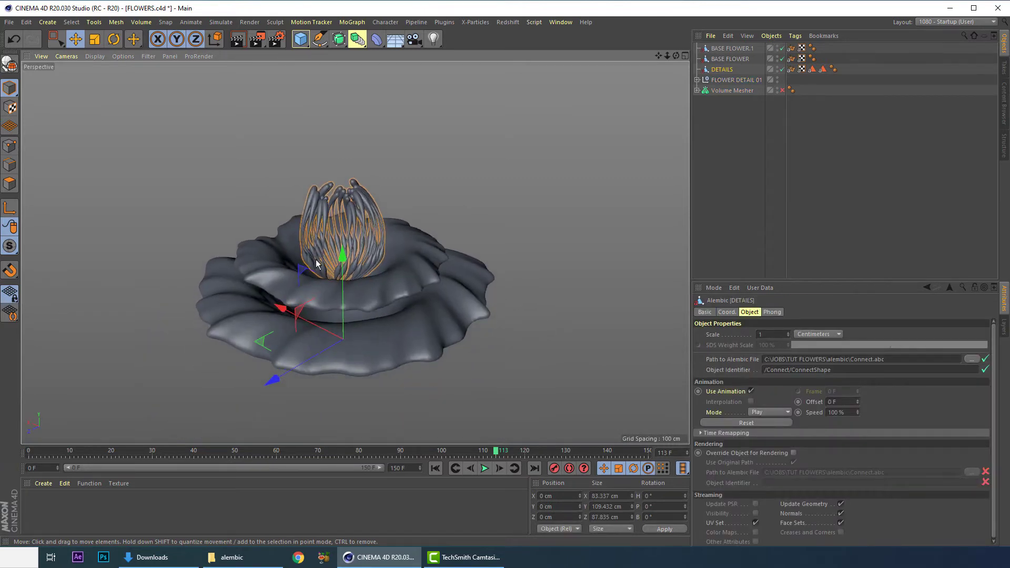
# Step: Play the bloom from the first frame to frame 100 and orbit around the flower
pyautogui.press('F8')
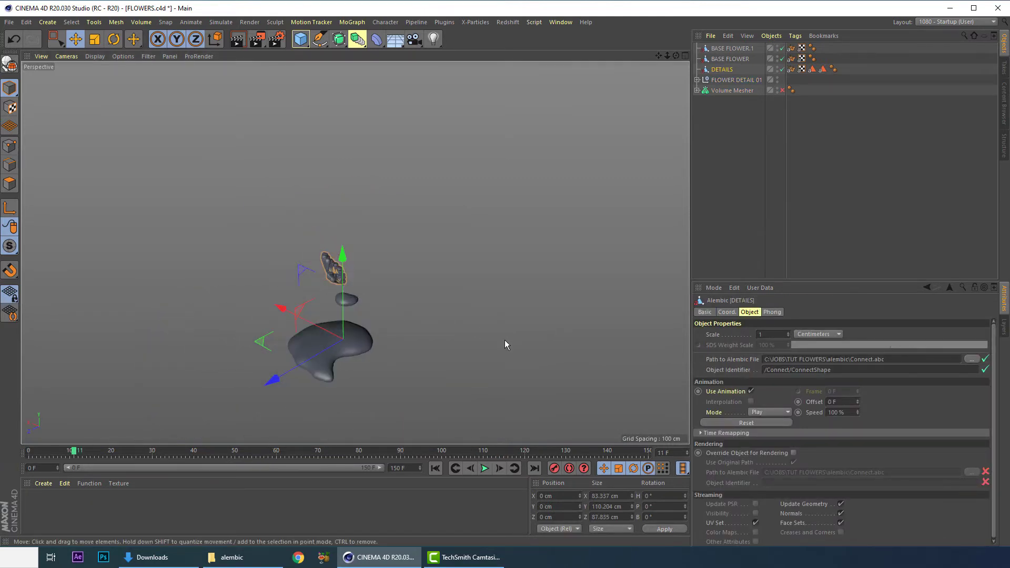
pyautogui.click(29, 454)
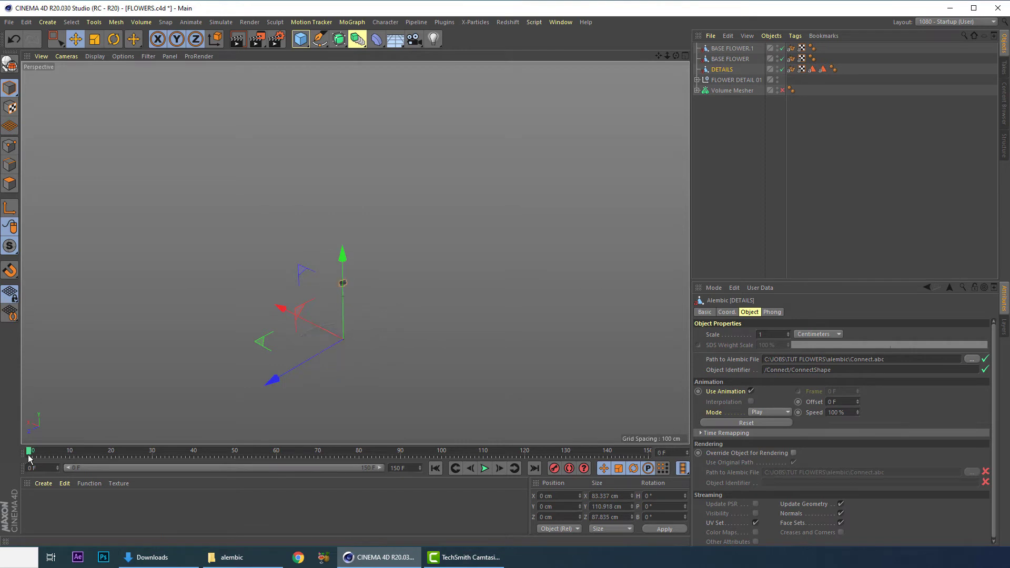
pyautogui.click(485, 467)
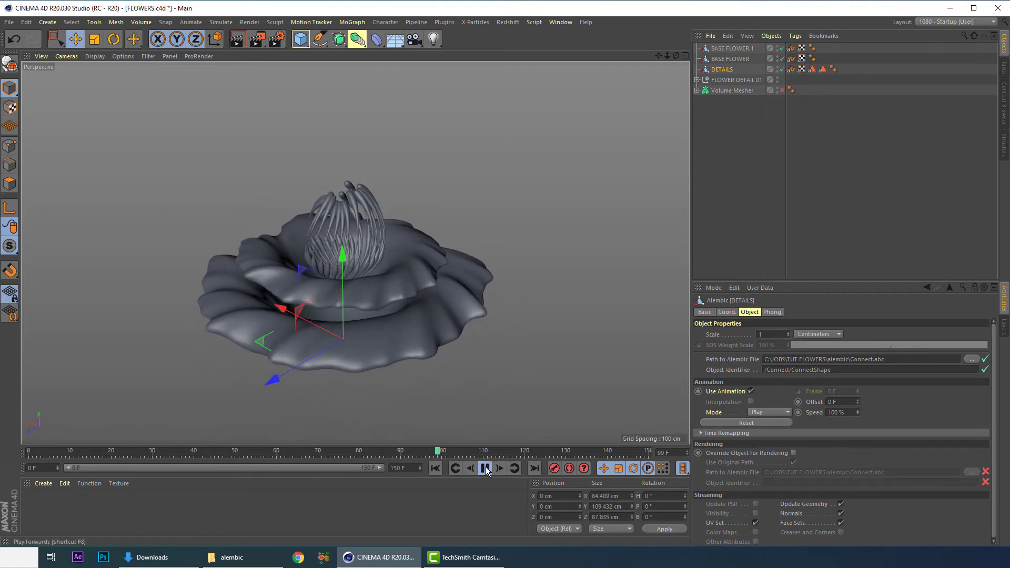
pyautogui.click(486, 469)
pyautogui.click(495, 345)
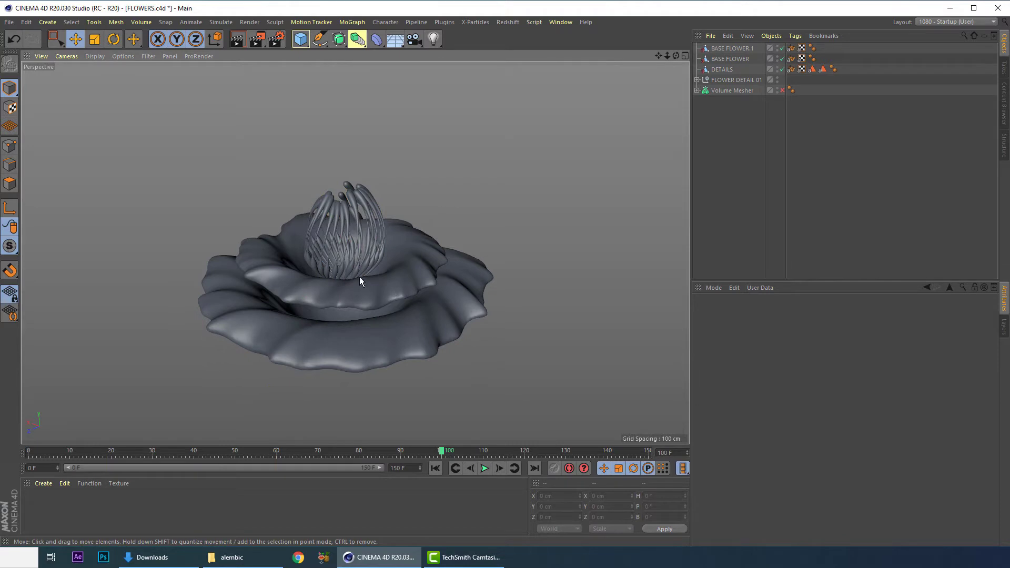
pyautogui.keyDown('alt'); pyautogui.moveTo(359, 277); pyautogui.dragTo(346, 258); pyautogui.keyUp('alt')
pyautogui.scroll(3, 347, 247)
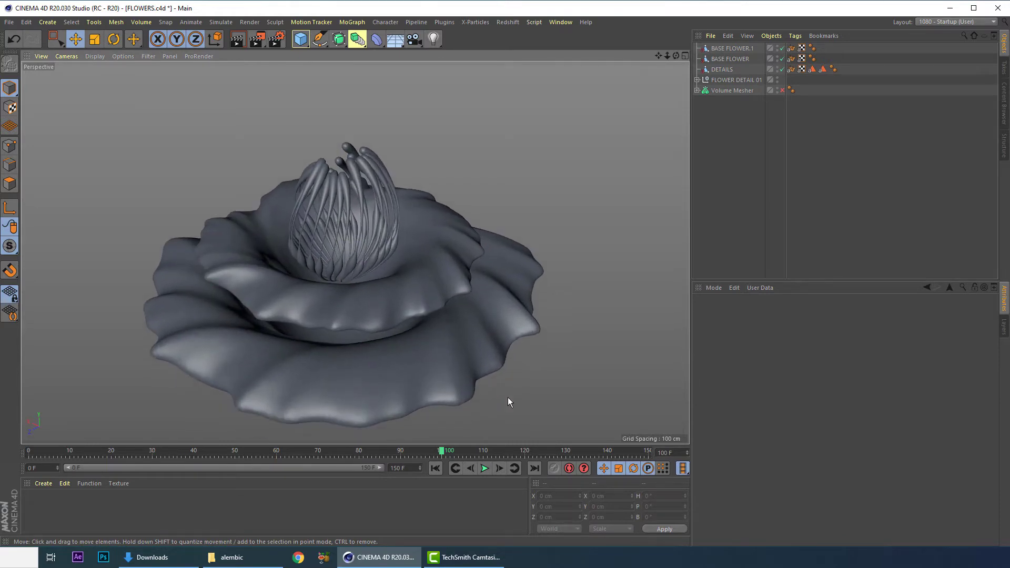
pyautogui.scroll(-2, 552, 326)
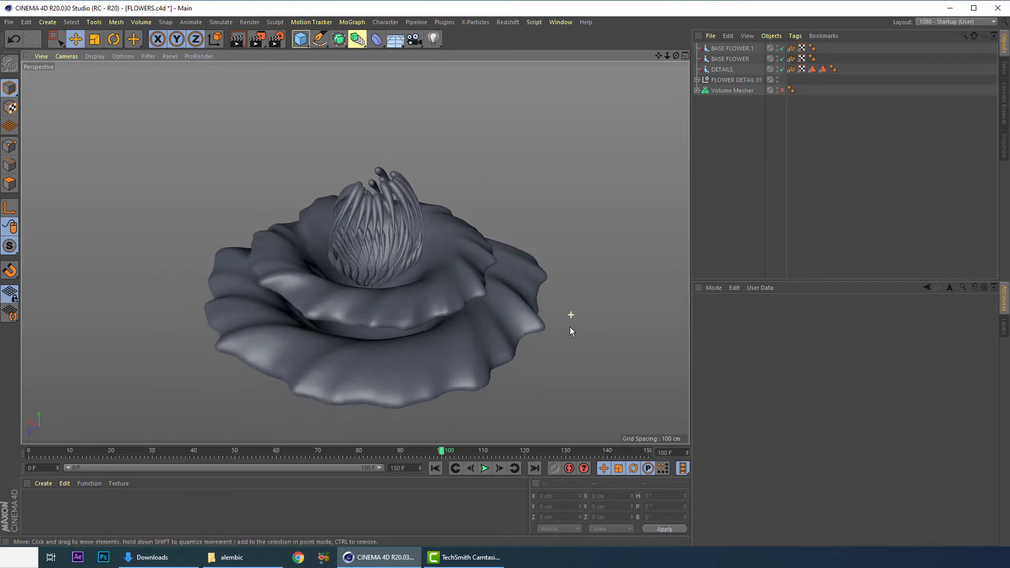
# Step: Set the playback rate to All Frames and rewind to frame 0
pyautogui.click(682, 470)
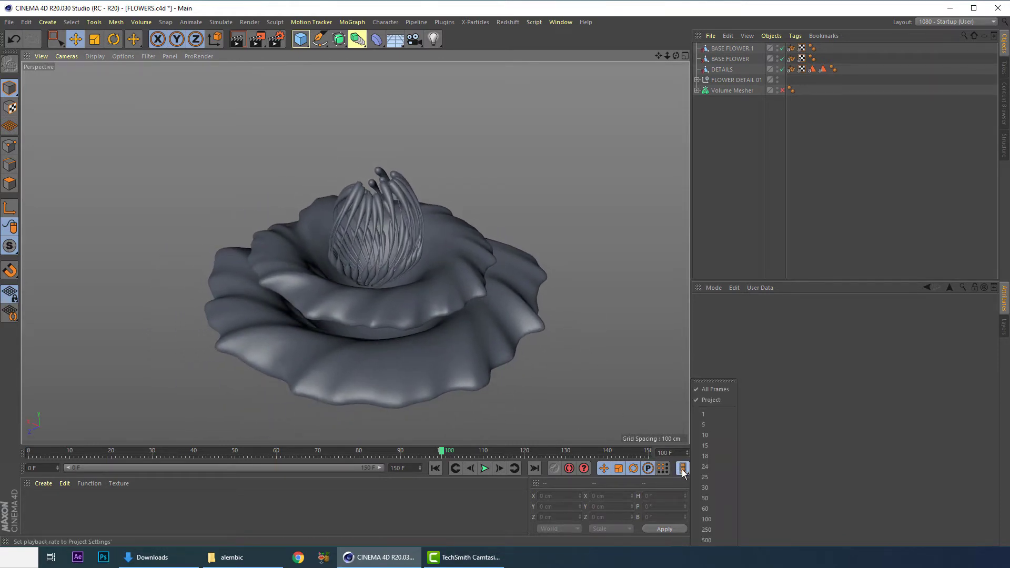
pyautogui.click(703, 390)
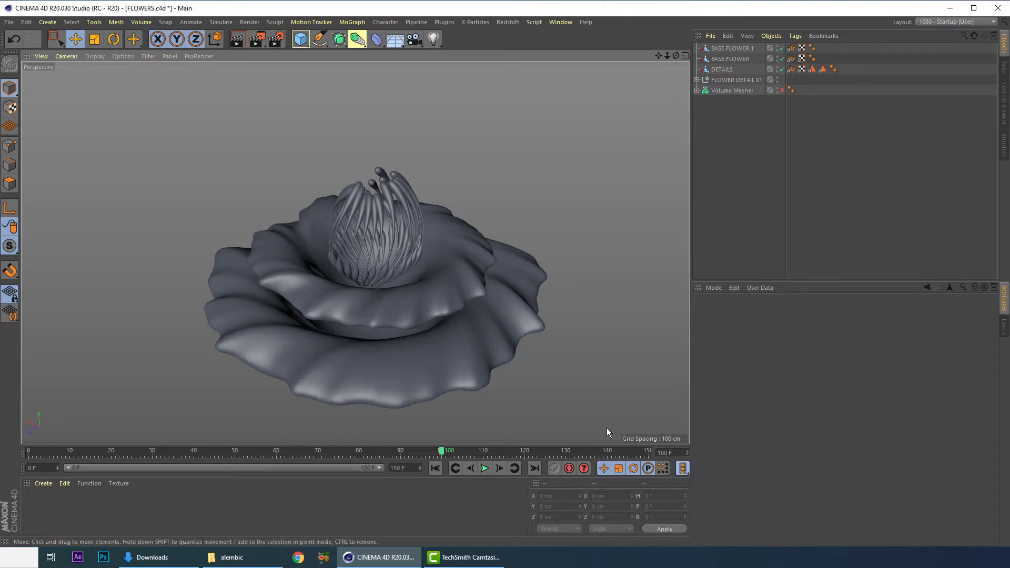
pyautogui.click(436, 469)
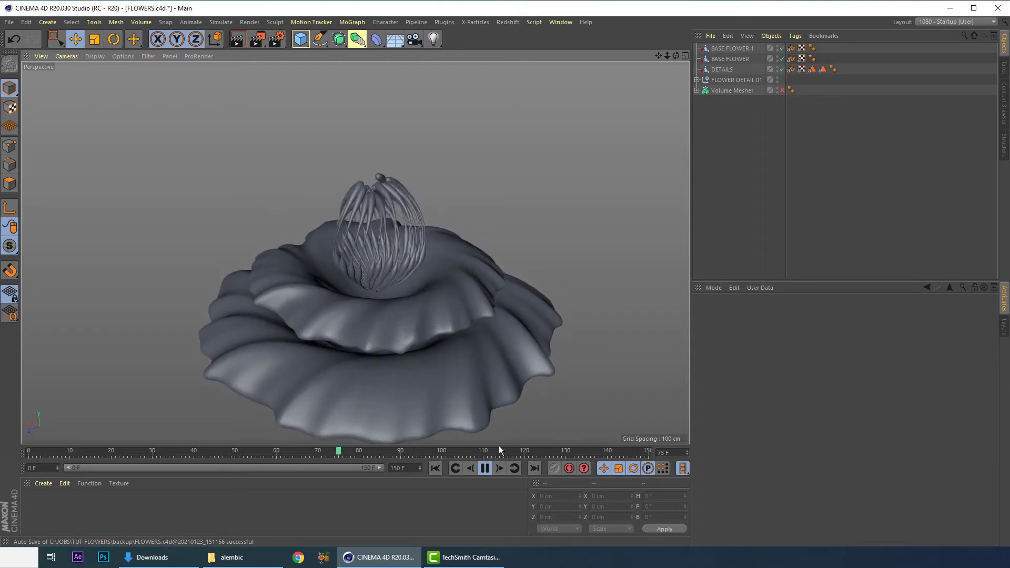
# Step: Select BASE FLOWER.1 and set up a side view of the early bloom frames
pyautogui.click(484, 468)
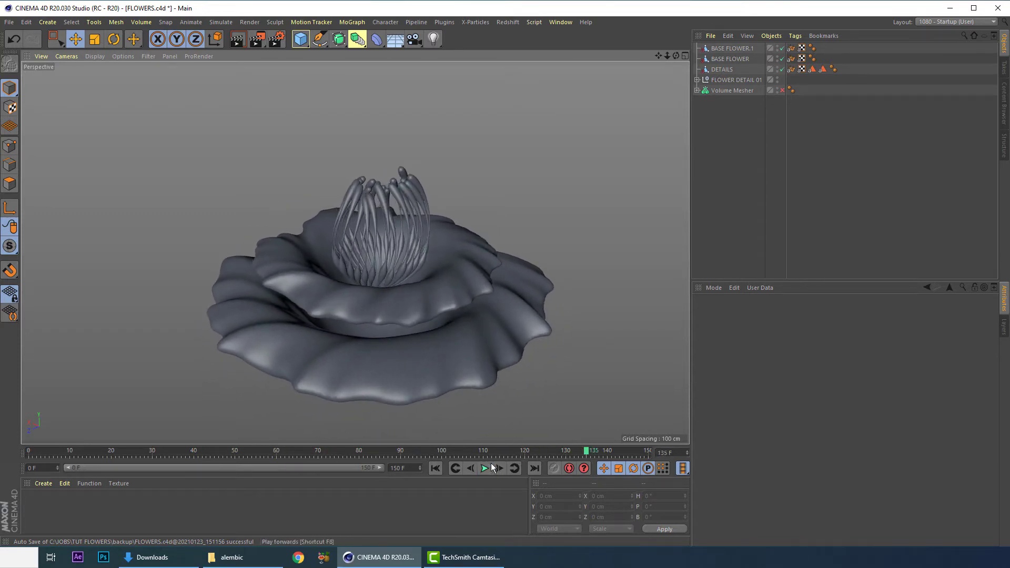
pyautogui.click(27, 451)
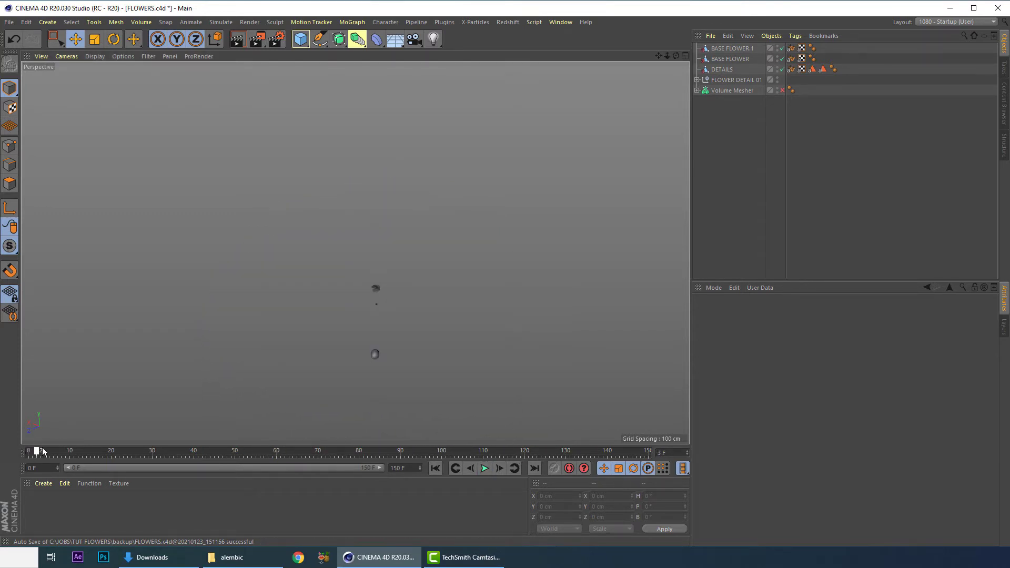
pyautogui.moveTo(43, 450); pyautogui.dragTo(83, 445)
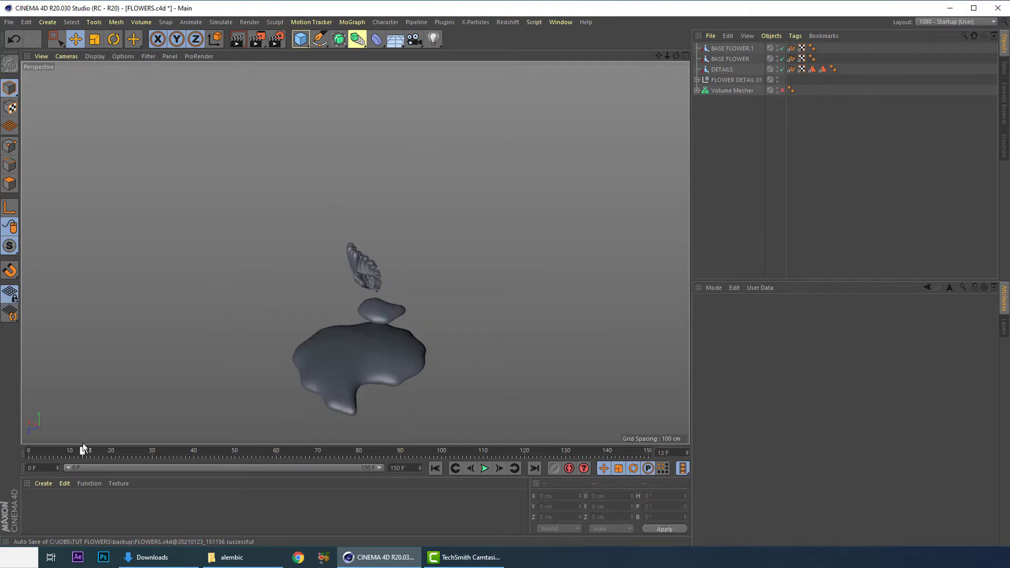
pyautogui.click(371, 316)
pyautogui.keyDown('alt'); pyautogui.moveTo(358, 331); pyautogui.dragTo(393, 320); pyautogui.keyUp('alt')
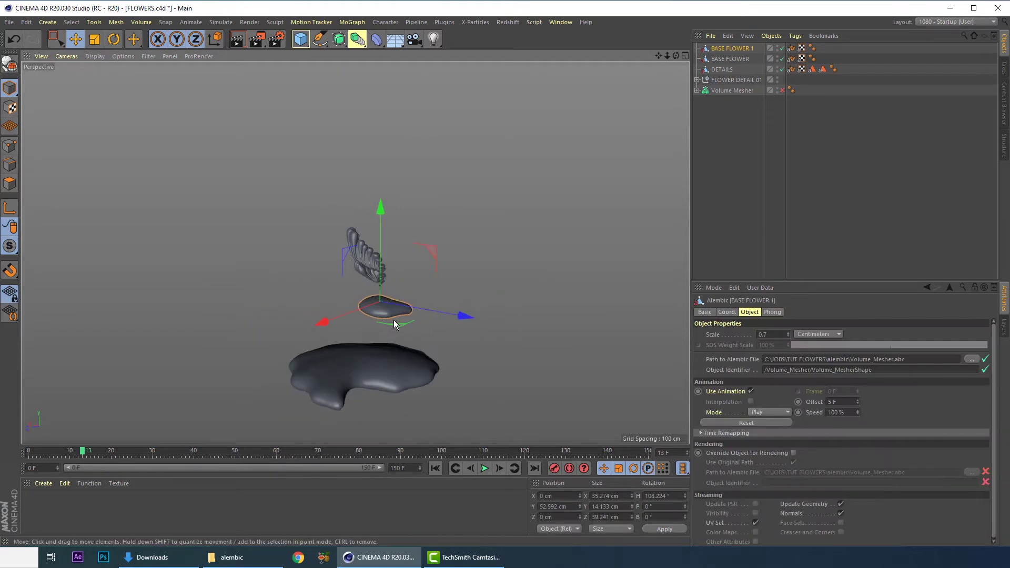
pyautogui.keyDown('alt'); pyautogui.moveTo(369, 338); pyautogui.dragTo(362, 264, button='middle'); pyautogui.keyUp('alt')
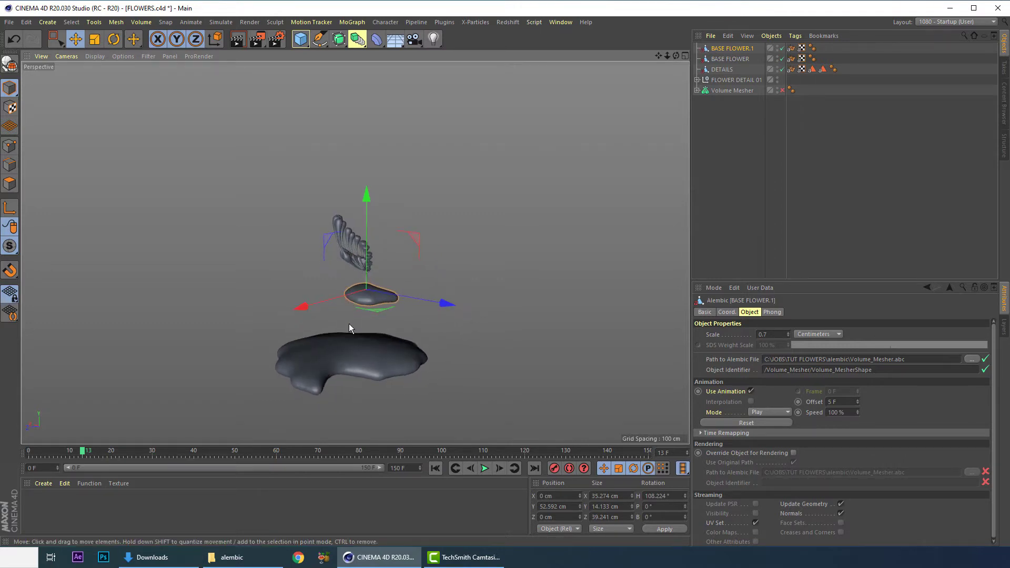
pyautogui.keyDown('alt'); pyautogui.moveTo(349, 324); pyautogui.dragTo(362, 308); pyautogui.keyUp('alt')
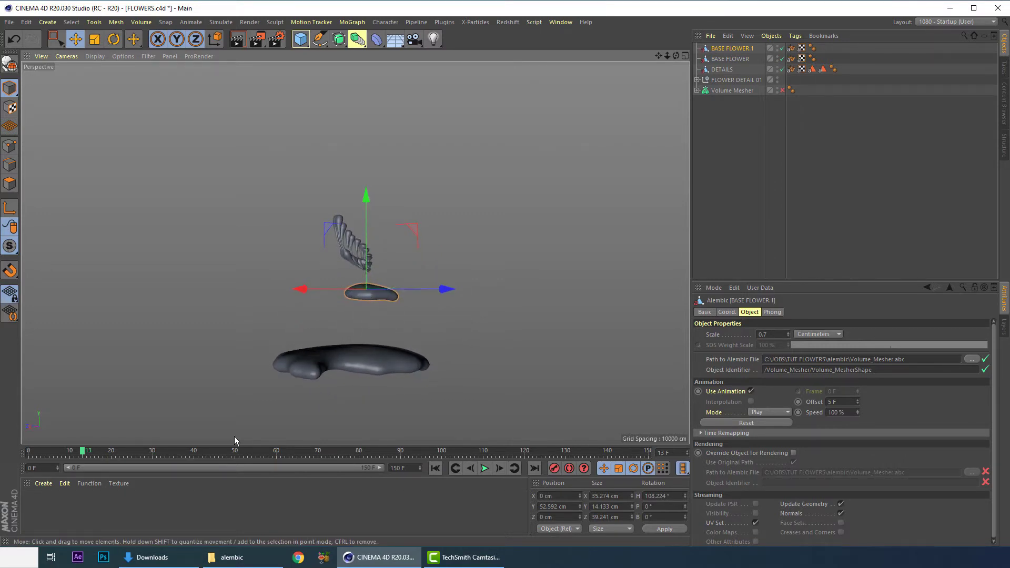
# Step: With Autokeying on, keyframe BASE FLOWER.1 lower in Y around frame 21
pyautogui.moveTo(86, 451); pyautogui.dragTo(151, 451)
pyautogui.click(569, 468)
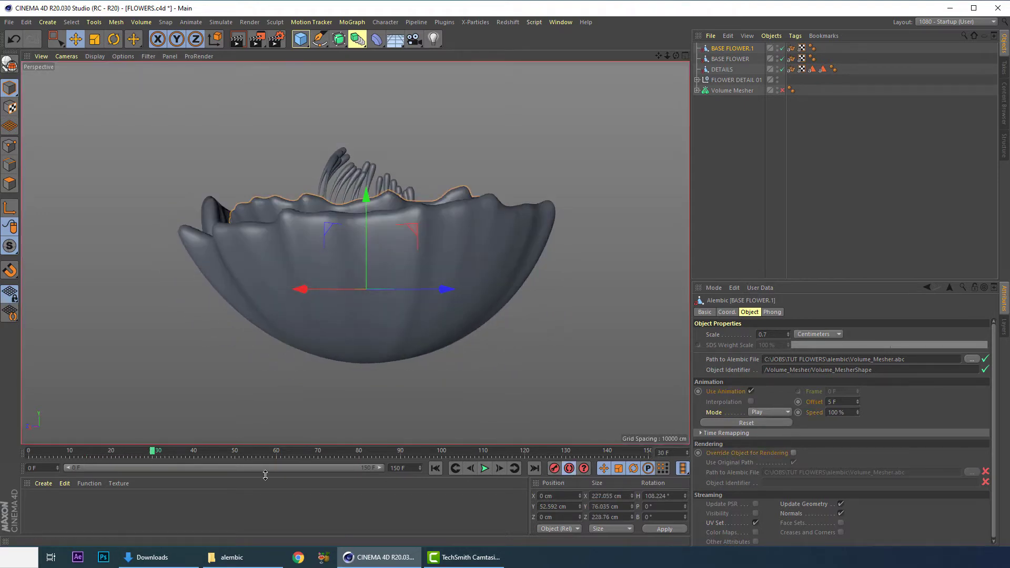
pyautogui.moveTo(152, 451); pyautogui.dragTo(100, 453)
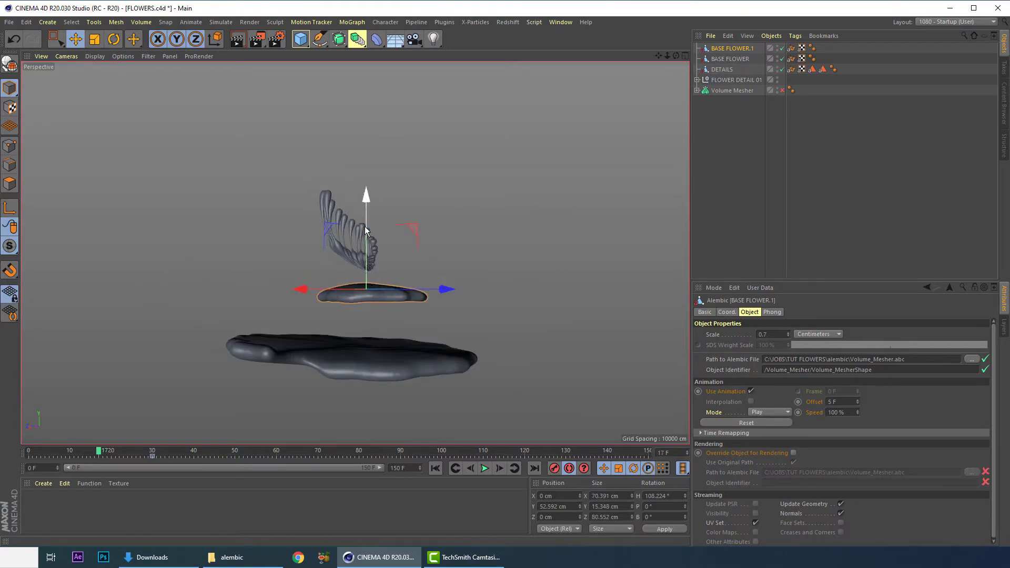
pyautogui.moveTo(364, 228); pyautogui.dragTo(364, 259)
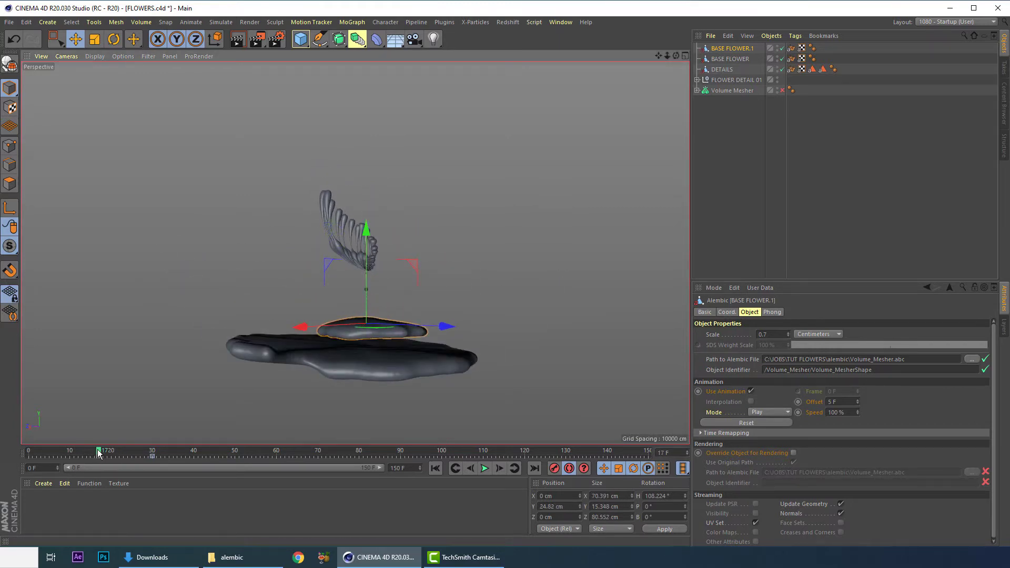
pyautogui.moveTo(103, 453); pyautogui.dragTo(154, 466)
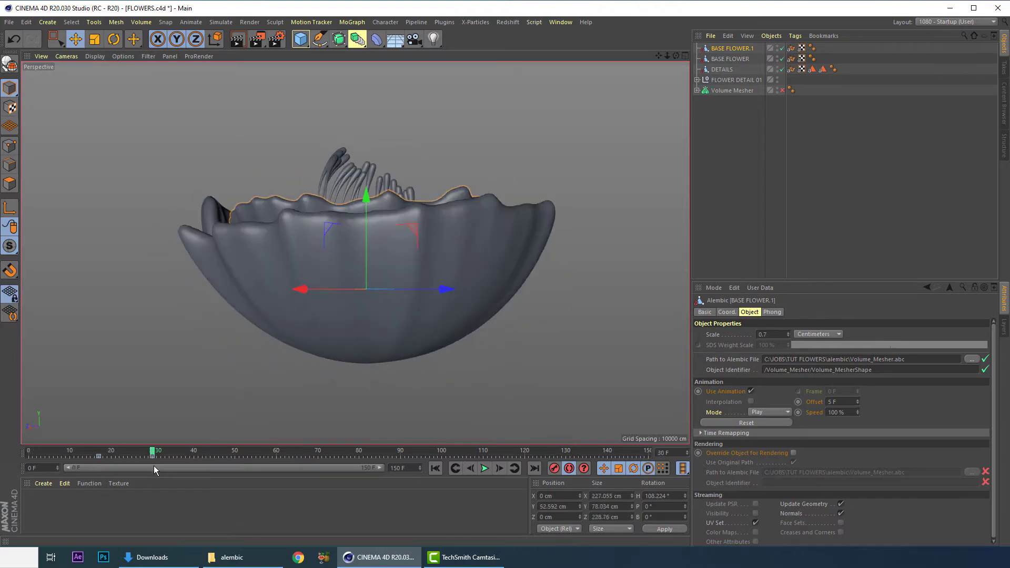
# Step: Keyframe DETAILS down to Y -39.93 cm at frame 14 and review up to frame 45
pyautogui.click(367, 174)
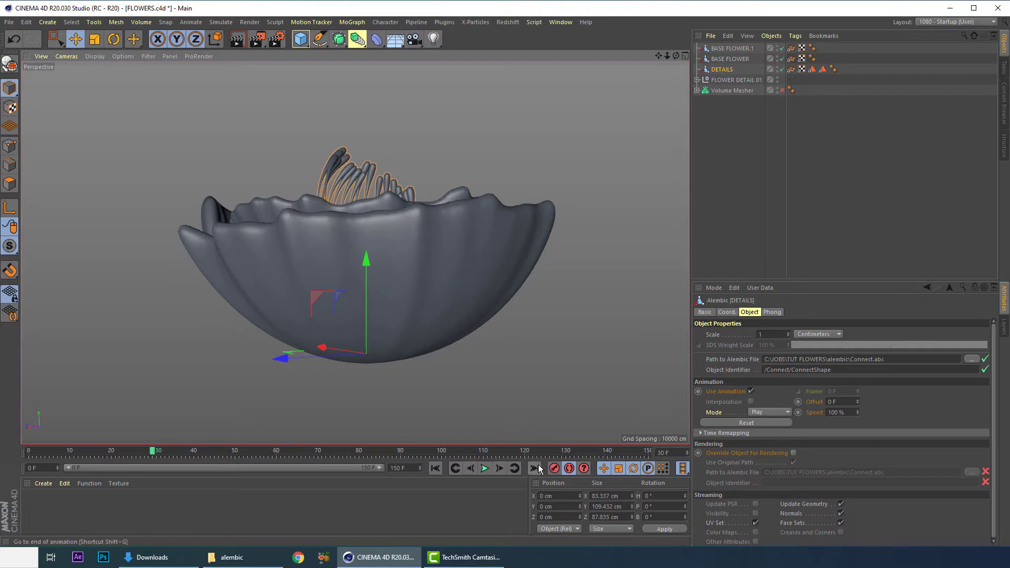
pyautogui.moveTo(151, 453); pyautogui.dragTo(86, 453)
pyautogui.moveTo(368, 270); pyautogui.dragTo(374, 320)
pyautogui.moveTo(87, 454); pyautogui.dragTo(176, 457)
pyautogui.moveTo(115, 453); pyautogui.dragTo(305, 476)
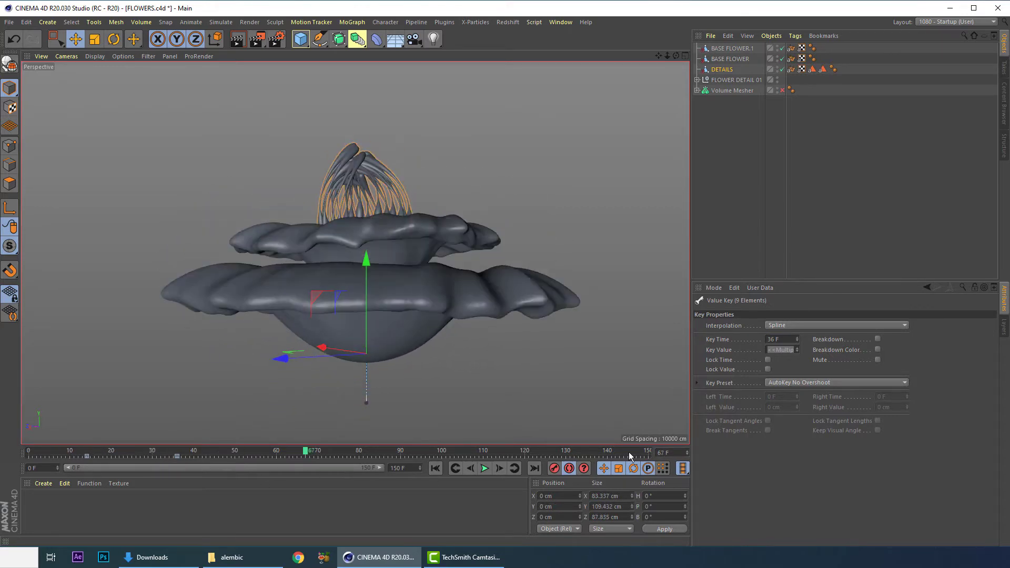
# Step: Turn off Autokeying and play the flower animation from the start to frame 88
pyautogui.click(570, 469)
pyautogui.moveTo(461, 299)
pyautogui.keyDown('alt'); pyautogui.mouseDown()
pyautogui.moveTo(442, 339)
pyautogui.moveTo(480, 299)
pyautogui.mouseUp(); pyautogui.keyUp('alt')
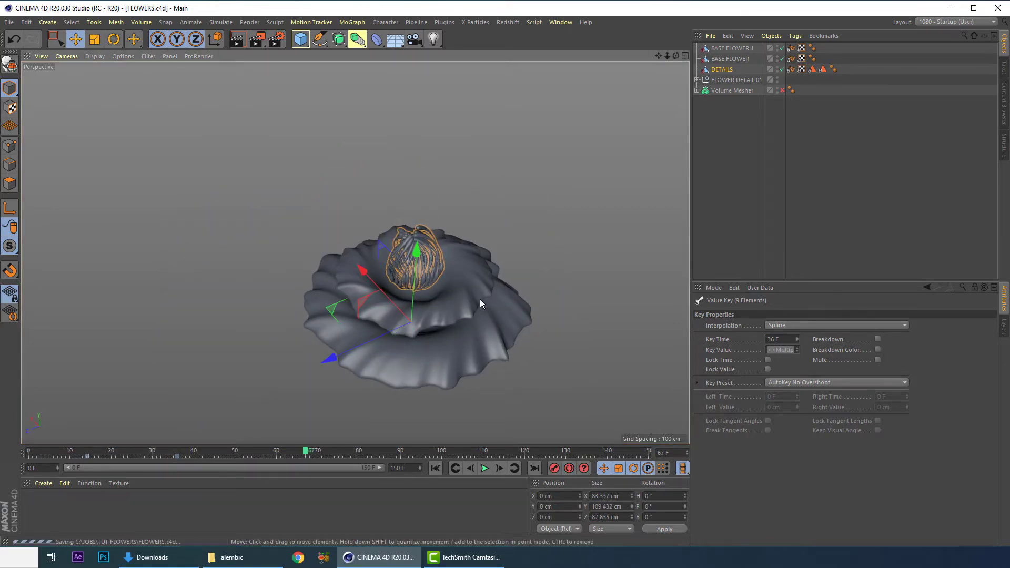
pyautogui.keyDown('alt'); pyautogui.moveTo(449, 267); pyautogui.dragTo(475, 436); pyautogui.keyUp('alt')
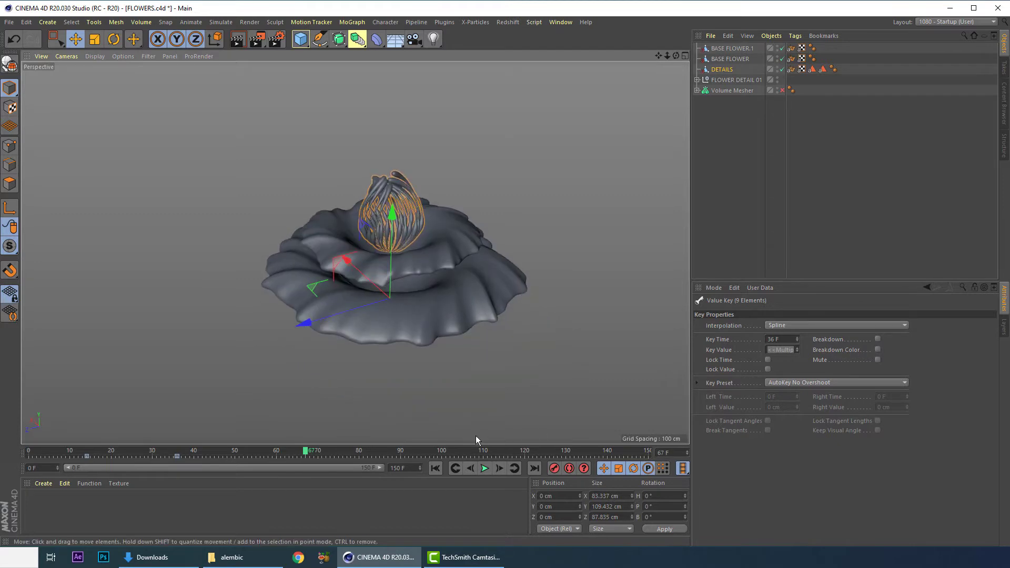
pyautogui.click(435, 468)
pyautogui.click(483, 468)
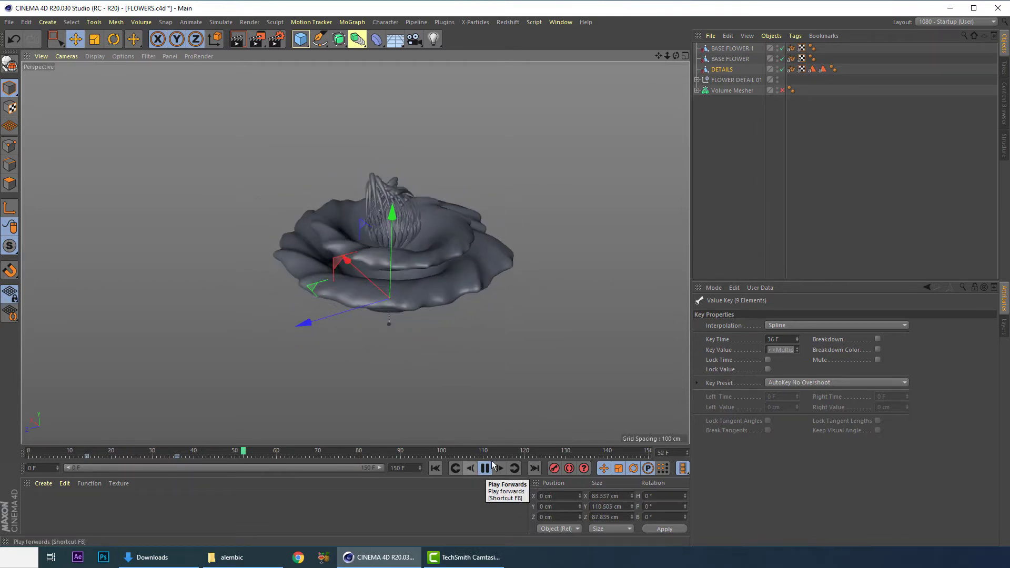
pyautogui.click(475, 472)
# Step: Group BASE FLOWER.1, BASE FLOWER and DETAILS under a new Null and begin renaming it
pyautogui.moveTo(726, 72); pyautogui.dragTo(722, 51)
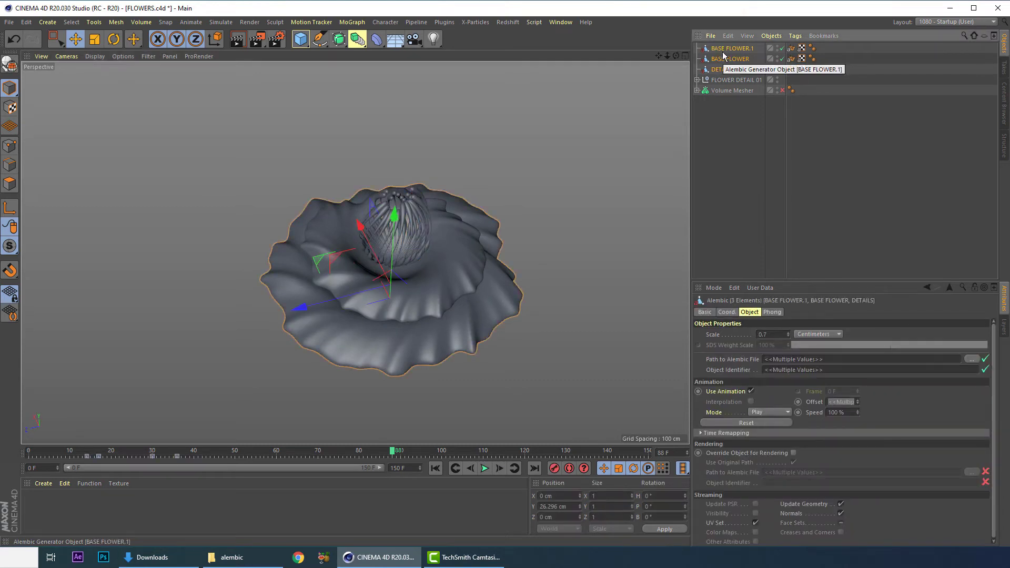
pyautogui.hotkey('alt', 'g')
pyautogui.doubleClick(718, 48)
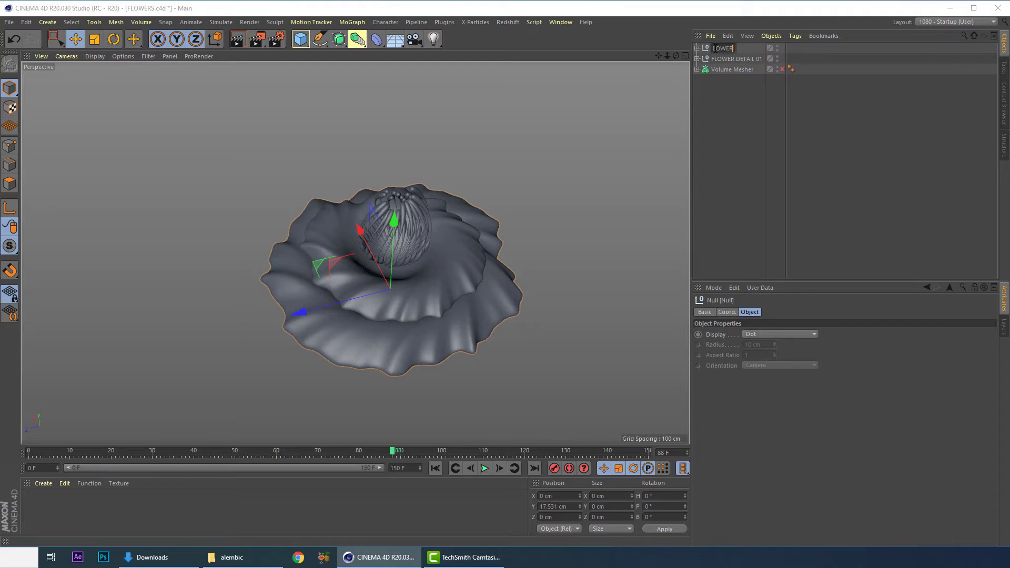
# Step: Name the grouped flower null FINAL FLOWER and check its children
pyautogui.press('Return')
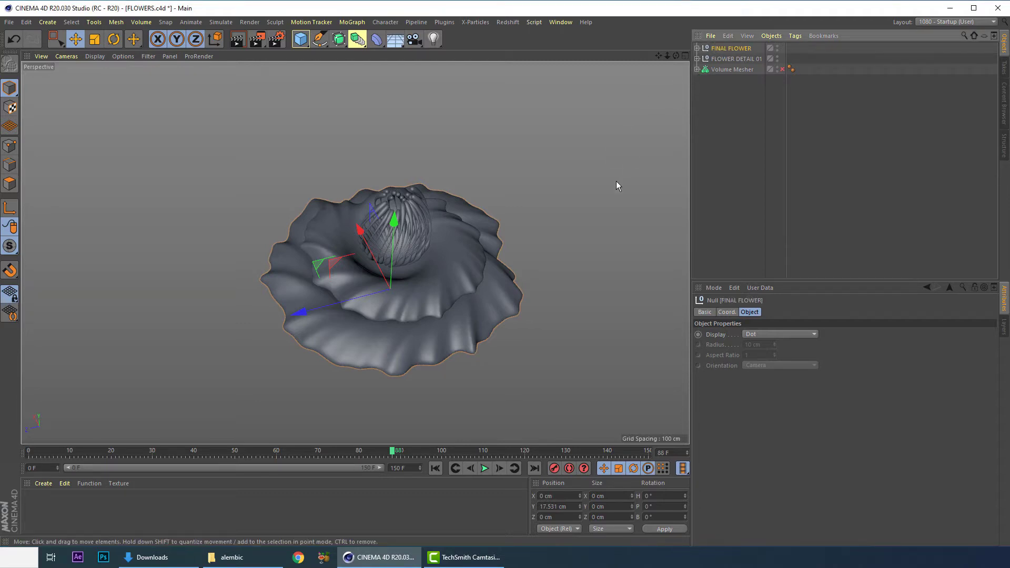
pyautogui.click(698, 48)
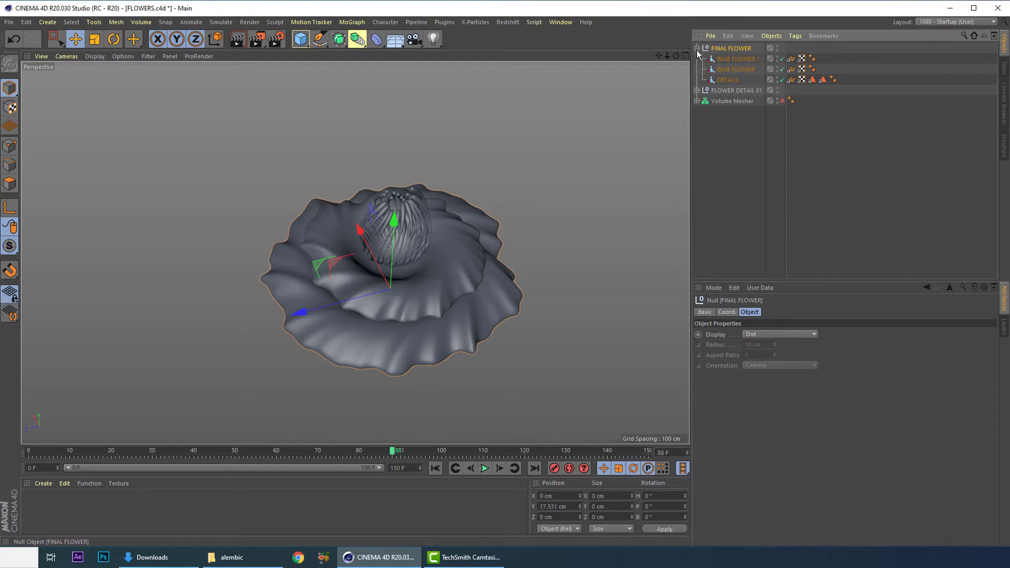
pyautogui.click(697, 48)
pyautogui.scroll(-3, 488, 185)
pyautogui.keyDown('alt'); pyautogui.moveTo(488, 185); pyautogui.dragTo(413, 268); pyautogui.keyUp('alt')
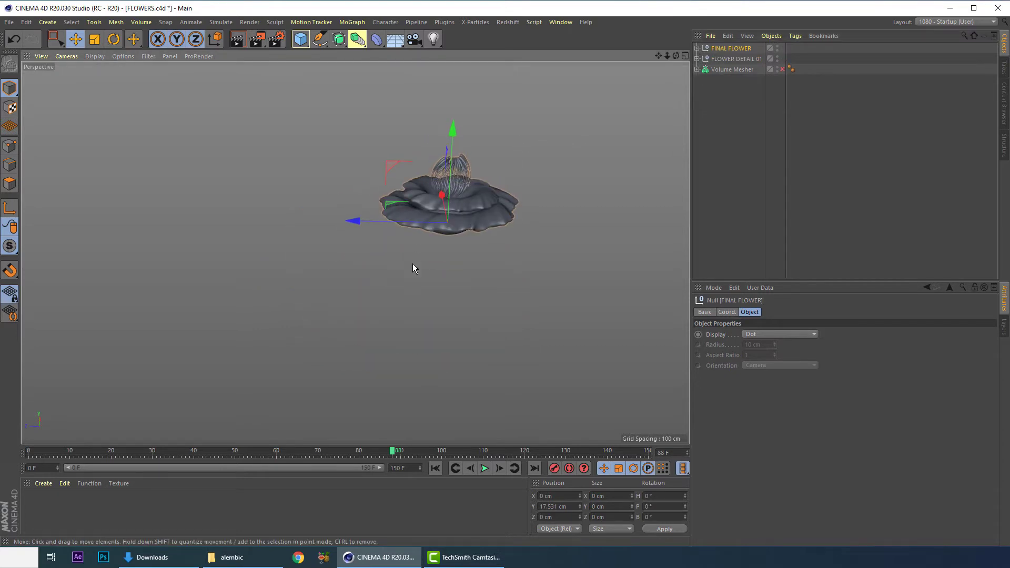
# Step: Play the flower growth animation from the start to frame 121 and save the scene
pyautogui.click(435, 469)
pyautogui.click(484, 468)
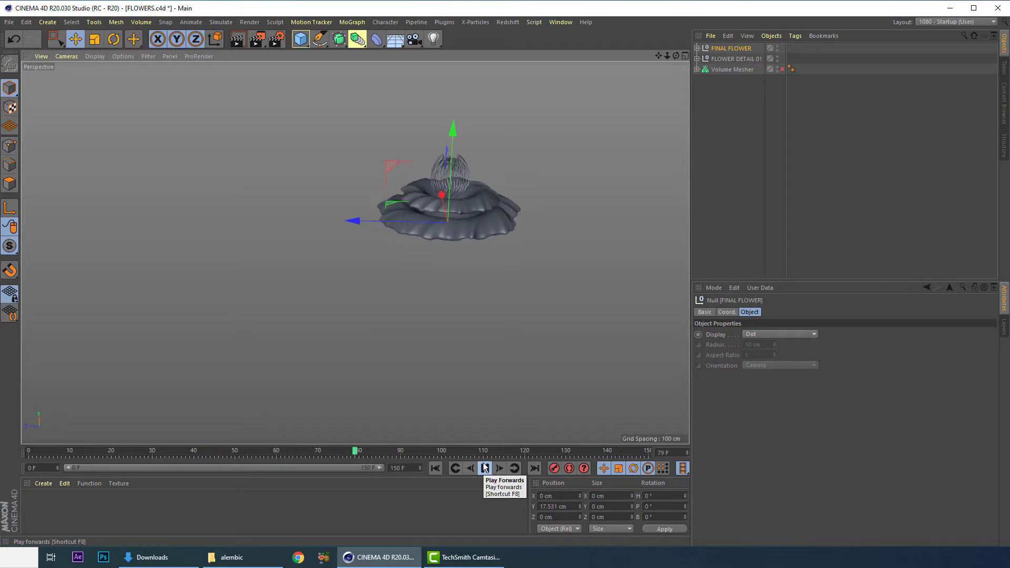
pyautogui.click(484, 467)
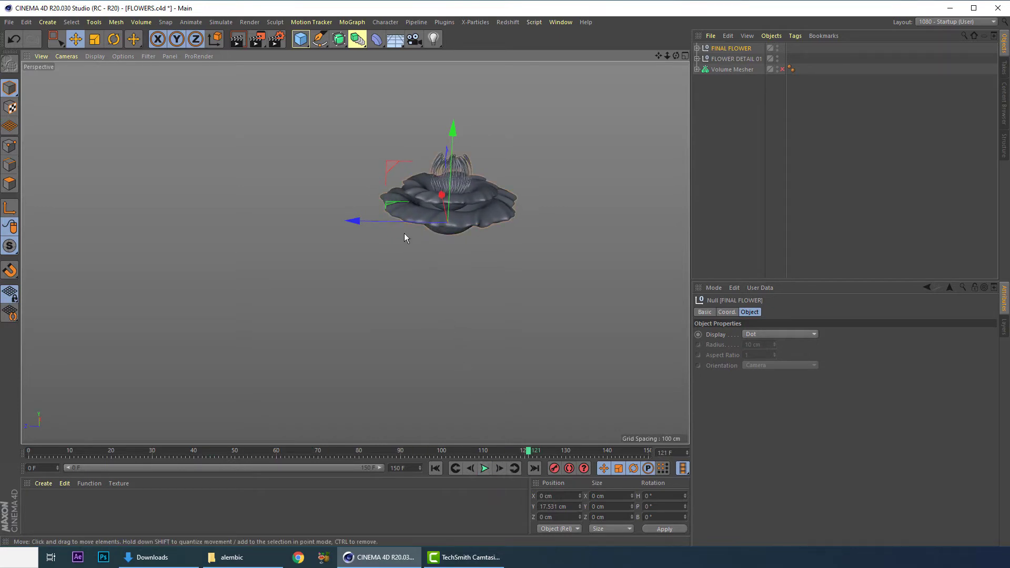
pyautogui.keyDown('alt'); pyautogui.moveTo(404, 238); pyautogui.dragTo(376, 241); pyautogui.keyUp('alt')
pyautogui.hotkey('ctrl', 's')
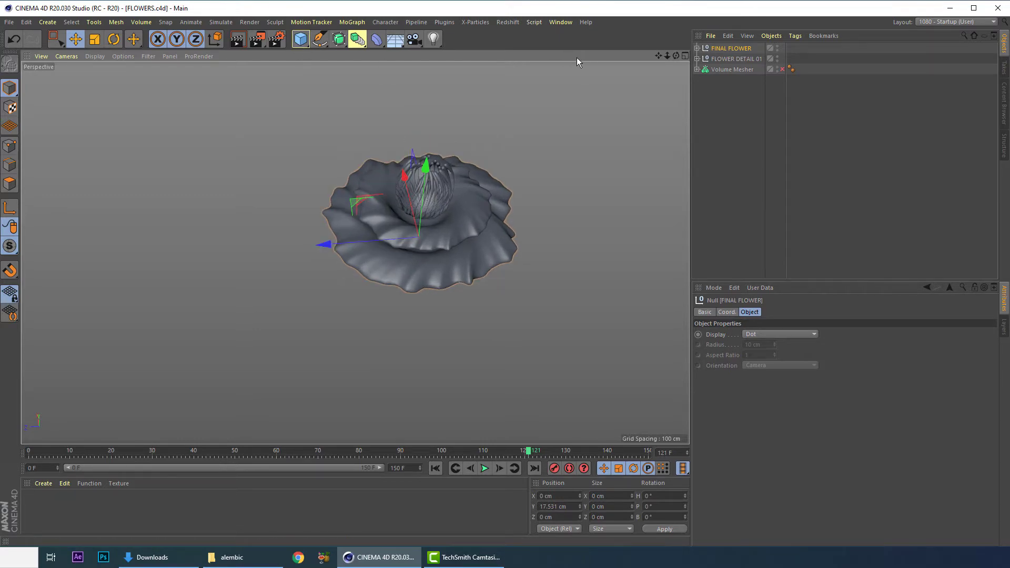
pyautogui.click(300, 39)
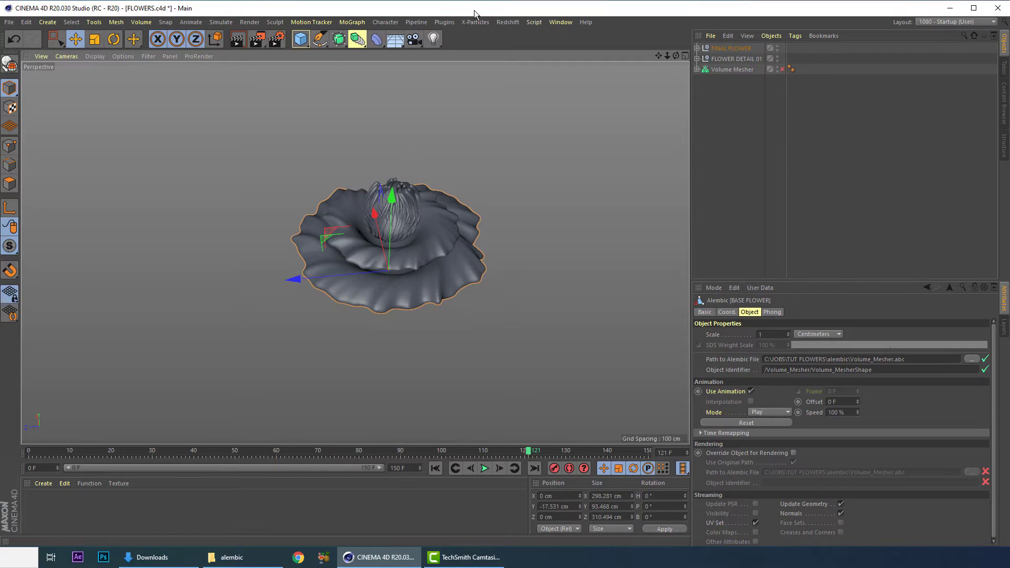
# Step: Add a Cloner to the scene through the Commander 'cloner' search
pyautogui.click(242, 127)
pyautogui.hotkey('shift', 'c')
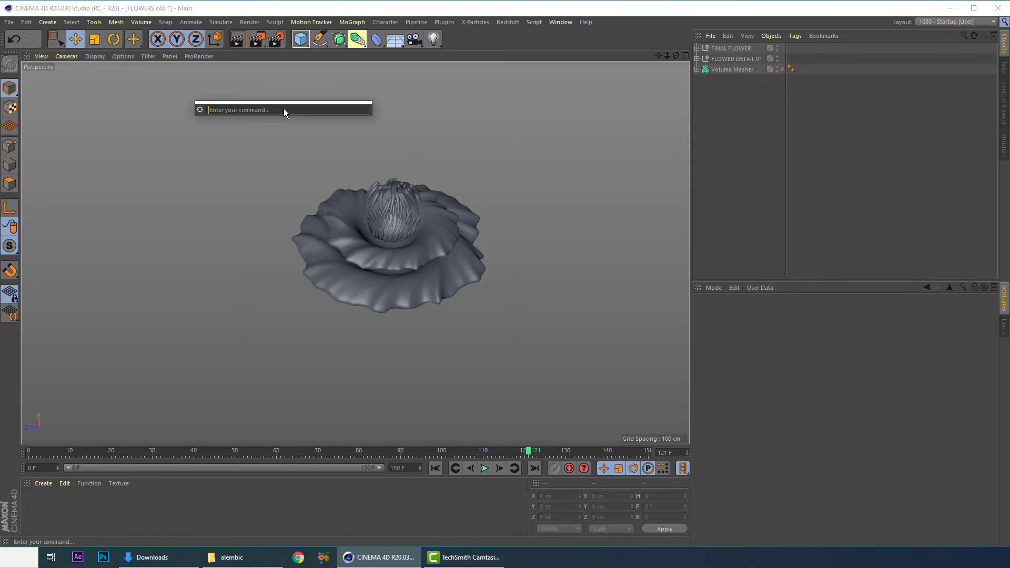
pyautogui.write('cloner')
pyautogui.press('Return')
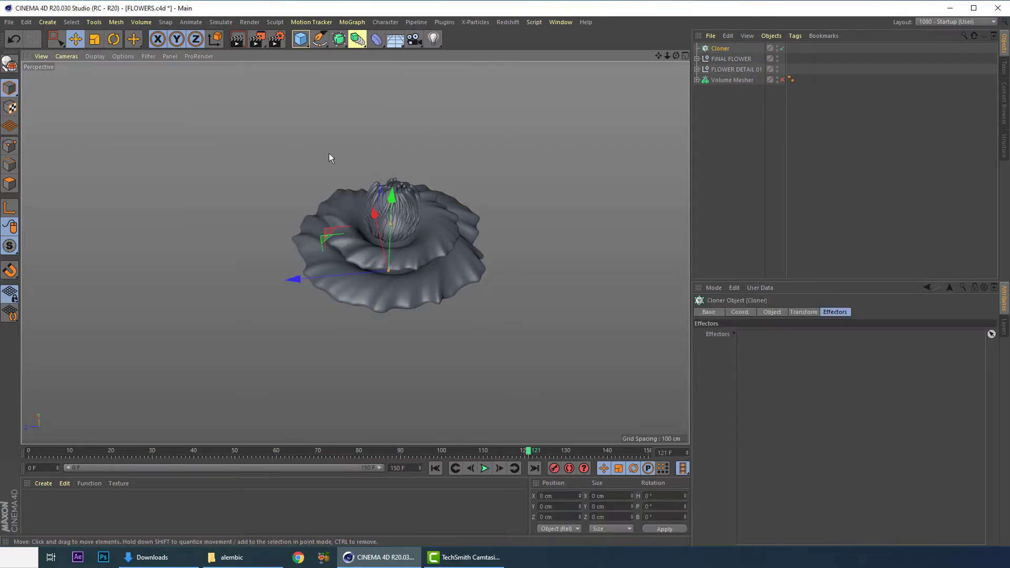
# Step: Add a Sphere primitive with a radius of 882.47 cm
pyautogui.click(303, 41)
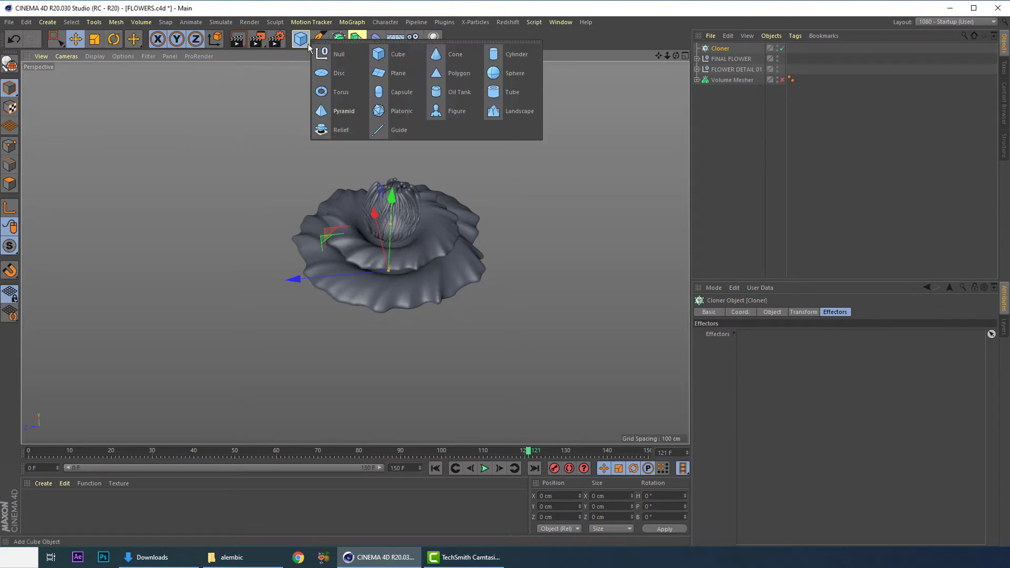
pyautogui.click(512, 75)
pyautogui.keyDown('alt'); pyautogui.moveTo(299, 215); pyautogui.dragTo(291, 262); pyautogui.keyUp('alt')
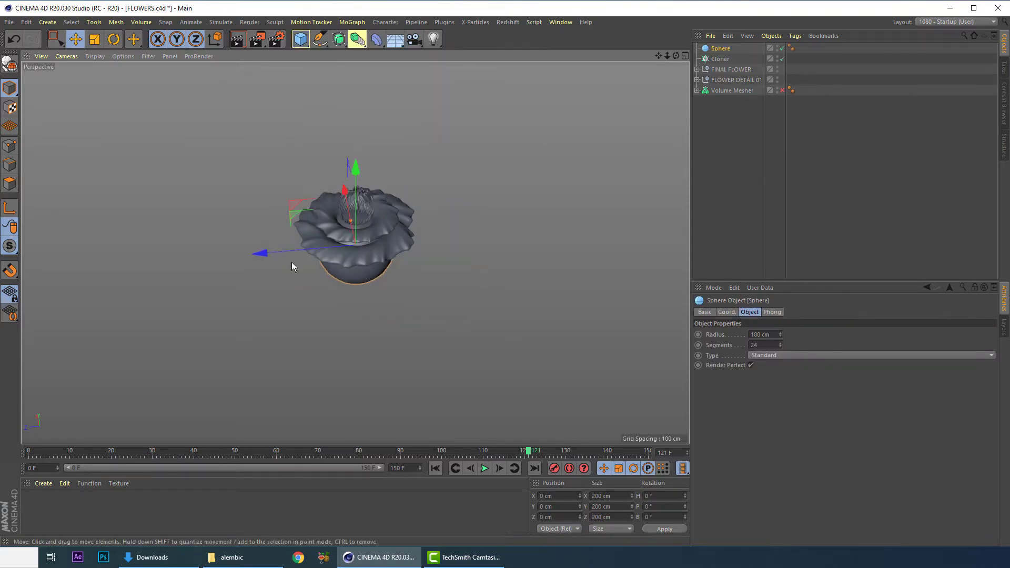
pyautogui.moveTo(347, 219); pyautogui.dragTo(291, 141)
pyautogui.scroll(-2, 292, 190)
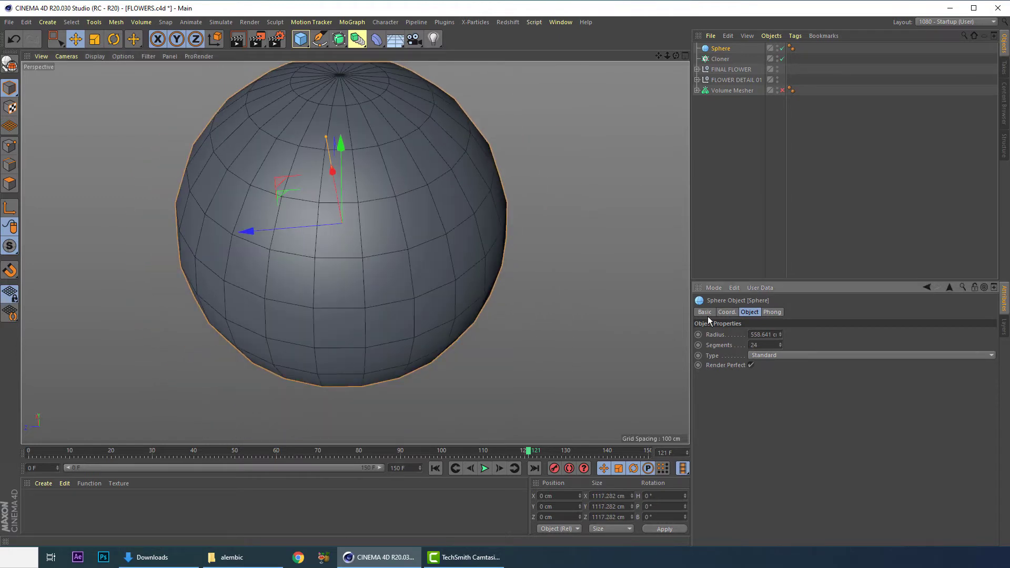
pyautogui.scroll(-3, 500, 301)
pyautogui.keyDown('alt'); pyautogui.moveTo(466, 313); pyautogui.dragTo(532, 299); pyautogui.keyUp('alt')
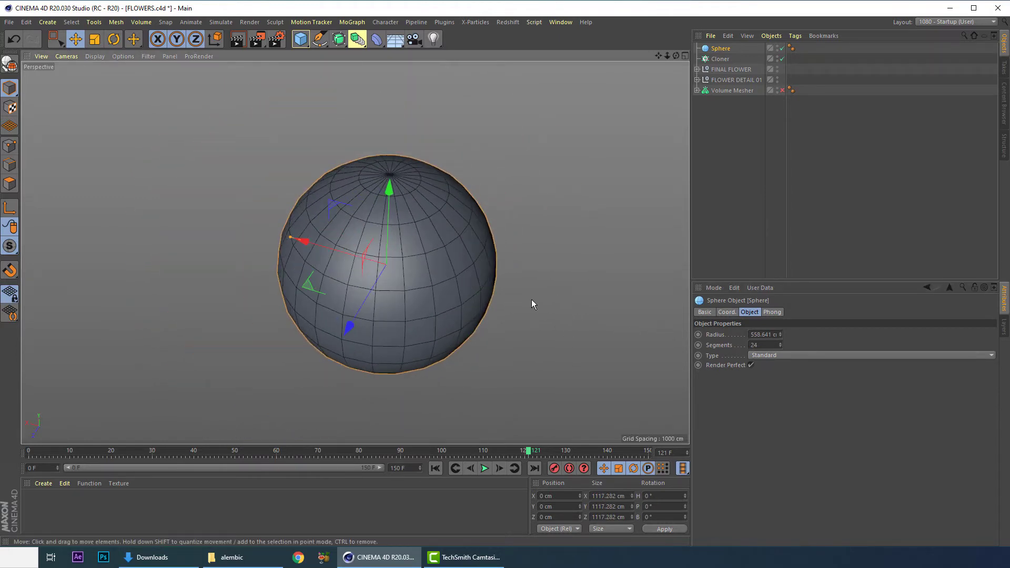
pyautogui.moveTo(290, 238); pyautogui.dragTo(238, 222)
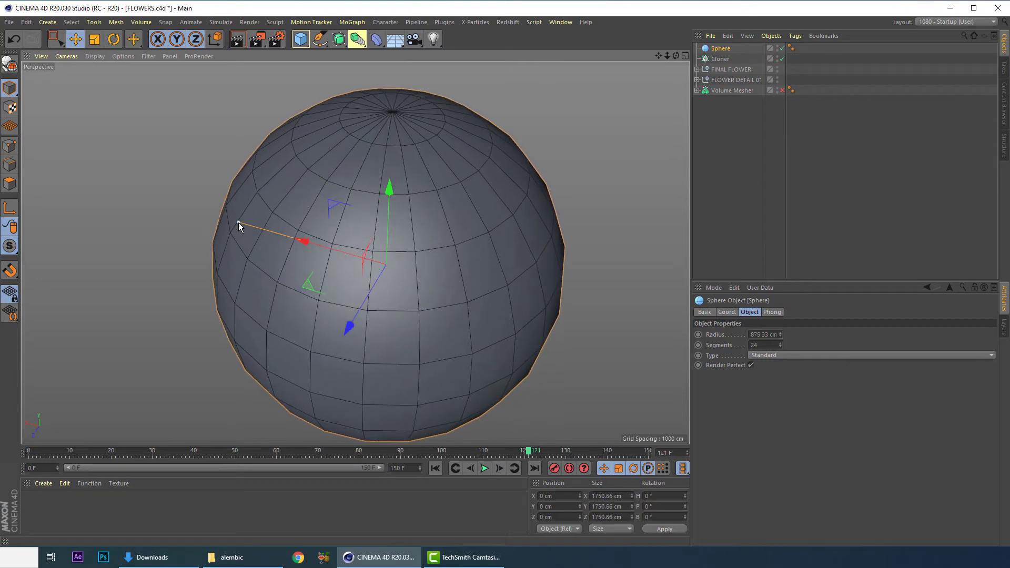
# Step: Change the sphere's Type to Hemisphere after briefly trying Icosahedron
pyautogui.click(762, 355)
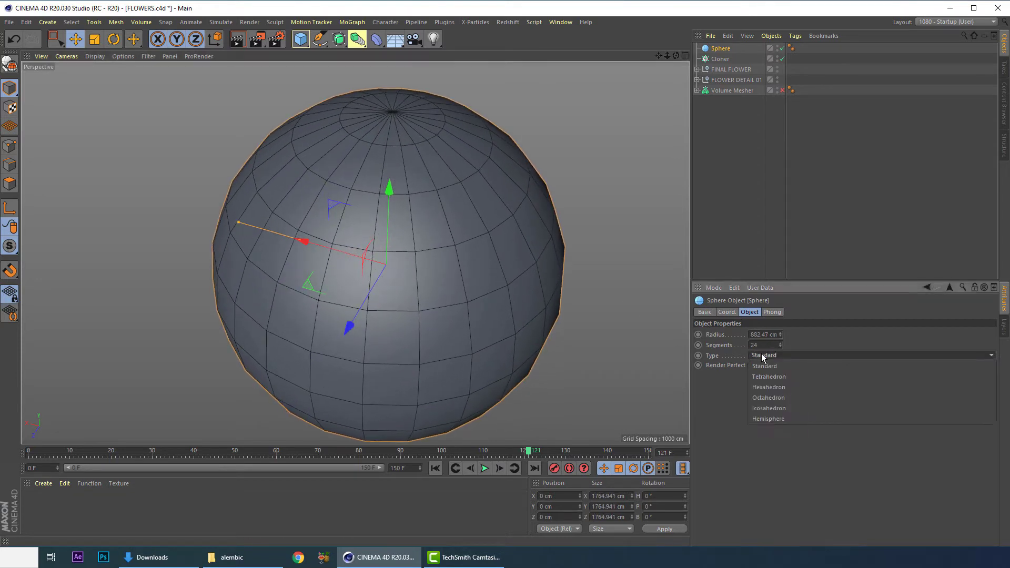
pyautogui.click(754, 408)
pyautogui.keyDown('alt'); pyautogui.moveTo(388, 237); pyautogui.dragTo(347, 252); pyautogui.keyUp('alt')
pyautogui.click(788, 355)
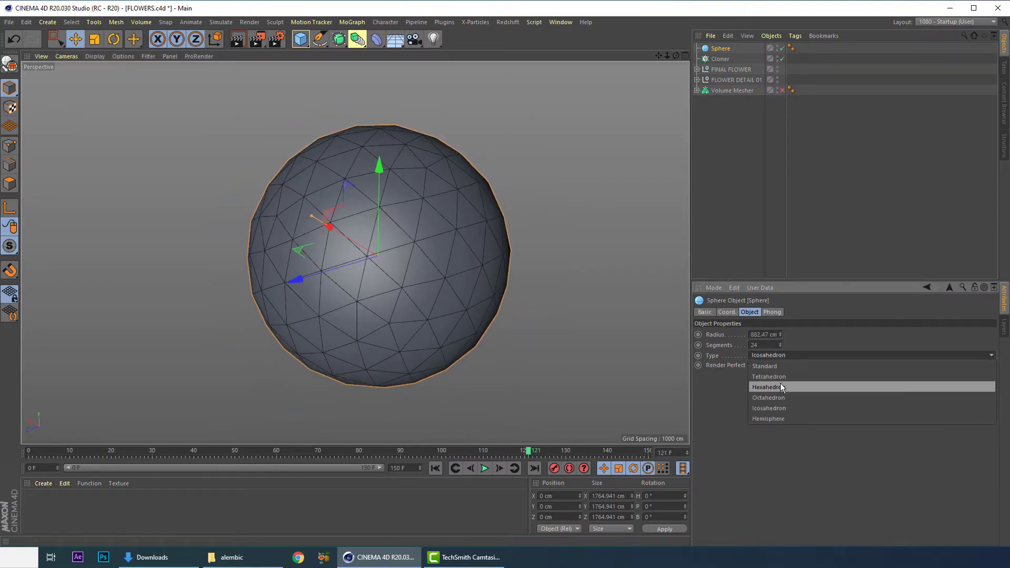
pyautogui.click(763, 417)
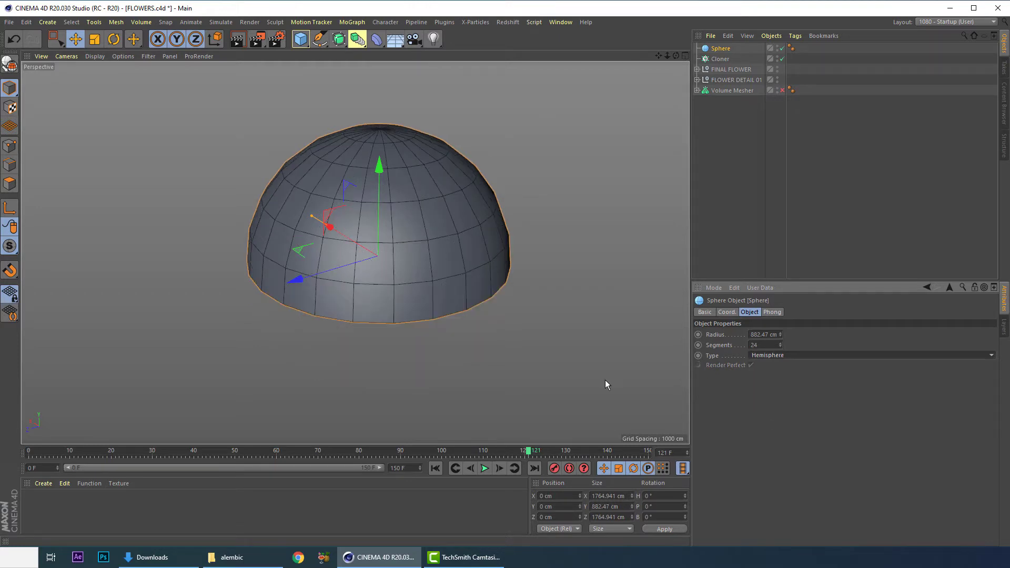
pyautogui.keyDown('alt'); pyautogui.moveTo(361, 201); pyautogui.dragTo(314, 238); pyautogui.keyUp('alt')
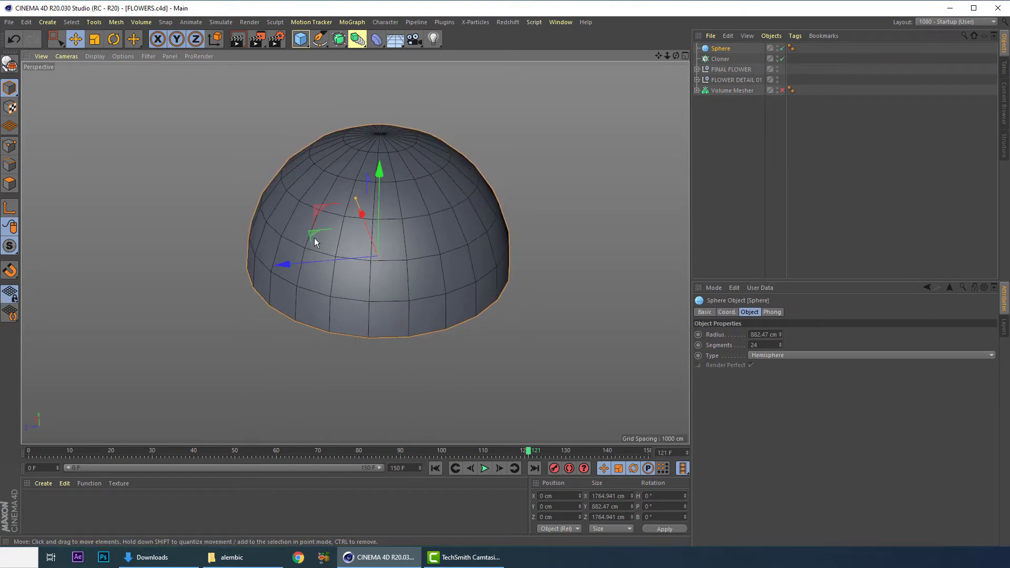
# Step: Make the hemisphere editable and flatten it in Y to about 712.14 cm height
pyautogui.click(719, 60)
pyautogui.keyDown('alt'); pyautogui.moveTo(412, 207); pyautogui.dragTo(384, 191); pyautogui.keyUp('alt')
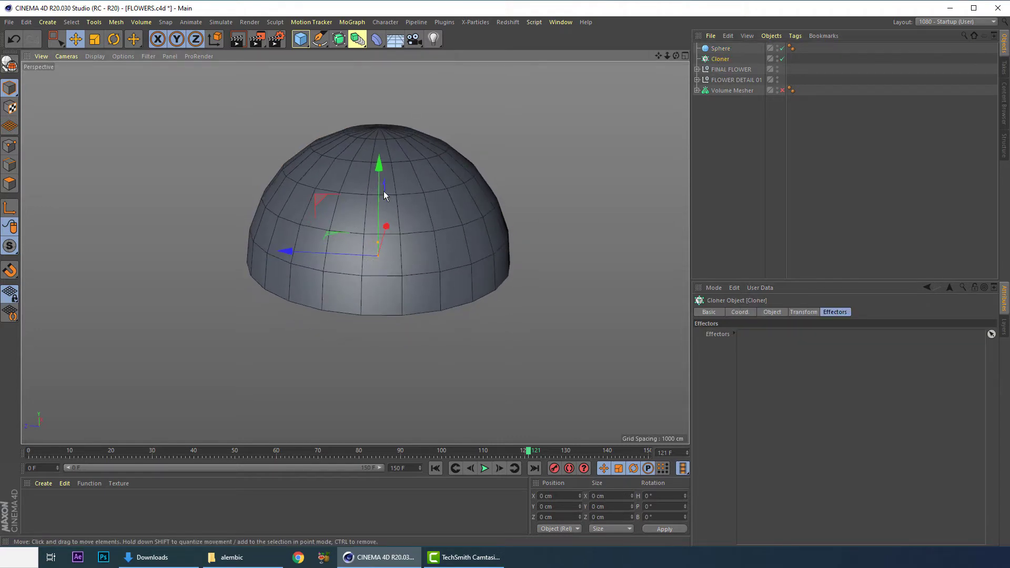
pyautogui.click(720, 49)
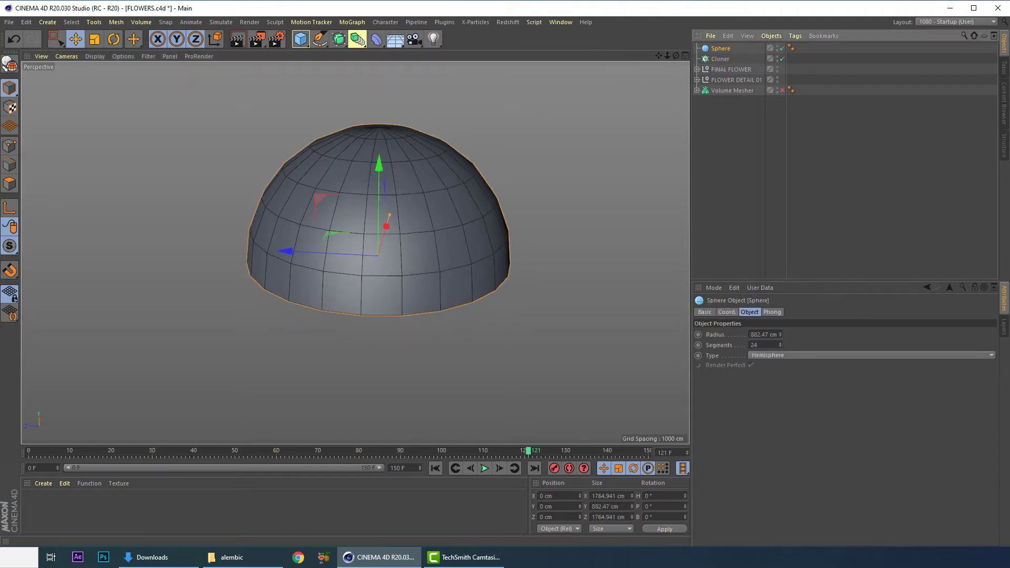
pyautogui.click(11, 64)
pyautogui.press('t')
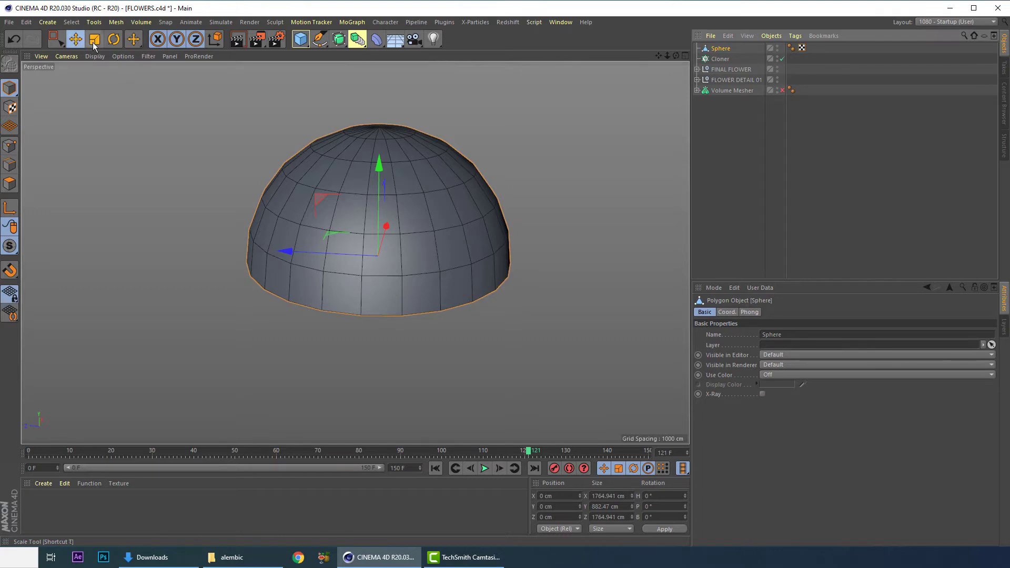
pyautogui.moveTo(379, 164); pyautogui.dragTo(545, 180)
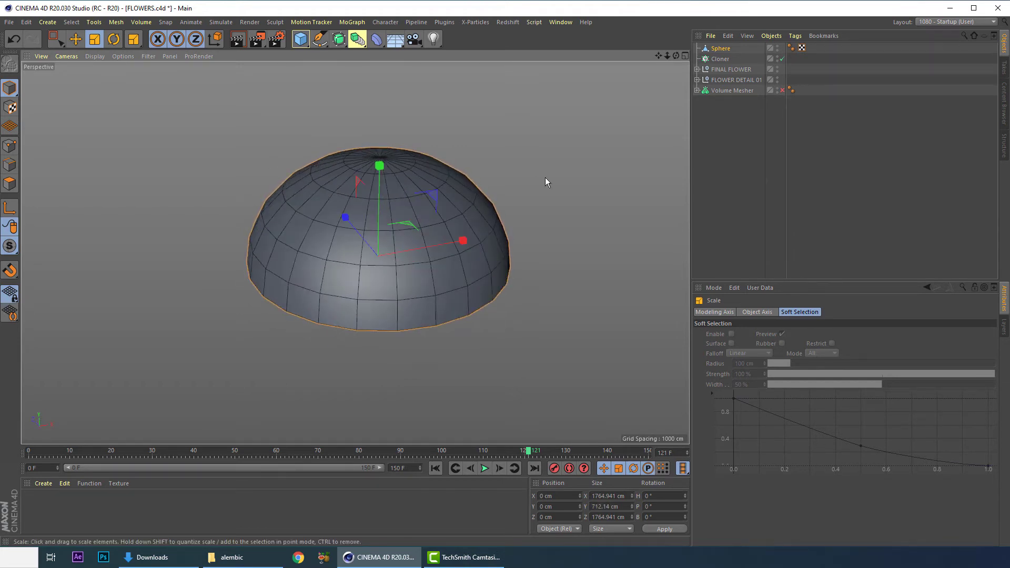
# Step: Set the Cloner to Object mode with the hemisphere as its target object
pyautogui.click(721, 59)
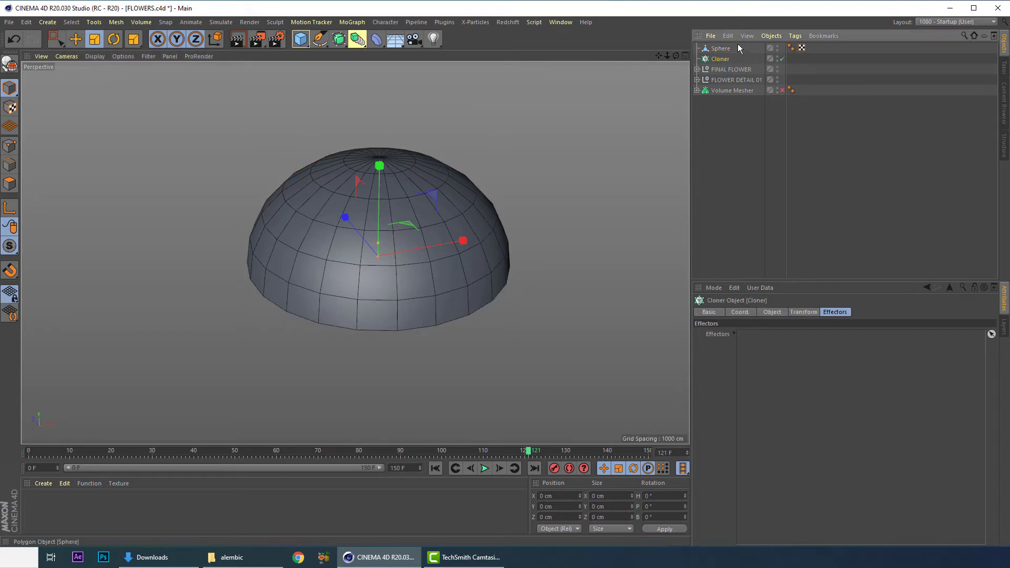
pyautogui.click(771, 313)
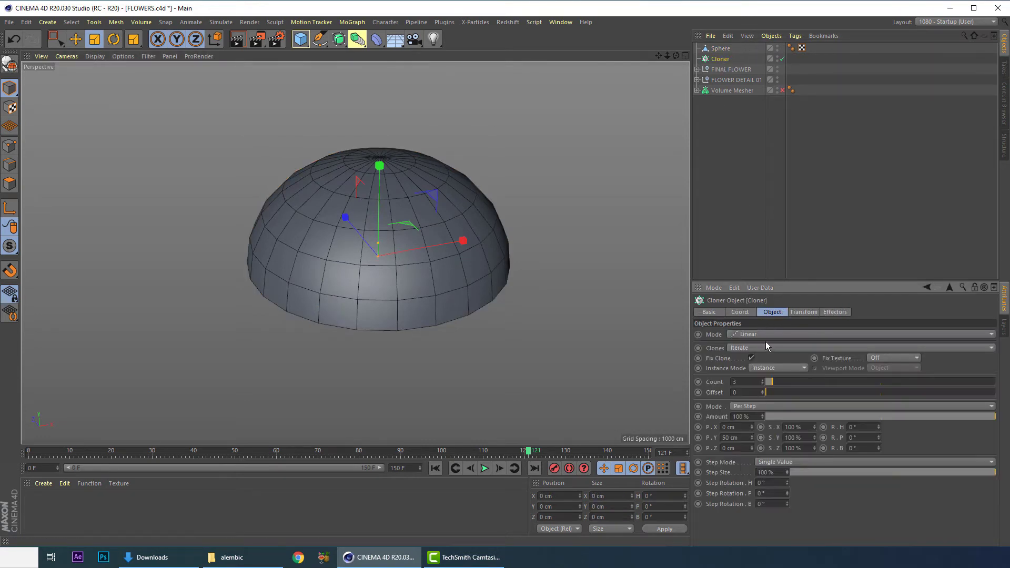
pyautogui.click(760, 337)
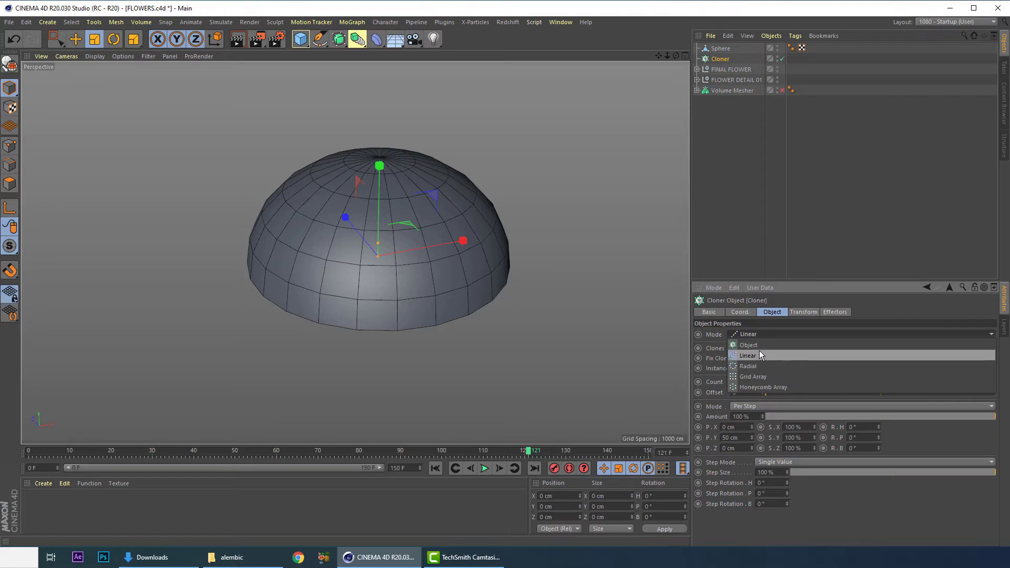
pyautogui.click(759, 346)
pyautogui.moveTo(721, 48); pyautogui.dragTo(762, 364)
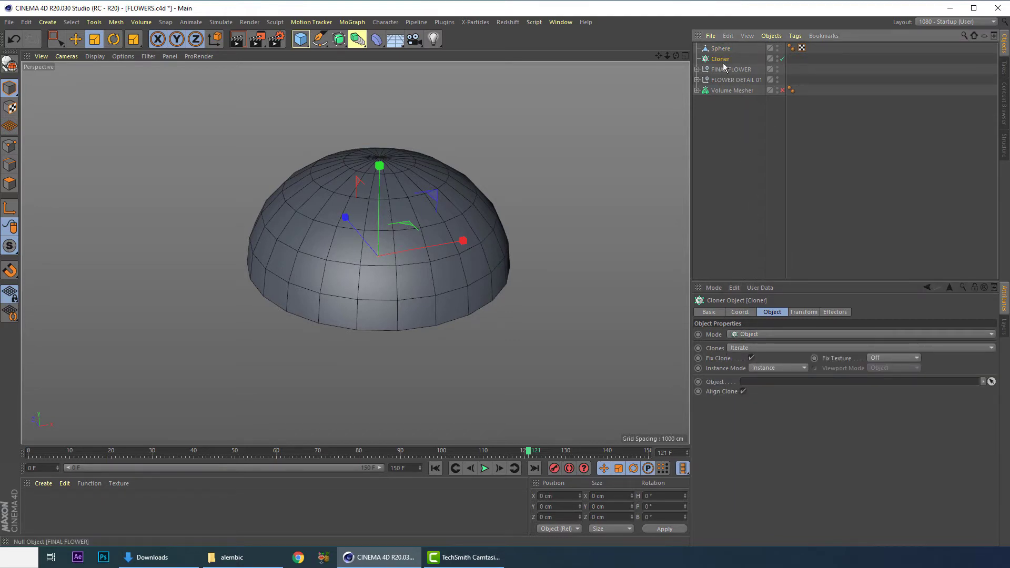
pyautogui.moveTo(720, 50); pyautogui.dragTo(721, 53)
pyautogui.moveTo(777, 388); pyautogui.dragTo(774, 382)
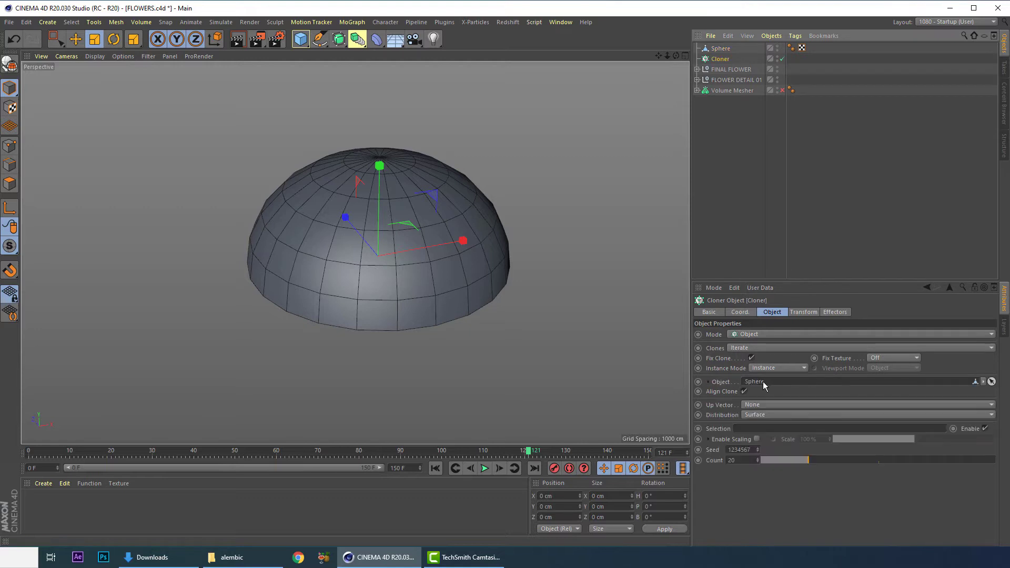
# Step: Parent FINAL FLOWER under the Cloner so flowers spread over the dome
pyautogui.click(718, 61)
pyautogui.click(719, 71)
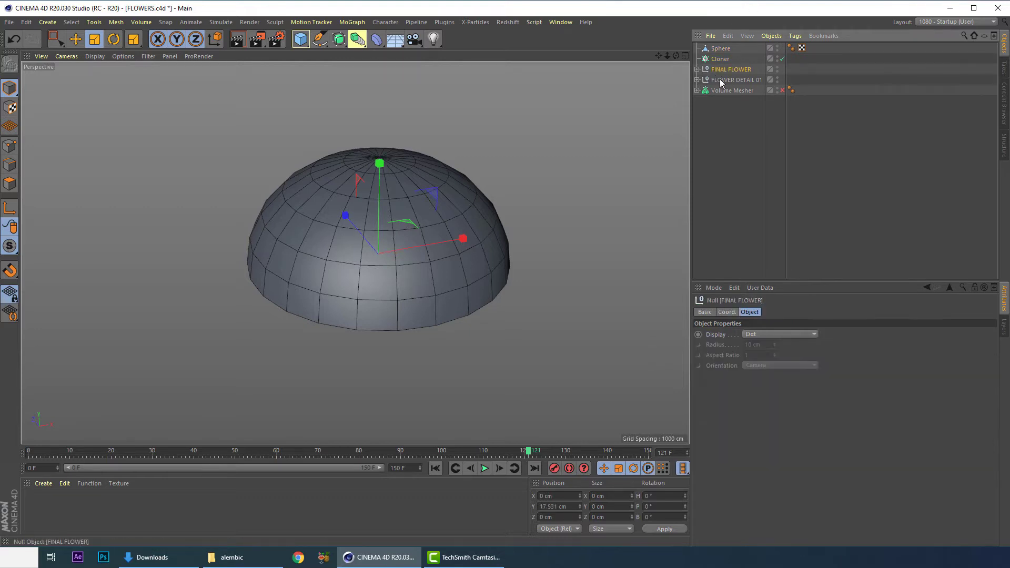
pyautogui.moveTo(722, 65); pyautogui.dragTo(719, 58)
pyautogui.click(719, 59)
pyautogui.moveTo(455, 165)
pyautogui.keyDown('alt'); pyautogui.mouseDown()
pyautogui.moveTo(444, 230)
pyautogui.moveTo(456, 231)
pyautogui.mouseUp(); pyautogui.keyUp('alt')
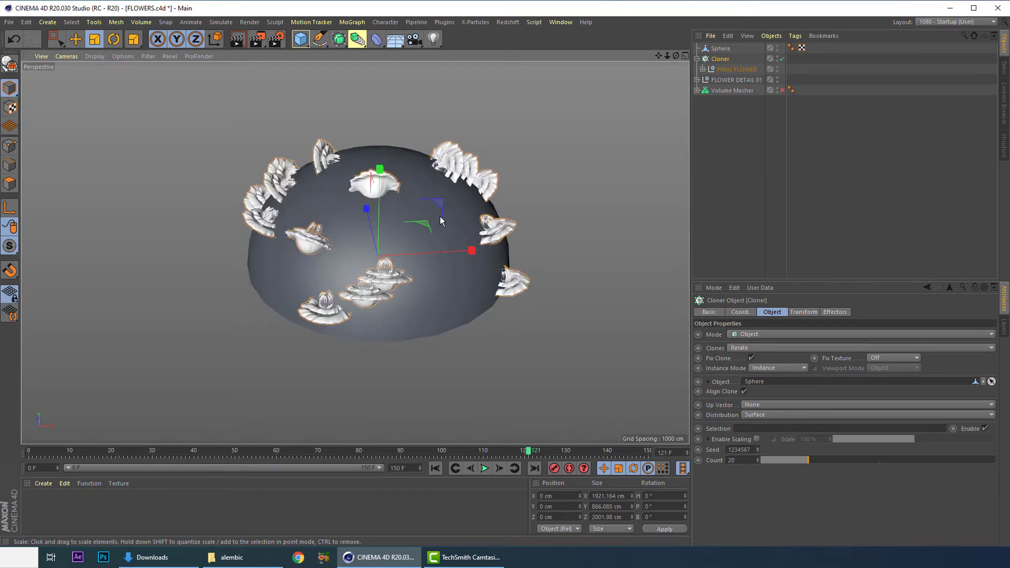
pyautogui.keyDown('alt'); pyautogui.moveTo(456, 233); pyautogui.dragTo(594, 265, button='right'); pyautogui.keyUp('alt')
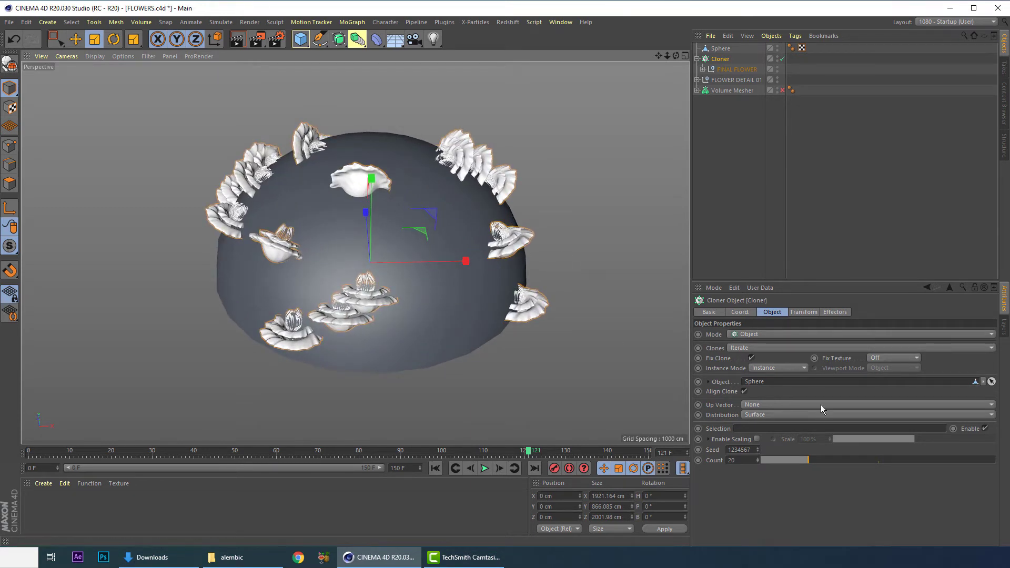
# Step: Switch Instance Mode to Multi-Instance and set Up Vector to Y+ after trying X-
pyautogui.click(763, 369)
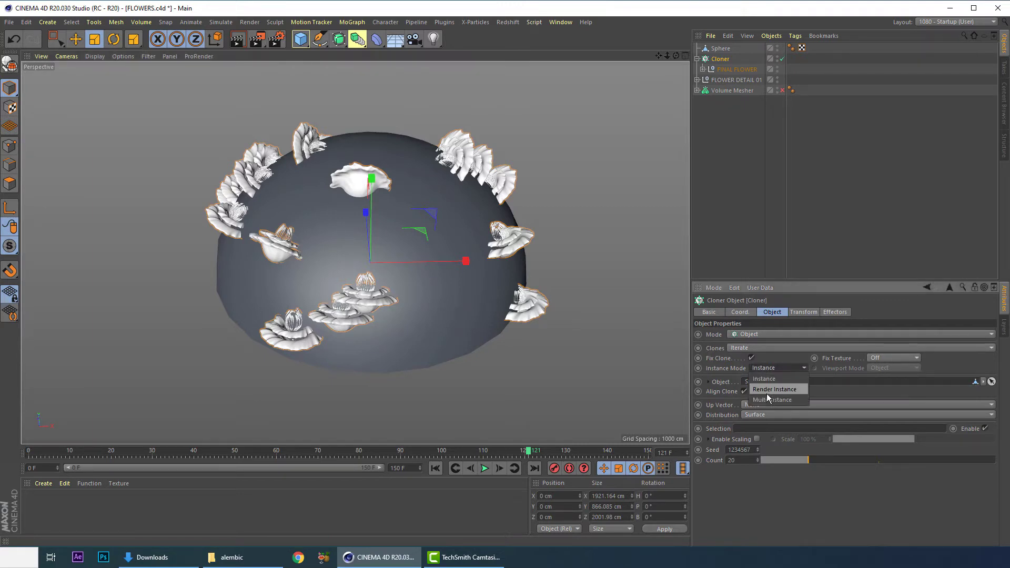
pyautogui.click(772, 400)
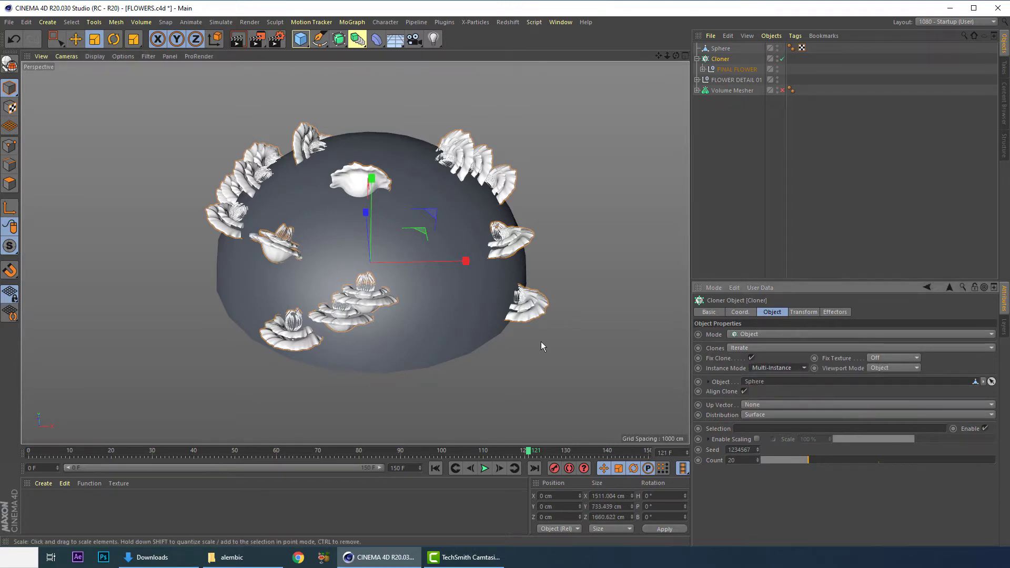
pyautogui.keyDown('alt'); pyautogui.moveTo(541, 342); pyautogui.dragTo(483, 275); pyautogui.keyUp('alt')
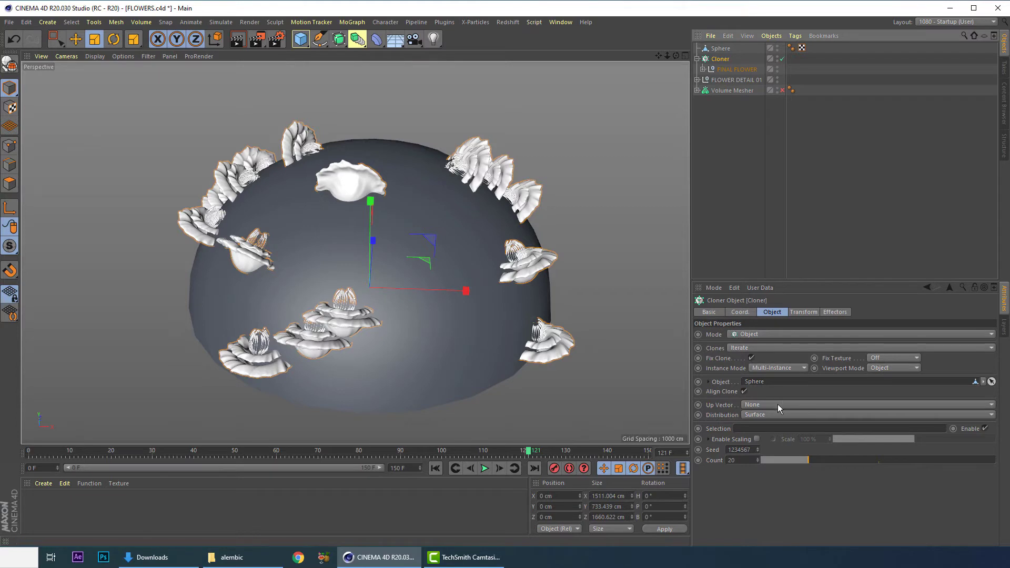
pyautogui.click(757, 405)
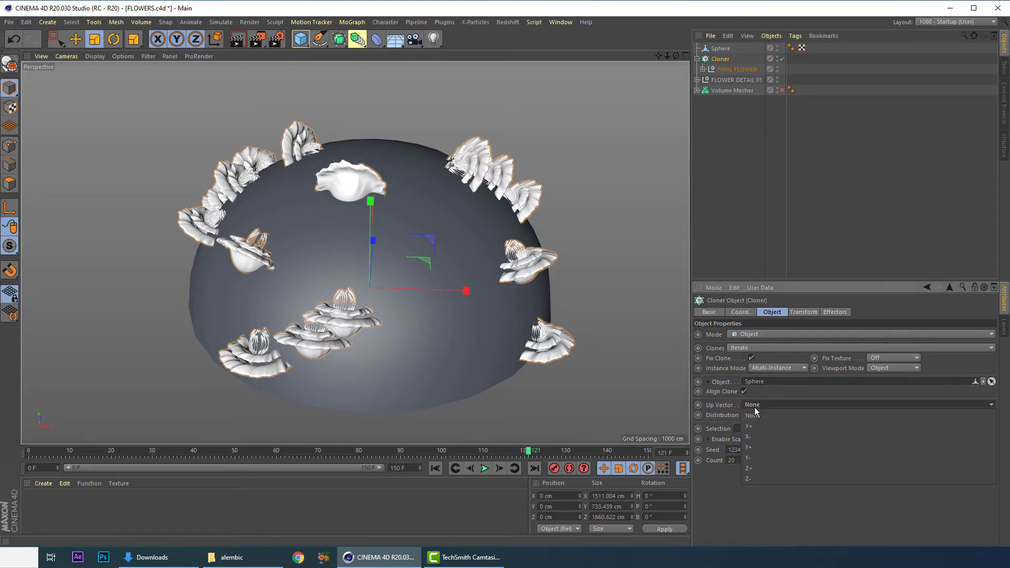
pyautogui.click(752, 438)
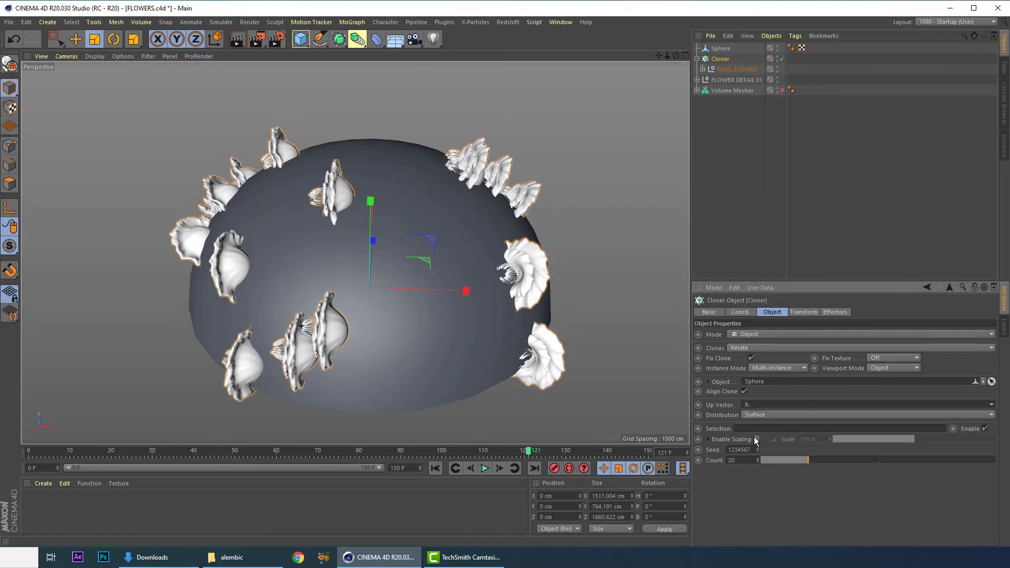
pyautogui.click(763, 405)
pyautogui.click(753, 446)
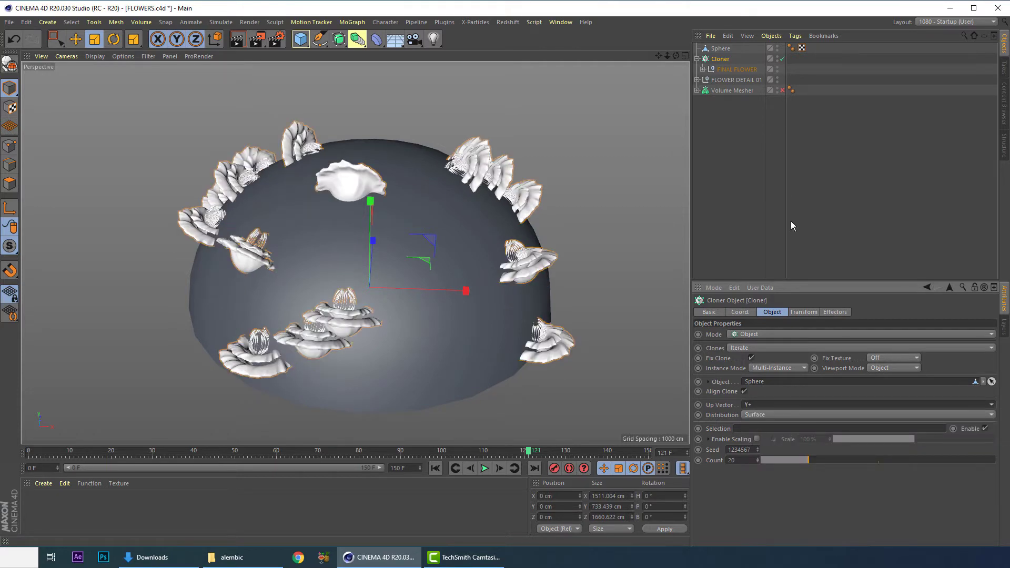
# Step: Set the Cloner's Transform R.P to -90°, after trying 90° and 180°
pyautogui.click(804, 312)
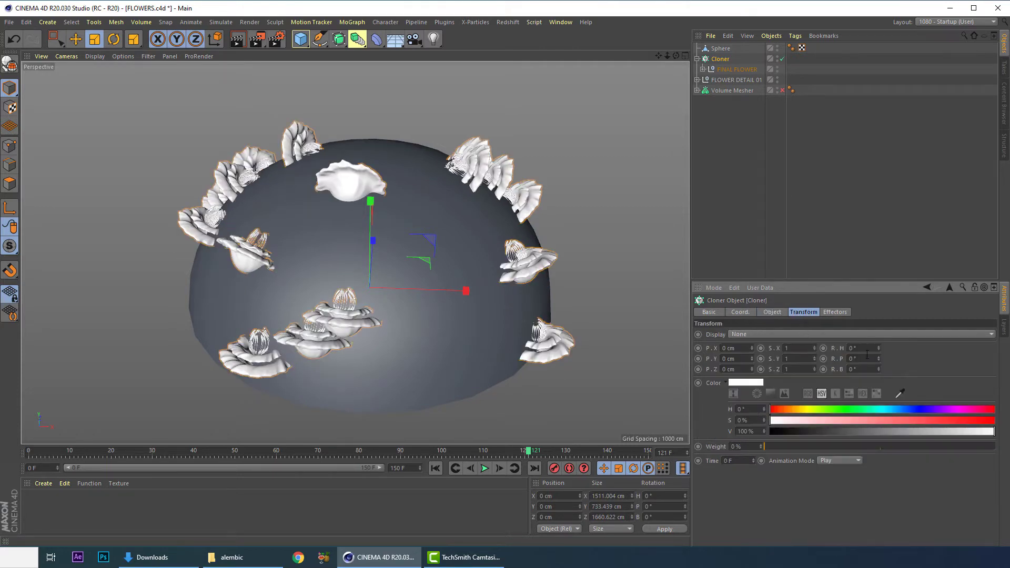
pyautogui.press('Return')
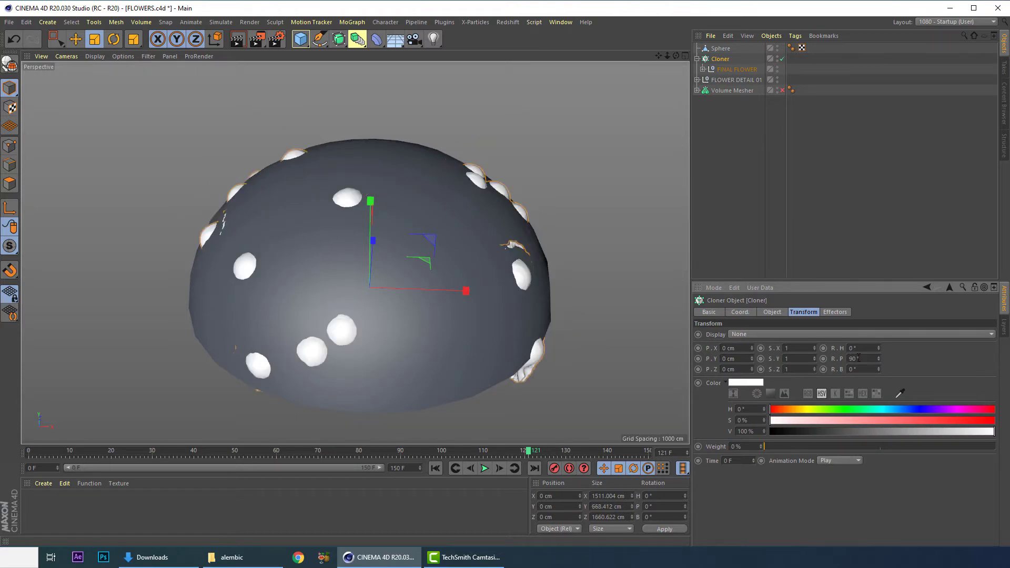
pyautogui.write('180')
pyautogui.press('Return')
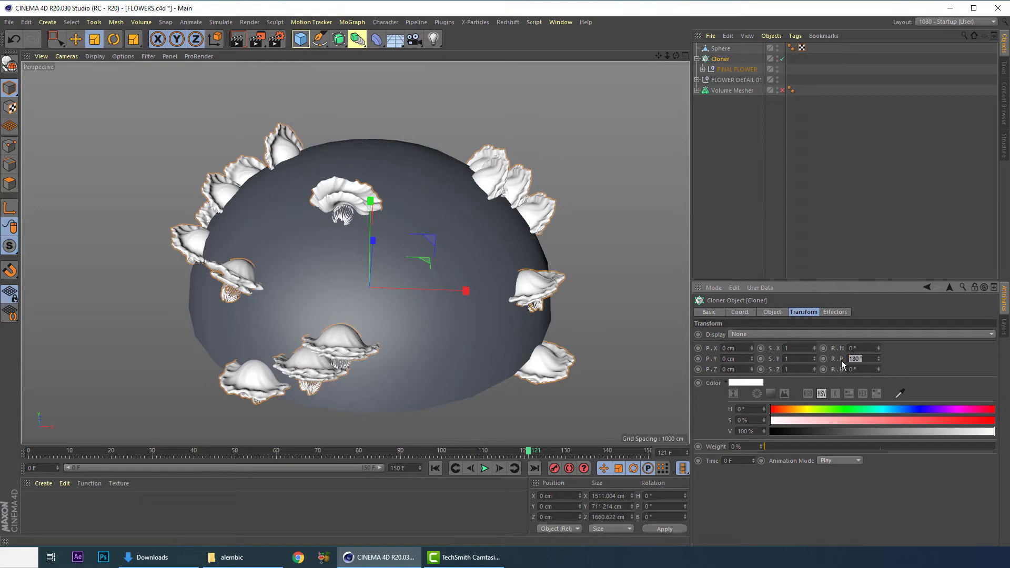
pyautogui.press('Return')
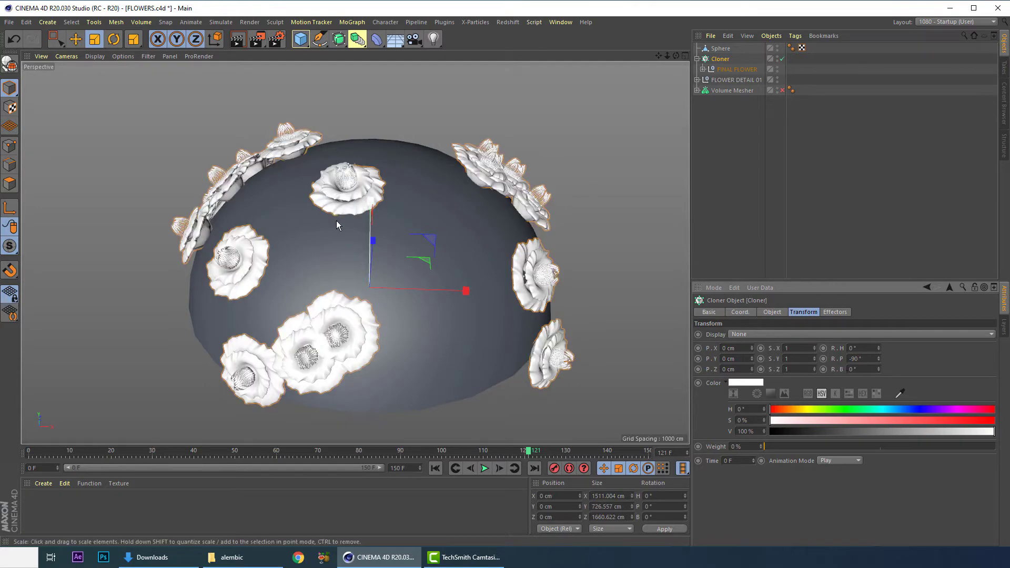
pyautogui.keyDown('alt'); pyautogui.moveTo(333, 221); pyautogui.dragTo(353, 256); pyautogui.keyUp('alt')
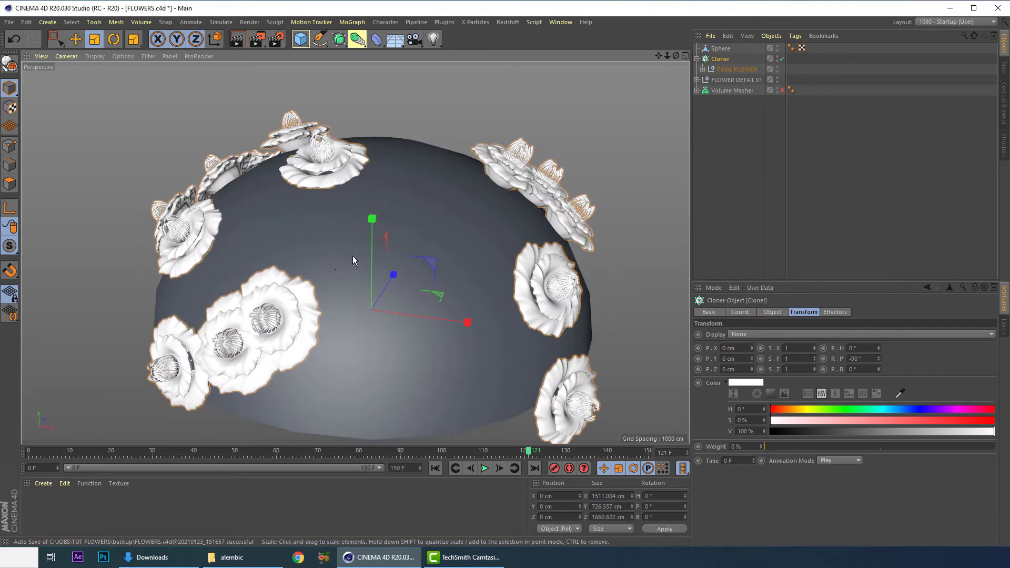
pyautogui.click(727, 61)
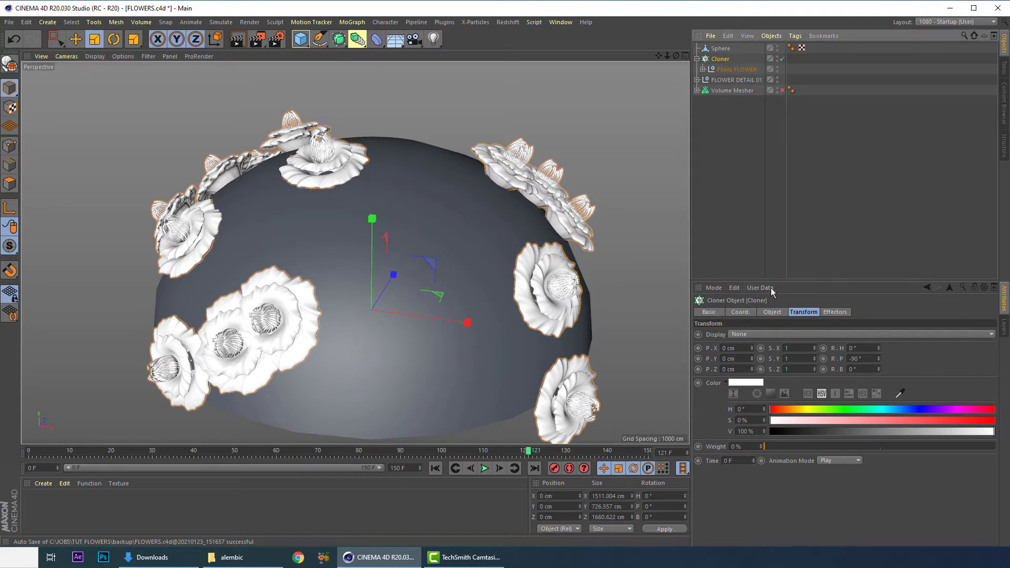
pyautogui.scroll(-3, 496, 255)
pyautogui.keyDown('alt'); pyautogui.moveTo(496, 255); pyautogui.dragTo(523, 299); pyautogui.keyUp('alt')
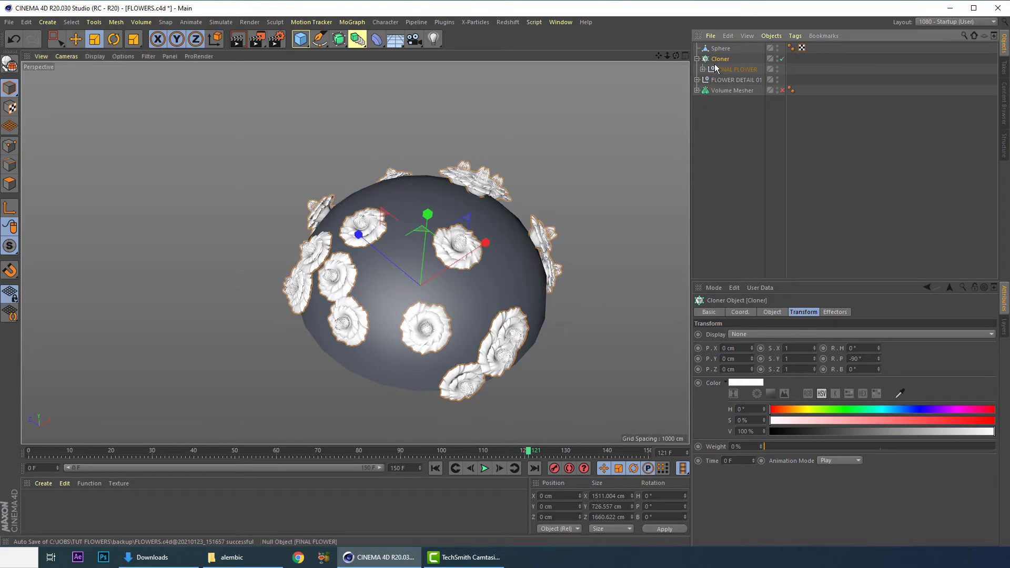
# Step: Add a Random effector to the Cloner via the Commander 'random' search
pyautogui.hotkey('shift', 'c')
pyautogui.write('random')
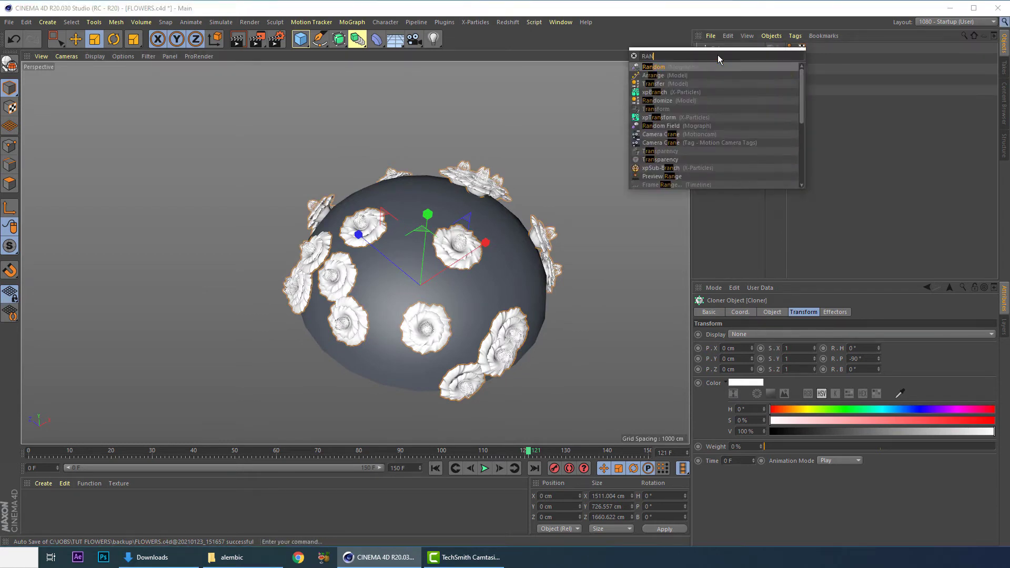
pyautogui.press('Return')
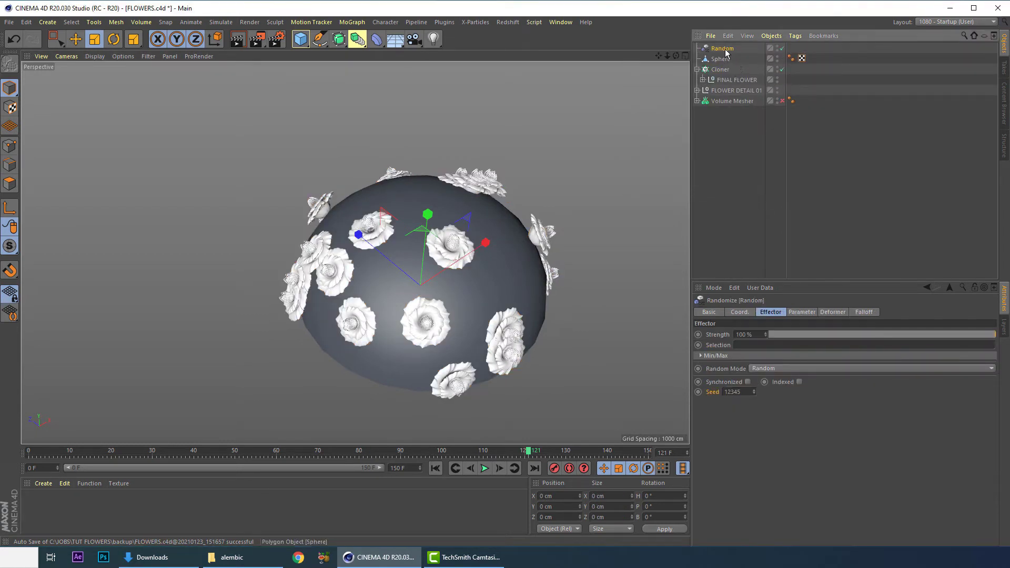
# Step: Make the Random effector vary uniform scale at 1 instead of position
pyautogui.click(799, 313)
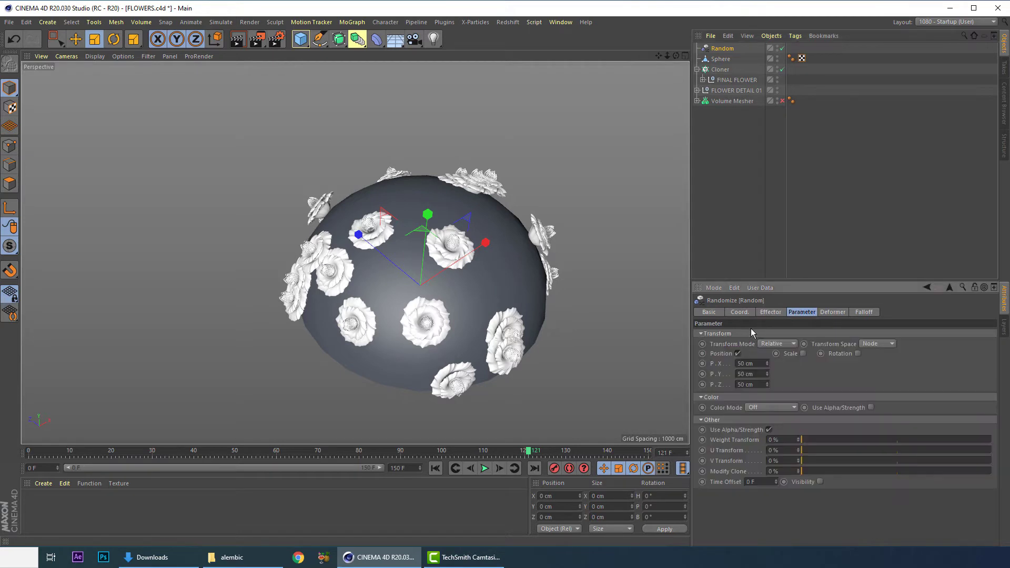
pyautogui.click(739, 354)
pyautogui.click(783, 354)
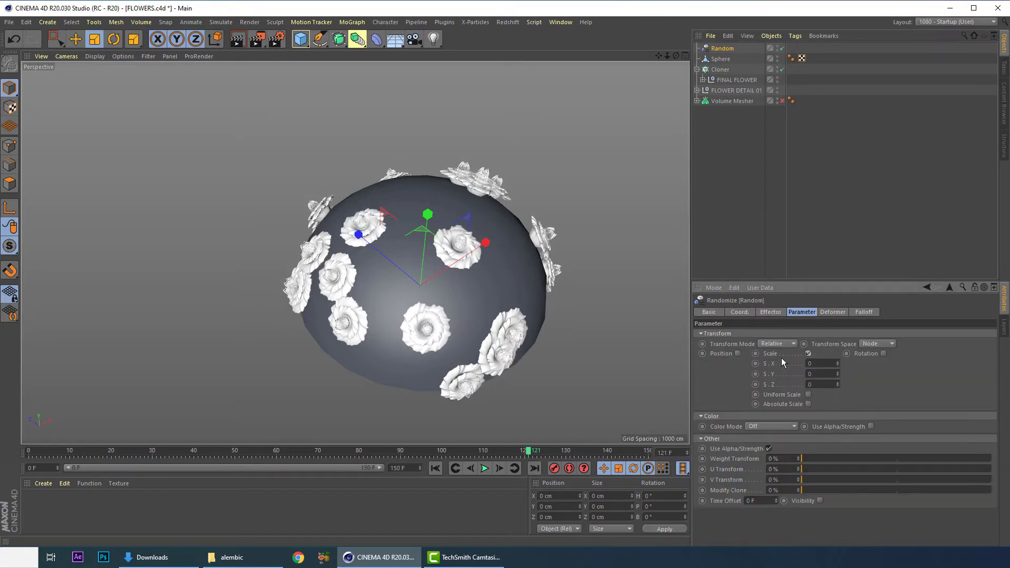
pyautogui.click(809, 394)
pyautogui.click(838, 362)
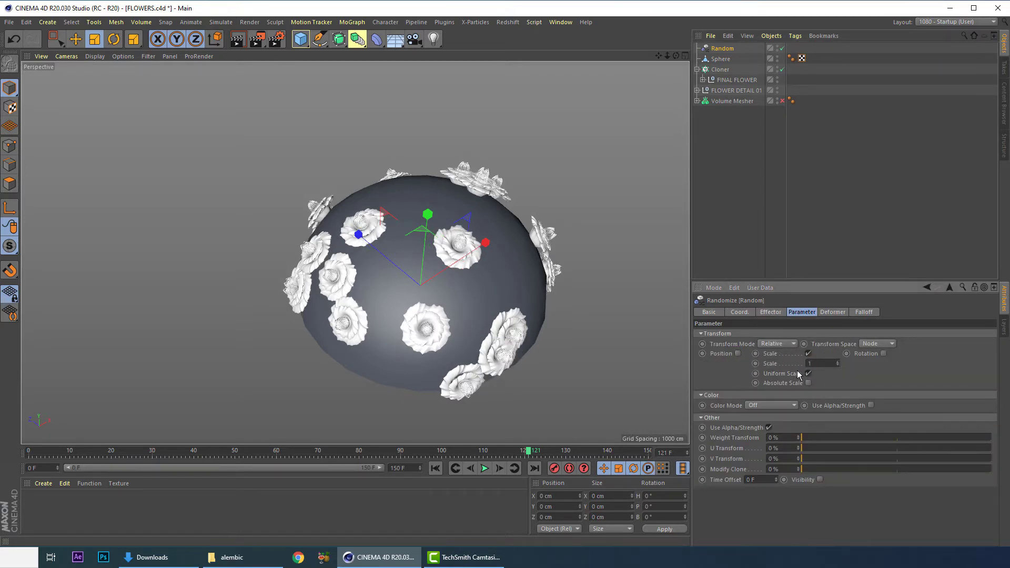
pyautogui.keyDown('alt'); pyautogui.moveTo(530, 267); pyautogui.dragTo(576, 238); pyautogui.keyUp('alt')
pyautogui.keyDown('alt'); pyautogui.moveTo(634, 159); pyautogui.dragTo(604, 214); pyautogui.keyUp('alt')
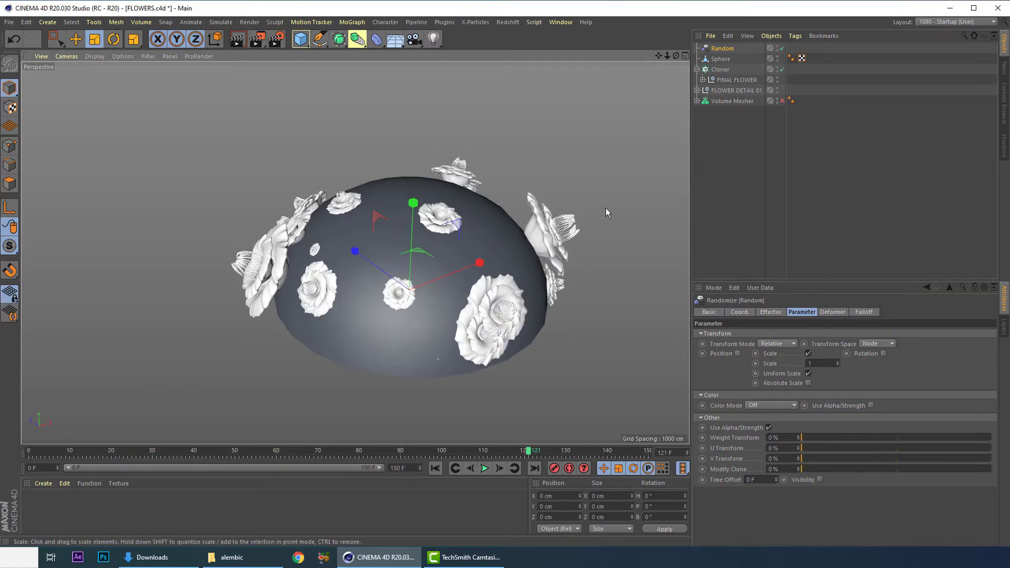
pyautogui.click(720, 59)
pyautogui.click(721, 70)
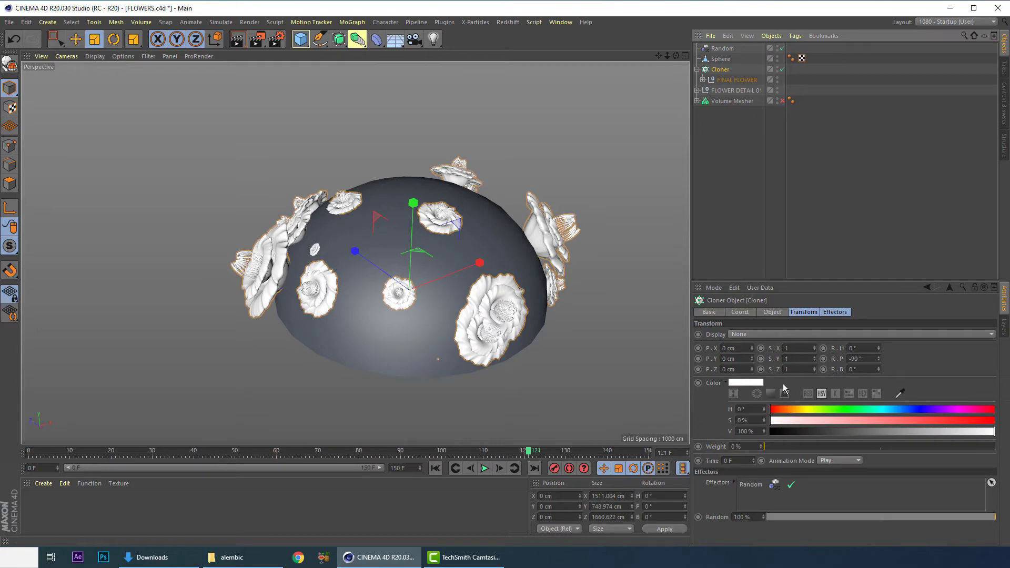
# Step: Raise the Cloner's Count from 20 to 75 and reselect the Random effector
pyautogui.click(772, 312)
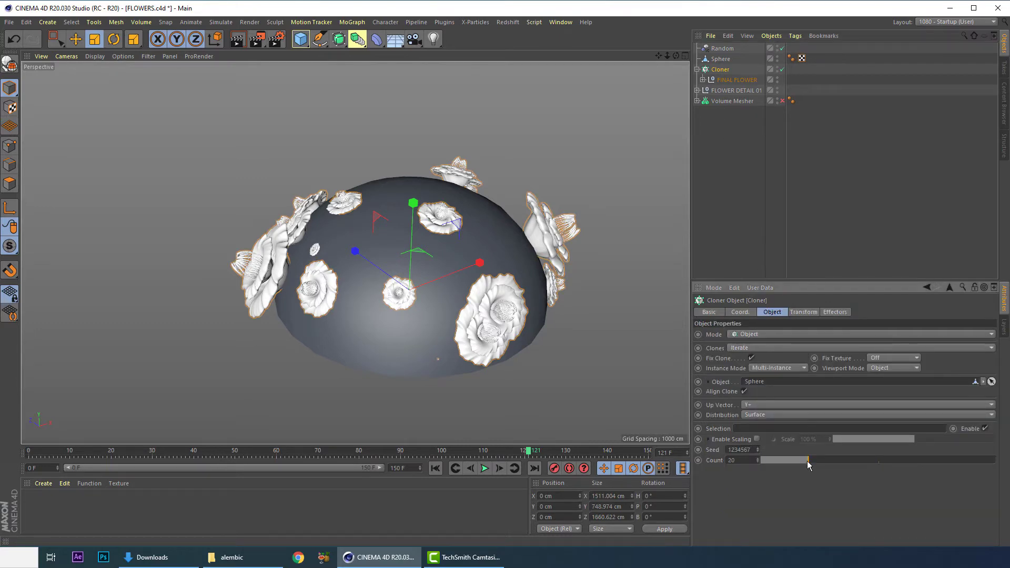
pyautogui.moveTo(808, 465); pyautogui.dragTo(938, 460)
pyautogui.moveTo(599, 344)
pyautogui.keyDown('alt'); pyautogui.mouseDown()
pyautogui.moveTo(559, 357)
pyautogui.moveTo(584, 337)
pyautogui.mouseUp(); pyautogui.keyUp('alt')
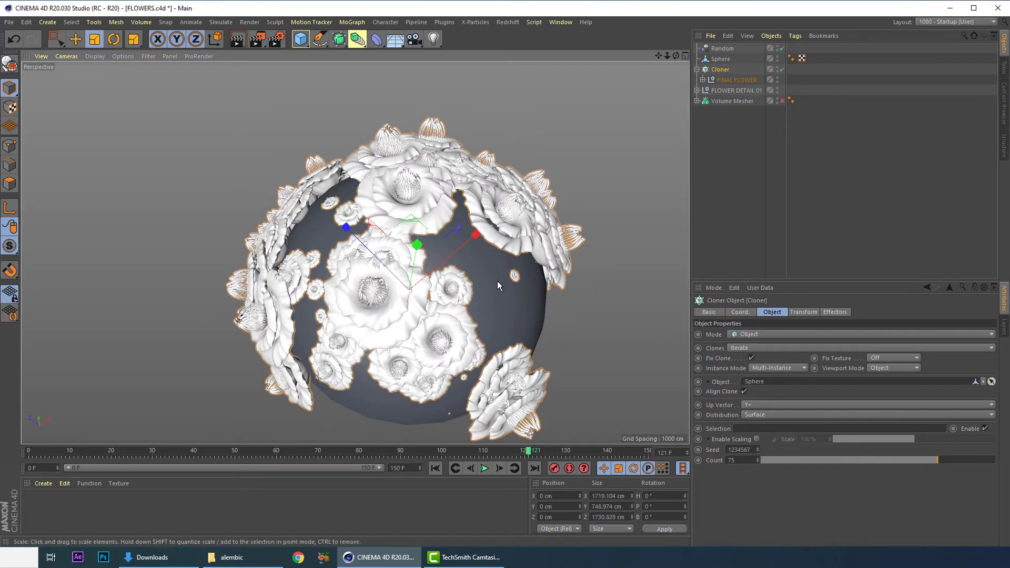
pyautogui.keyDown('alt'); pyautogui.moveTo(497, 281); pyautogui.dragTo(558, 201); pyautogui.keyUp('alt')
pyautogui.scroll(3, 466, 229)
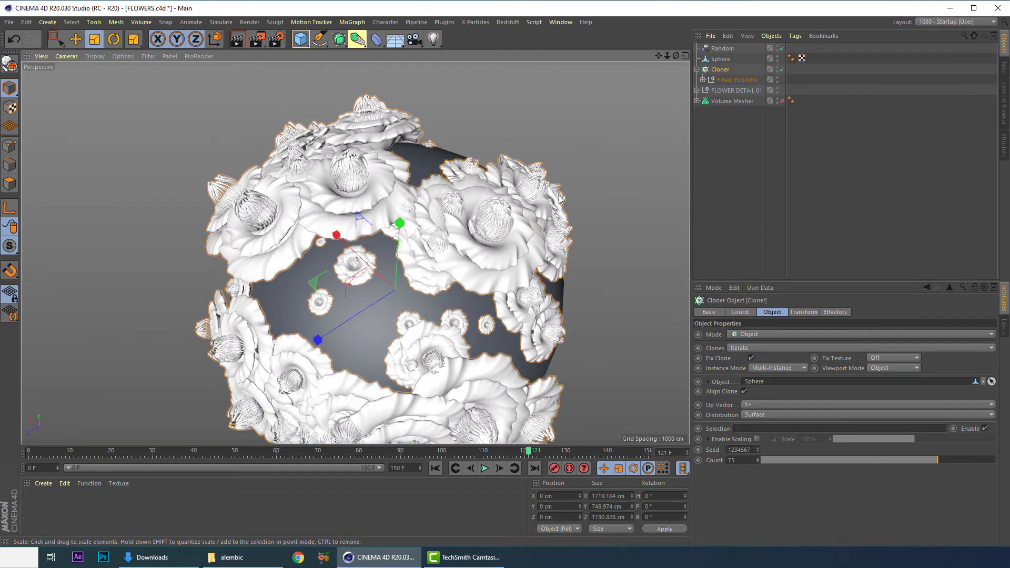
pyautogui.click(724, 50)
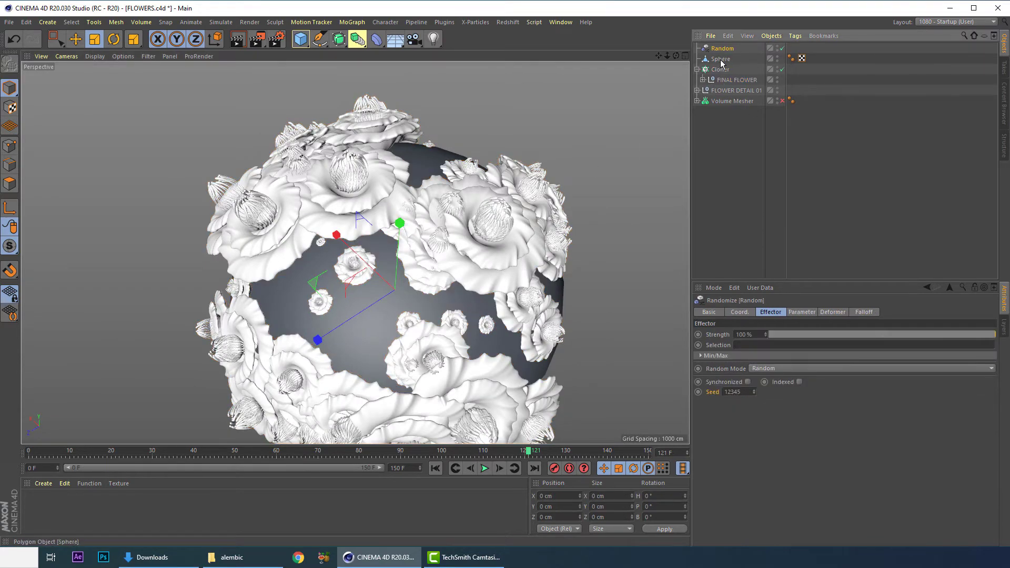
pyautogui.click(720, 69)
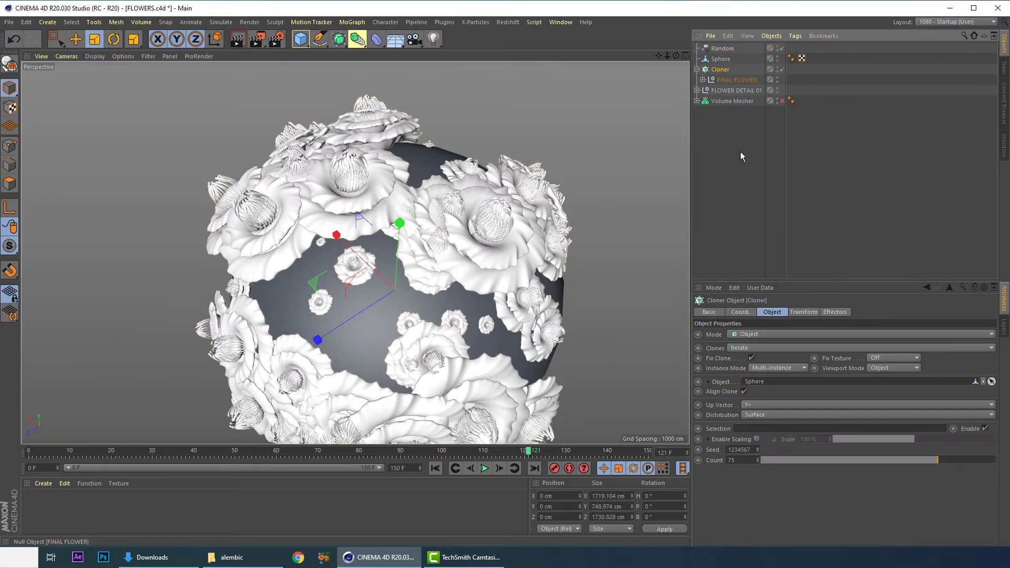
pyautogui.click(797, 313)
pyautogui.click(723, 49)
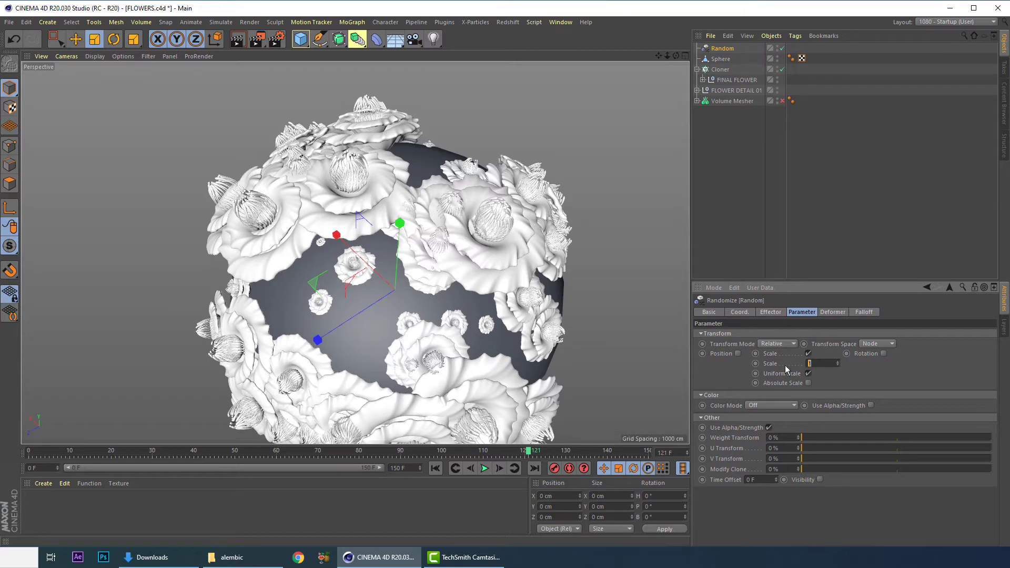
# Step: Lower the Random effector's Scale to 0.4
pyautogui.write('0.4')
pyautogui.press('Return')
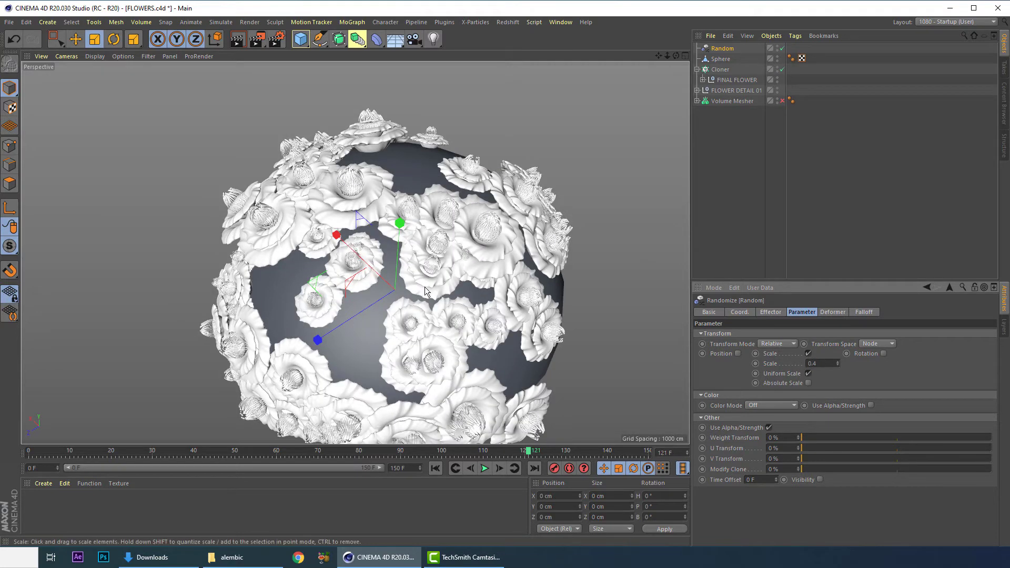
pyautogui.keyDown('alt'); pyautogui.moveTo(425, 286); pyautogui.dragTo(316, 295); pyautogui.keyUp('alt')
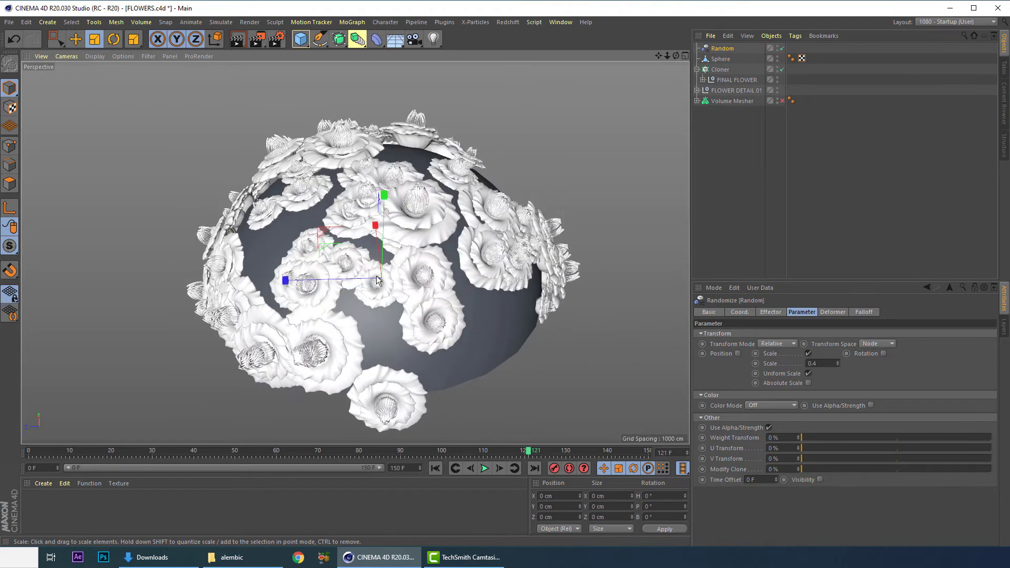
# Step: Set the Cloner's Count to 150 clones
pyautogui.click(726, 59)
pyautogui.click(720, 70)
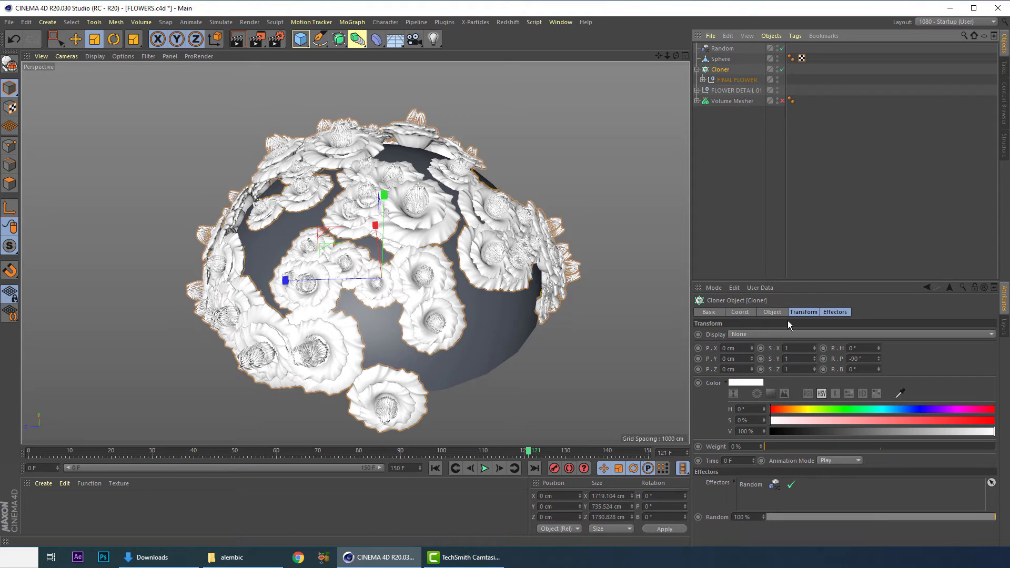
pyautogui.click(783, 312)
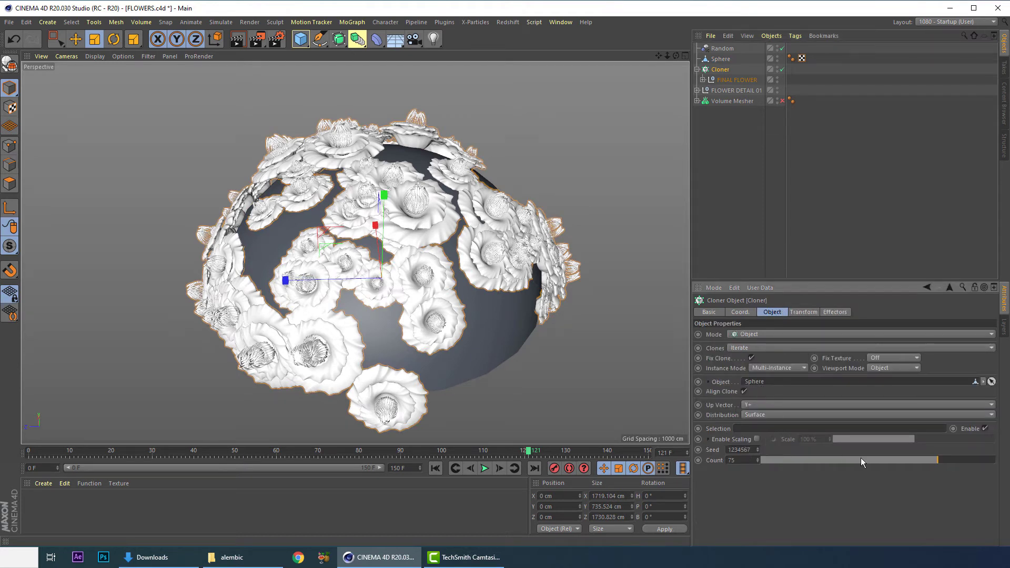
pyautogui.click(941, 461)
pyautogui.doubleClick(743, 460)
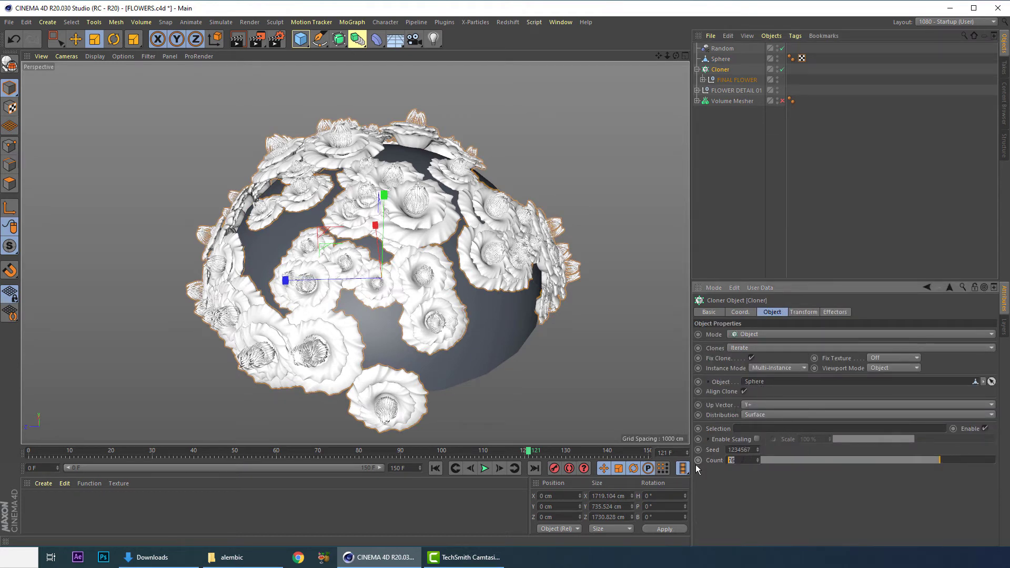
pyautogui.write('150')
pyautogui.press('Return')
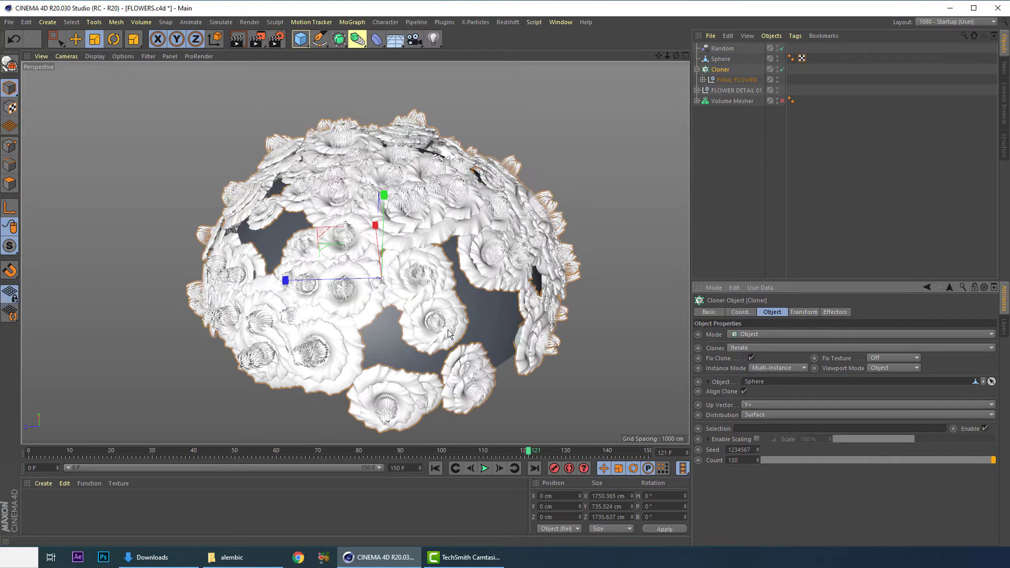
pyautogui.keyDown('alt'); pyautogui.moveTo(371, 286); pyautogui.dragTo(336, 321); pyautogui.keyUp('alt')
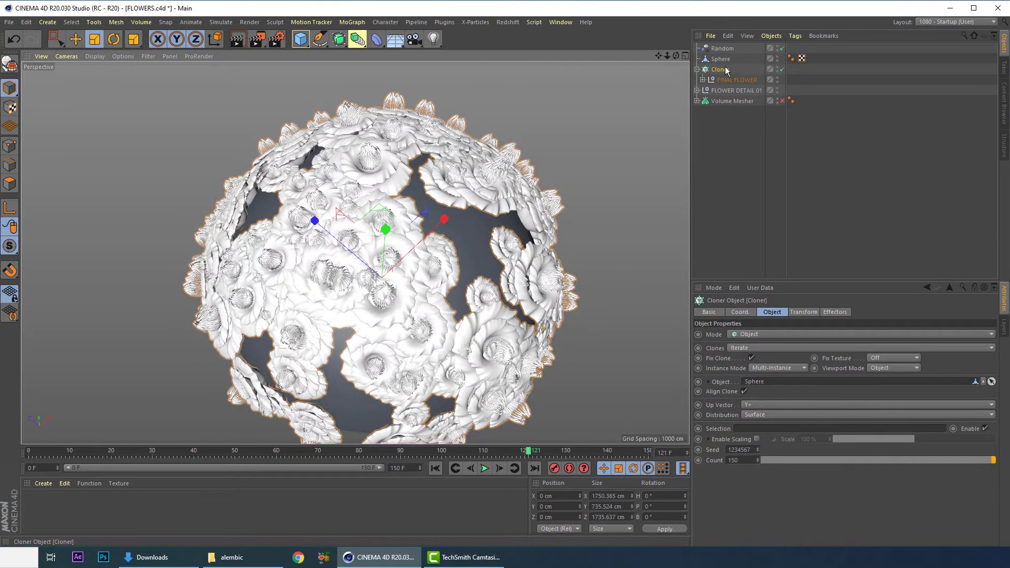
# Step: Add a Push Apart effector through the Commander 'PUSH' search and view it side-on
pyautogui.hotkey('shift', 'c')
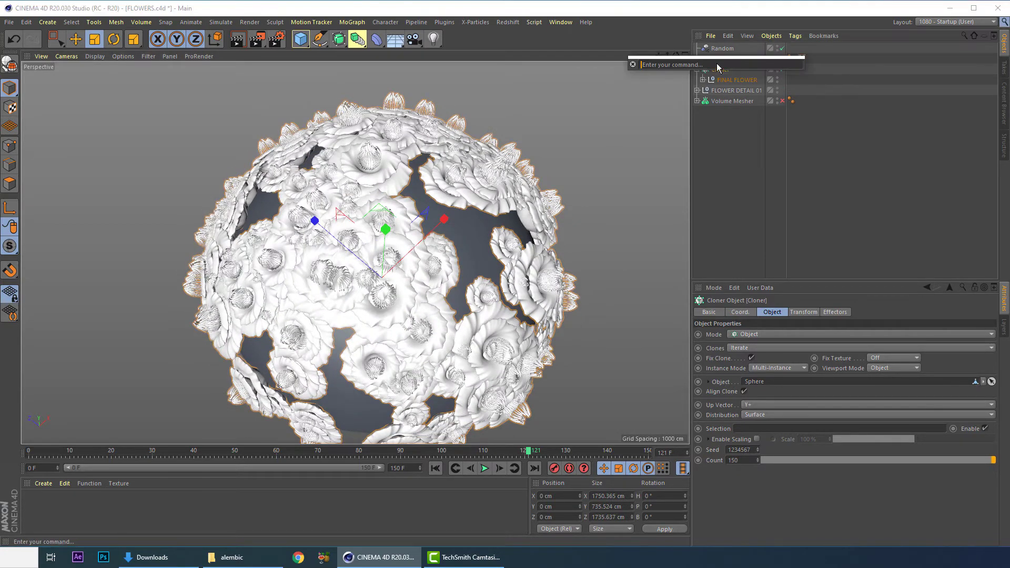
pyautogui.write('PUSH')
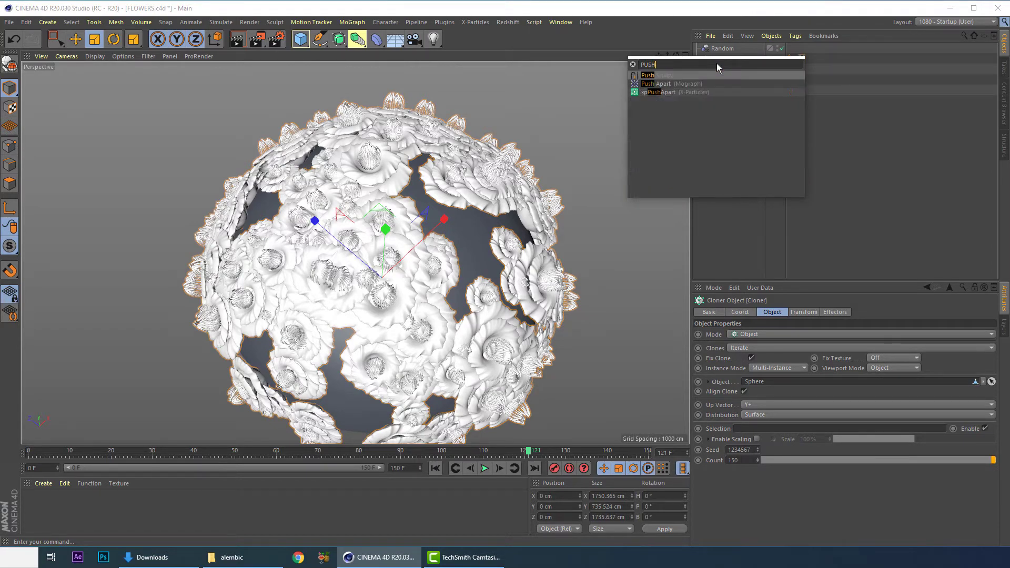
pyautogui.click(662, 84)
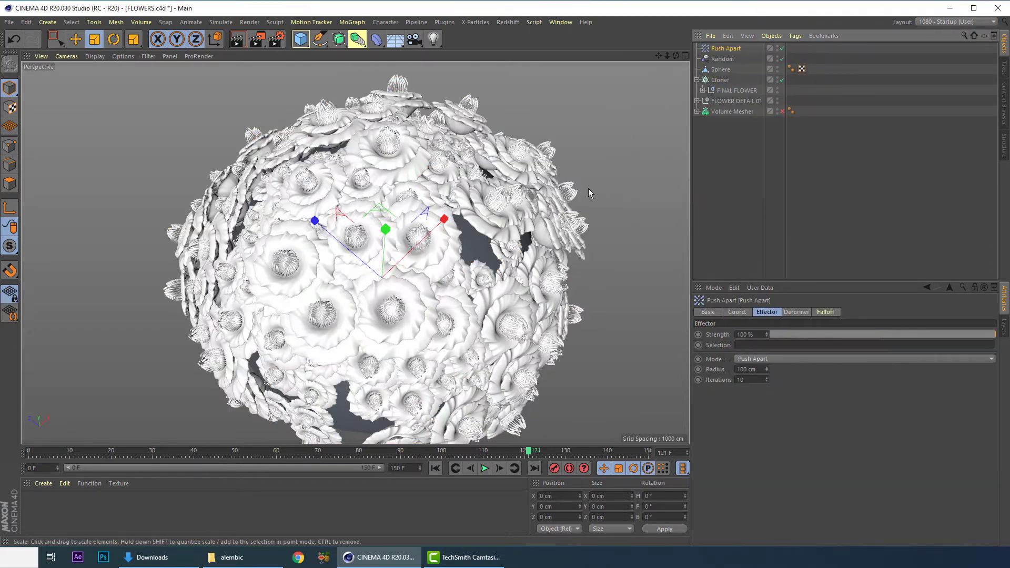
pyautogui.keyDown('alt'); pyautogui.moveTo(425, 226); pyautogui.dragTo(548, 201); pyautogui.keyUp('alt')
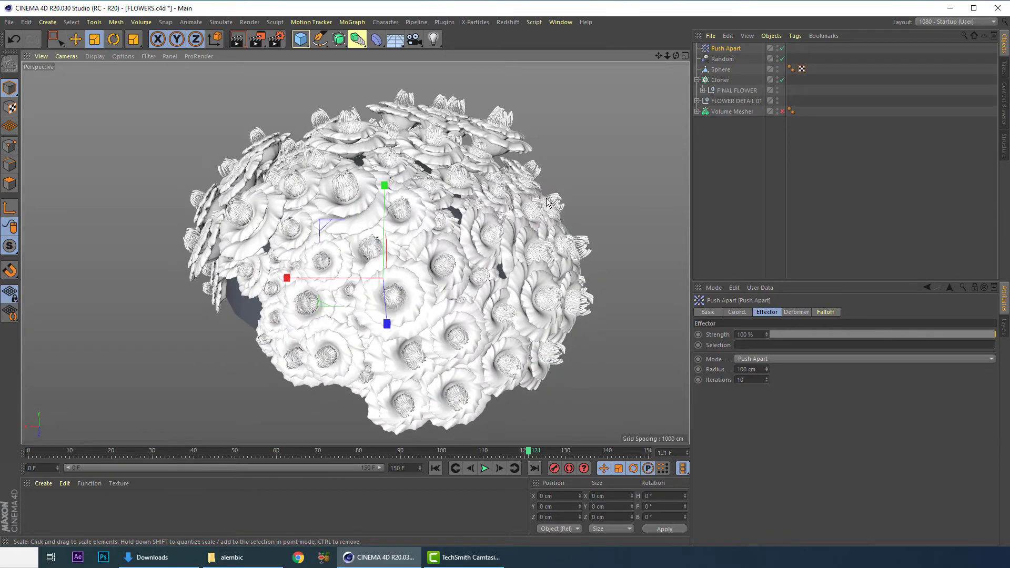
# Step: Enable random rotation on the Random effector with R.H 360°, R.P 10° and R.B 10°
pyautogui.click(721, 59)
pyautogui.click(802, 312)
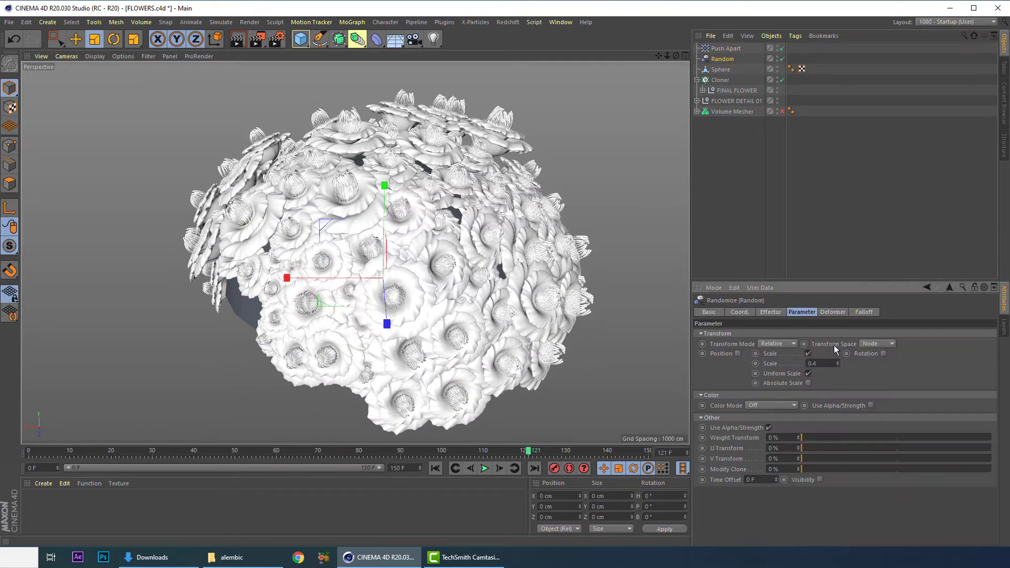
pyautogui.click(884, 354)
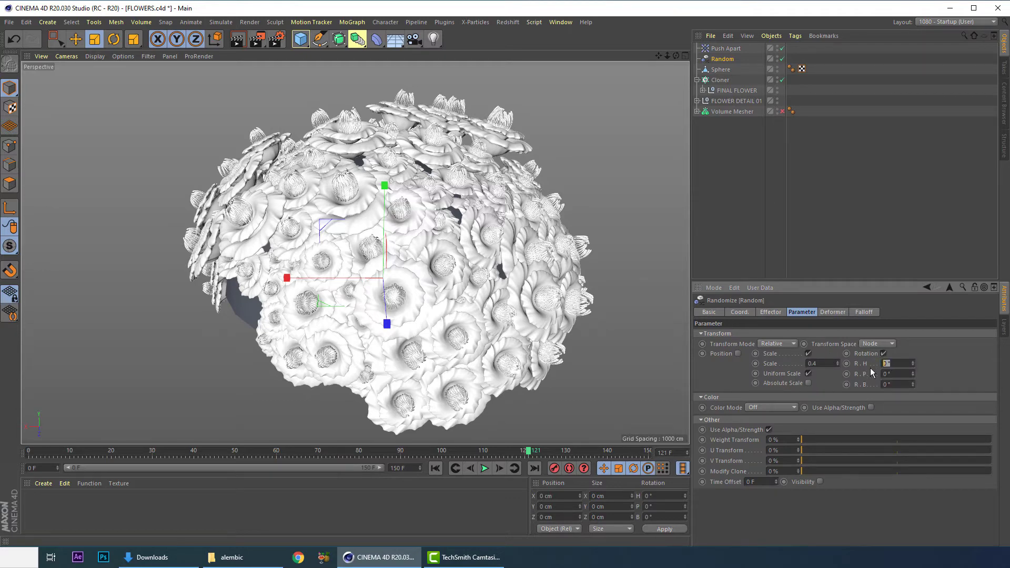
pyautogui.click(894, 384)
pyautogui.write('350')
pyautogui.press('Return')
pyautogui.click(888, 374)
pyautogui.click(886, 375)
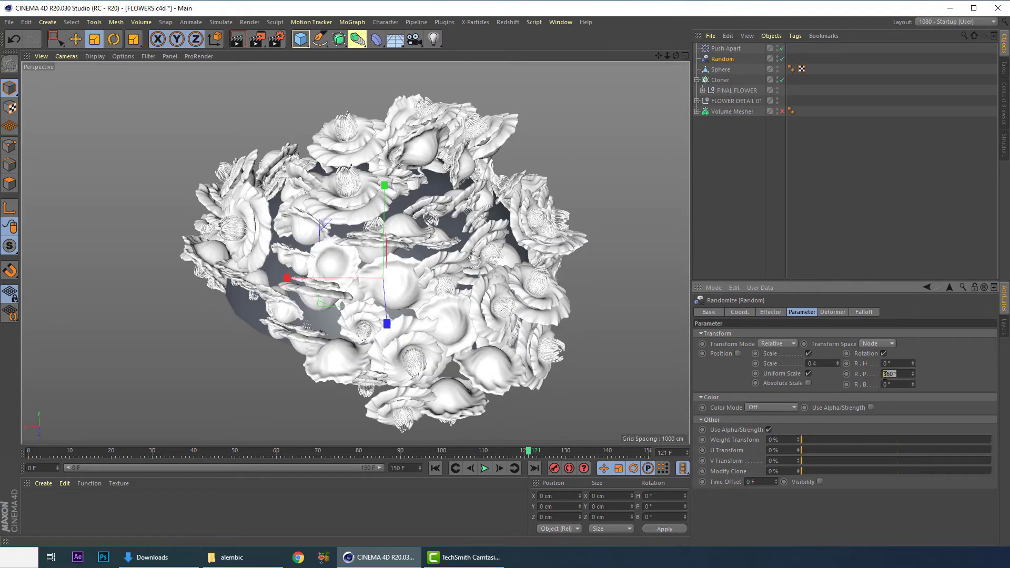
pyautogui.write('10')
pyautogui.press('Return')
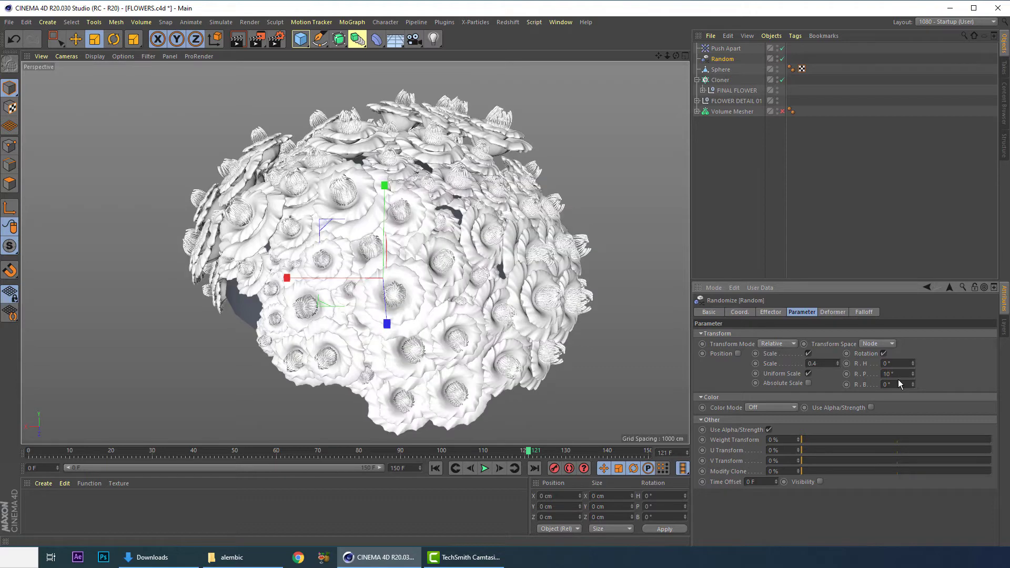
pyautogui.write('10')
pyautogui.press('Return')
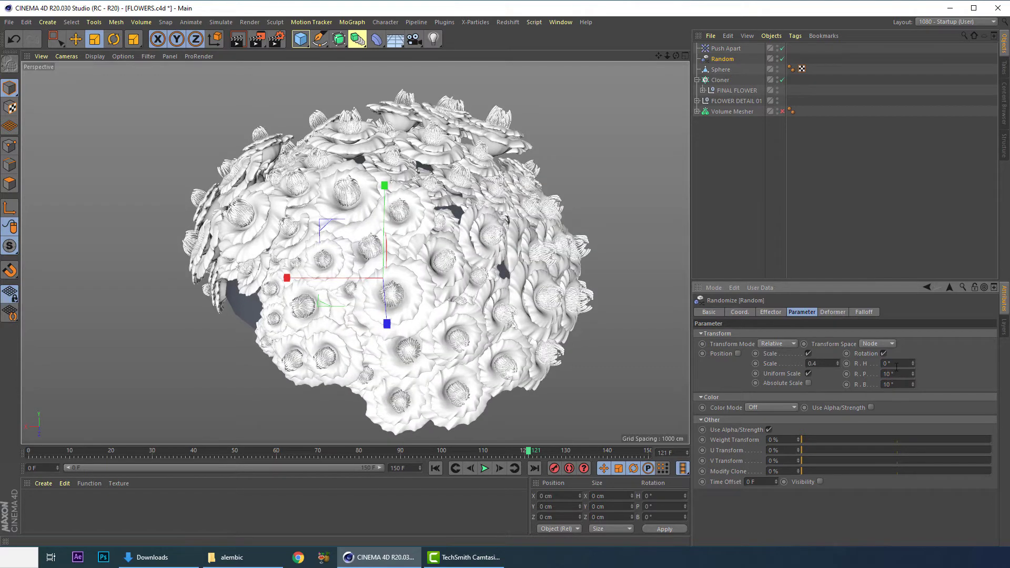
pyautogui.press('Return')
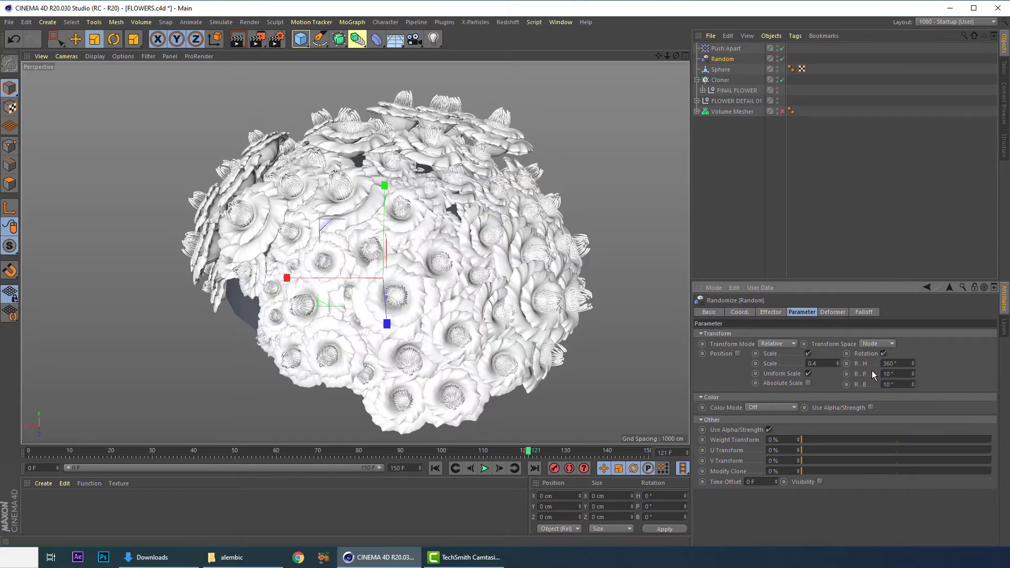
pyautogui.keyDown('alt'); pyautogui.moveTo(317, 189); pyautogui.dragTo(584, 169); pyautogui.keyUp('alt')
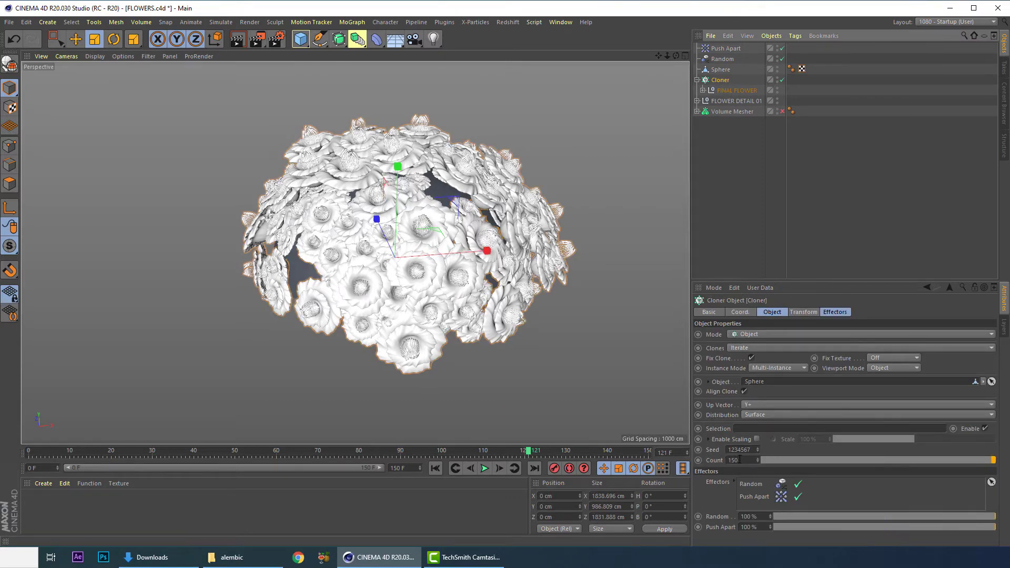
# Step: Set the Cloner's Count to 250 clones
pyautogui.doubleClick(740, 460)
pyautogui.press('Return')
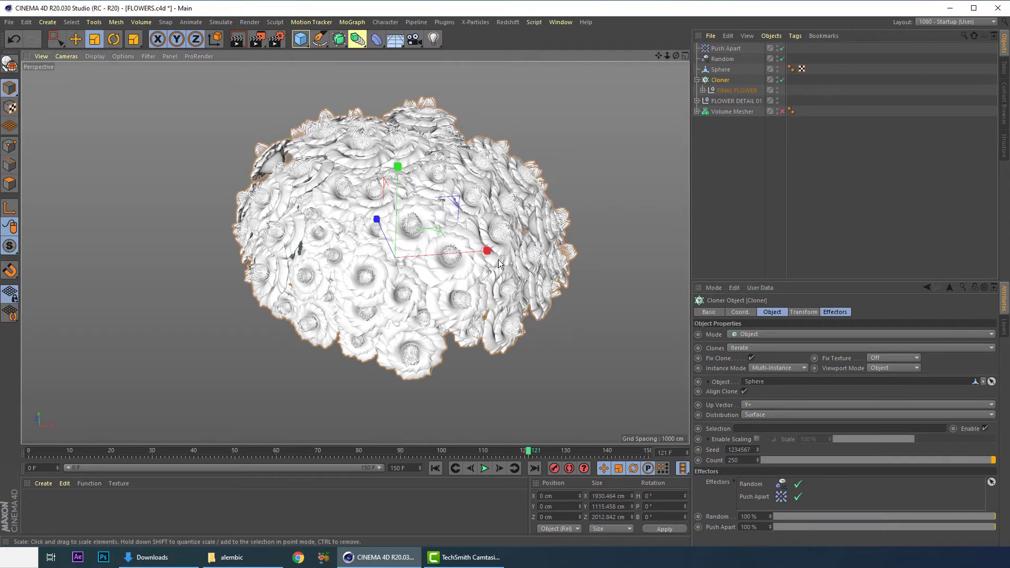
pyautogui.keyDown('alt'); pyautogui.moveTo(531, 206); pyautogui.dragTo(317, 246); pyautogui.keyUp('alt')
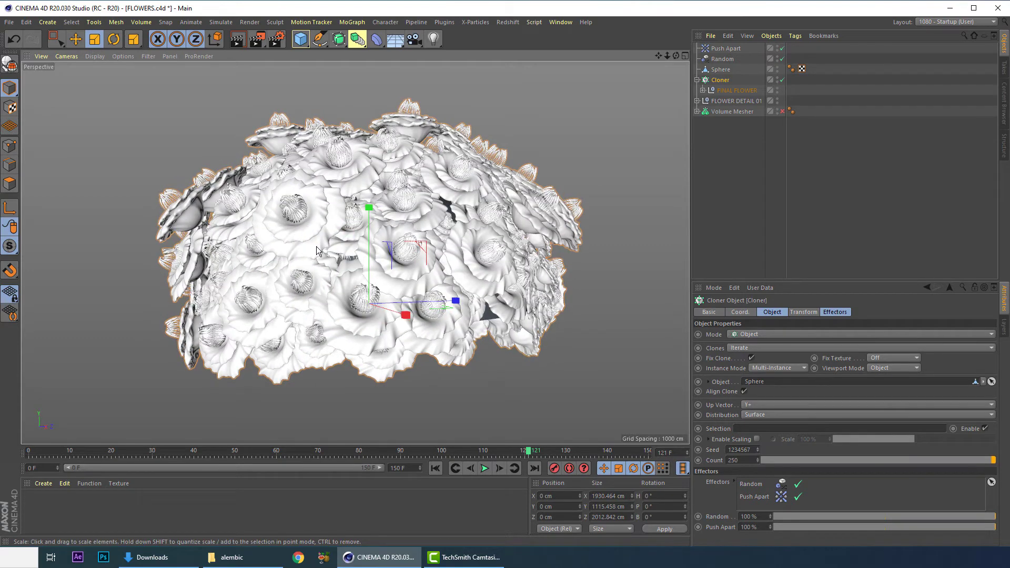
# Step: Rewind, scrub and play the timeline to preview the flowers blooming
pyautogui.click(43, 451)
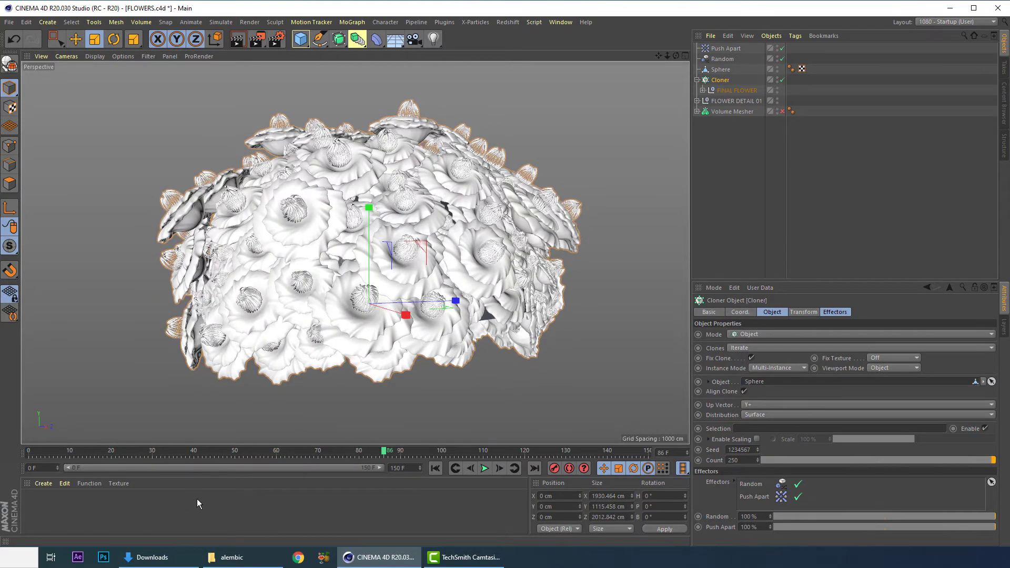
pyautogui.click(435, 469)
pyautogui.click(484, 469)
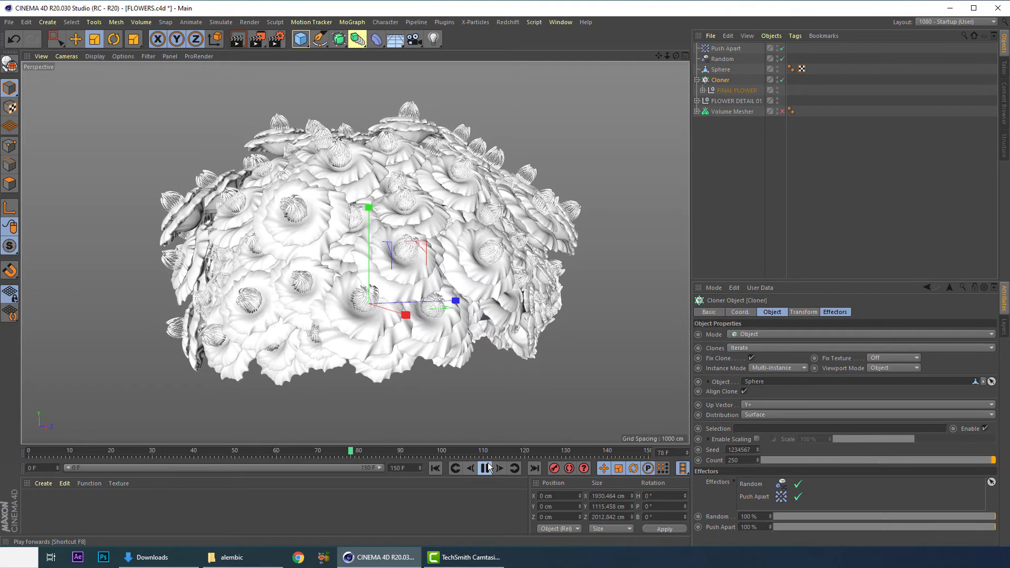
pyautogui.click(484, 468)
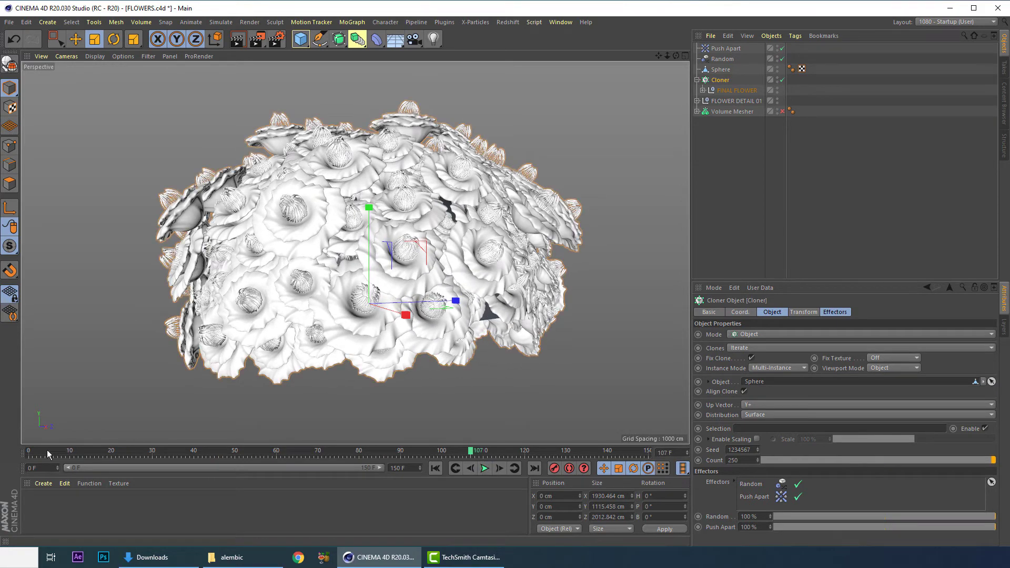
pyautogui.moveTo(47, 454); pyautogui.dragTo(160, 435)
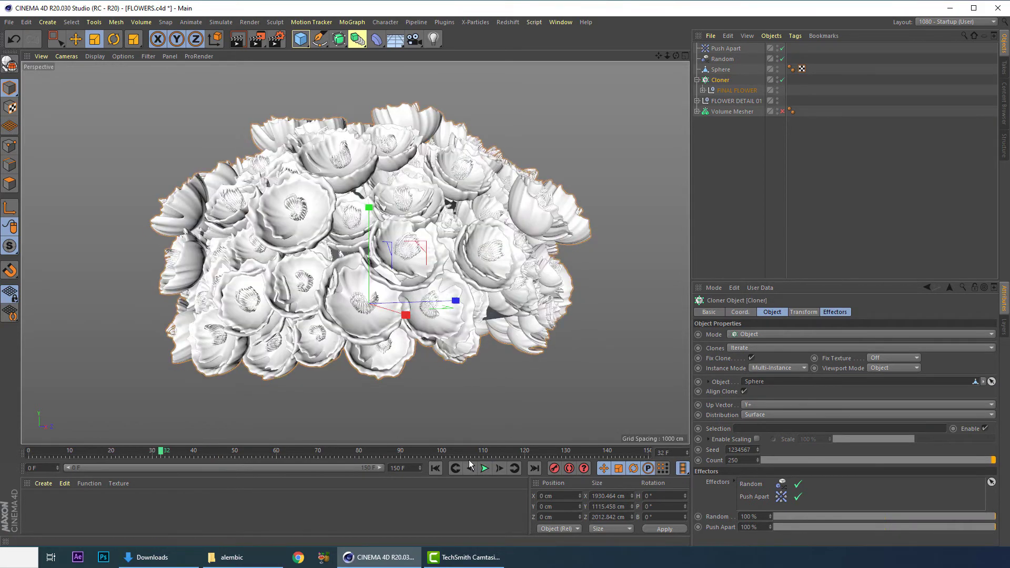
pyautogui.click(485, 468)
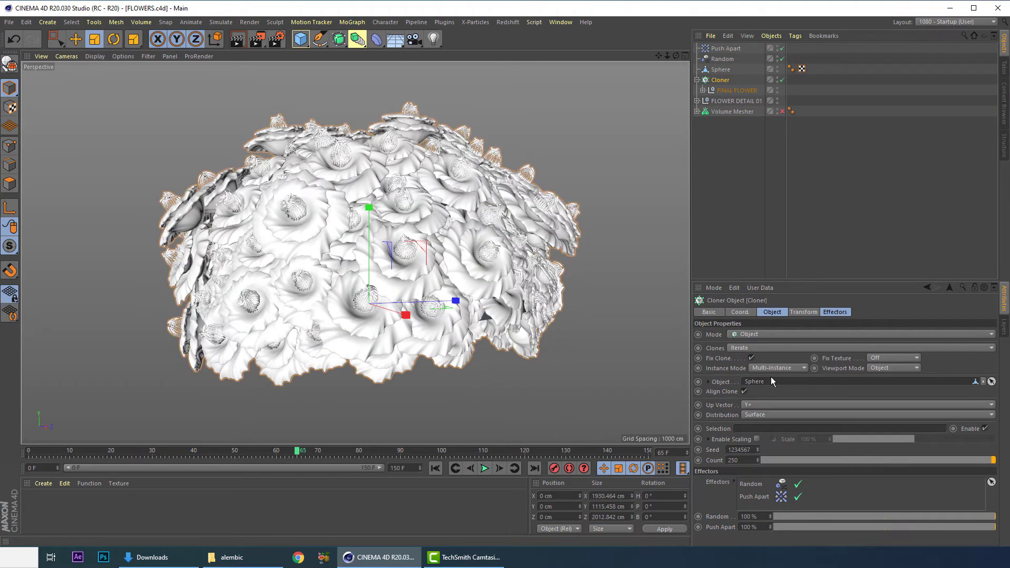
pyautogui.click(717, 83)
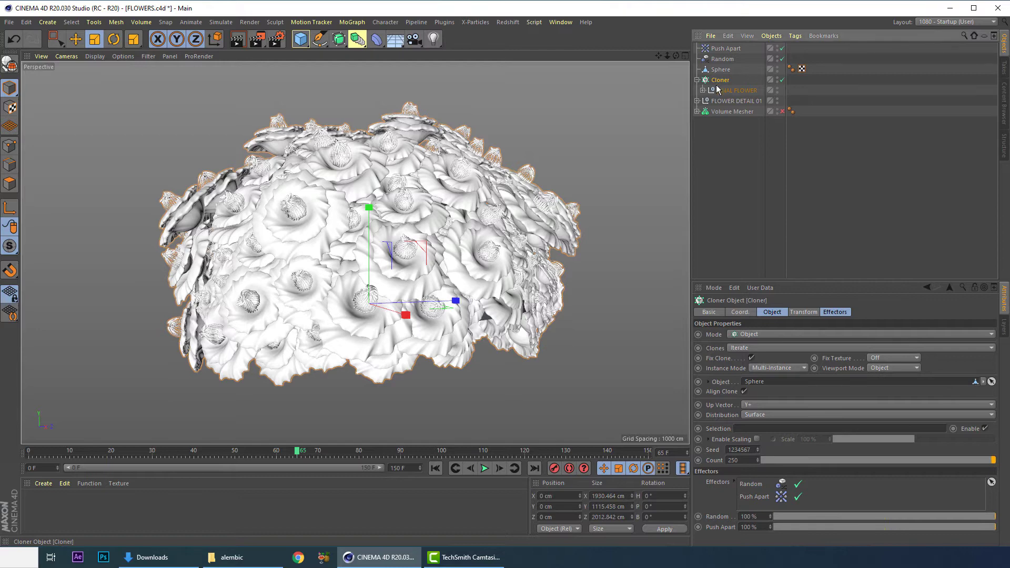
# Step: Add a Step effector with Scale turned off and a 20 F time offset
pyautogui.hotkey('shift', 'c')
pyautogui.write('STEP')
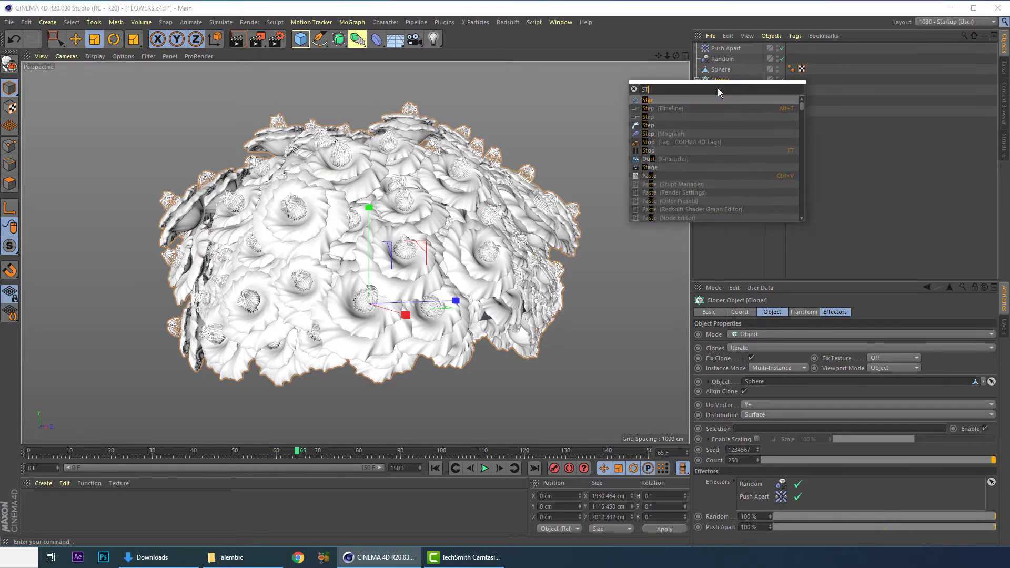
pyautogui.click(645, 127)
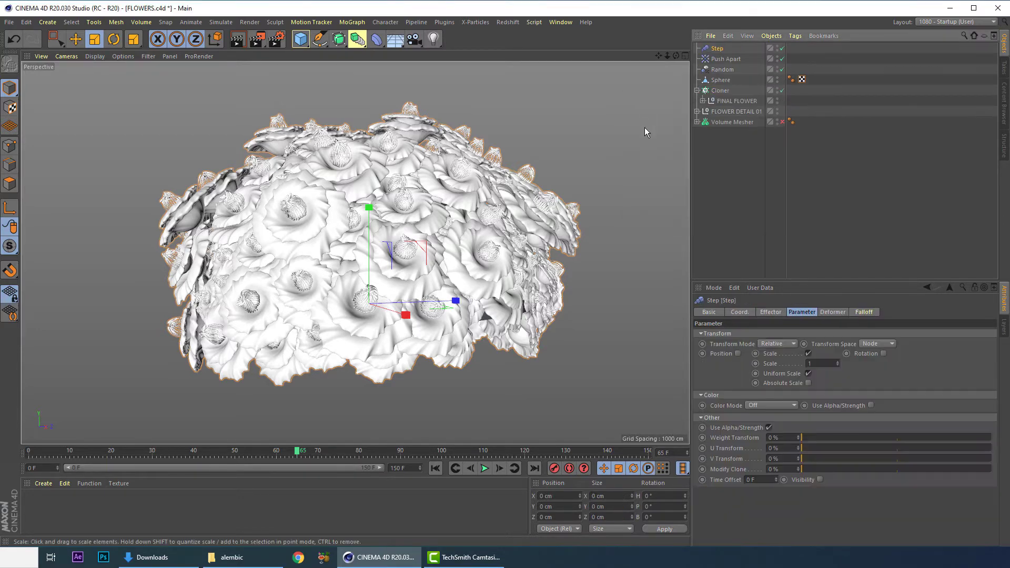
pyautogui.click(808, 354)
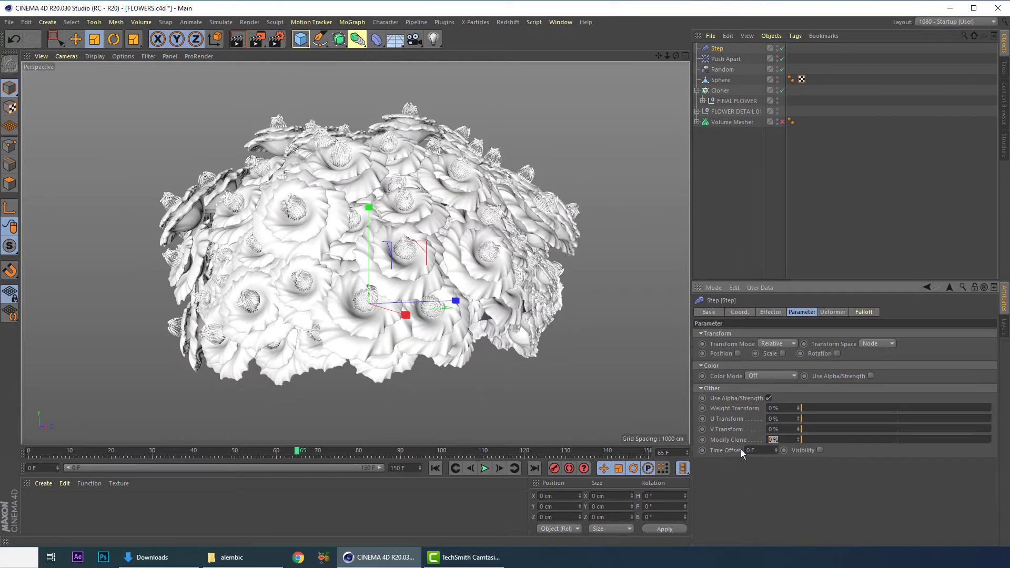
pyautogui.write('20')
pyautogui.press('Return')
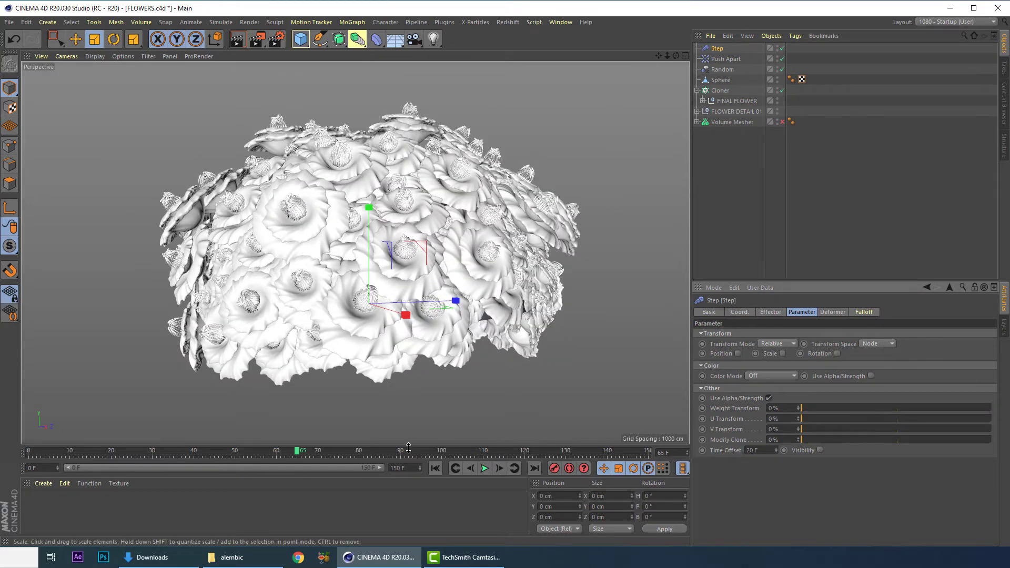
# Step: Play the staggered bloom from the start, save the scene, and select the Cloner
pyautogui.click(435, 469)
pyautogui.click(484, 469)
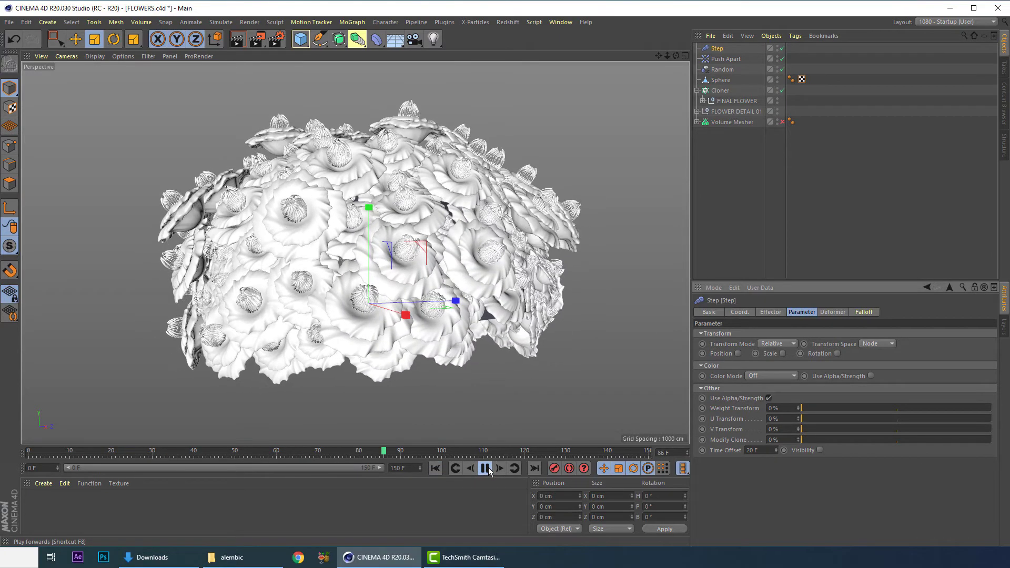
pyautogui.click(484, 469)
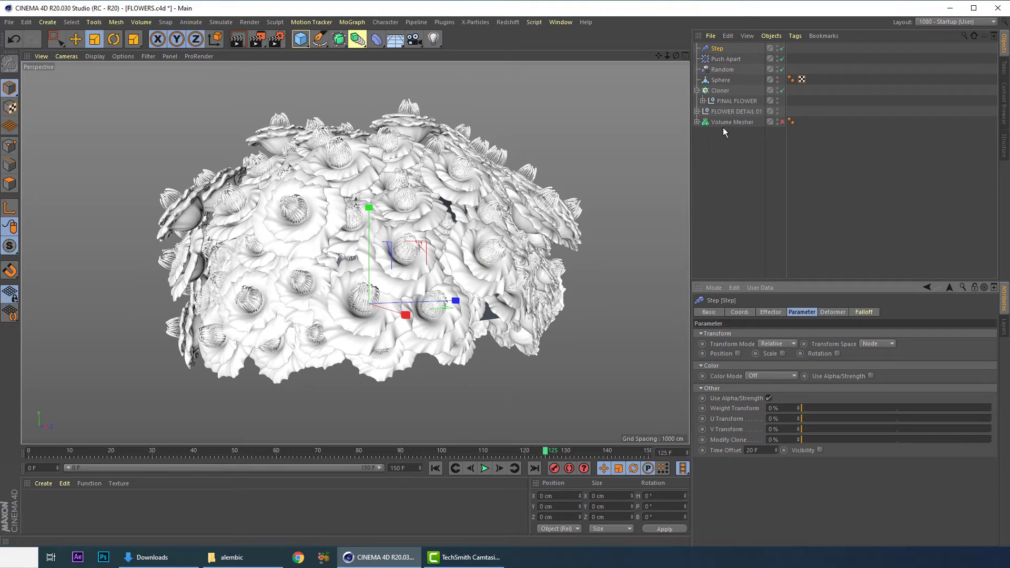
pyautogui.hotkey('ctrl', 's')
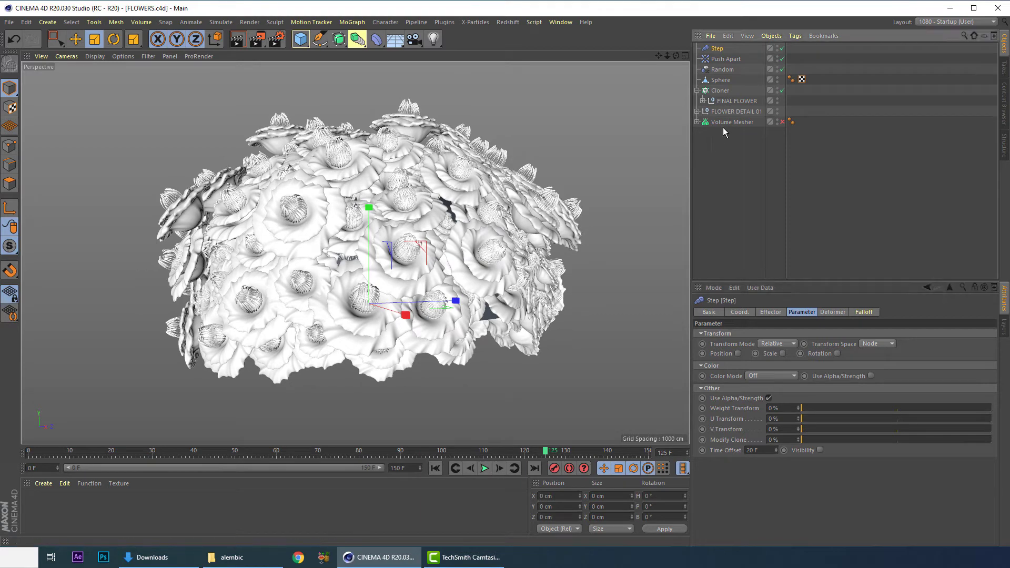
pyautogui.click(723, 92)
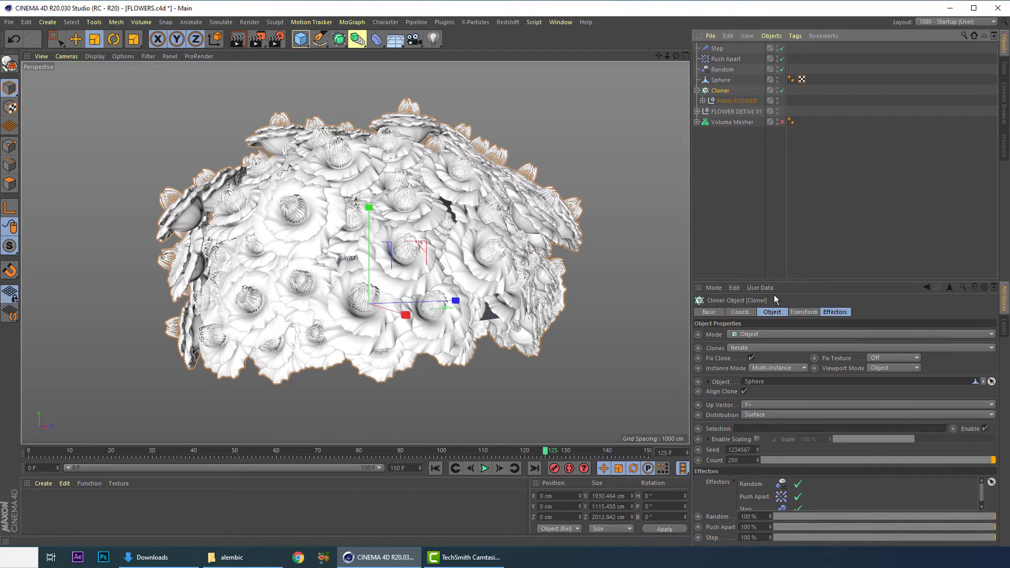
# Step: Set the Cloner's Instance Mode to Render Instance
pyautogui.click(804, 312)
pyautogui.click(770, 314)
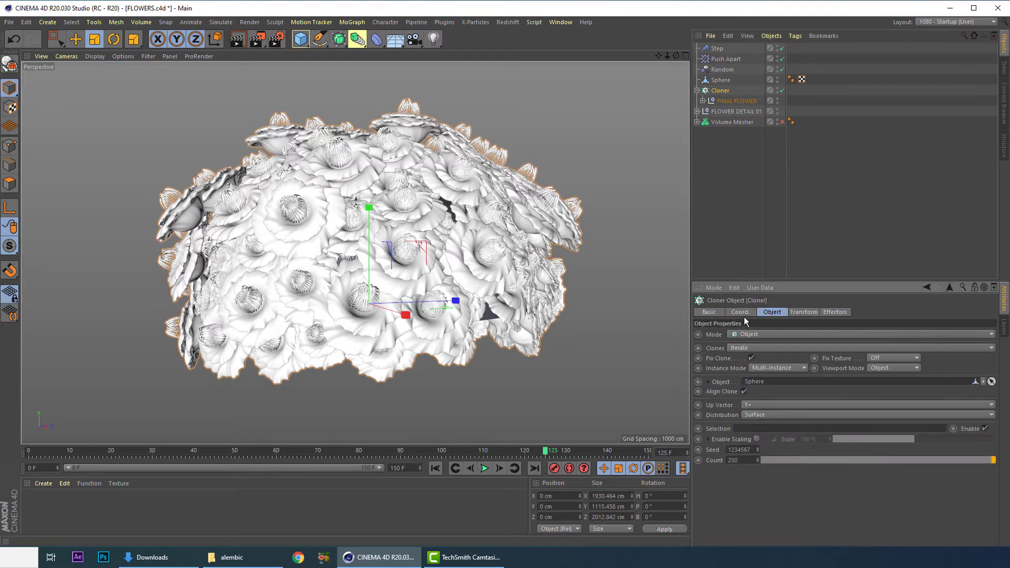
pyautogui.click(742, 313)
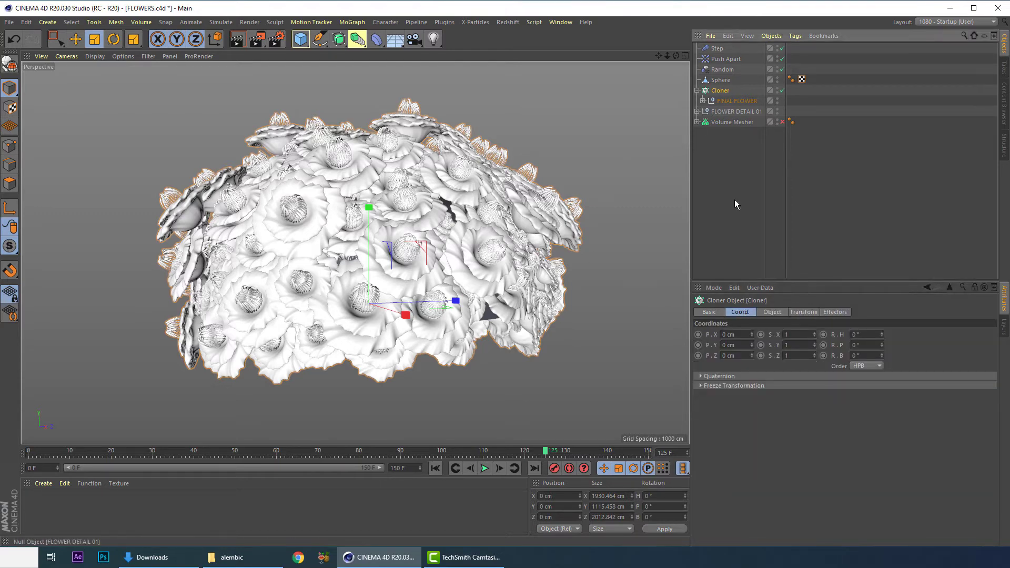
pyautogui.click(773, 312)
pyautogui.click(766, 368)
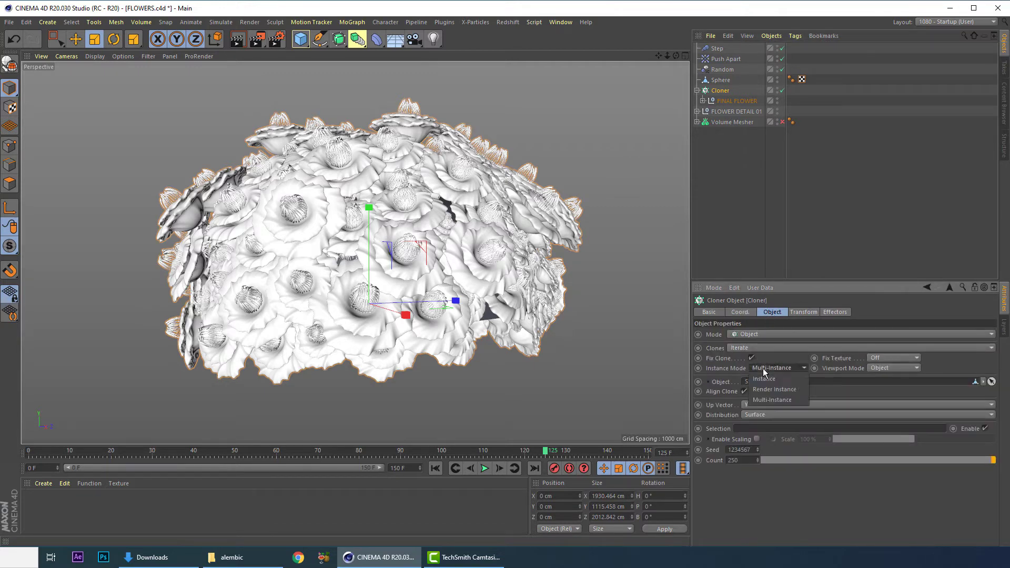
pyautogui.click(759, 379)
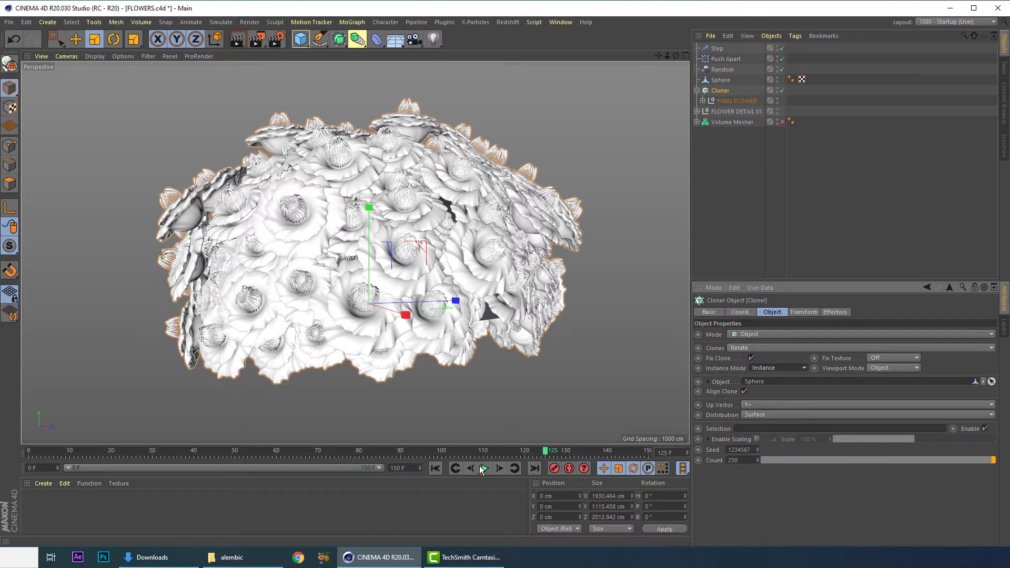
pyautogui.click(435, 468)
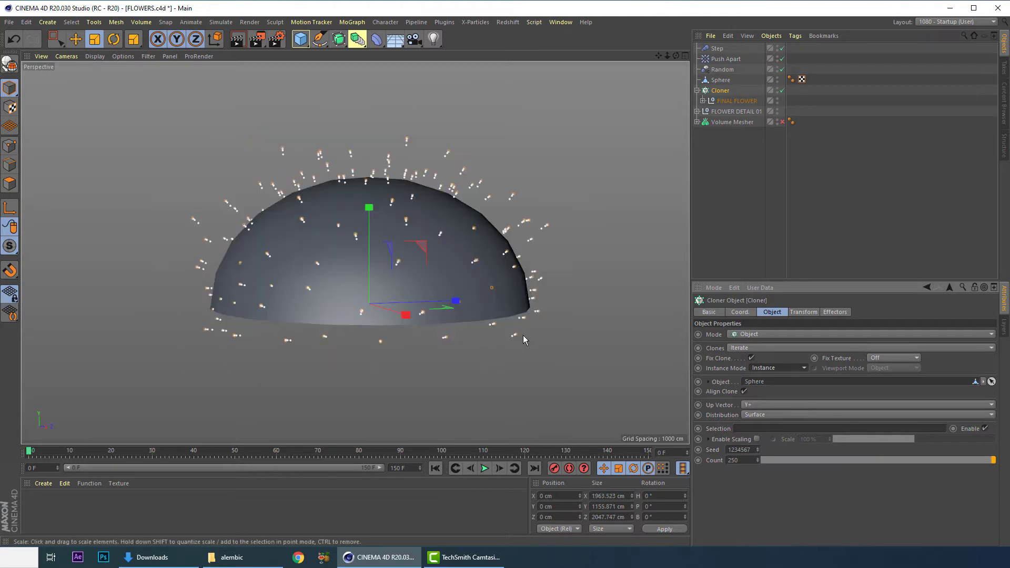
pyautogui.click(771, 368)
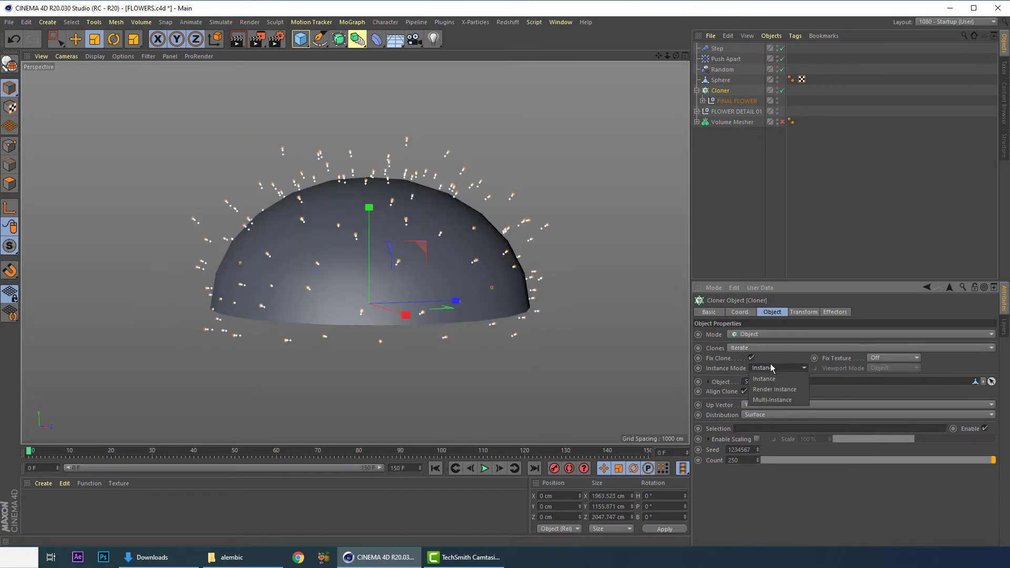
pyautogui.click(766, 390)
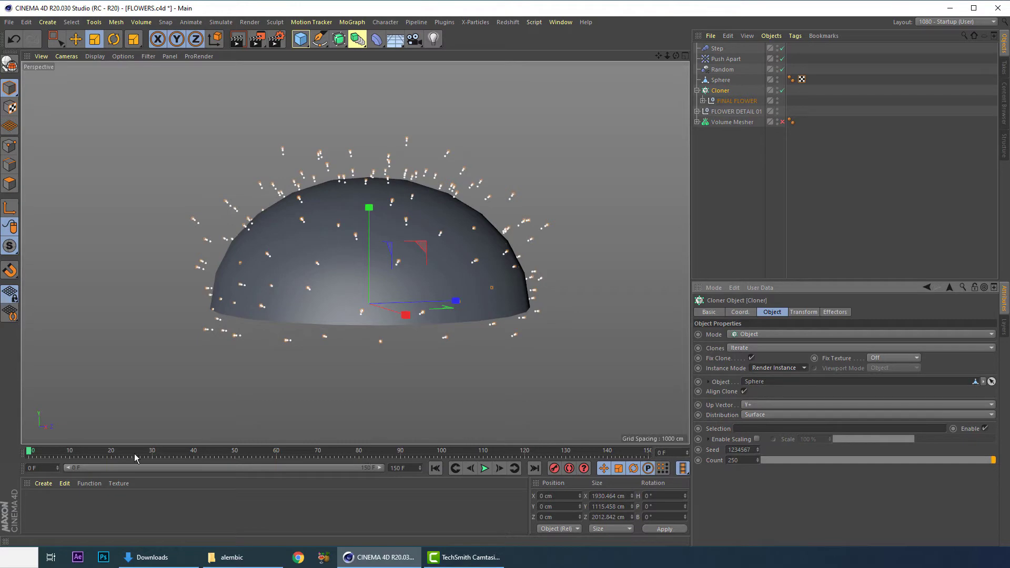
# Step: Scrub and play the timeline to watch the flower clones grow across the hemisphere
pyautogui.moveTo(35, 450); pyautogui.dragTo(396, 464)
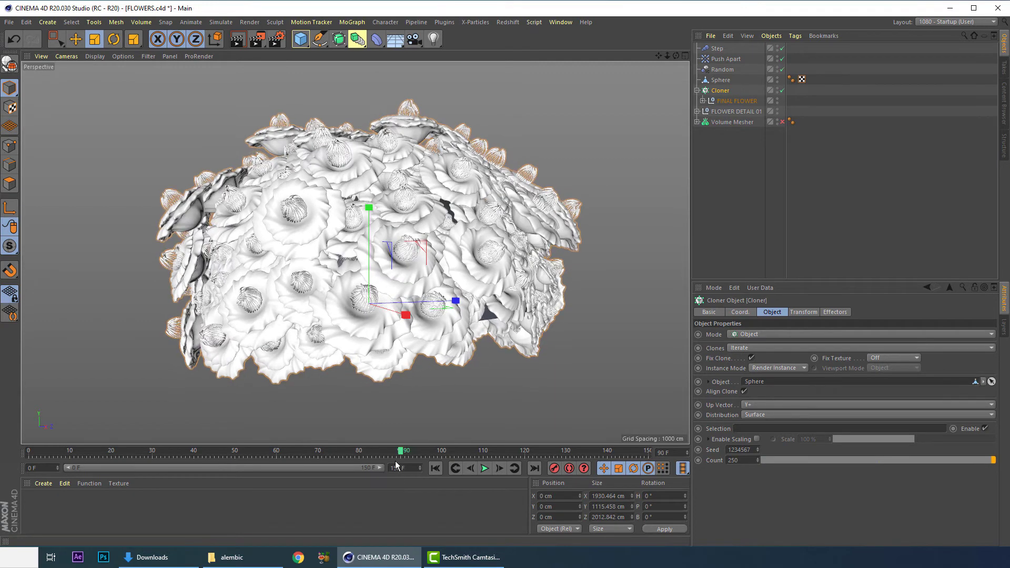
pyautogui.click(436, 468)
pyautogui.click(484, 468)
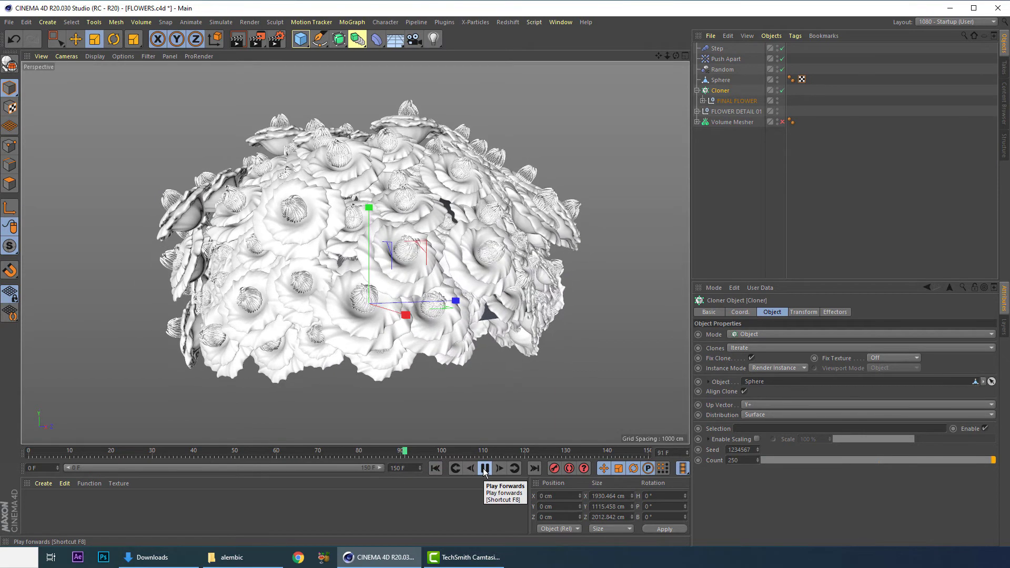
pyautogui.click(485, 469)
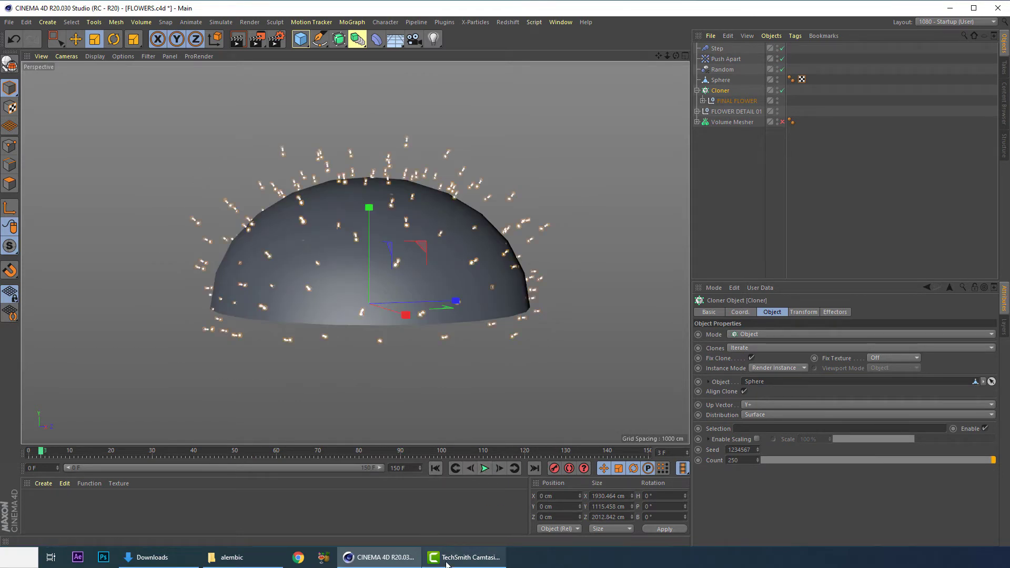
# Step: Expand the Cloner and FINAL FLOWER hierarchies in the Object Manager
pyautogui.click(697, 90)
pyautogui.click(697, 90)
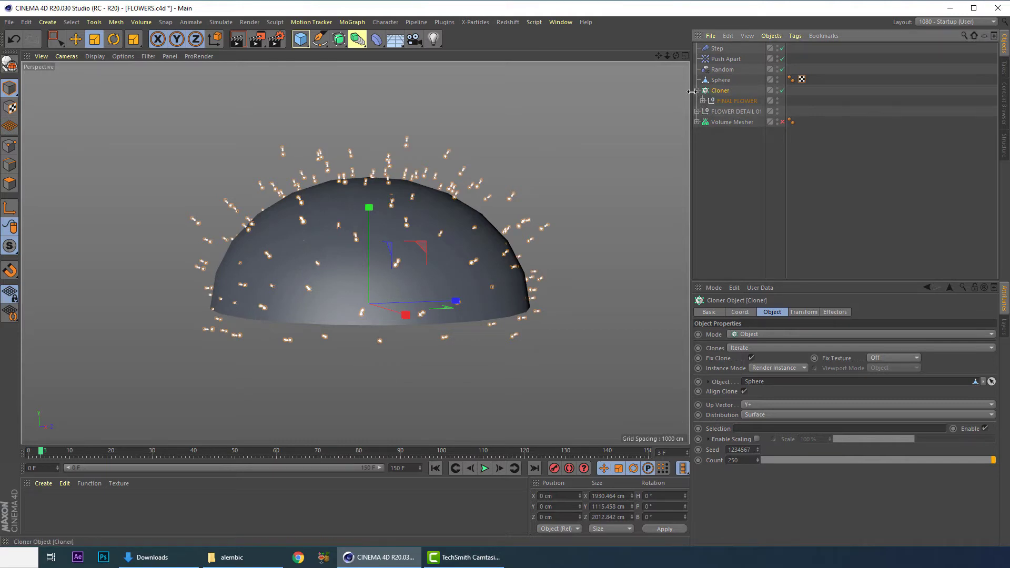
pyautogui.click(703, 100)
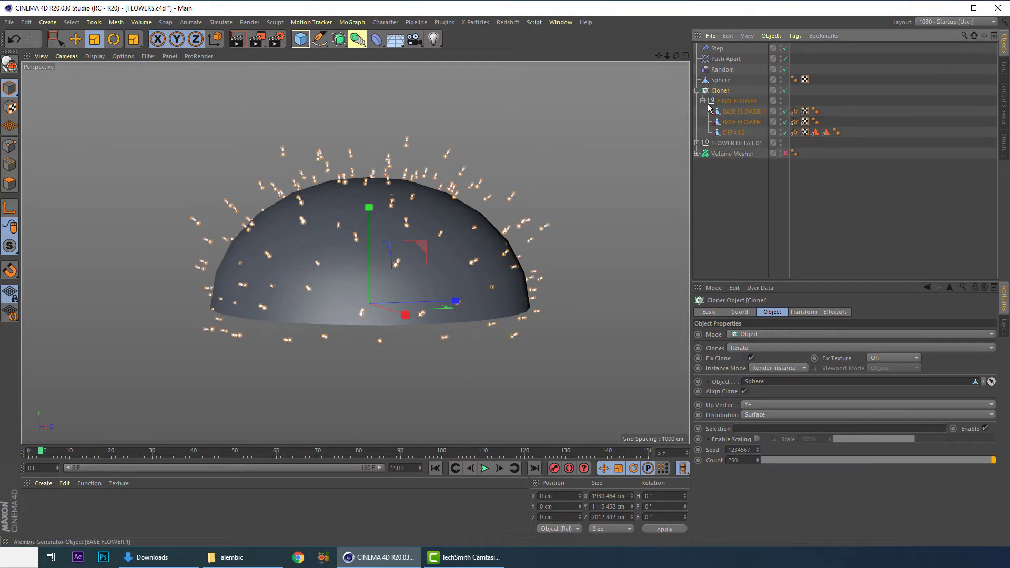
pyautogui.click(705, 104)
pyautogui.click(703, 100)
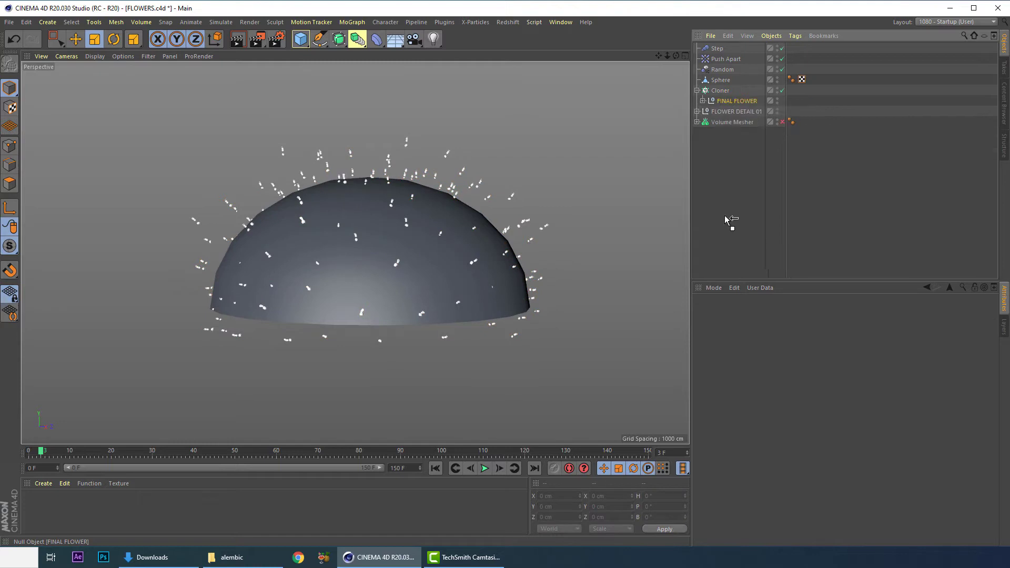
# Step: Move FINAL FLOWER out of the Cloner and add a Connect object for it
pyautogui.moveTo(726, 220); pyautogui.dragTo(722, 165)
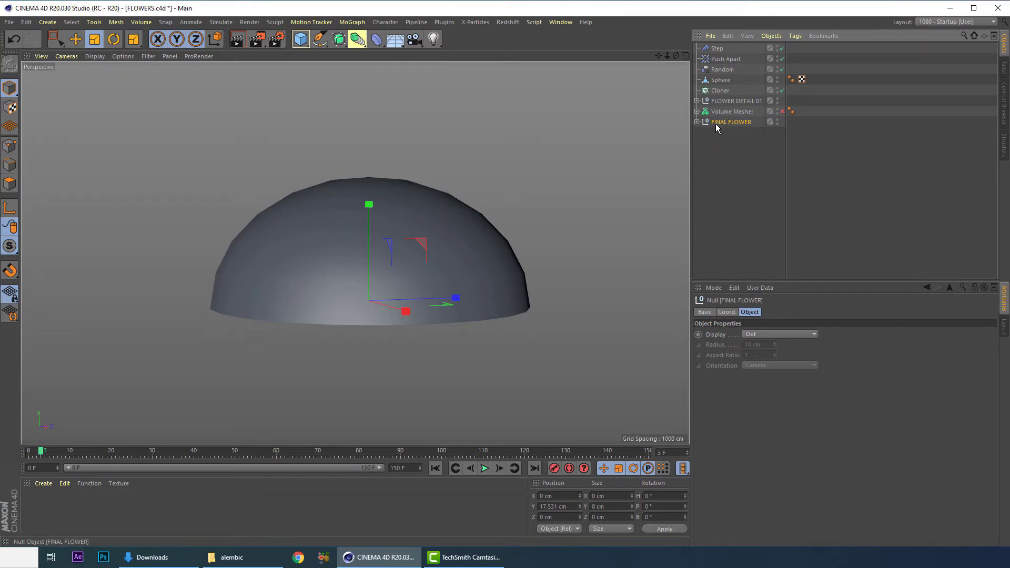
pyautogui.hotkey('shift', 'c')
pyautogui.write('CON')
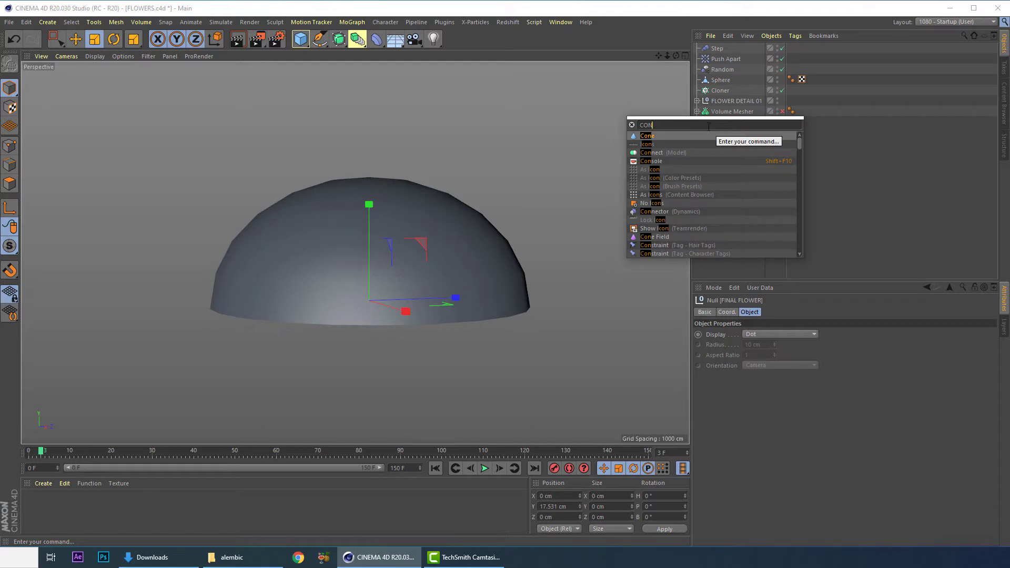
pyautogui.click(658, 153)
pyautogui.moveTo(718, 50); pyautogui.dragTo(723, 126)
# Step: Rename the Connect object to 'Connect FLOWER'
pyautogui.doubleClick(723, 123)
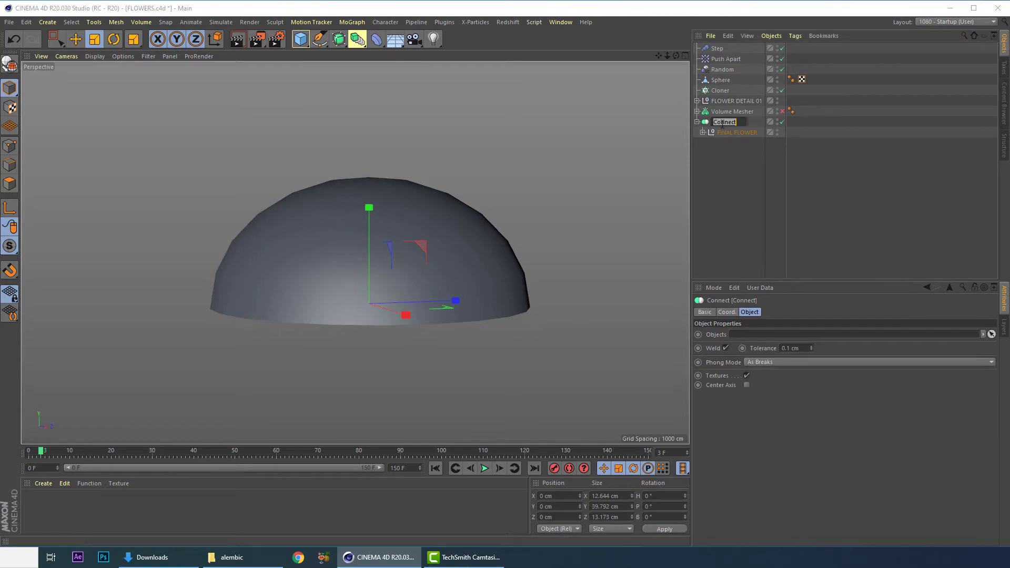
pyautogui.press('End')
pyautogui.write('flower')
pyautogui.hotkey('ctrl', 'shift', 'Left')
pyautogui.write('FlOWER')
pyautogui.press('Return')
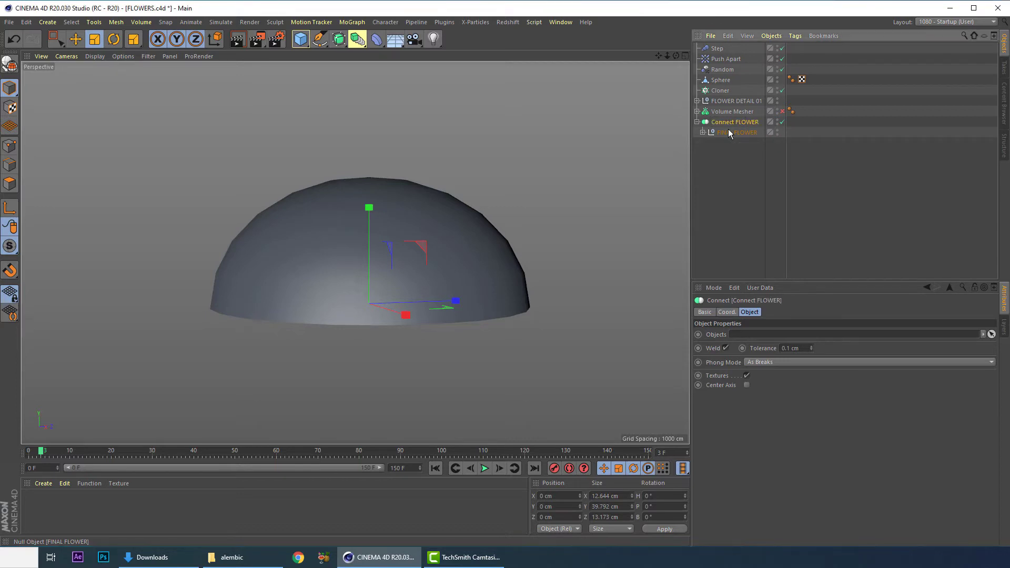
# Step: Hide the Sphere in the viewport and expand FINAL FLOWER's children
pyautogui.click(720, 132)
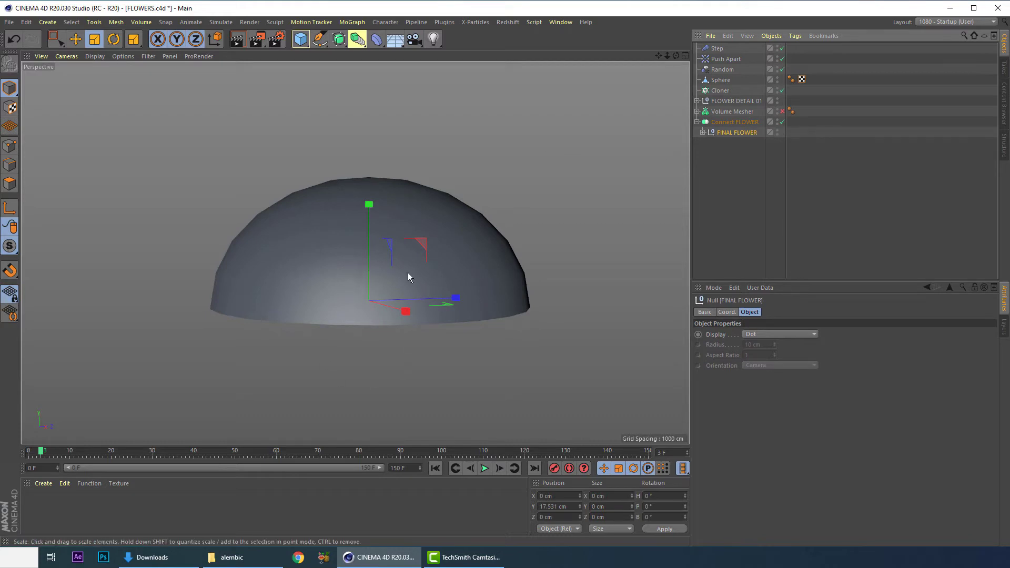
pyautogui.doubleClick(778, 77)
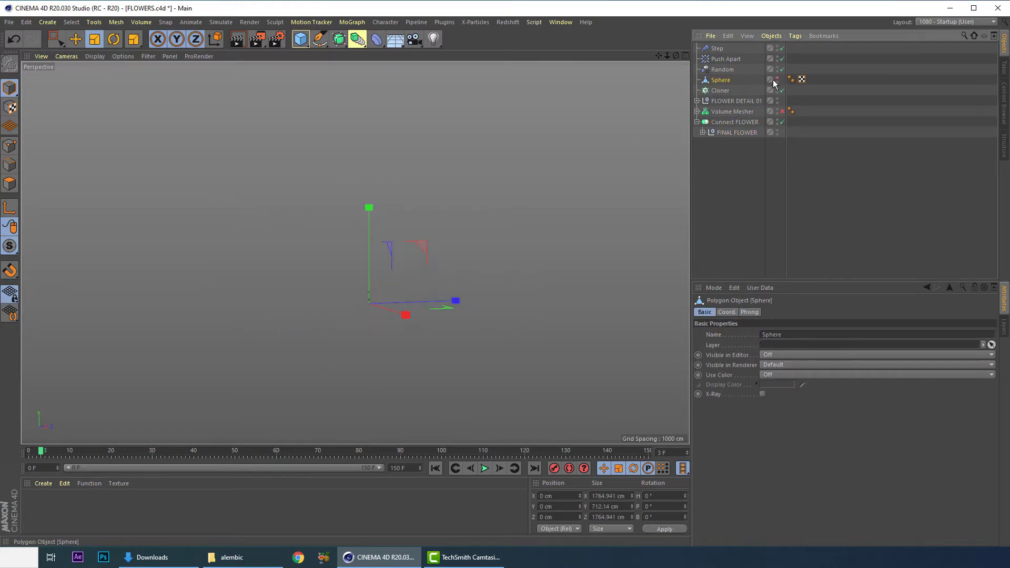
pyautogui.keyDown('alt'); pyautogui.moveTo(437, 264); pyautogui.dragTo(443, 260); pyautogui.keyUp('alt')
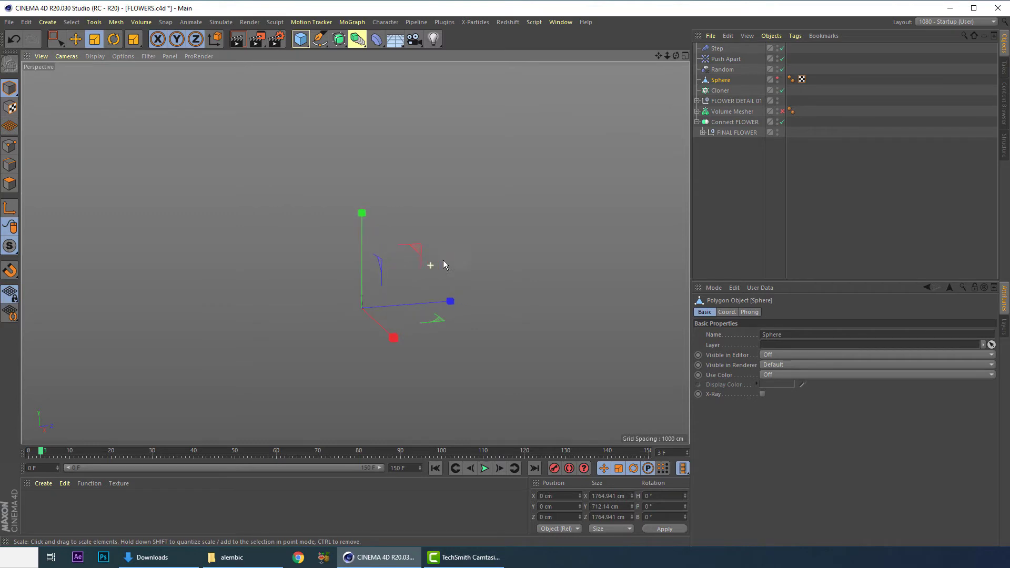
pyautogui.click(721, 122)
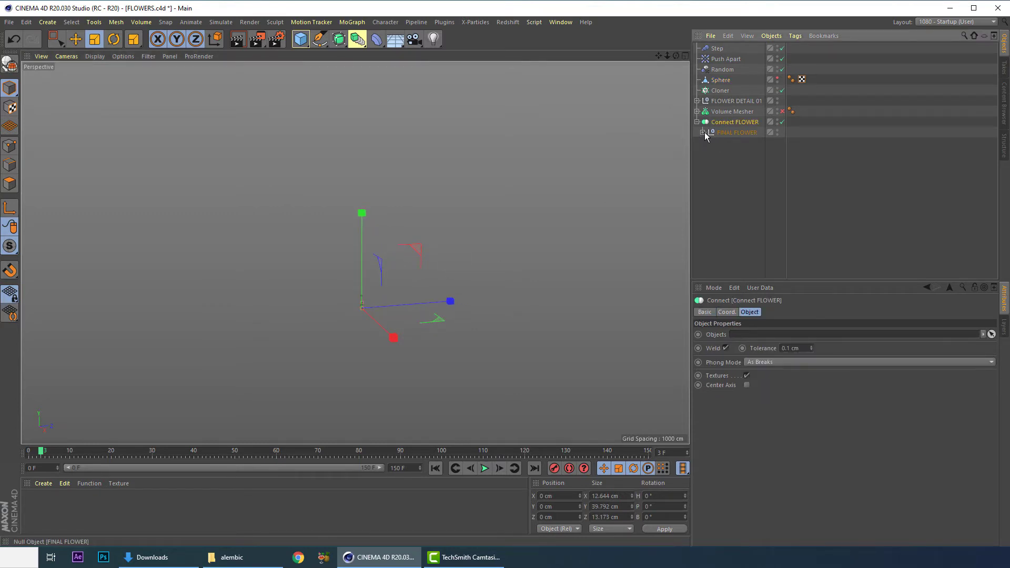
pyautogui.click(702, 133)
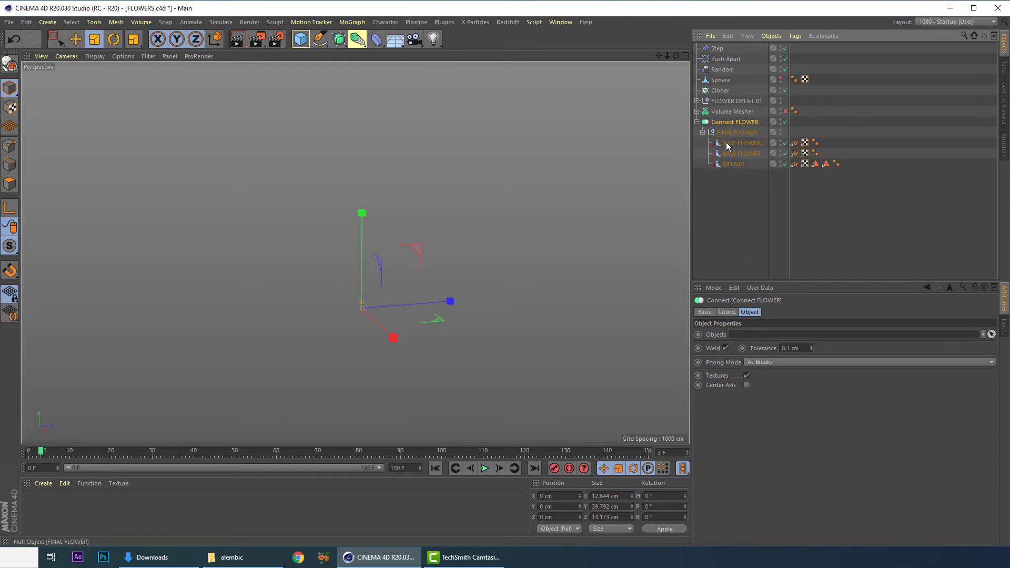
# Step: At frame 85, inspect the flower's parts and turn off Weld on Connect FLOWER
pyautogui.moveTo(58, 452); pyautogui.dragTo(379, 427)
pyautogui.scroll(5, 376, 292)
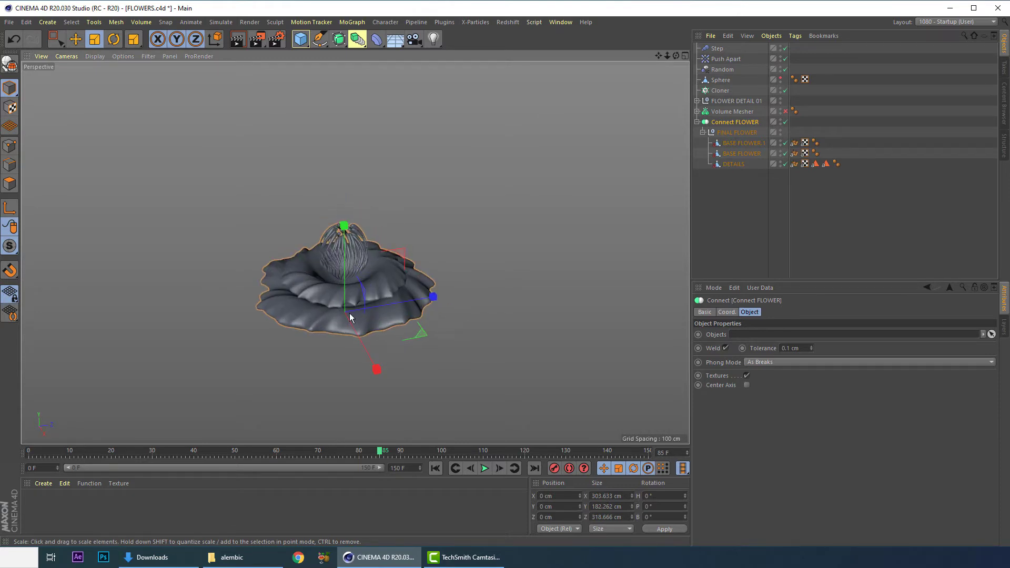
pyautogui.scroll(3, 368, 327)
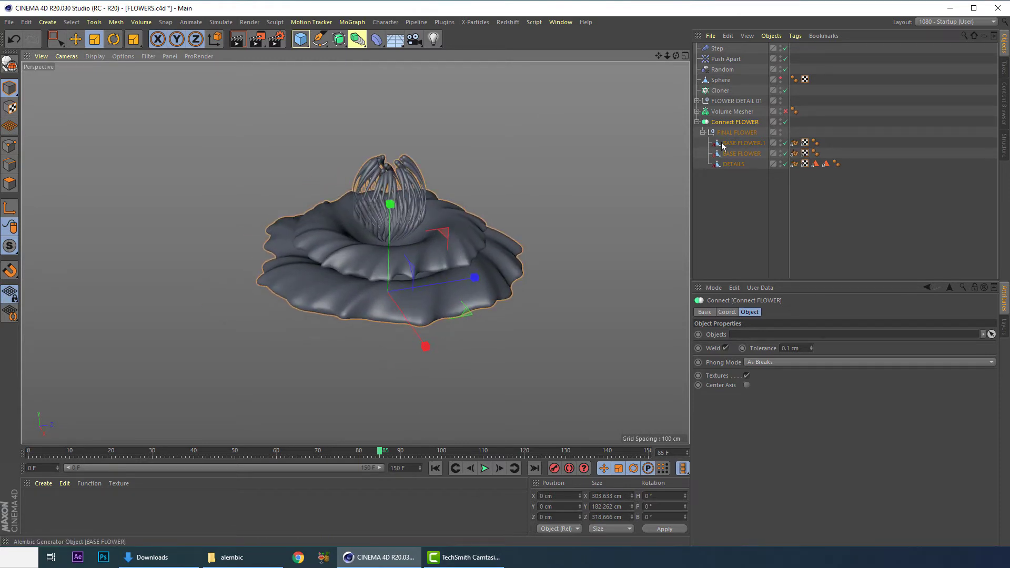
pyautogui.click(723, 146)
pyautogui.click(729, 165)
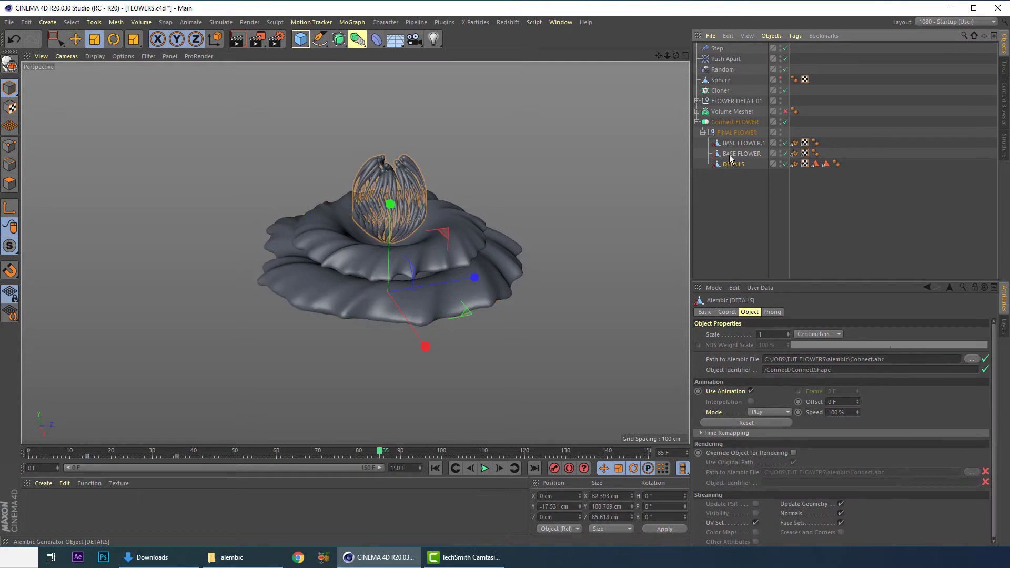
pyautogui.click(735, 122)
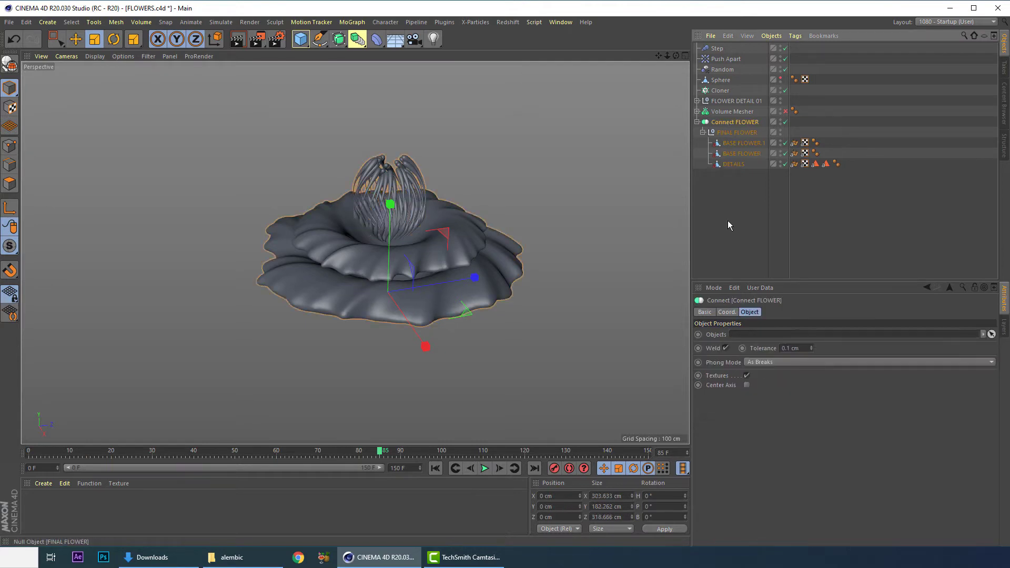
pyautogui.click(726, 348)
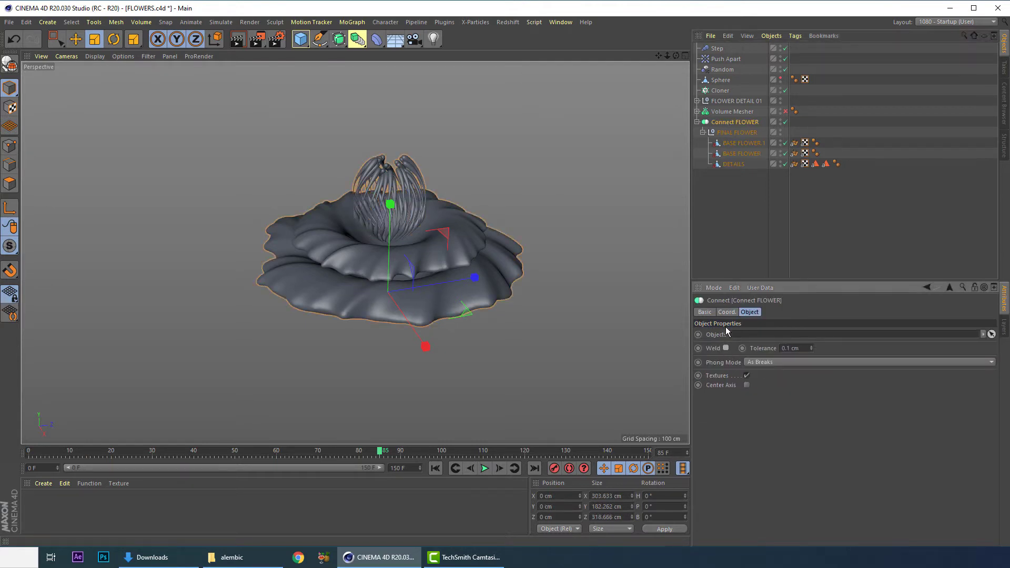
pyautogui.click(726, 123)
# Step: Bake Connect FLOWER as an Alembic file and select the original procedural objects
pyautogui.rightClick(726, 124)
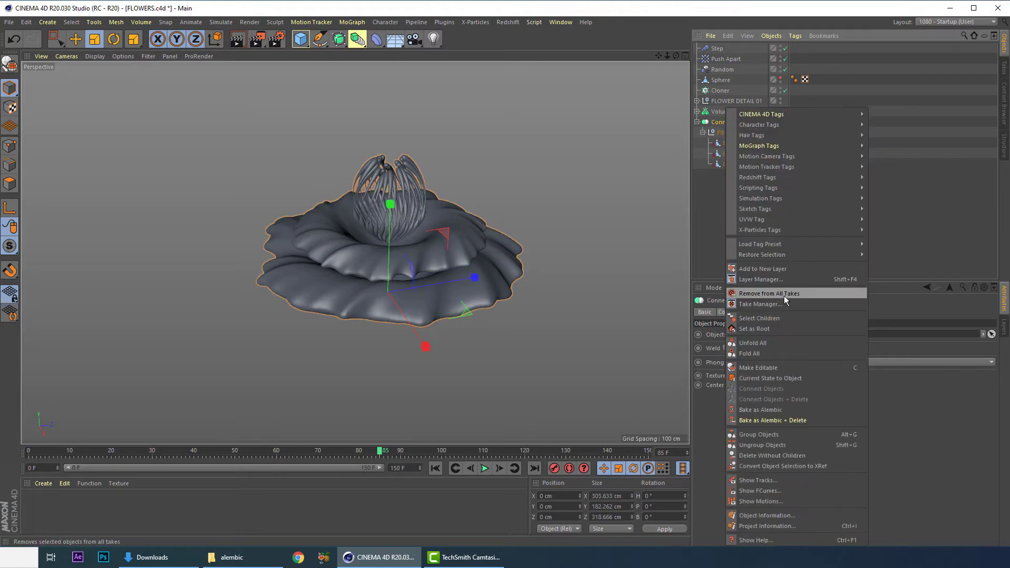
pyautogui.click(758, 411)
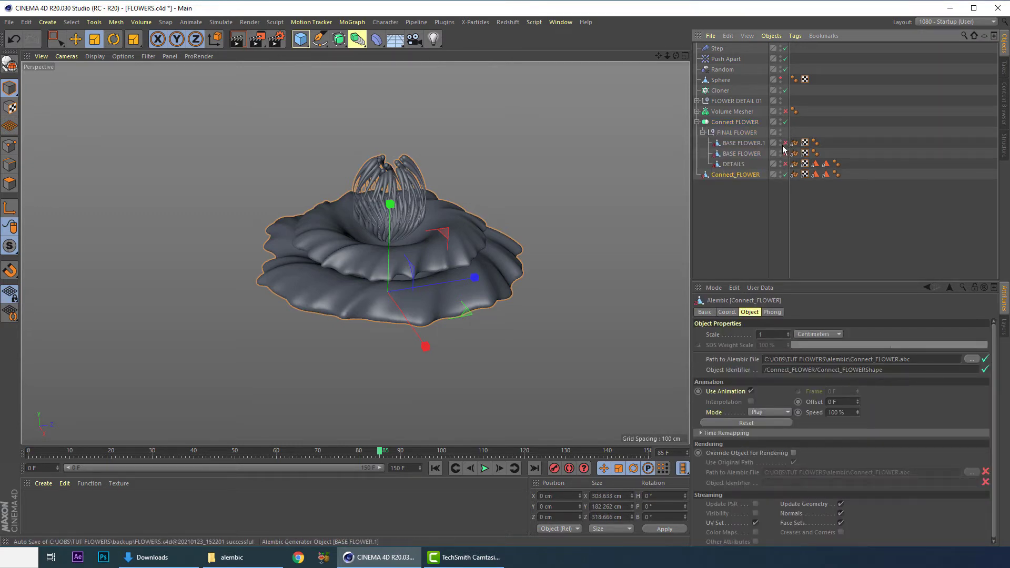
pyautogui.click(742, 132)
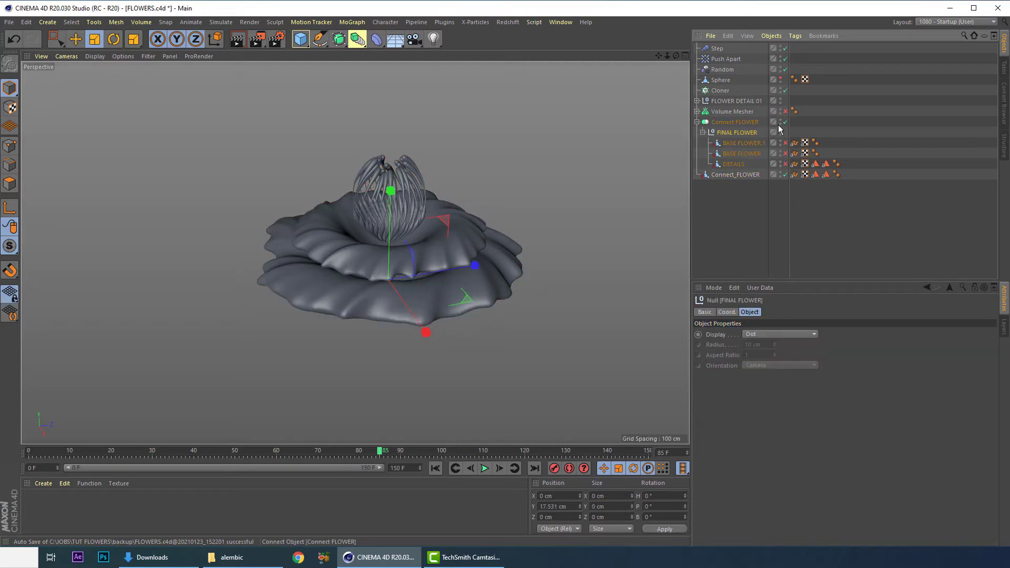
pyautogui.click(697, 122)
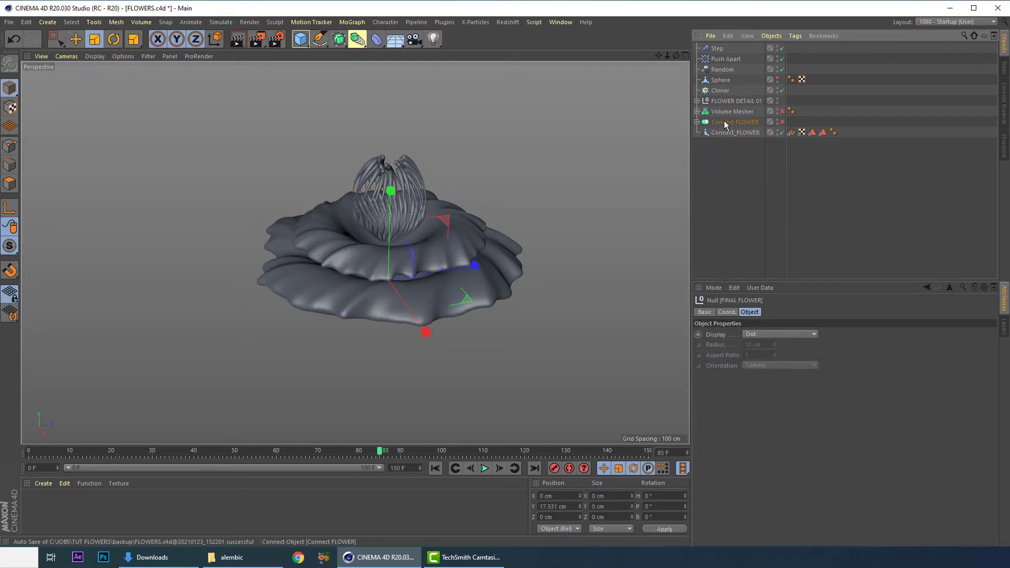
pyautogui.hotkey('ctrl', 'z')
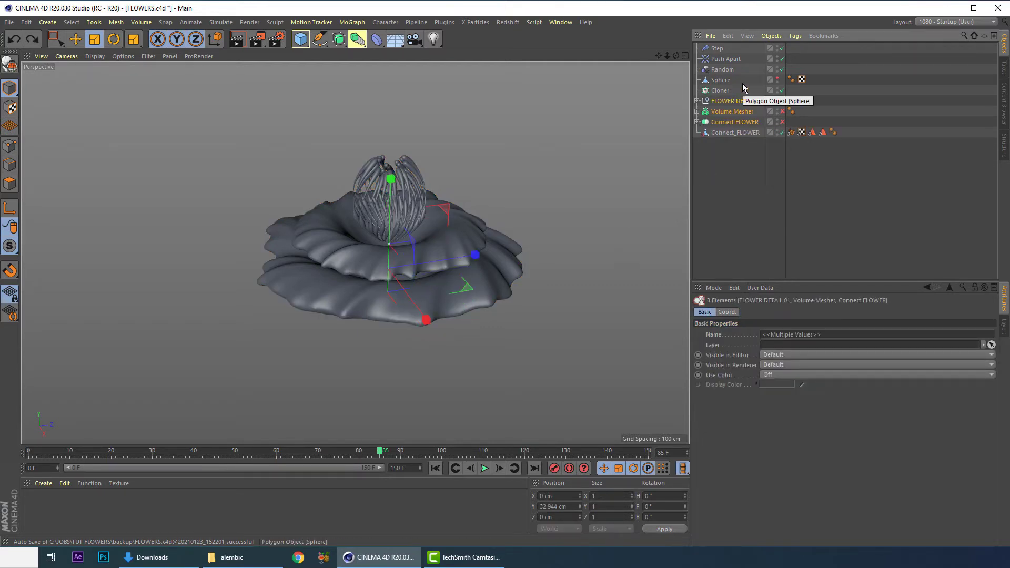
# Step: Group the procedural objects into a null named PROCEDURAL below Connect_FLOWER
pyautogui.hotkey('alt', 'g')
pyautogui.doubleClick(720, 101)
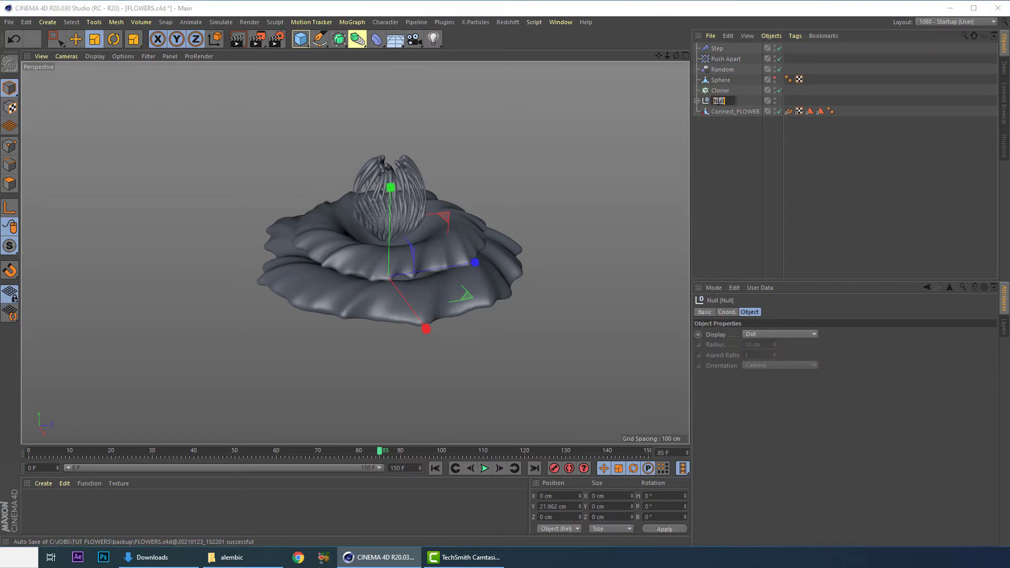
pyautogui.write('PROC')
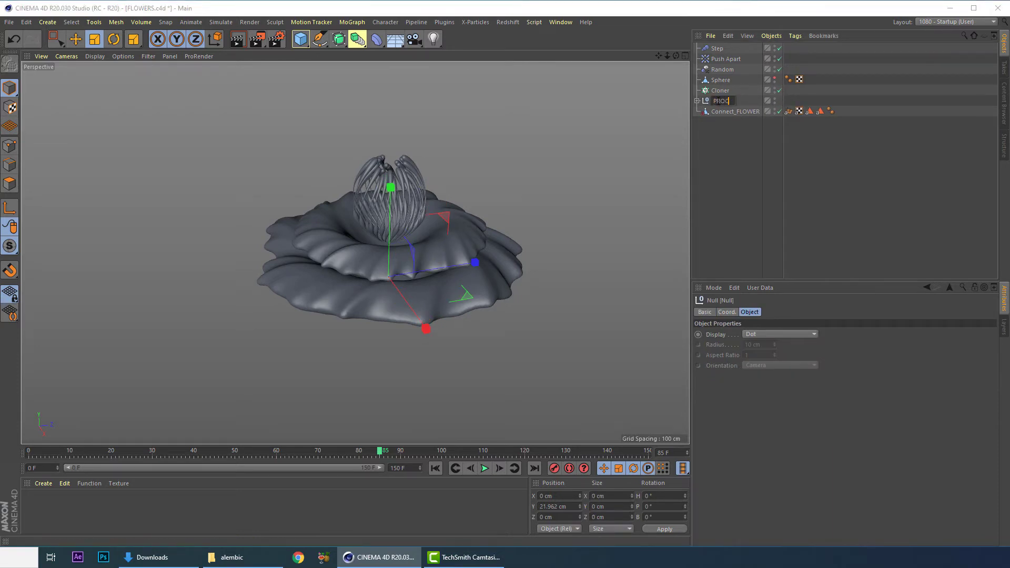
pyautogui.write('EDURAL')
pyautogui.press('Return')
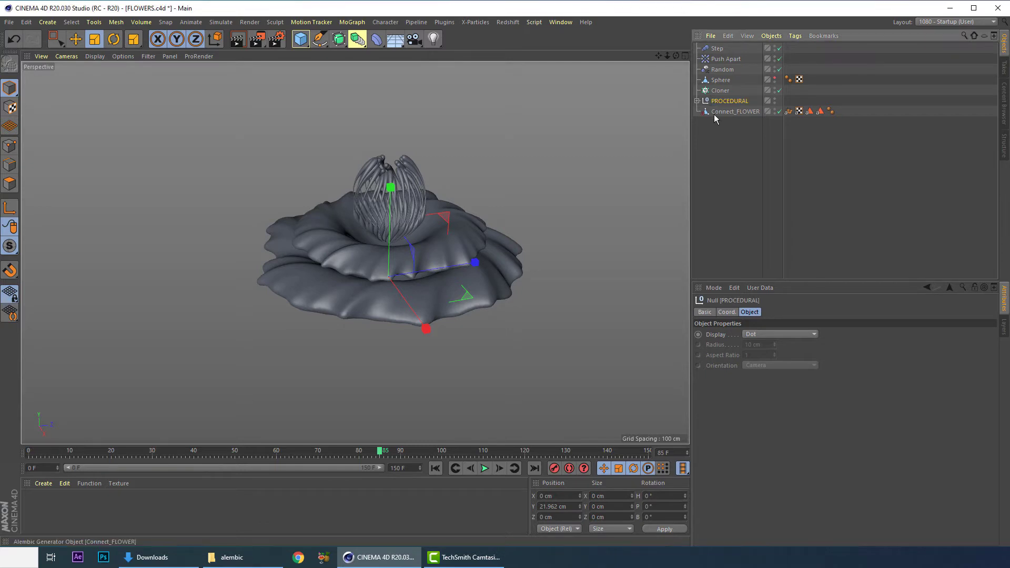
pyautogui.moveTo(714, 105); pyautogui.dragTo(729, 130)
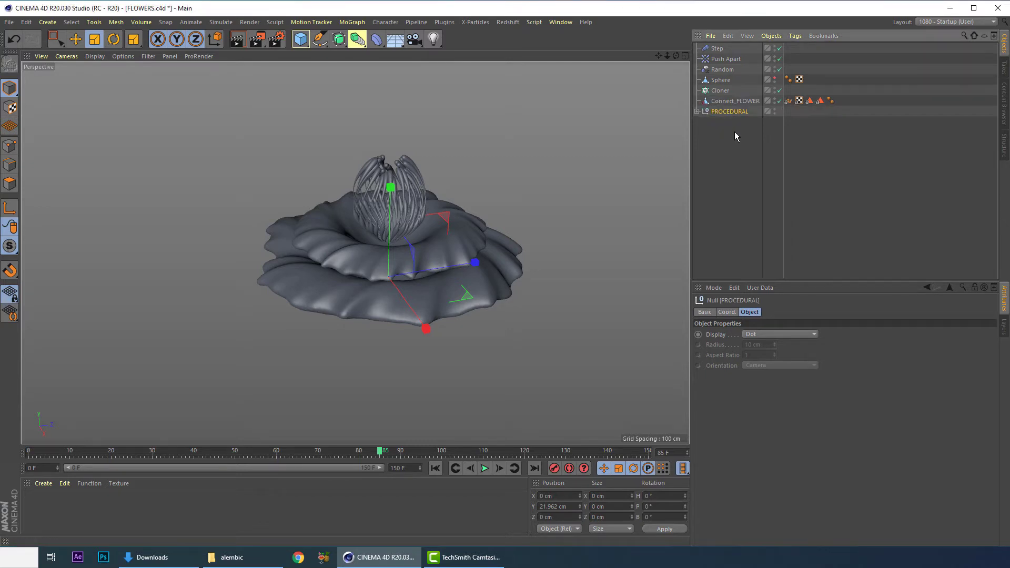
pyautogui.click(734, 102)
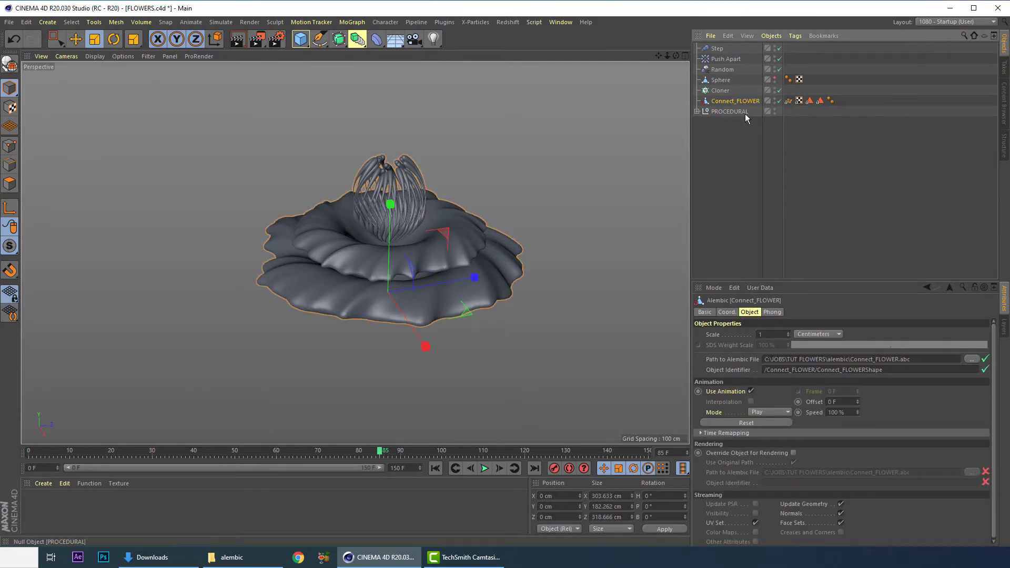
# Step: Create a new layer named PROCEDURAL in the Layer Manager
pyautogui.click(1004, 331)
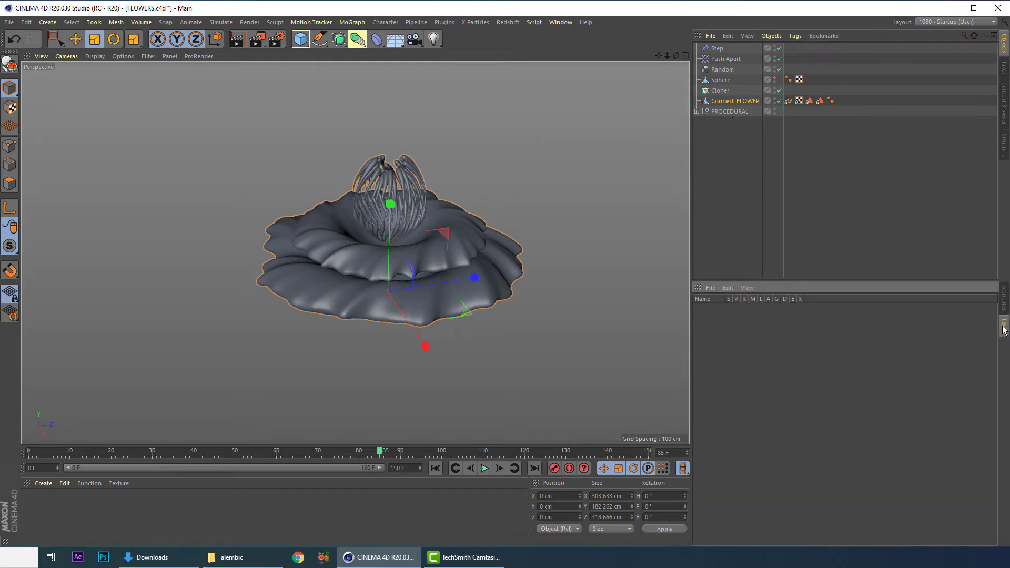
pyautogui.rightClick(767, 319)
pyautogui.click(781, 325)
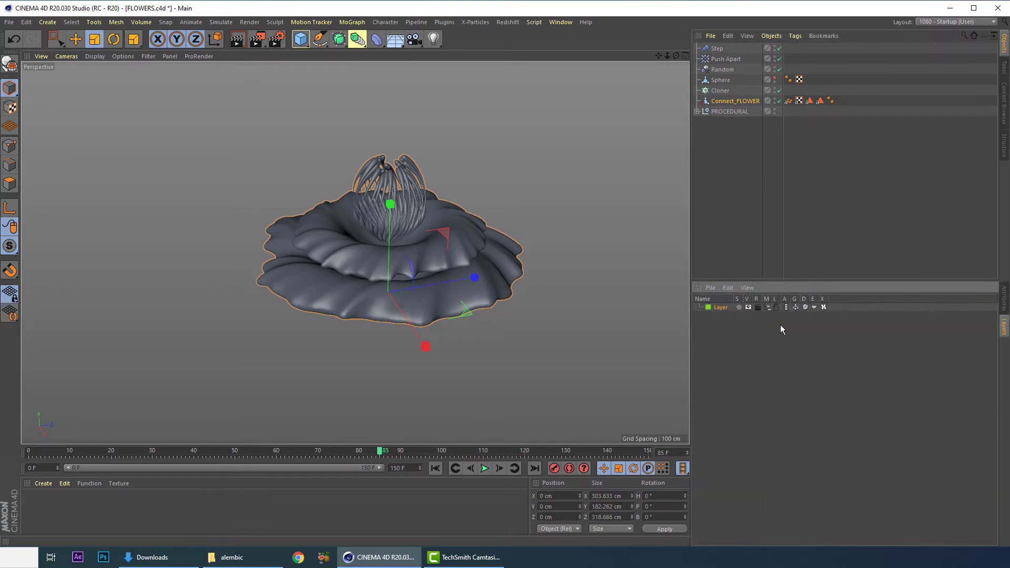
pyautogui.doubleClick(720, 308)
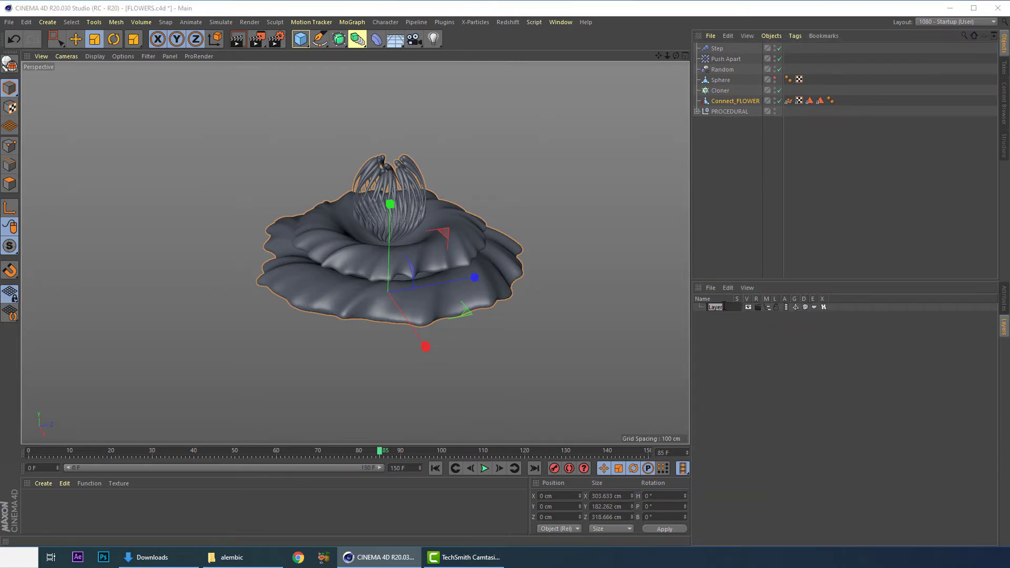
pyautogui.write('PROCEDURAL')
pyautogui.press('Return')
# Step: Assign the PROCEDURAL null and all its children to the PROCEDURAL layer
pyautogui.moveTo(729, 111); pyautogui.dragTo(759, 316)
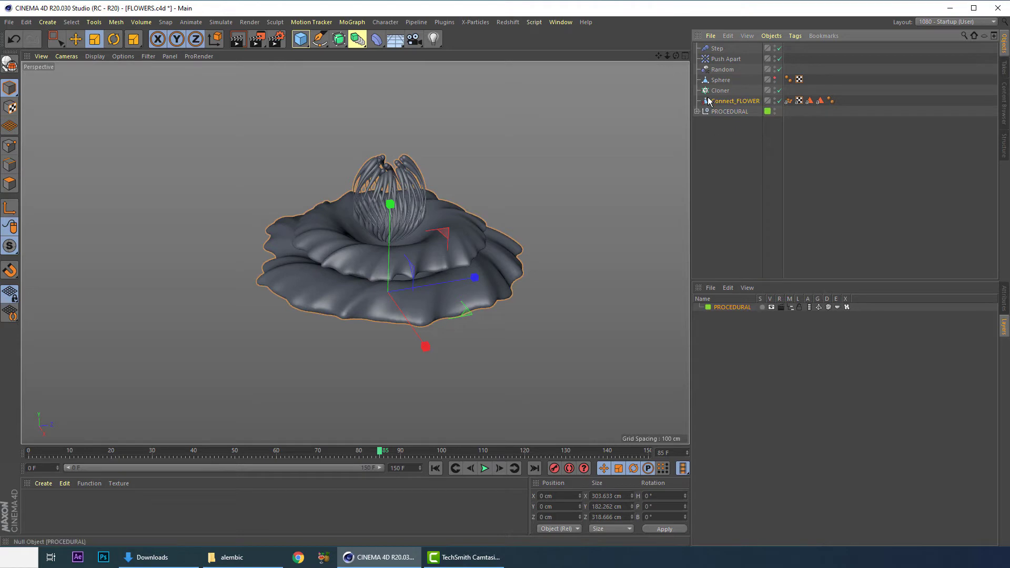
pyautogui.click(720, 112)
pyautogui.click(697, 112)
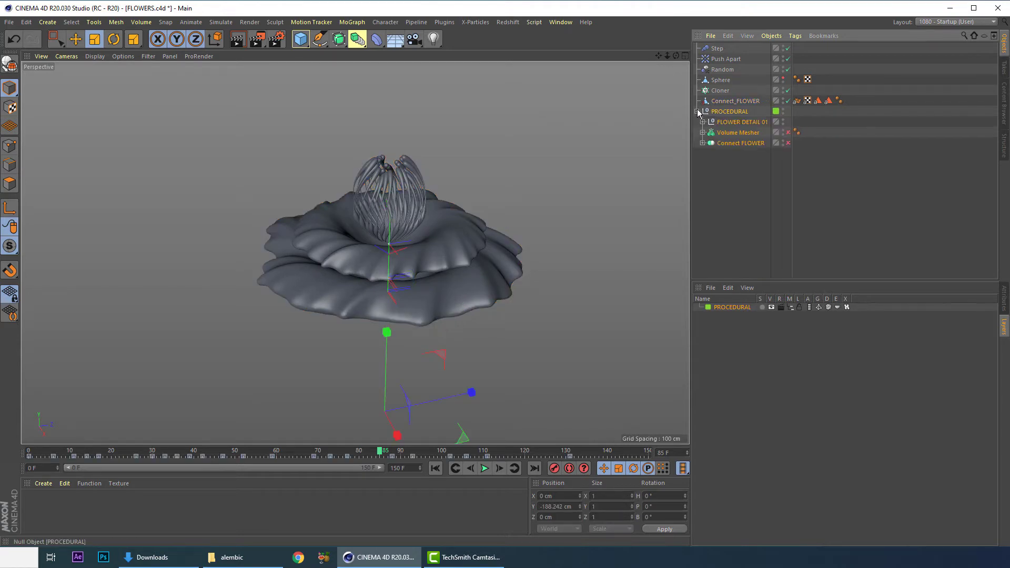
pyautogui.click(697, 111)
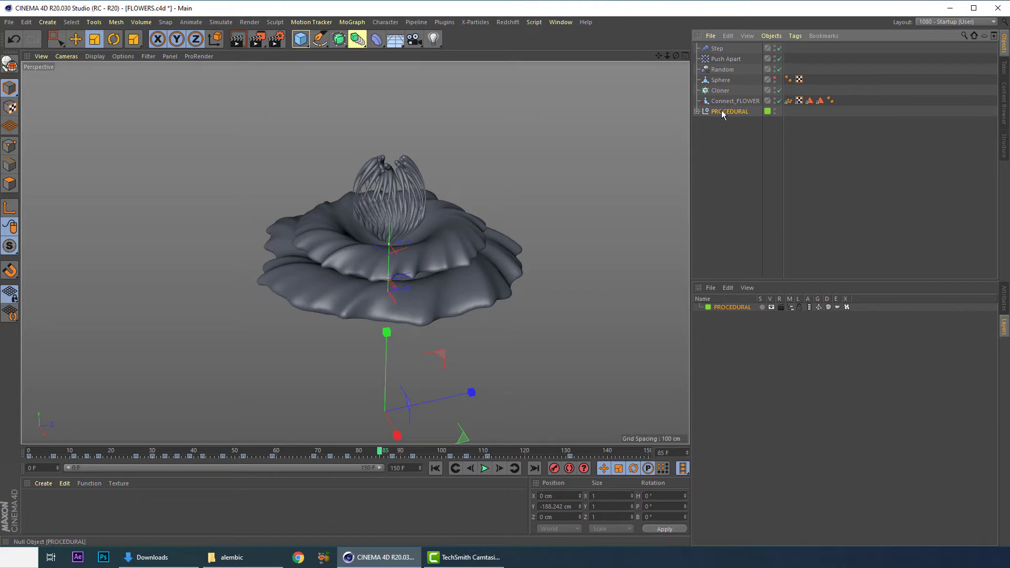
pyautogui.click(698, 111)
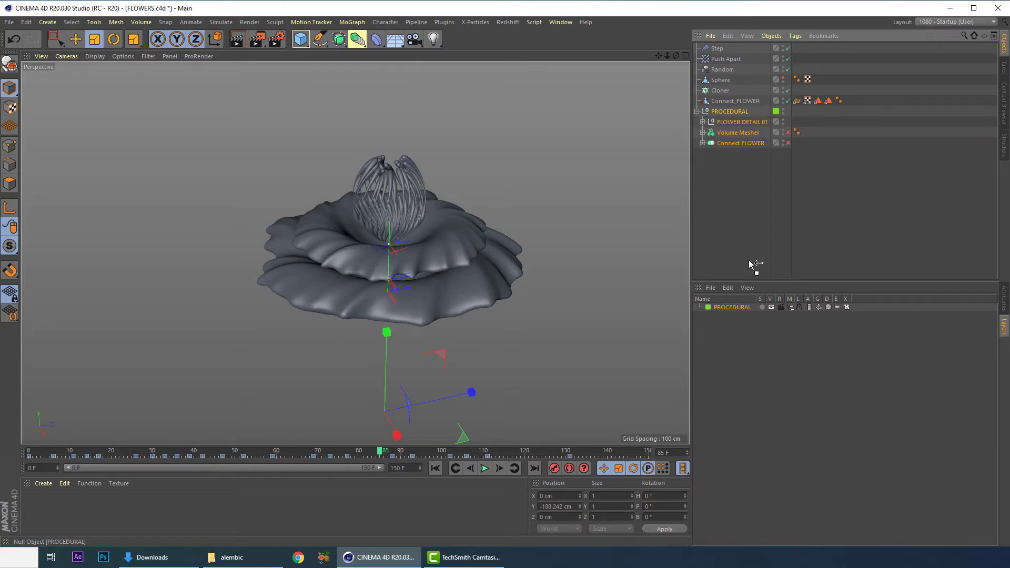
pyautogui.moveTo(757, 266); pyautogui.dragTo(733, 309)
pyautogui.click(703, 121)
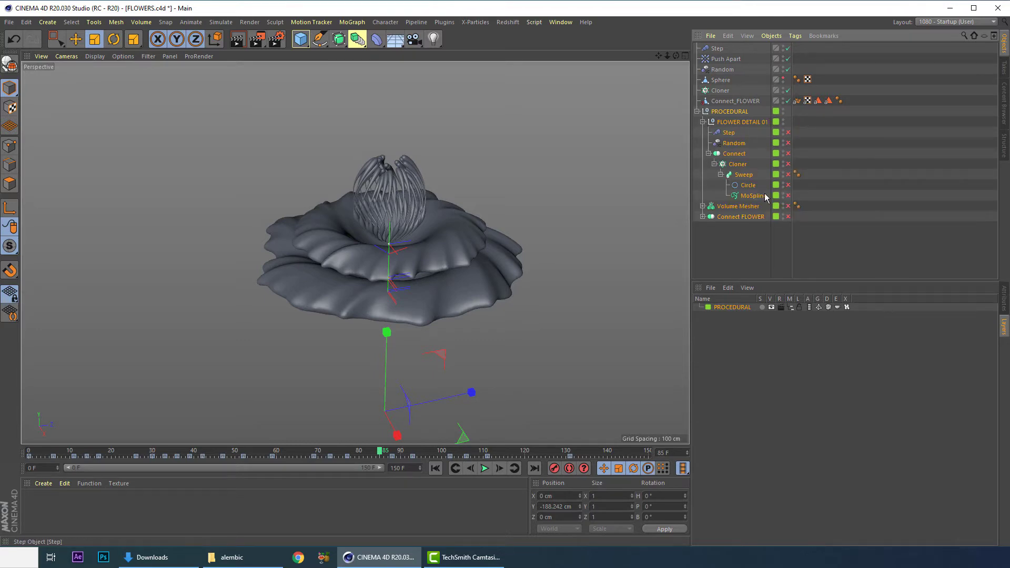
pyautogui.click(697, 111)
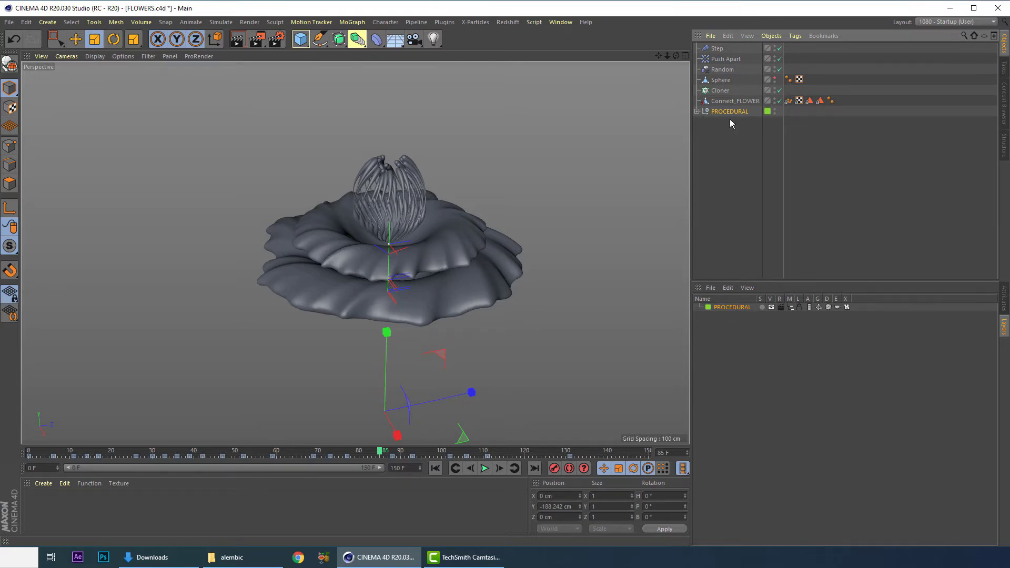
# Step: Turn off the PROCEDURAL layer's Manager toggle to hide its objects from the list
pyautogui.click(767, 331)
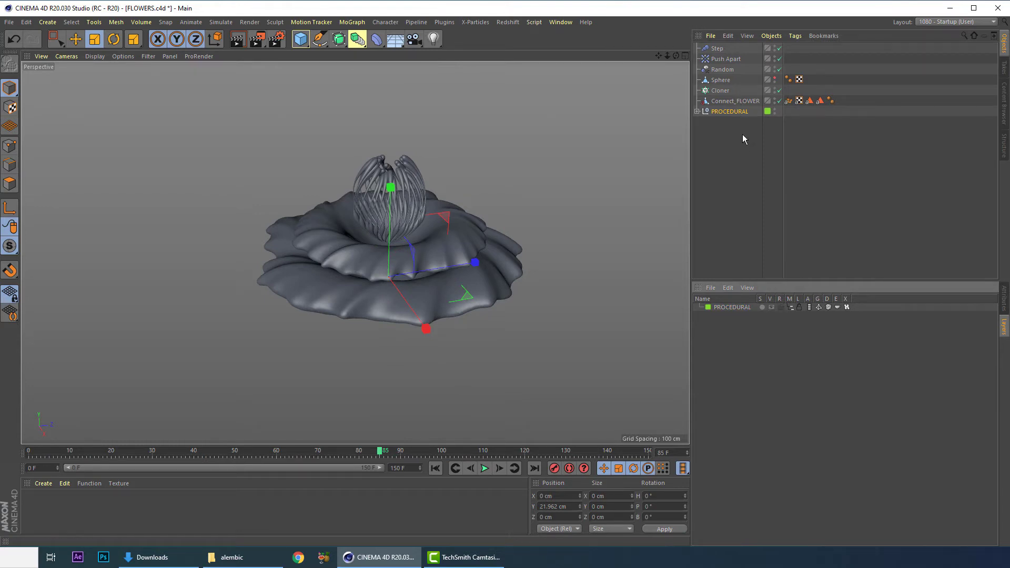
pyautogui.click(751, 193)
pyautogui.click(790, 307)
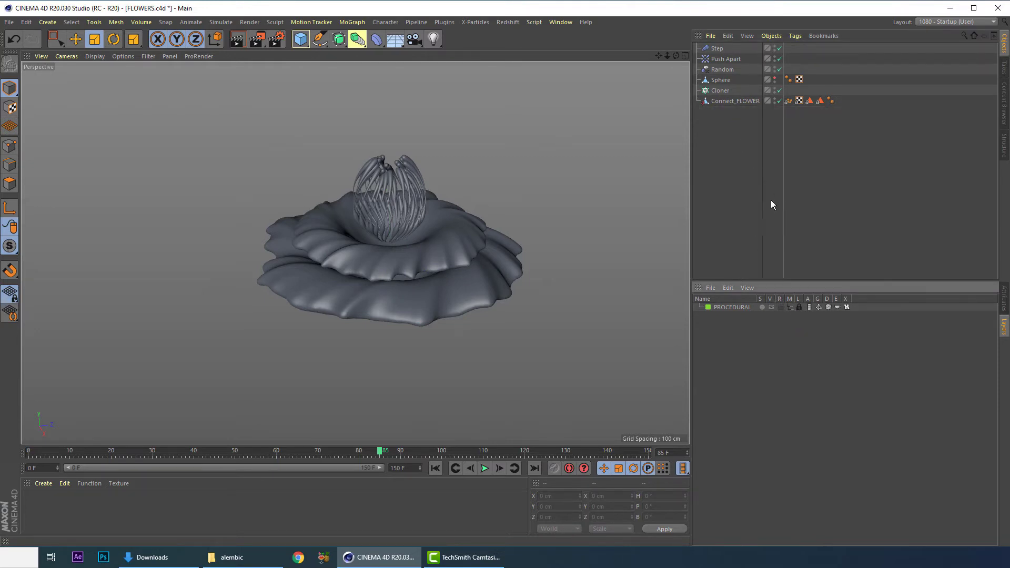
# Step: Select Connect_FLOWER and scrub the flower animation to frame 9
pyautogui.keyDown('alt'); pyautogui.moveTo(484, 258); pyautogui.dragTo(462, 225); pyautogui.keyUp('alt')
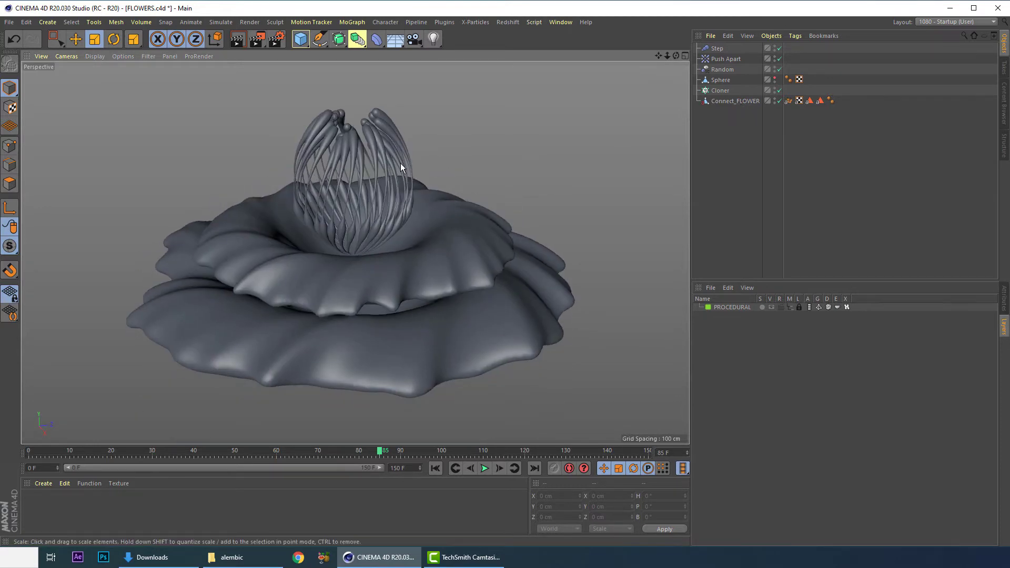
pyautogui.moveTo(400, 167)
pyautogui.keyDown('alt'); pyautogui.mouseDown()
pyautogui.moveTo(399, 154)
pyautogui.moveTo(473, 194)
pyautogui.mouseUp(); pyautogui.keyUp('alt')
pyautogui.keyDown('alt'); pyautogui.moveTo(403, 187); pyautogui.dragTo(463, 174); pyautogui.keyUp('alt')
pyautogui.click(720, 102)
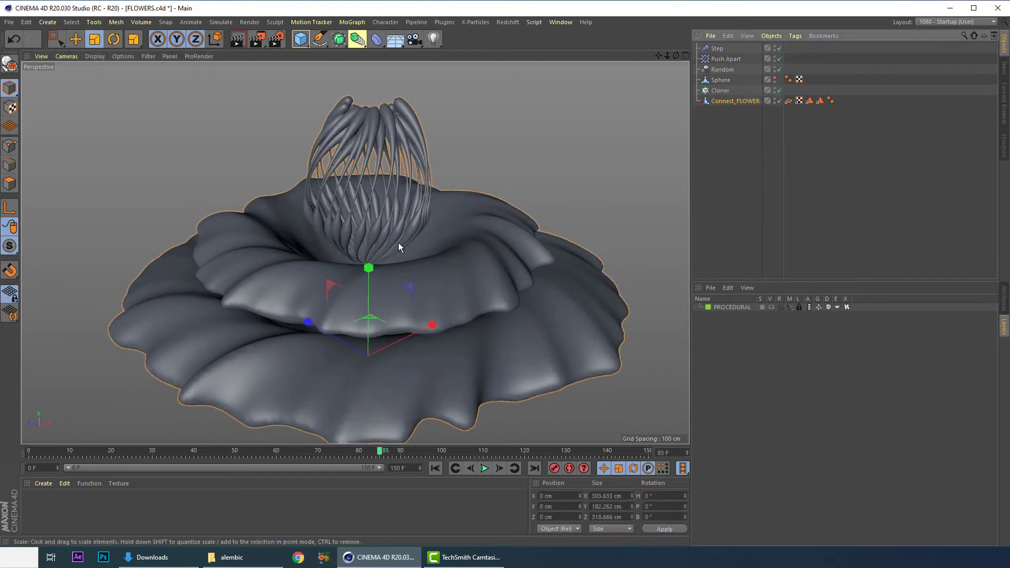
pyautogui.scroll(-5, 399, 242)
pyautogui.moveTo(43, 450); pyautogui.dragTo(136, 429)
pyautogui.moveTo(275, 427); pyautogui.dragTo(68, 425)
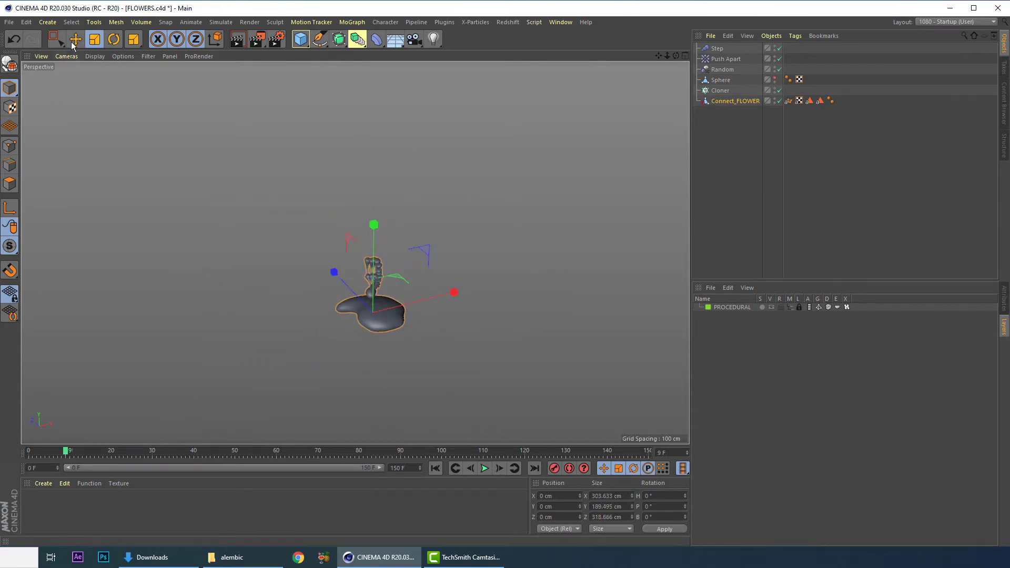
pyautogui.press('e')
# Step: Check the Cloner's Instance Mode, leaving it unchanged
pyautogui.scroll(2, 237, 227)
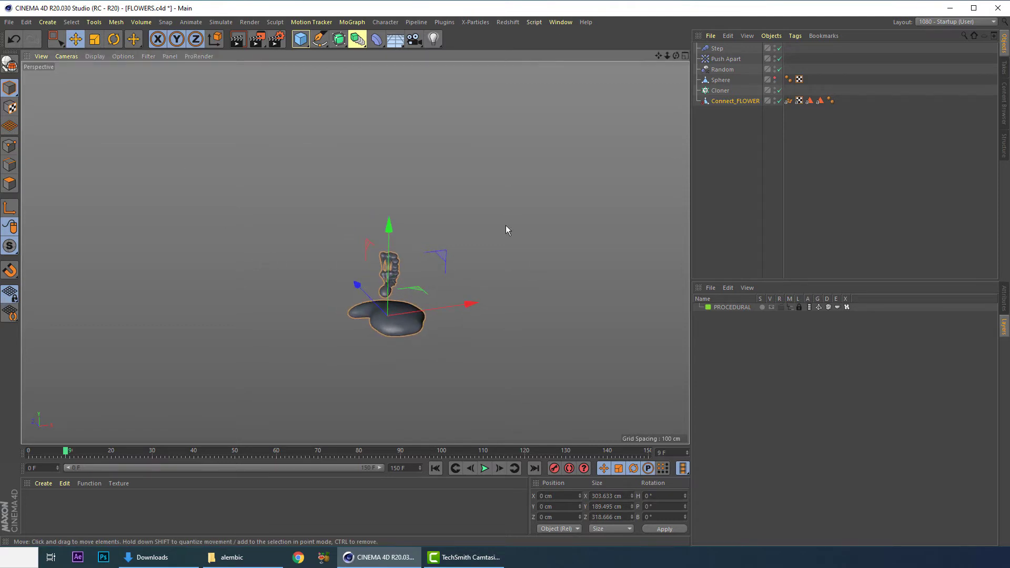
pyautogui.click(718, 50)
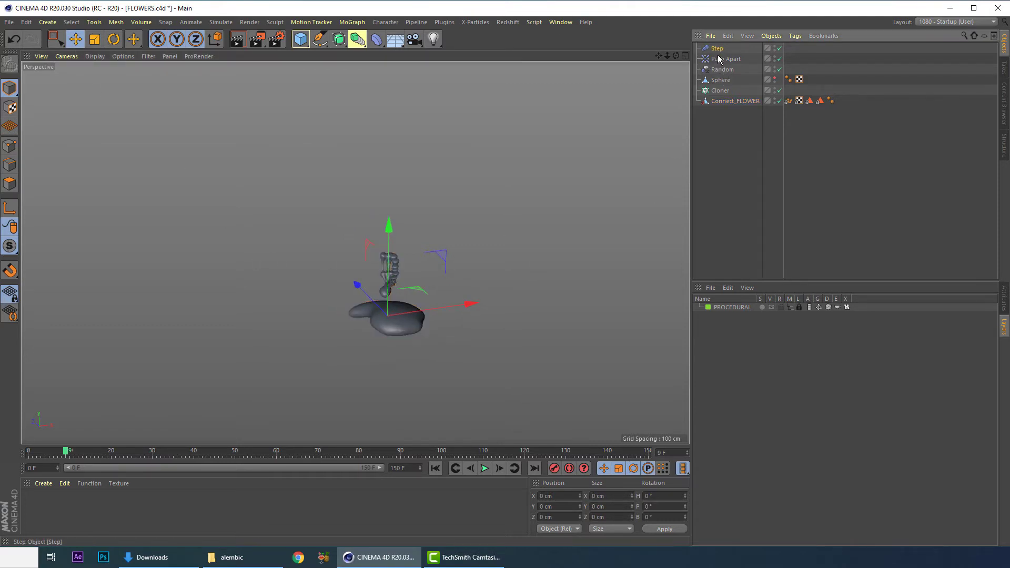
pyautogui.click(720, 90)
pyautogui.click(1005, 305)
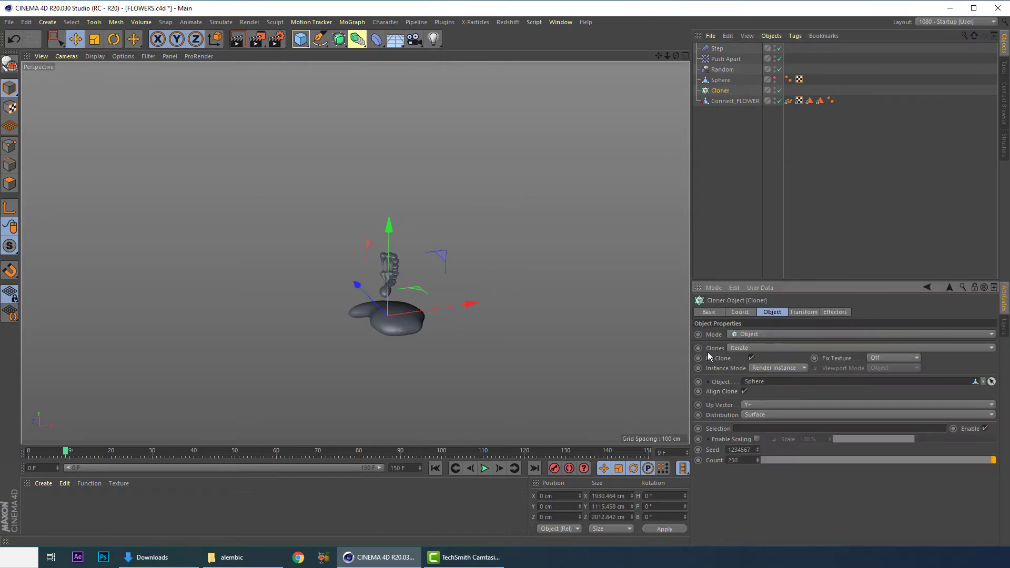
pyautogui.click(759, 369)
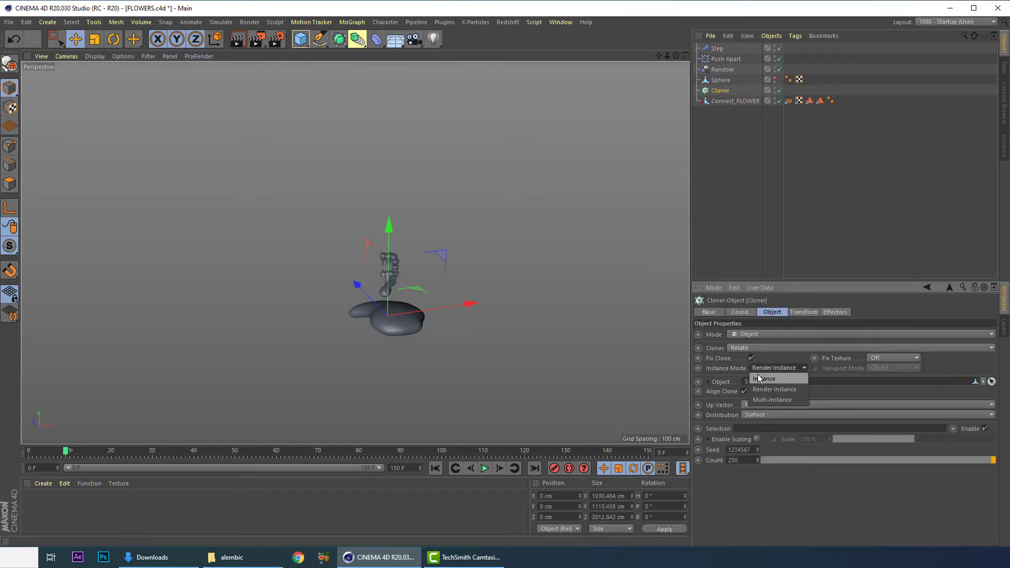
pyautogui.click(398, 335)
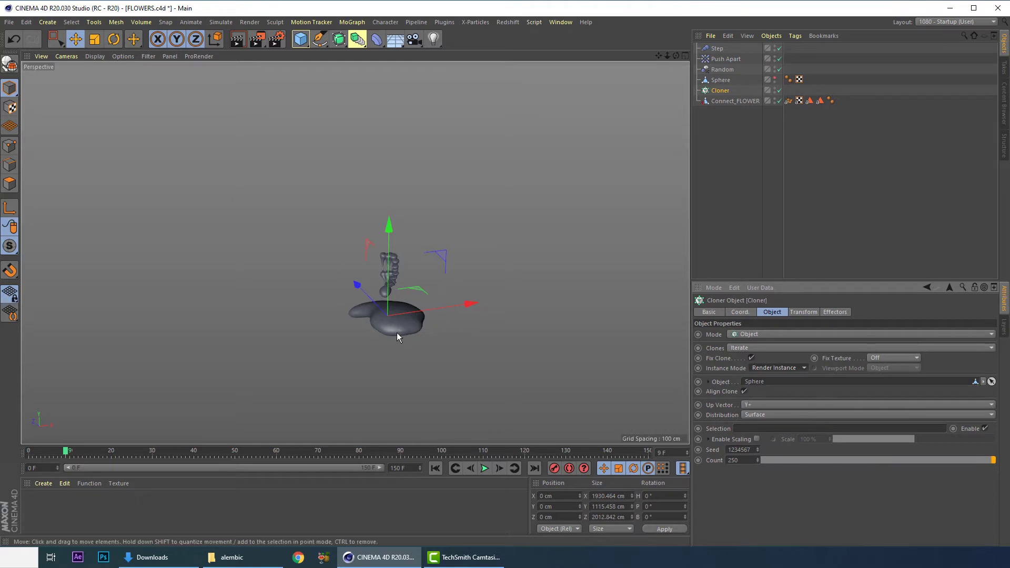
# Step: Set the viewport to Gouraud Shading (Lines) and select Connect_FLOWER
pyautogui.rightClick(408, 325)
pyautogui.click(432, 363)
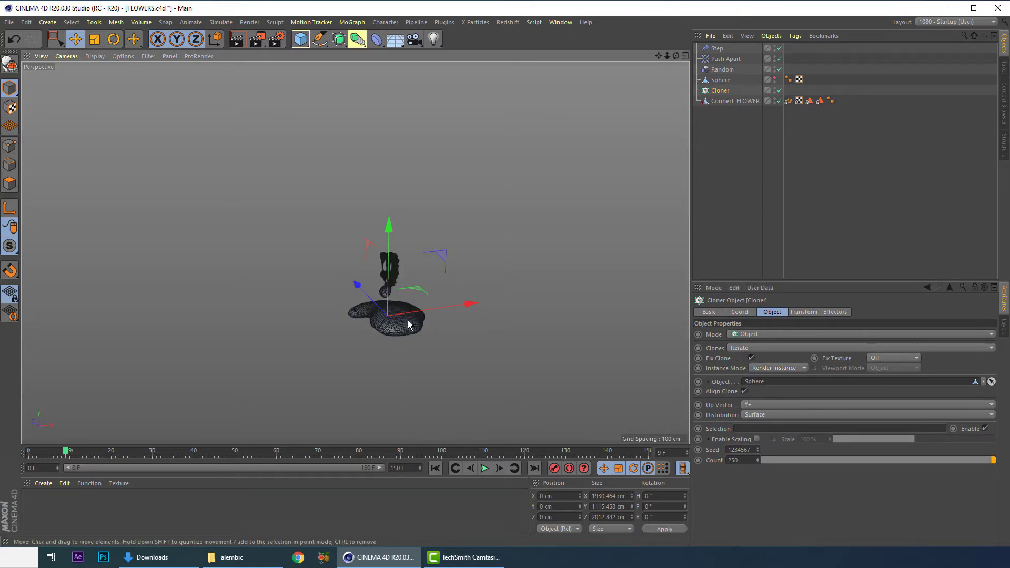
pyautogui.scroll(2, 384, 287)
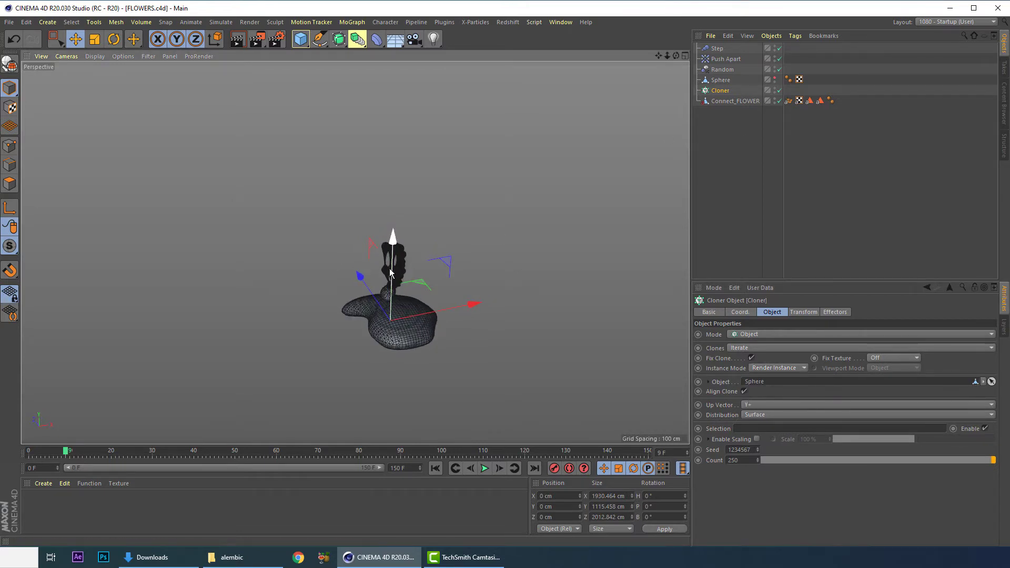
pyautogui.click(729, 101)
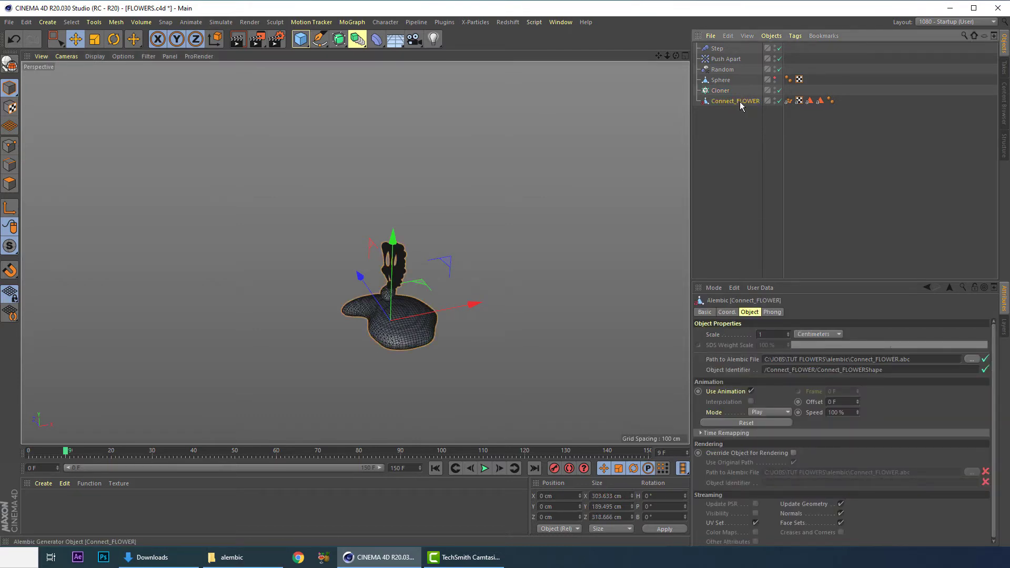
# Step: Duplicate Connect_FLOWER five times with animation offsets of 10, 20, 30, 40 and 50 F
pyautogui.keyDown('ctrl'); pyautogui.moveTo(737, 113); pyautogui.dragTo(737, 114); pyautogui.keyUp('ctrl')
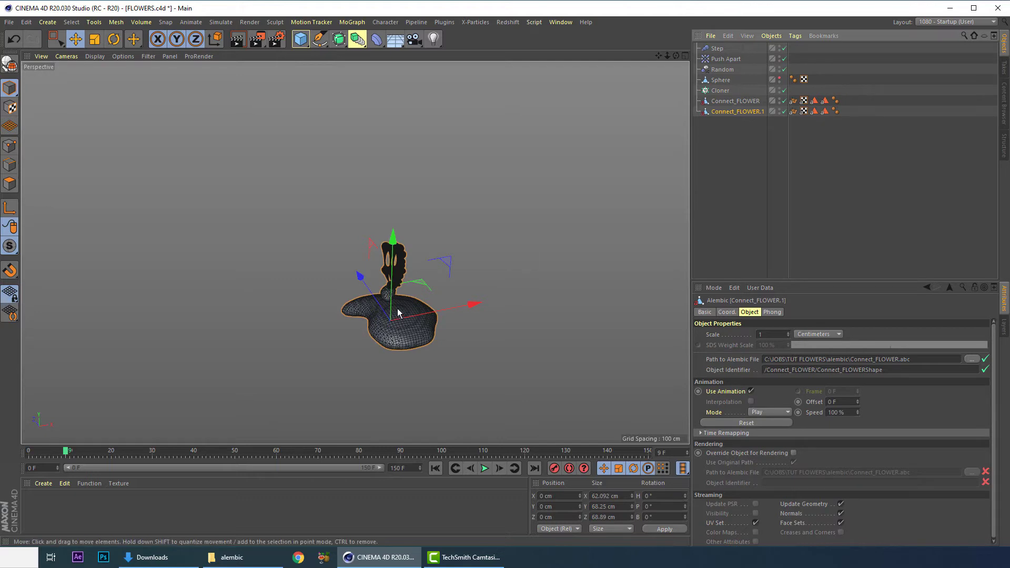
pyautogui.click(847, 401)
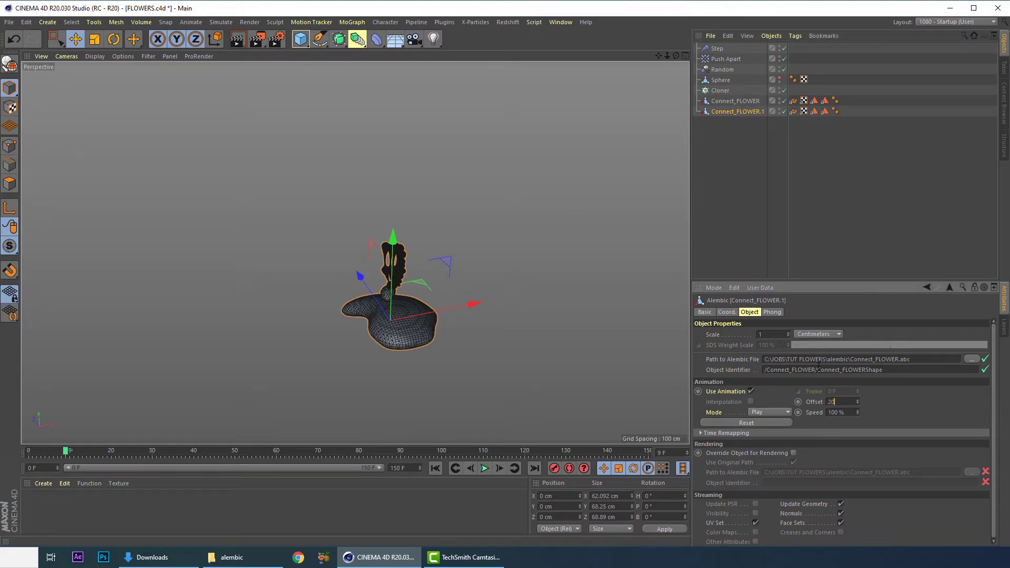
pyautogui.press('Return')
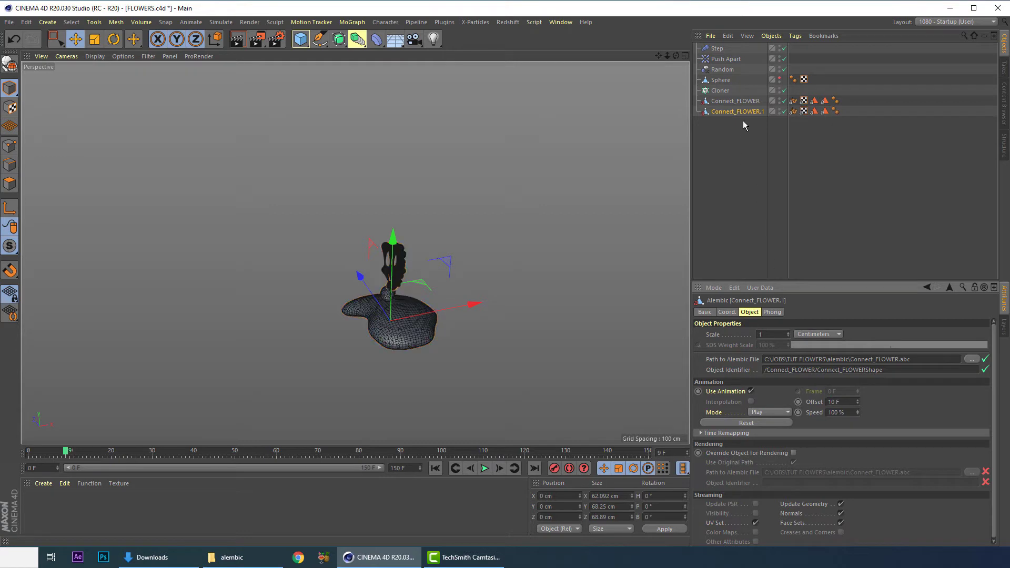
pyautogui.keyDown('ctrl'); pyautogui.moveTo(737, 111); pyautogui.dragTo(744, 134); pyautogui.keyUp('ctrl')
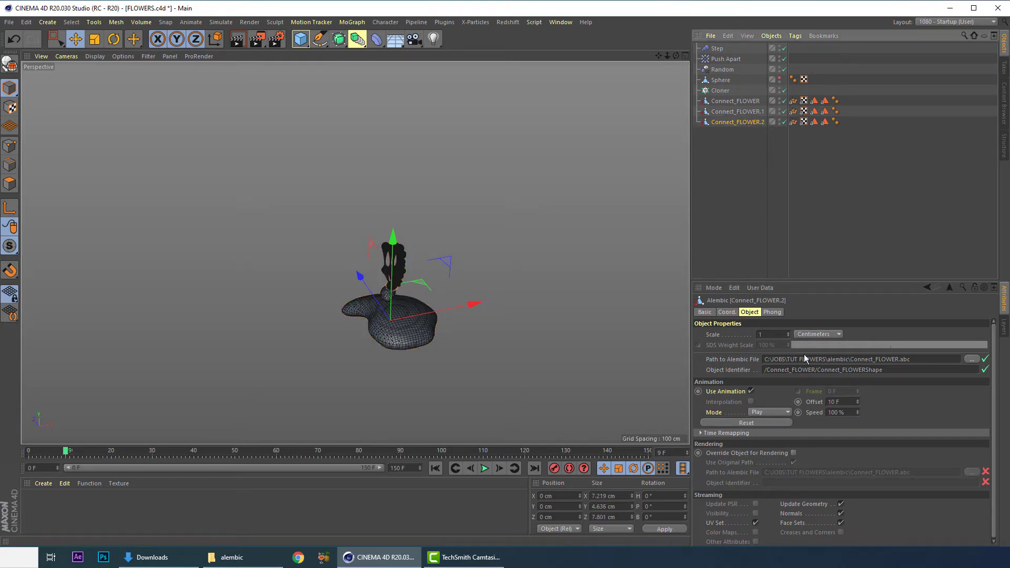
pyautogui.click(846, 403)
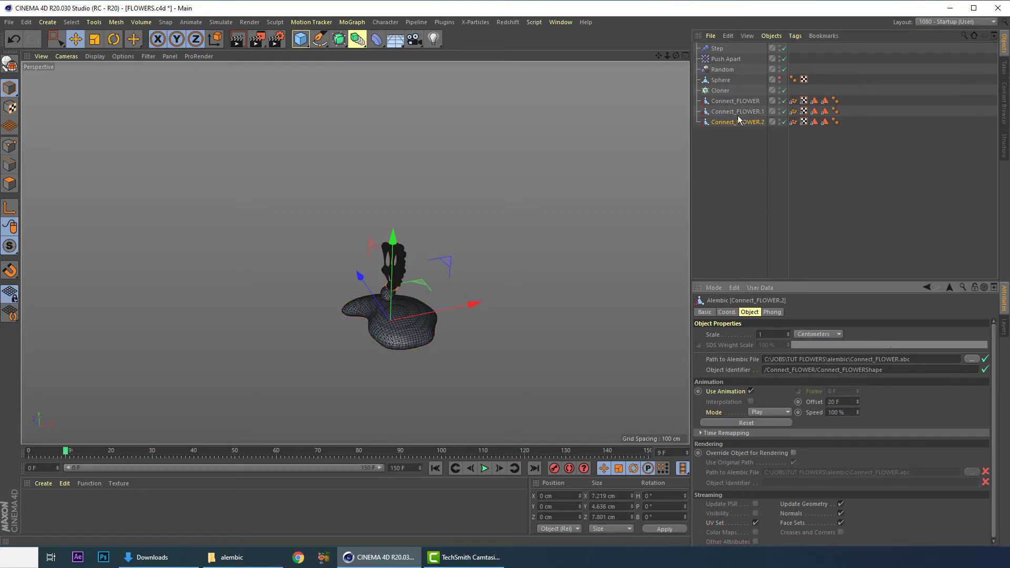
pyautogui.keyDown('ctrl'); pyautogui.moveTo(743, 122); pyautogui.dragTo(749, 152); pyautogui.keyUp('ctrl')
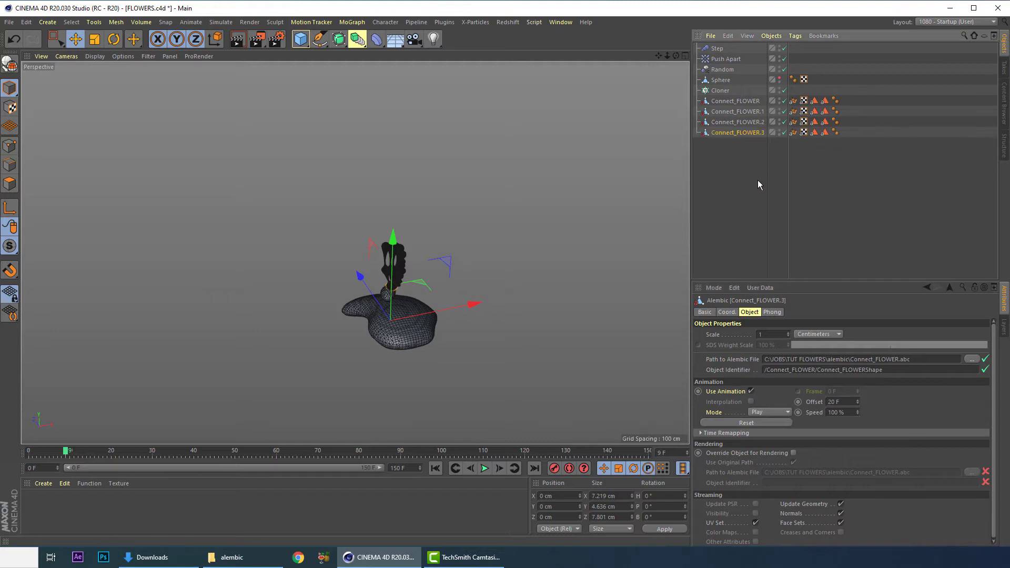
pyautogui.click(832, 402)
pyautogui.click(715, 135)
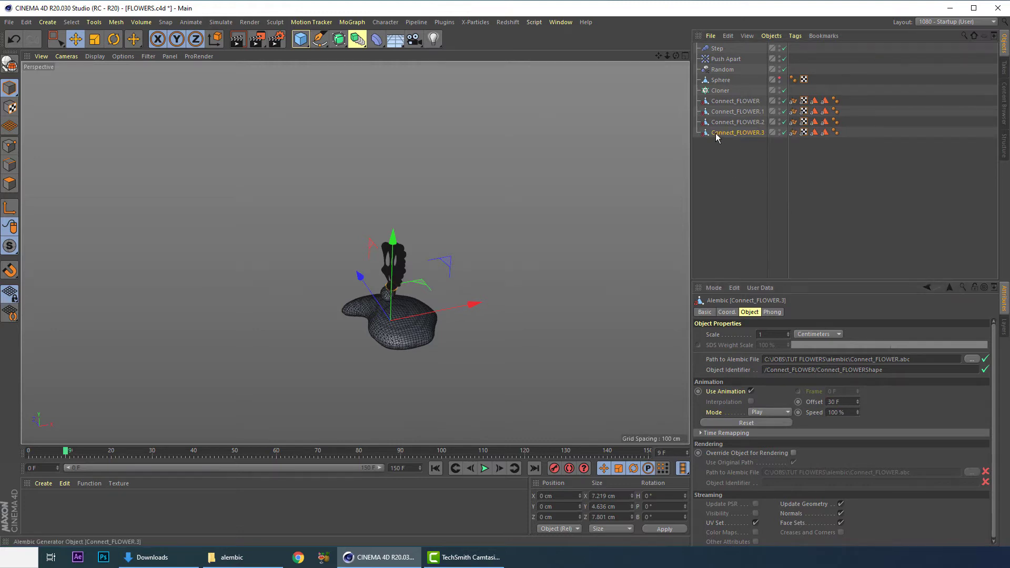
pyautogui.keyDown('ctrl'); pyautogui.moveTo(724, 135); pyautogui.dragTo(733, 156); pyautogui.keyUp('ctrl')
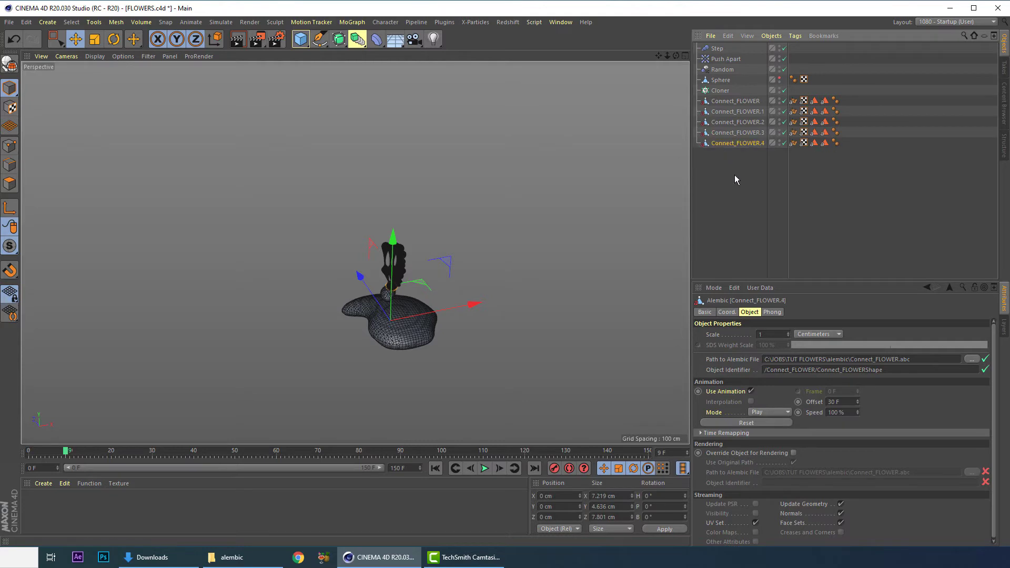
pyautogui.click(834, 402)
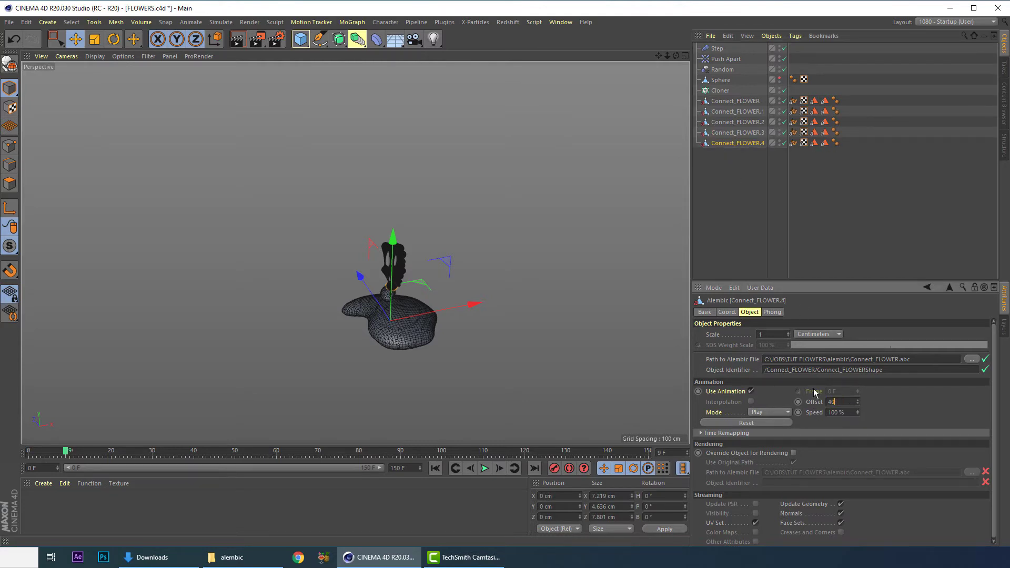
pyautogui.keyDown('ctrl'); pyautogui.moveTo(724, 144); pyautogui.dragTo(732, 155); pyautogui.keyUp('ctrl')
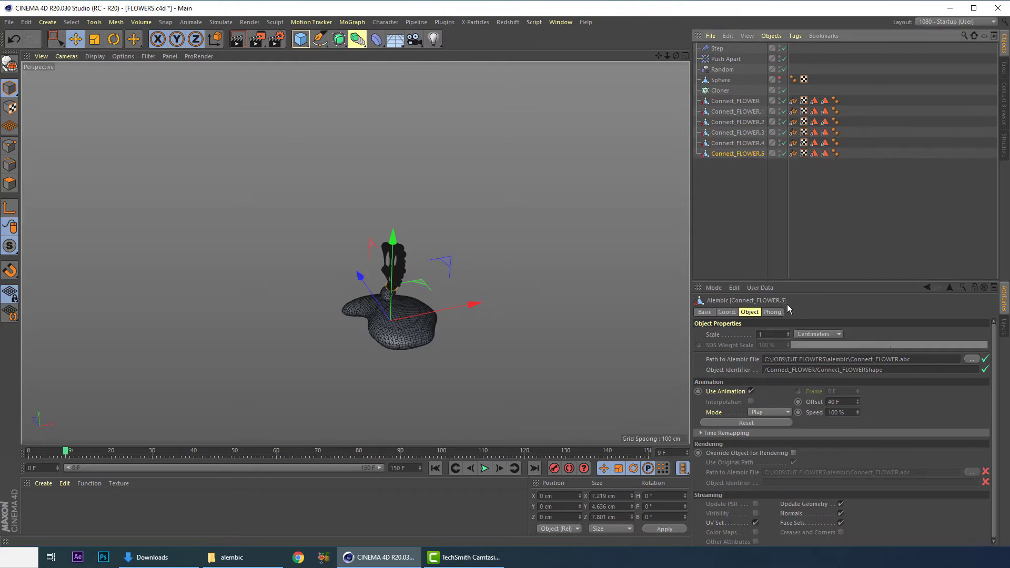
pyautogui.click(834, 402)
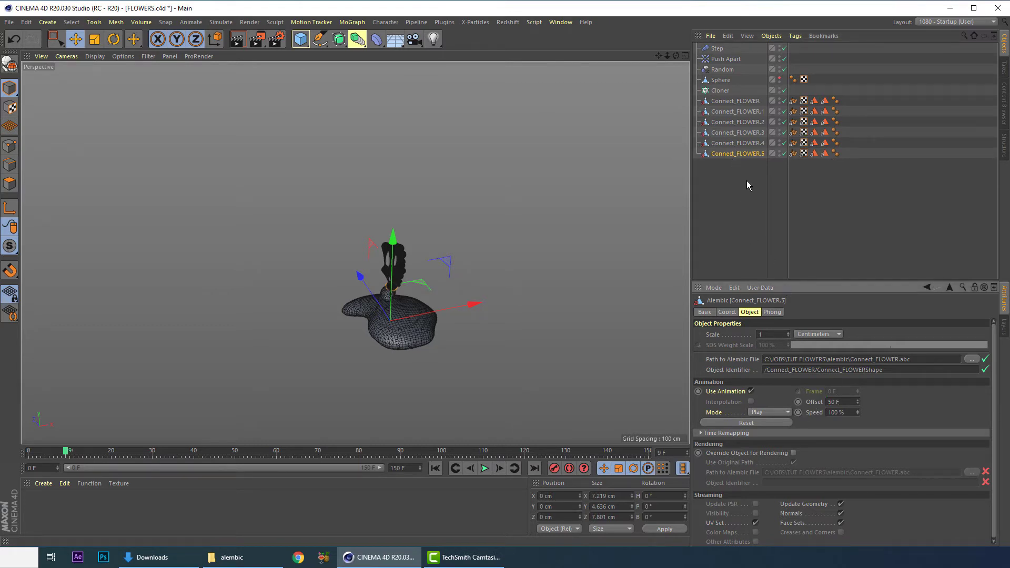
# Step: Add a Connect_FLOWER.6 copy with a 60 F offset, then select all seven flowers
pyautogui.keyDown('ctrl'); pyautogui.moveTo(737, 154); pyautogui.dragTo(742, 169); pyautogui.keyUp('ctrl')
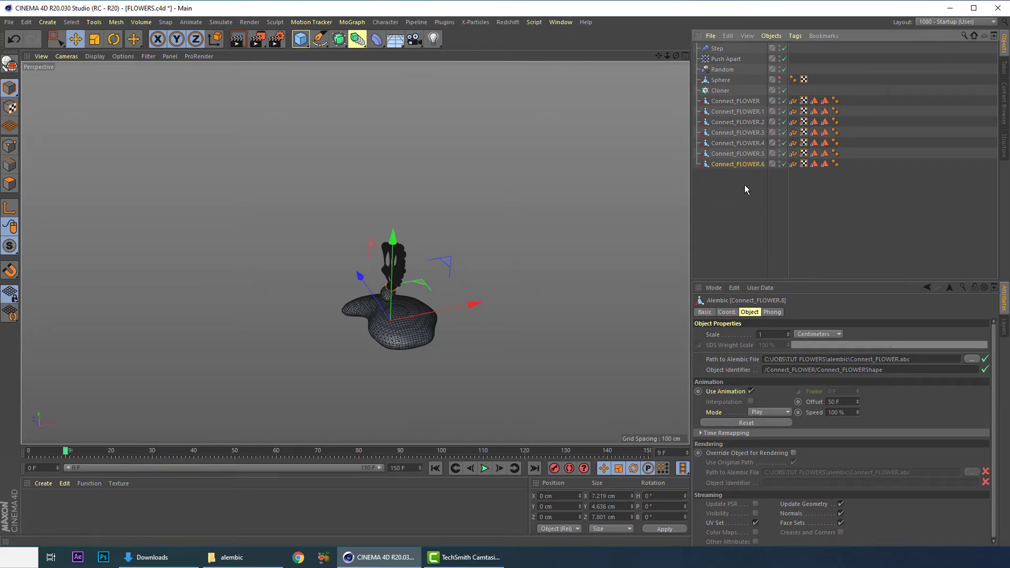
pyautogui.click(841, 402)
pyautogui.write('60')
pyautogui.press('Return')
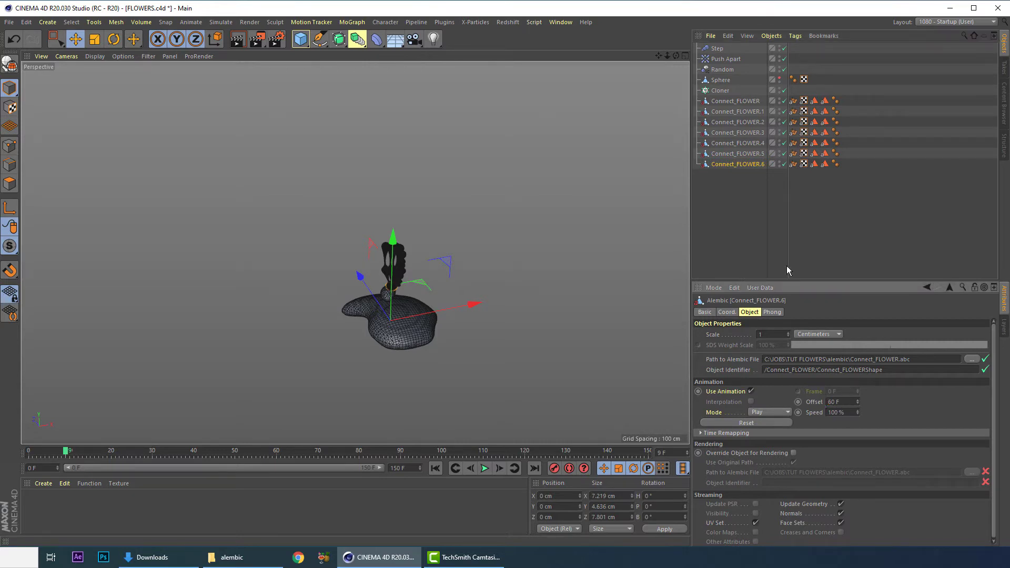
pyautogui.click(715, 101)
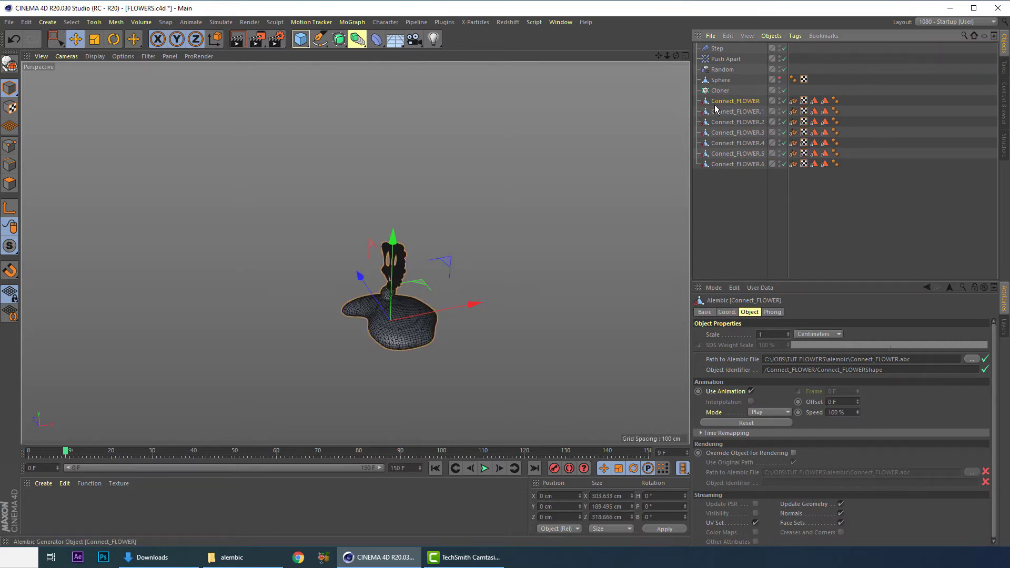
pyautogui.keyDown('shift'); pyautogui.click(730, 165); pyautogui.keyUp('shift')
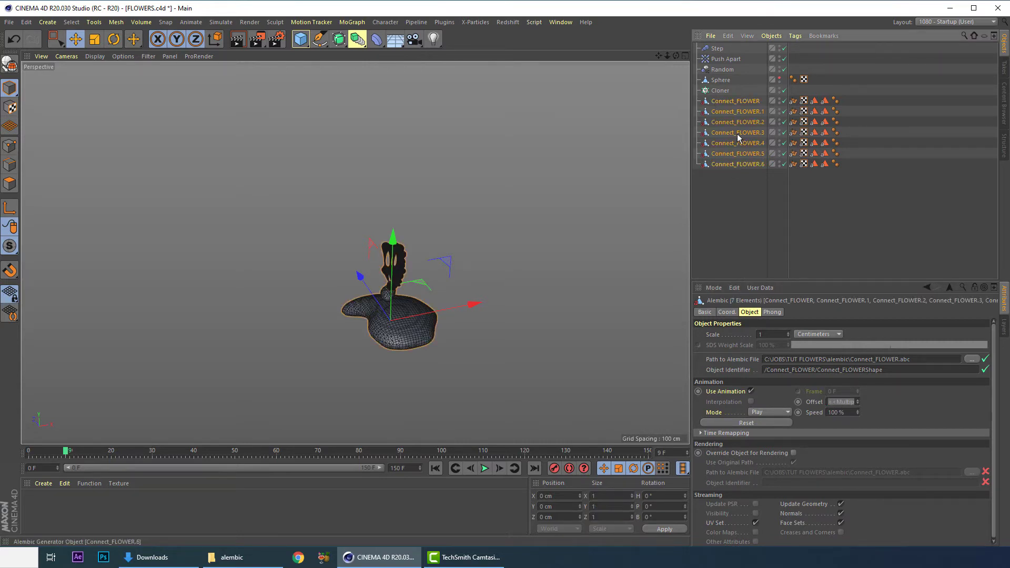
# Step: Parent the seven Connect_FLOWER objects to the Cloner and play back the dense dome of blooms
pyautogui.moveTo(729, 93); pyautogui.dragTo(728, 94)
pyautogui.click(721, 91)
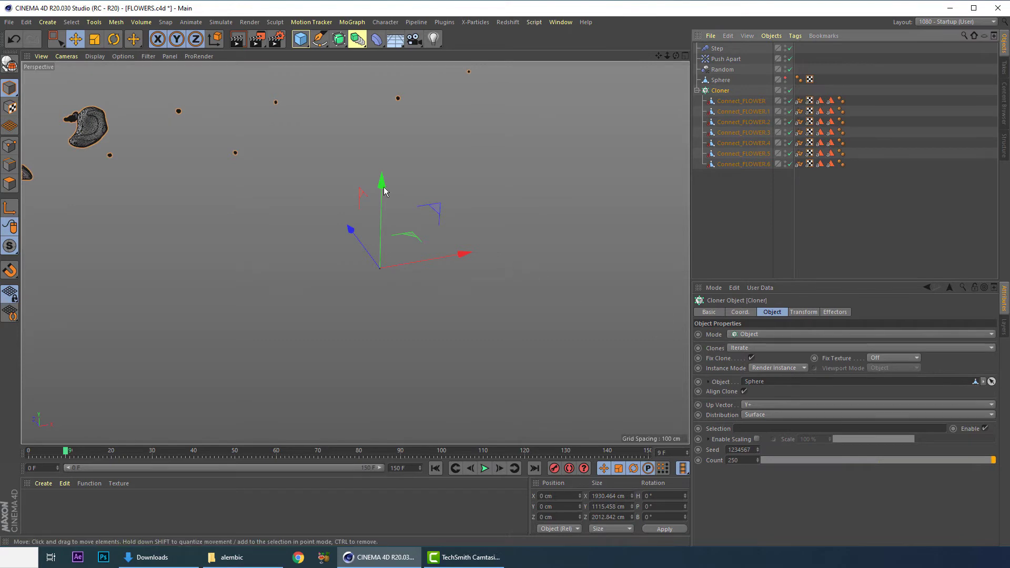
pyautogui.middleClick(310, 221)
pyautogui.middleClick(305, 222)
pyautogui.middleClick(311, 273)
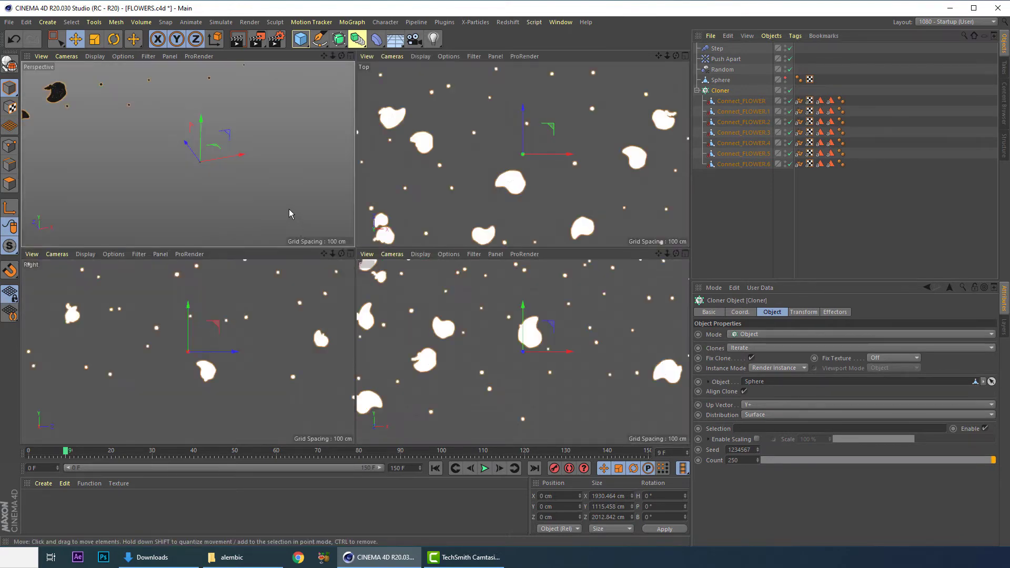
pyautogui.scroll(-5, 254, 204)
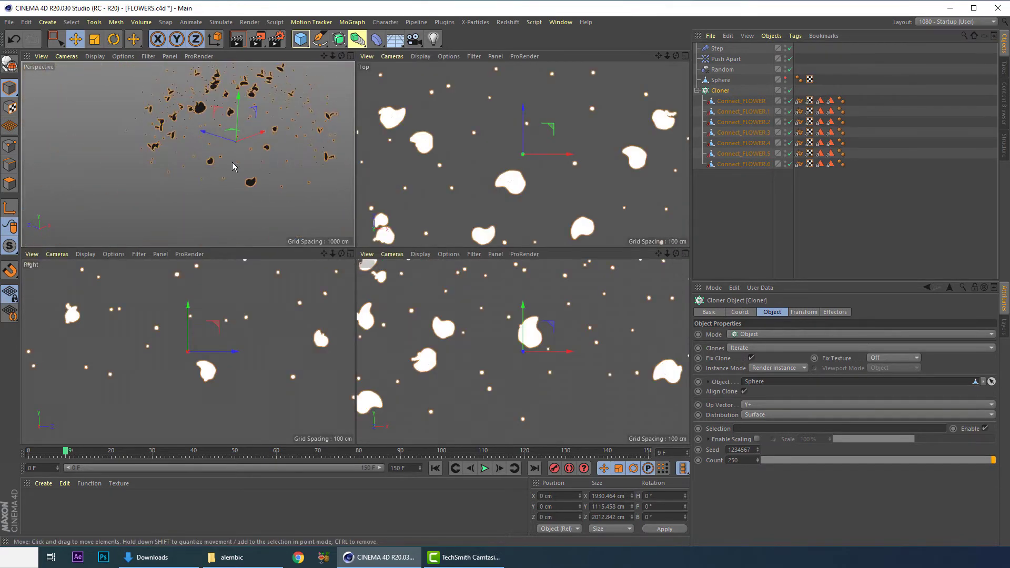
pyautogui.middleClick(232, 162)
pyautogui.keyDown('alt'); pyautogui.moveTo(258, 175); pyautogui.dragTo(293, 241); pyautogui.keyUp('alt')
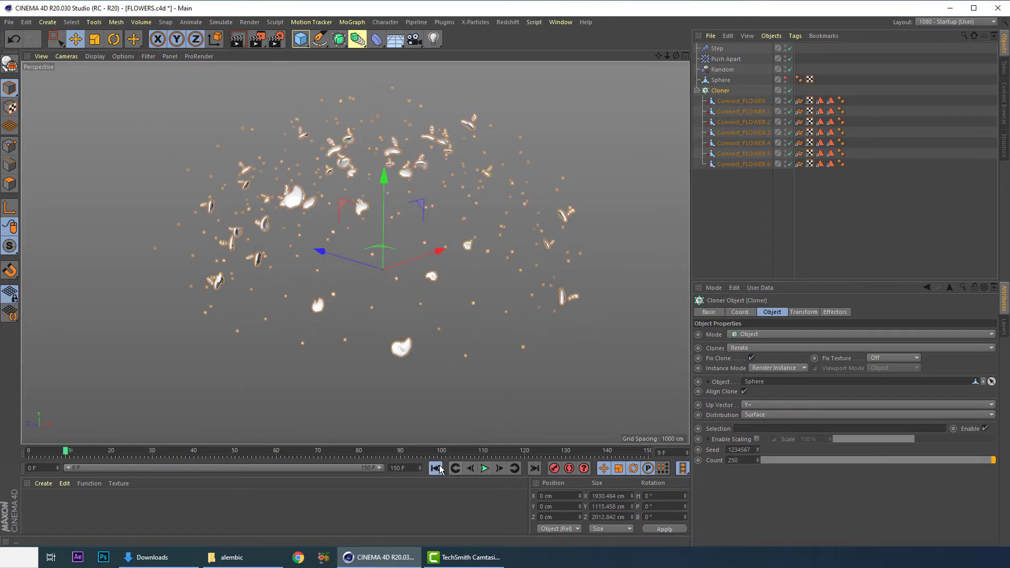
pyautogui.click(484, 469)
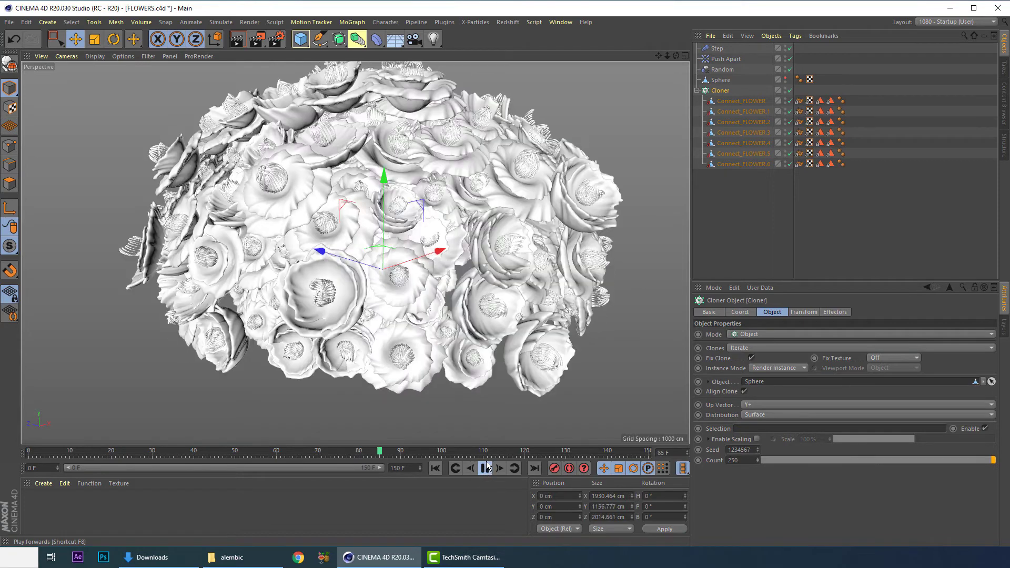
pyautogui.press('F8')
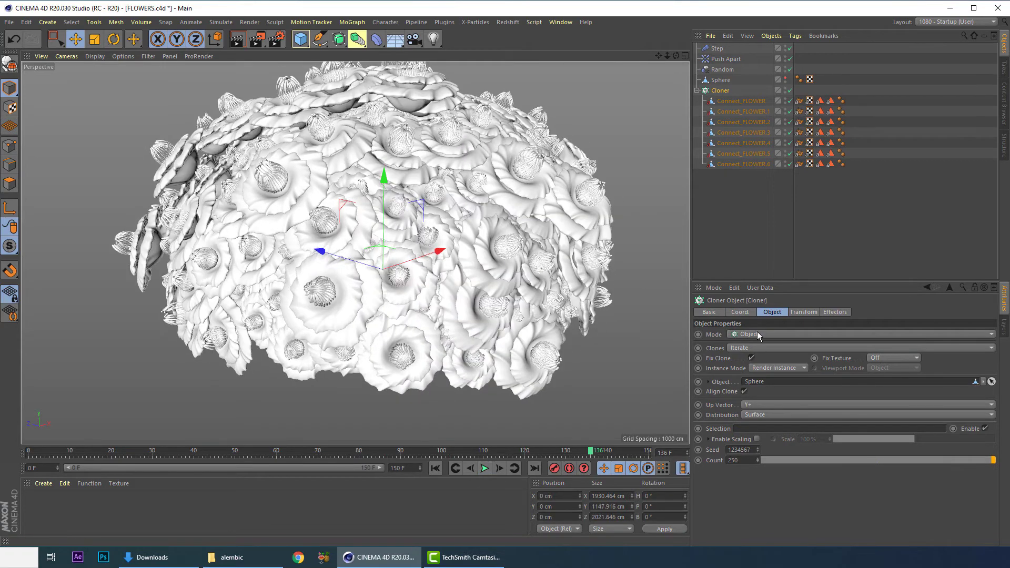
# Step: Switch the Cloner to Multi-Instance mode and play the animation to check it
pyautogui.click(769, 371)
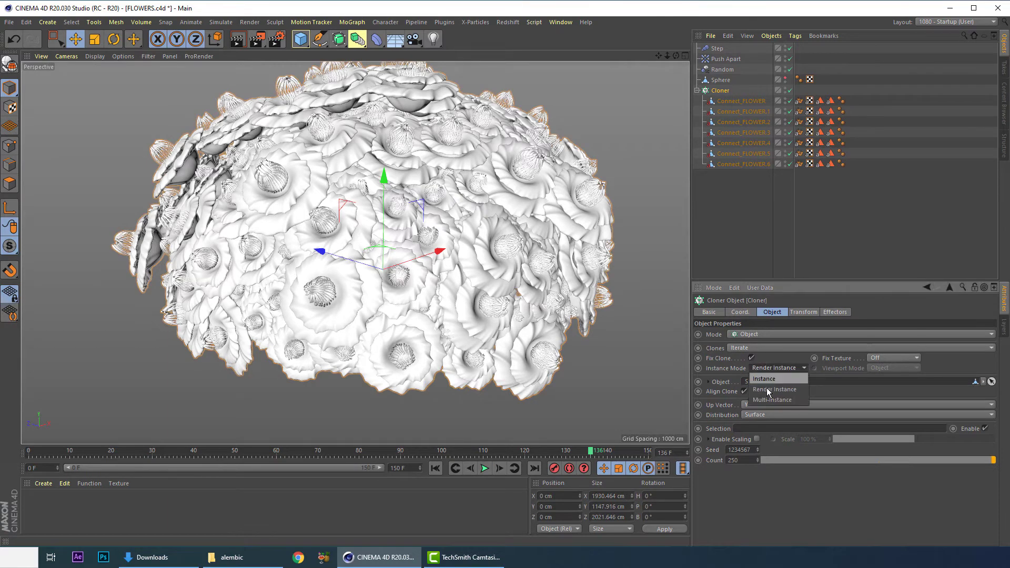
pyautogui.click(767, 400)
pyautogui.click(485, 468)
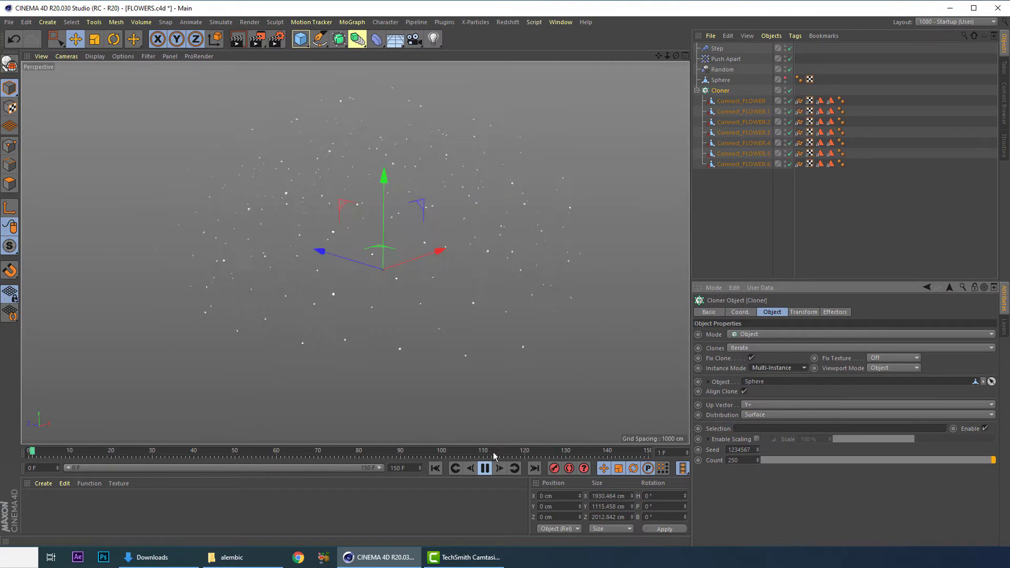
pyautogui.press('F8')
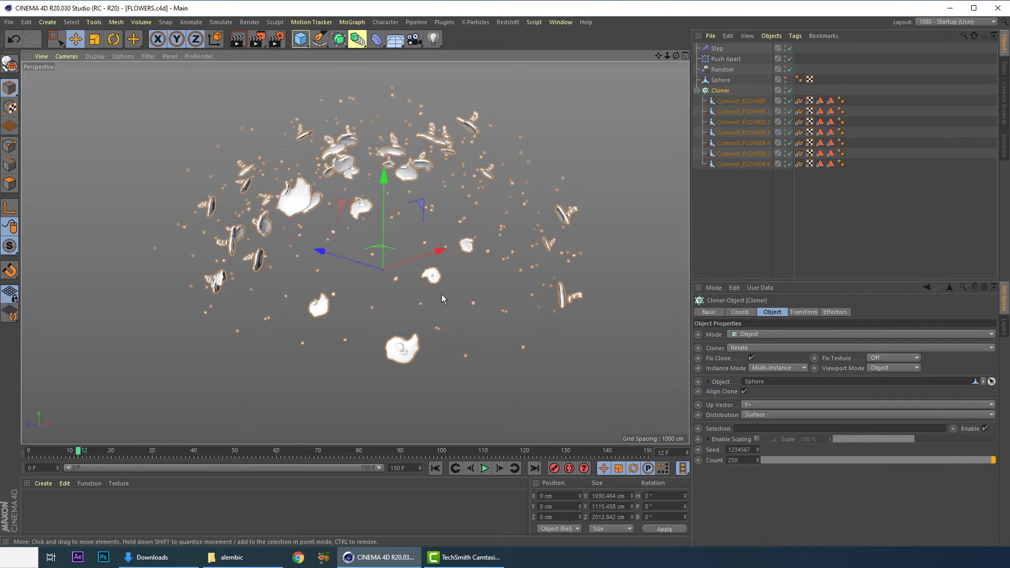
# Step: Deselect the Cloner and save FLOWERS.c4d
pyautogui.keyDown('alt'); pyautogui.moveTo(440, 294); pyautogui.dragTo(415, 314, button='middle'); pyautogui.keyUp('alt')
pyautogui.click(323, 387)
pyautogui.keyDown('alt'); pyautogui.moveTo(346, 387); pyautogui.dragTo(326, 361, button='middle'); pyautogui.keyUp('alt')
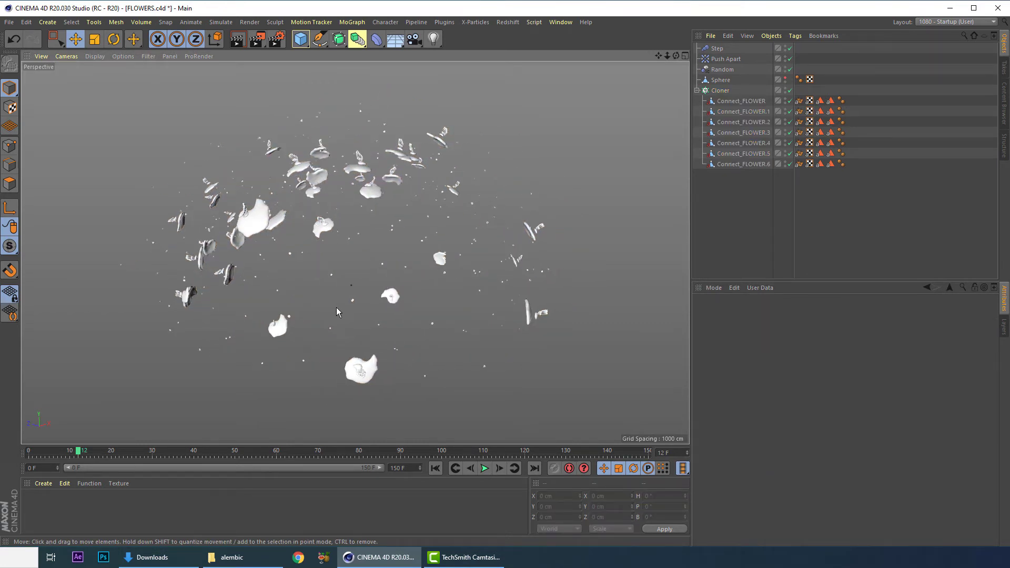
pyautogui.scroll(3, 334, 298)
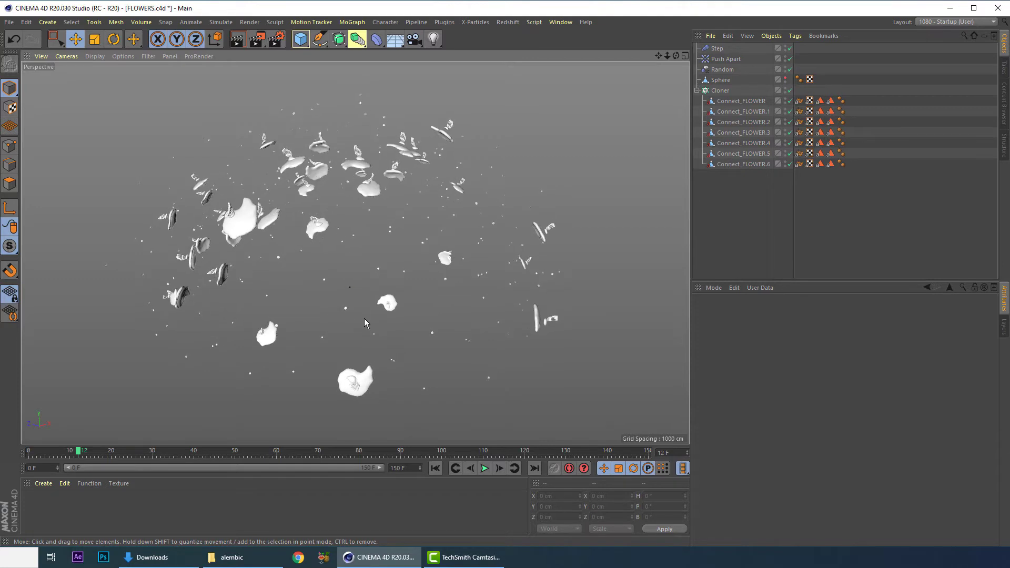
pyautogui.hotkey('ctrl', 's')
# Step: Make a Hardware OpenGL preview of all frames at image size 1200 instead of 320
pyautogui.hotkey('alt', 'b')
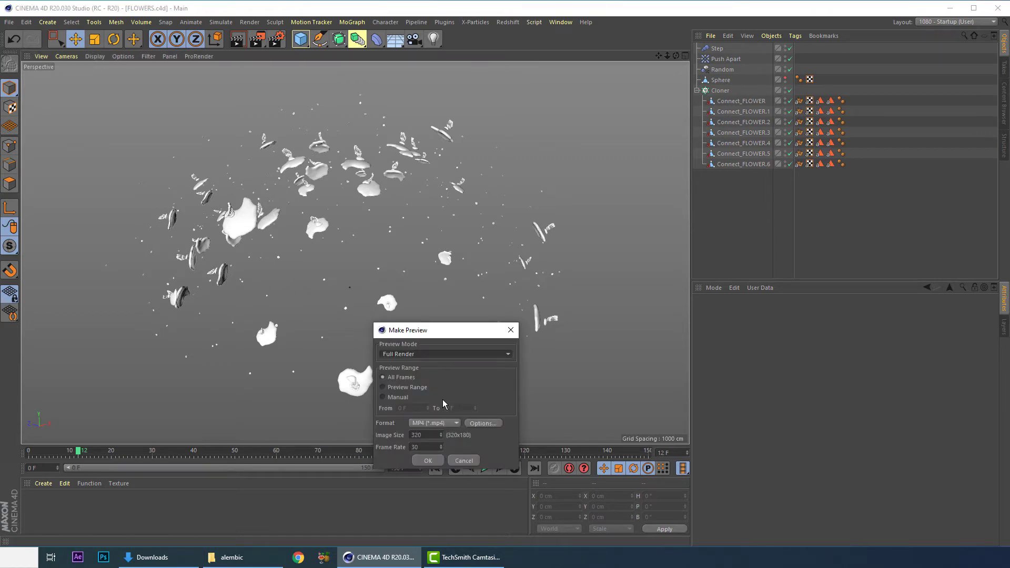
pyautogui.click(411, 354)
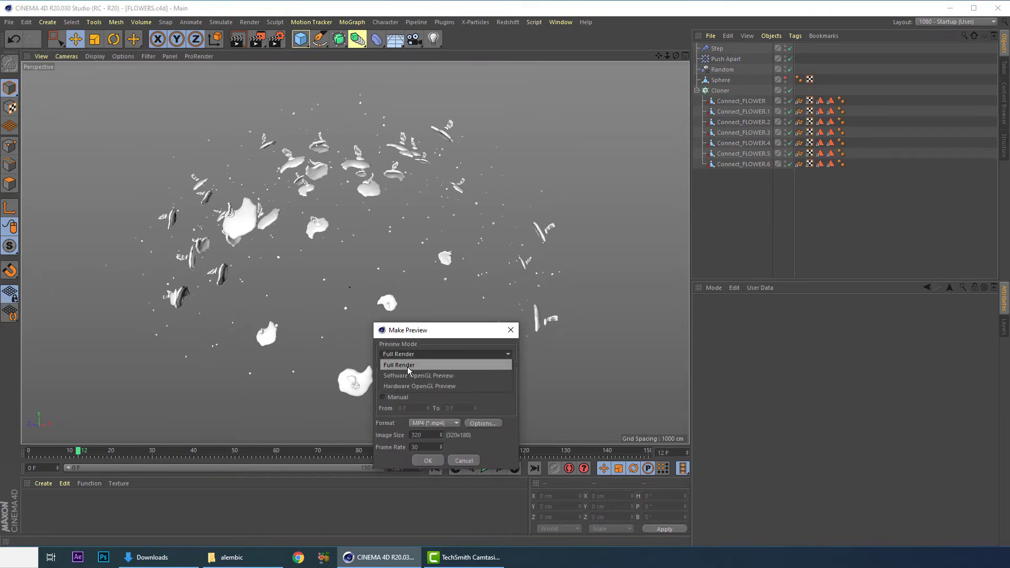
pyautogui.click(406, 391)
pyautogui.moveTo(424, 331); pyautogui.dragTo(415, 281)
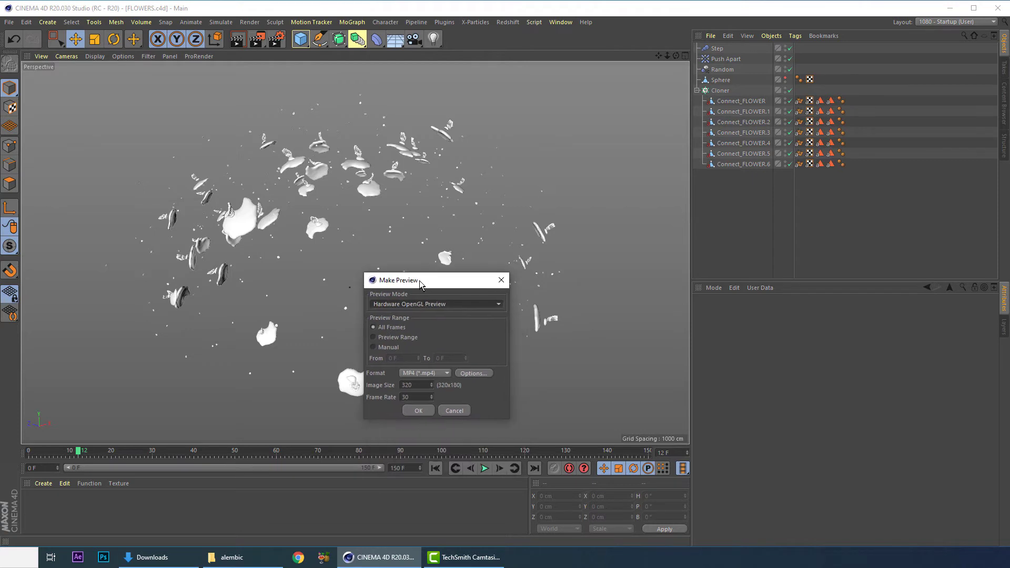
pyautogui.moveTo(414, 384); pyautogui.dragTo(393, 386)
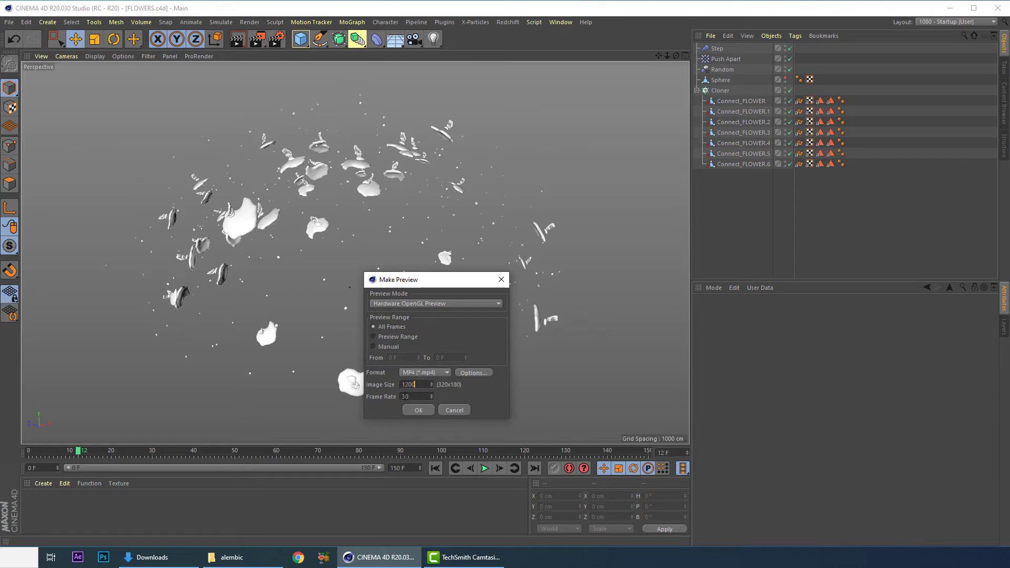
pyautogui.moveTo(399, 283); pyautogui.dragTo(390, 264)
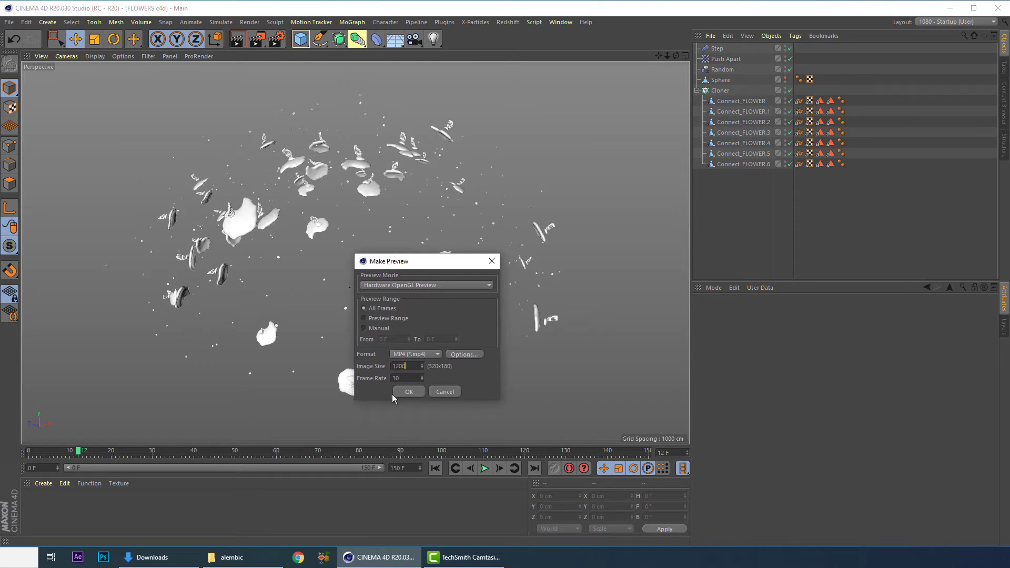
pyautogui.click(409, 392)
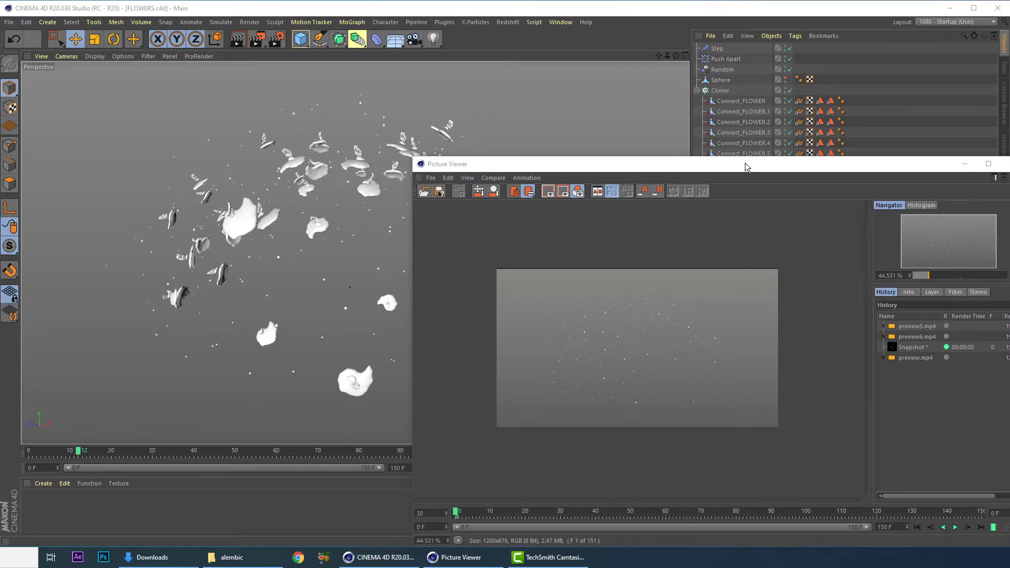
pyautogui.moveTo(746, 166); pyautogui.dragTo(472, 117)
pyautogui.scroll(3, 466, 295)
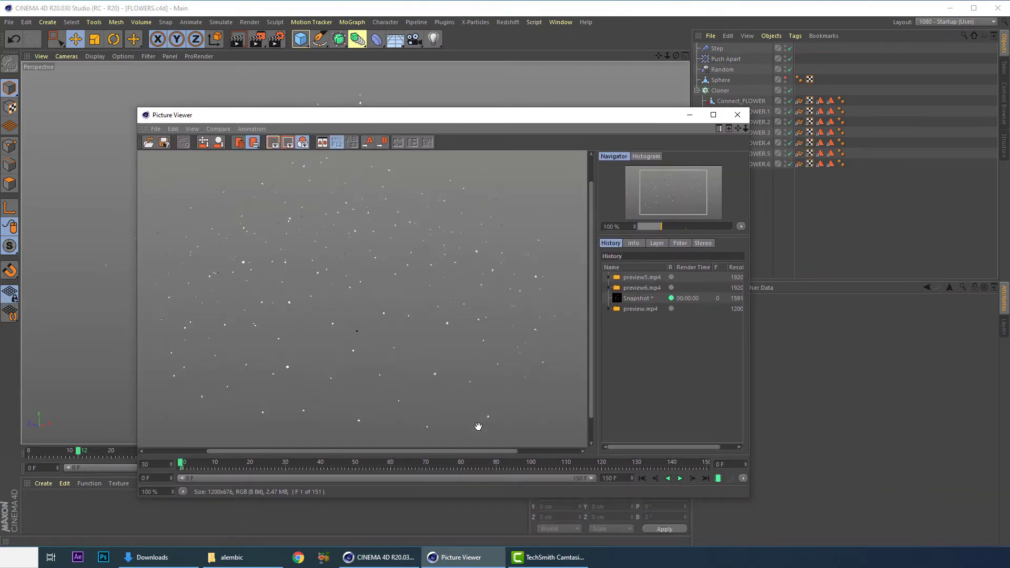
pyautogui.click(471, 92)
pyautogui.click(415, 225)
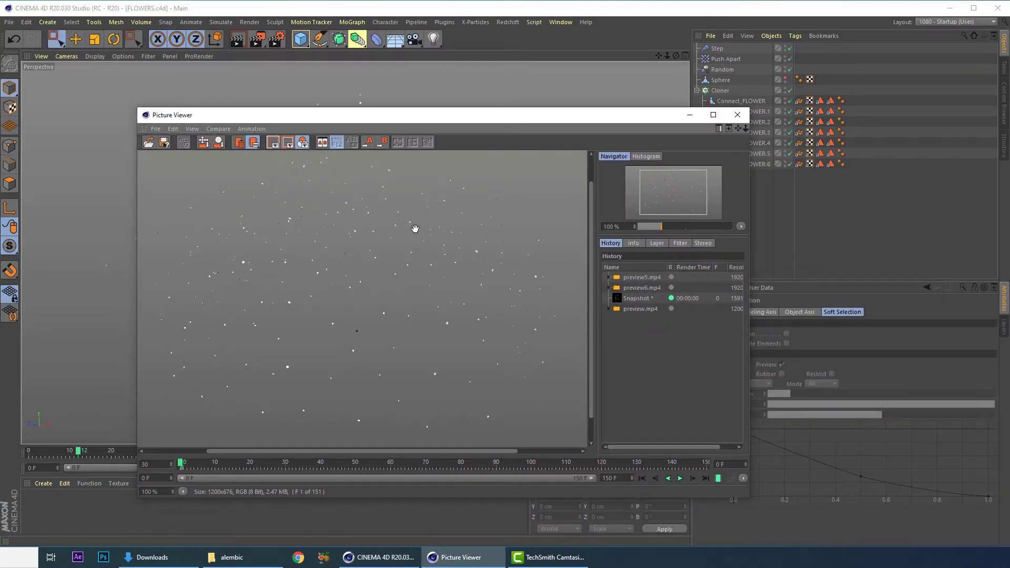
pyautogui.press('F8')
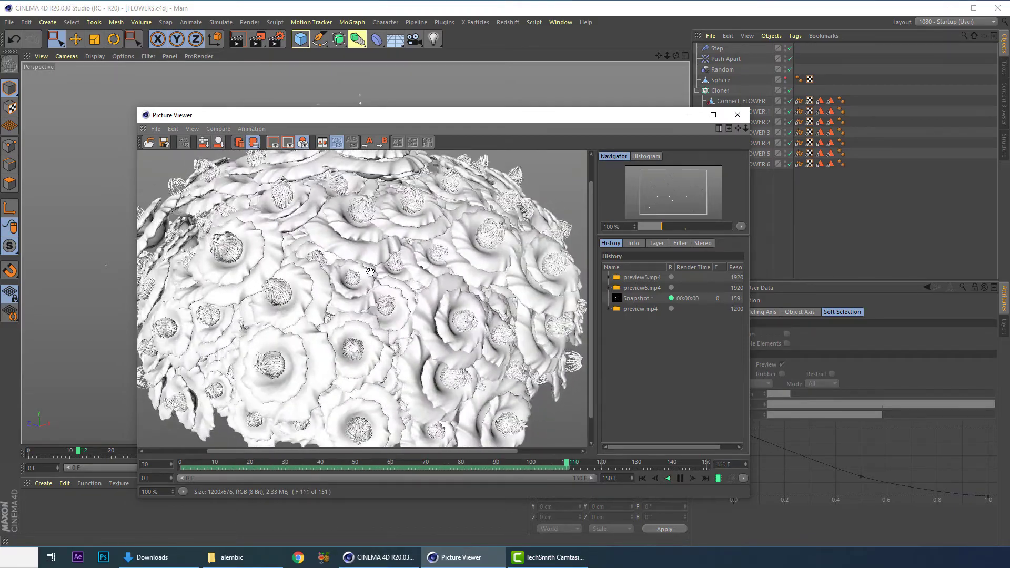
pyautogui.moveTo(394, 121); pyautogui.dragTo(393, 58)
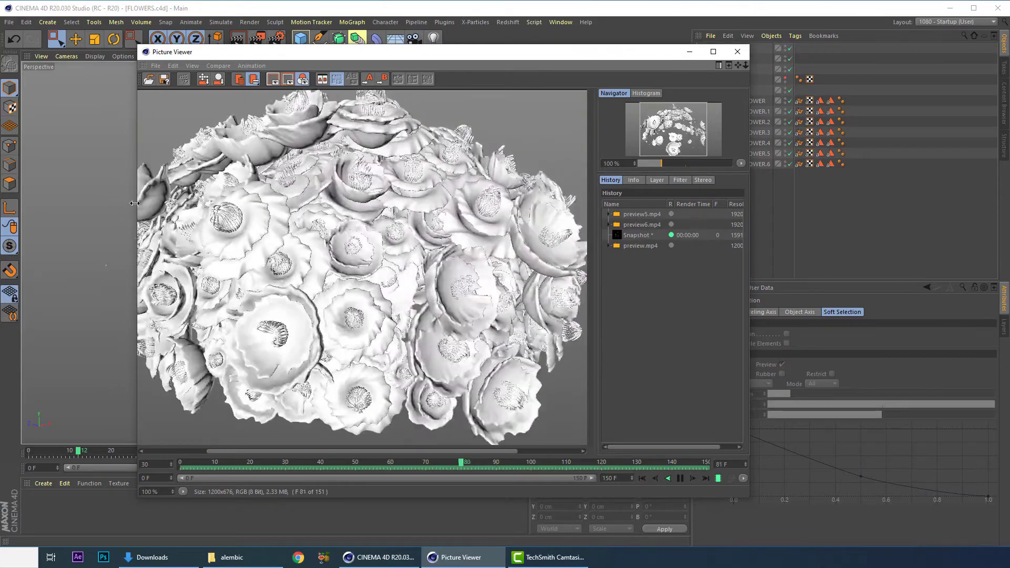
pyautogui.moveTo(138, 206); pyautogui.dragTo(36, 210)
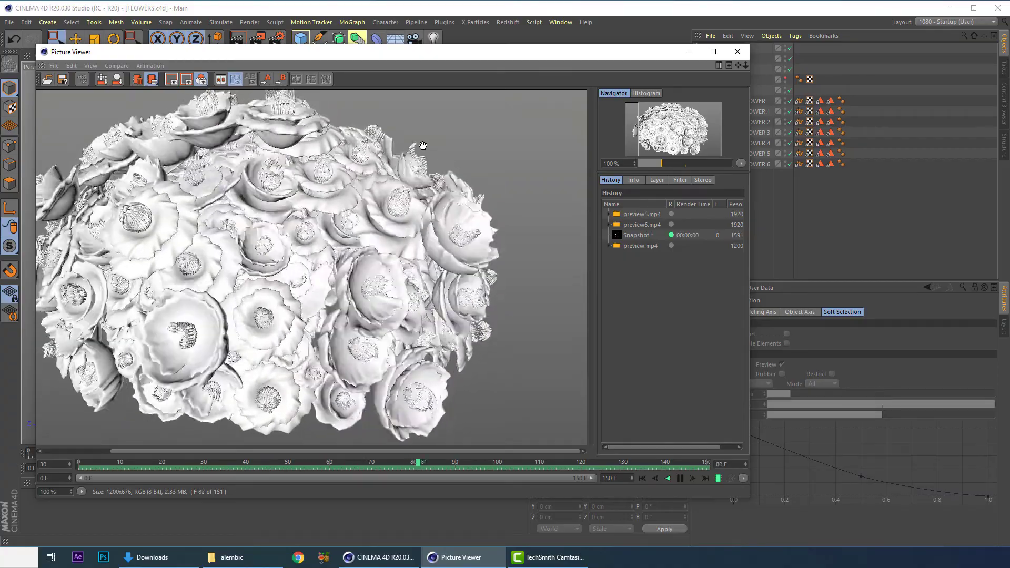
pyautogui.moveTo(369, 52); pyautogui.dragTo(431, 51)
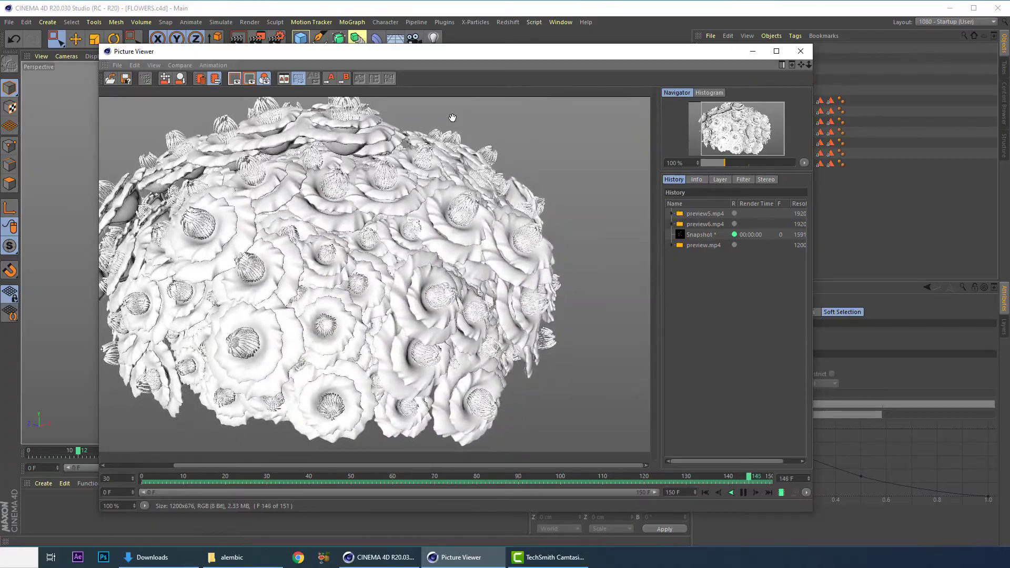
pyautogui.click(799, 52)
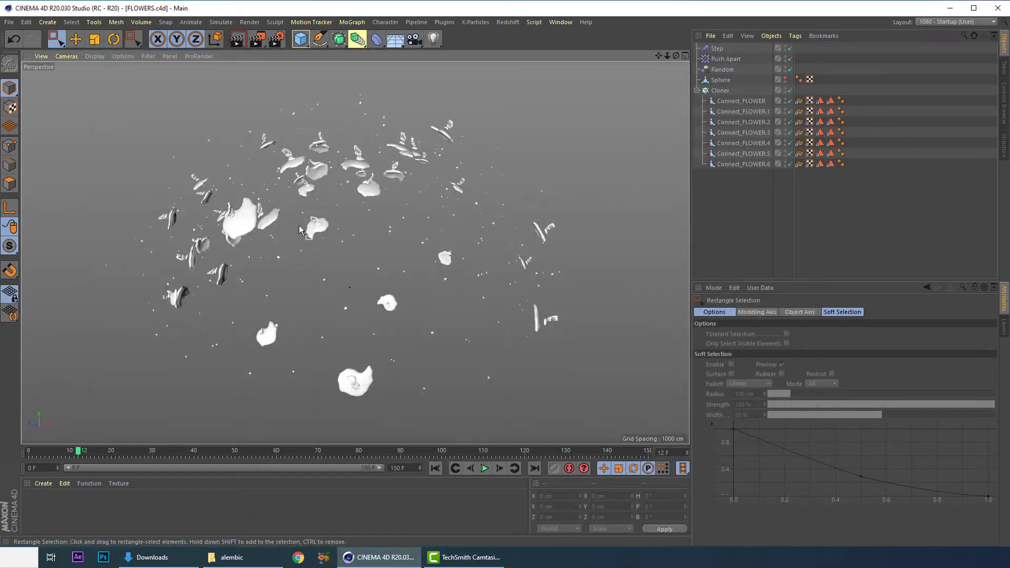
# Step: Pan the view, switch to Move, scrub to frame 85, and open the viewport Display menu
pyautogui.keyDown('alt'); pyautogui.moveTo(305, 221); pyautogui.dragTo(283, 254, button='middle'); pyautogui.keyUp('alt')
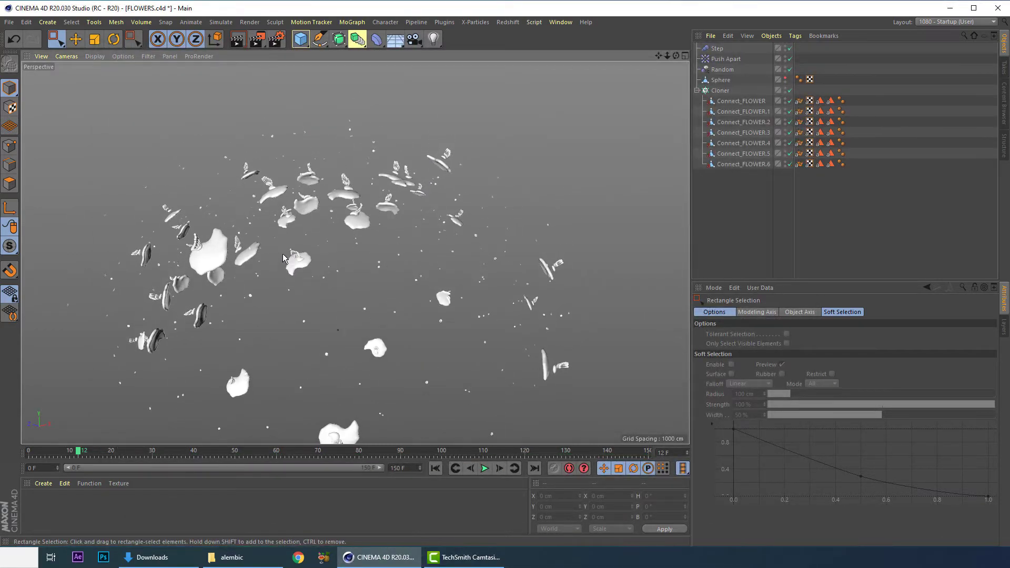
pyautogui.press('e')
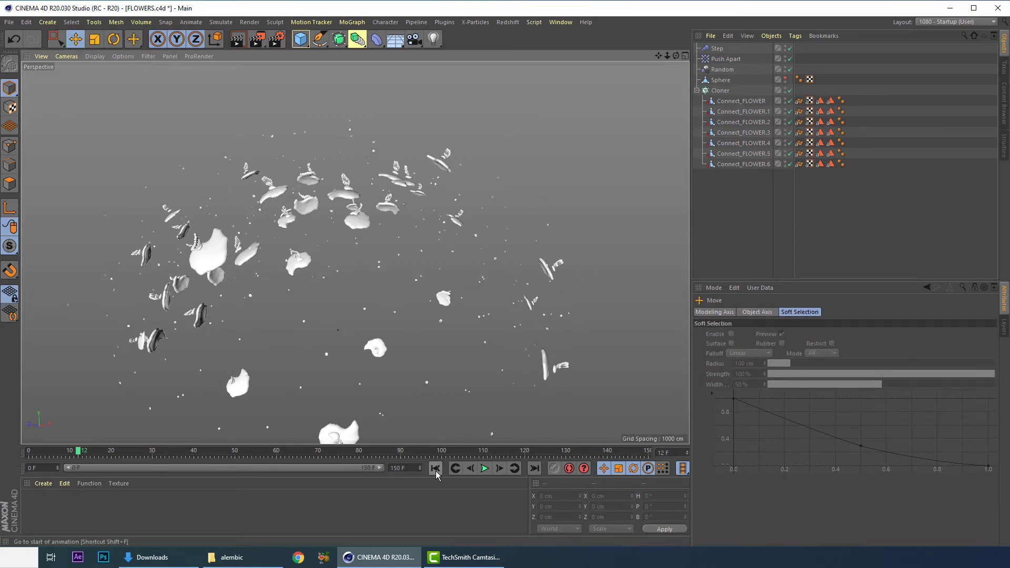
pyautogui.moveTo(77, 454); pyautogui.dragTo(330, 462)
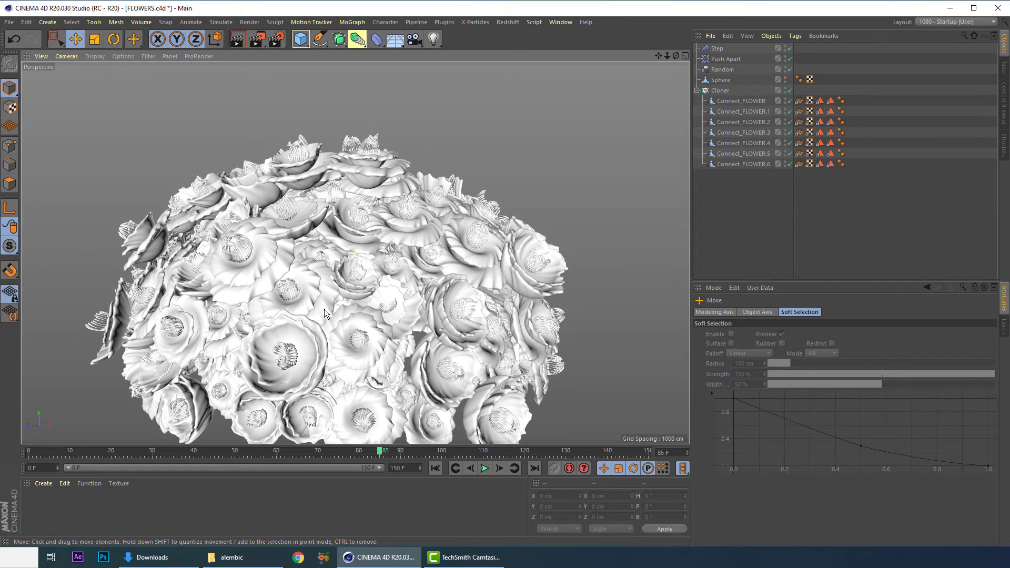
pyautogui.click(92, 56)
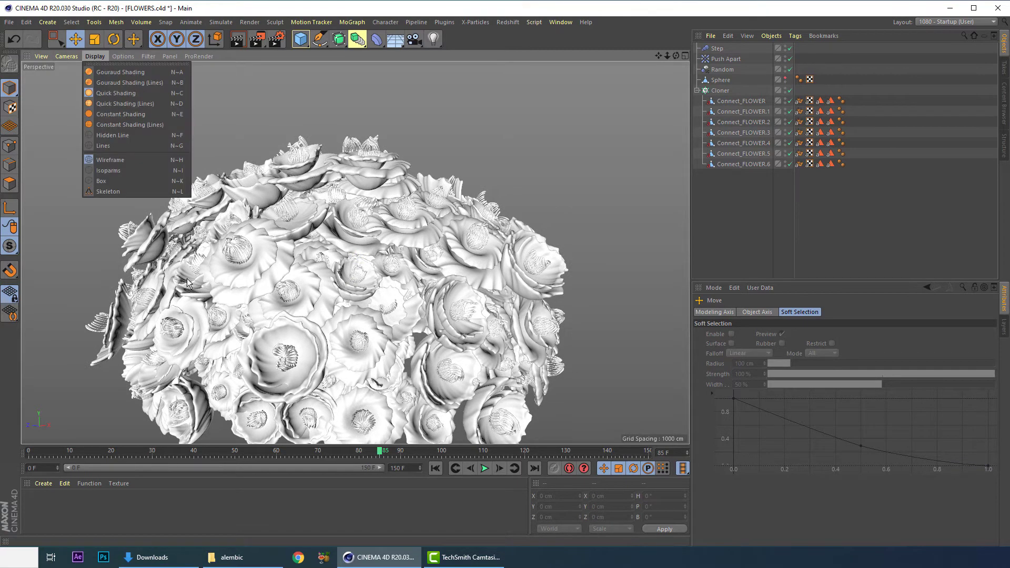
pyautogui.moveTo(125, 57)
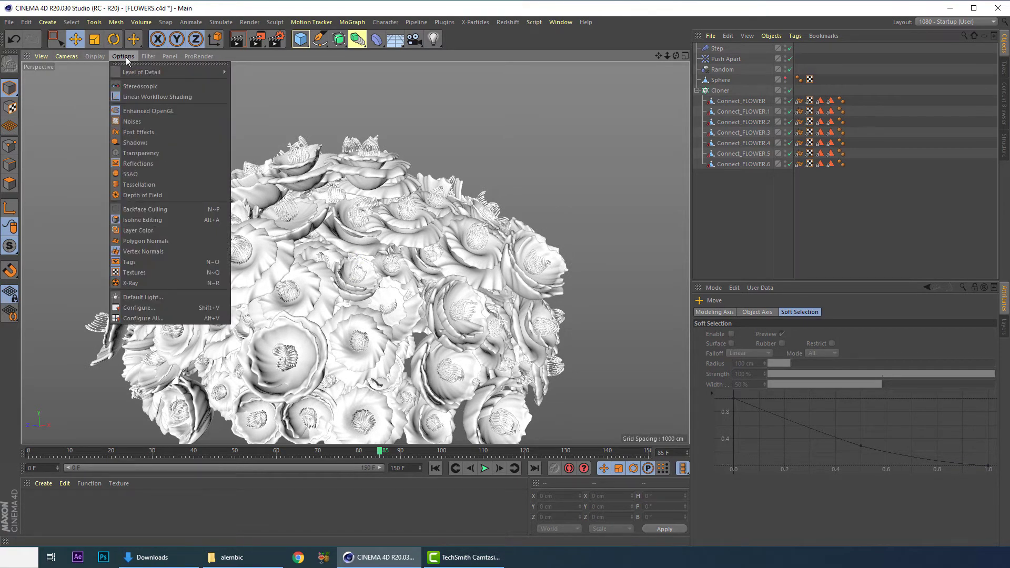
# Step: Set the viewport's Tinted Border Opacity to 100% in the View configuration
pyautogui.click(212, 314)
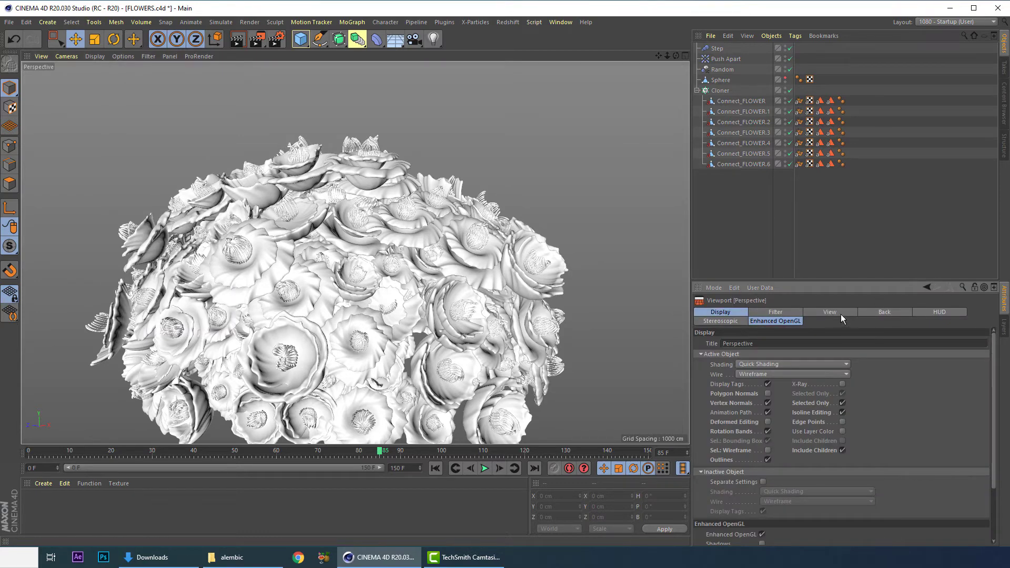
pyautogui.click(829, 312)
pyautogui.click(824, 423)
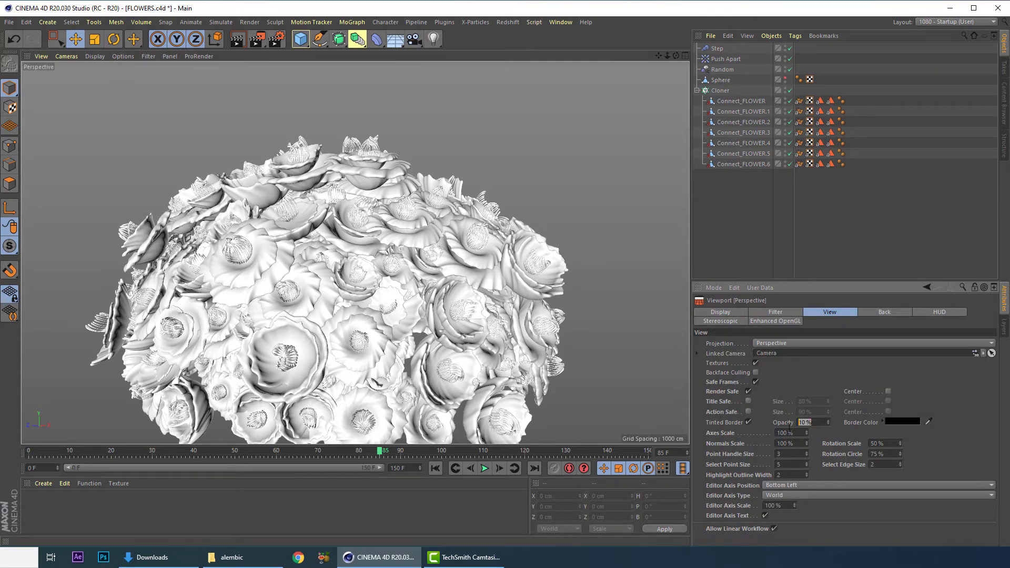
pyautogui.write('1')
# Step: Toggle back to the single perspective view, resize the panels, and select the flower Cloner
pyautogui.middleClick(455, 136)
pyautogui.middleClick(249, 160)
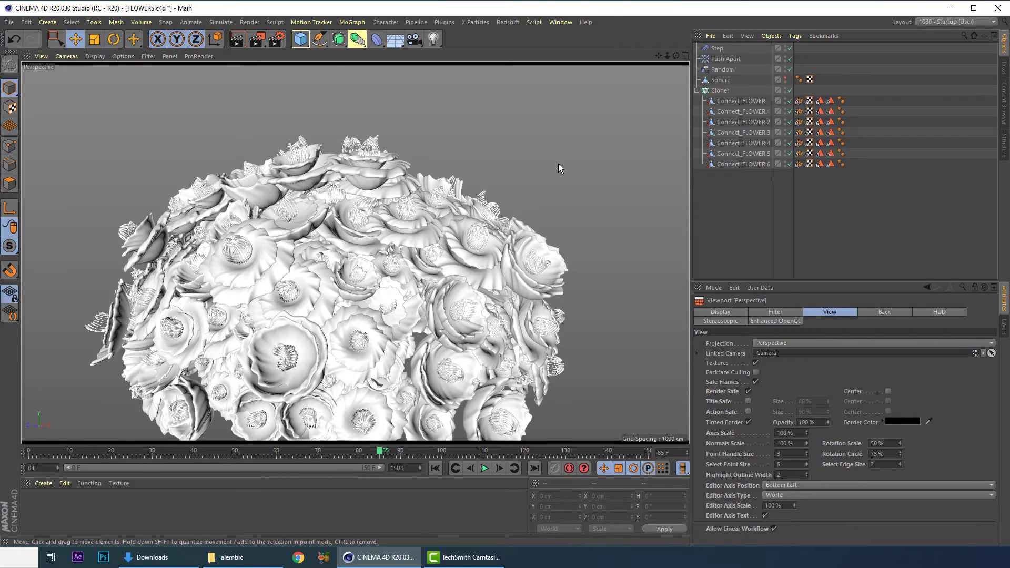
pyautogui.moveTo(690, 183); pyautogui.dragTo(482, 197)
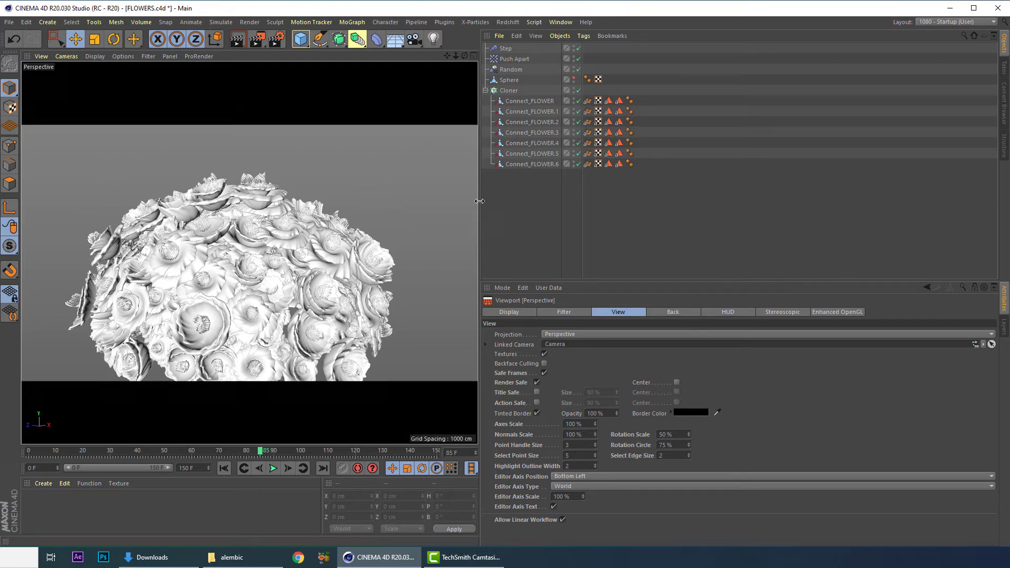
pyautogui.moveTo(482, 204); pyautogui.dragTo(633, 231)
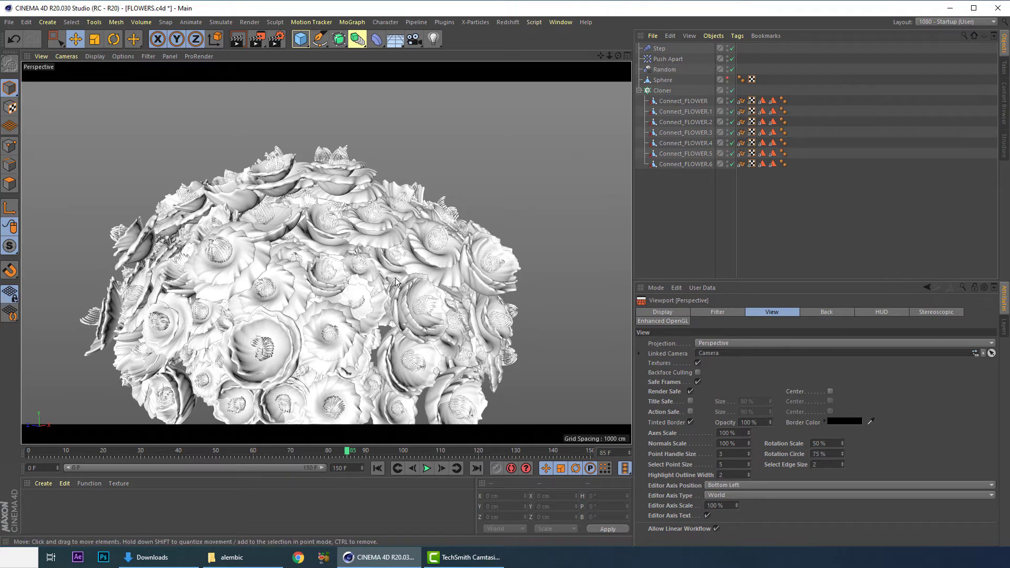
pyautogui.click(362, 263)
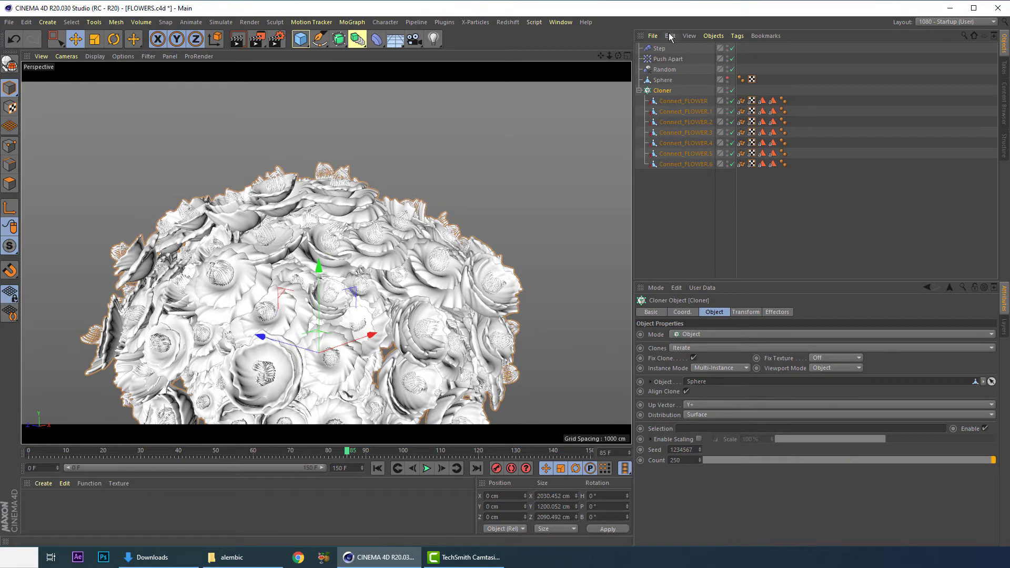
# Step: Add a Standard Redshift camera with a 60 mm focal length
pyautogui.click(507, 22)
pyautogui.moveTo(541, 59)
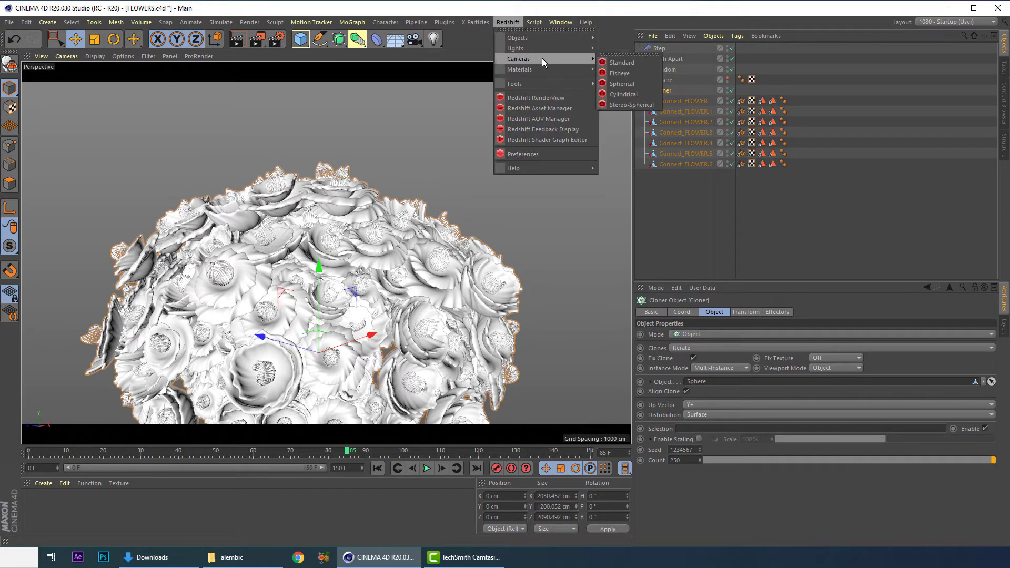
pyautogui.click(614, 63)
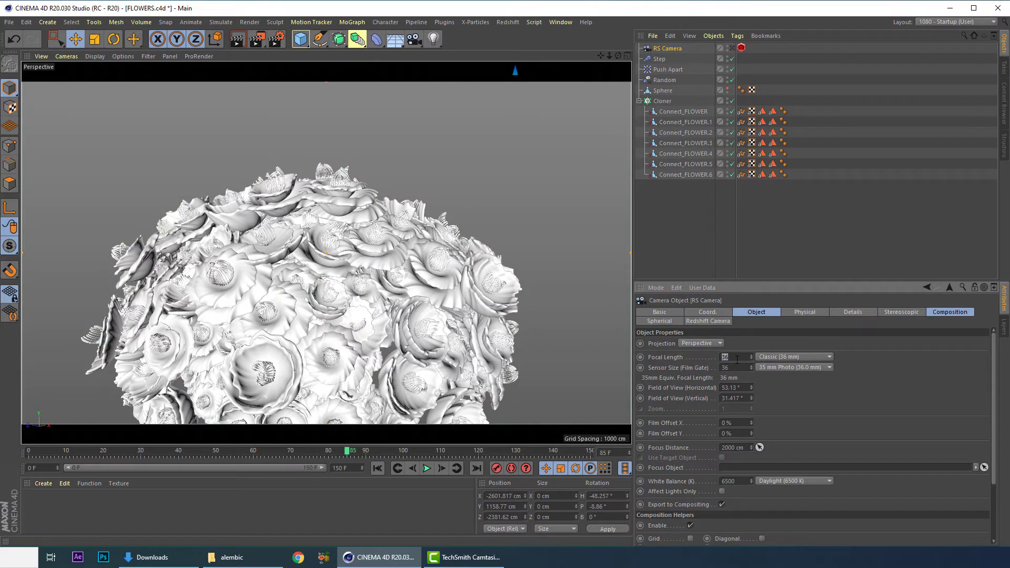
pyautogui.write('50')
pyautogui.press('Return')
# Step: Look through the new camera and reframe the flower sphere lower in its view
pyautogui.click(732, 48)
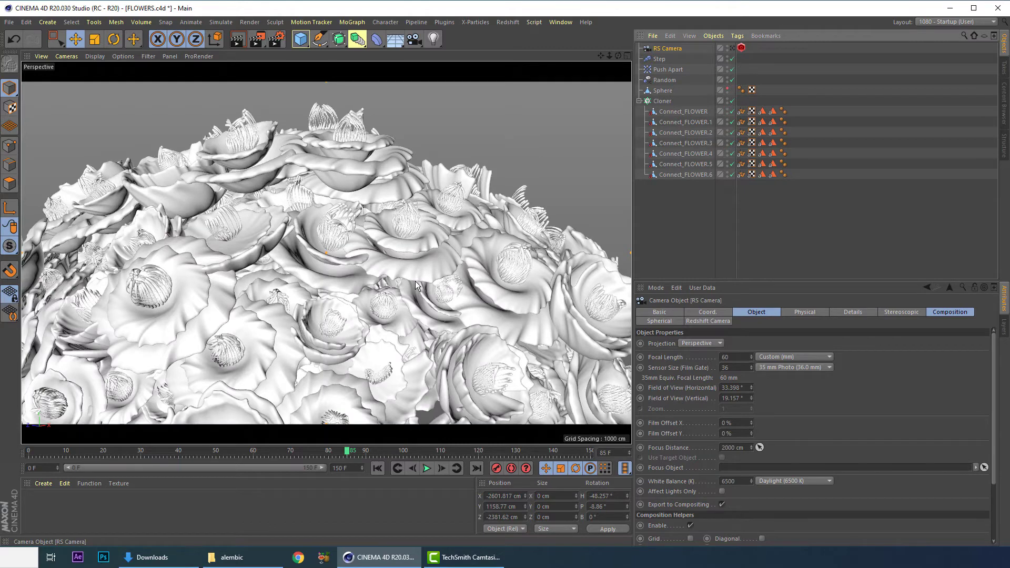
pyautogui.click(358, 278)
pyautogui.click(312, 280)
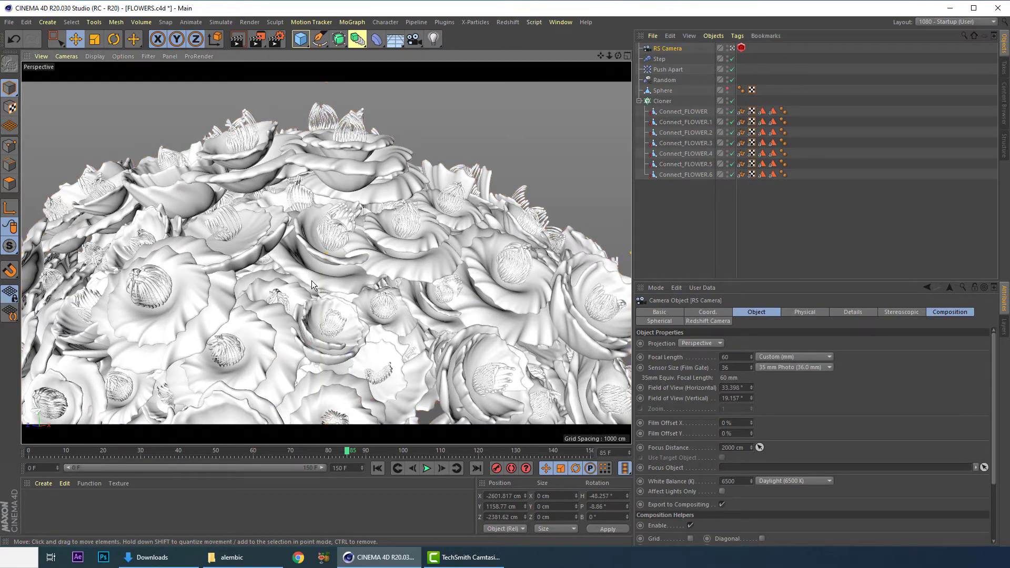
pyautogui.scroll(-3, 286, 297)
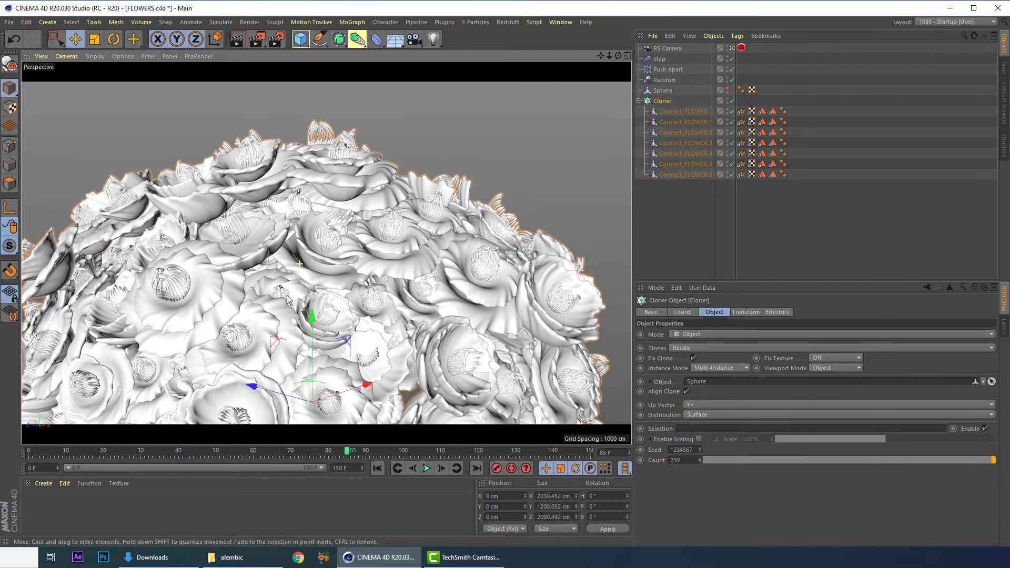
pyautogui.scroll(-4, 285, 304)
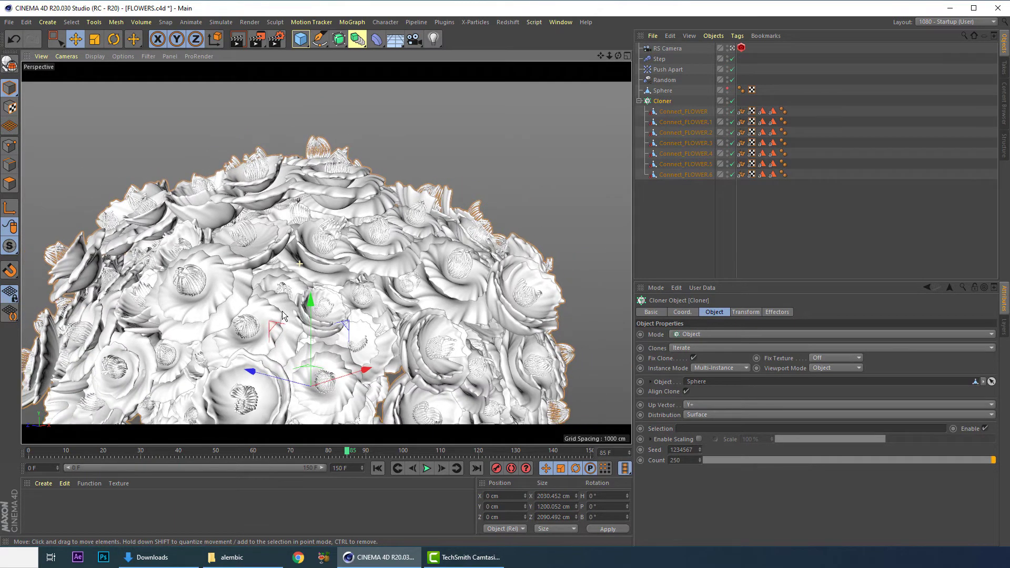
pyautogui.keyDown('alt'); pyautogui.moveTo(292, 261); pyautogui.dragTo(308, 270, button='middle'); pyautogui.keyUp('alt')
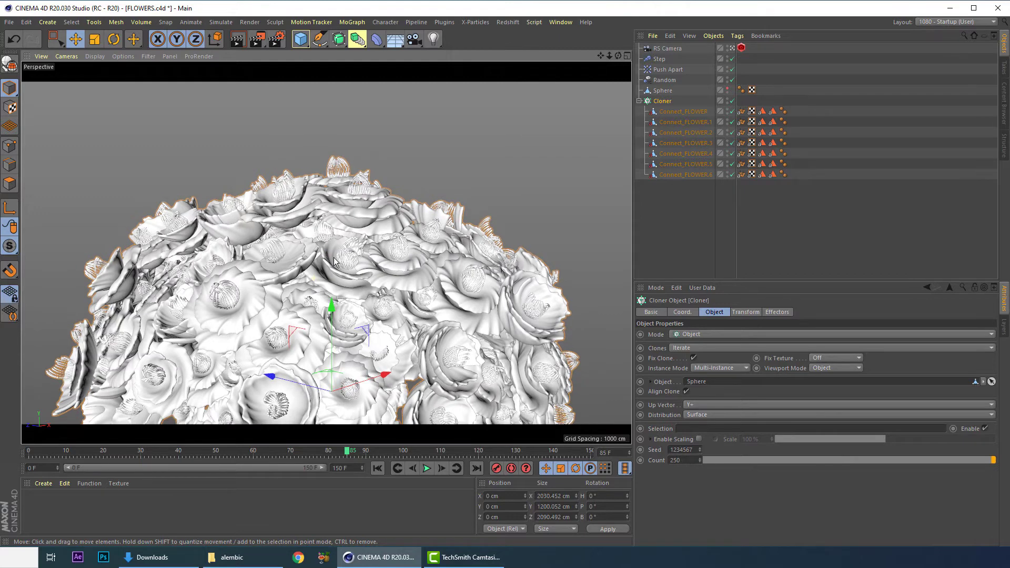
pyautogui.click(452, 190)
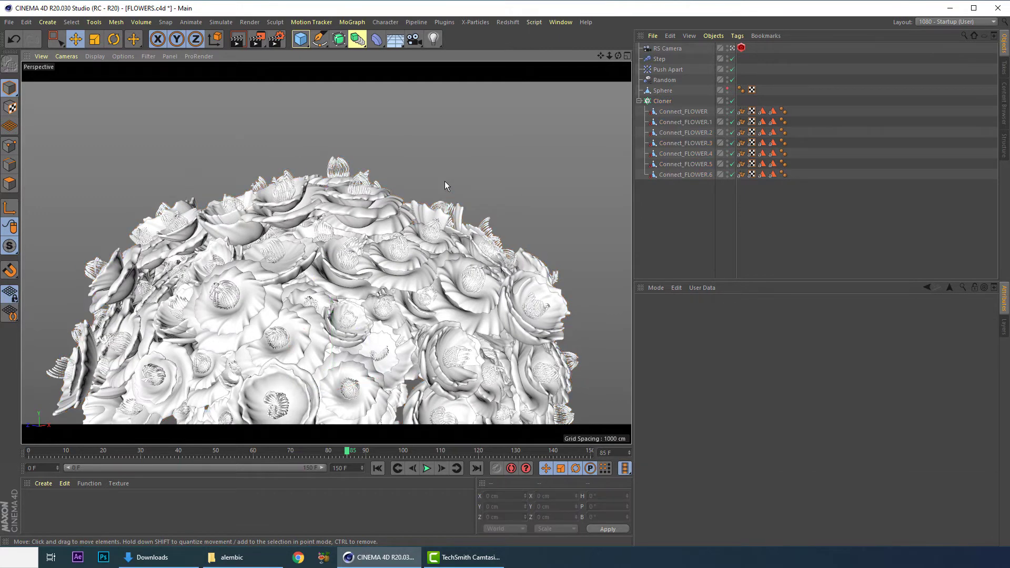
# Step: Scrub the growth animation, settle on frame 148, and save FLOWERS.c4d
pyautogui.click(33, 452)
pyautogui.moveTo(36, 457); pyautogui.dragTo(266, 450)
pyautogui.click(582, 453)
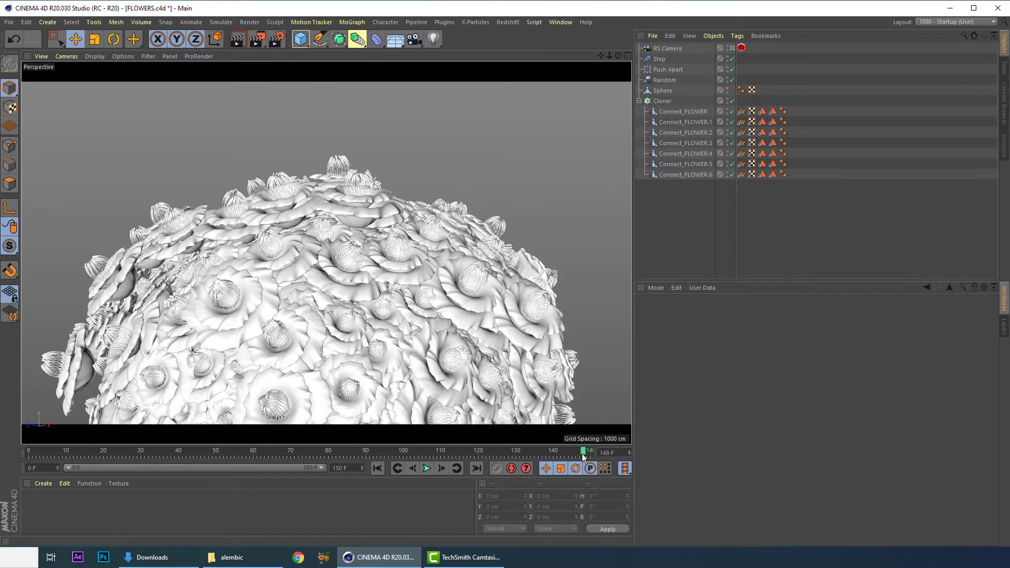
pyautogui.hotkey('ctrl', 's')
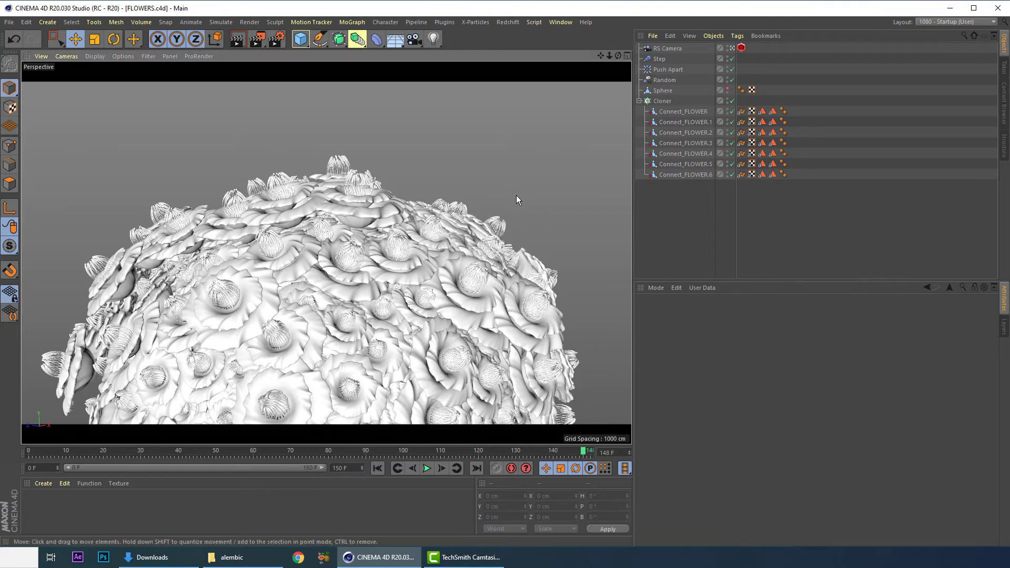
# Step: Open Redshift RenderView mid-screen and start rendering frame 148
pyautogui.click(507, 22)
pyautogui.click(529, 97)
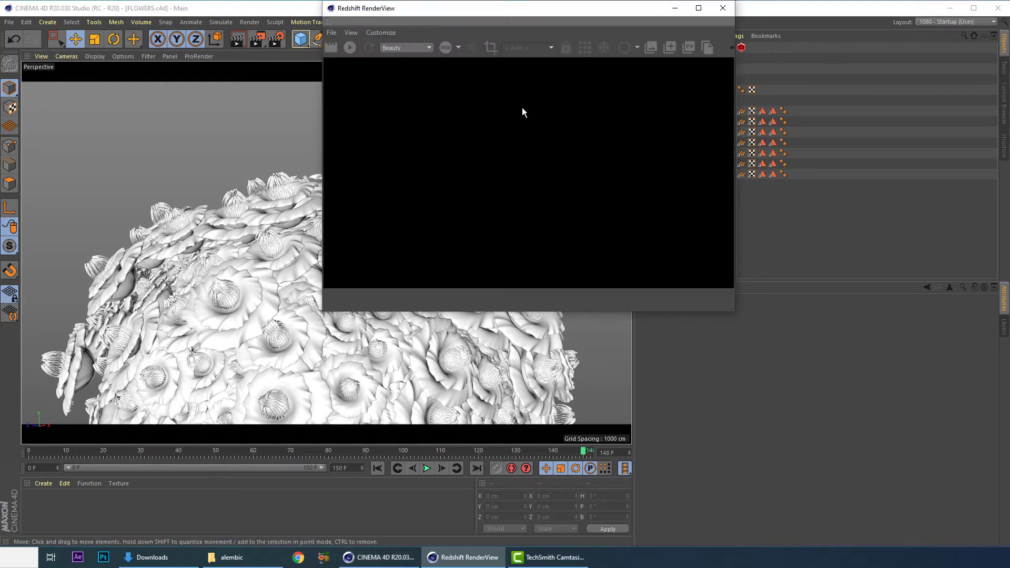
pyautogui.moveTo(442, 13); pyautogui.dragTo(451, 129)
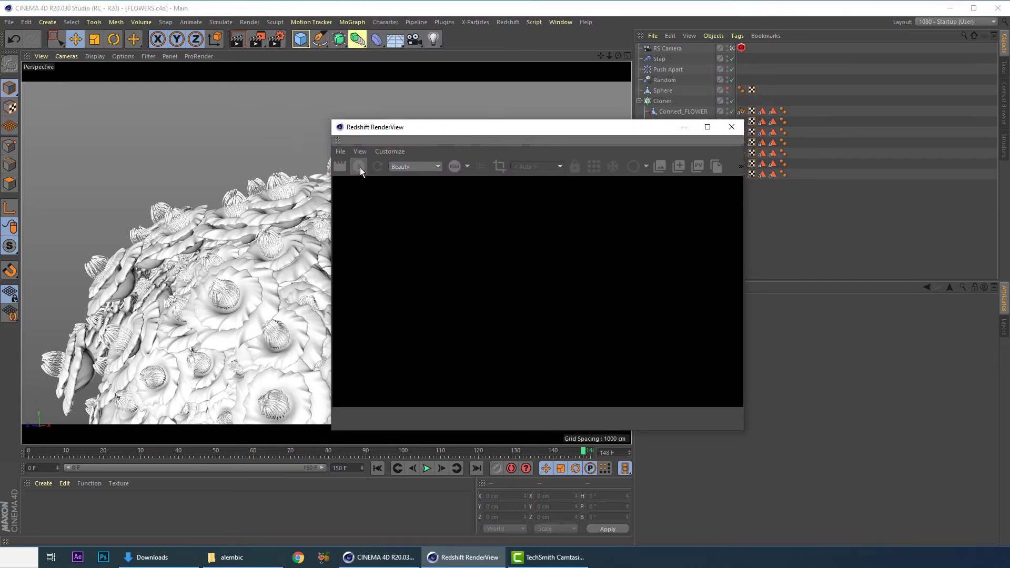
pyautogui.click(359, 166)
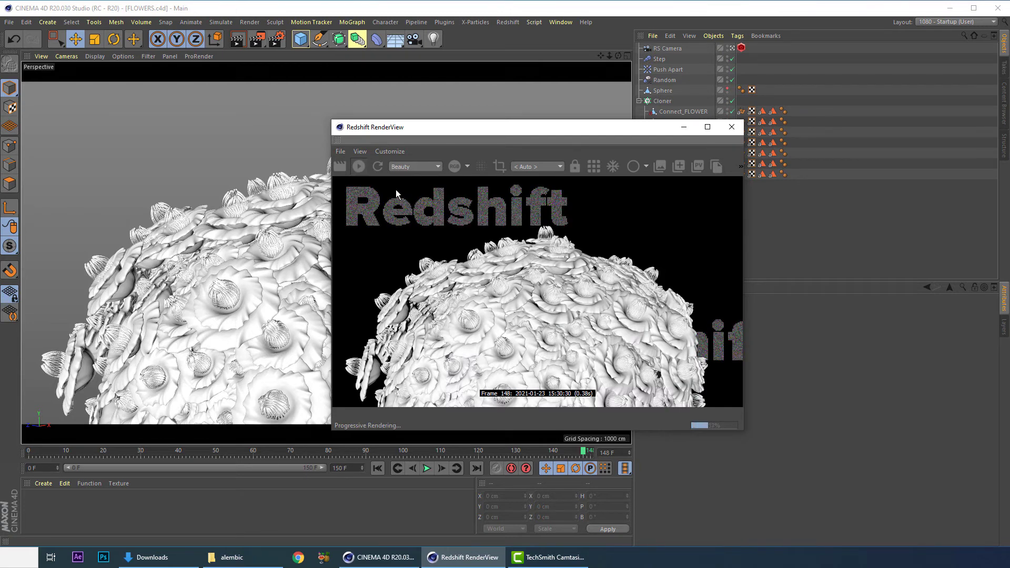
pyautogui.click(508, 22)
pyautogui.moveTo(574, 61)
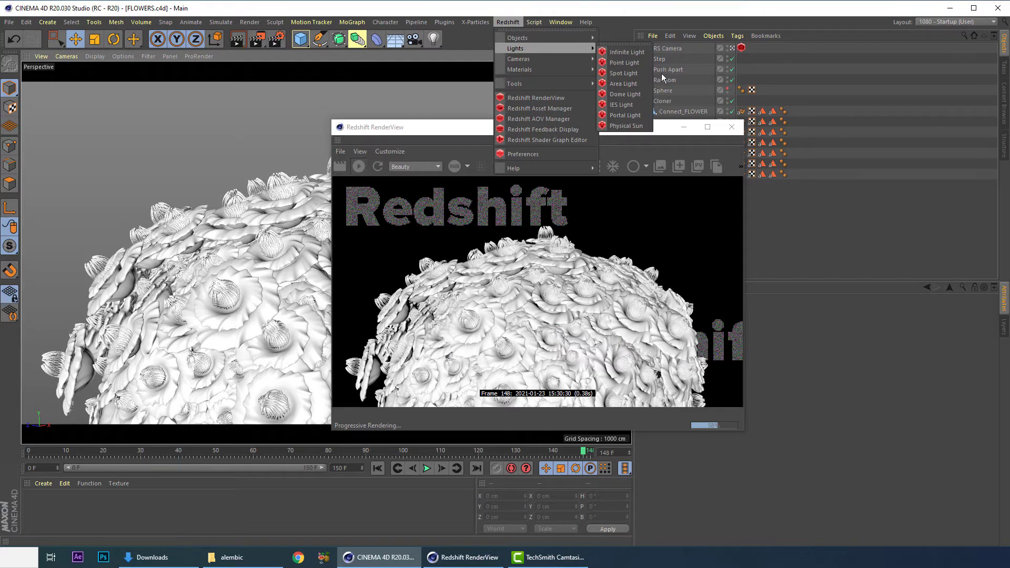
# Step: Add an RS Dome Light and shift the RenderView aside to see the object list and light attributes
pyautogui.click(628, 94)
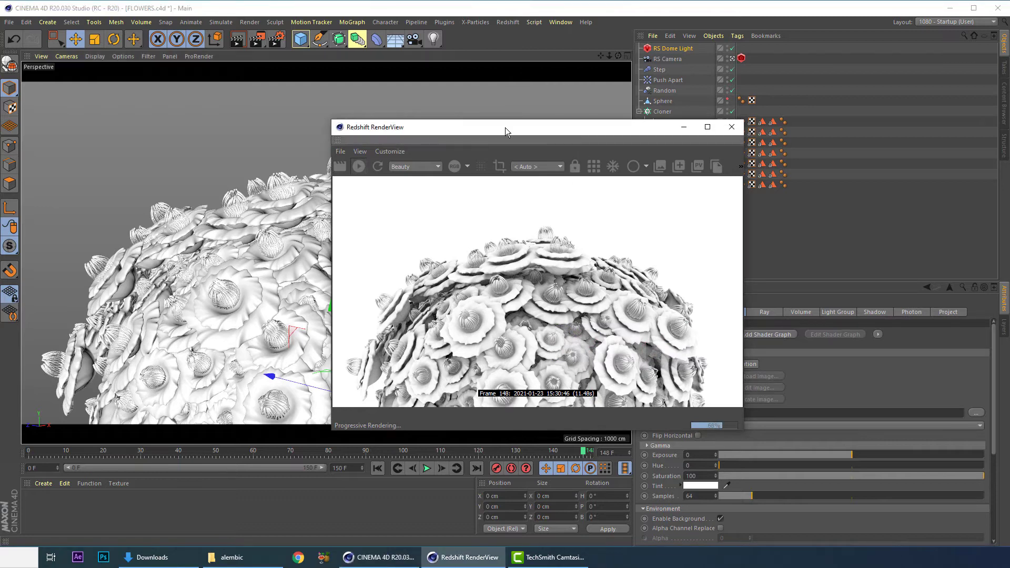
pyautogui.moveTo(505, 139); pyautogui.dragTo(424, 142)
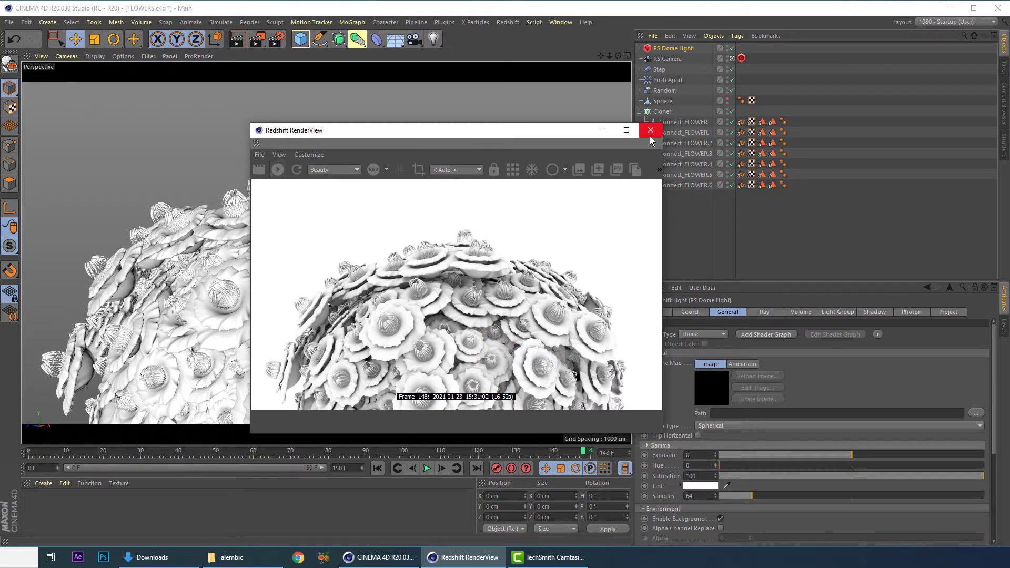
pyautogui.moveTo(519, 131); pyautogui.dragTo(627, 125)
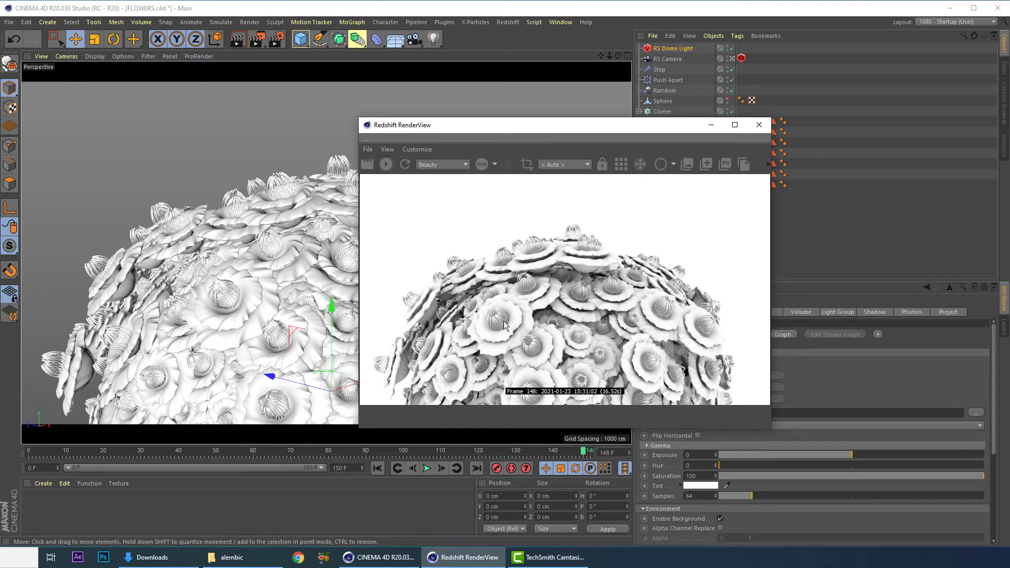
pyautogui.moveTo(542, 127); pyautogui.dragTo(473, 121)
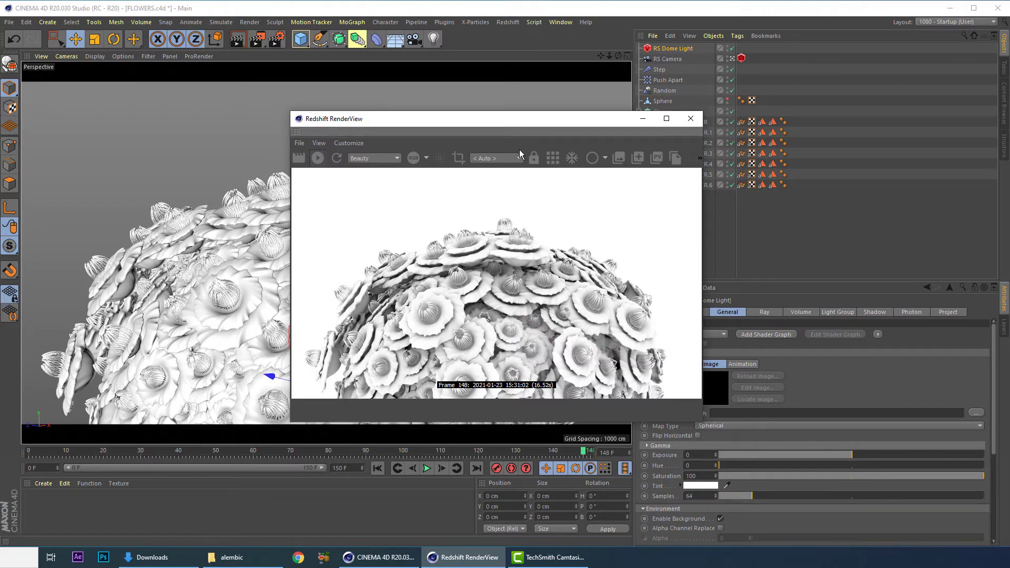
pyautogui.moveTo(560, 128); pyautogui.dragTo(506, 125)
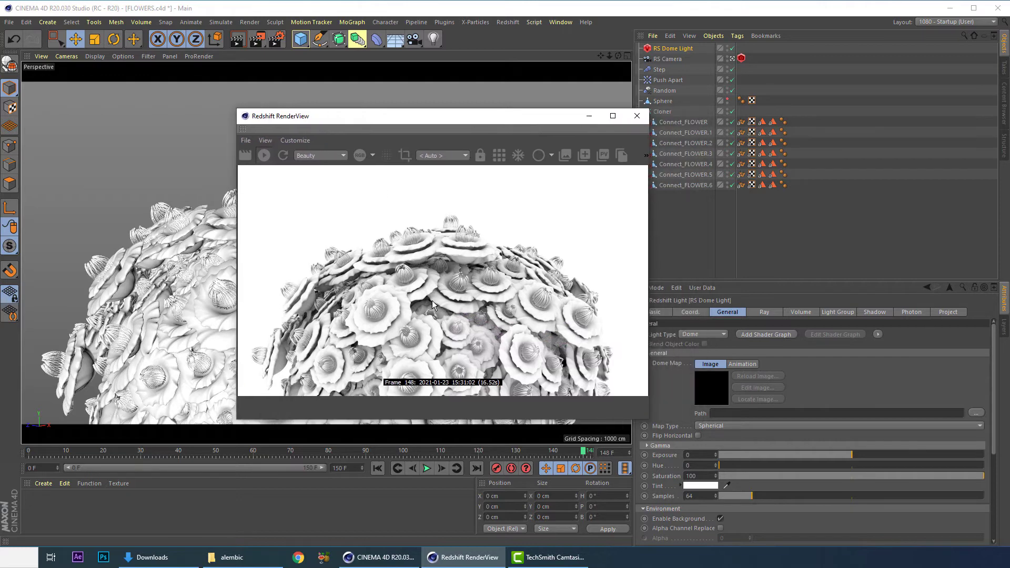
pyautogui.moveTo(396, 115); pyautogui.dragTo(288, 97)
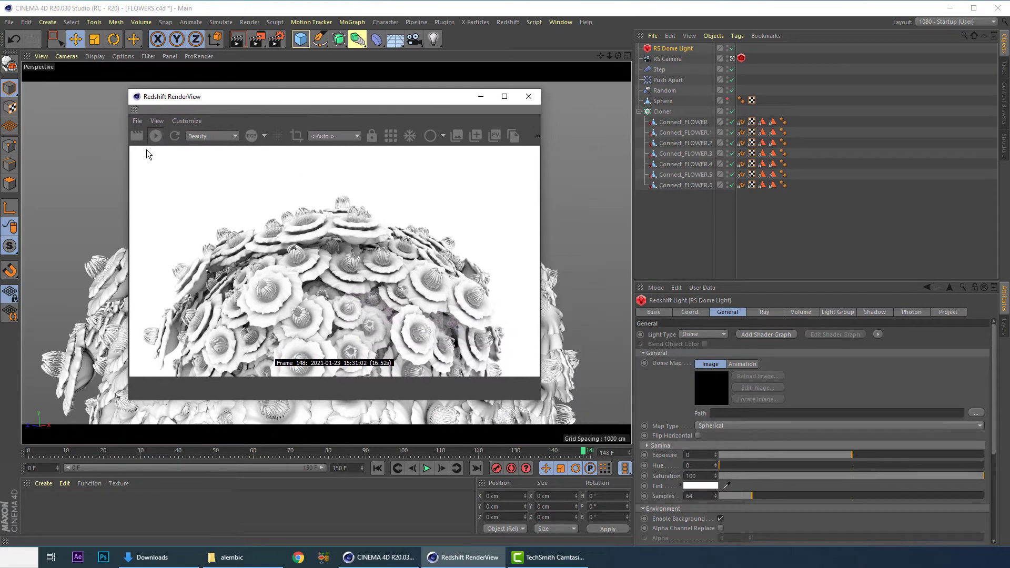
pyautogui.click(37, 483)
# Step: Create a new RS Material and give it the Gold preset in the shader graph
pyautogui.moveTo(84, 373)
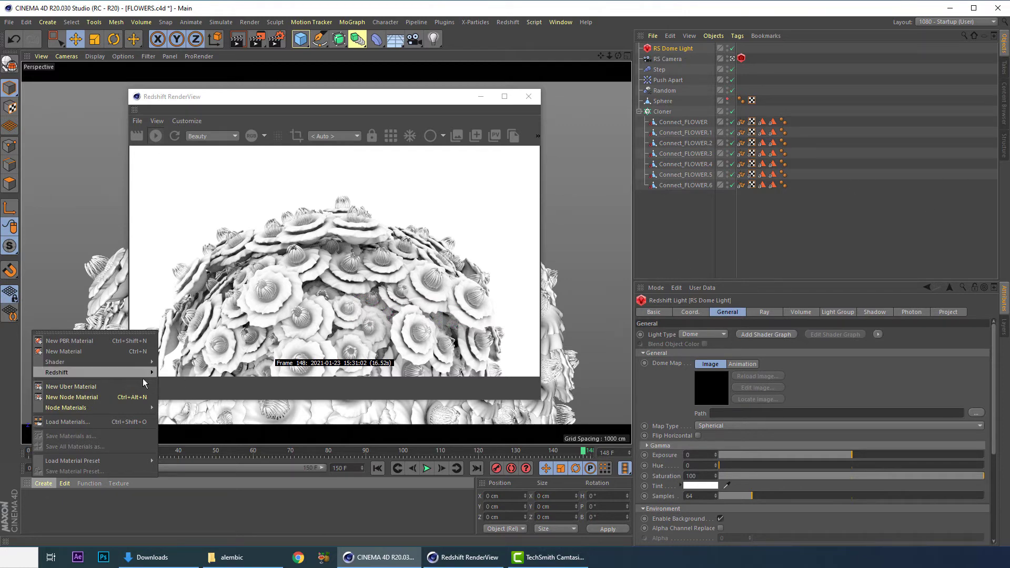
pyautogui.moveTo(174, 372)
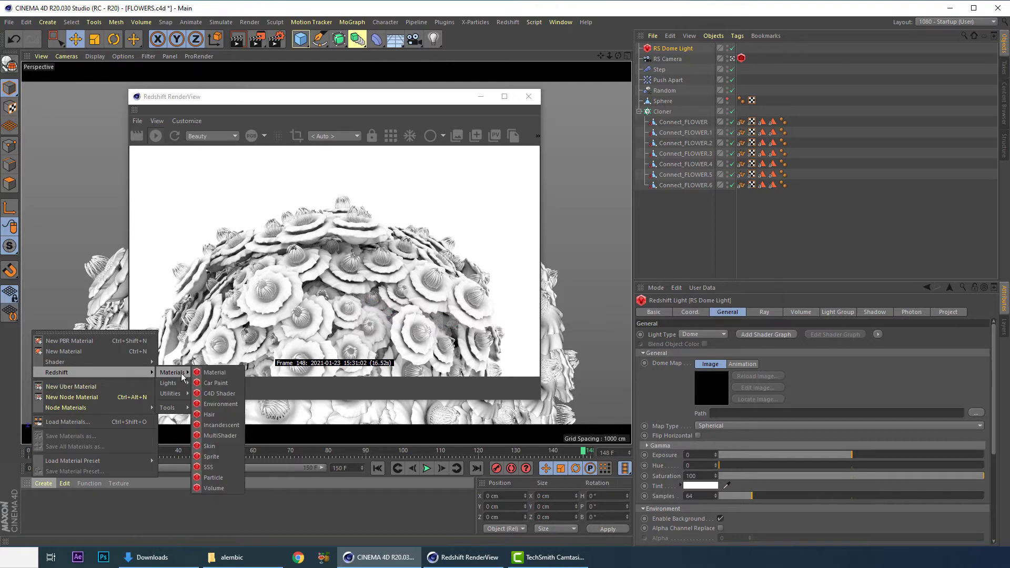
pyautogui.click(214, 374)
pyautogui.doubleClick(32, 497)
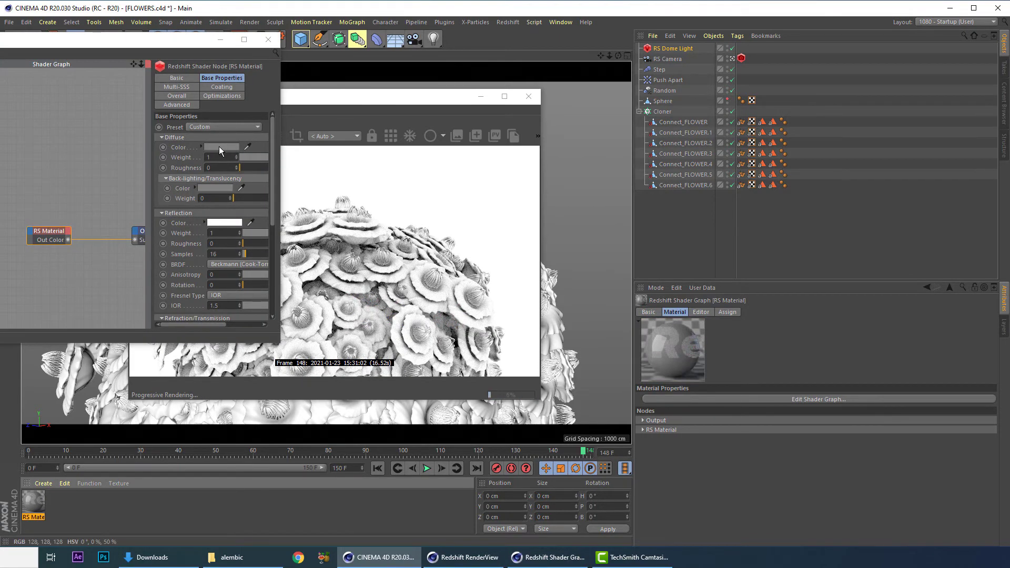
pyautogui.click(216, 128)
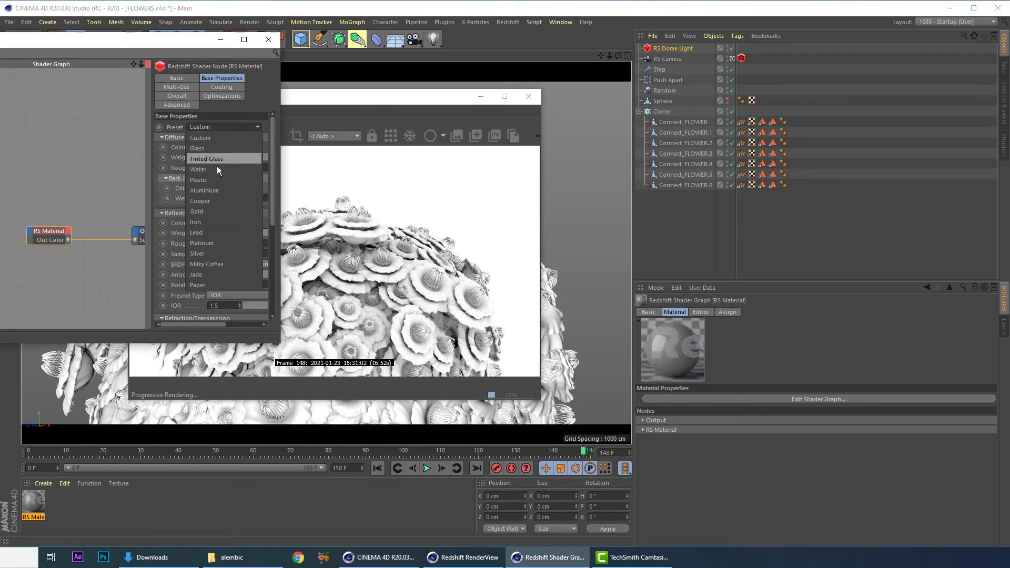
pyautogui.click(206, 211)
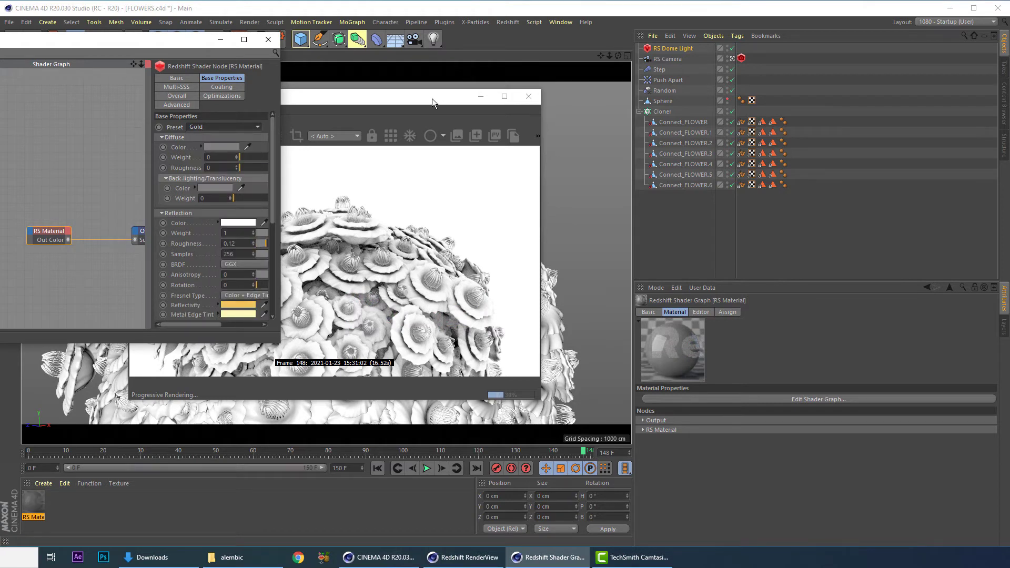
# Step: Apply the gold material to Connect_FLOWER and Connect_FLOWER.4 and bring the render forward
pyautogui.click(681, 122)
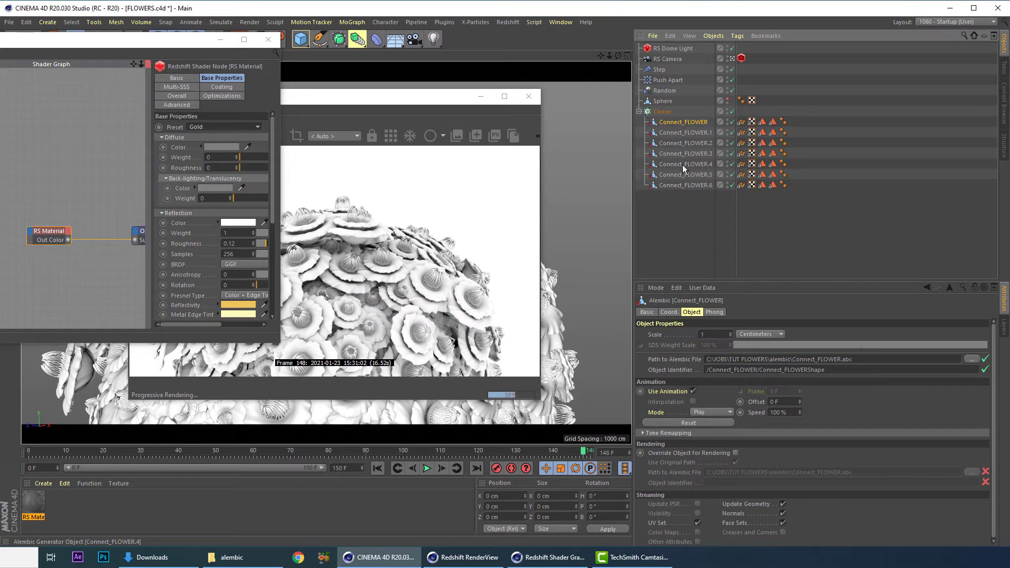
pyautogui.keyDown('ctrl'); pyautogui.click(684, 164); pyautogui.keyUp('ctrl')
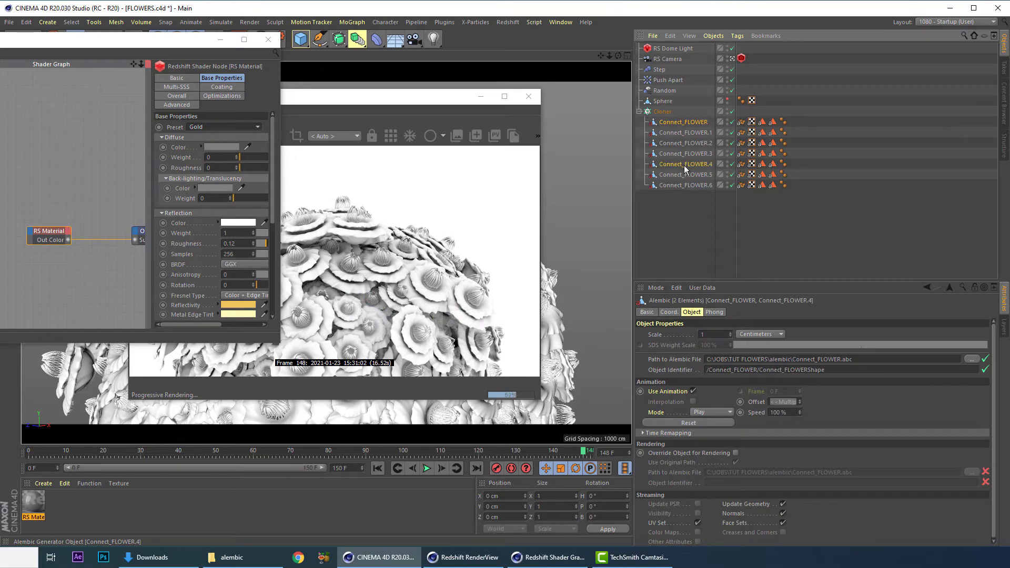
pyautogui.rightClick(34, 501)
pyautogui.click(62, 349)
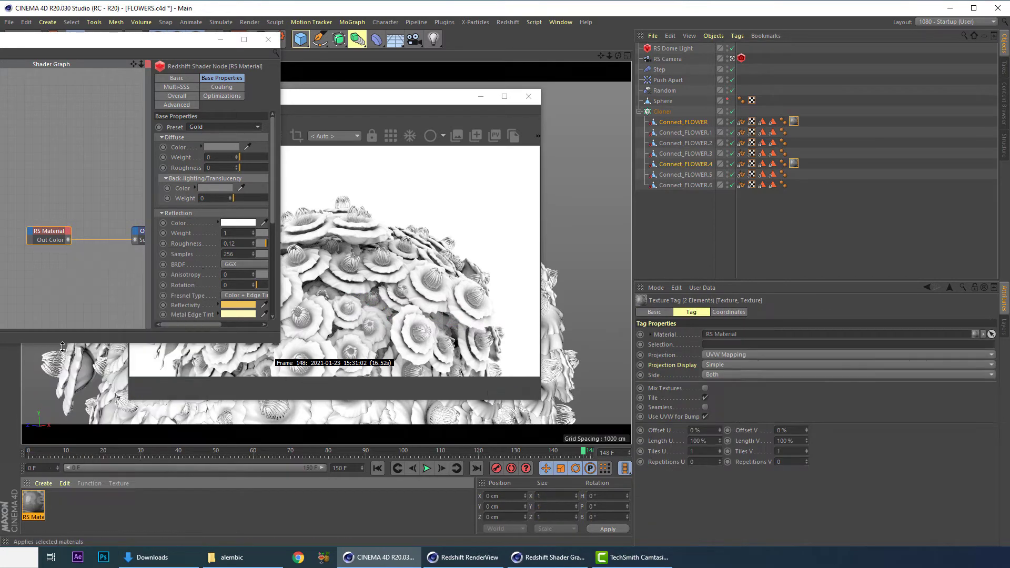
pyautogui.click(414, 292)
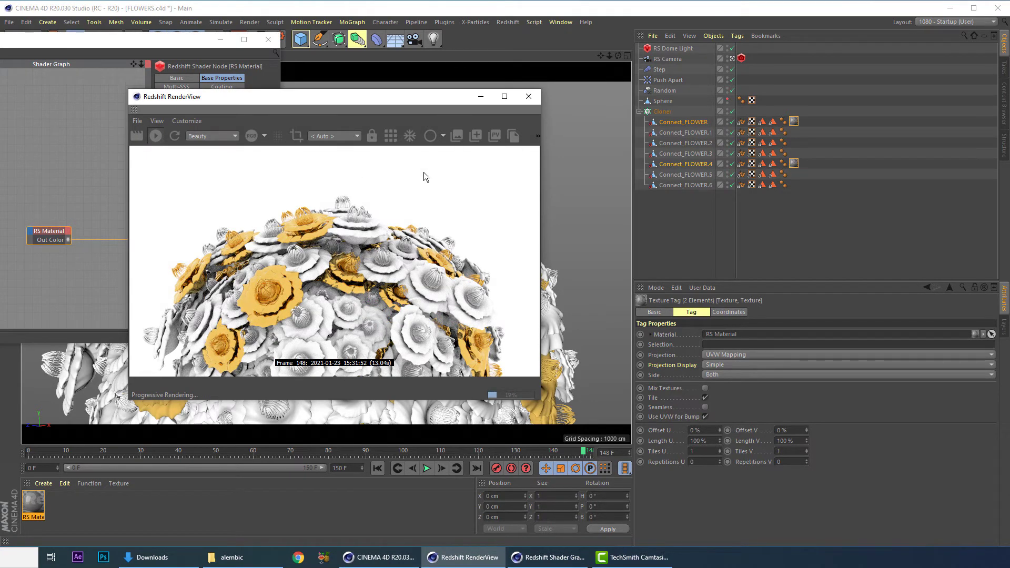
pyautogui.click(43, 483)
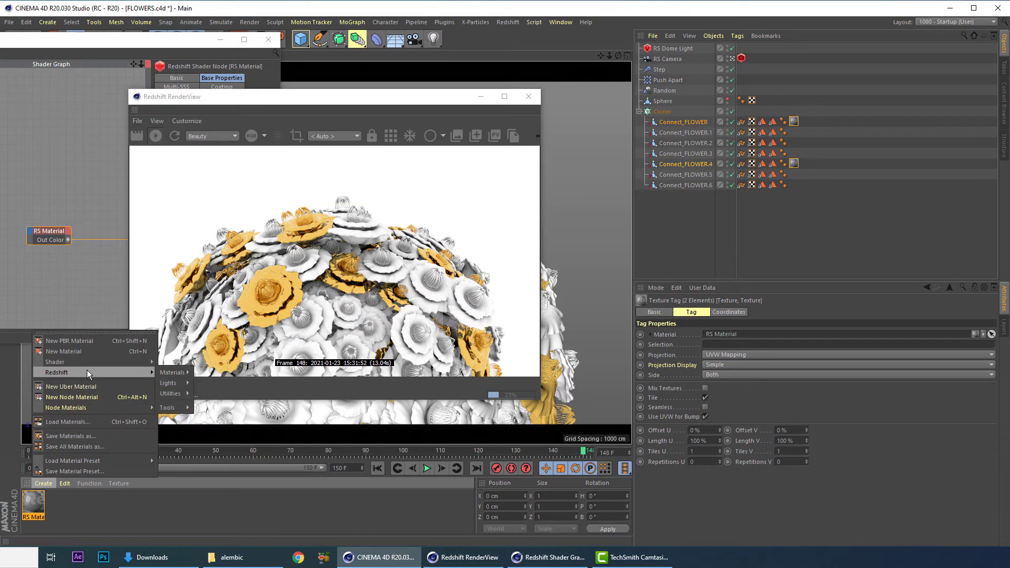
# Step: Create another RS Material with the Copper preset
pyautogui.moveTo(159, 374)
pyautogui.click(197, 374)
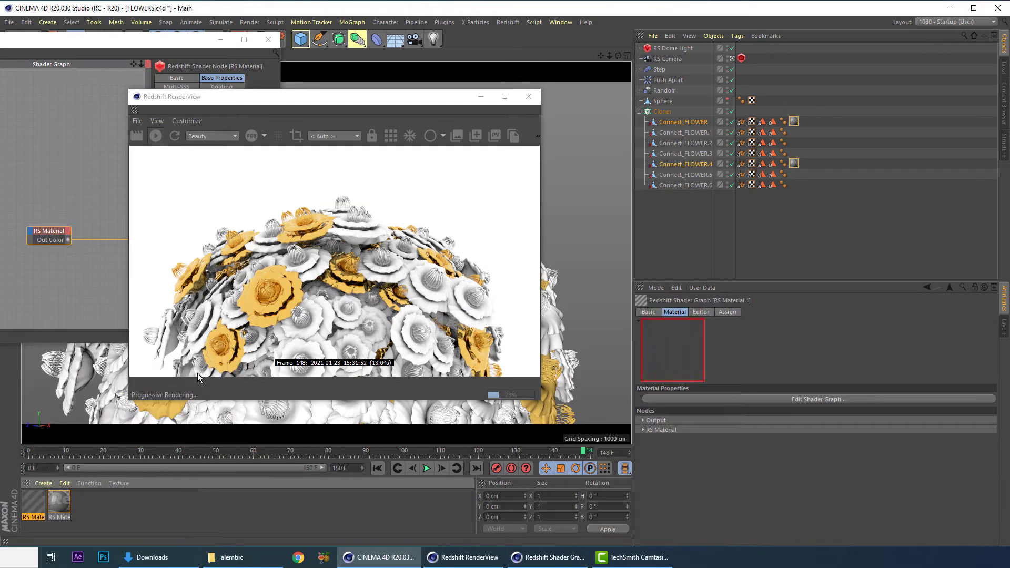
pyautogui.doubleClick(44, 518)
pyautogui.click(213, 128)
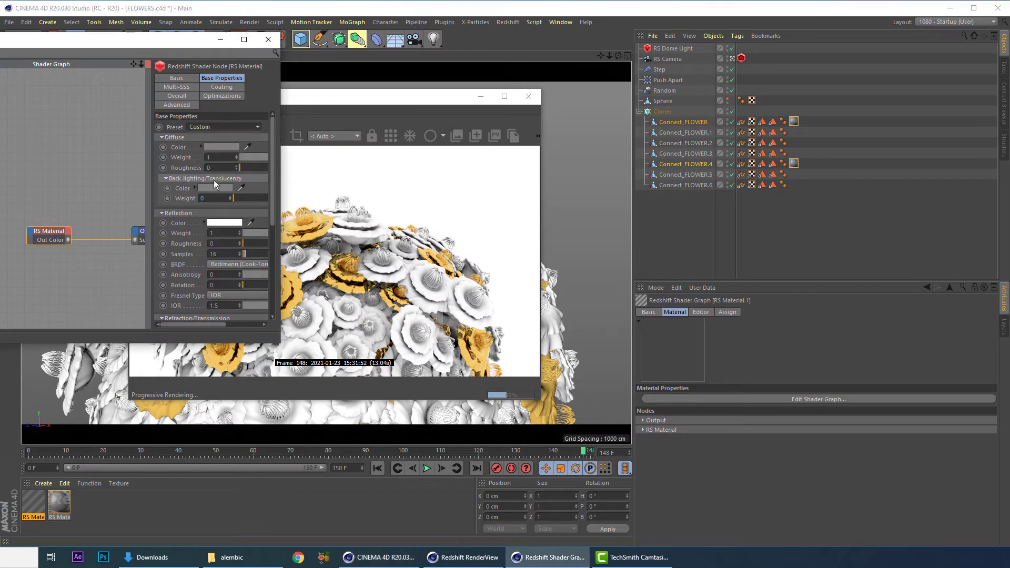
pyautogui.click(209, 201)
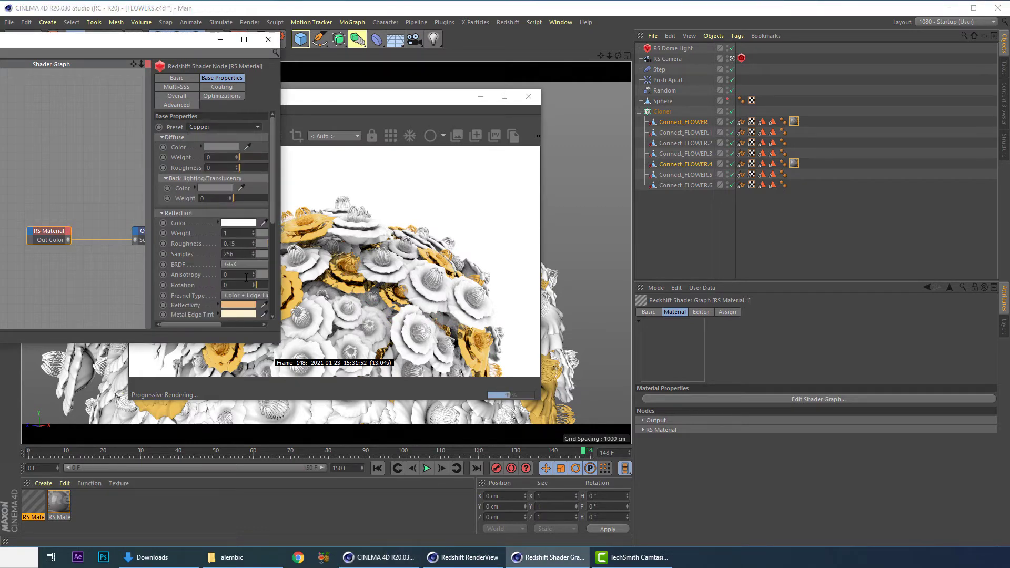
# Step: Apply the copper material to Connect_FLOWER.1 and Connect_FLOWER.6
pyautogui.click(686, 132)
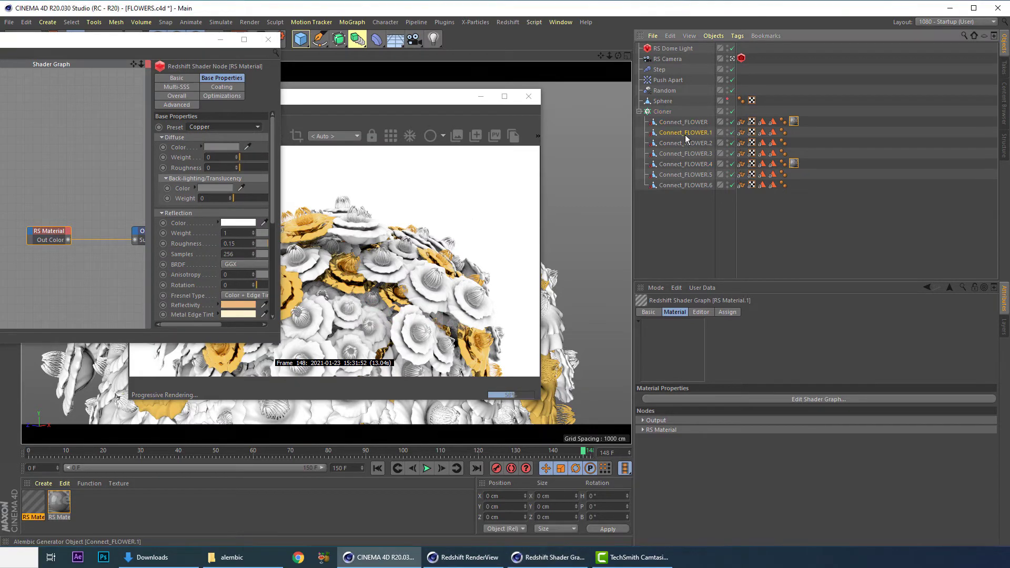
pyautogui.keyDown('ctrl'); pyautogui.click(686, 185); pyautogui.keyUp('ctrl')
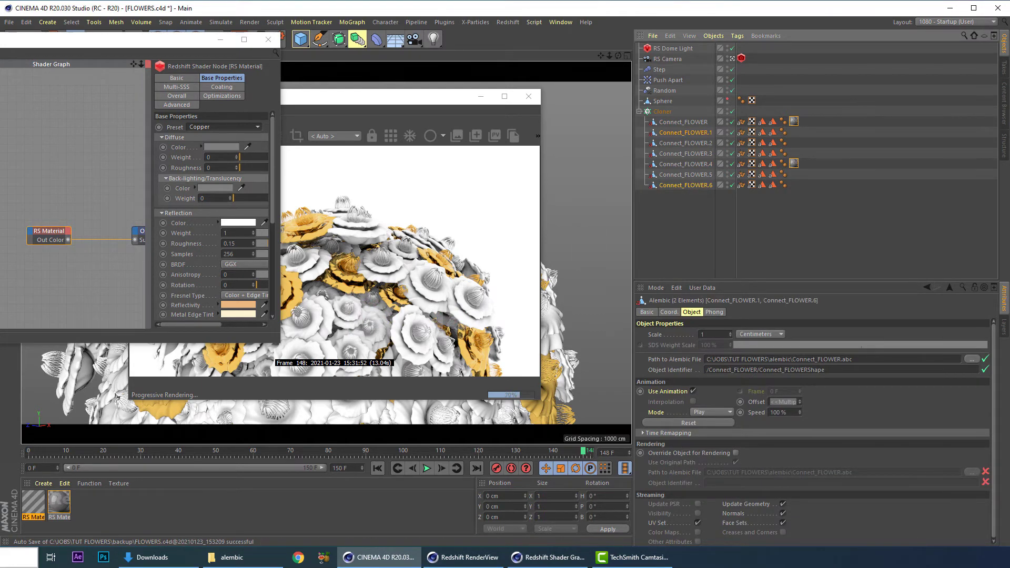
pyautogui.rightClick(31, 504)
pyautogui.click(86, 344)
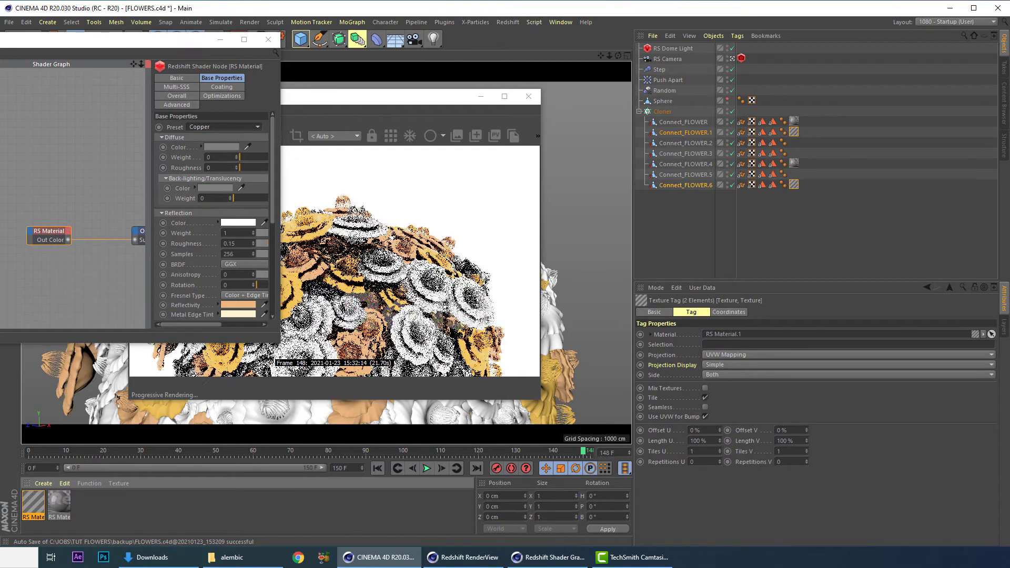
pyautogui.moveTo(374, 97); pyautogui.dragTo(469, 99)
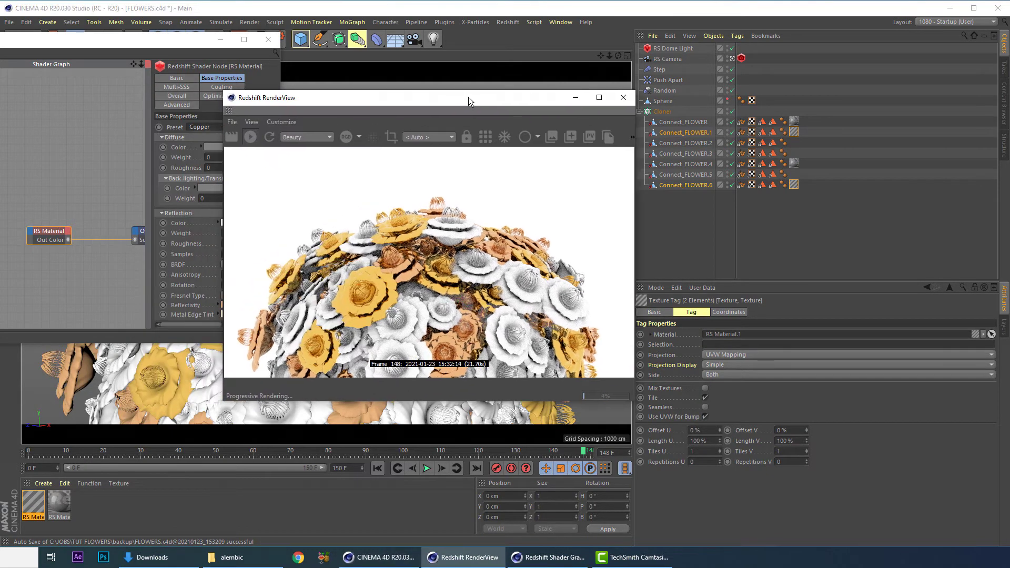
# Step: Rename the gold material GOLD and the copper material COPPER
pyautogui.click(60, 519)
pyautogui.doubleClick(60, 518)
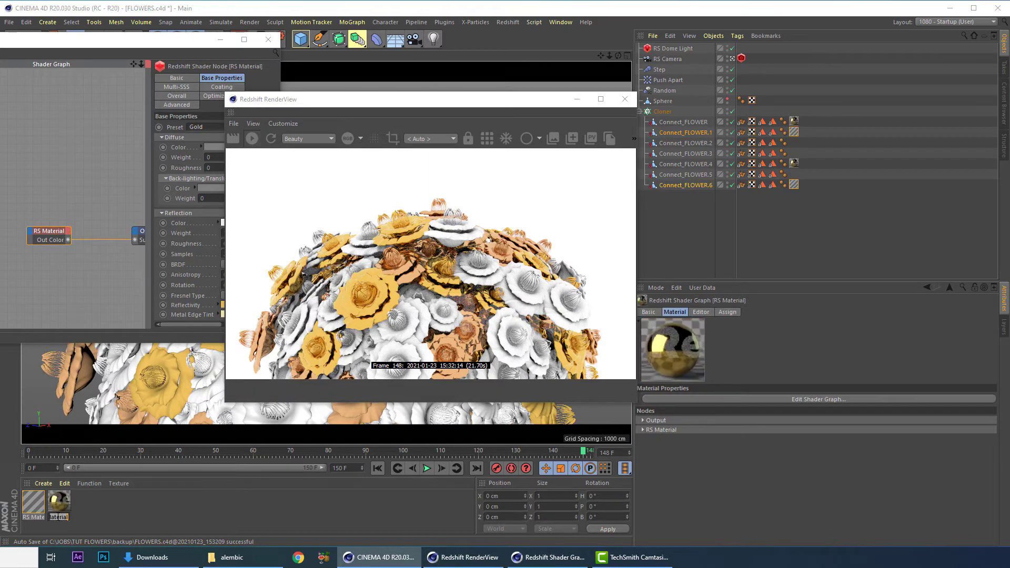
pyautogui.write('GOLD')
pyautogui.press('Return')
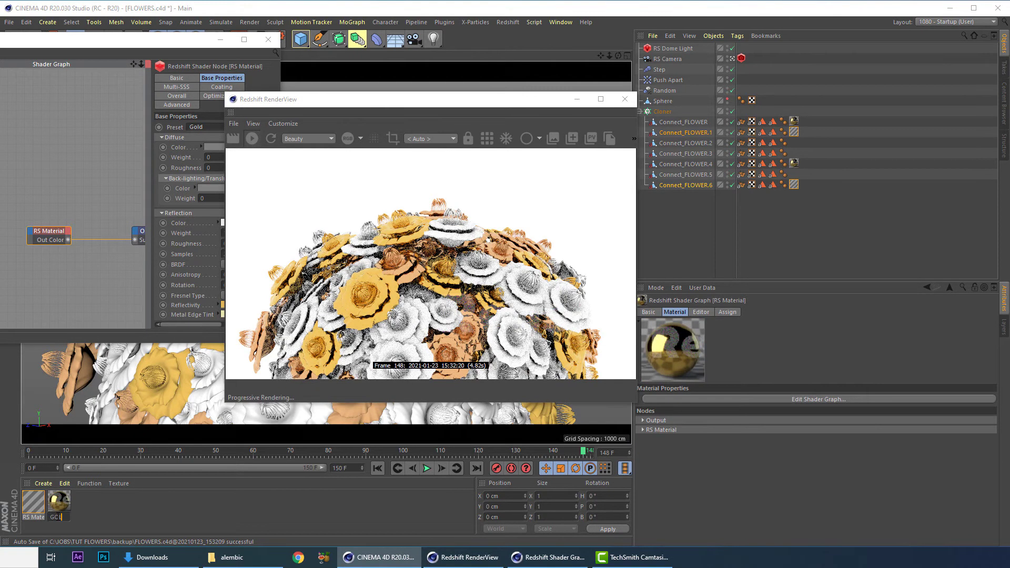
pyautogui.click(31, 518)
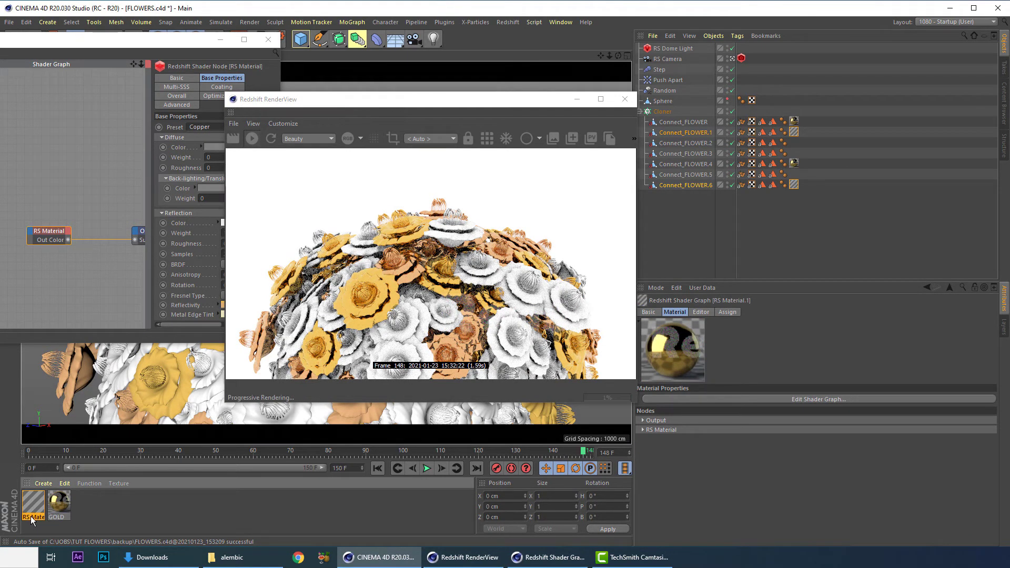
pyautogui.doubleClick(32, 518)
pyautogui.write('COPPER')
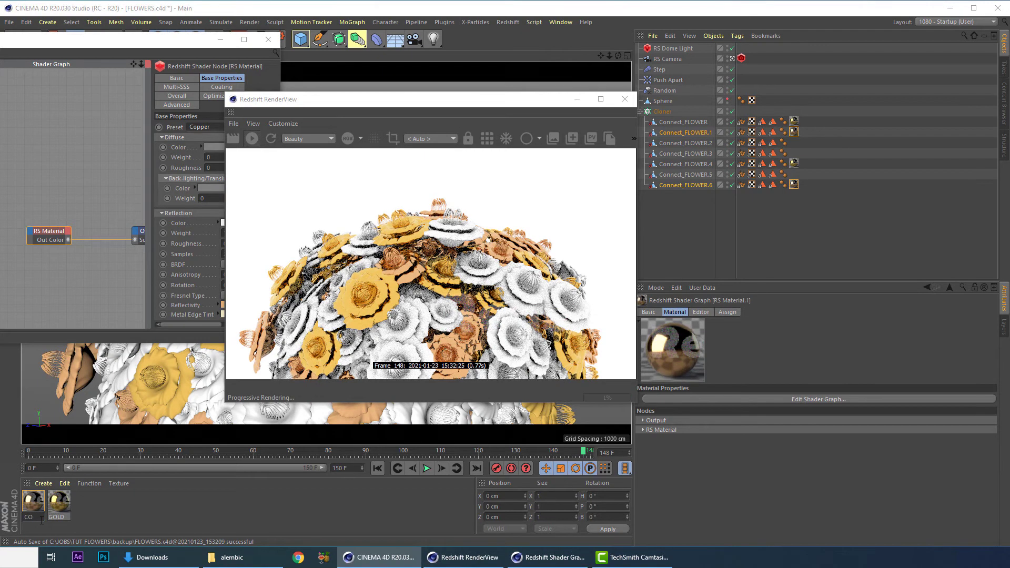
pyautogui.press('Return')
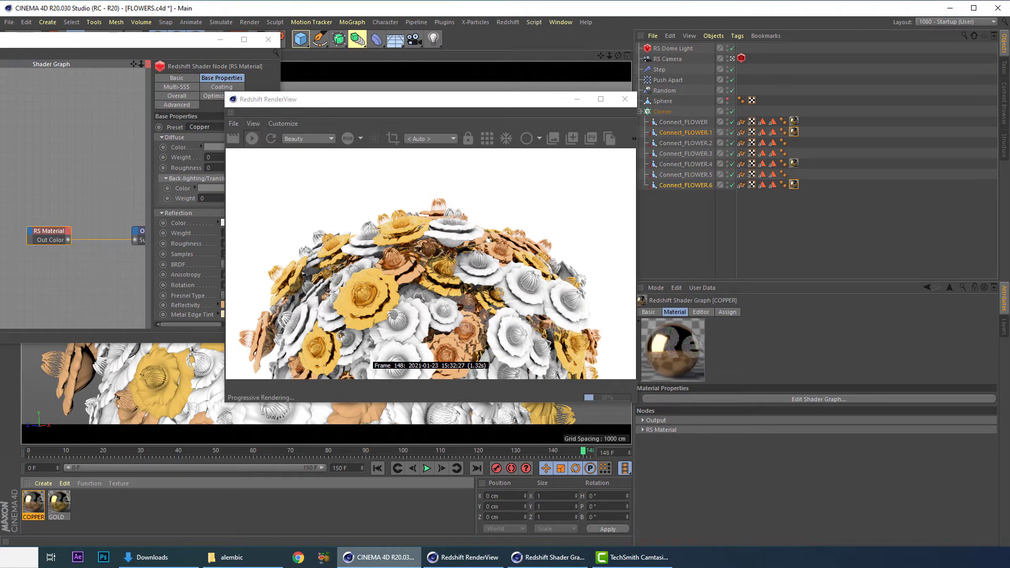
# Step: Close the Shader Graph and maximize the Top view from the four-view layout
pyautogui.click(266, 40)
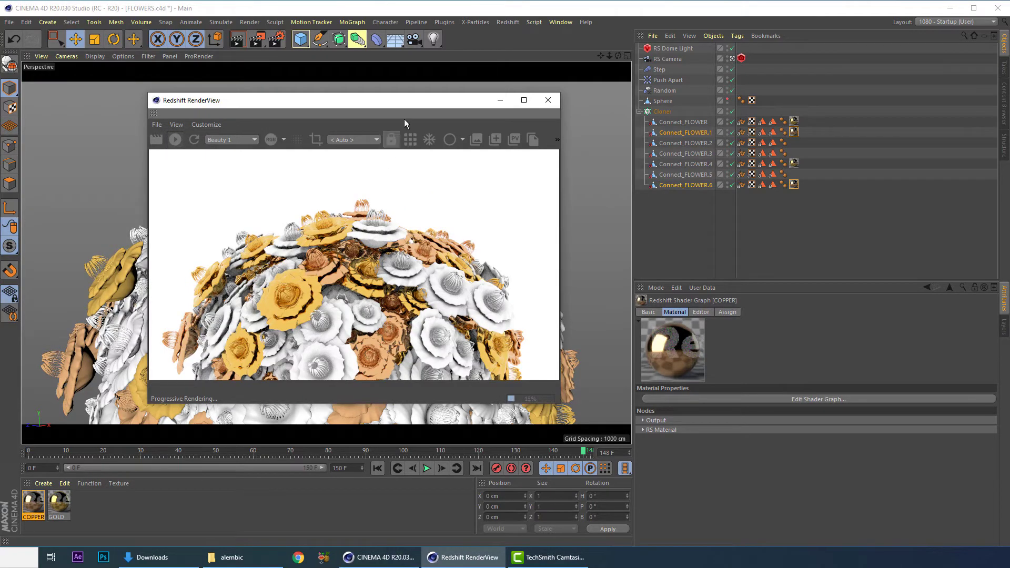
pyautogui.moveTo(414, 106); pyautogui.dragTo(590, 136)
pyautogui.middleClick(237, 273)
pyautogui.moveTo(416, 128); pyautogui.dragTo(596, 138)
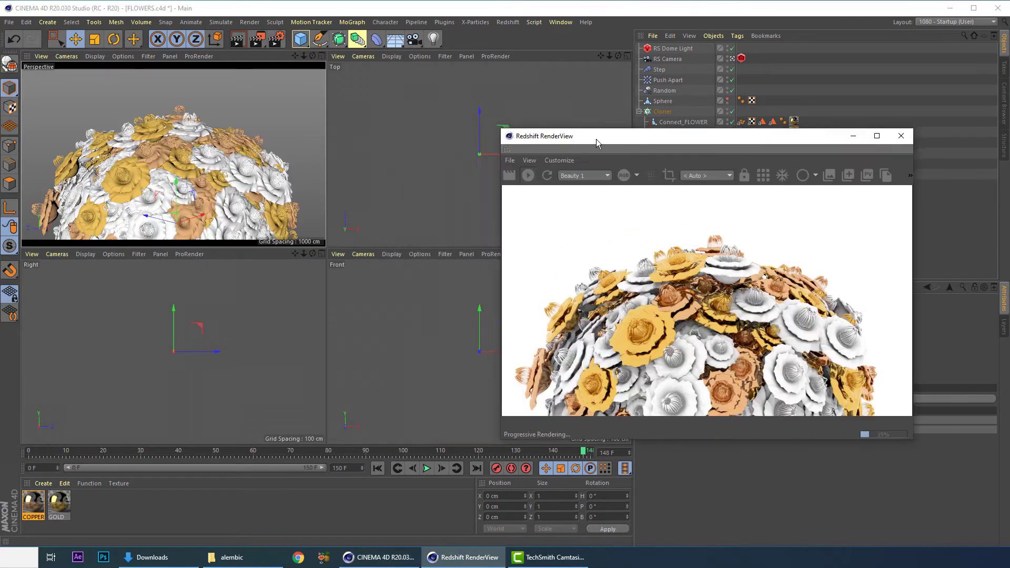
pyautogui.middleClick(400, 179)
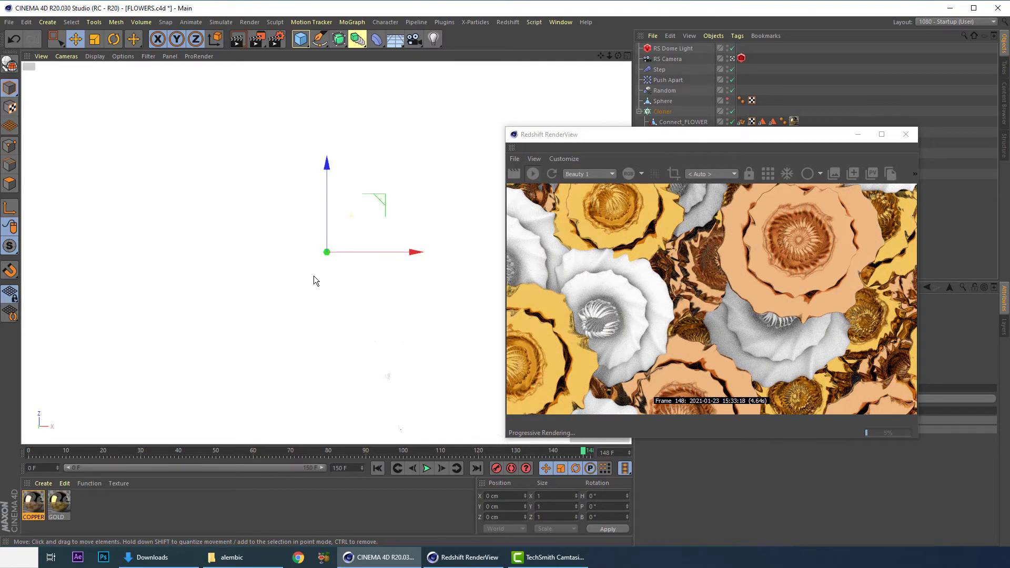
pyautogui.scroll(-5, 311, 280)
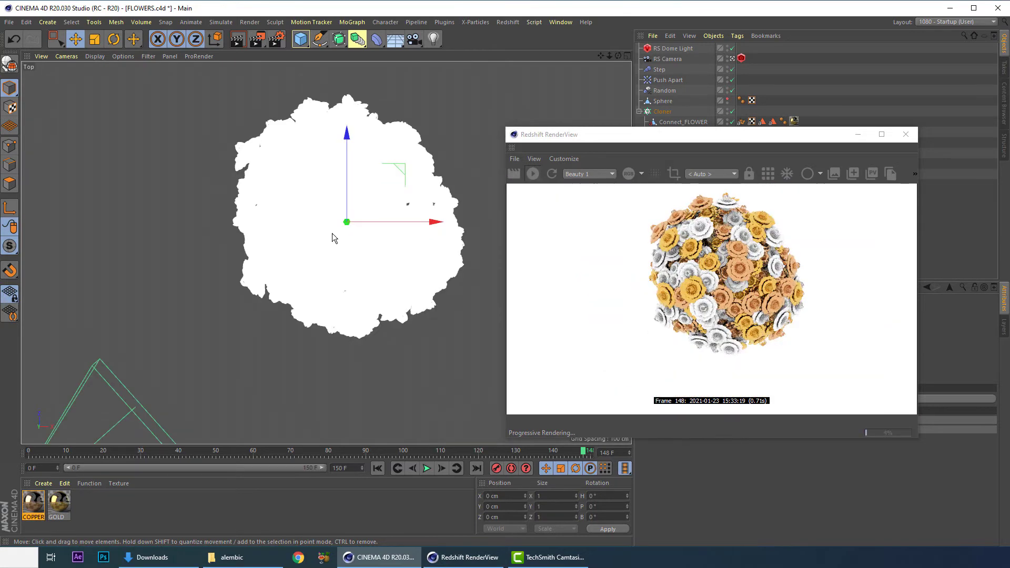
pyautogui.scroll(5, 370, 170)
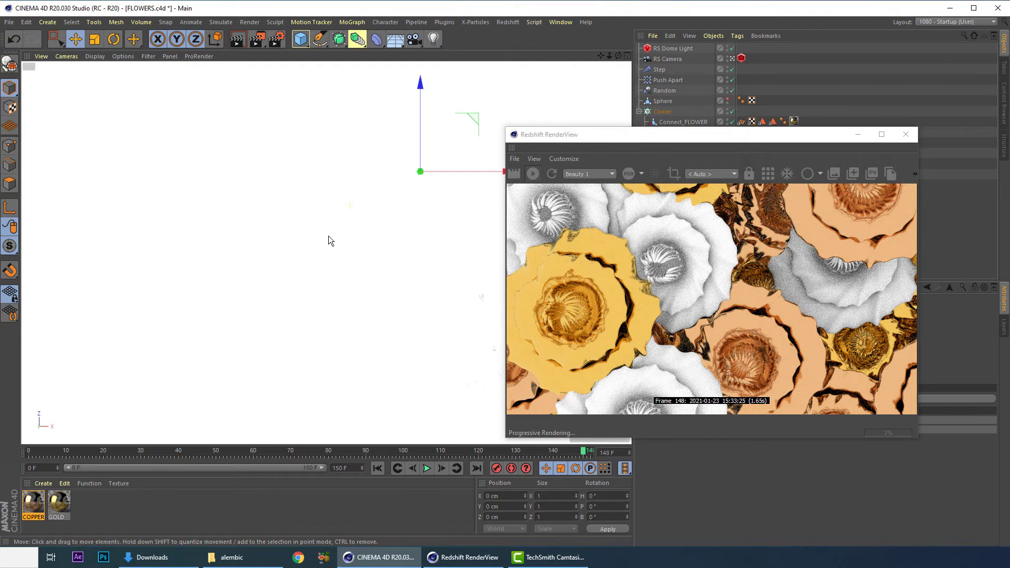
pyautogui.scroll(-3, 329, 241)
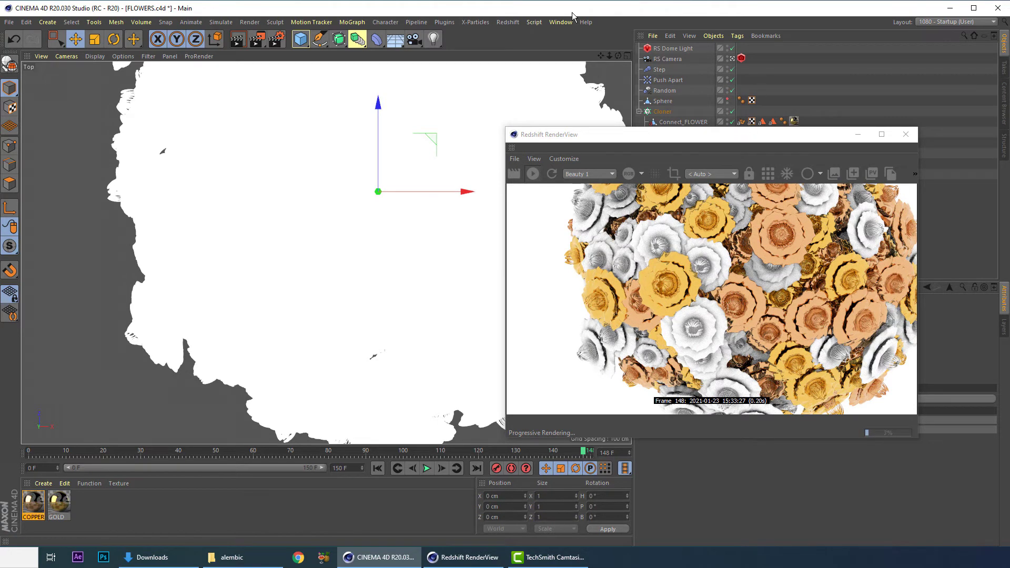
# Step: Add a second Standard Redshift camera, keeping its name RS Camera 02
pyautogui.click(508, 22)
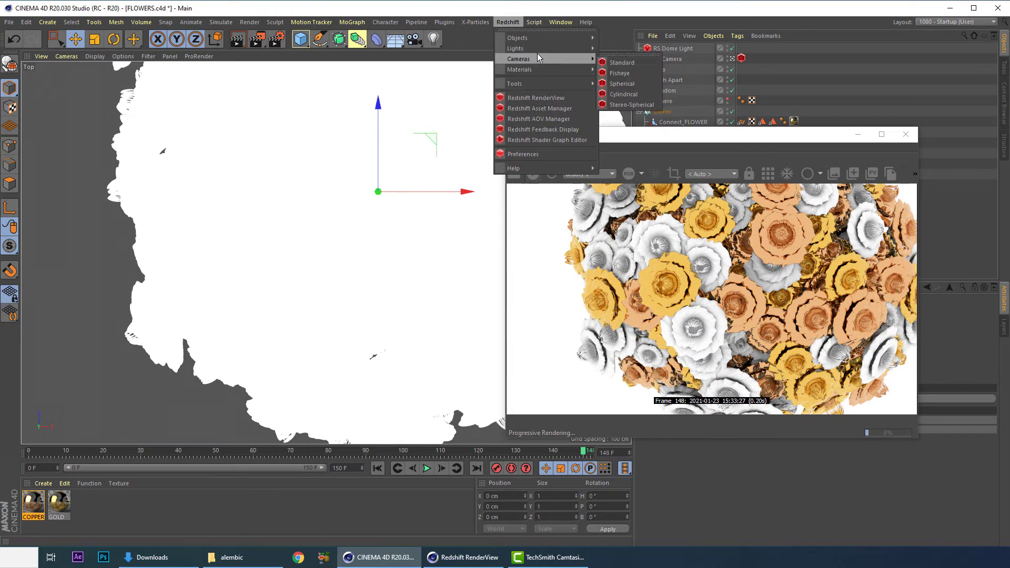
pyautogui.moveTo(544, 63)
pyautogui.click(622, 62)
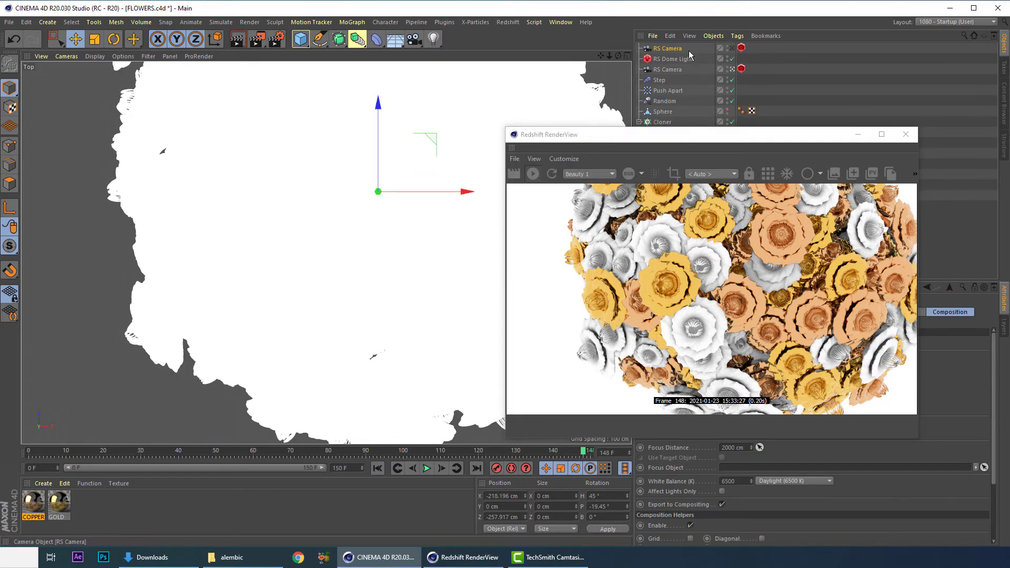
pyautogui.doubleClick(679, 49)
pyautogui.press('Return')
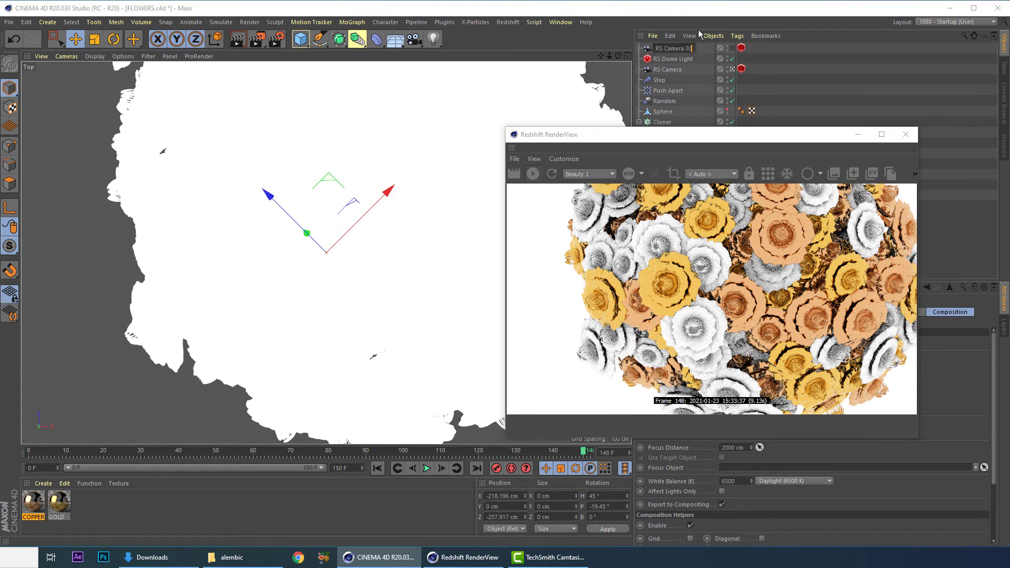
pyautogui.press('Return')
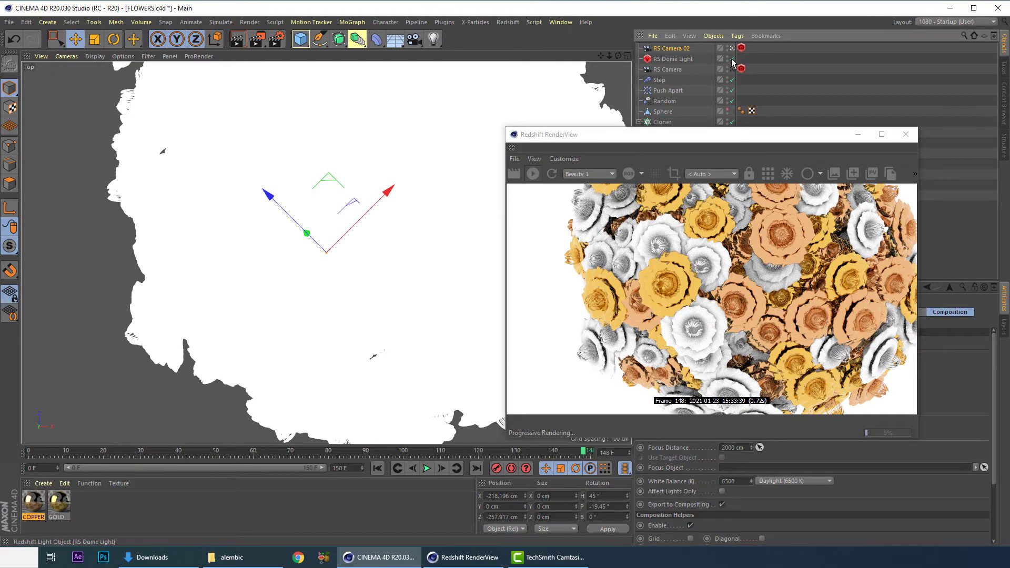
pyautogui.moveTo(735, 143); pyautogui.dragTo(365, 132)
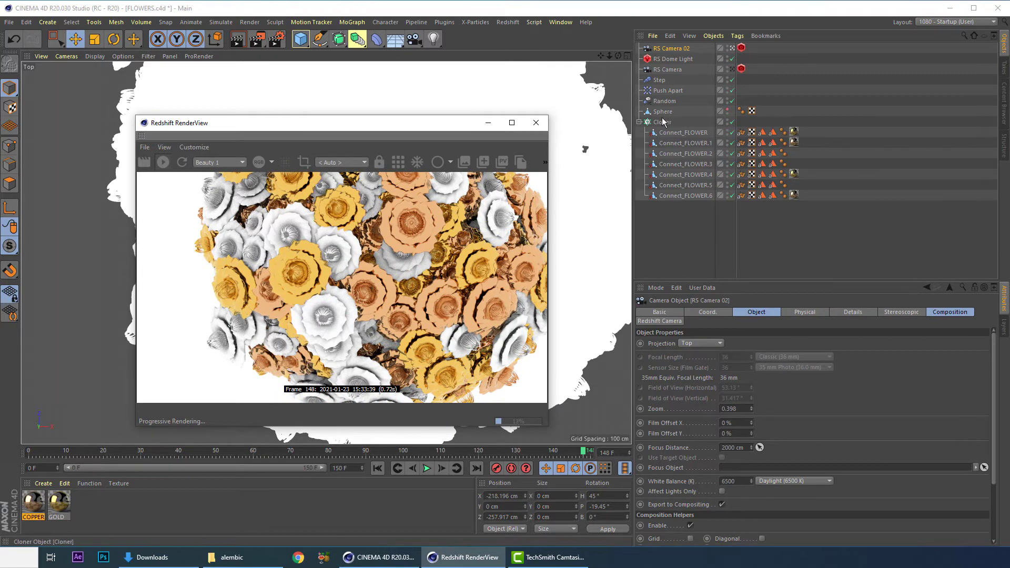
# Step: Load HDRI/wharehouse/carpentry_shop_02_4k.hdr as the RS Dome Light's Dome Map, declining the searchpath prompt
pyautogui.click(674, 59)
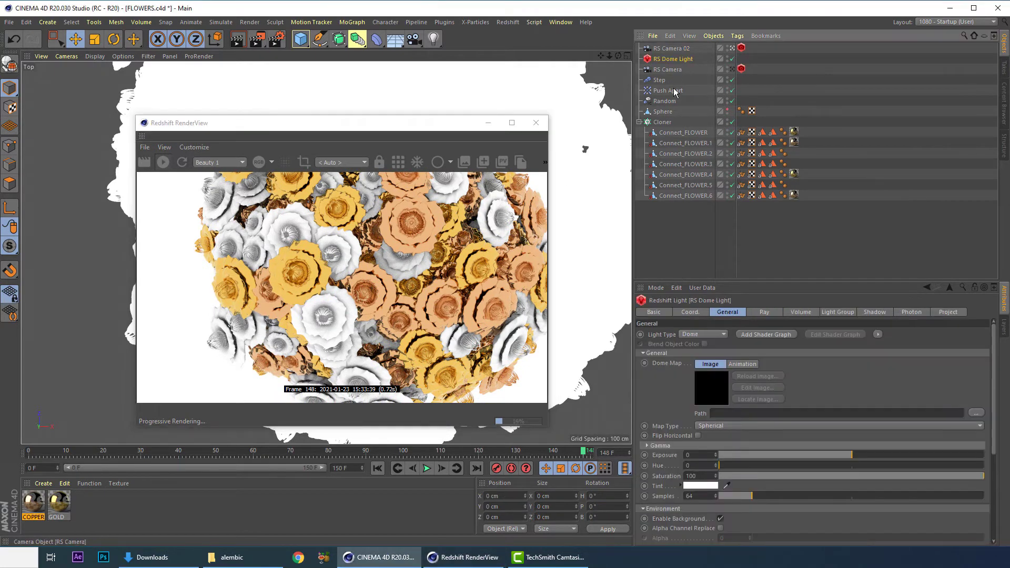
pyautogui.click(977, 413)
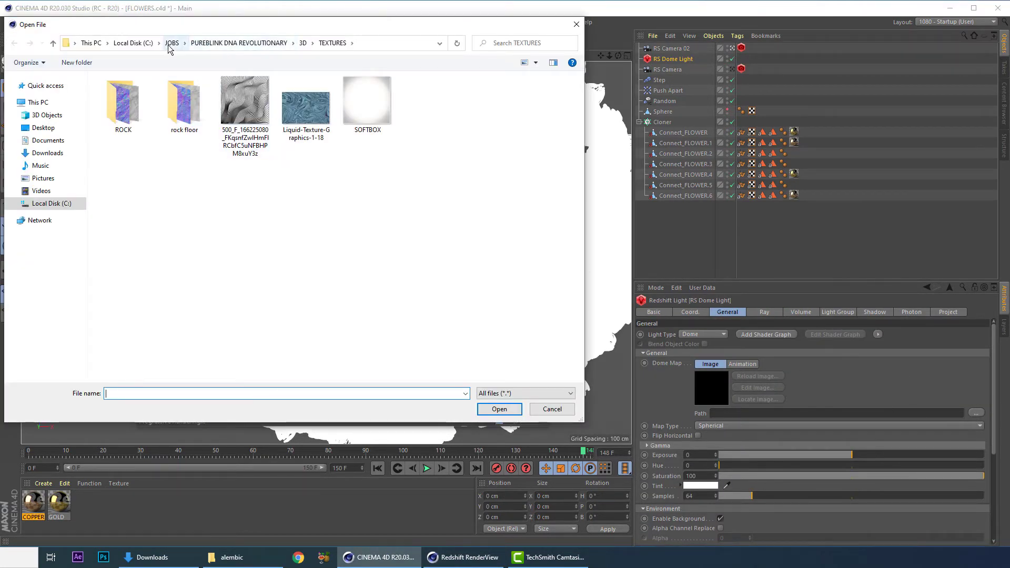
pyautogui.click(134, 43)
pyautogui.doubleClick(115, 104)
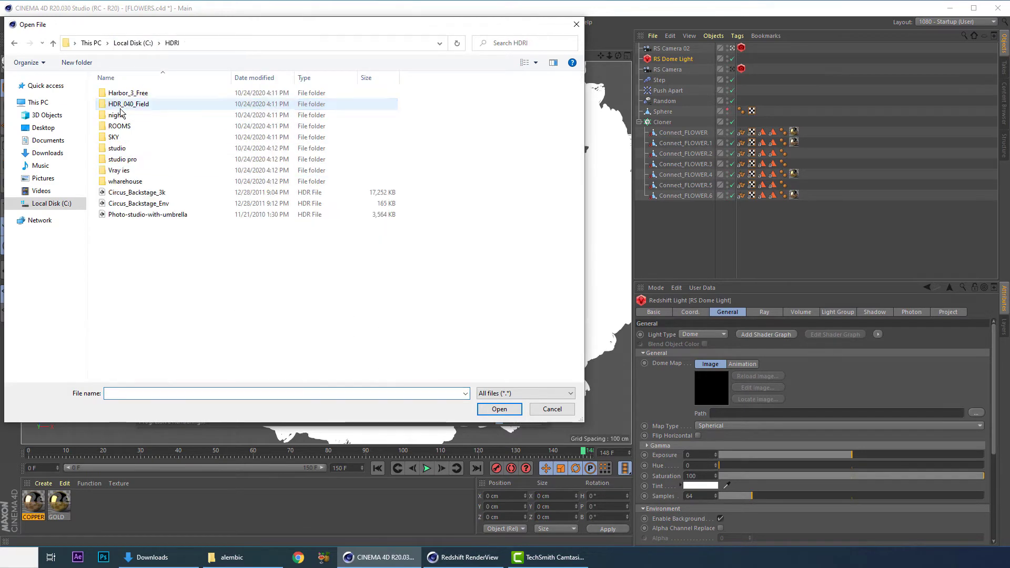
pyautogui.click(126, 184)
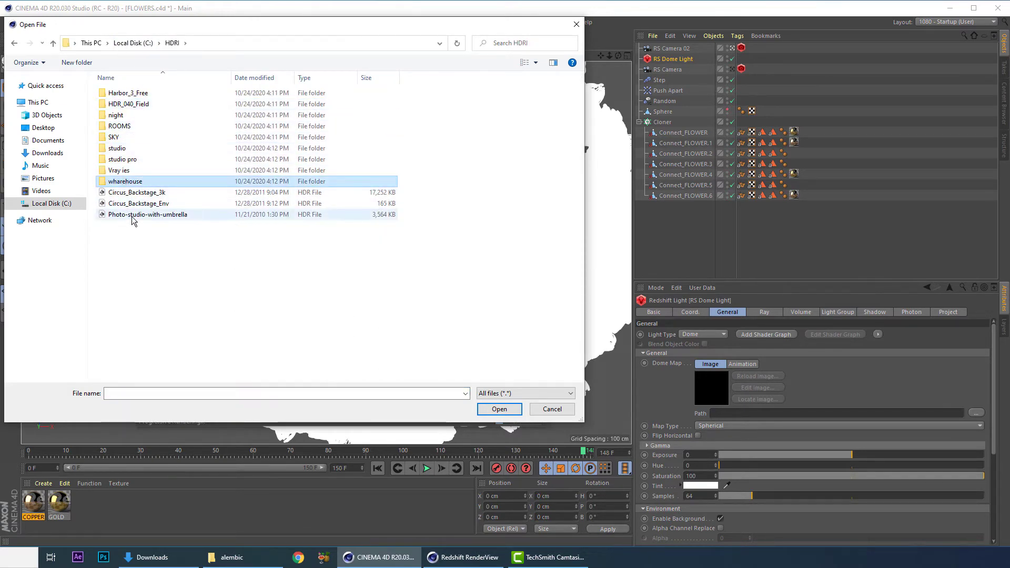
pyautogui.moveTo(143, 32); pyautogui.dragTo(337, 104)
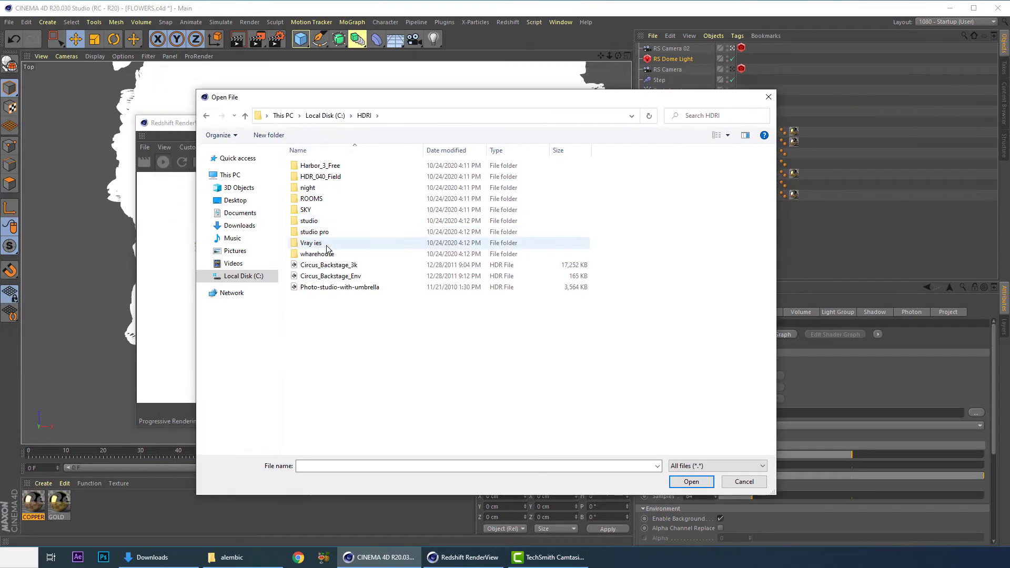
pyautogui.doubleClick(322, 254)
pyautogui.doubleClick(331, 165)
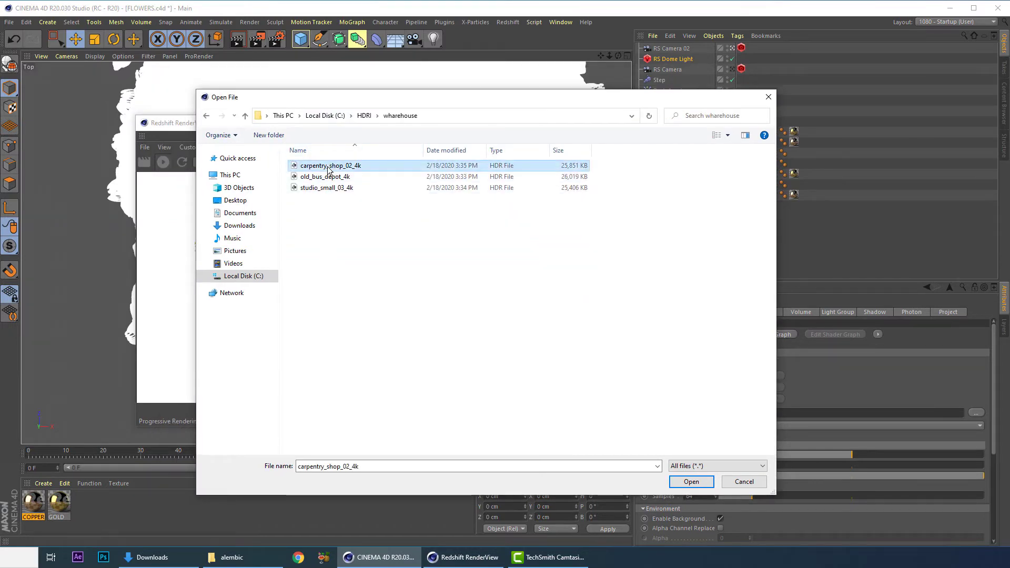
pyautogui.click(577, 319)
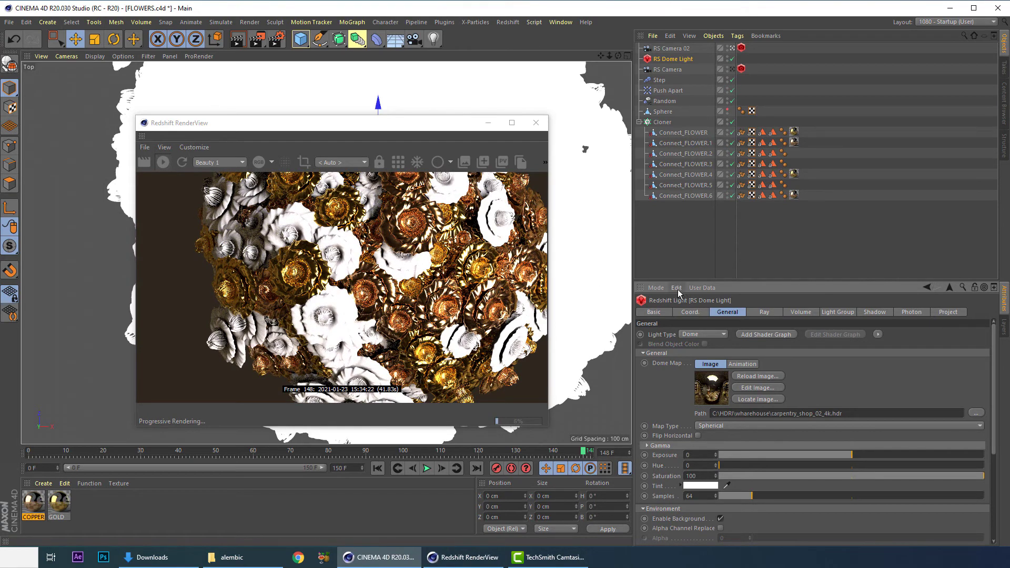
# Step: Lower the dome light's Exposure to about -0.522
pyautogui.click(840, 454)
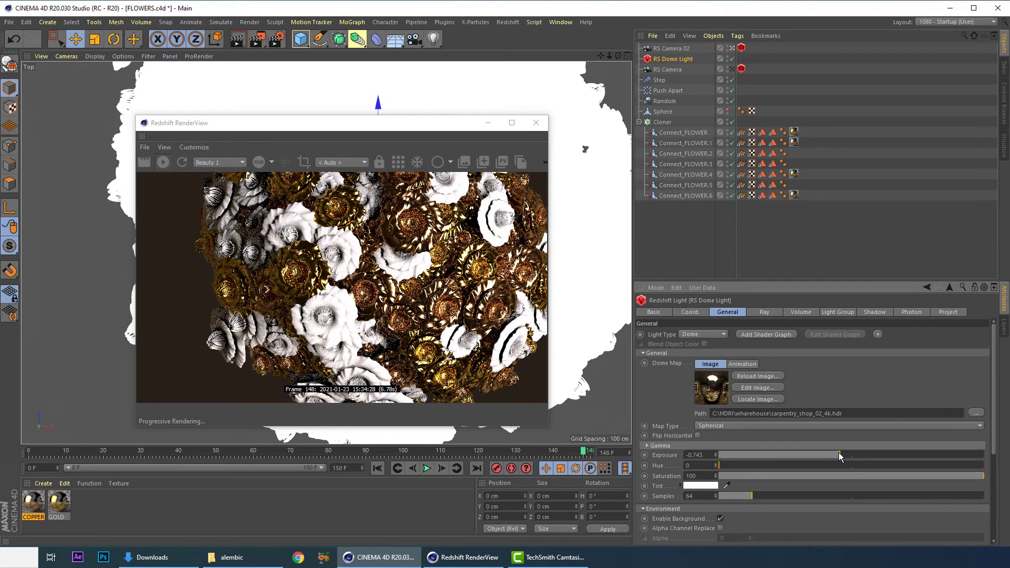
pyautogui.moveTo(842, 454); pyautogui.dragTo(841, 455)
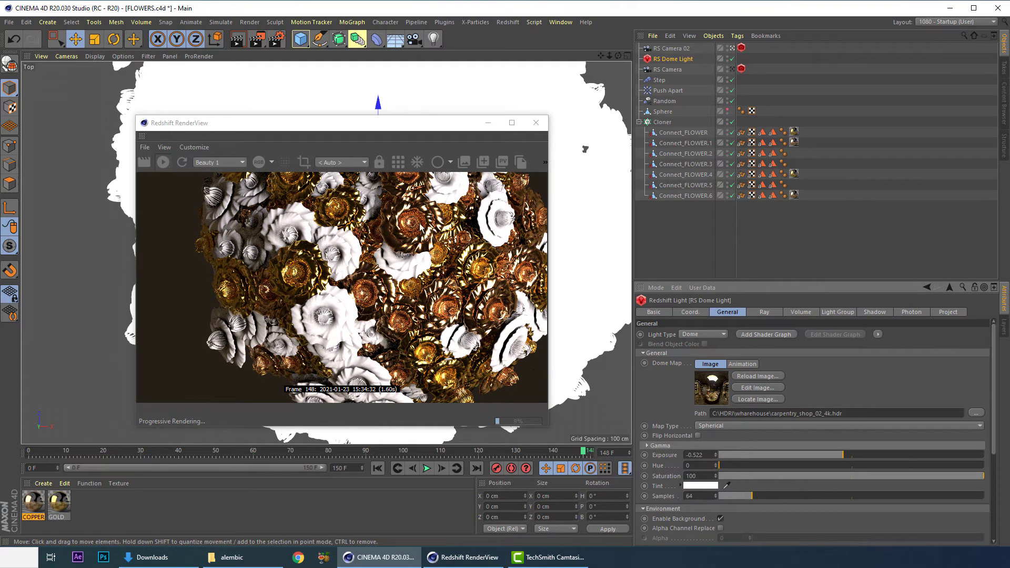
pyautogui.moveTo(337, 126); pyautogui.dragTo(559, 162)
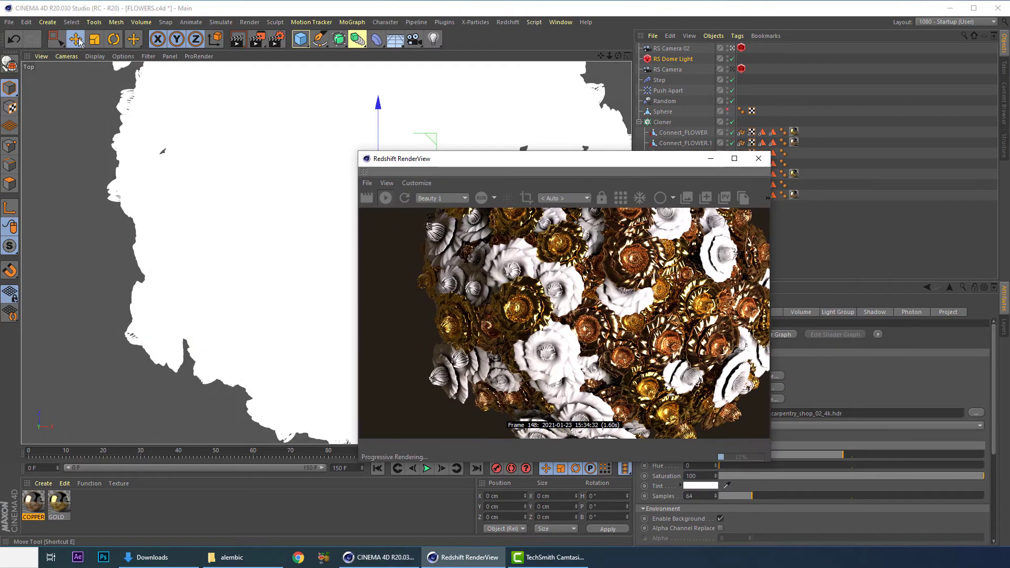
# Step: Rotate the dome light's bank in the Top view to -165.6°, then reselect RS Dome Light
pyautogui.click(114, 39)
pyautogui.moveTo(428, 163); pyautogui.dragTo(602, 168)
pyautogui.middleClick(274, 159)
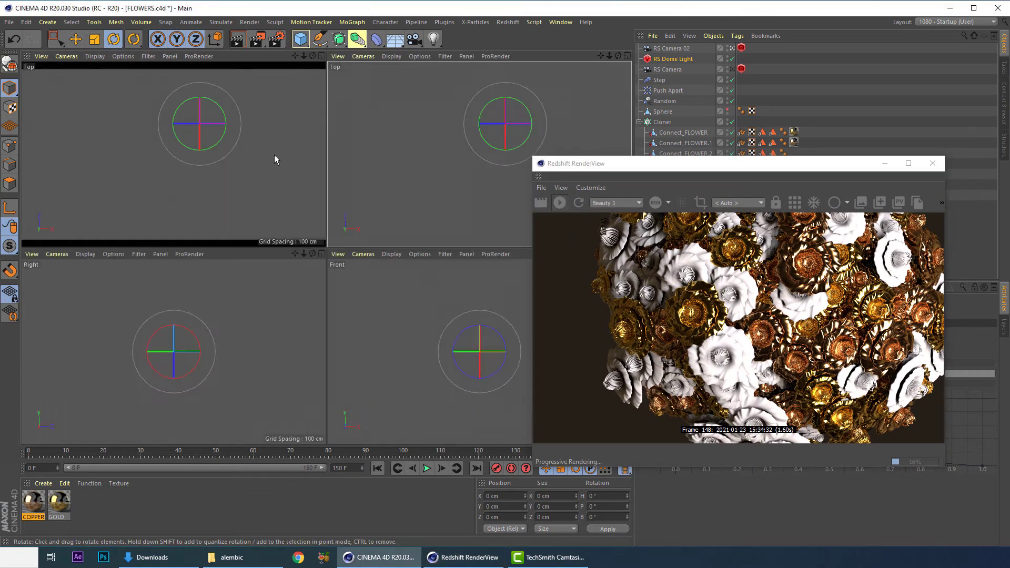
pyautogui.middleClick(274, 155)
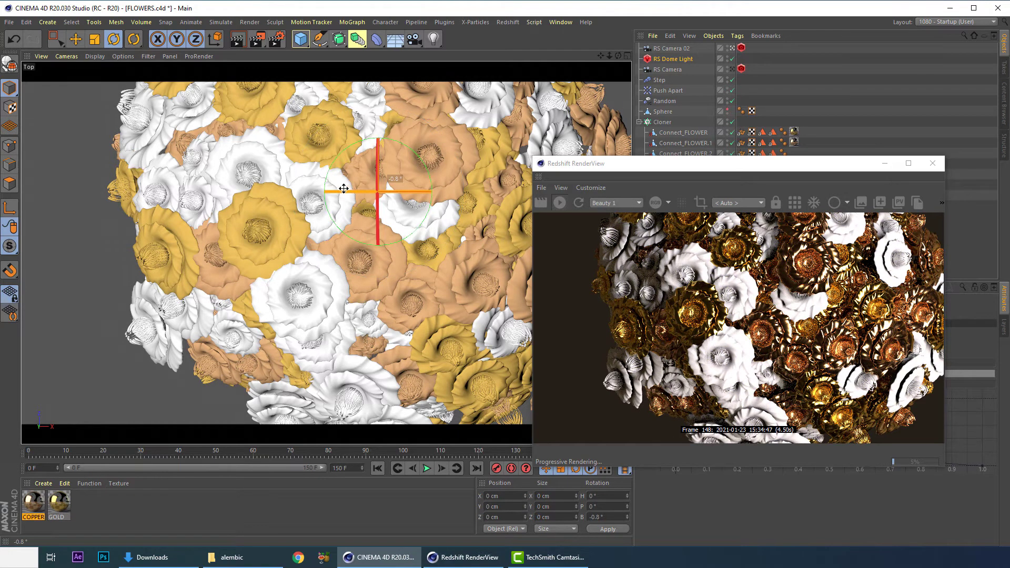
pyautogui.moveTo(344, 189); pyautogui.dragTo(322, 196)
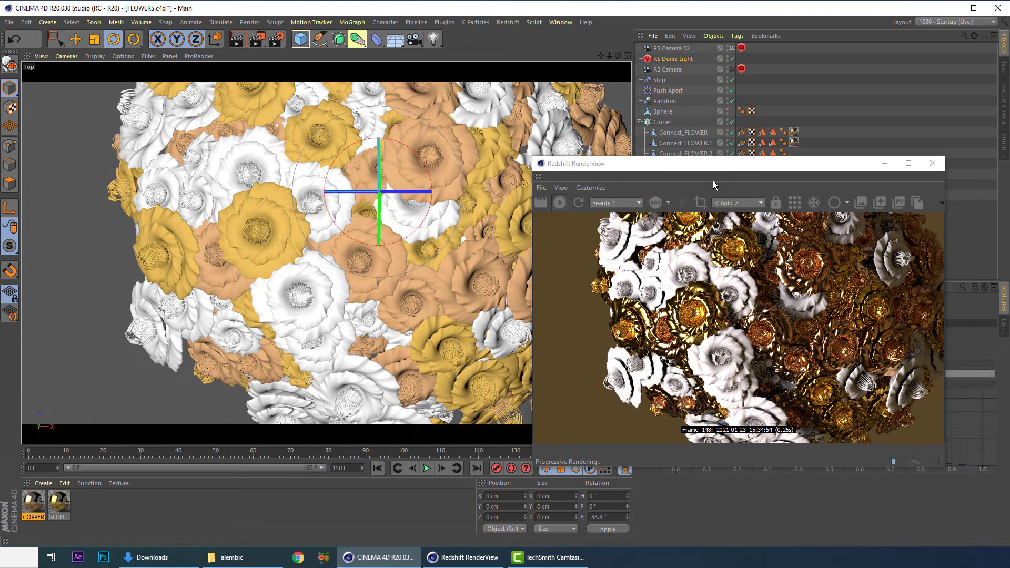
pyautogui.moveTo(731, 163); pyautogui.dragTo(658, 175)
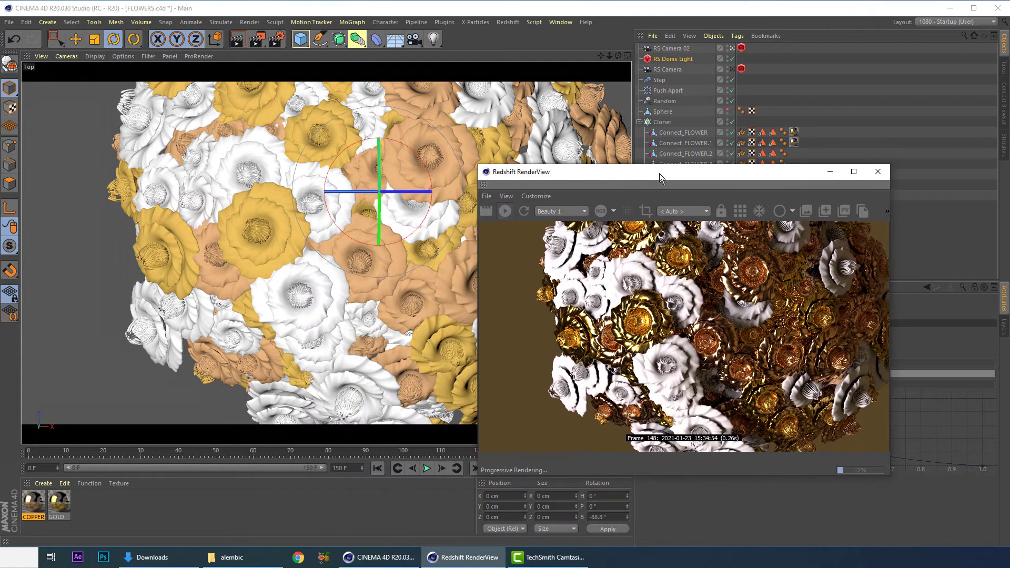
pyautogui.moveTo(408, 190); pyautogui.dragTo(318, 186)
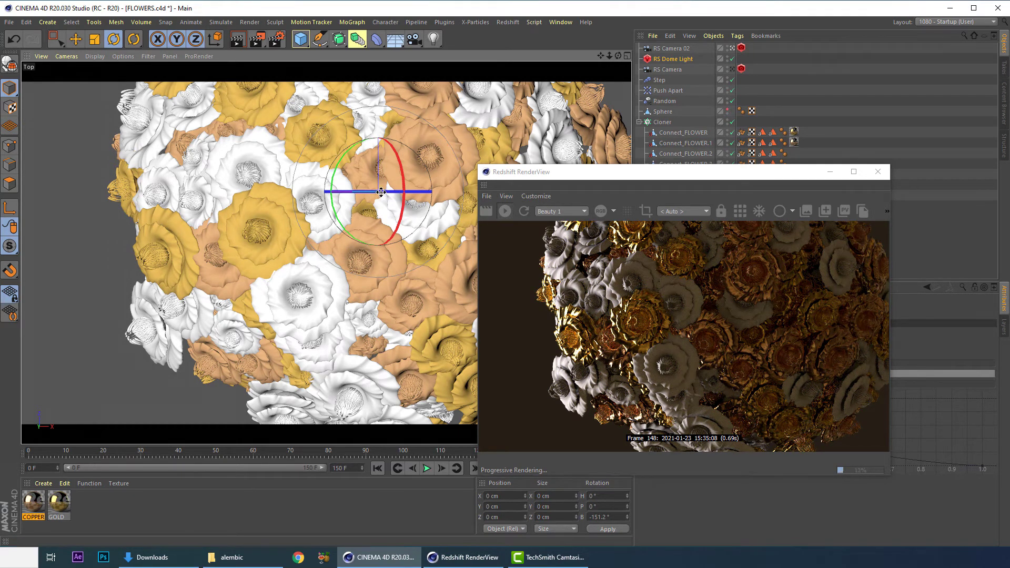
pyautogui.moveTo(360, 189); pyautogui.dragTo(366, 189)
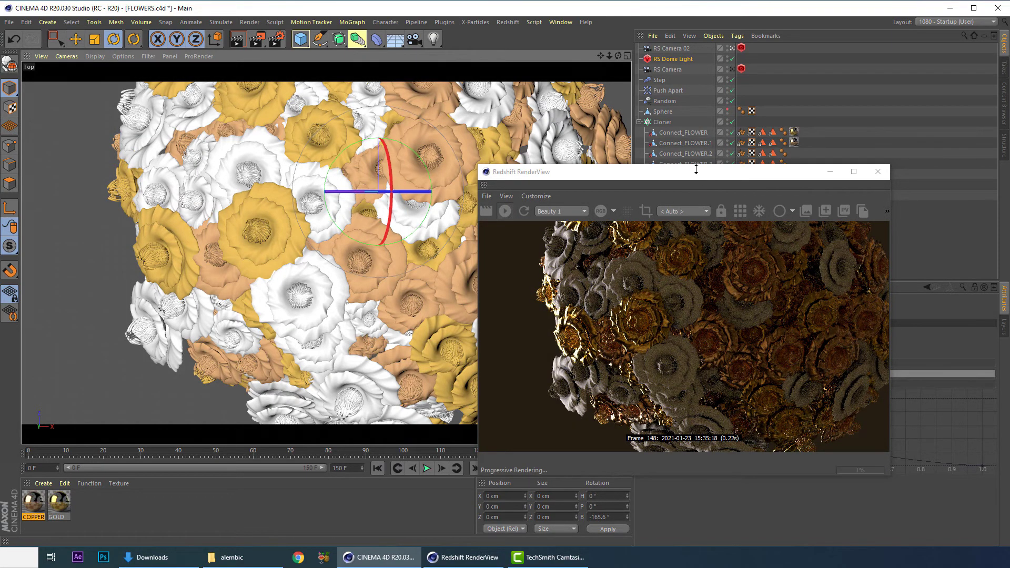
pyautogui.moveTo(696, 169); pyautogui.dragTo(479, 160)
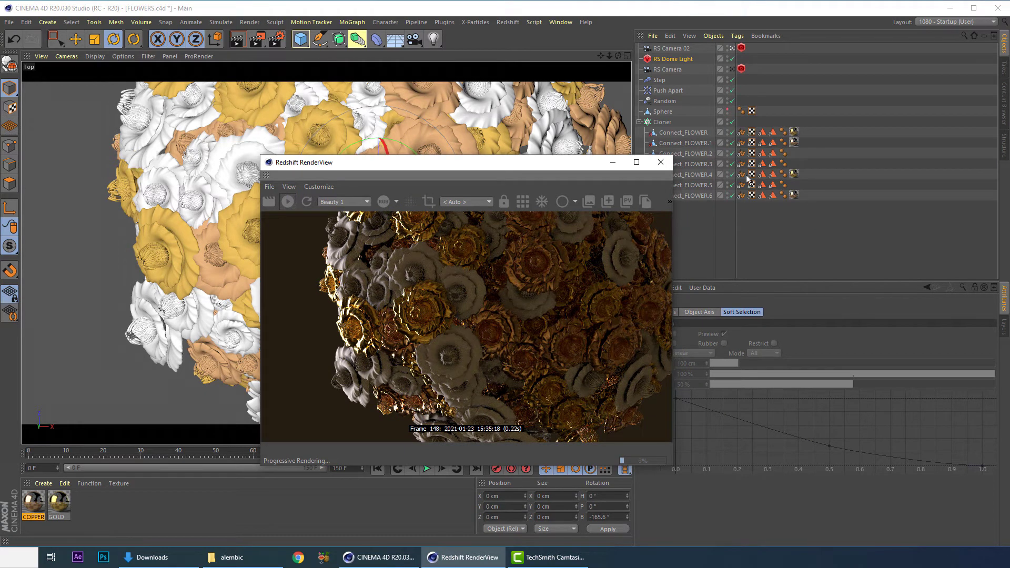
pyautogui.click(676, 60)
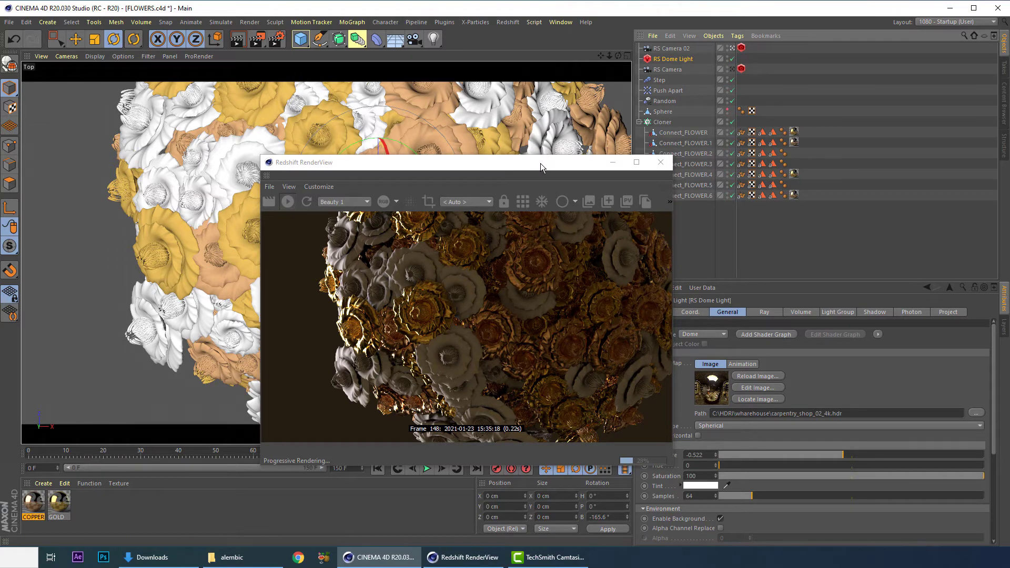
pyautogui.moveTo(541, 163); pyautogui.dragTo(420, 133)
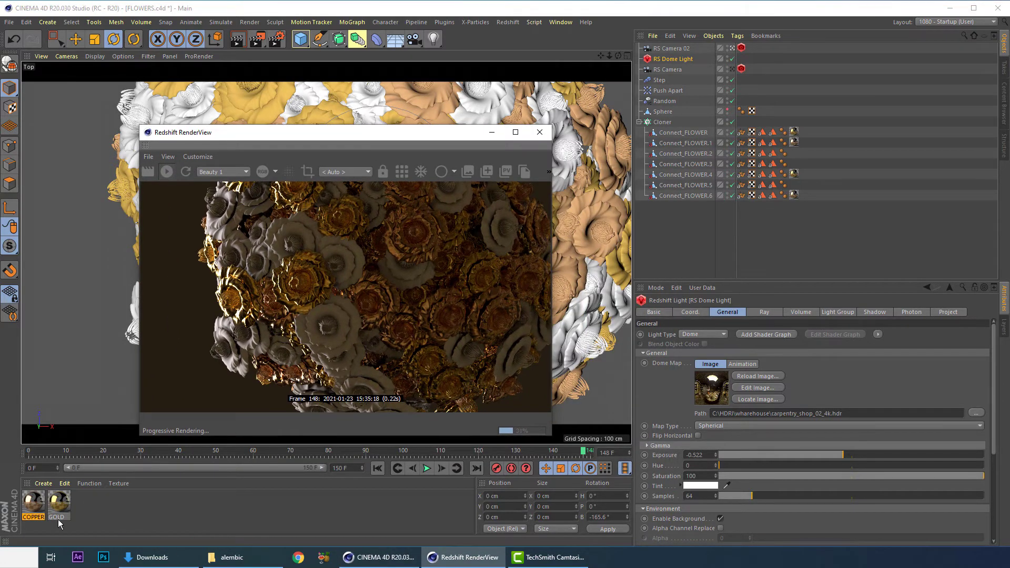
# Step: Create a new Redshift Material and set its Shader Graph Preset to Iron
pyautogui.click(43, 483)
pyautogui.moveTo(120, 372)
pyautogui.moveTo(185, 374)
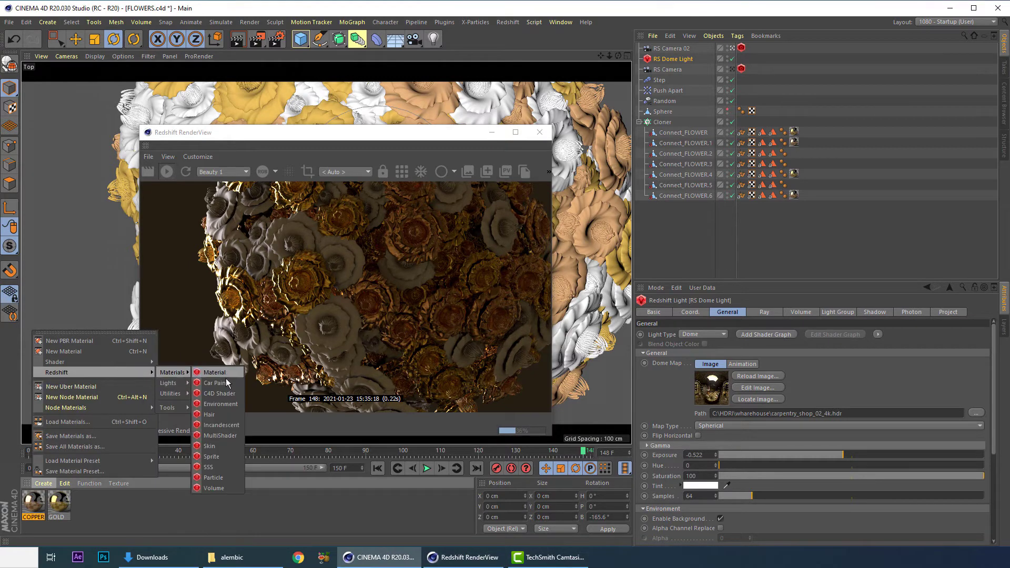
pyautogui.click(215, 372)
pyautogui.doubleClick(39, 510)
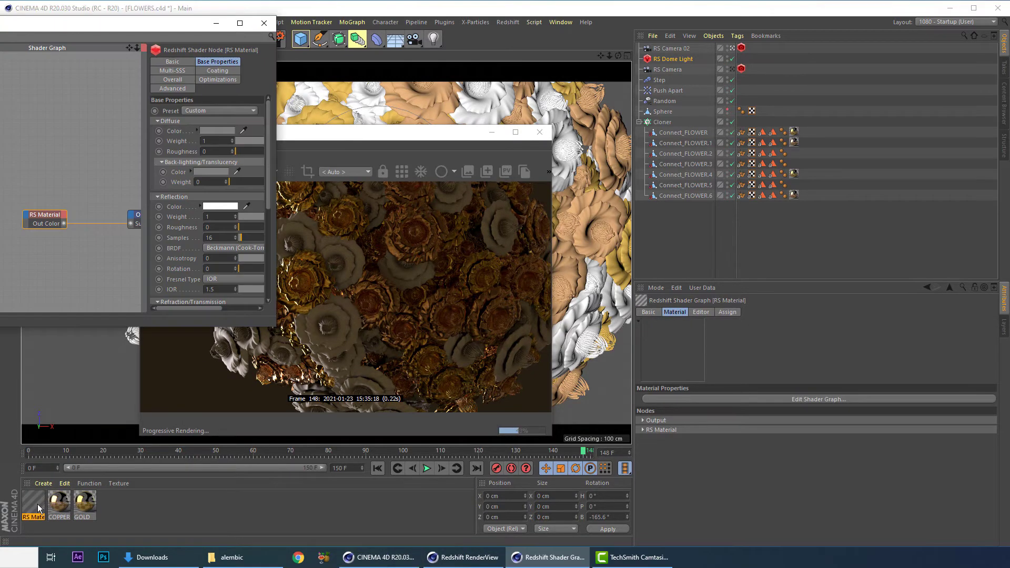
pyautogui.click(206, 110)
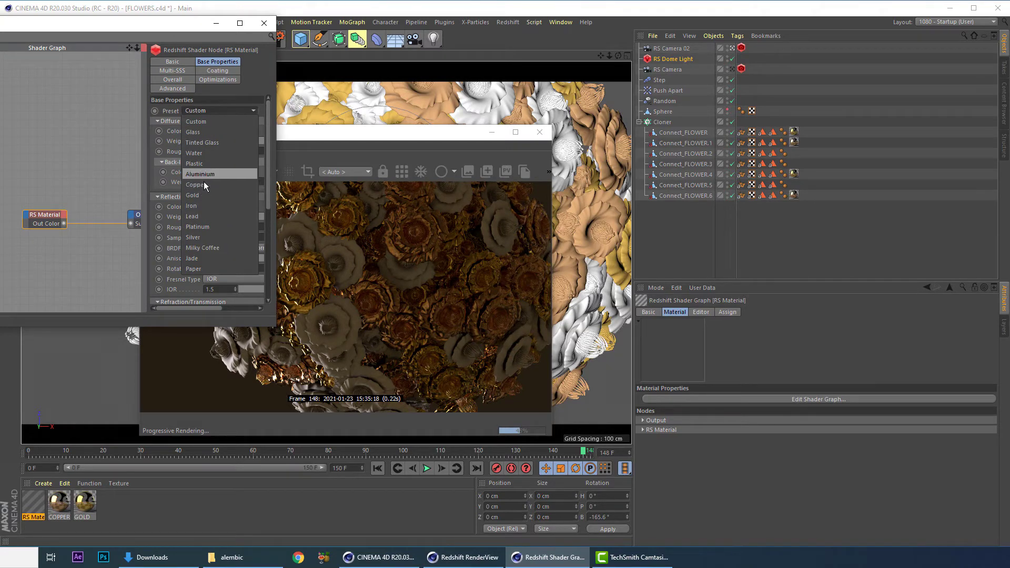
pyautogui.click(199, 206)
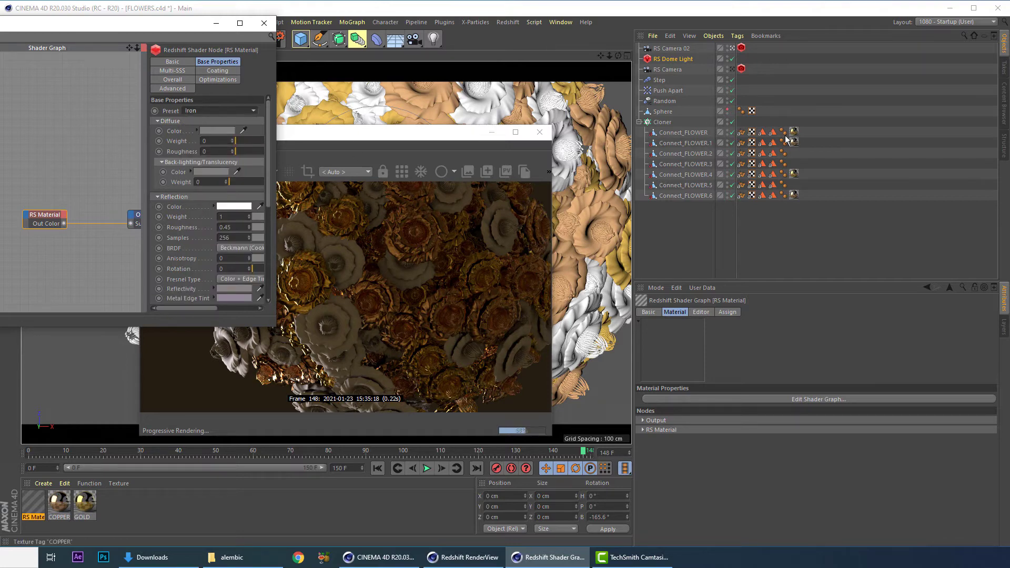
# Step: Select Connect_FLOWER.2, Connect_FLOWER.3 and Connect_FLOWER.5 in the object list
pyautogui.click(684, 153)
pyautogui.keyDown('shift'); pyautogui.click(694, 164); pyautogui.keyUp('shift')
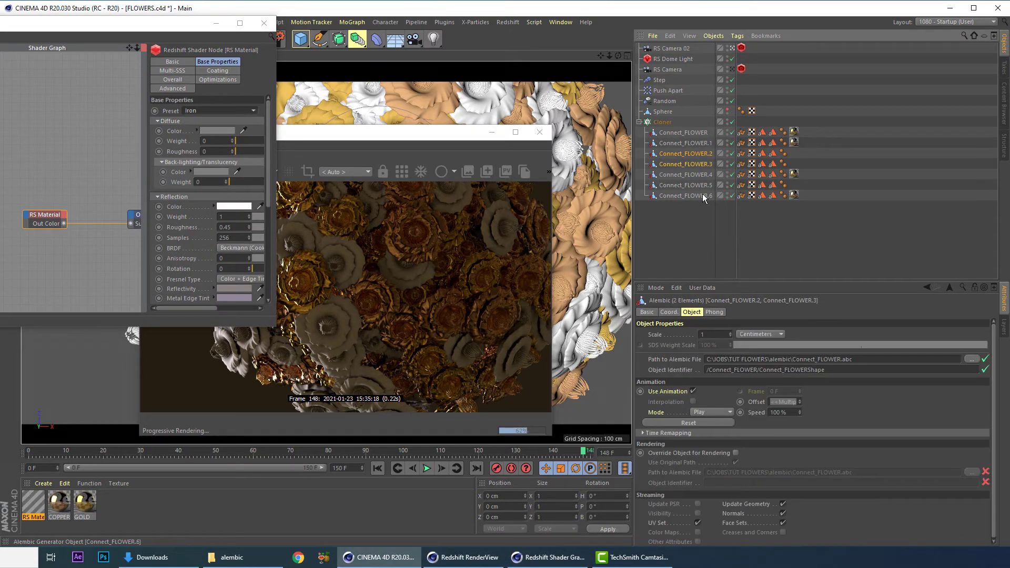
pyautogui.keyDown('shift'); pyautogui.click(702, 186); pyautogui.keyUp('shift')
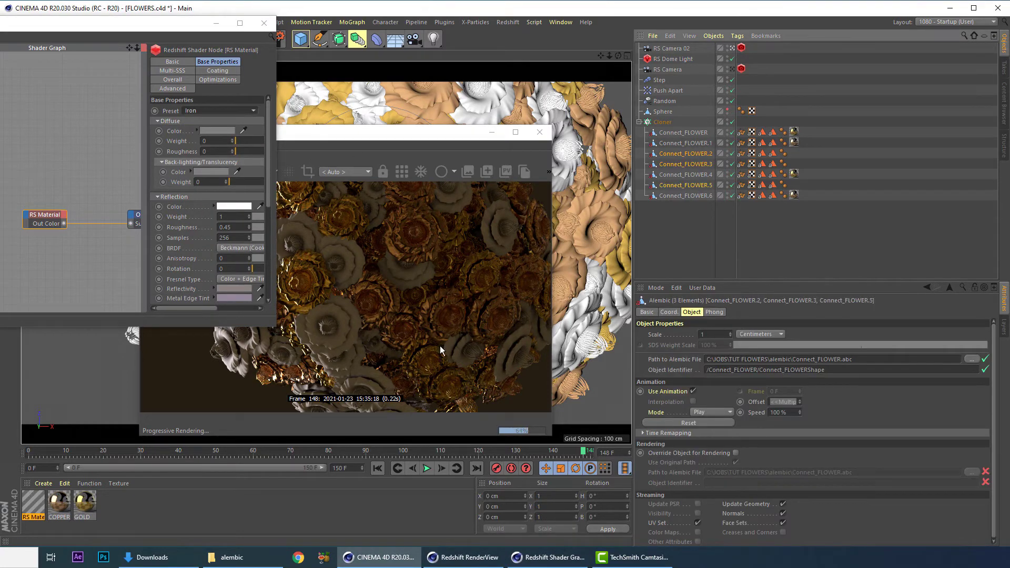
# Step: Apply the Iron RS Material to the selected flowers from its context menu
pyautogui.rightClick(47, 494)
pyautogui.click(69, 345)
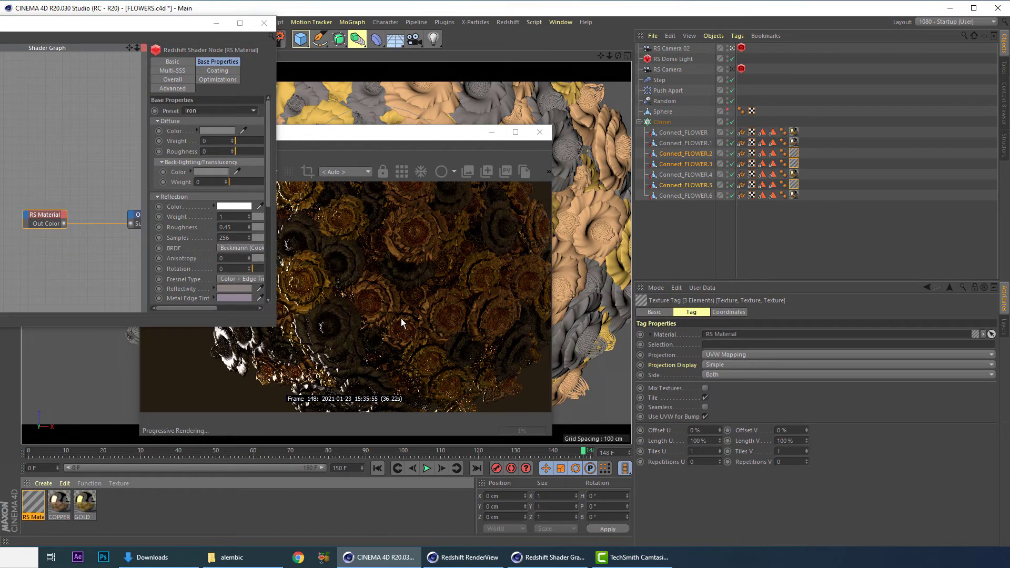
pyautogui.click(401, 317)
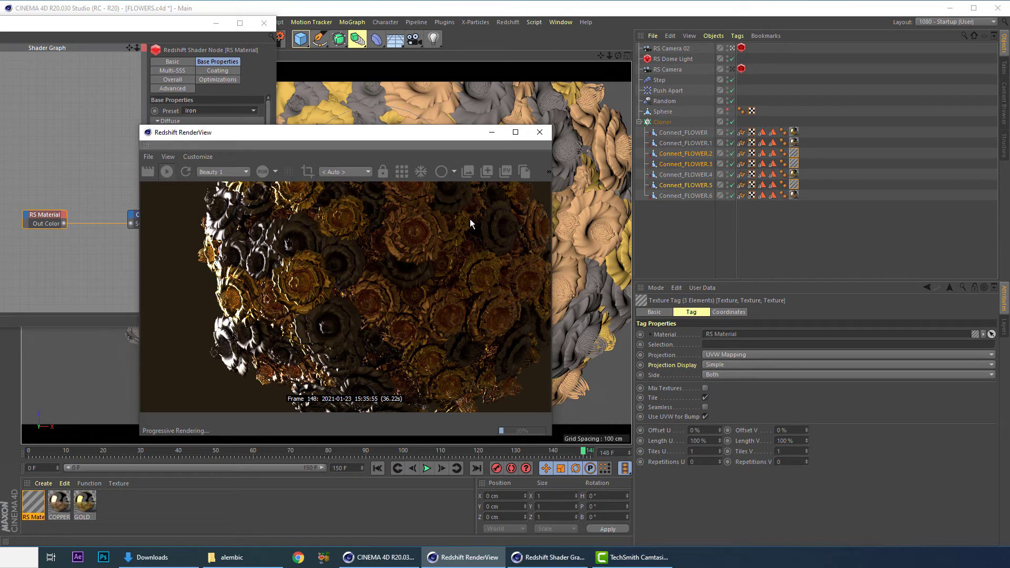
# Step: Raise the Cloner's Seed to 1234570 to reshuffle the flower clones
pyautogui.click(662, 123)
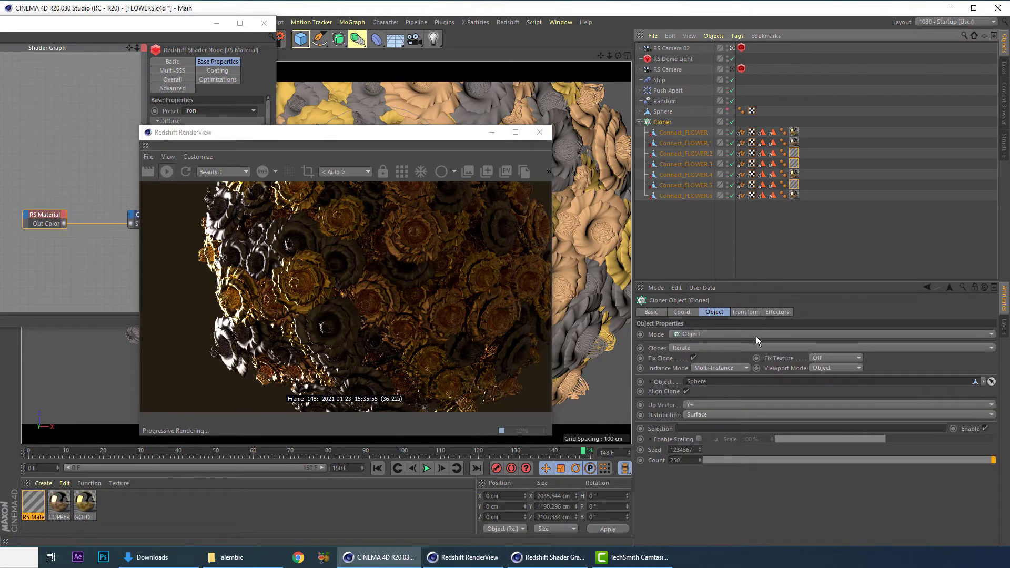
pyautogui.click(701, 448)
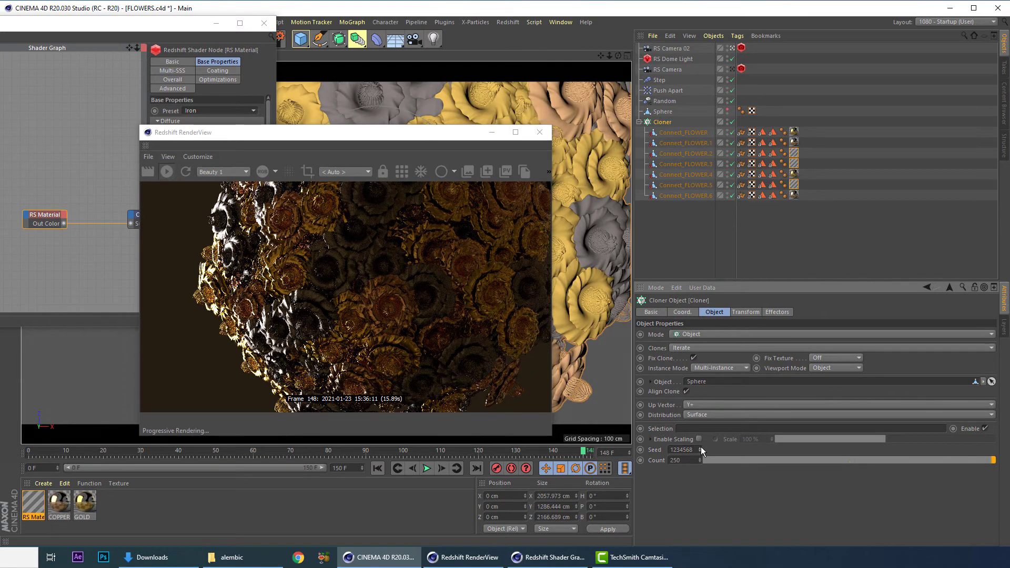
pyautogui.click(700, 447)
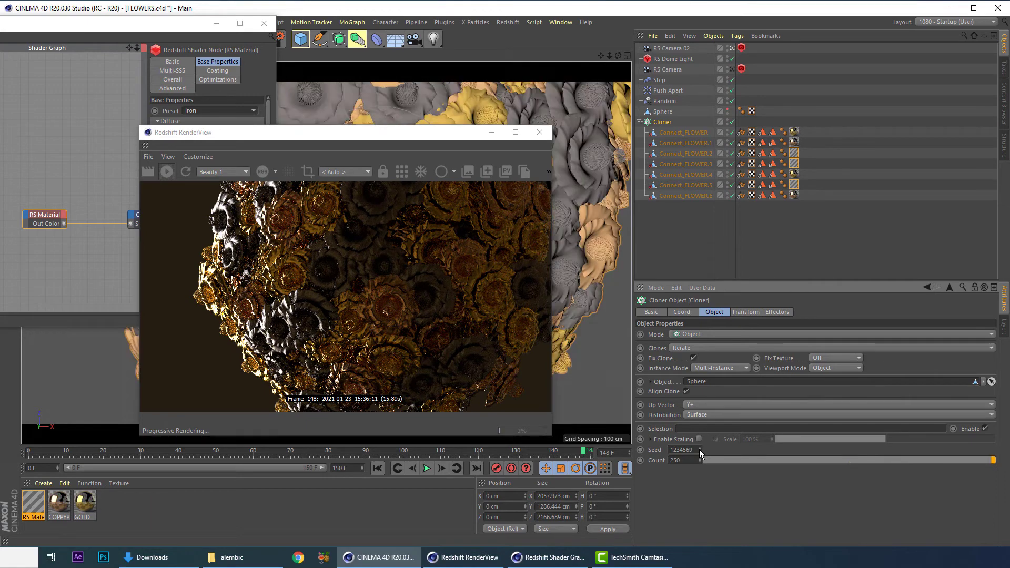
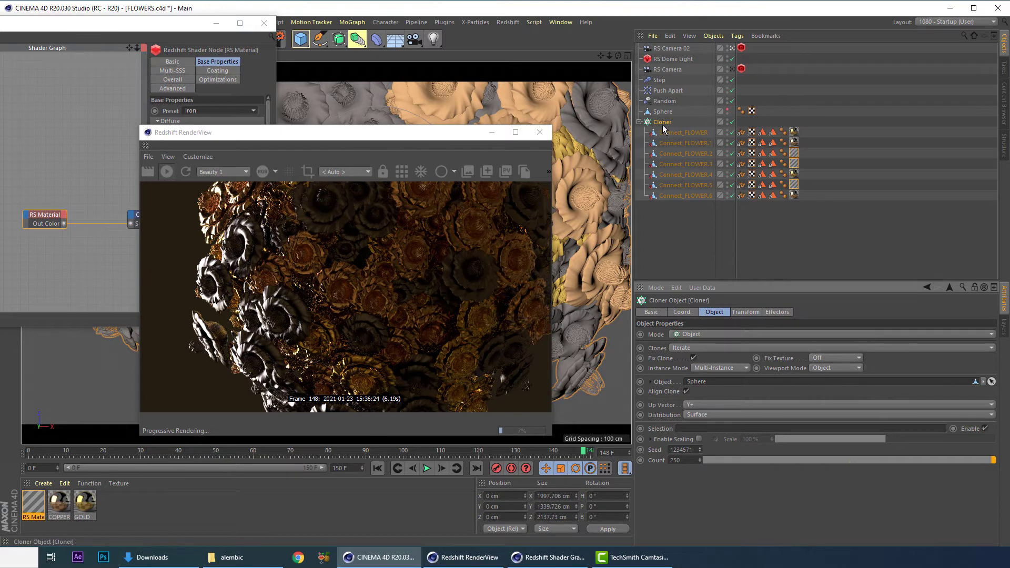
# Step: Lower the RS Dome Light's exposure to -1.787 and disable its HDRI background
pyautogui.click(671, 59)
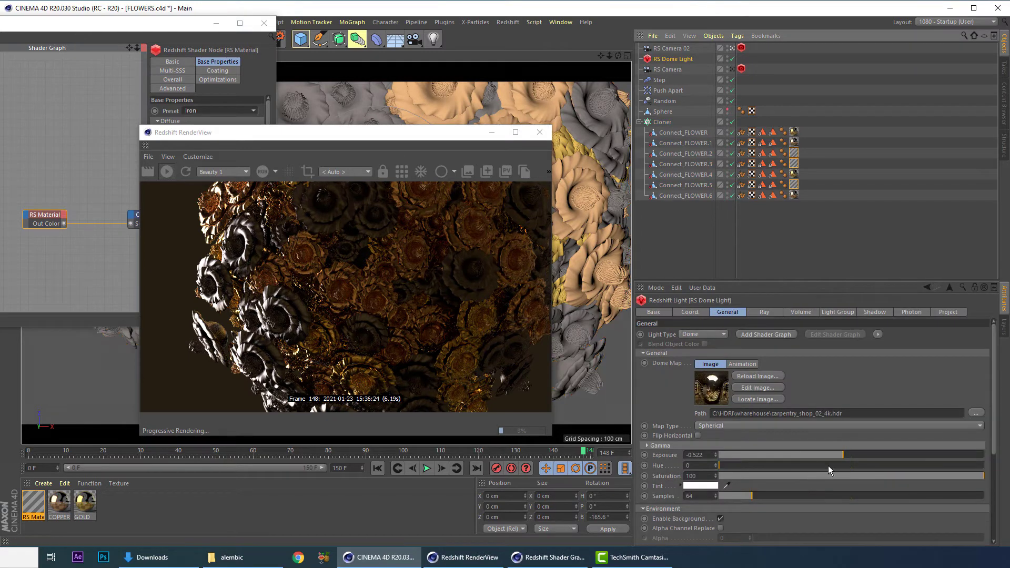
pyautogui.moveTo(839, 455); pyautogui.dragTo(825, 455)
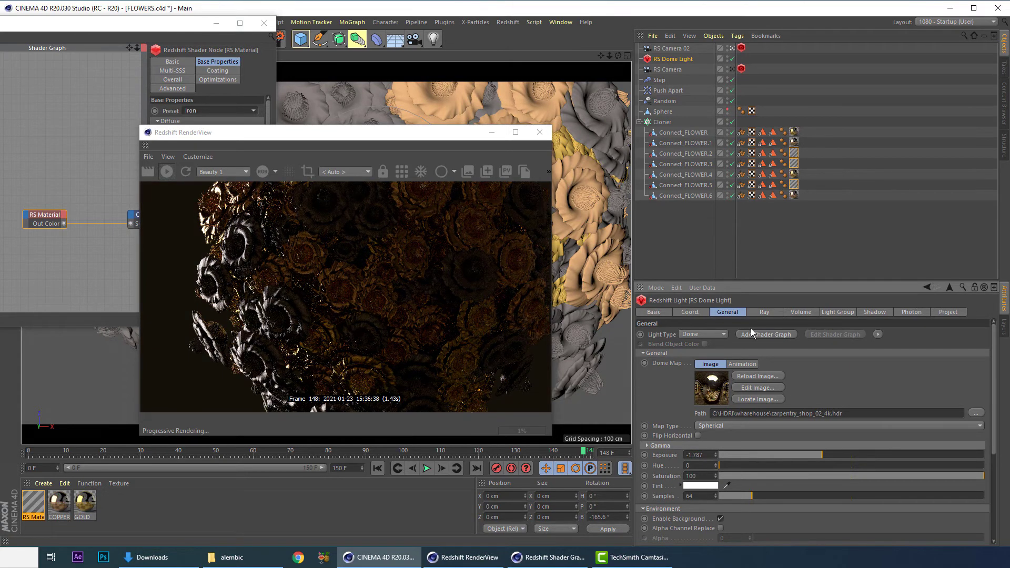
pyautogui.click(721, 519)
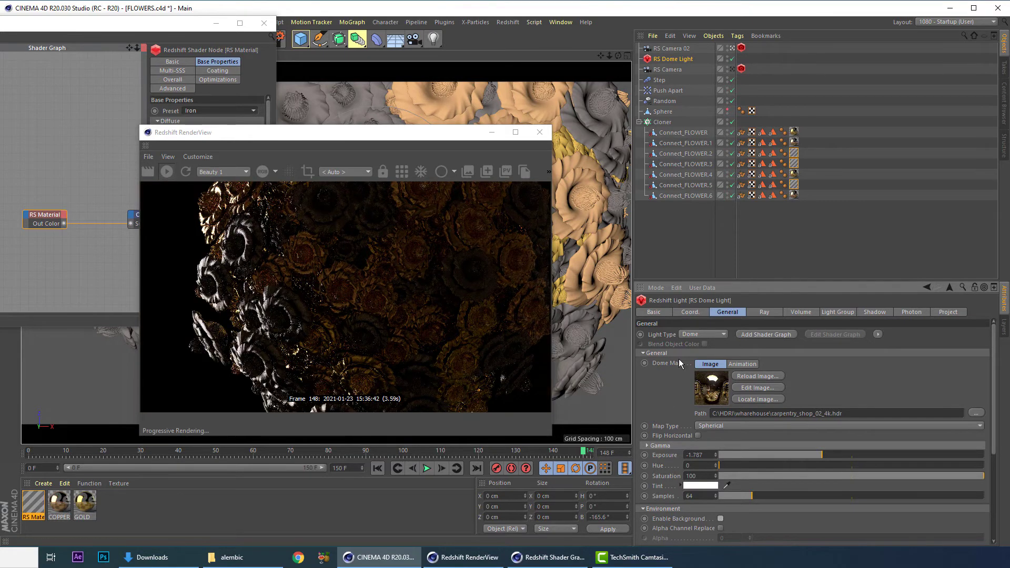
# Step: Close the Shader Graph window and rotate RS Dome Light.1 to -76.4° on B
pyautogui.click(264, 24)
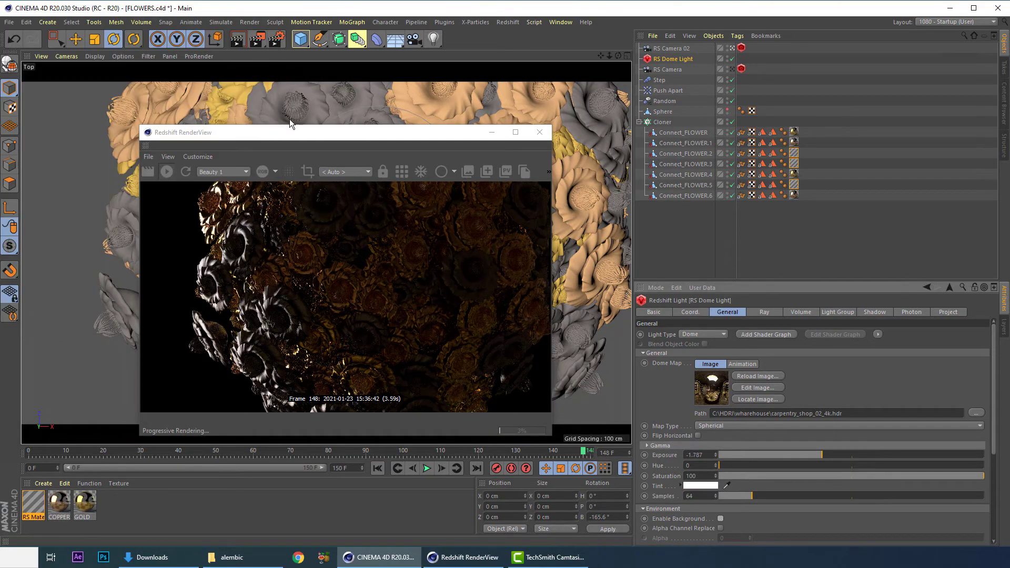
pyautogui.moveTo(288, 136); pyautogui.dragTo(252, 250)
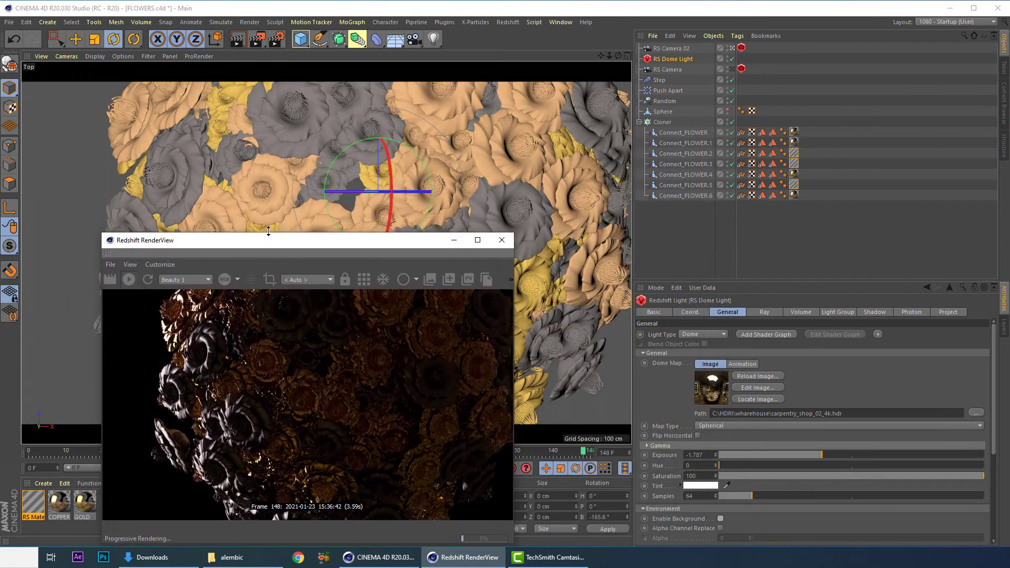
pyautogui.click(337, 191)
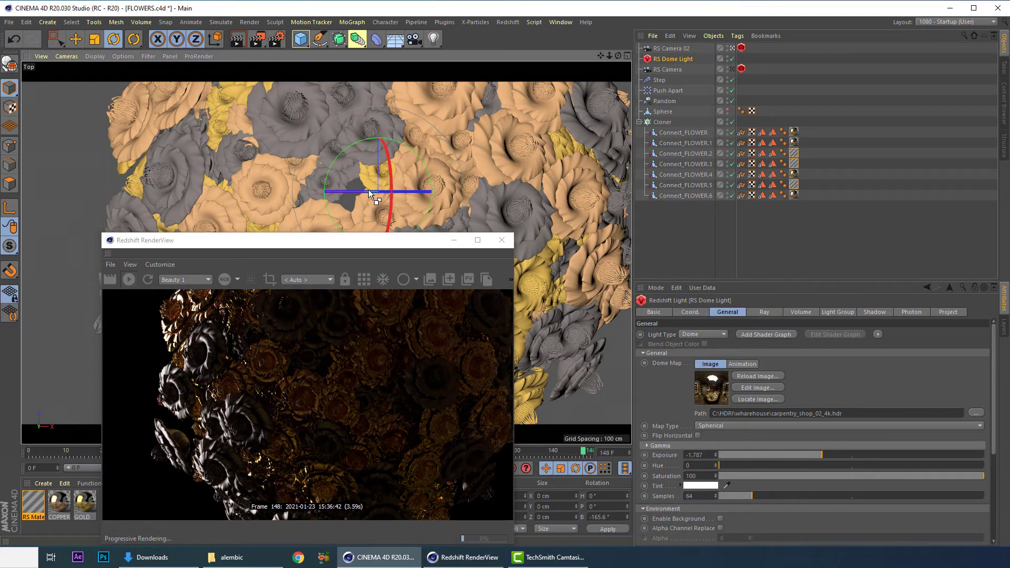
pyautogui.moveTo(368, 191); pyautogui.dragTo(490, 203)
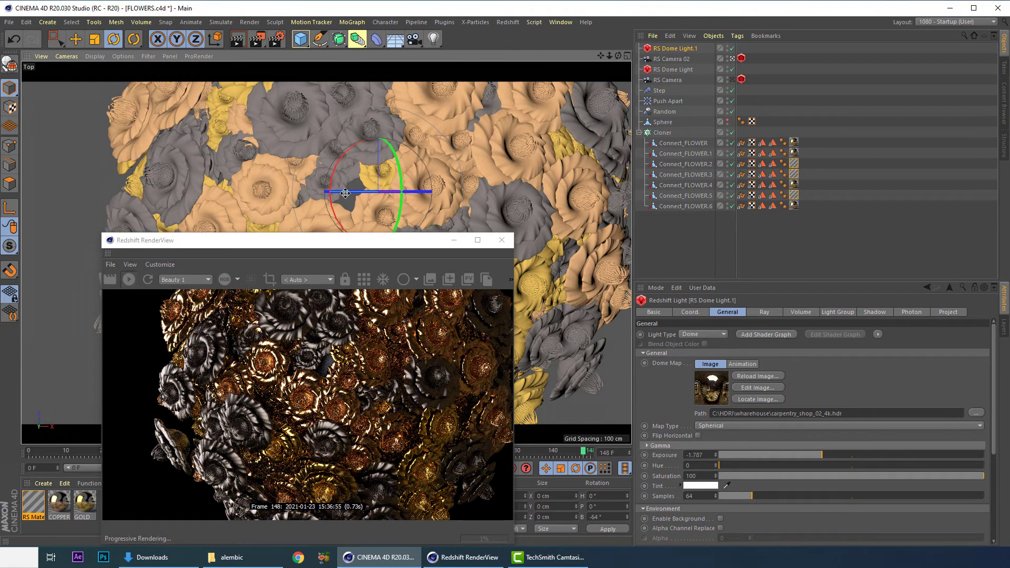
pyautogui.moveTo(392, 194); pyautogui.dragTo(551, 171)
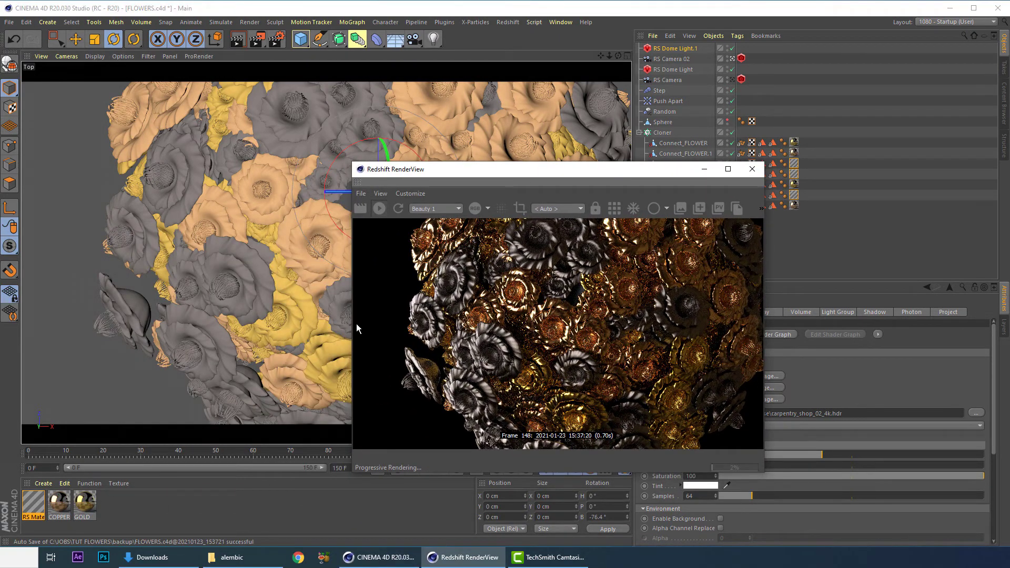
# Step: At frame 0, turn the Sphere's render-visibility dot red to exclude it from rendering
pyautogui.click(30, 454)
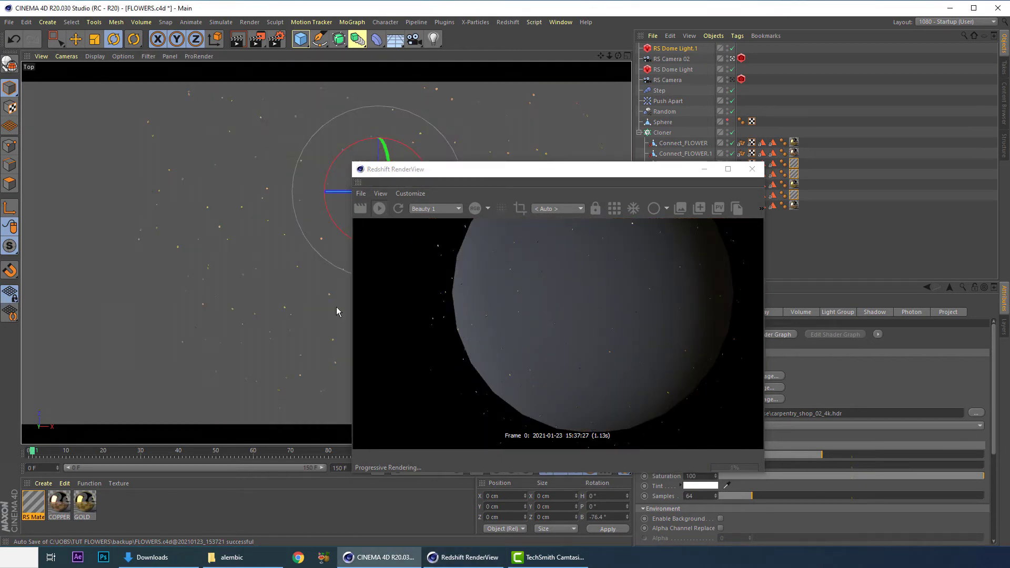
pyautogui.moveTo(609, 164); pyautogui.dragTo(448, 144)
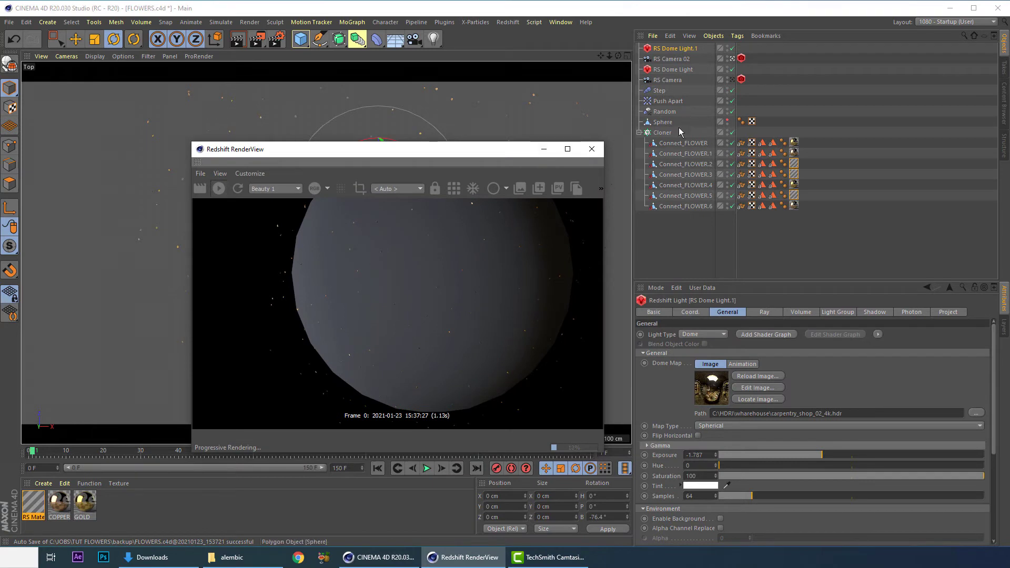
pyautogui.click(727, 126)
pyautogui.moveTo(423, 149); pyautogui.dragTo(502, 91)
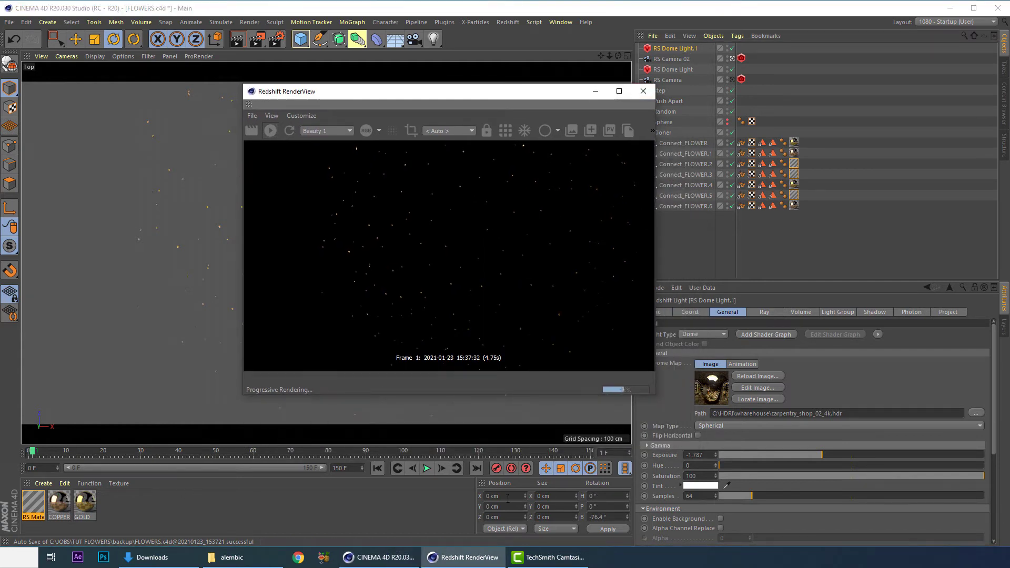
pyautogui.click(190, 493)
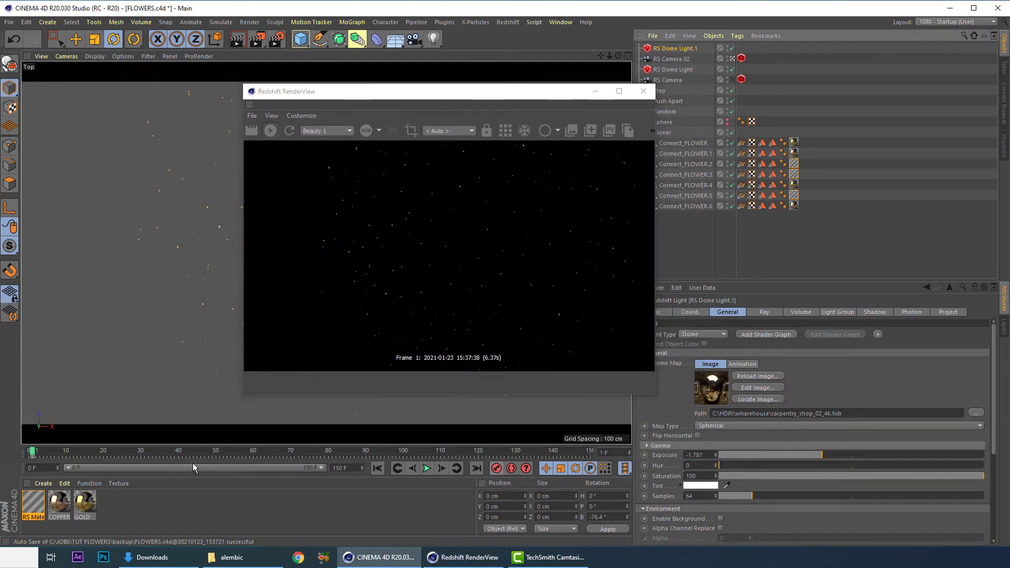
# Step: Scrub the animation from frame 0 through 40 and 123 to frame 150
pyautogui.click(34, 454)
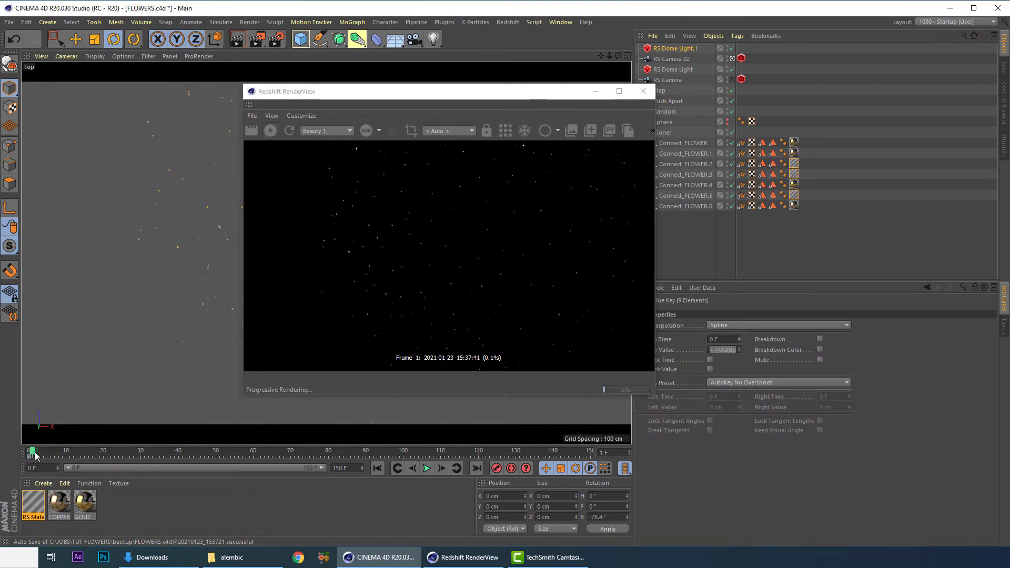
pyautogui.moveTo(35, 456); pyautogui.dragTo(254, 459)
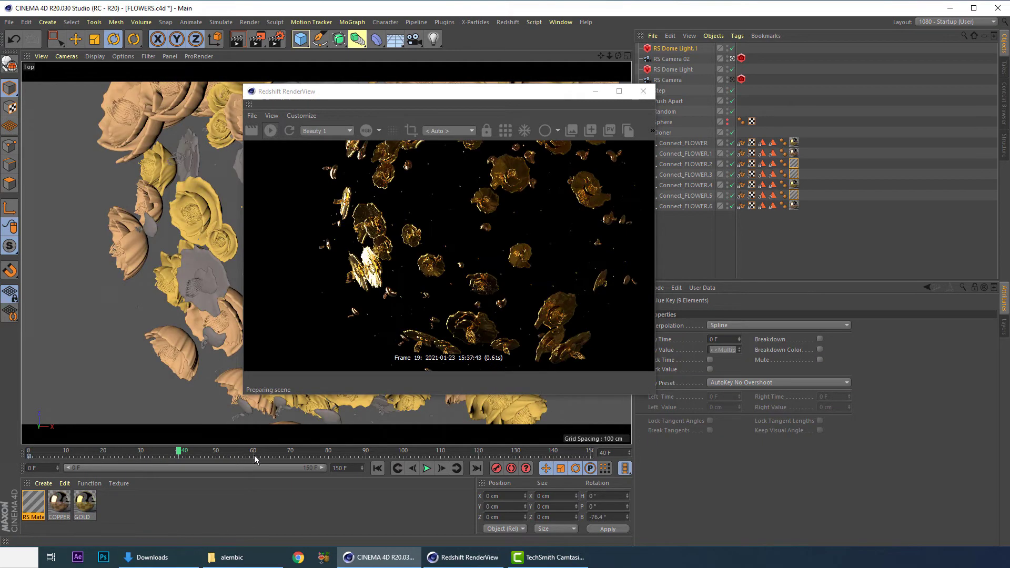
pyautogui.click(491, 453)
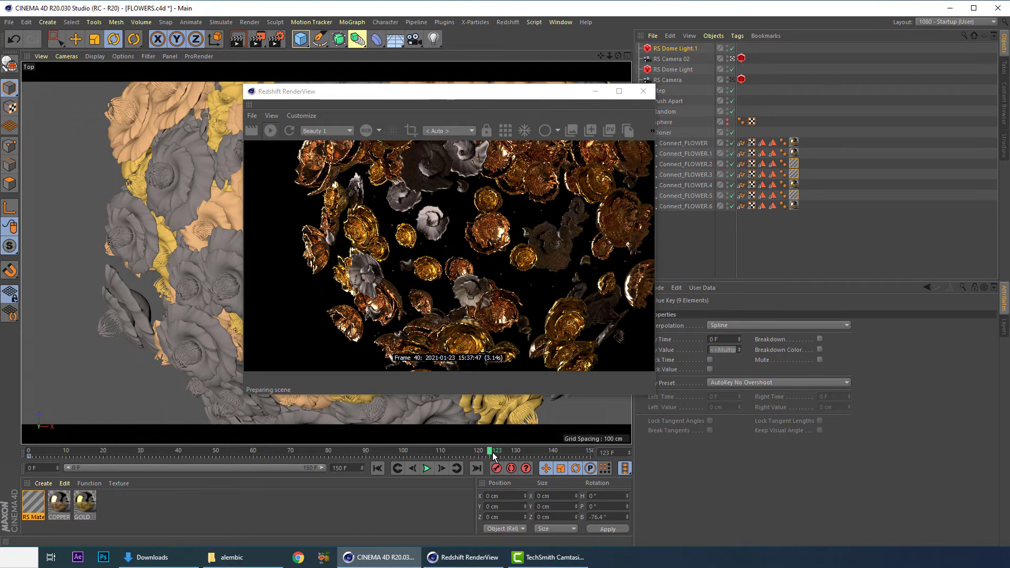
pyautogui.click(591, 453)
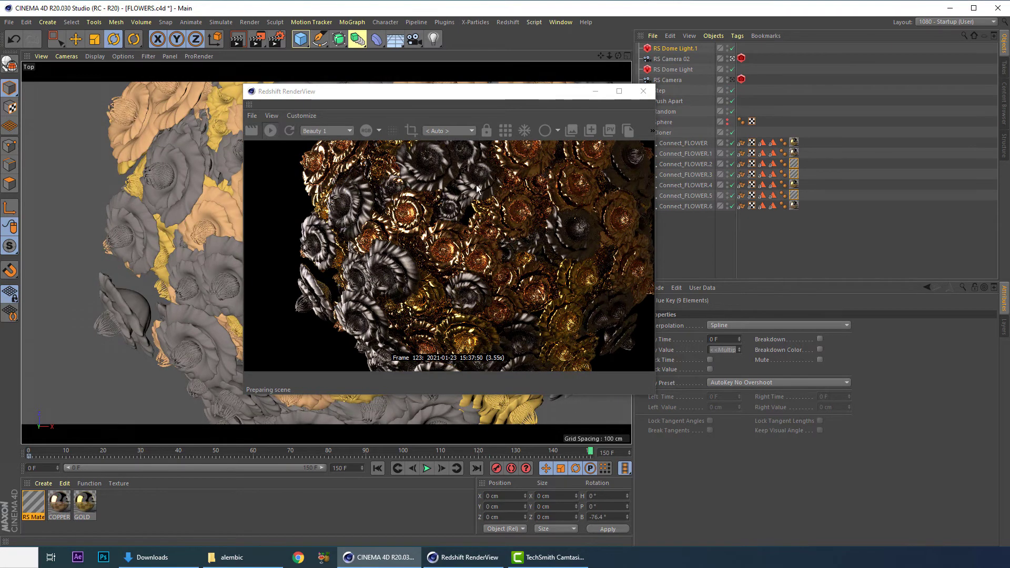
pyautogui.moveTo(462, 92); pyautogui.dragTo(633, 153)
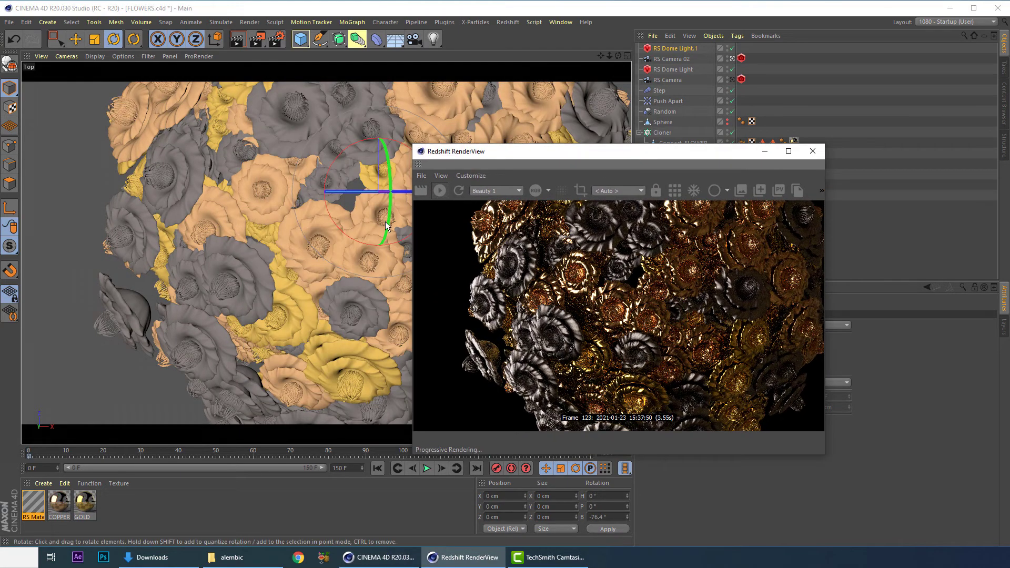
# Step: With Auto Keyframing on, key RS Dome Light.1's bank rotation and check frames 82 and 94
pyautogui.moveTo(340, 191); pyautogui.dragTo(562, 217)
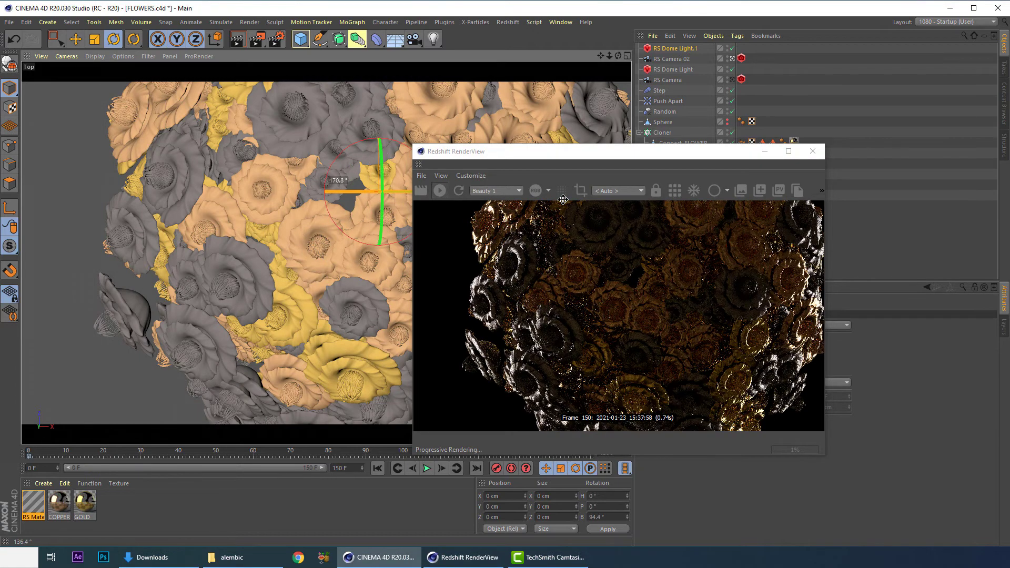
pyautogui.click(508, 470)
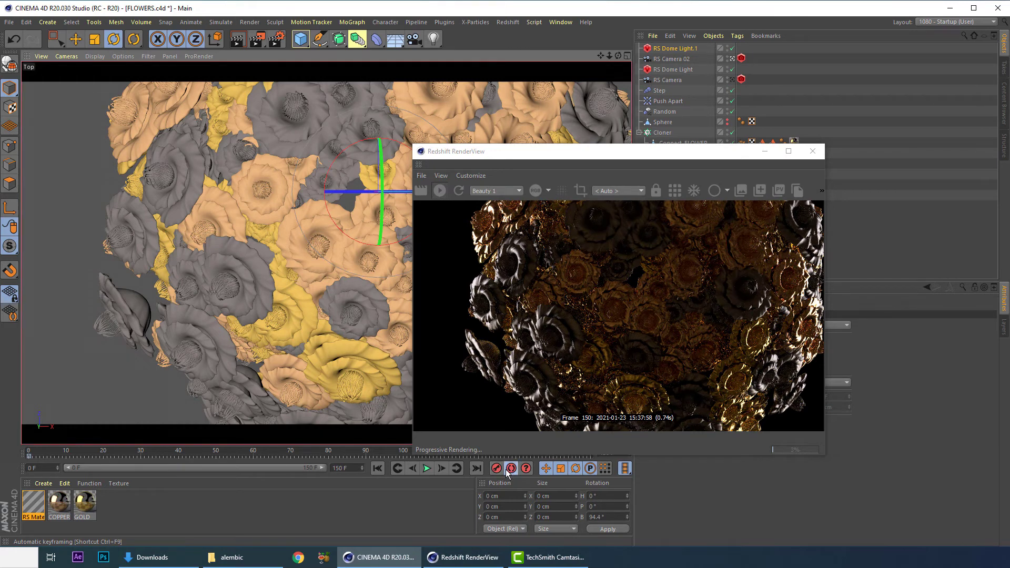
pyautogui.click(491, 467)
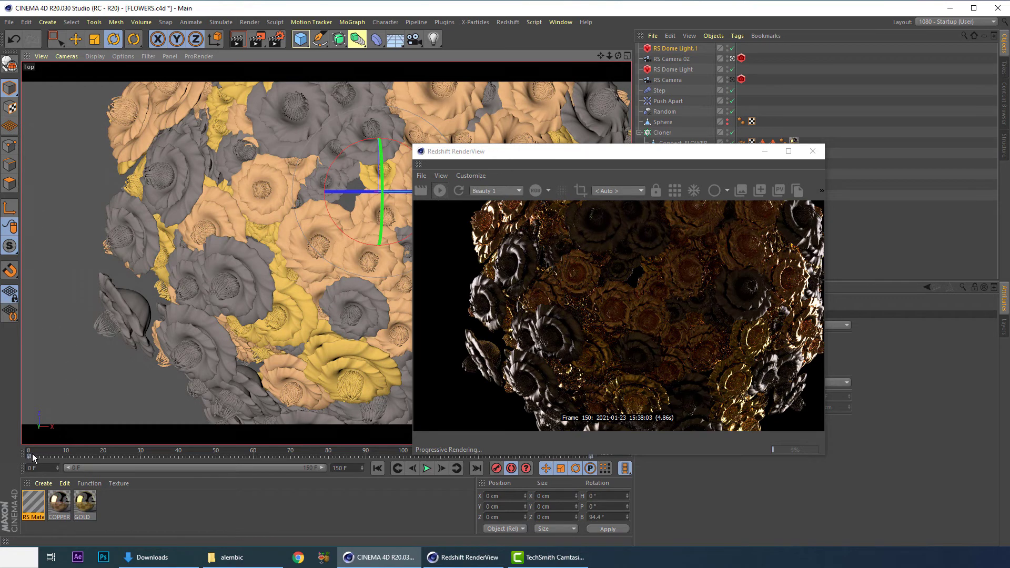
pyautogui.moveTo(31, 453); pyautogui.dragTo(288, 457)
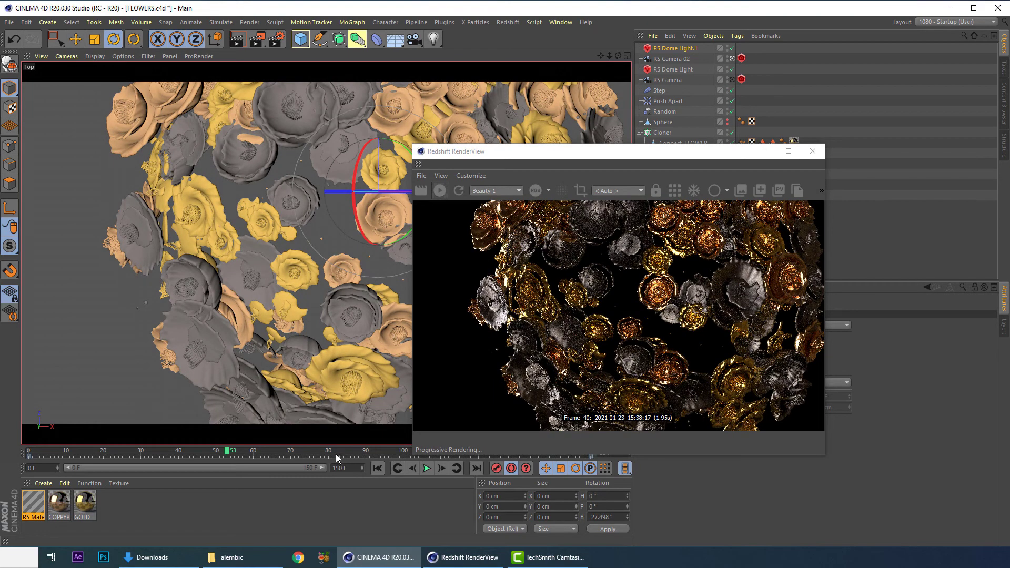
pyautogui.click(335, 453)
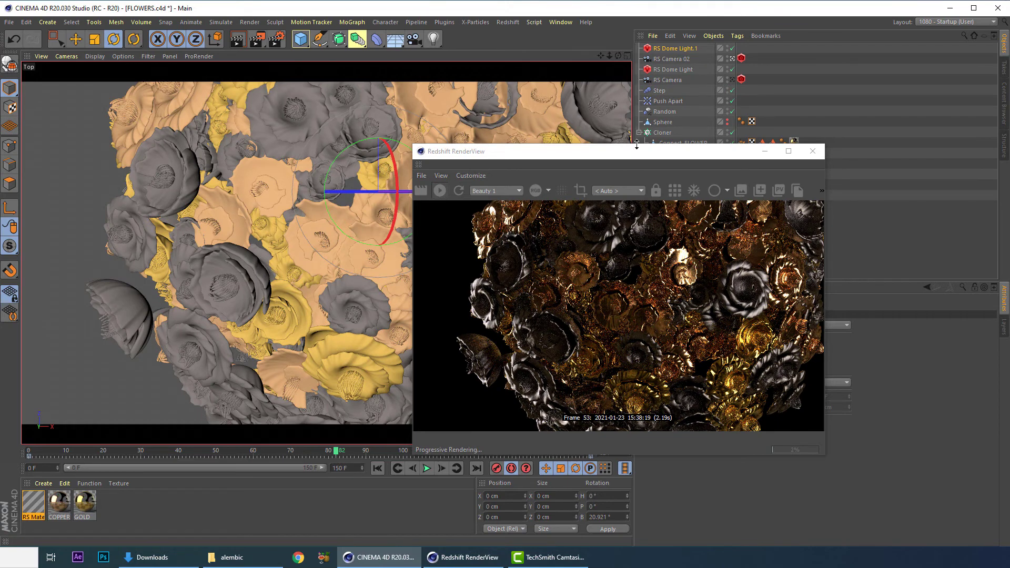
pyautogui.click(385, 455)
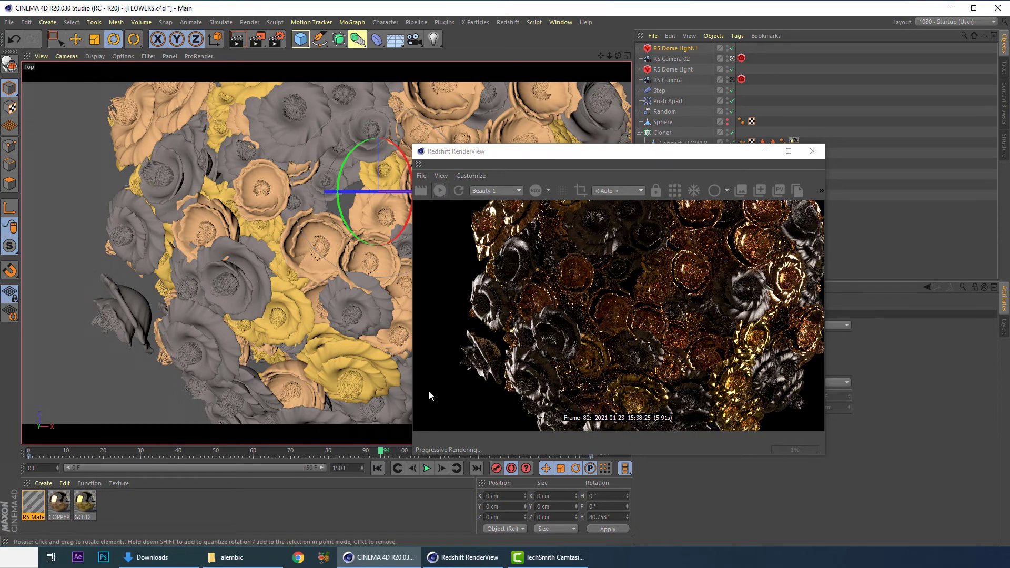
pyautogui.moveTo(542, 167); pyautogui.dragTo(422, 123)
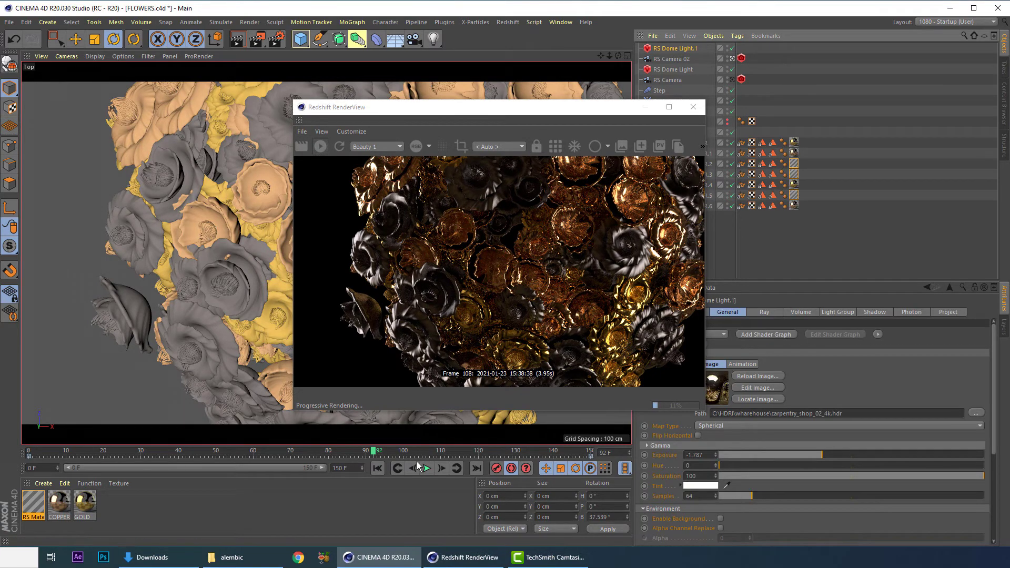
# Step: Undo and redo the last change, check the frame 150 and 0 keyframes, and save FLOWERS.c4d
pyautogui.hotkey('ctrl', 'z')
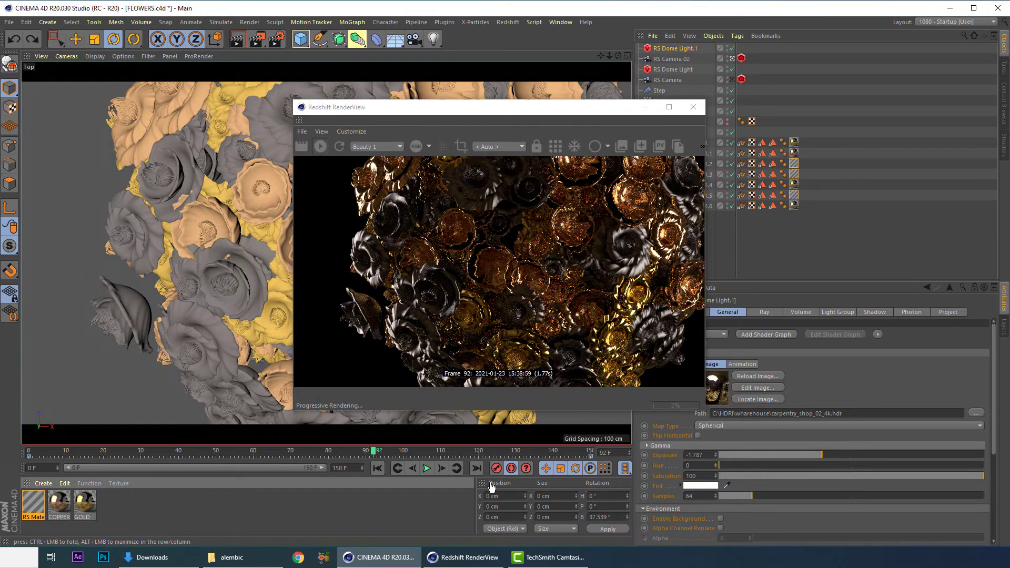
pyautogui.hotkey('ctrl', 'y')
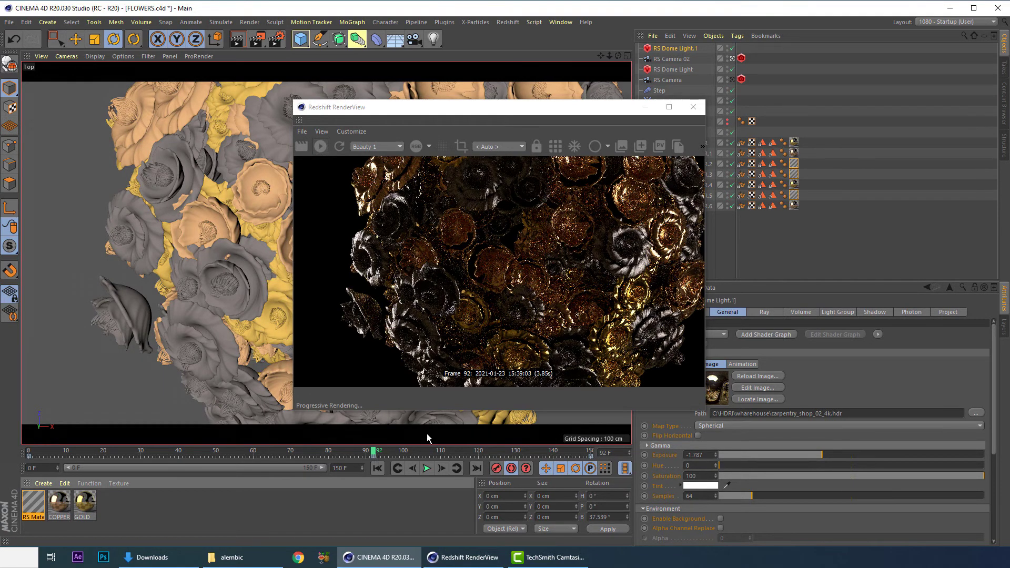
pyautogui.click(590, 456)
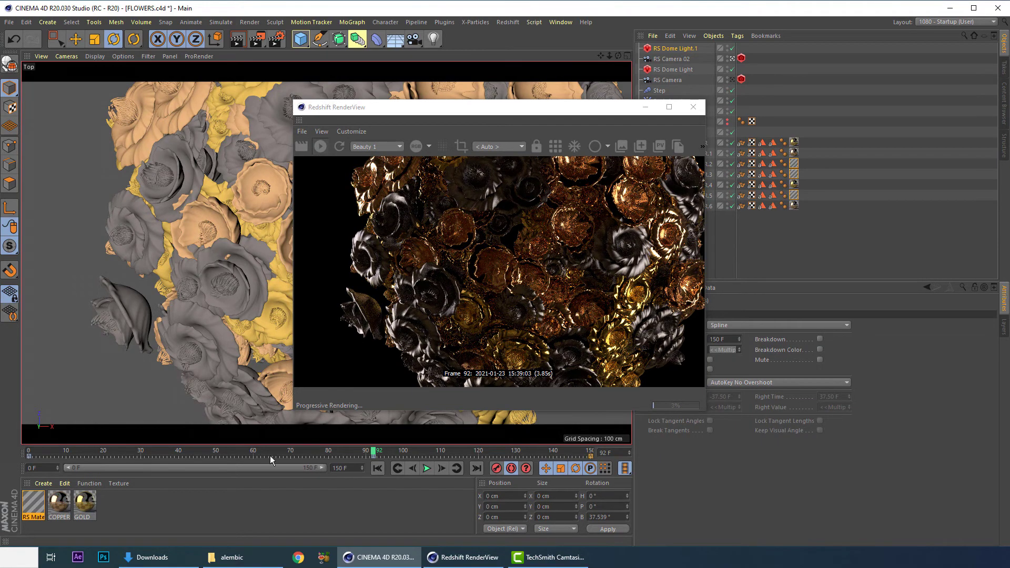
pyautogui.click(29, 455)
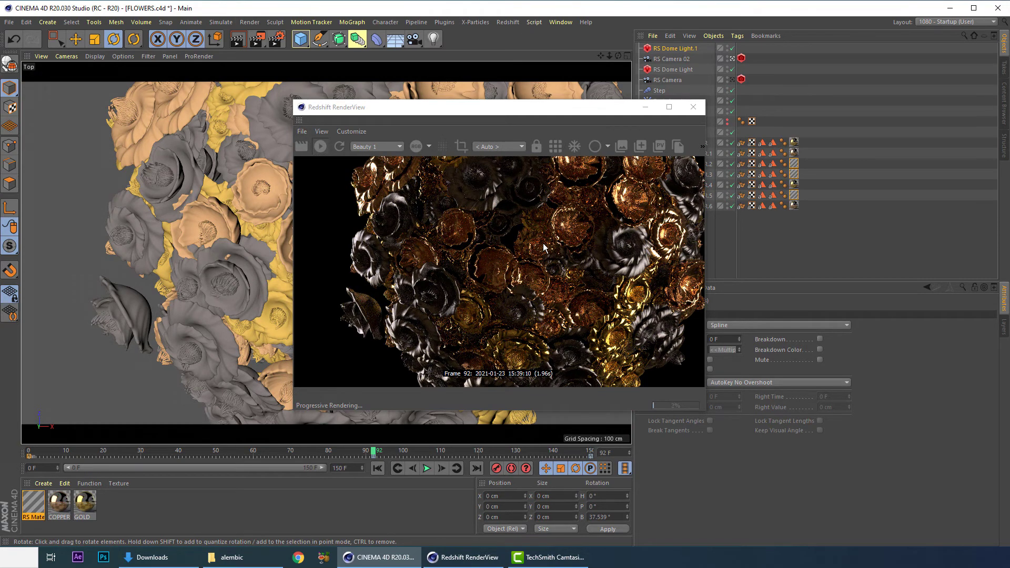
pyautogui.hotkey('ctrl', 's')
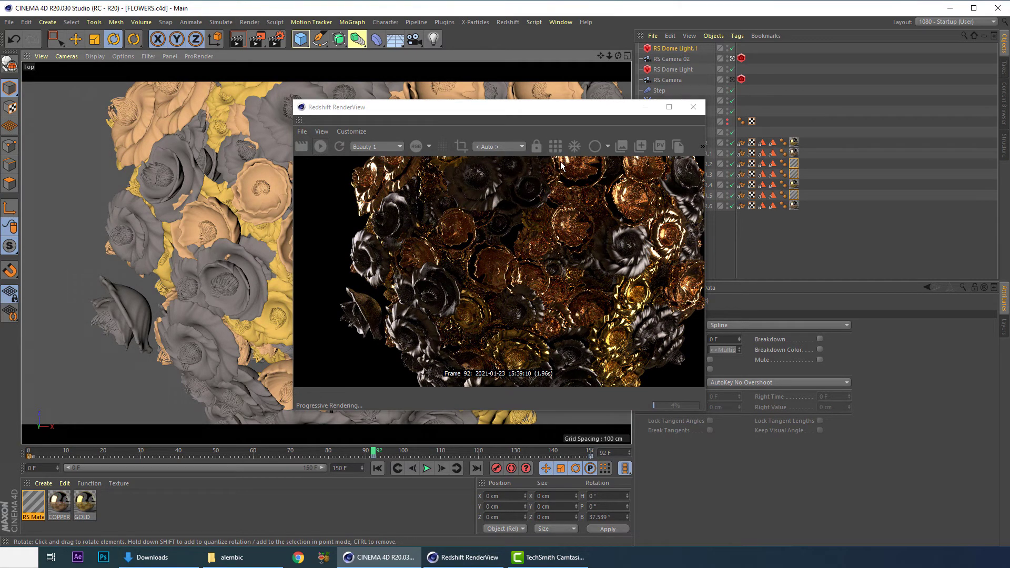
pyautogui.moveTo(575, 109); pyautogui.dragTo(538, 99)
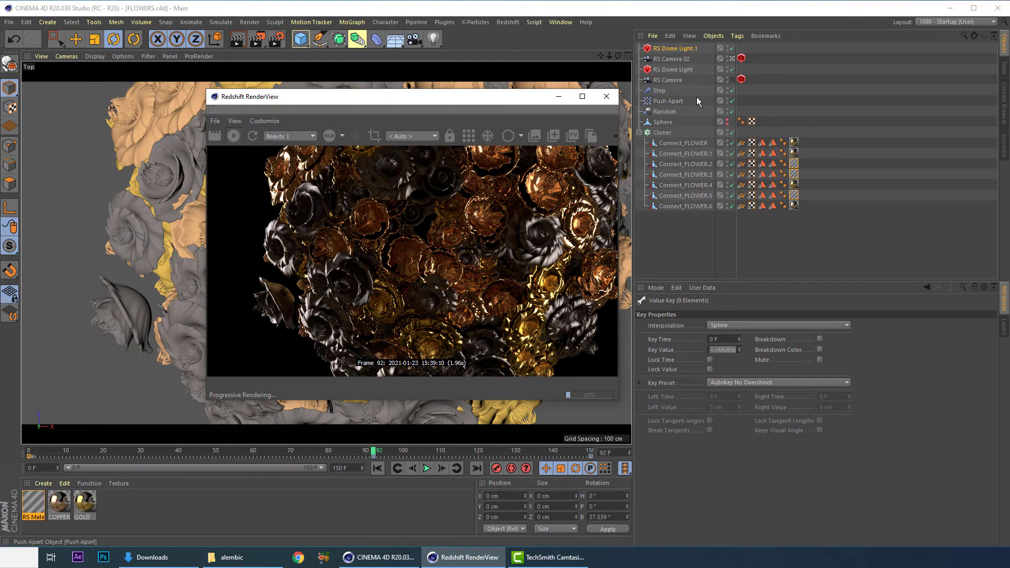
# Step: On RS Camera 02's Redshift tag, enable Bokeh Override and bokeh, setting CoC Radius to 10, then 50
pyautogui.click(639, 133)
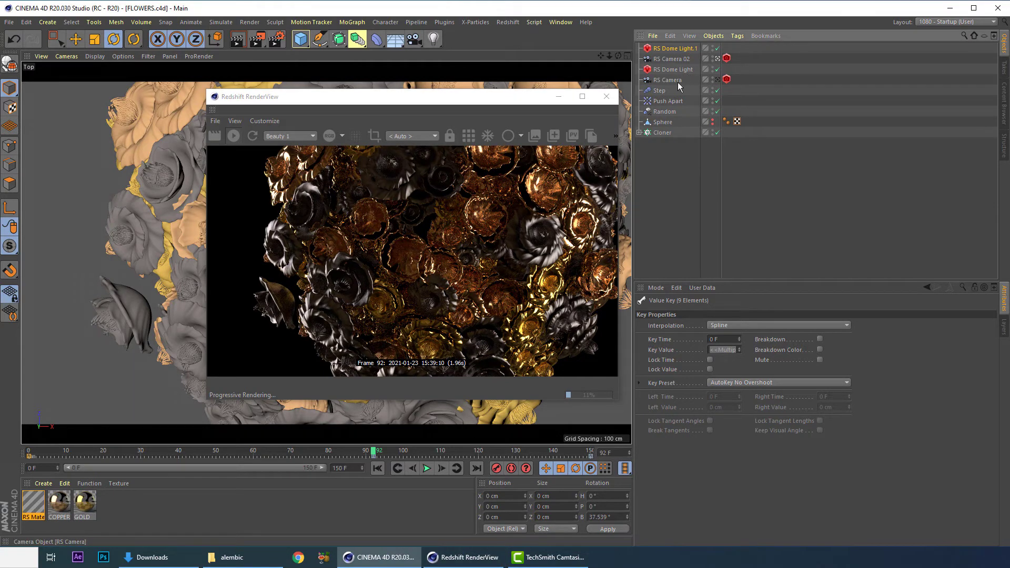
pyautogui.click(674, 59)
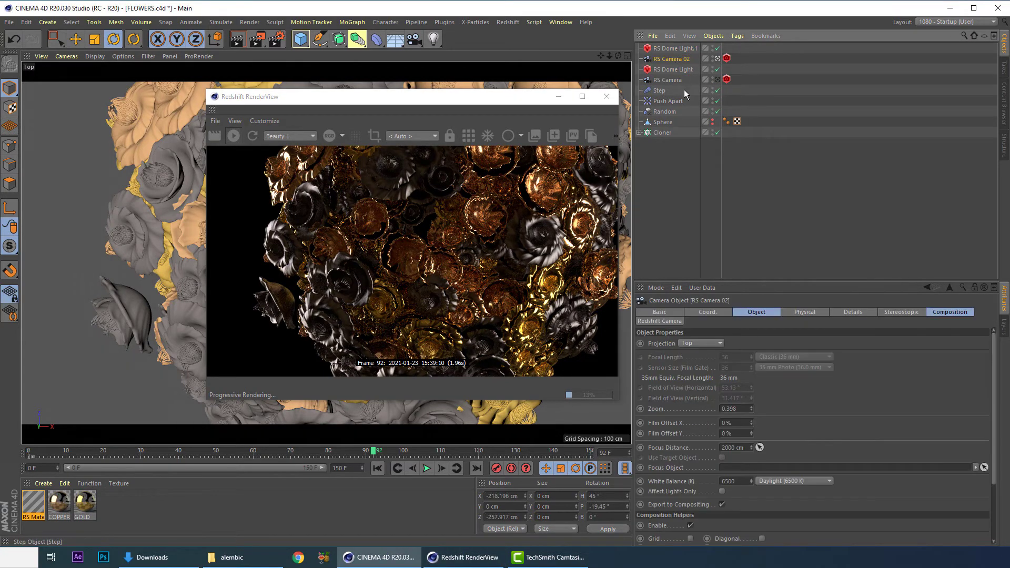
pyautogui.click(727, 58)
pyautogui.click(677, 343)
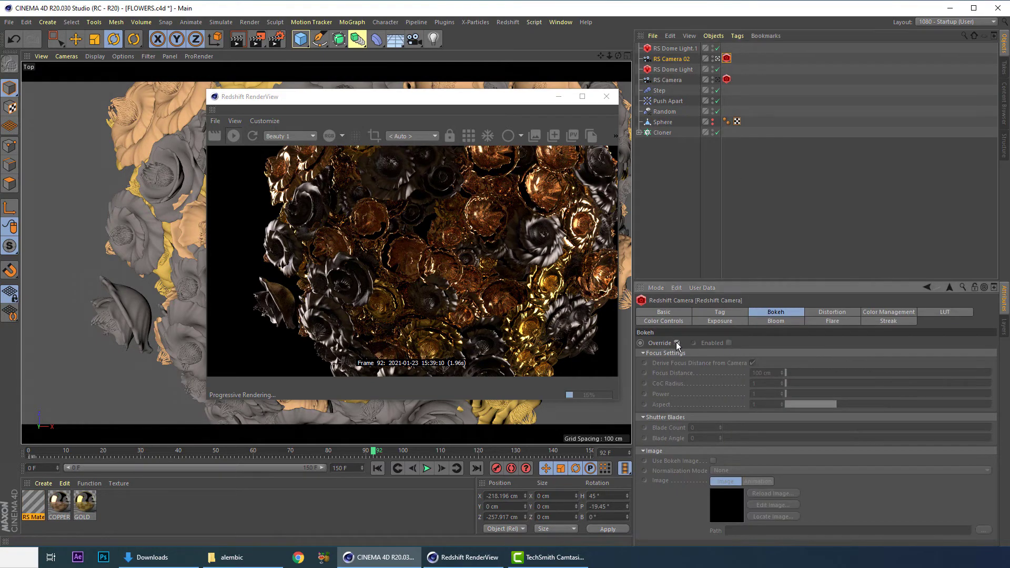
pyautogui.click(728, 343)
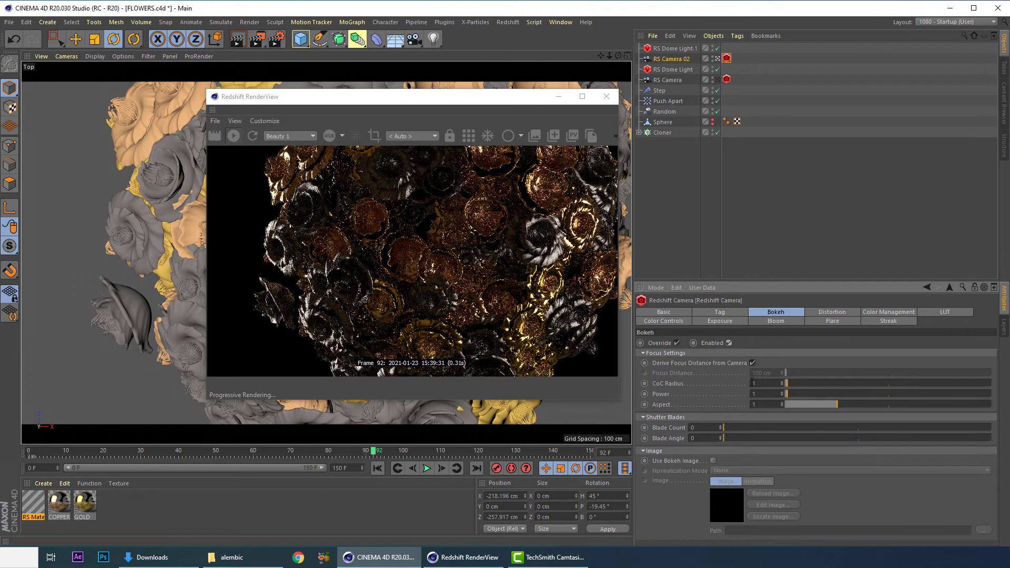
pyautogui.write('10')
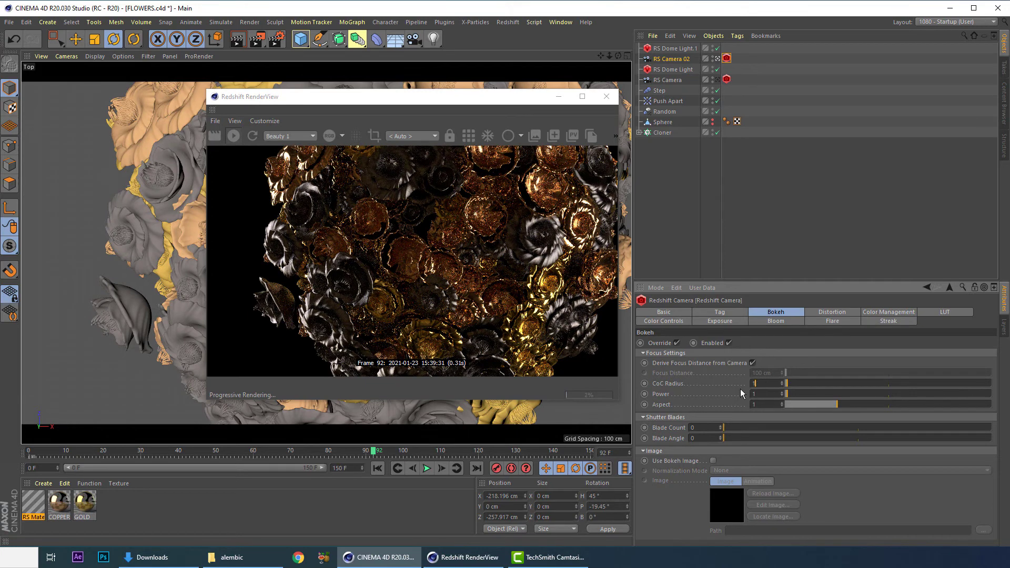
pyautogui.press('Return')
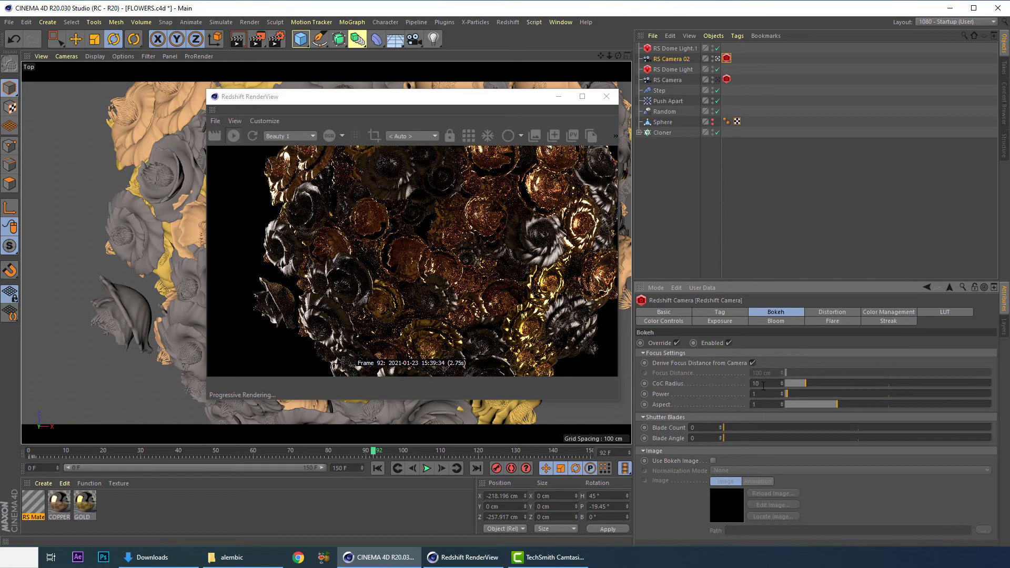
pyautogui.write('50')
pyautogui.press('Return')
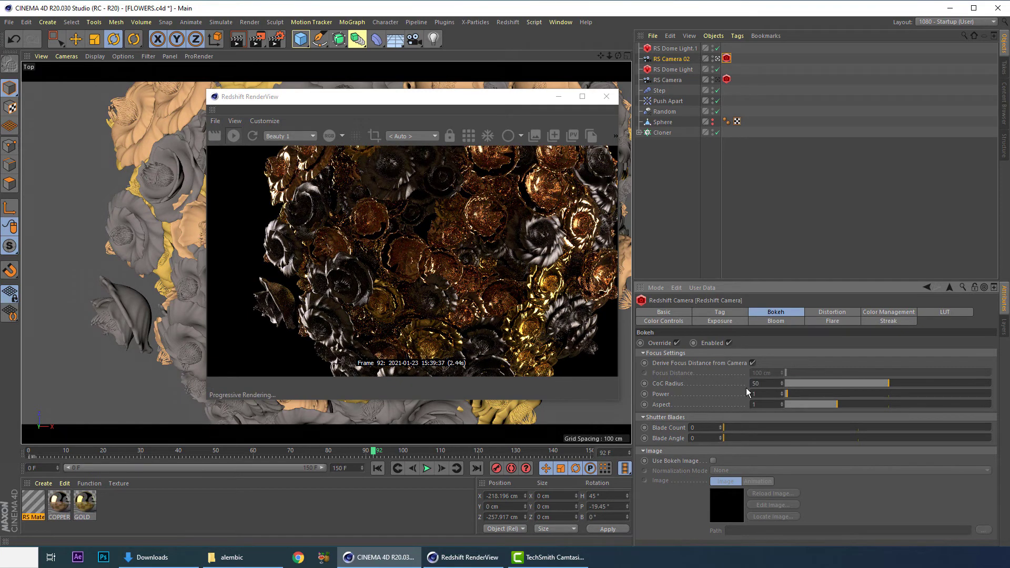
# Step: Raise RS Camera 02's bokeh CoC Radius to 300
pyautogui.moveTo(448, 100); pyautogui.dragTo(646, 148)
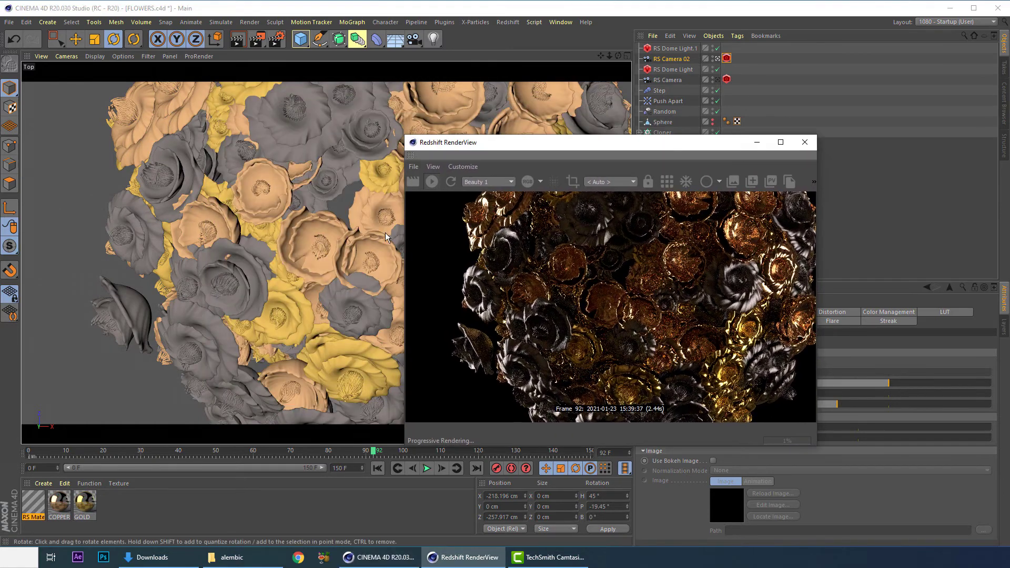
pyautogui.middleClick(330, 236)
pyautogui.middleClick(225, 169)
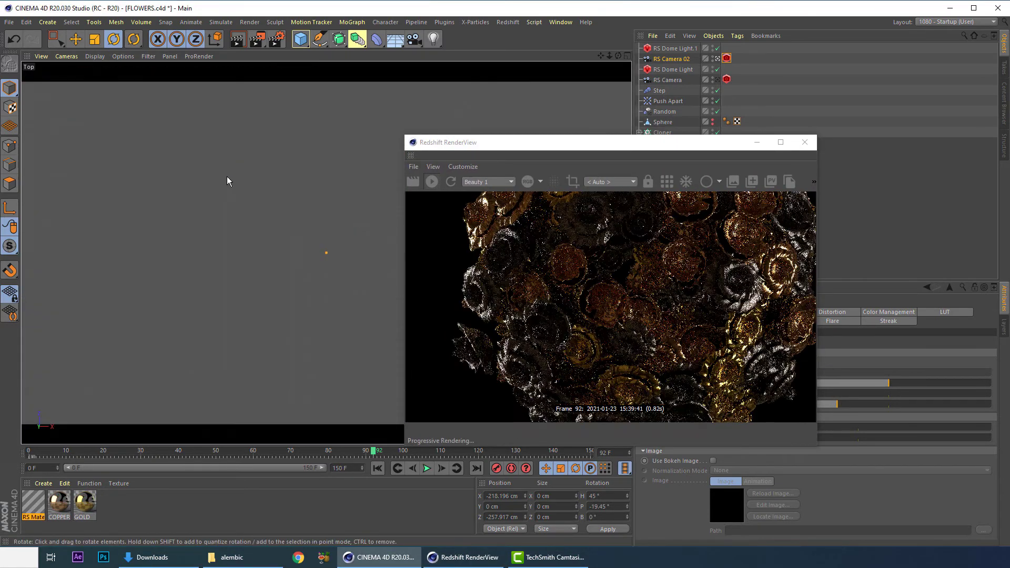
pyautogui.moveTo(581, 155); pyautogui.dragTo(366, 129)
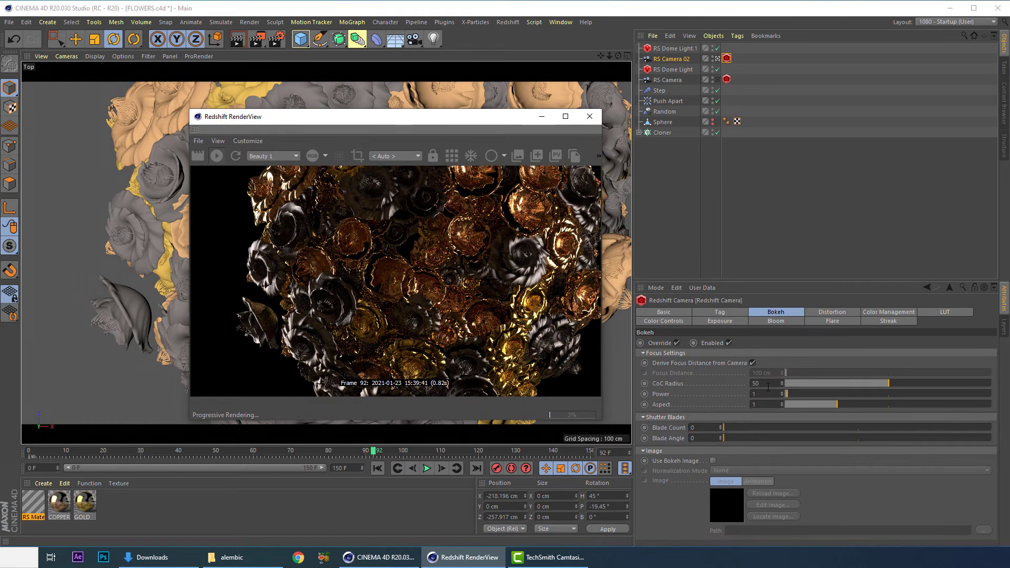
pyautogui.click(726, 61)
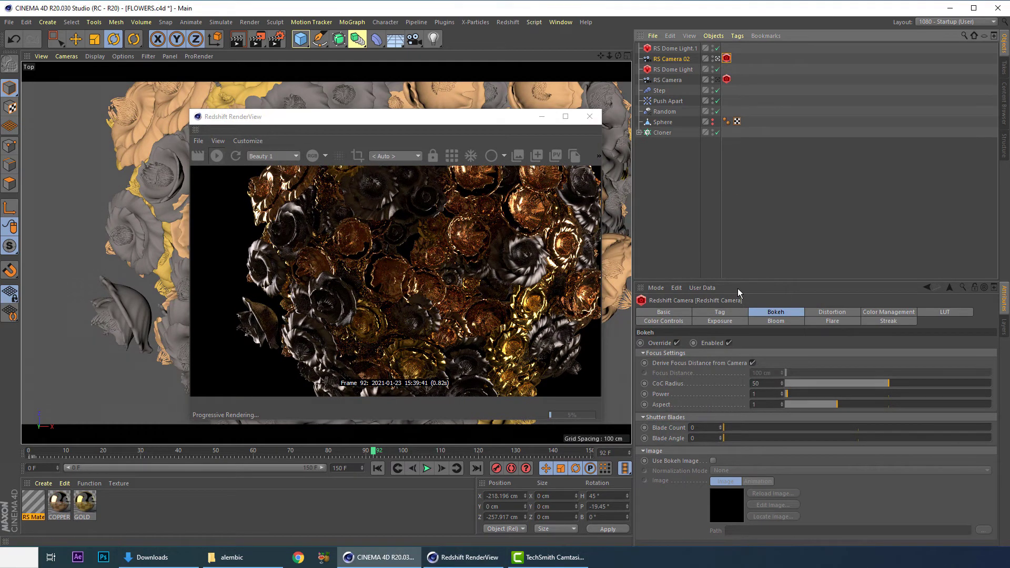
pyautogui.click(753, 383)
pyautogui.write('300')
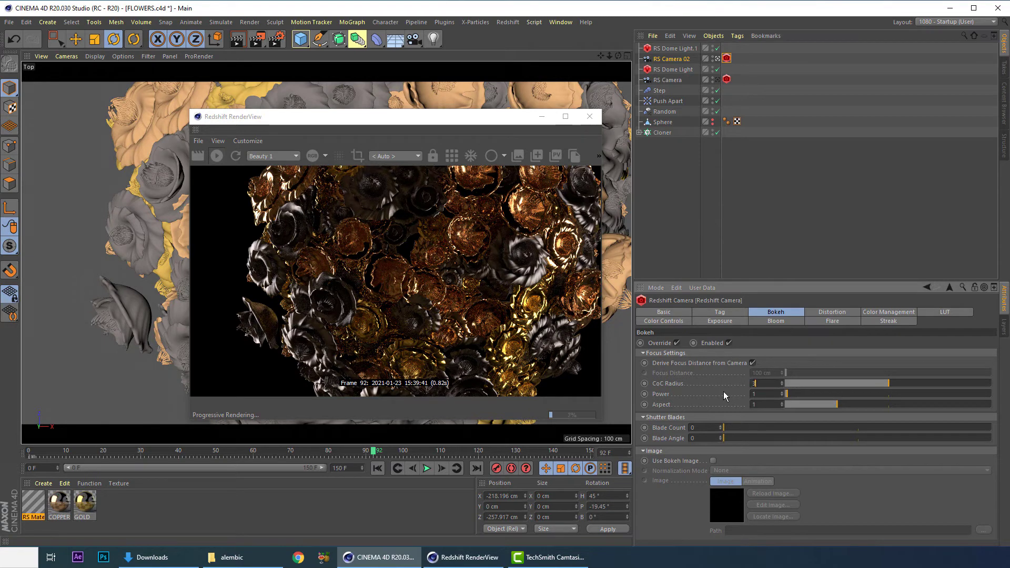
pyautogui.press('Return')
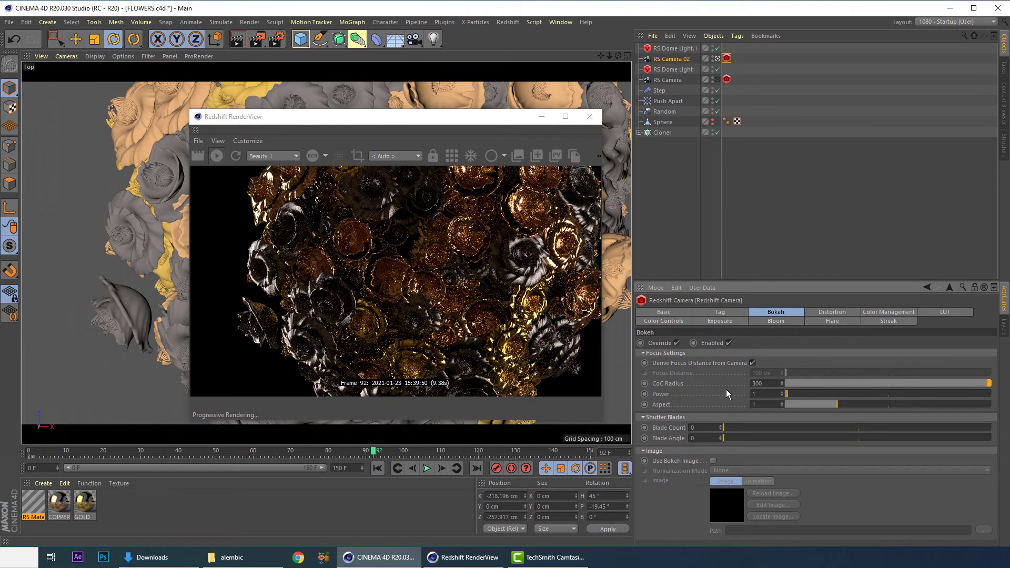
pyautogui.click(518, 125)
pyautogui.moveTo(517, 125); pyautogui.dragTo(564, 128)
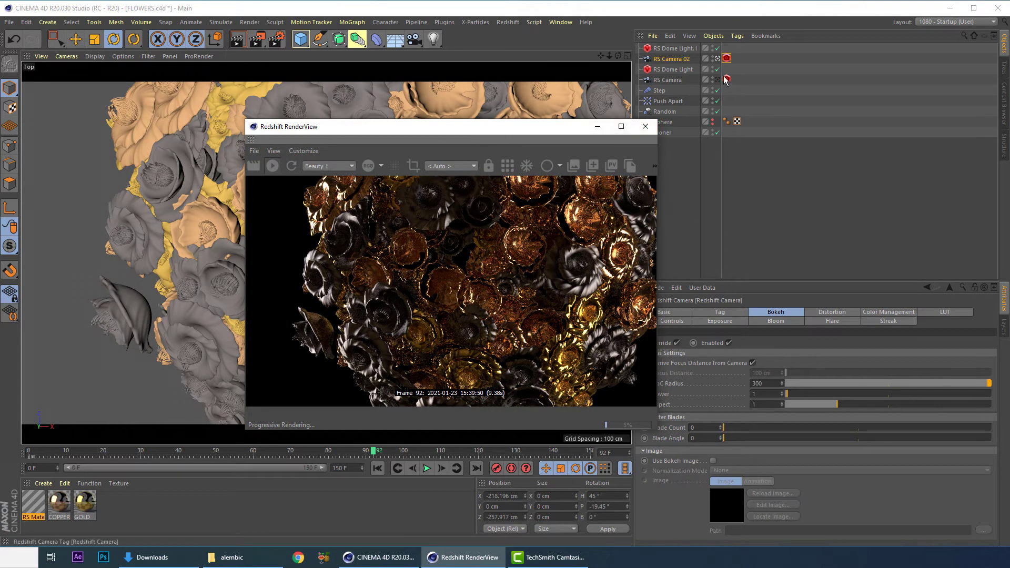
# Step: Enable Bokeh Override and bokeh on RS Camera's Redshift tag with CoC Radius 50
pyautogui.click(676, 83)
pyautogui.click(677, 81)
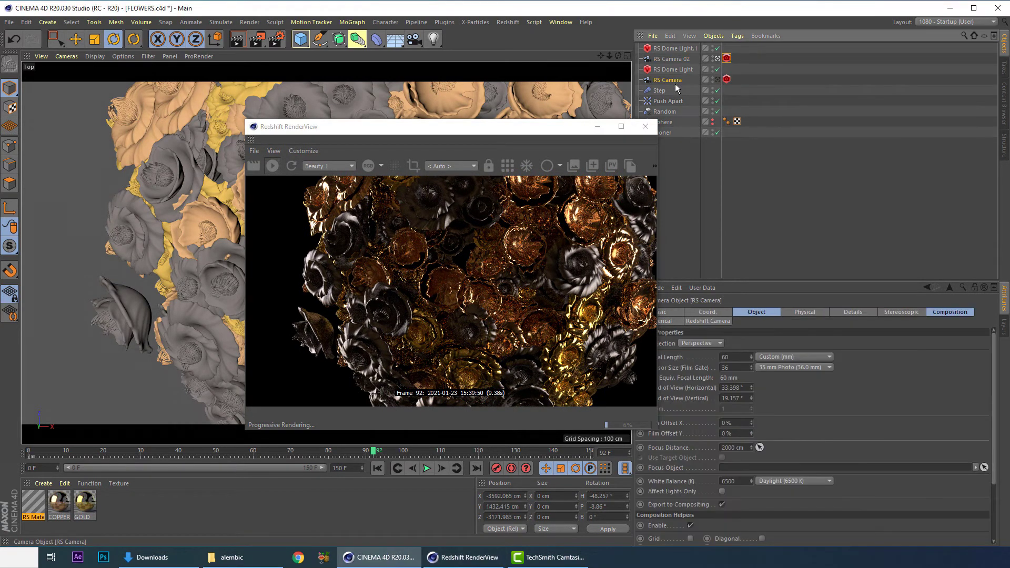
pyautogui.click(718, 80)
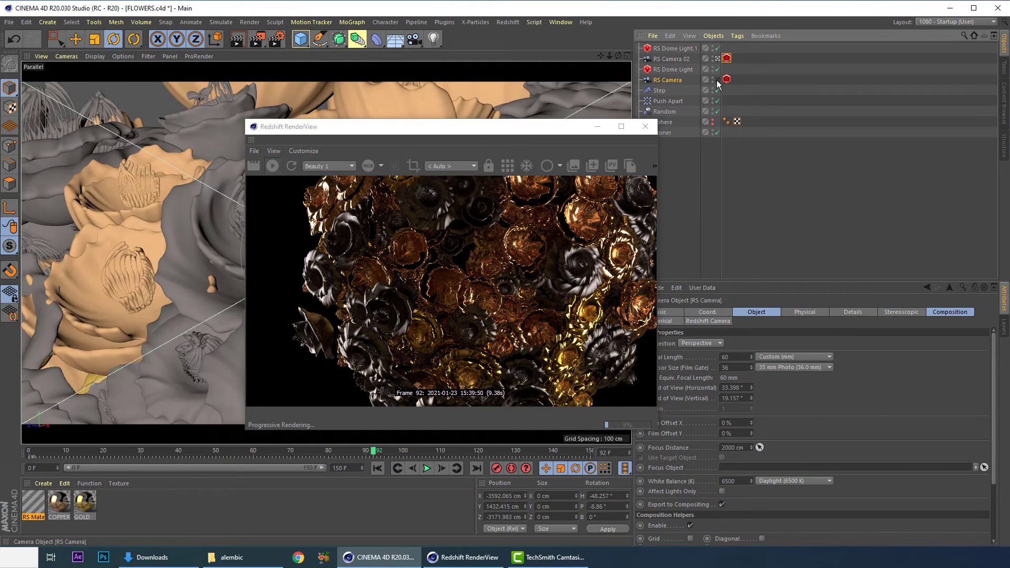
pyautogui.click(718, 83)
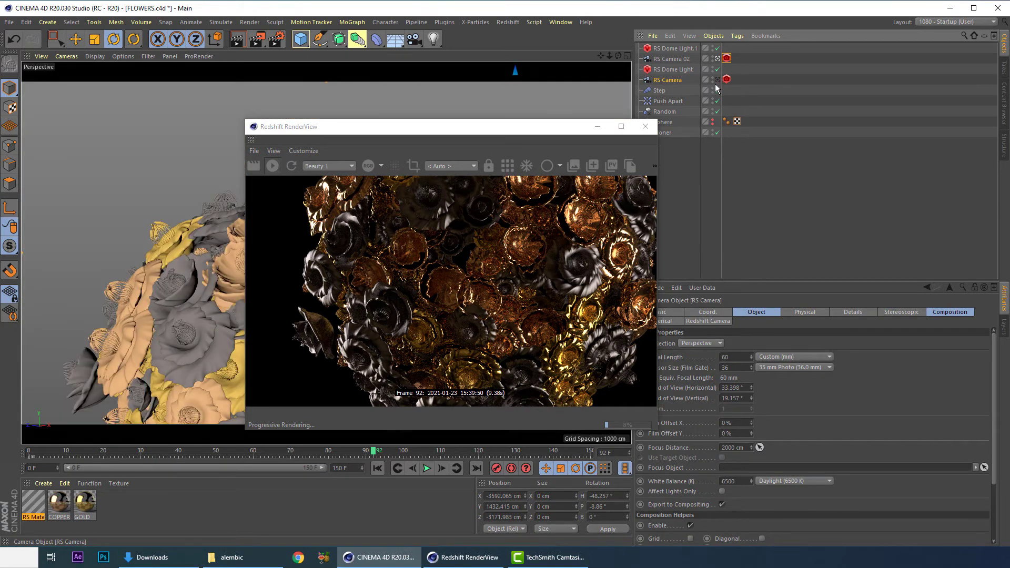
pyautogui.click(727, 79)
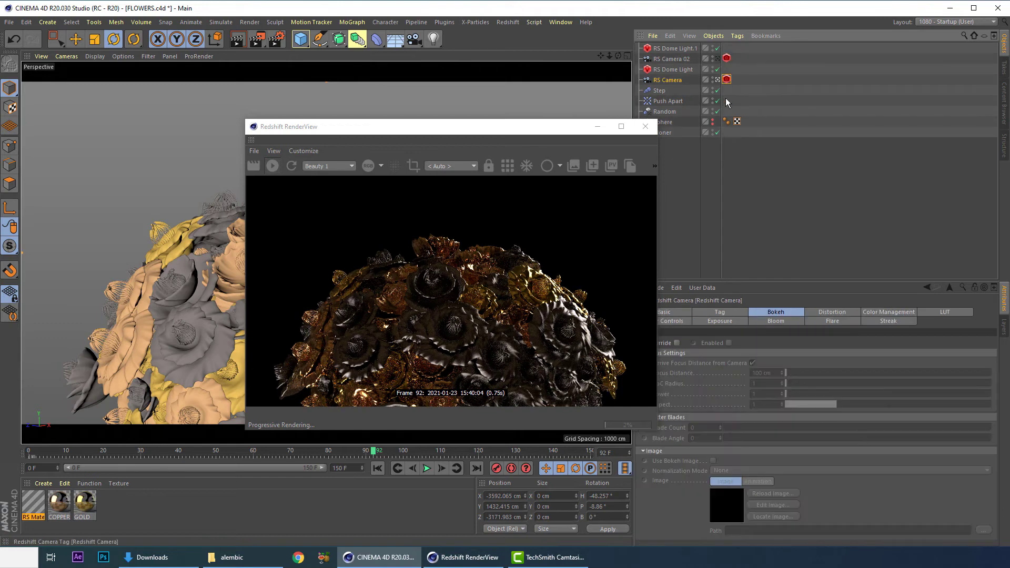
pyautogui.click(678, 343)
pyautogui.click(728, 344)
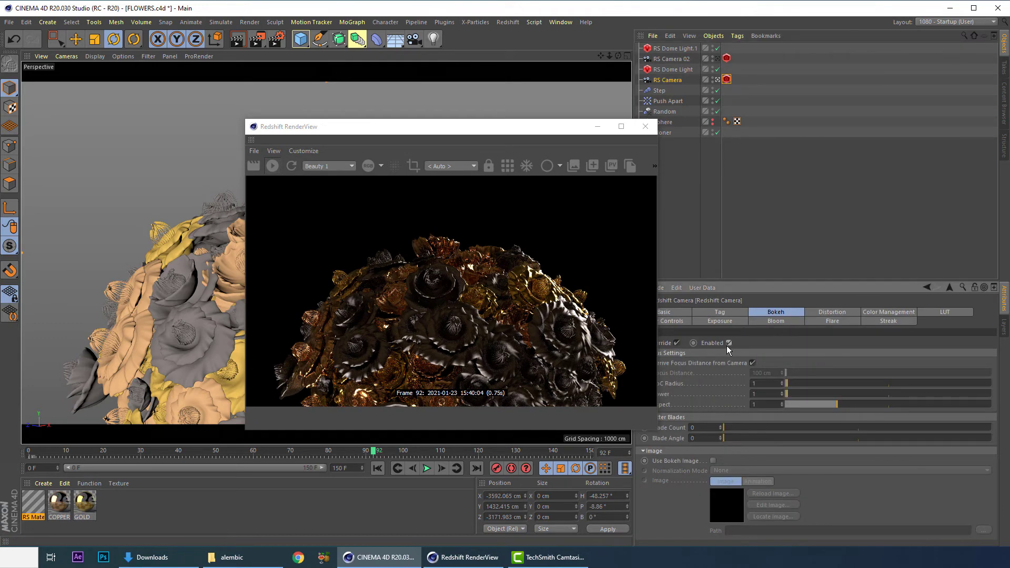
pyautogui.click(761, 383)
pyautogui.write('50')
pyautogui.press('Return')
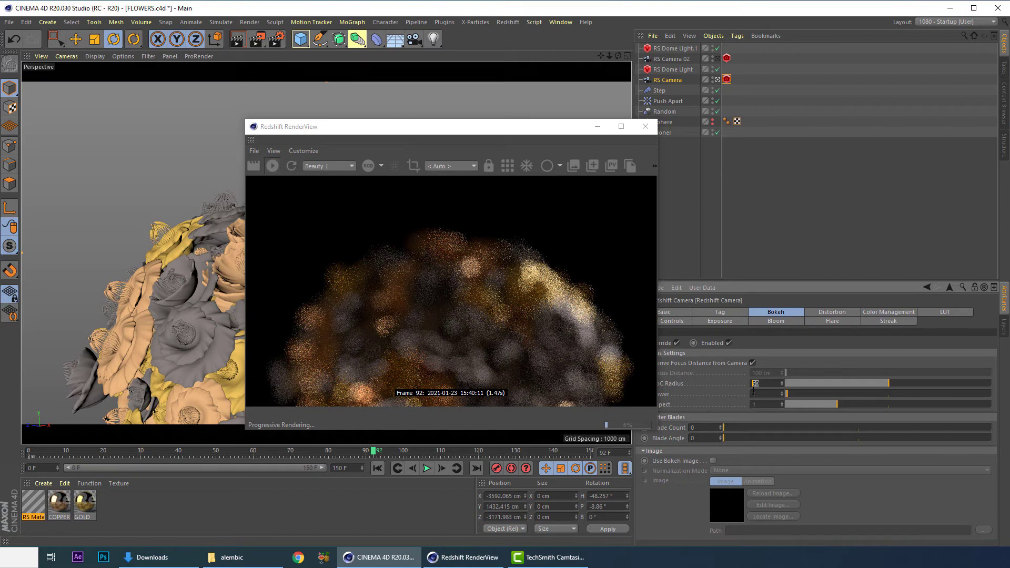
# Step: Step RS Camera's Focus Distance through 500, 800, 900, 1200, 1800 and 2300 cm
pyautogui.click(668, 80)
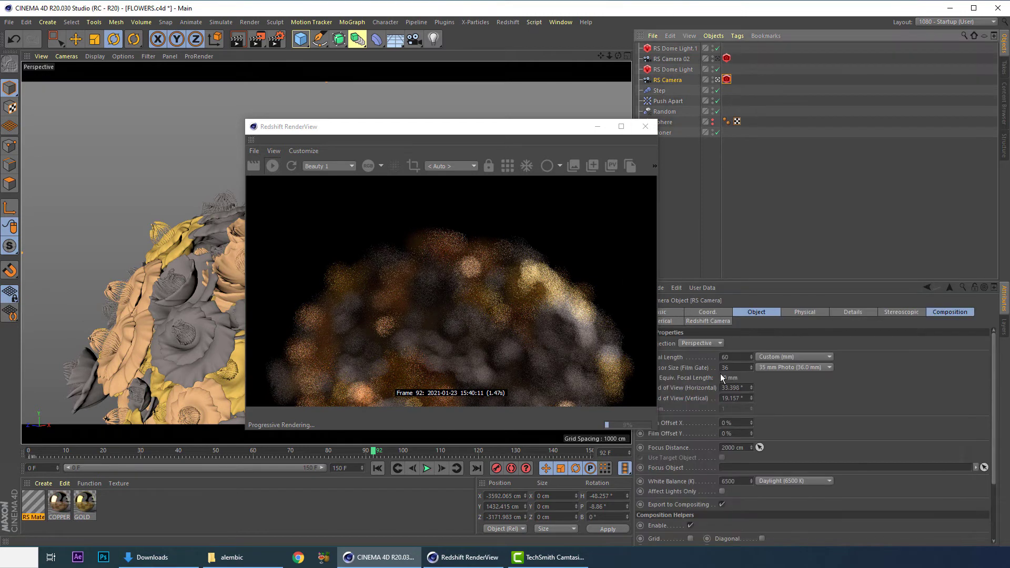
pyautogui.click(739, 447)
pyautogui.write('500')
pyautogui.press('Return')
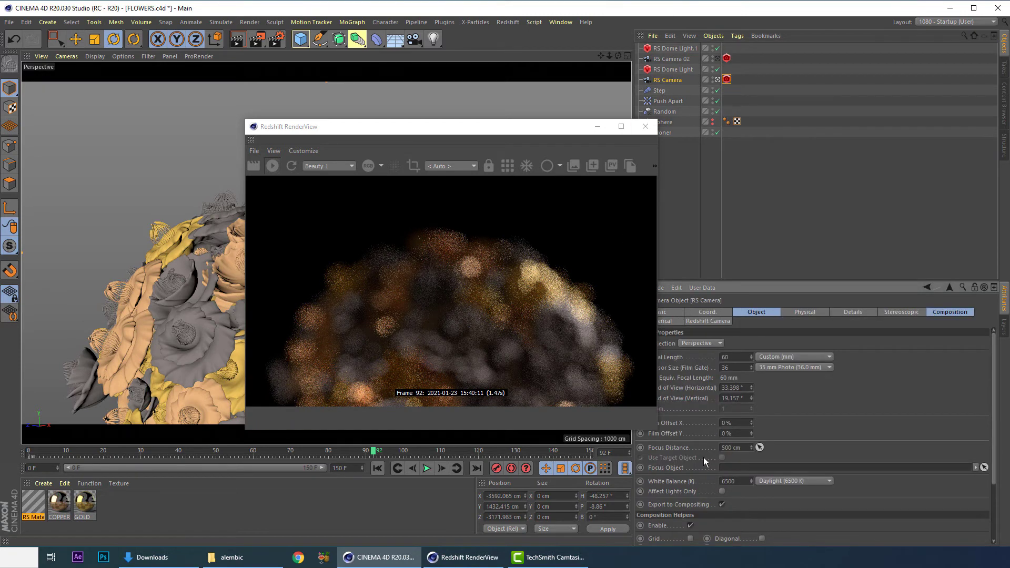
pyautogui.click(738, 447)
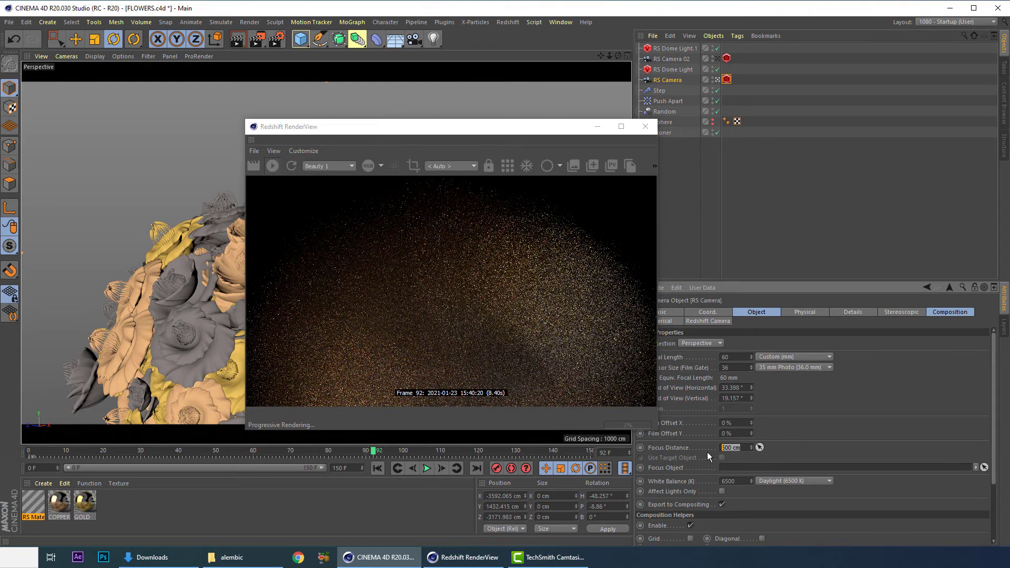
pyautogui.write('100')
pyautogui.press('Return')
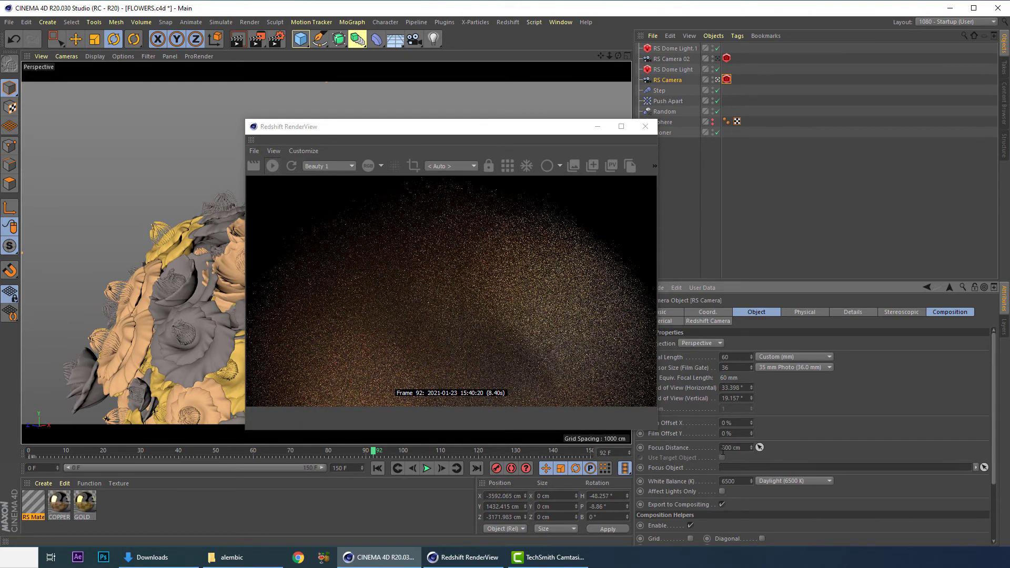
pyautogui.click(724, 448)
pyautogui.write('900')
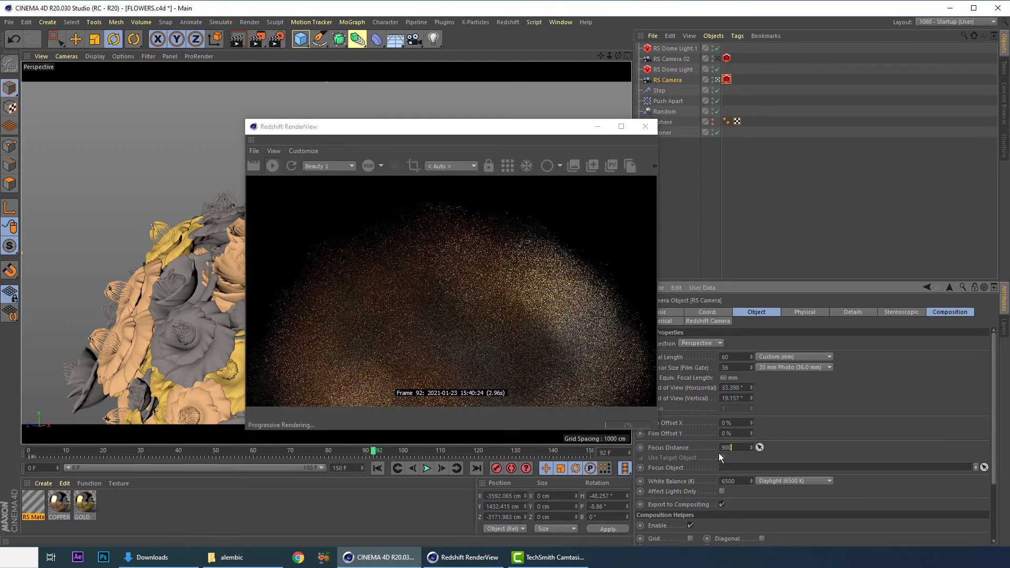
pyautogui.press('Return')
pyautogui.click(729, 448)
pyautogui.write('1')
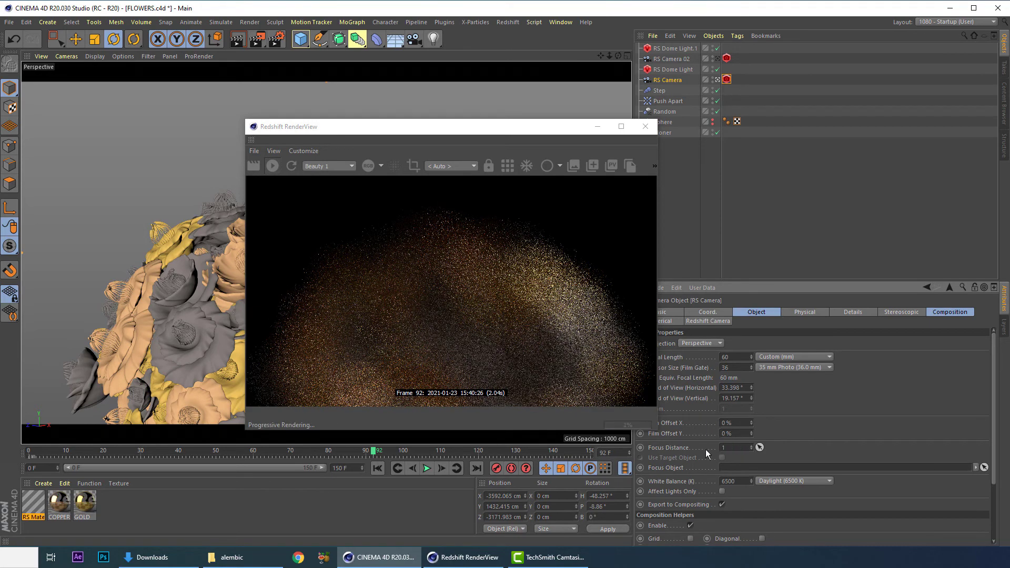
pyautogui.write('200')
pyautogui.press('Return')
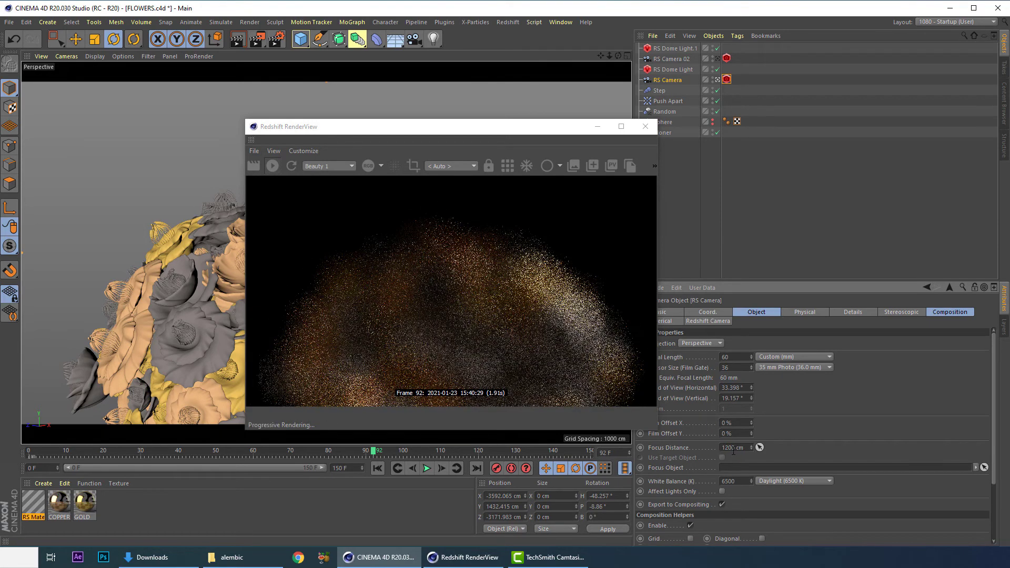
pyautogui.click(734, 448)
pyautogui.write('1800')
pyautogui.press('Return')
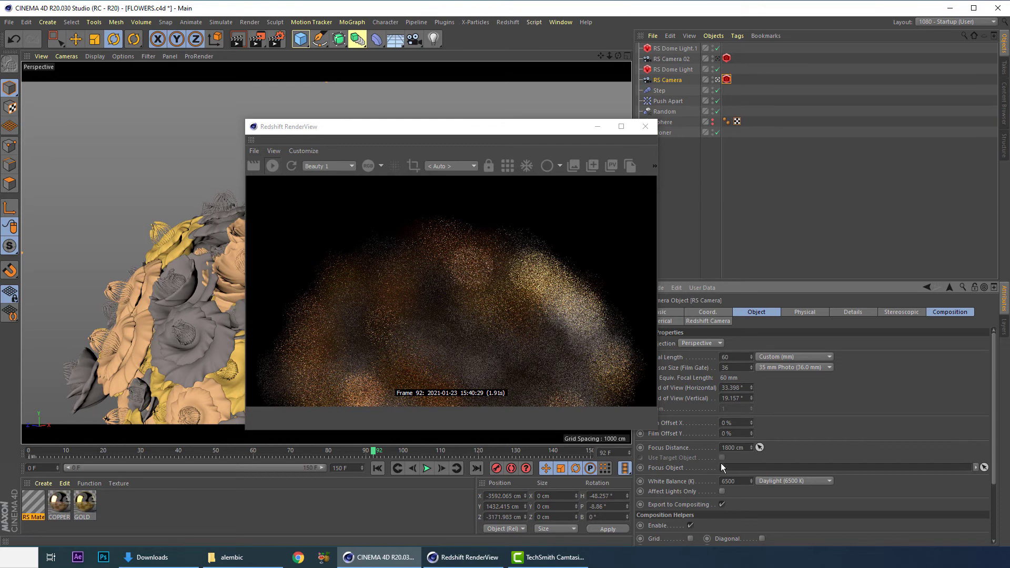
pyautogui.click(733, 448)
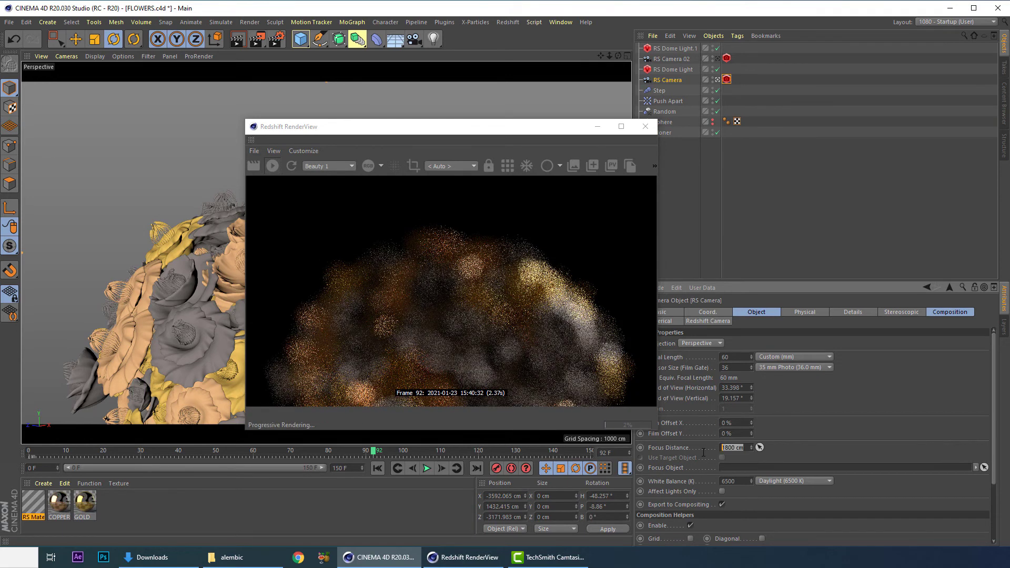
pyautogui.write('2300')
pyautogui.press('Return')
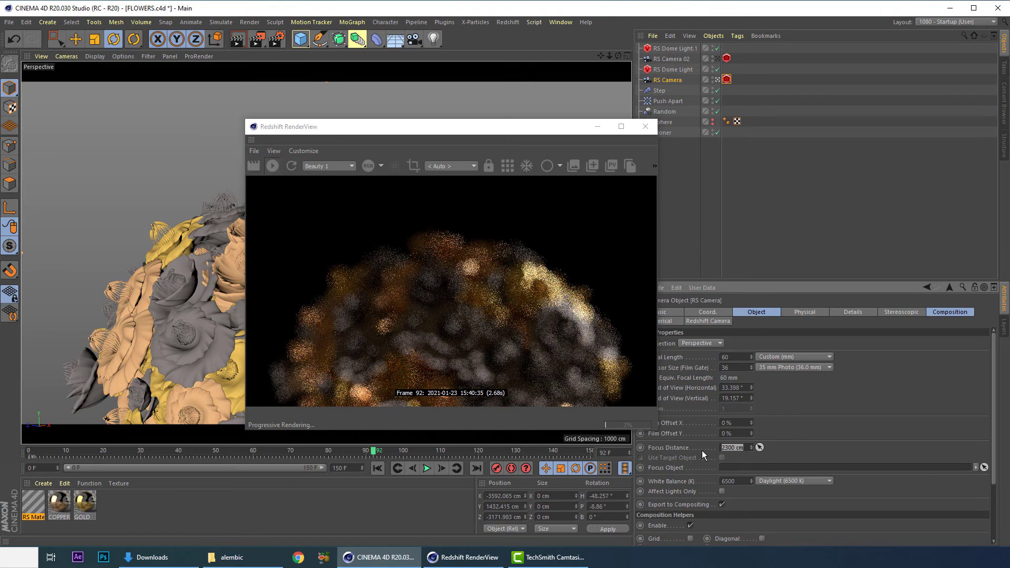
# Step: Raise RS Camera's Focus Distance through 2500, 3000 and 3400 to 3500 cm
pyautogui.write('2')
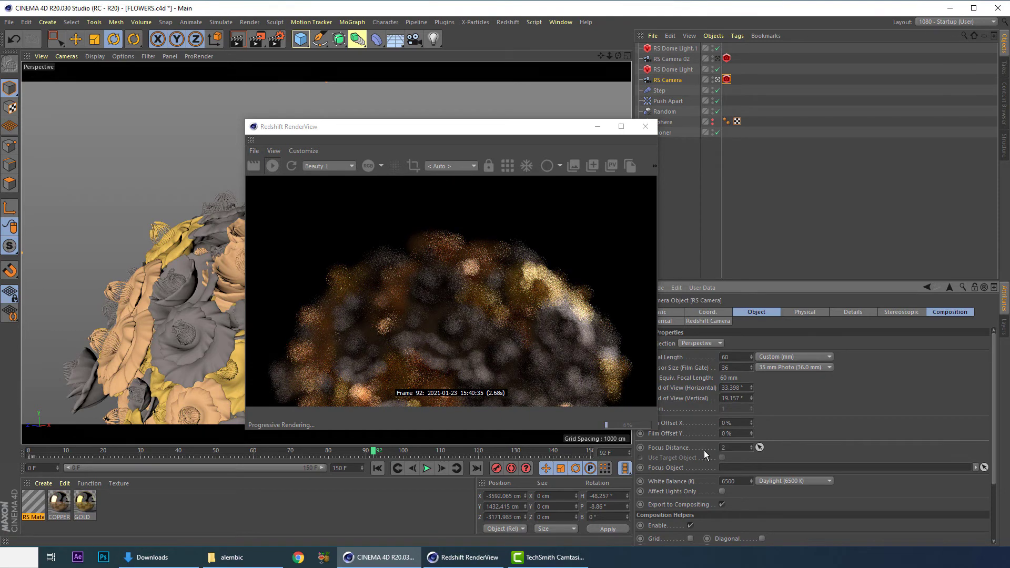
pyautogui.write('500')
pyautogui.press('Return')
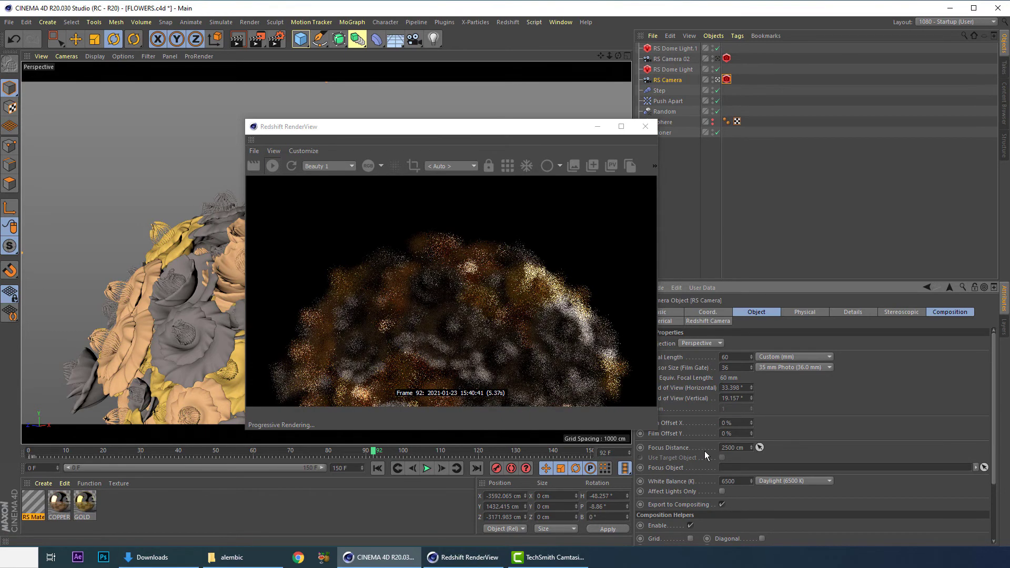
pyautogui.moveTo(492, 127); pyautogui.dragTo(417, 107)
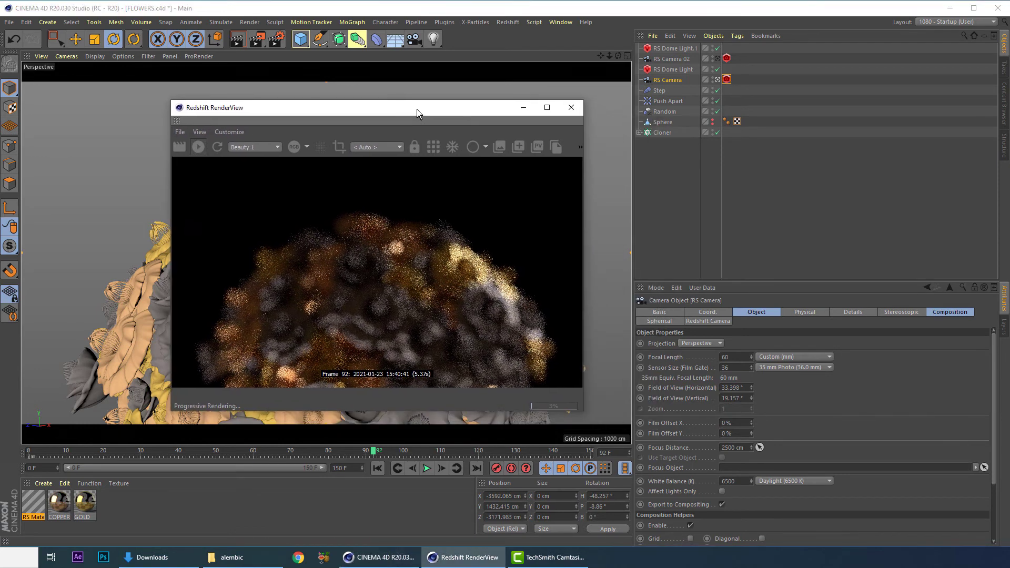
pyautogui.click(727, 450)
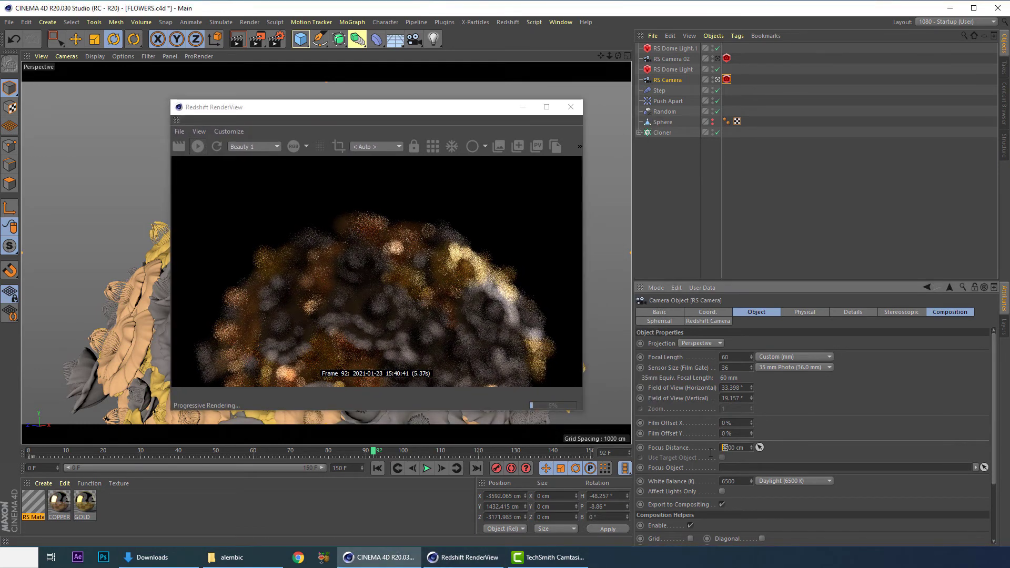
pyautogui.write('0')
pyautogui.press('Return')
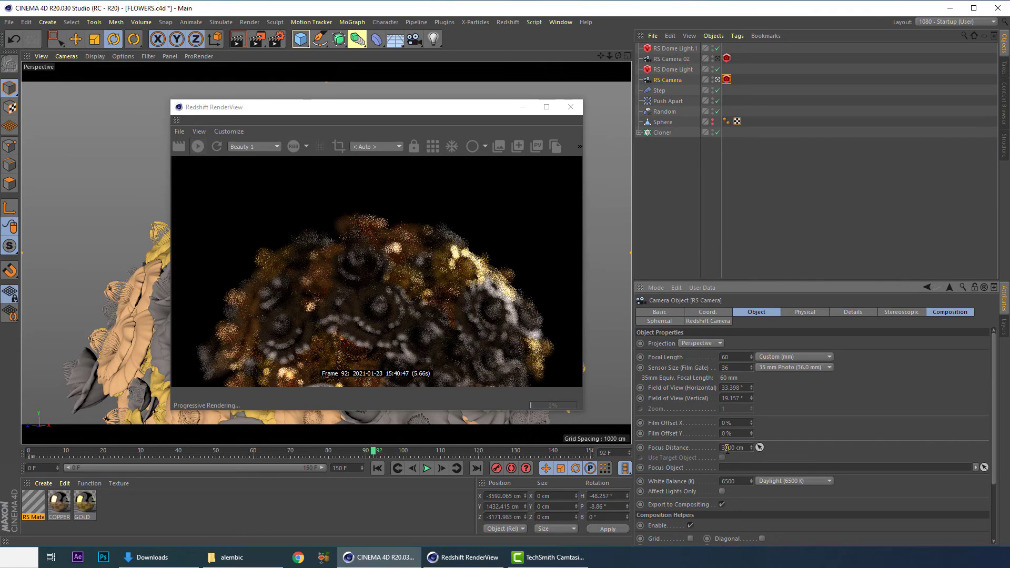
pyautogui.press('Return')
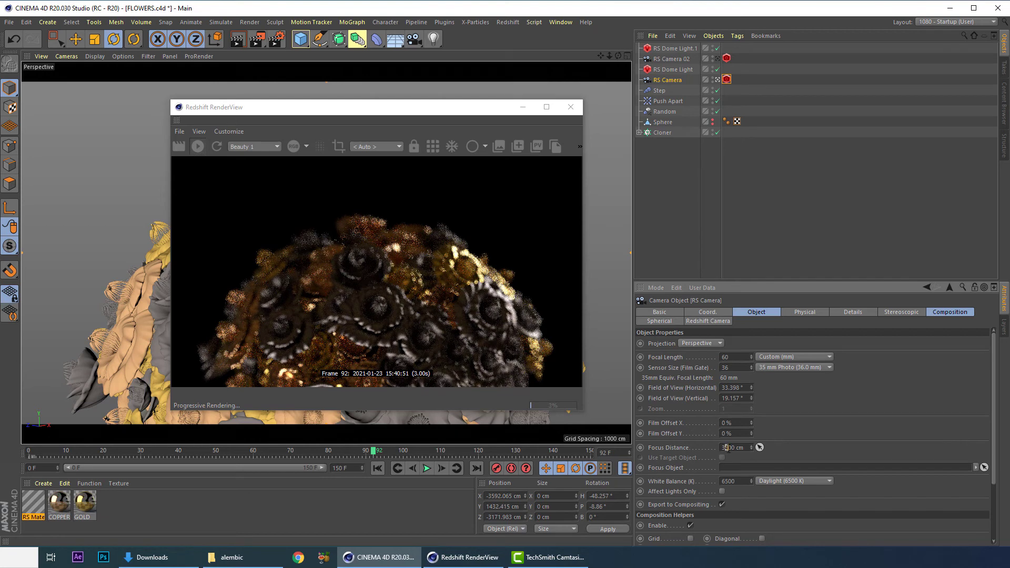
pyautogui.doubleClick(730, 448)
pyautogui.write('3500')
pyautogui.press('Return')
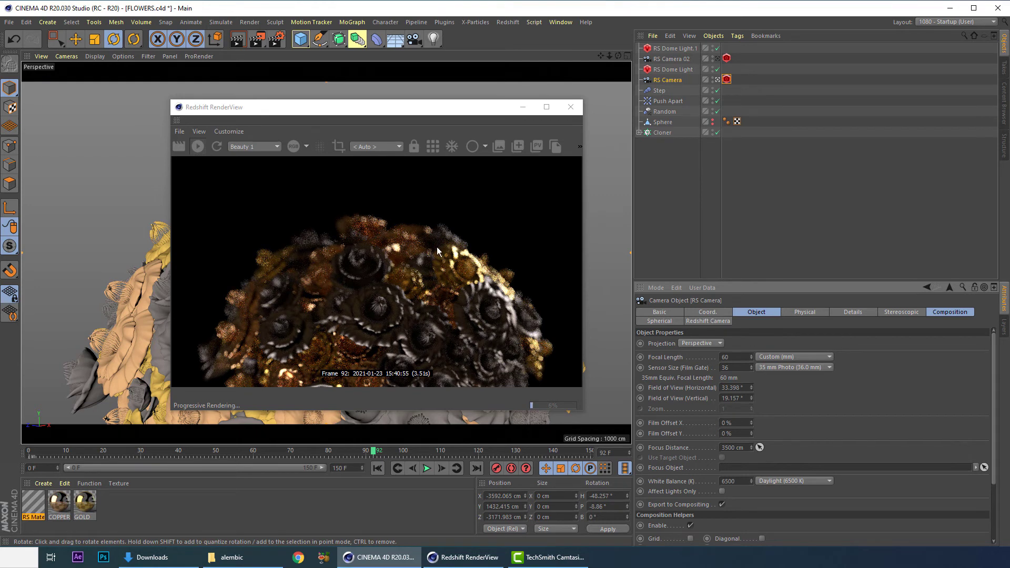
# Step: Look through RS Camera 02, save the scene, and restart the Redshift render
pyautogui.click(718, 60)
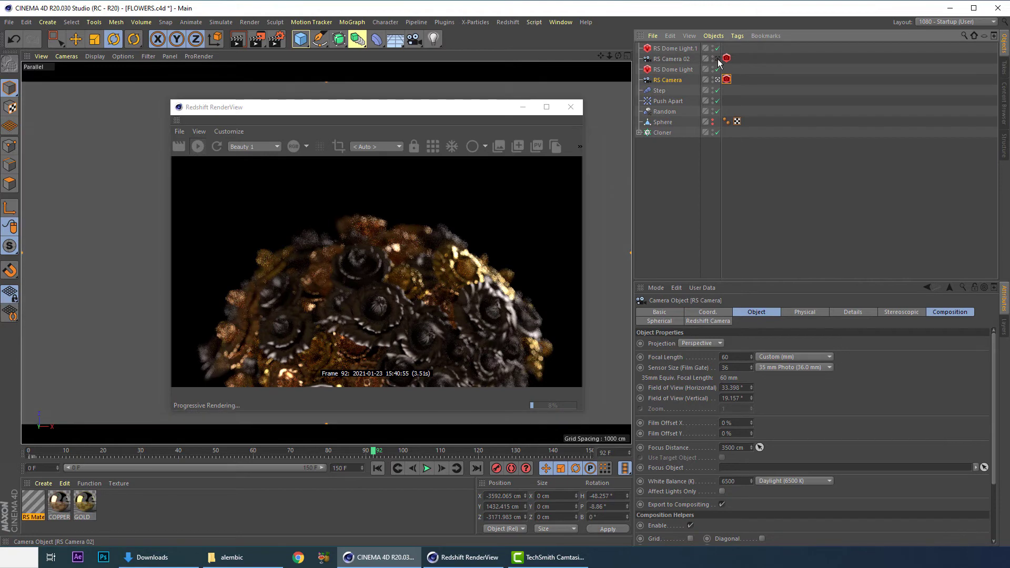
pyautogui.click(719, 60)
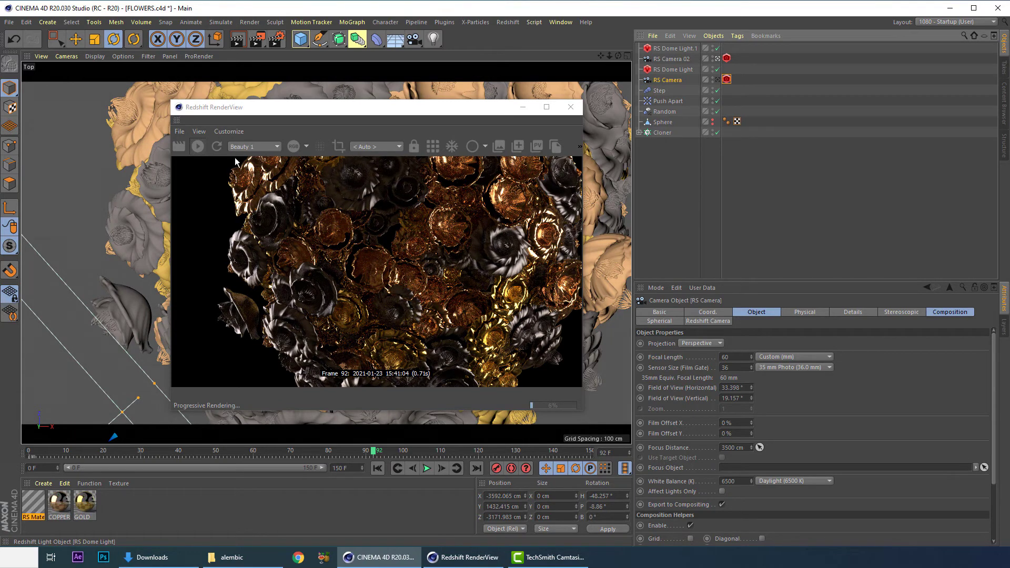
pyautogui.hotkey('ctrl', 's')
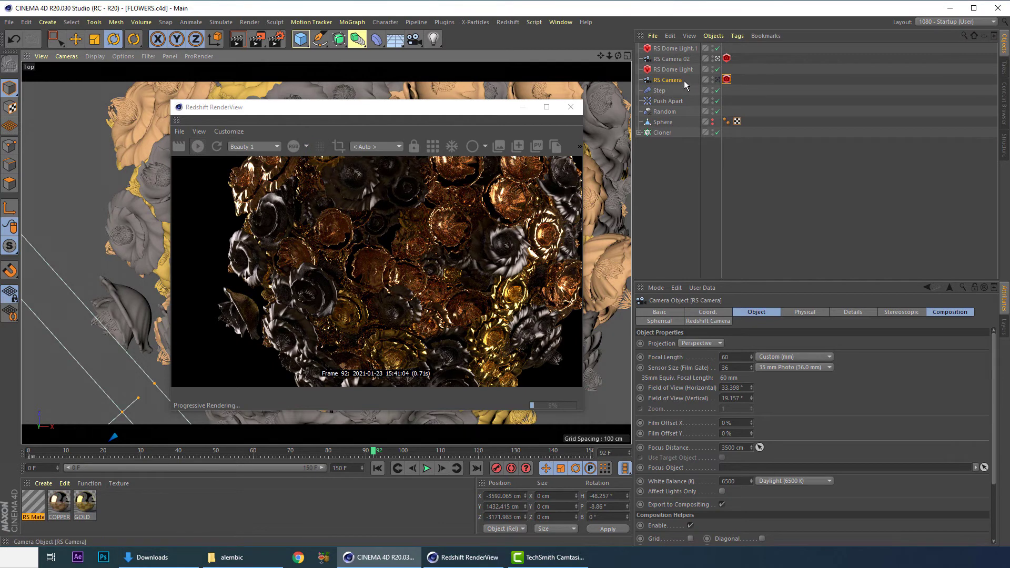
pyautogui.click(727, 79)
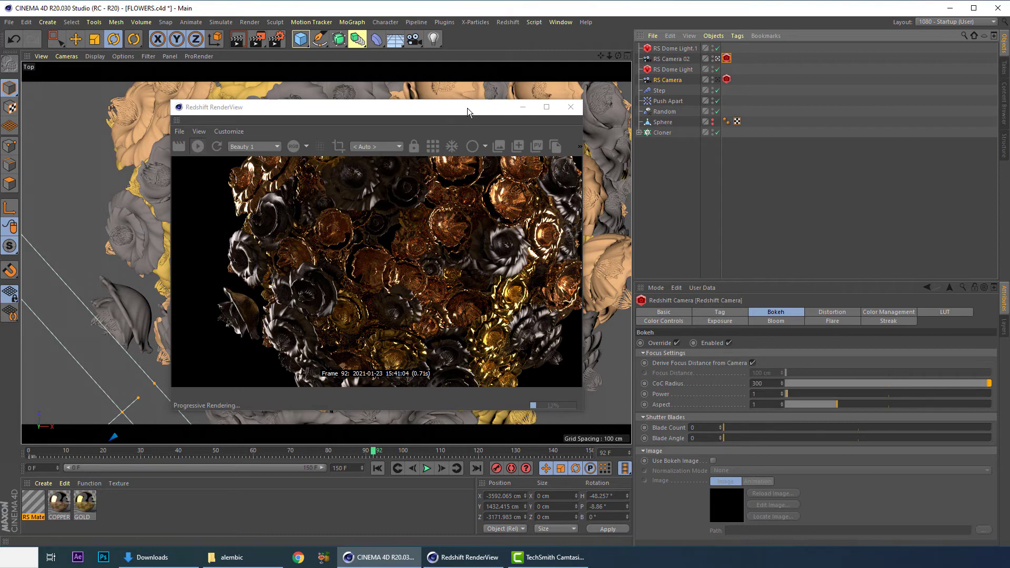
pyautogui.moveTo(468, 108); pyautogui.dragTo(556, 125)
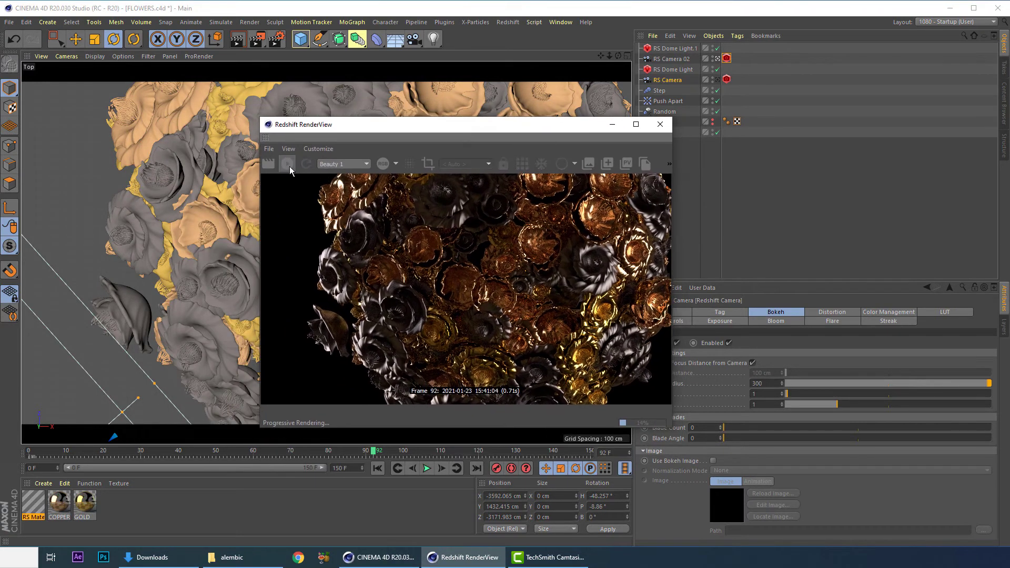
pyautogui.click(289, 166)
pyautogui.moveTo(542, 127); pyautogui.dragTo(395, 110)
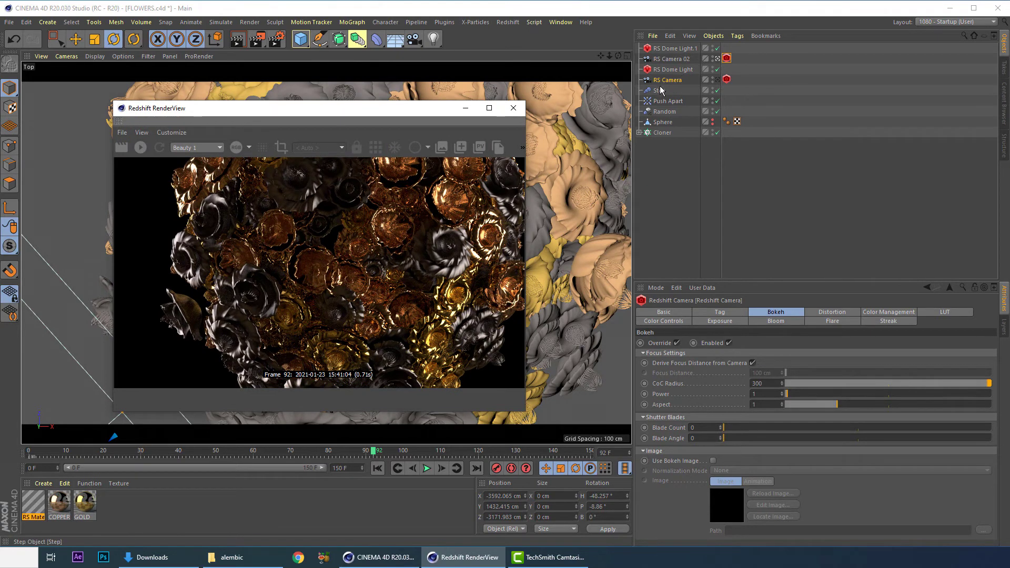
pyautogui.click(686, 83)
pyautogui.hotkey('shift', 'r')
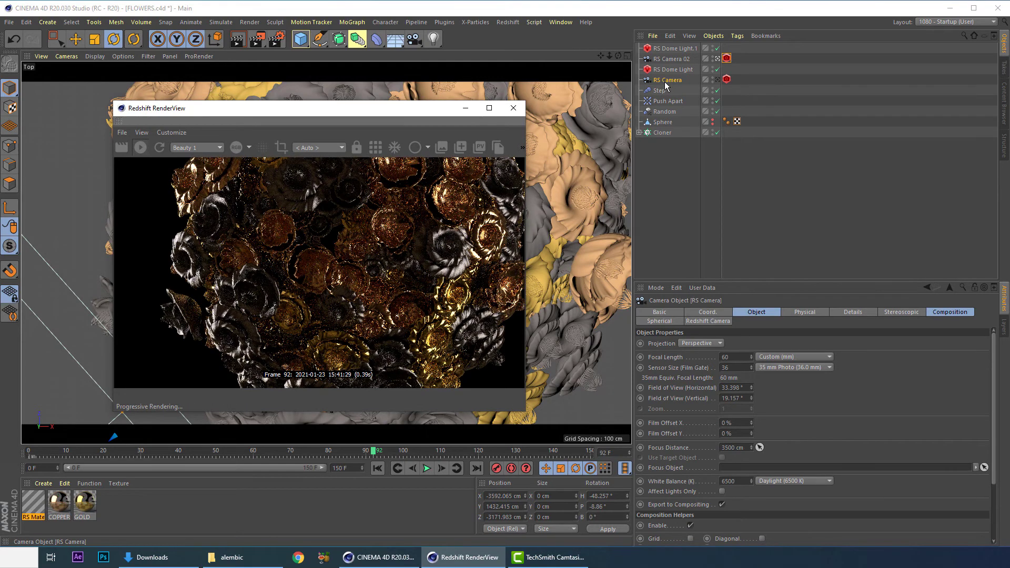
pyautogui.click(665, 81)
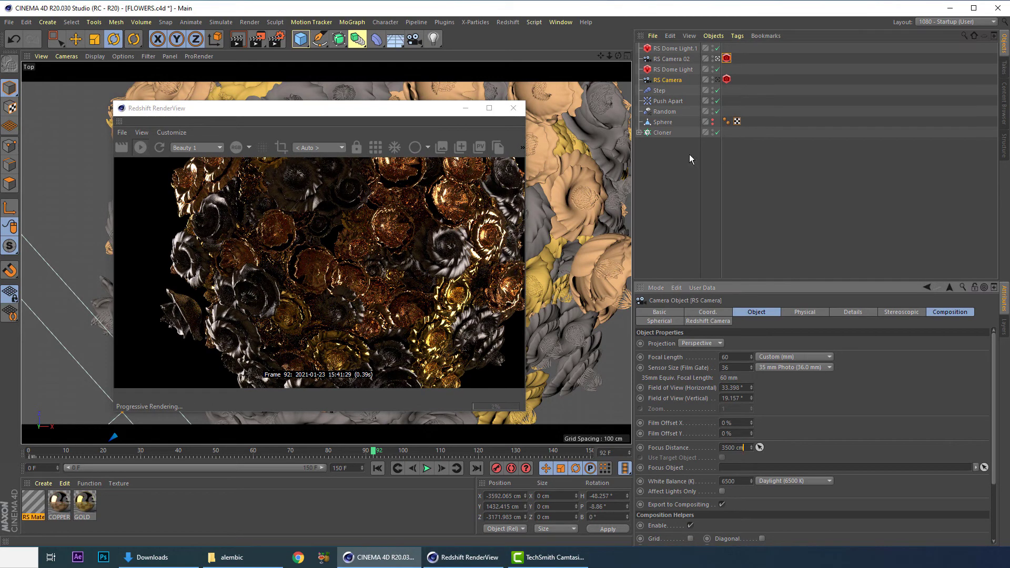
# Step: Set RS Camera 02's Focus Distance to 150 cm, then 10 cm
pyautogui.click(672, 59)
pyautogui.doubleClick(736, 447)
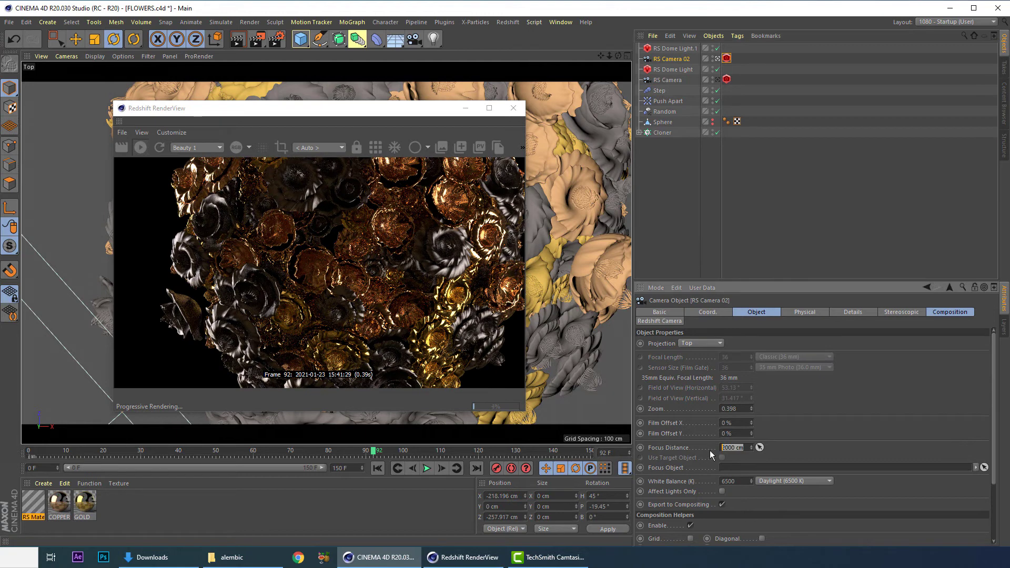
pyautogui.write('150')
pyautogui.press('Return')
pyautogui.write('0')
pyautogui.press('Return')
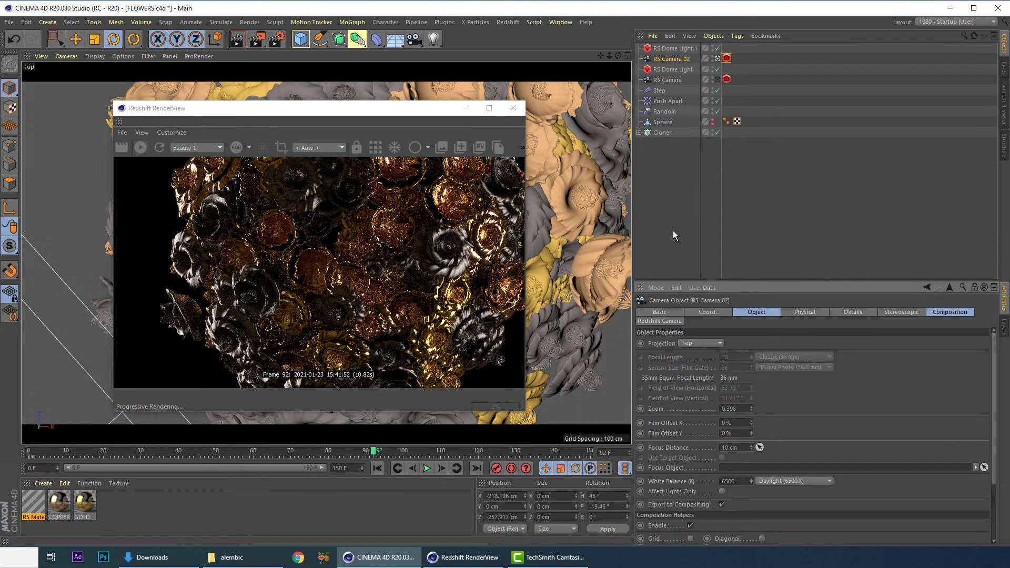
# Step: Add a standard Redshift camera named RS Camera03 and look through it in the viewport
pyautogui.moveTo(384, 109); pyautogui.dragTo(667, 184)
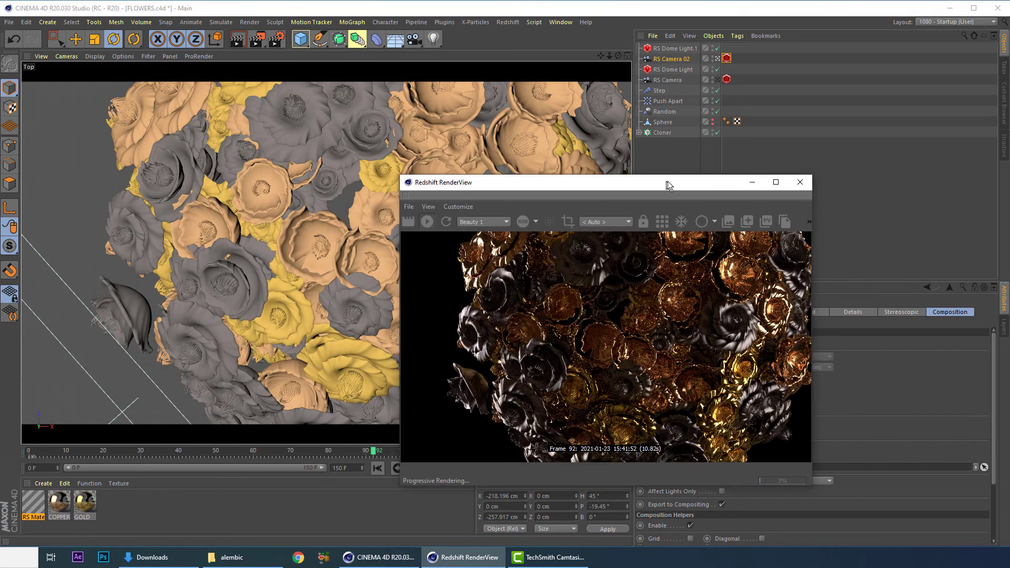
pyautogui.middleClick(311, 279)
pyautogui.middleClick(399, 152)
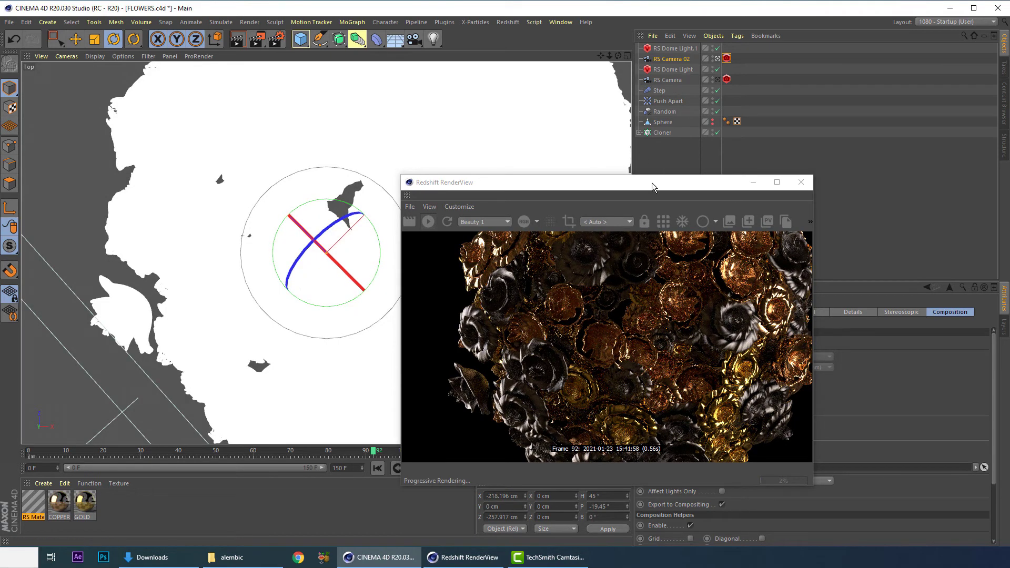
pyautogui.moveTo(652, 182); pyautogui.dragTo(508, 124)
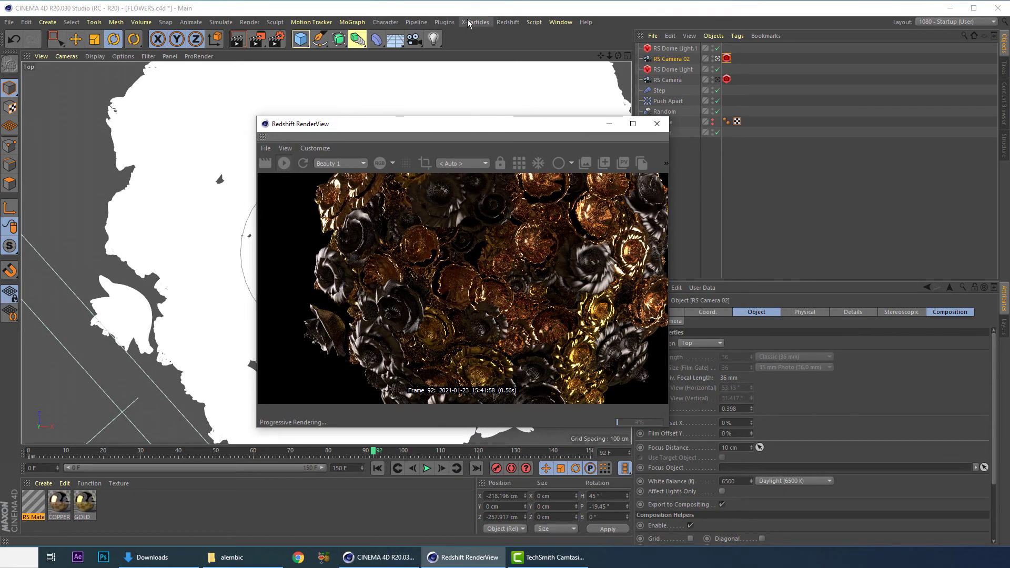
pyautogui.click(508, 22)
pyautogui.moveTo(526, 59)
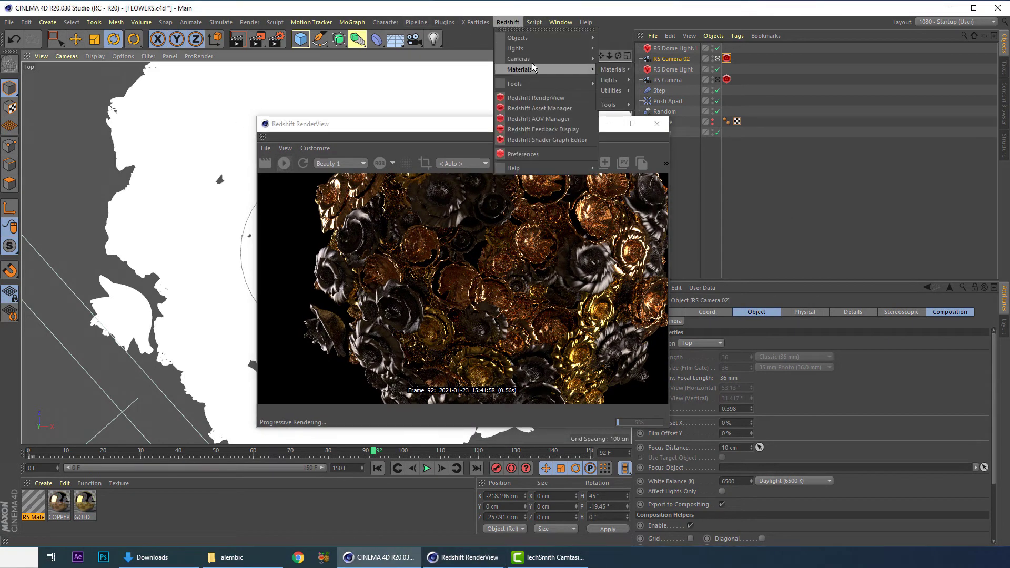
pyautogui.click(622, 63)
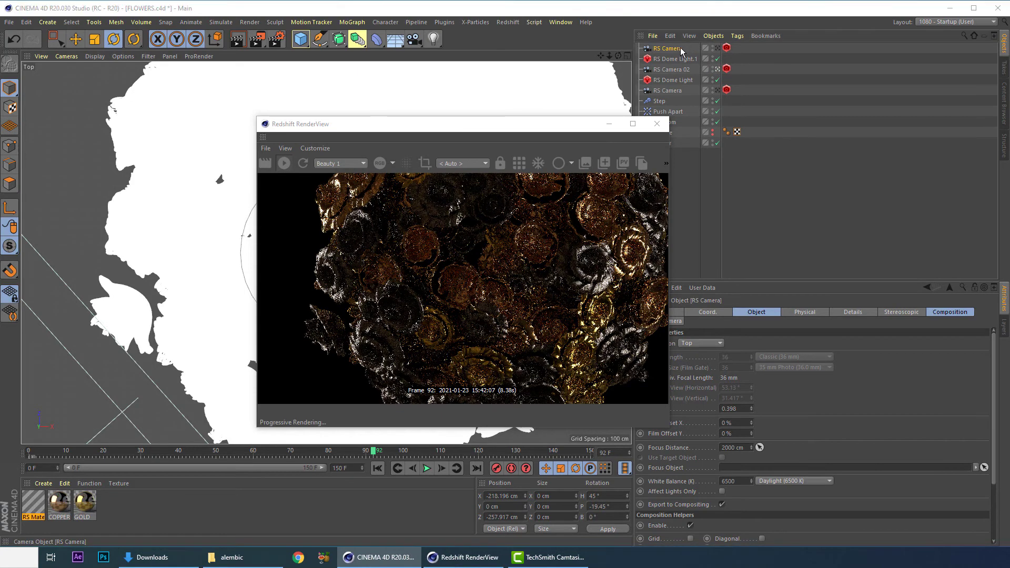
pyautogui.write('03')
pyautogui.press('Return')
pyautogui.click(717, 49)
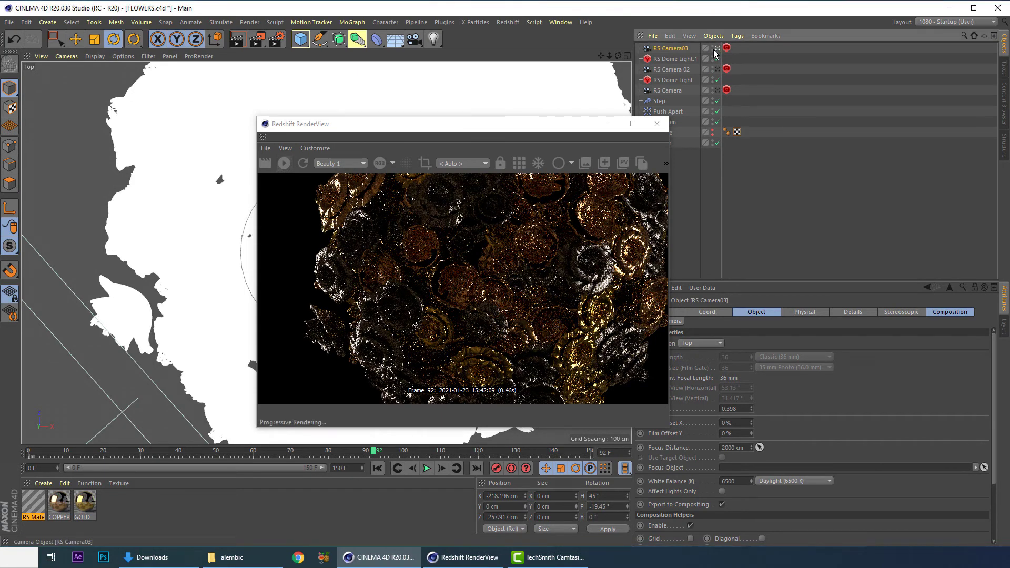
pyautogui.middleClick(376, 98)
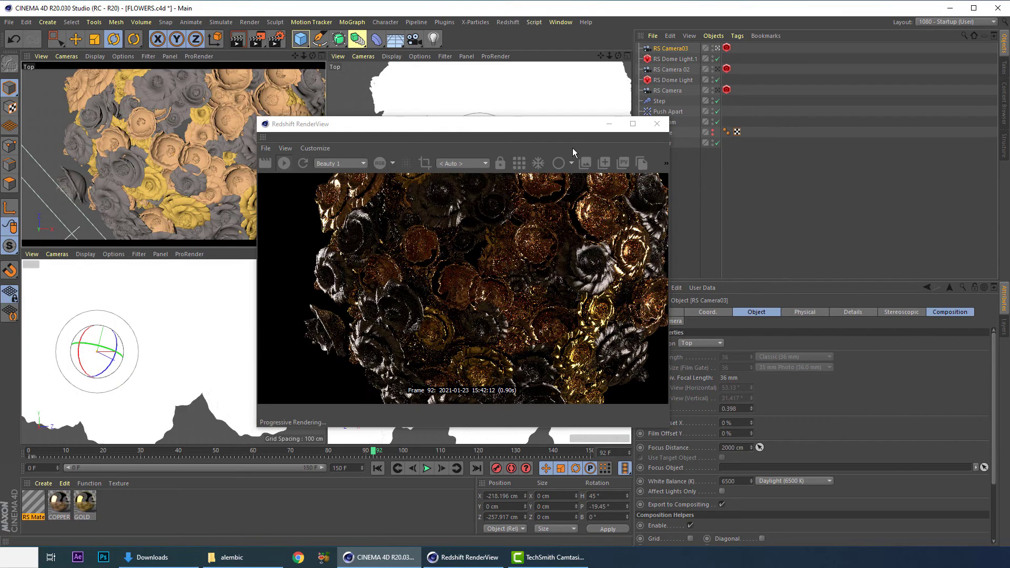
# Step: Override and enable RS Camera03's Redshift bokeh, raising CoC Radius to 91.5
pyautogui.click(727, 49)
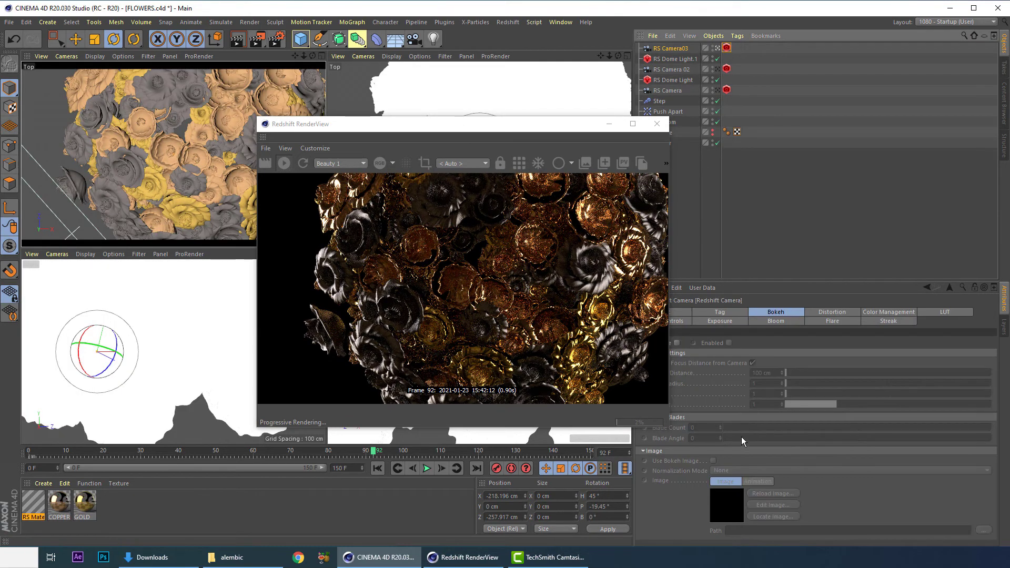
pyautogui.moveTo(554, 129); pyautogui.dragTo(481, 134)
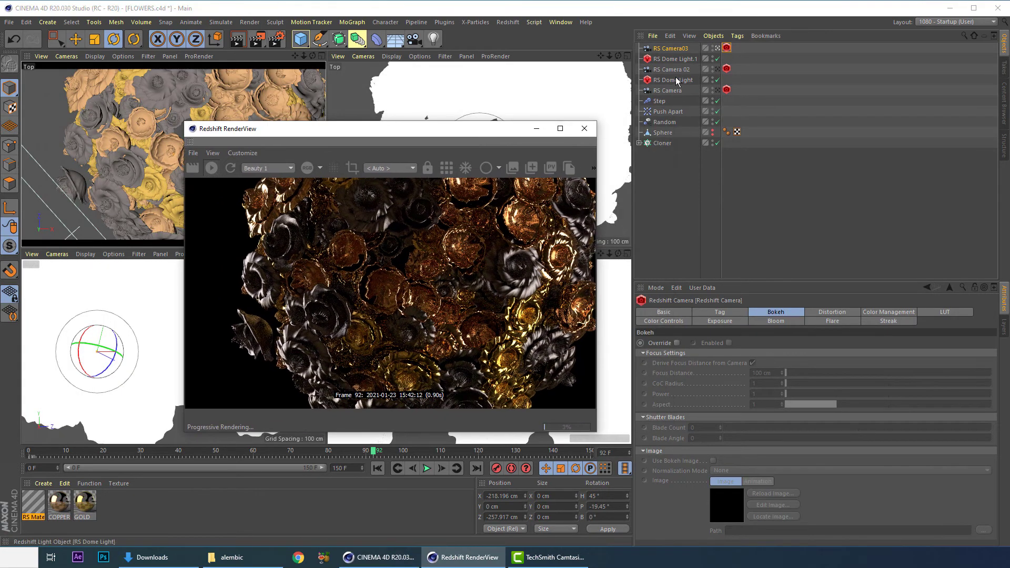
pyautogui.click(671, 48)
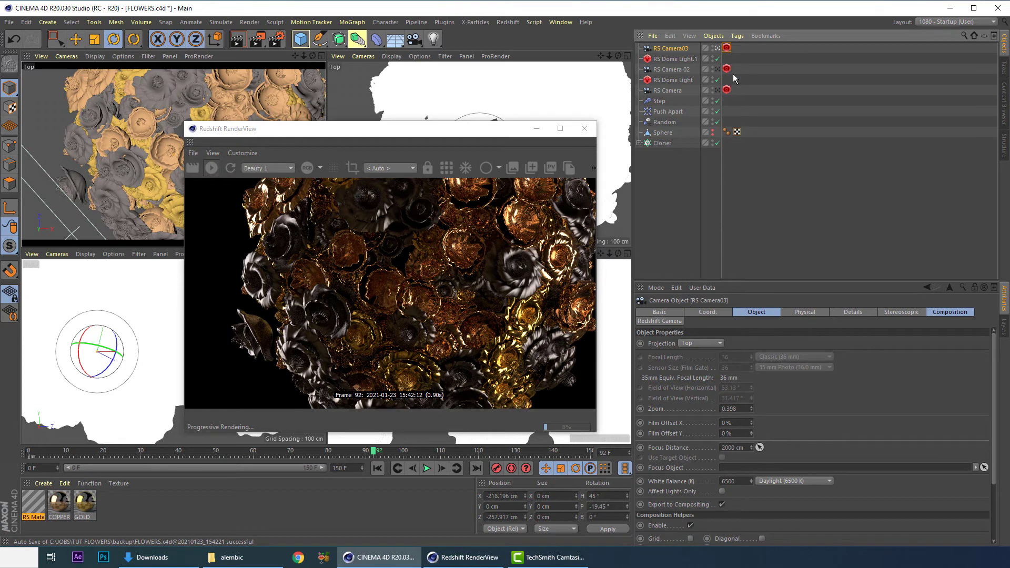
pyautogui.click(727, 48)
pyautogui.click(677, 343)
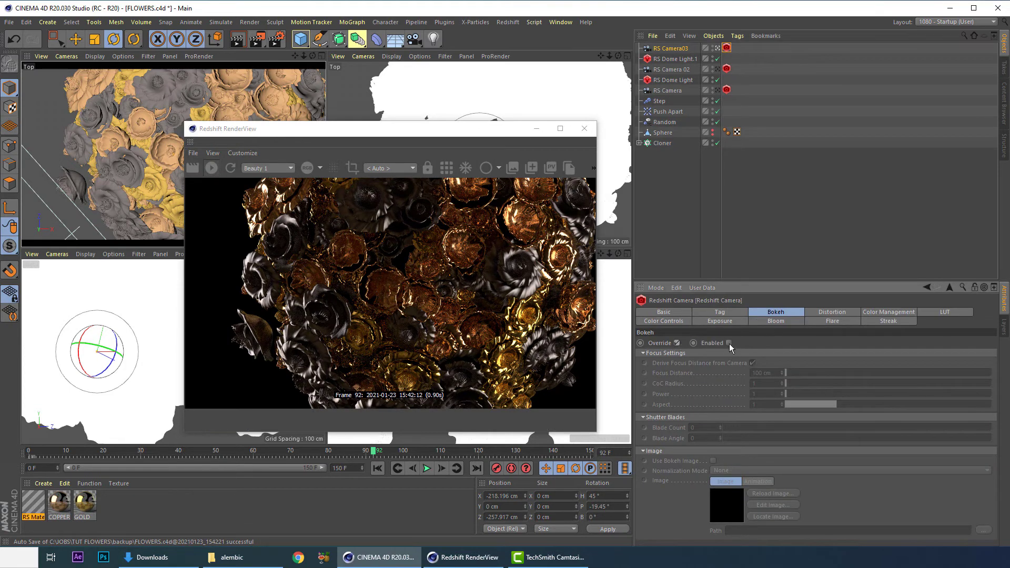
pyautogui.click(728, 343)
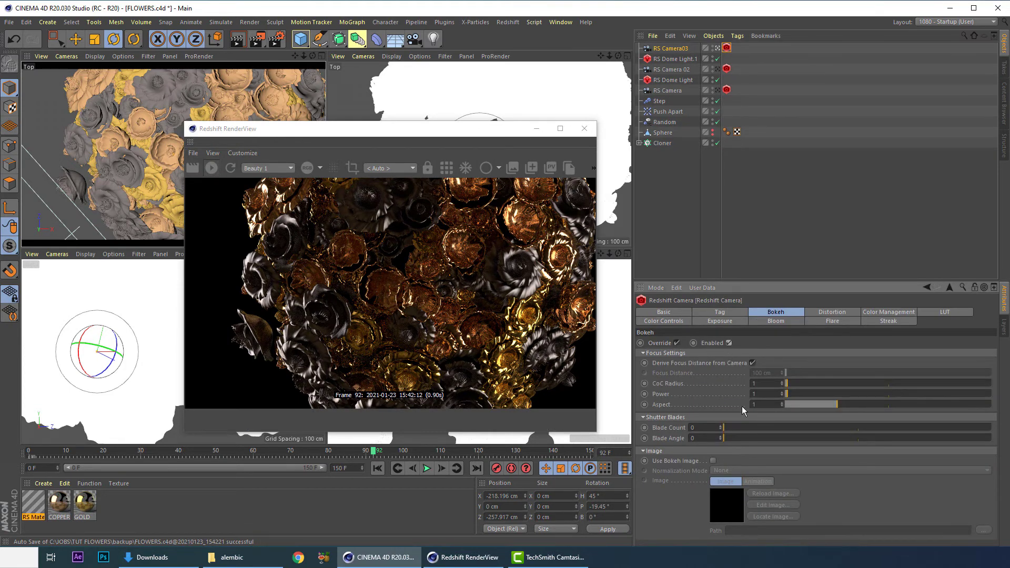
pyautogui.click(803, 384)
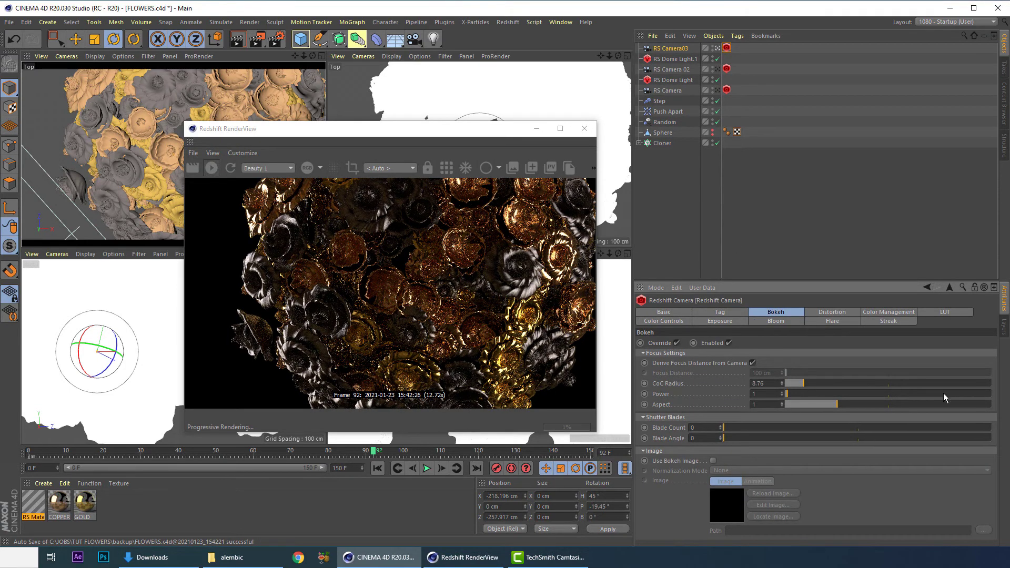
pyautogui.click(975, 384)
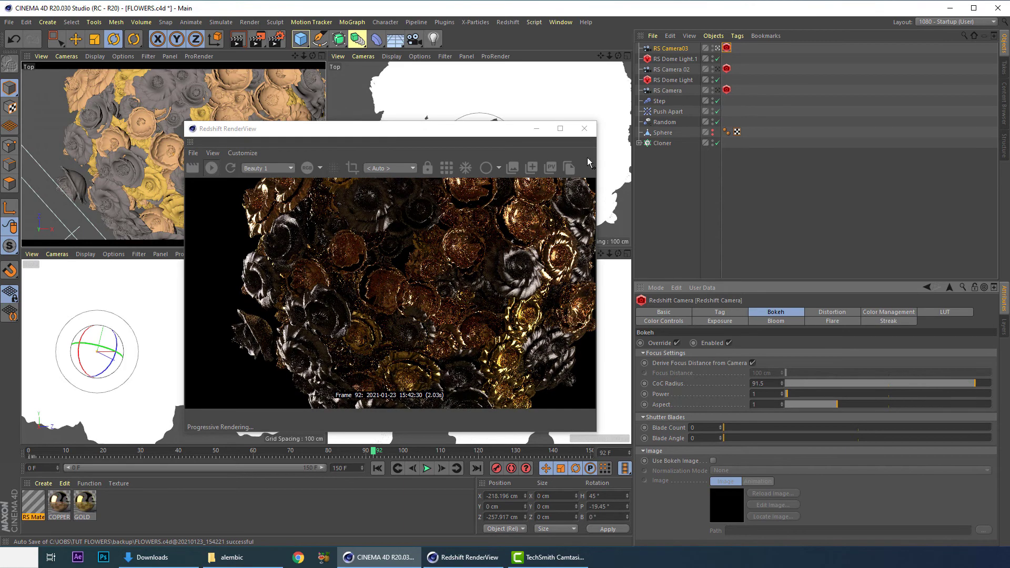
pyautogui.moveTo(473, 129); pyautogui.dragTo(489, 143)
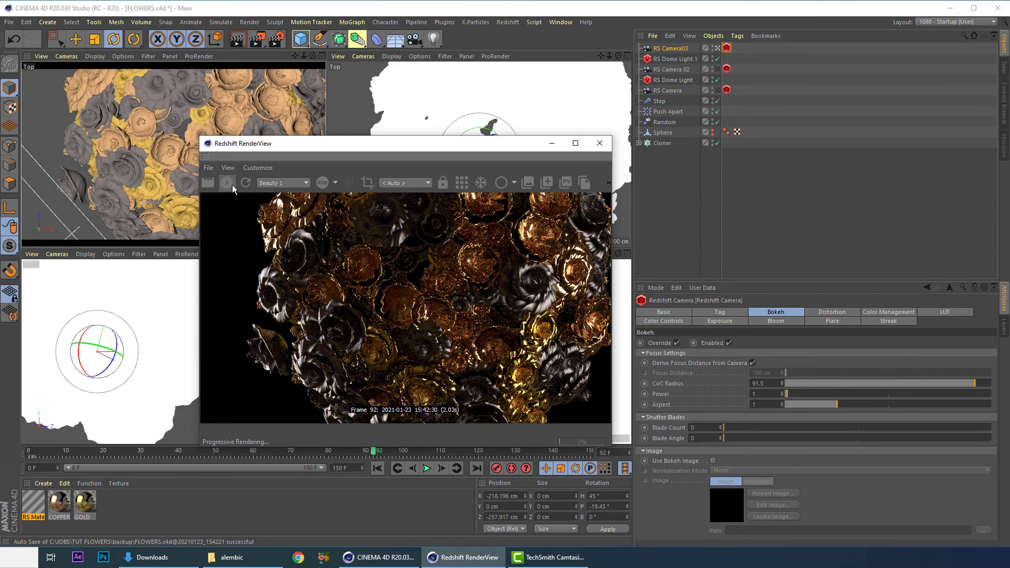
# Step: Close the Redshift RenderView and enlarge the Top view to fill the workspace, zoomed in
pyautogui.click(599, 143)
pyautogui.middleClick(411, 233)
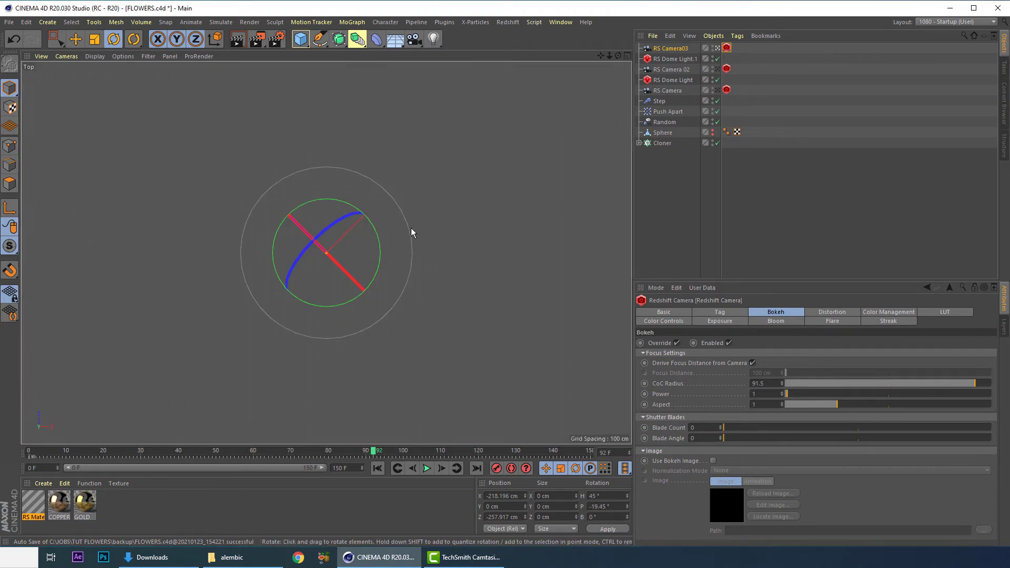
pyautogui.scroll(-5, 182, 348)
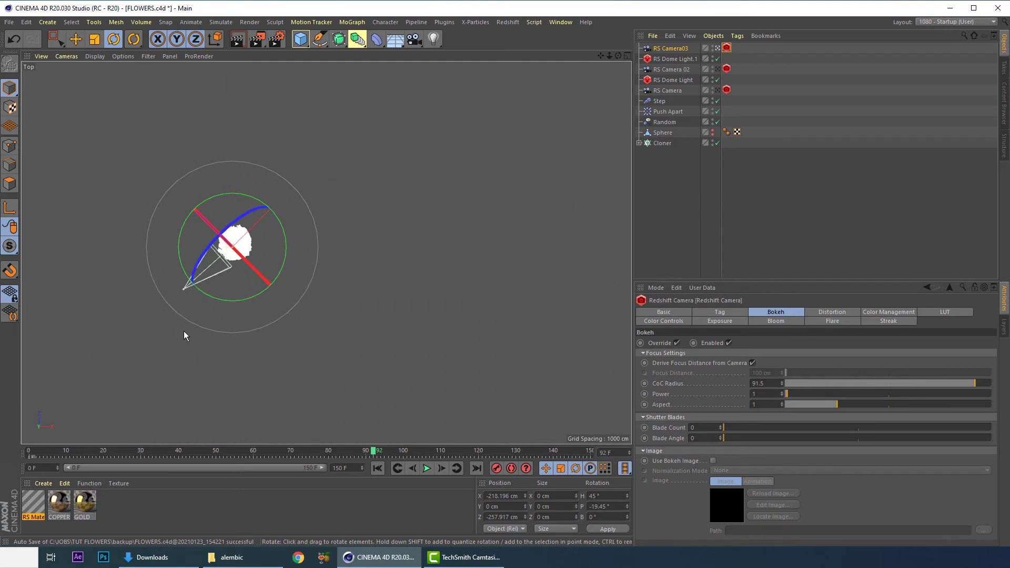
# Step: Review RS Camera 02, RS Camera and RS Dome Light settings, then activate the Move tool
pyautogui.click(669, 70)
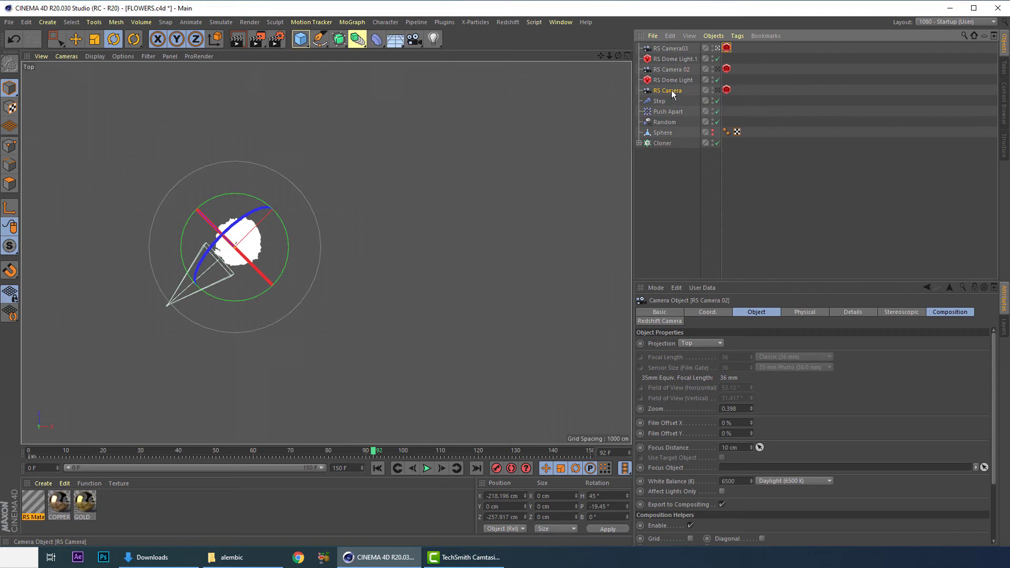
pyautogui.click(669, 91)
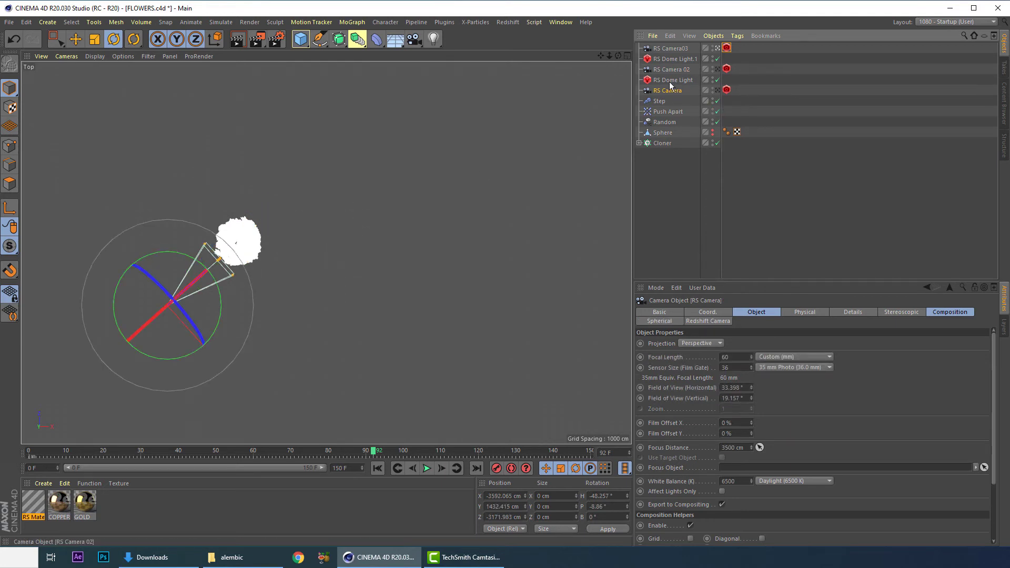
pyautogui.click(669, 80)
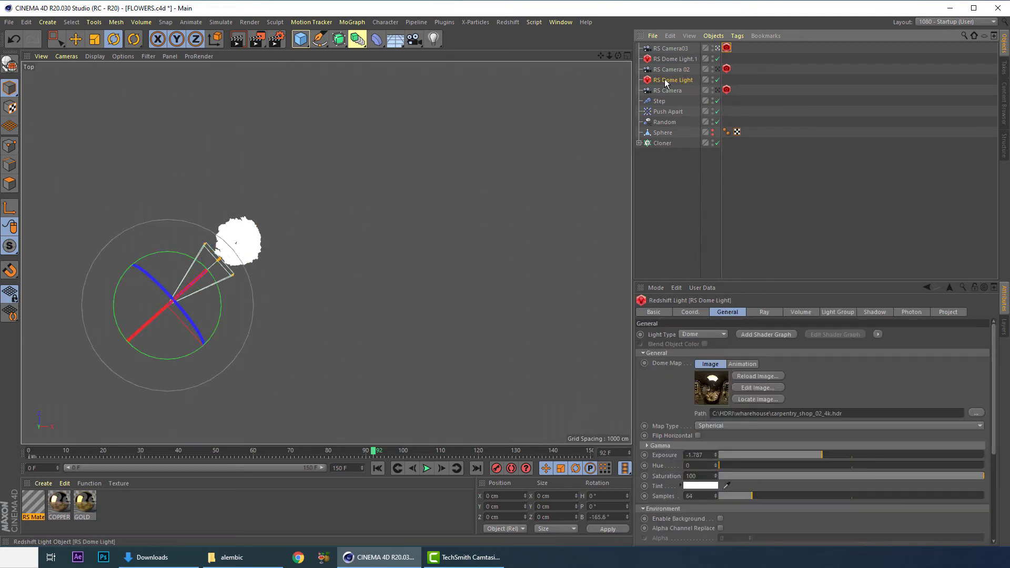
pyautogui.click(666, 70)
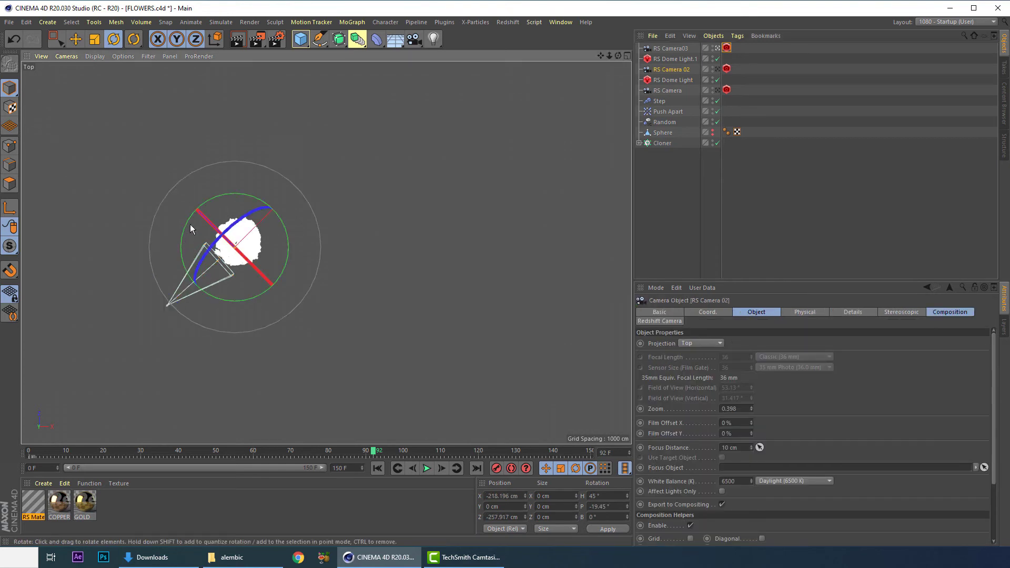
pyautogui.scroll(5, 248, 145)
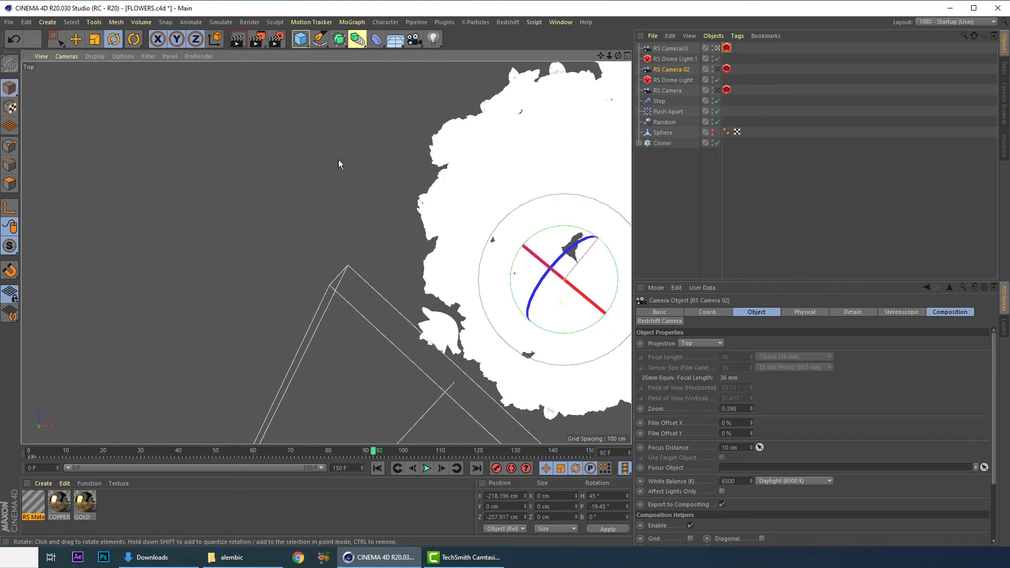
pyautogui.click(75, 39)
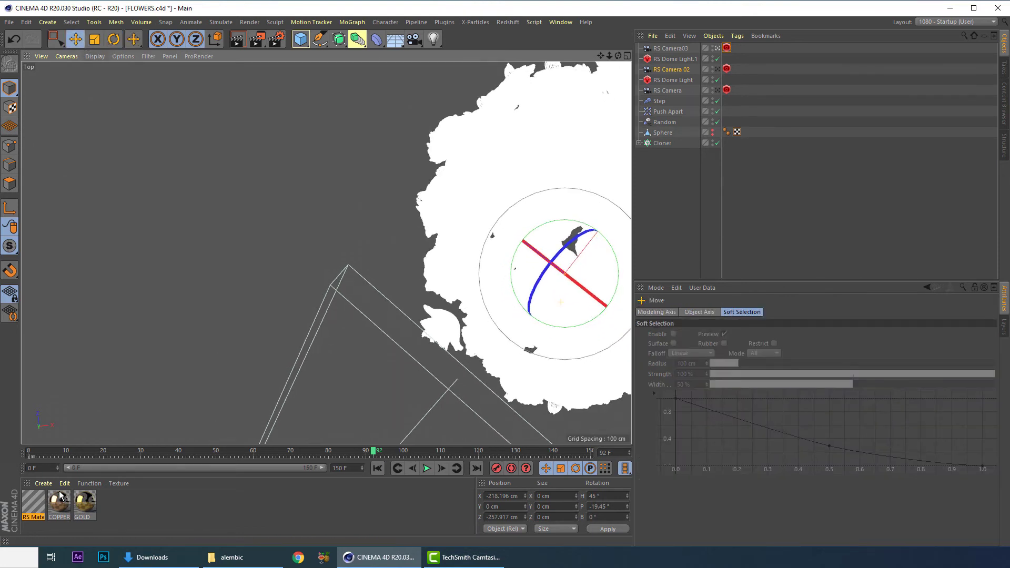
# Step: At frame 1, make the top-right view a maximized Perspective view showing the whole point sphere
pyautogui.click(32, 451)
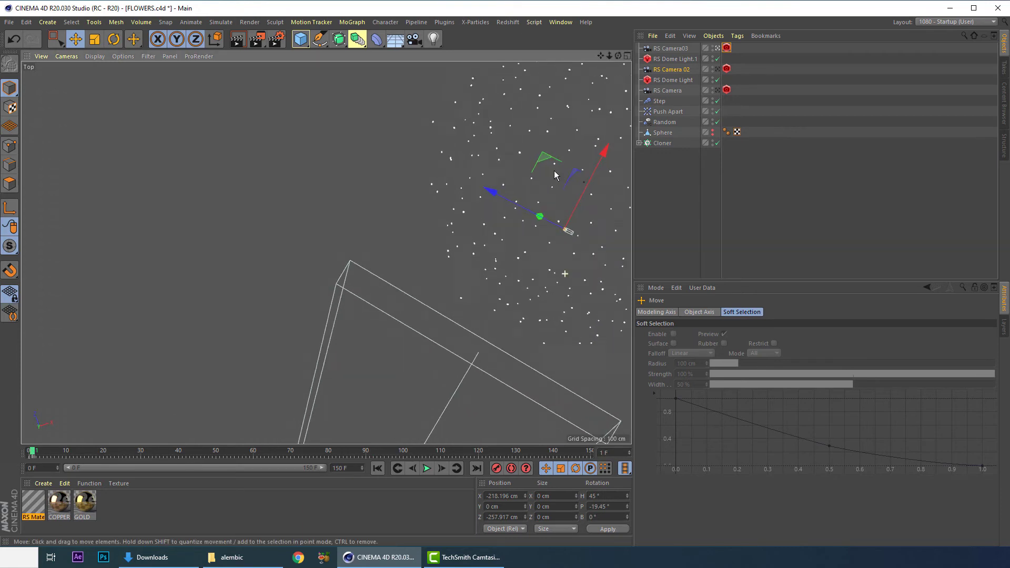
pyautogui.middleClick(466, 234)
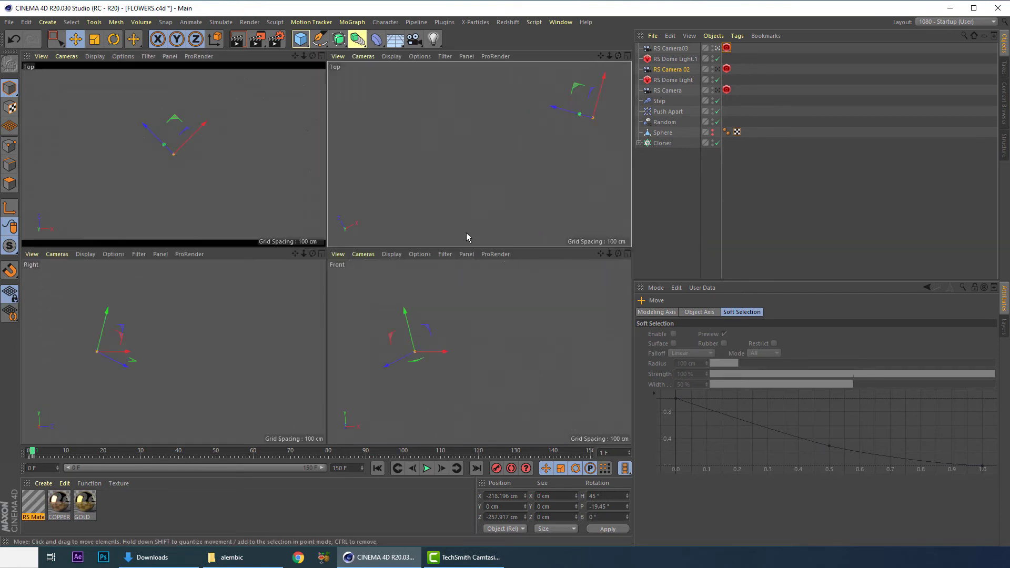
pyautogui.click(363, 56)
pyautogui.click(378, 121)
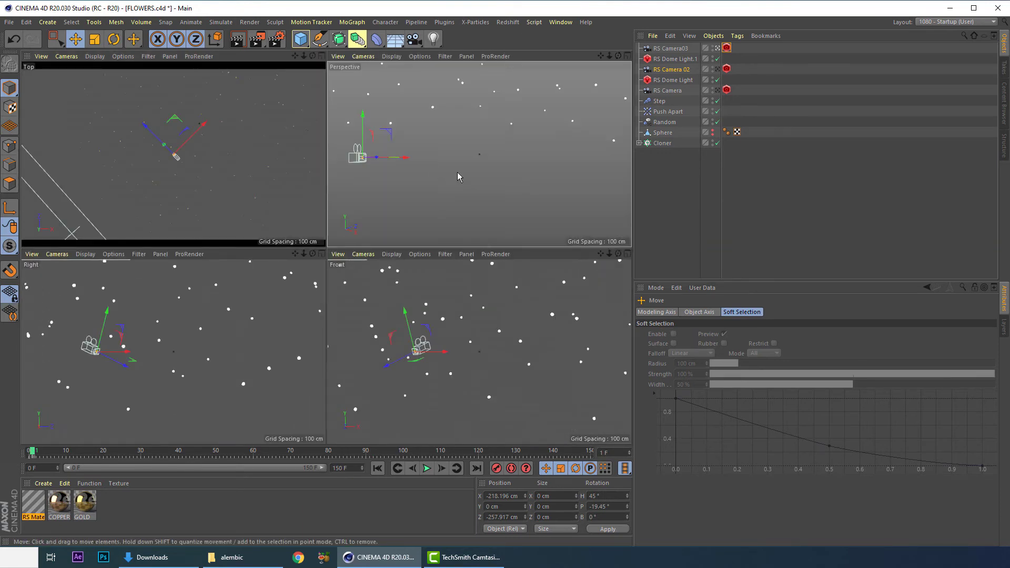
pyautogui.middleClick(402, 176)
pyautogui.keyDown('alt'); pyautogui.moveTo(327, 242); pyautogui.dragTo(357, 147); pyautogui.keyUp('alt')
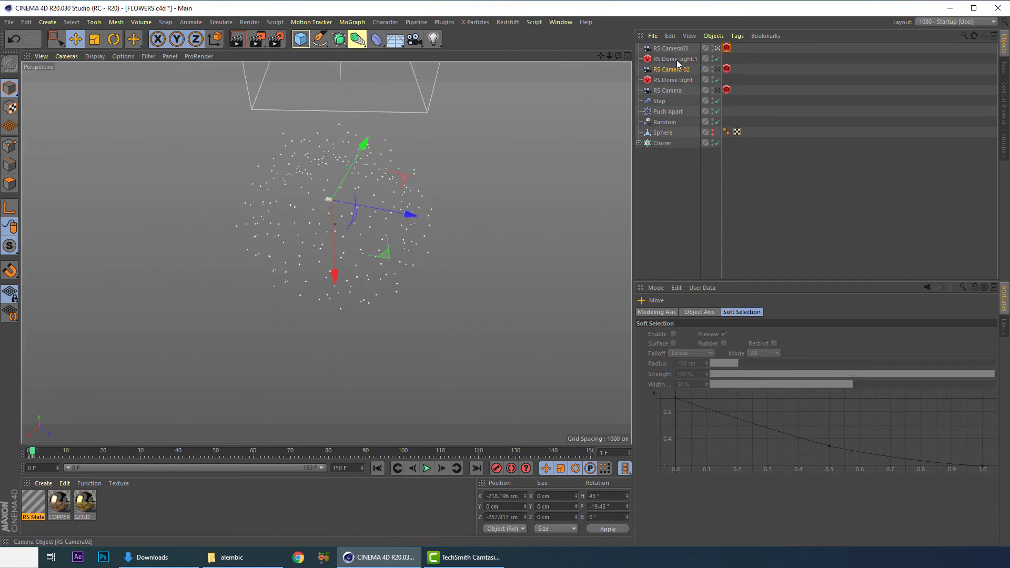
# Step: Remove RS Camera03 and review RS Camera 02, RS Camera and RS Dome Light.1 settings
pyautogui.click(678, 48)
pyautogui.click(677, 59)
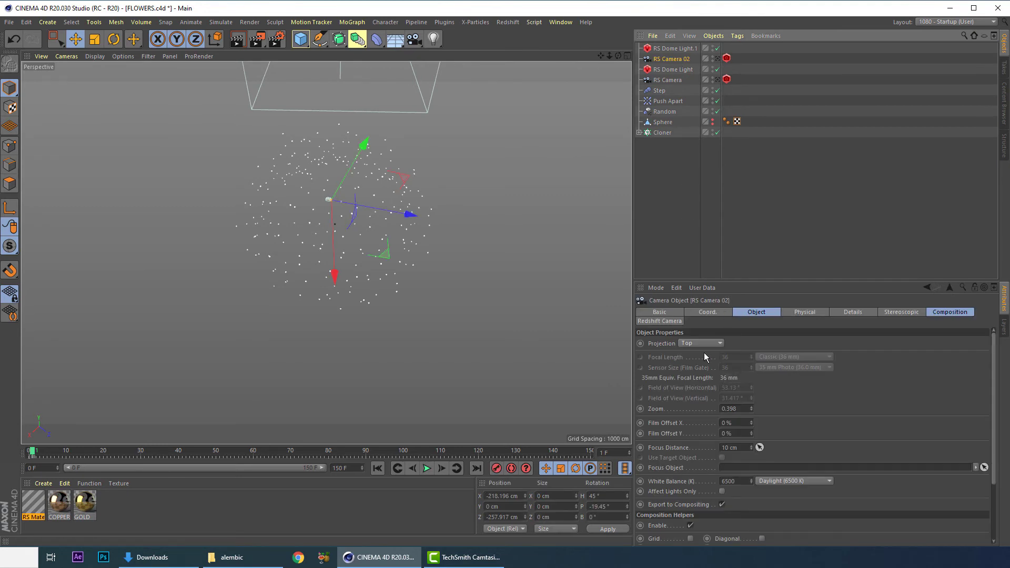
pyautogui.click(755, 314)
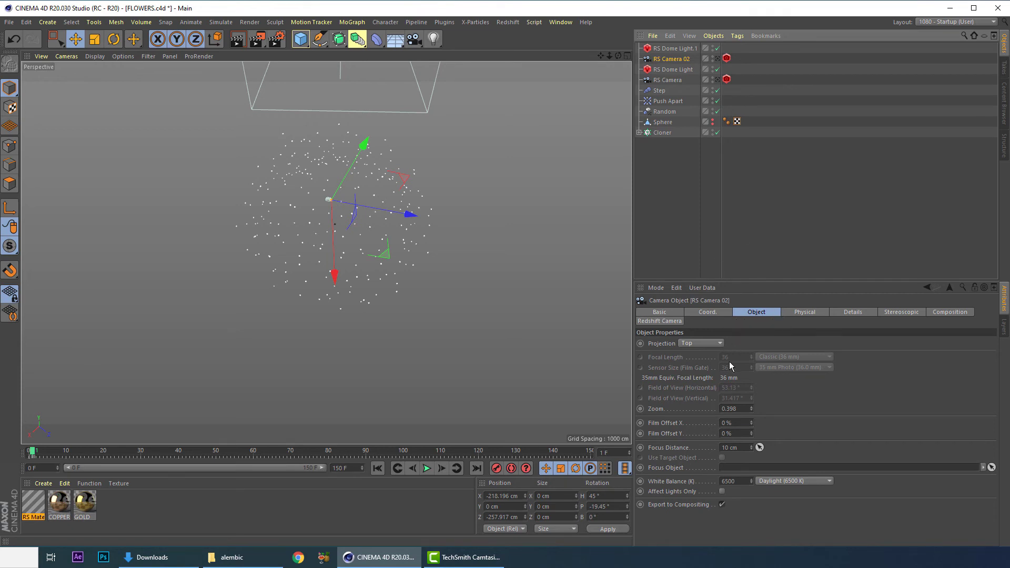
pyautogui.click(674, 80)
pyautogui.click(683, 51)
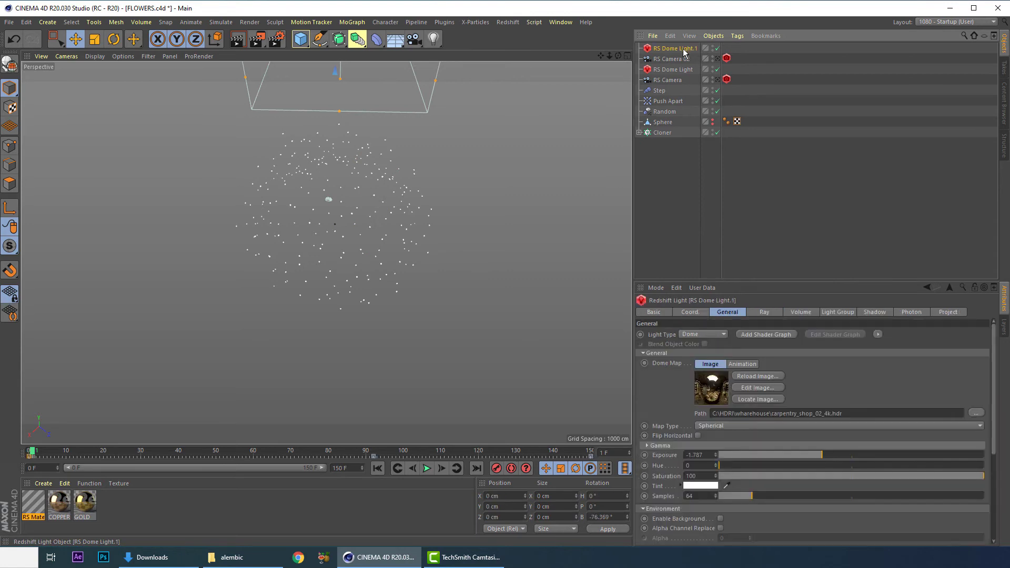
# Step: Set RS Camera 02's projection to Perspective and look through it in a maximized view
pyautogui.click(681, 60)
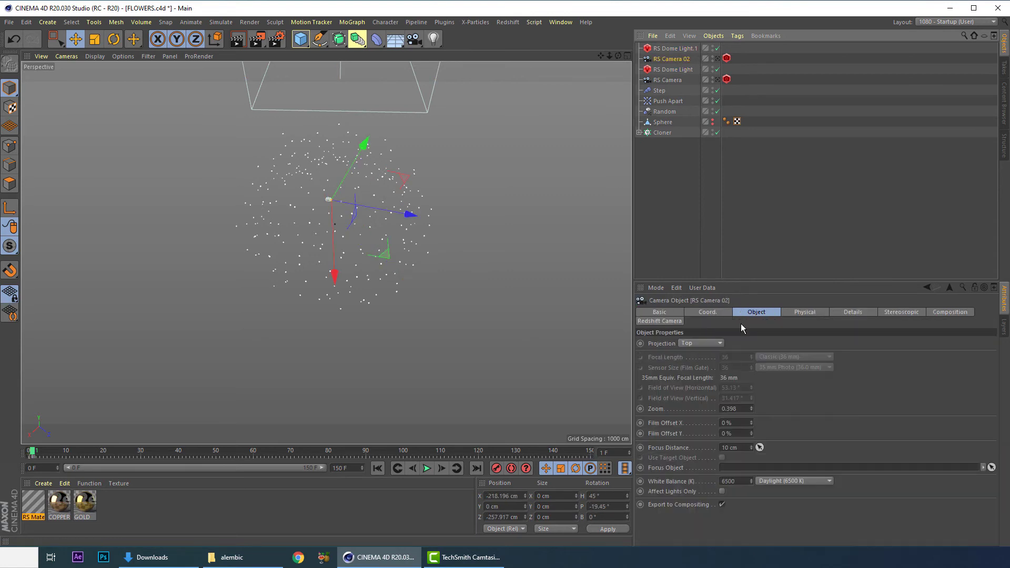
pyautogui.click(715, 345)
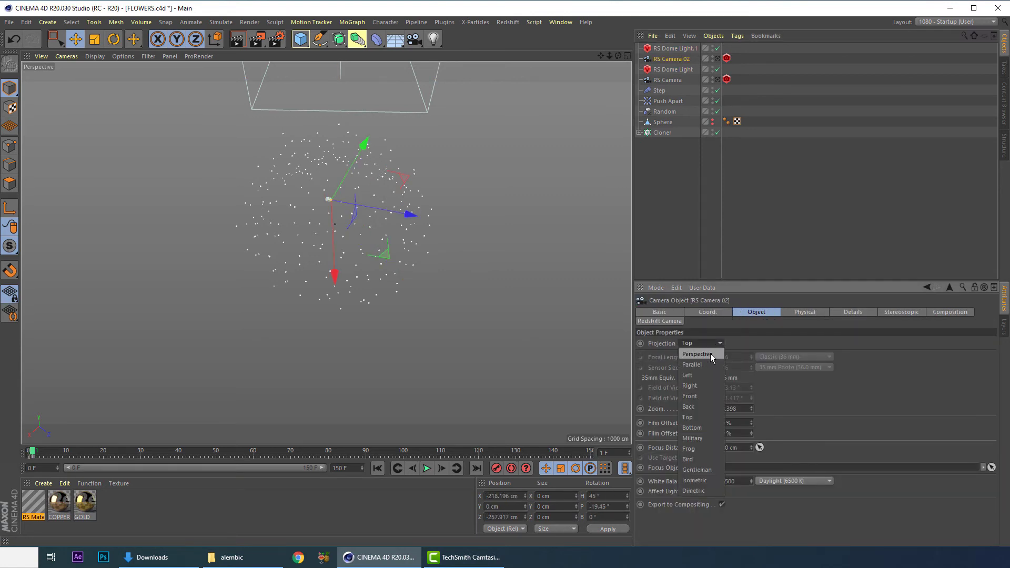
pyautogui.click(710, 353)
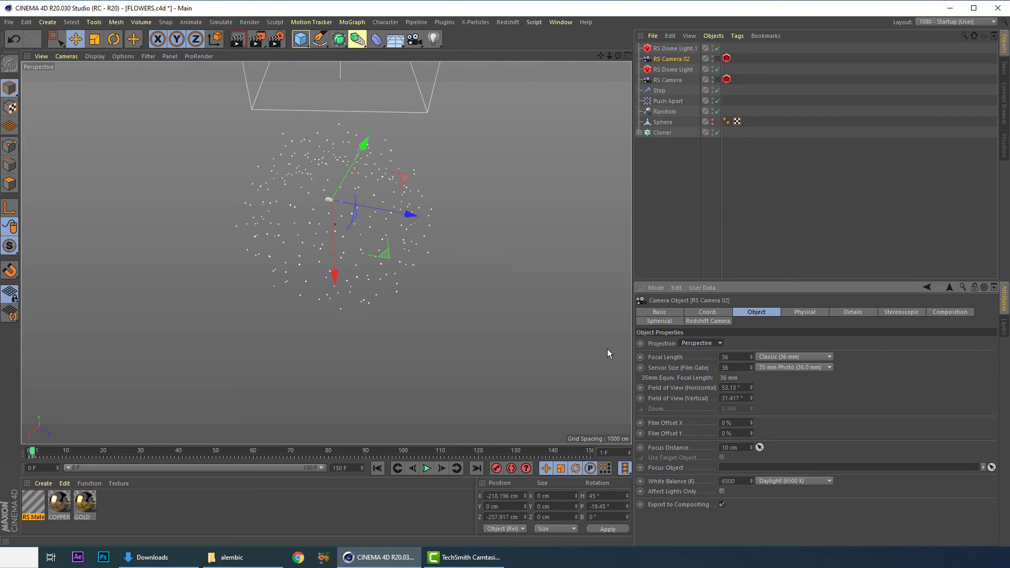
pyautogui.middleClick(411, 295)
pyautogui.middleClick(270, 197)
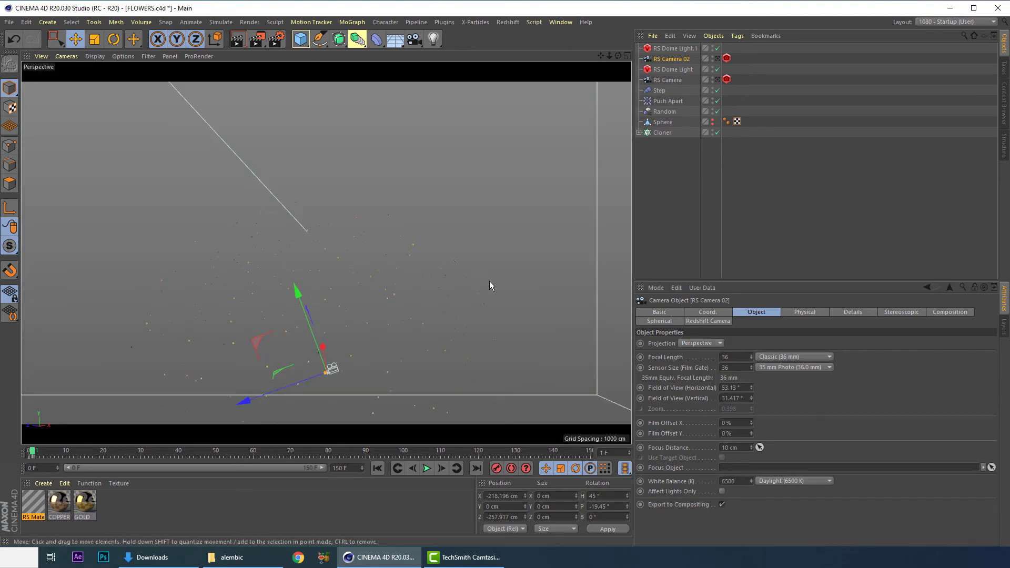
pyautogui.click(718, 59)
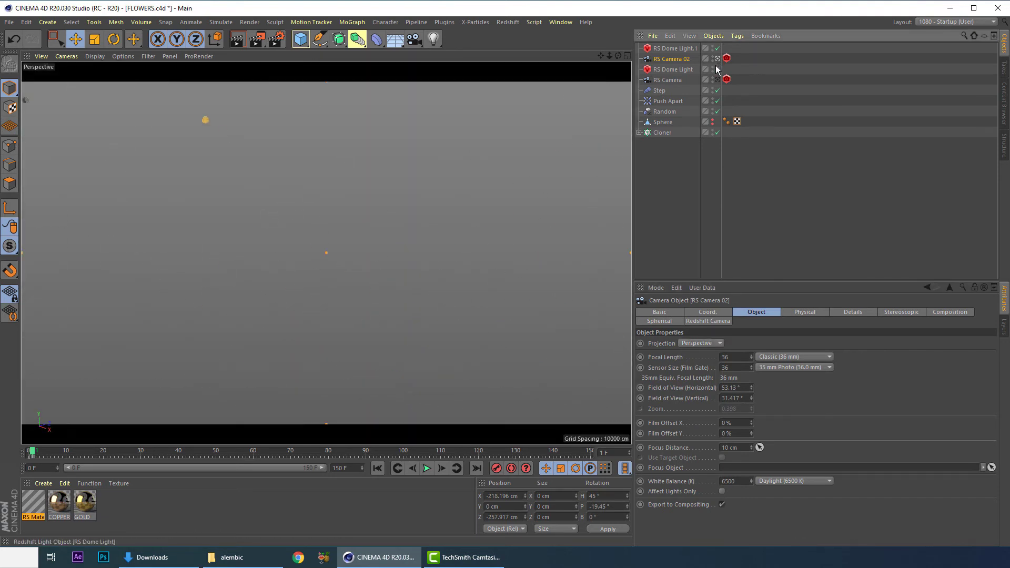
# Step: Scrub to frame 146 and slide RS Camera 02 to X 1851.92 cm to frame the sphere
pyautogui.moveTo(35, 459); pyautogui.dragTo(311, 454)
pyautogui.moveTo(505, 452); pyautogui.dragTo(579, 449)
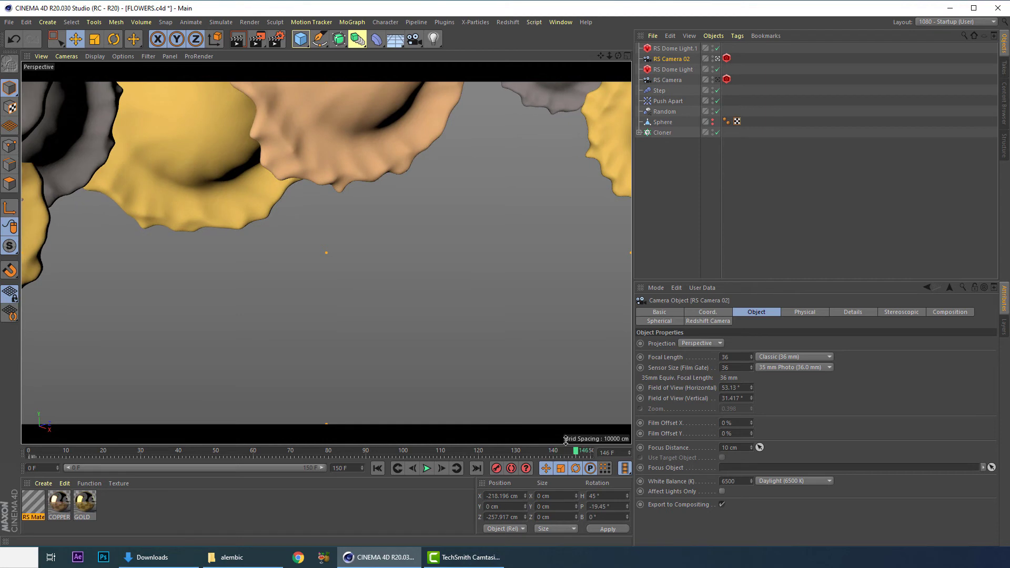
pyautogui.middleClick(441, 242)
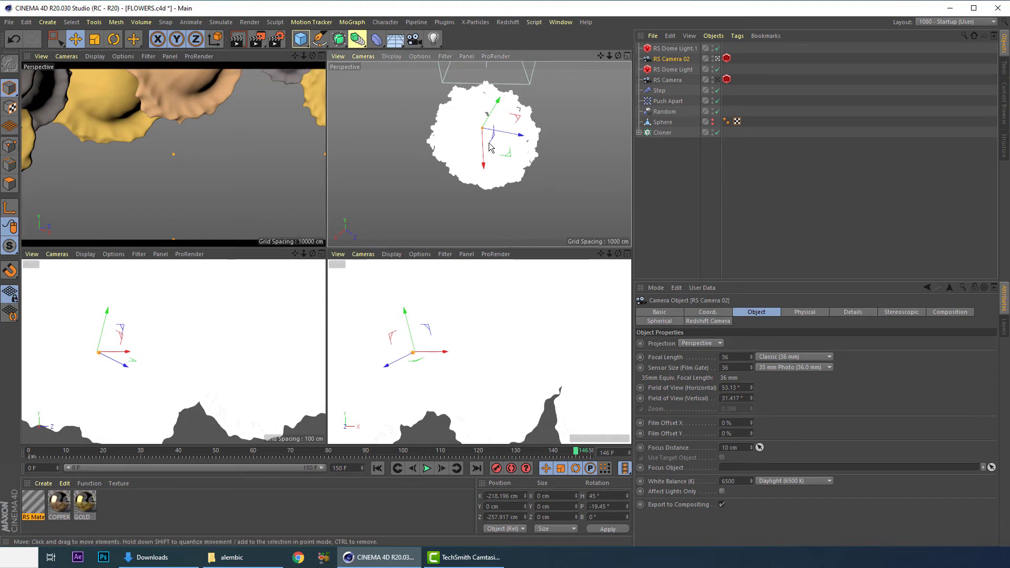
pyautogui.keyDown('alt'); pyautogui.moveTo(402, 104); pyautogui.dragTo(402, 104); pyautogui.keyUp('alt')
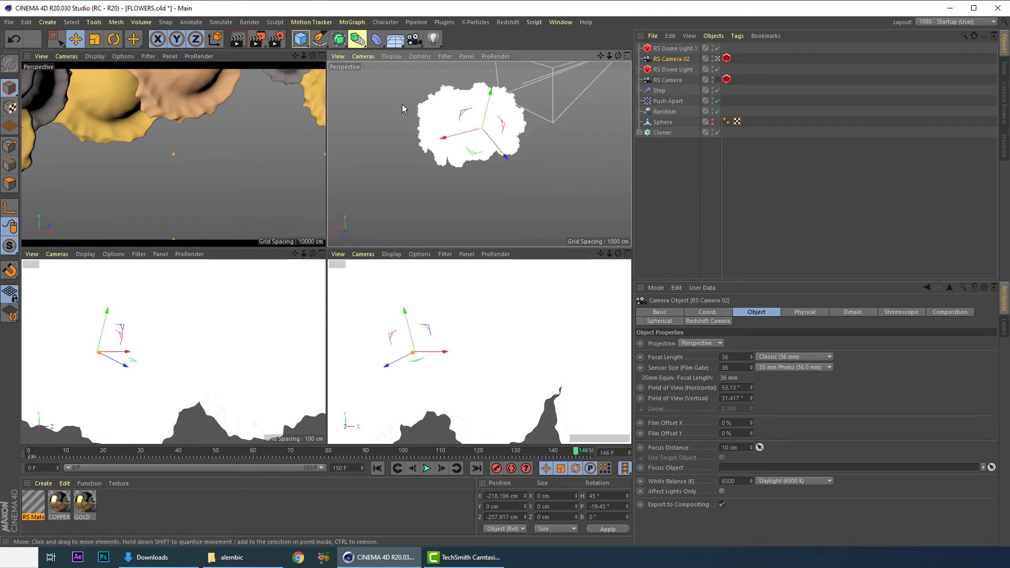
pyautogui.moveTo(483, 130); pyautogui.dragTo(448, 83)
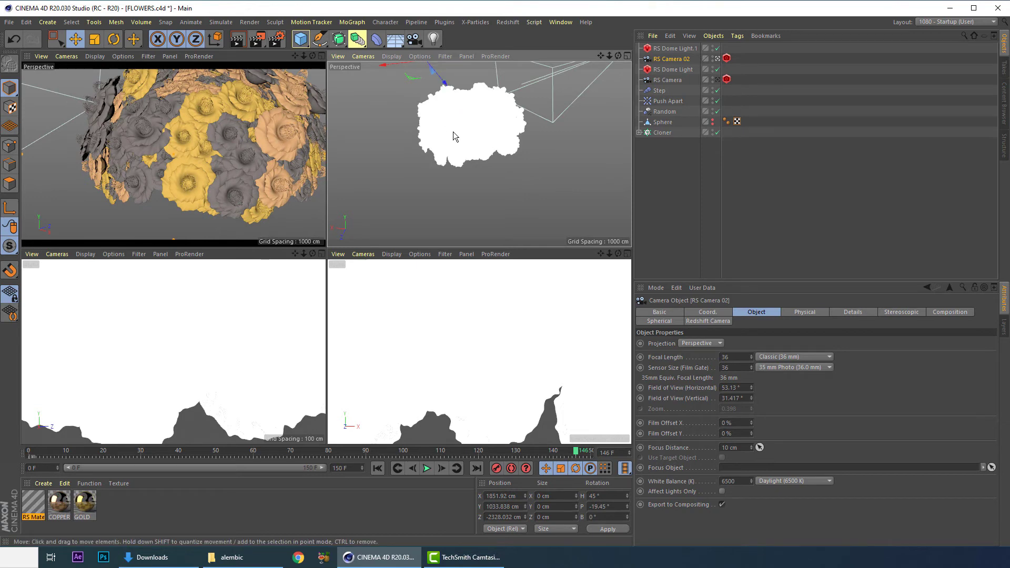
# Step: Show the Cloner's settings and orbit a maximized Perspective view close around the flower sphere
pyautogui.click(226, 163)
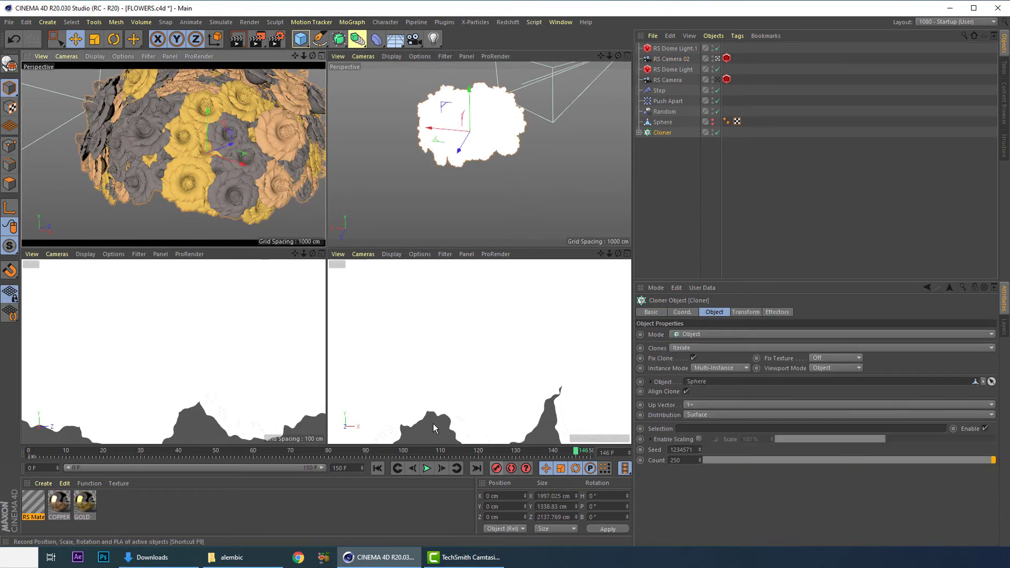
pyautogui.press('F1')
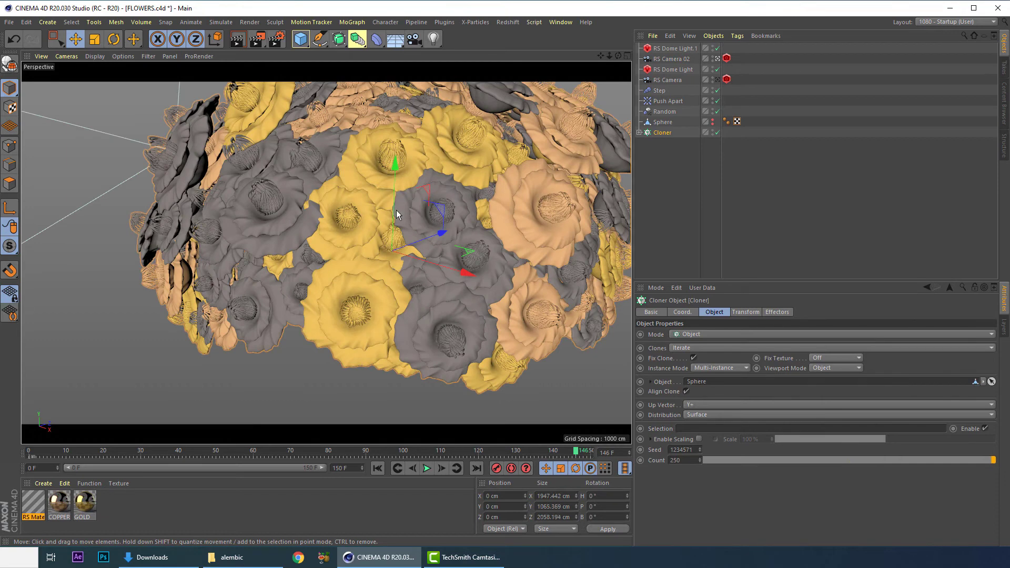
pyautogui.keyDown('alt'); pyautogui.moveTo(405, 237); pyautogui.dragTo(358, 184); pyautogui.keyUp('alt')
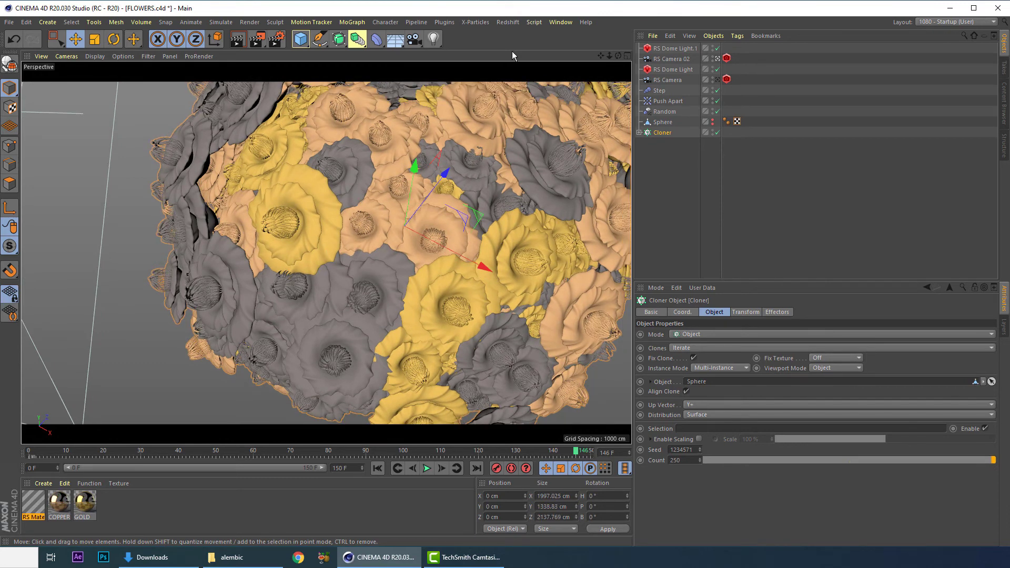
pyautogui.click(507, 22)
# Step: Open the Redshift RenderView, move it aside, and start a fresh render
pyautogui.click(513, 103)
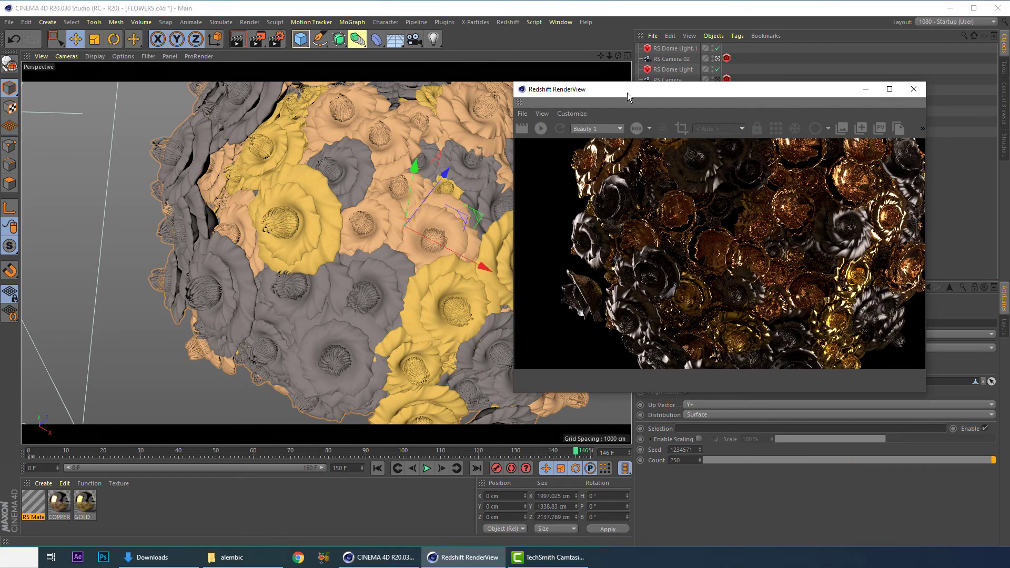
pyautogui.moveTo(624, 92); pyautogui.dragTo(560, 110)
pyautogui.click(473, 147)
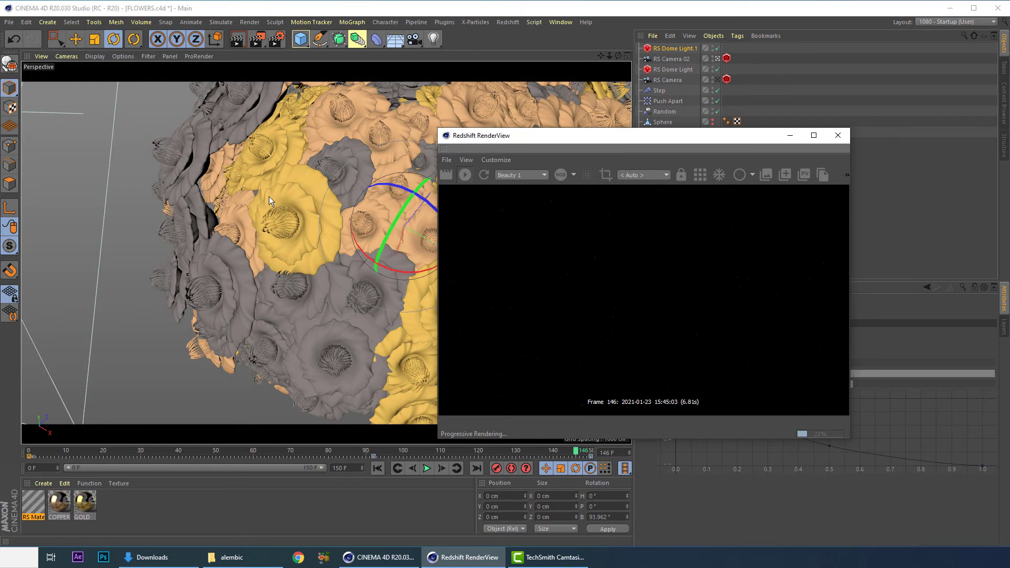
# Step: Orbit RS Camera 02 to a new angle, H -26.48° and P -54.032°
pyautogui.click(311, 229)
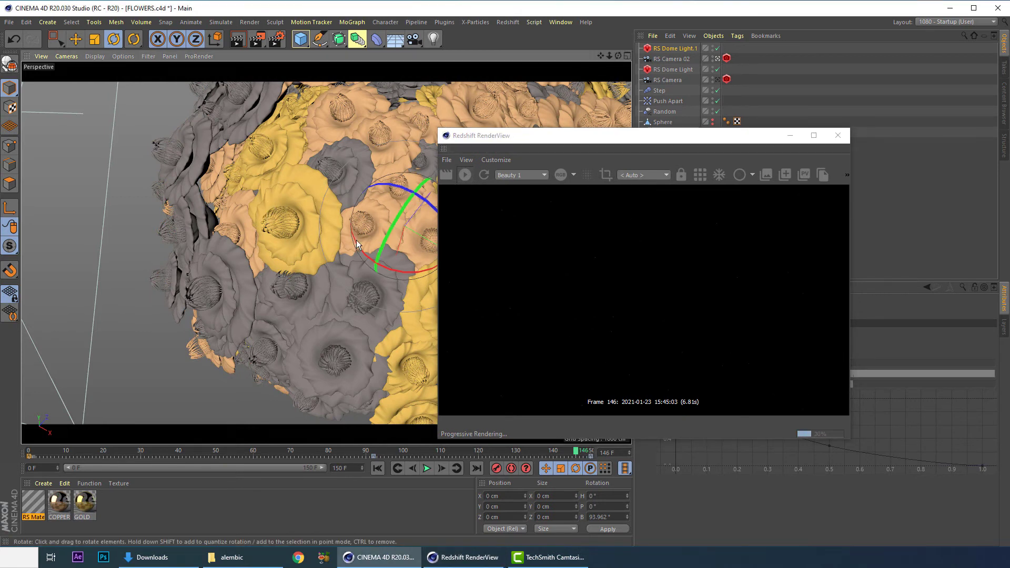
pyautogui.keyDown('alt'); pyautogui.moveTo(356, 245); pyautogui.dragTo(401, 231); pyautogui.keyUp('alt')
pyautogui.keyDown('alt'); pyautogui.moveTo(406, 193); pyautogui.dragTo(416, 159); pyautogui.keyUp('alt')
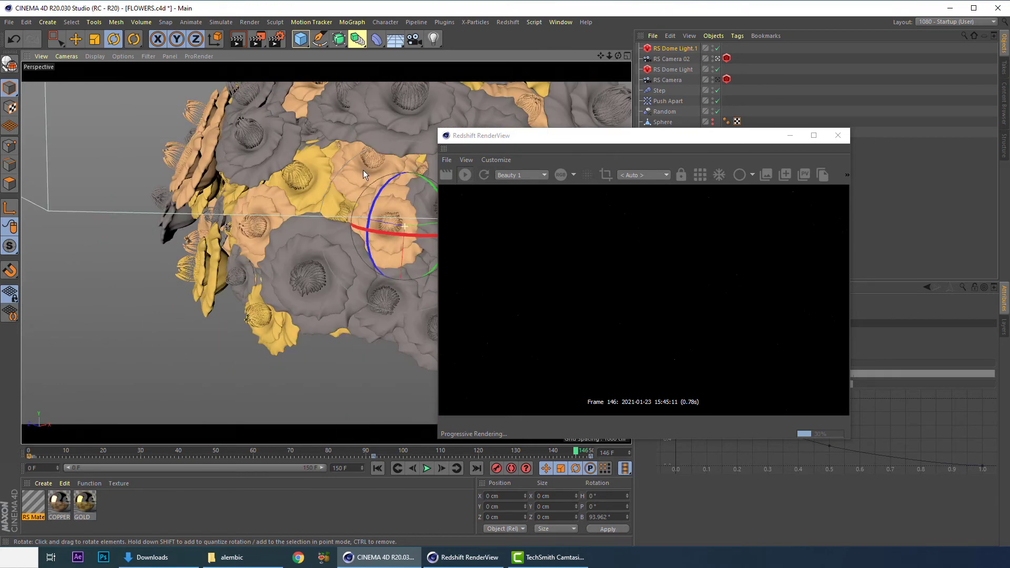
pyautogui.click(14, 39)
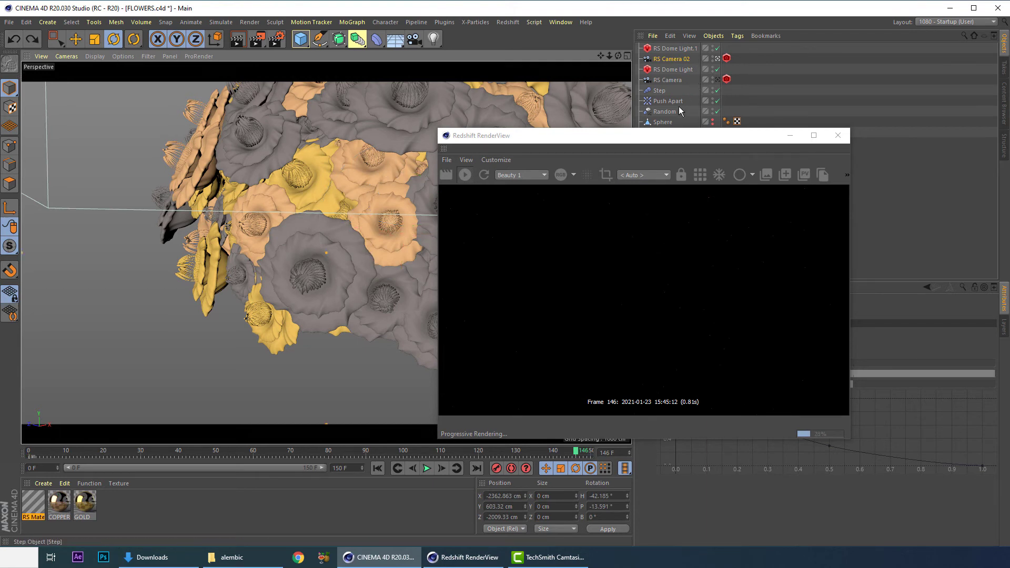
pyautogui.moveTo(661, 138); pyautogui.dragTo(750, 157)
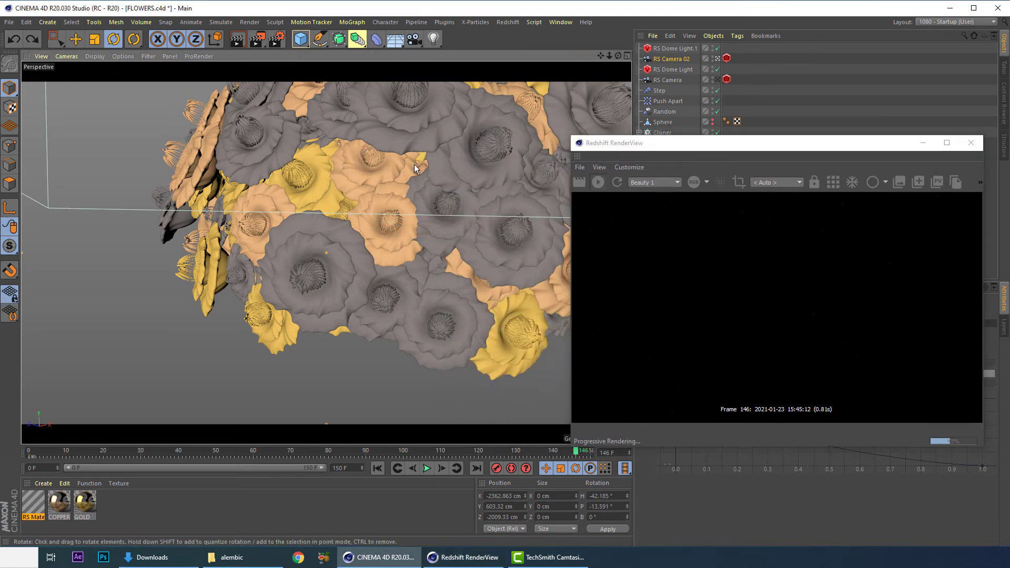
pyautogui.keyDown('alt'); pyautogui.moveTo(415, 165); pyautogui.dragTo(407, 196); pyautogui.keyUp('alt')
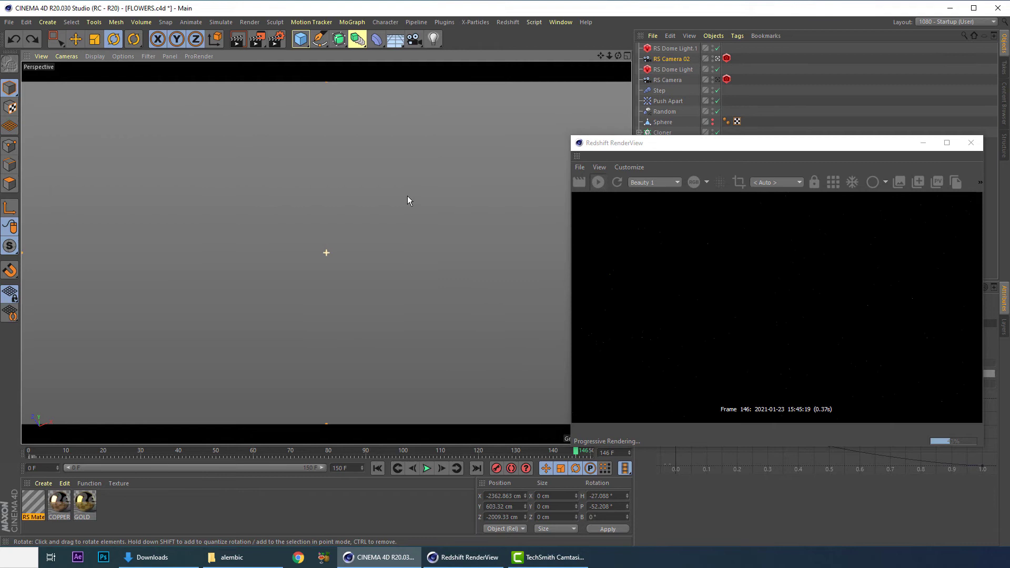
# Step: Select RS Camera 02, restart the render preview, then close the RenderView
pyautogui.click(671, 59)
pyautogui.click(598, 182)
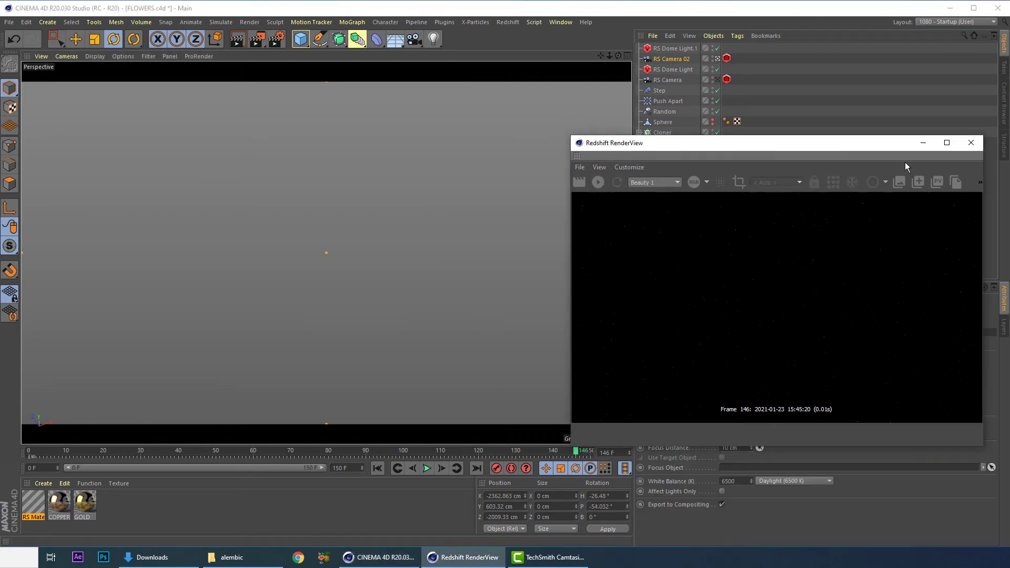
pyautogui.click(971, 142)
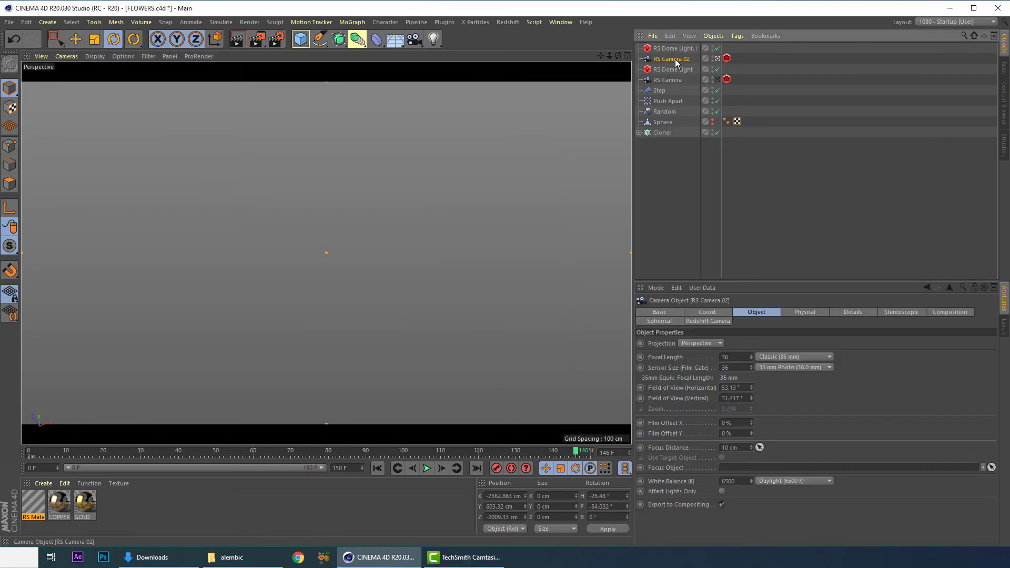
pyautogui.keyDown('alt'); pyautogui.moveTo(499, 195); pyautogui.dragTo(478, 191); pyautogui.keyUp('alt')
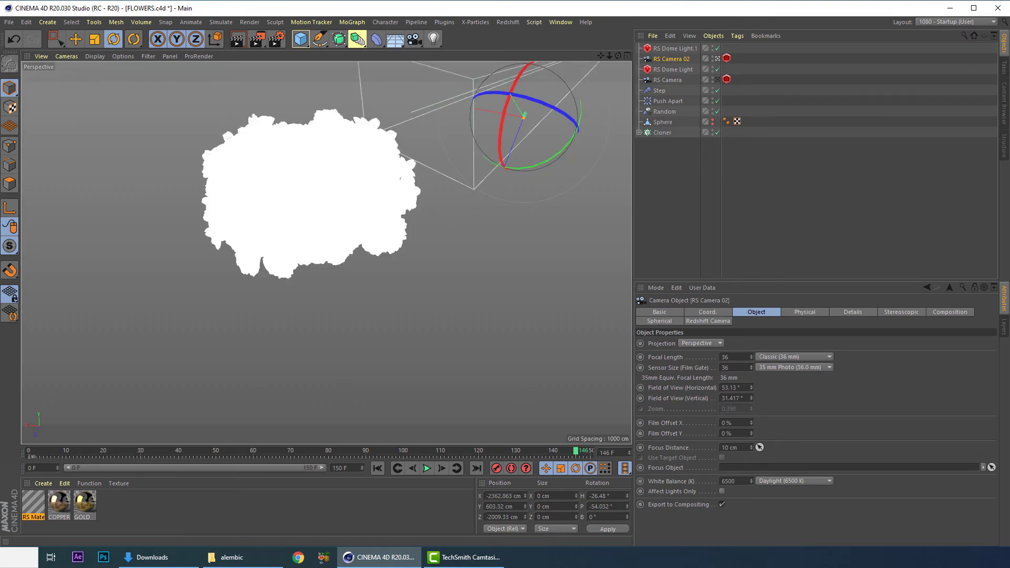
# Step: Undo two changes and delete RS Camera 02 from the scene
pyautogui.click(13, 39)
pyautogui.click(8, 39)
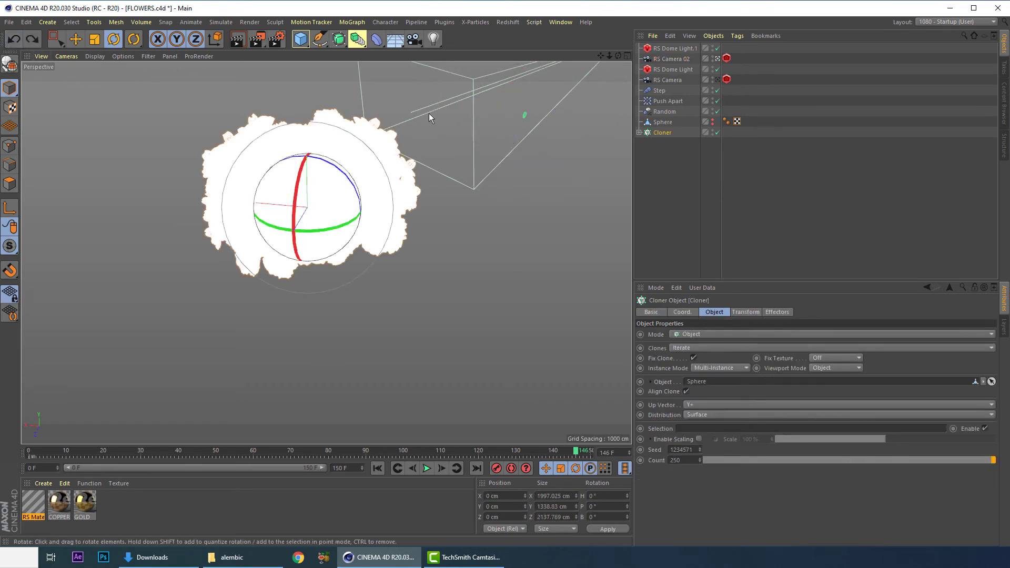
pyautogui.click(673, 60)
pyautogui.press('Delete')
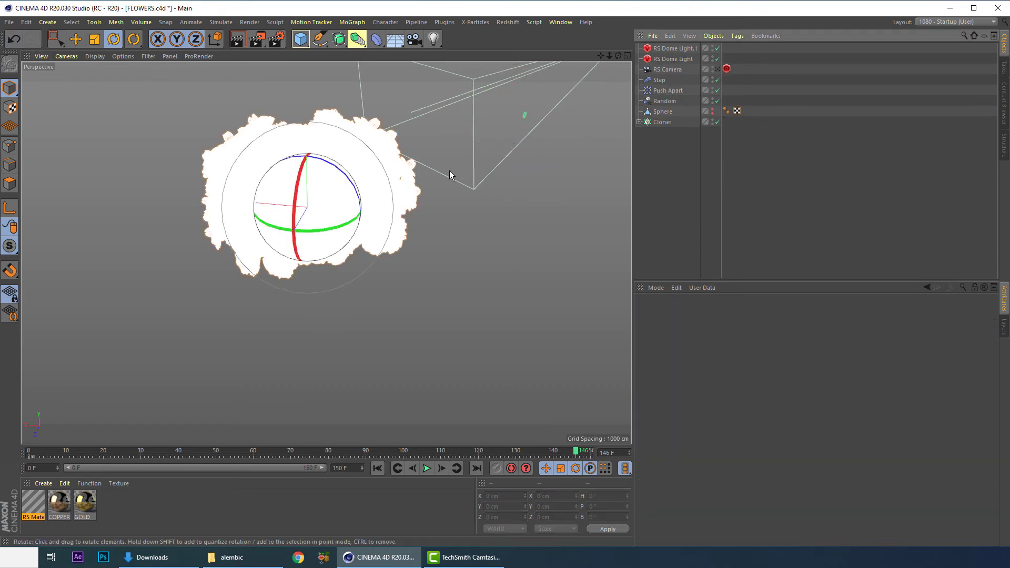
# Step: Scrub the animation to frame 38 and orbit the single Perspective view around the flower cloud
pyautogui.scroll(3, 314, 109)
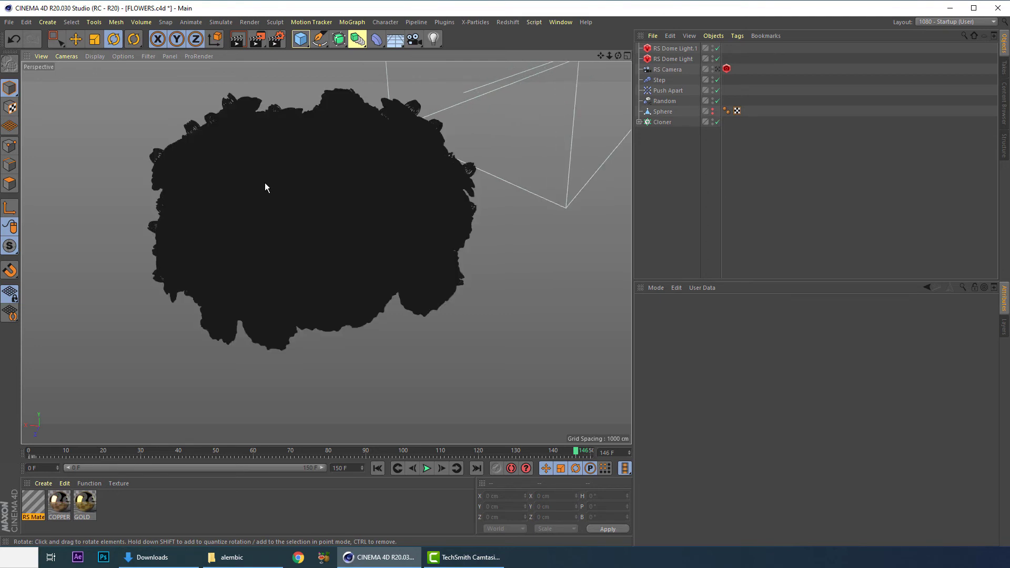
pyautogui.scroll(-2, 239, 304)
pyautogui.click(131, 454)
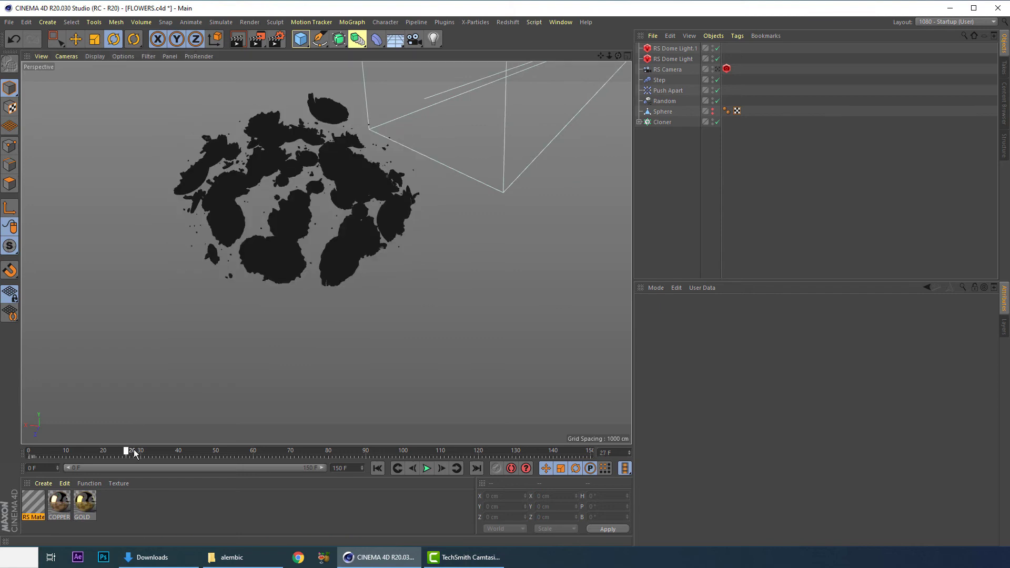
pyautogui.moveTo(134, 453); pyautogui.dragTo(171, 453)
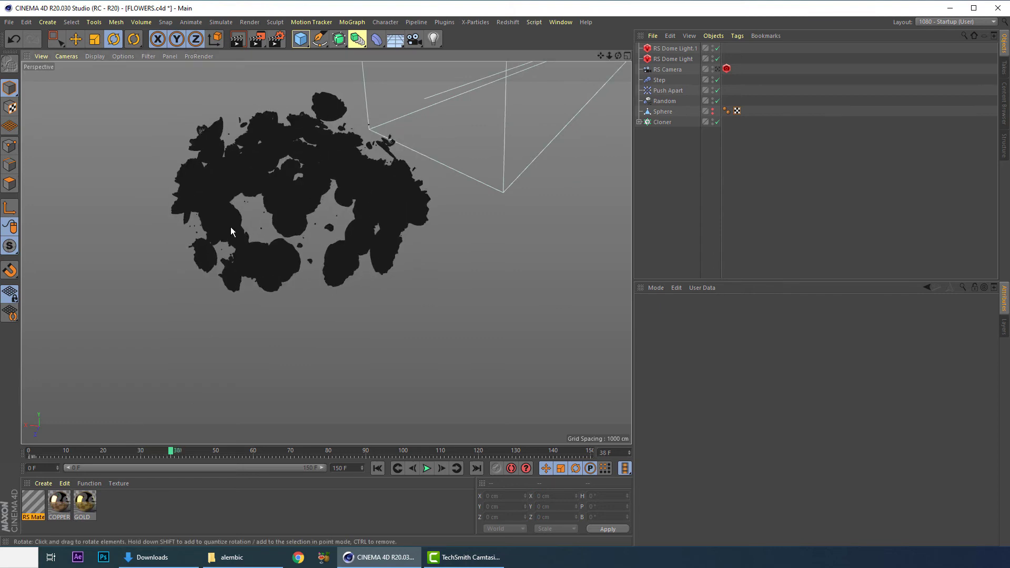
pyautogui.keyDown('alt'); pyautogui.moveTo(231, 231); pyautogui.dragTo(266, 144); pyautogui.keyUp('alt')
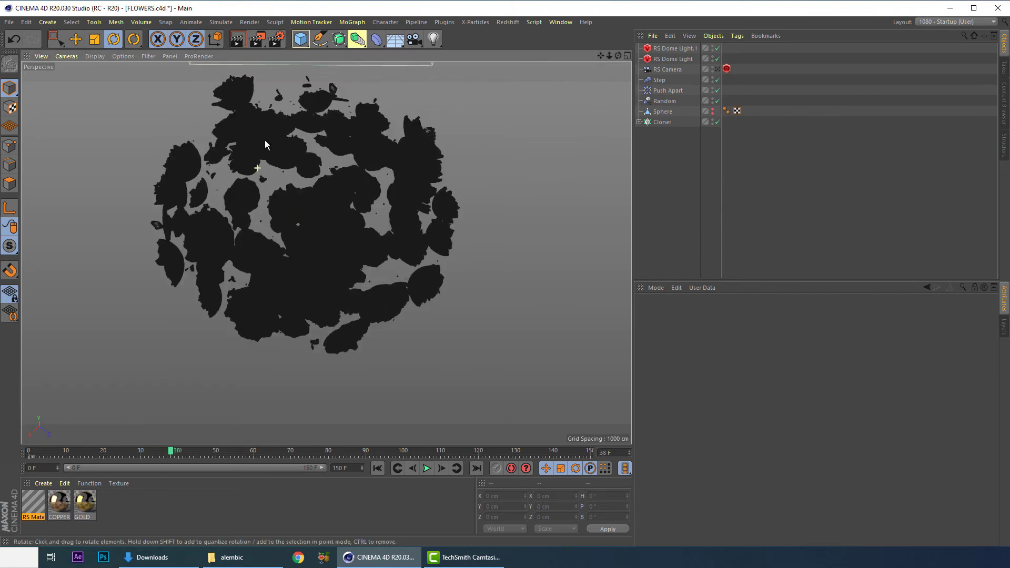
pyautogui.middleClick(266, 144)
pyautogui.middleClick(259, 174)
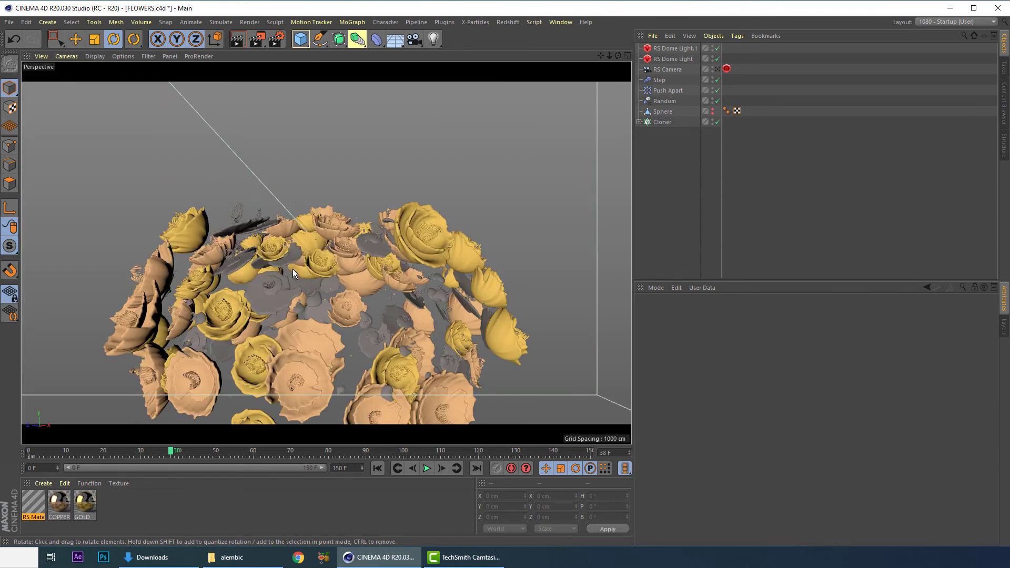
pyautogui.click(285, 301)
pyautogui.click(292, 307)
pyautogui.middleClick(439, 144)
pyautogui.middleClick(419, 184)
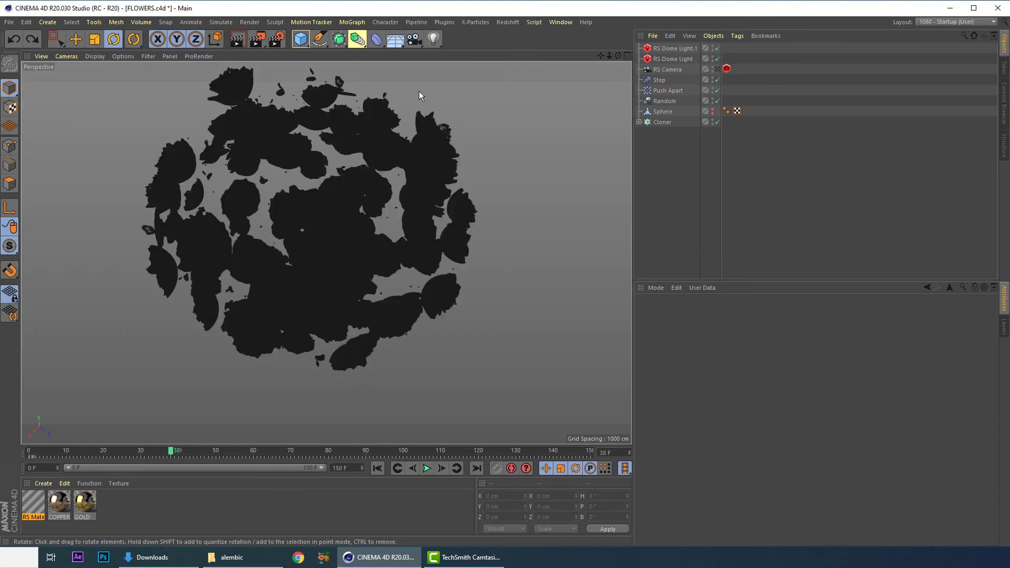
# Step: Orbit and zoom around the flower sphere, then go to frame 110
pyautogui.keyDown('alt'); pyautogui.moveTo(334, 162); pyautogui.dragTo(413, 150); pyautogui.keyUp('alt')
pyautogui.scroll(3, 438, 141)
pyautogui.scroll(3, 423, 148)
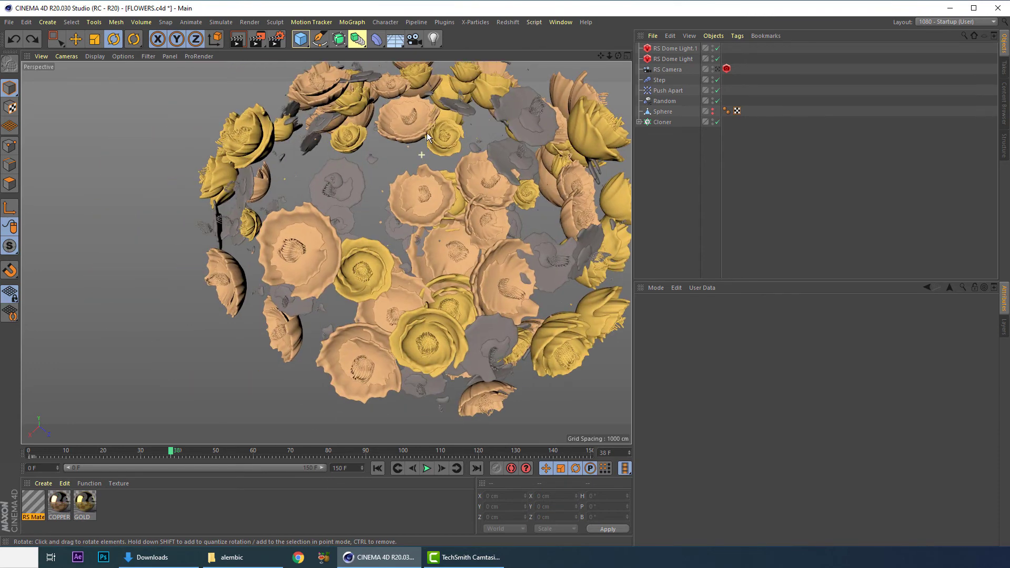
pyautogui.scroll(3, 431, 124)
pyautogui.keyDown('alt'); pyautogui.moveTo(406, 132); pyautogui.dragTo(383, 162); pyautogui.keyUp('alt')
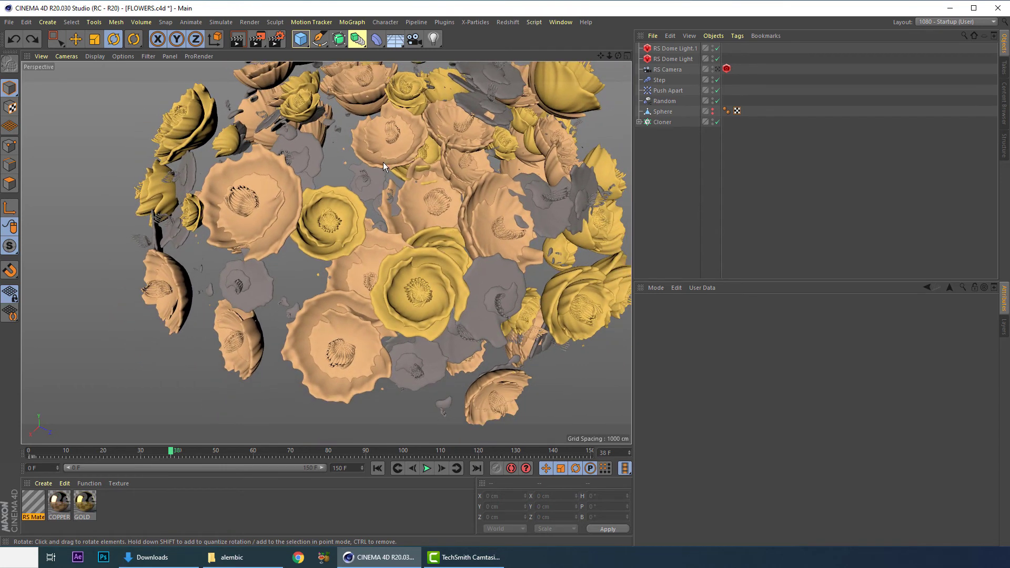
pyautogui.click(444, 447)
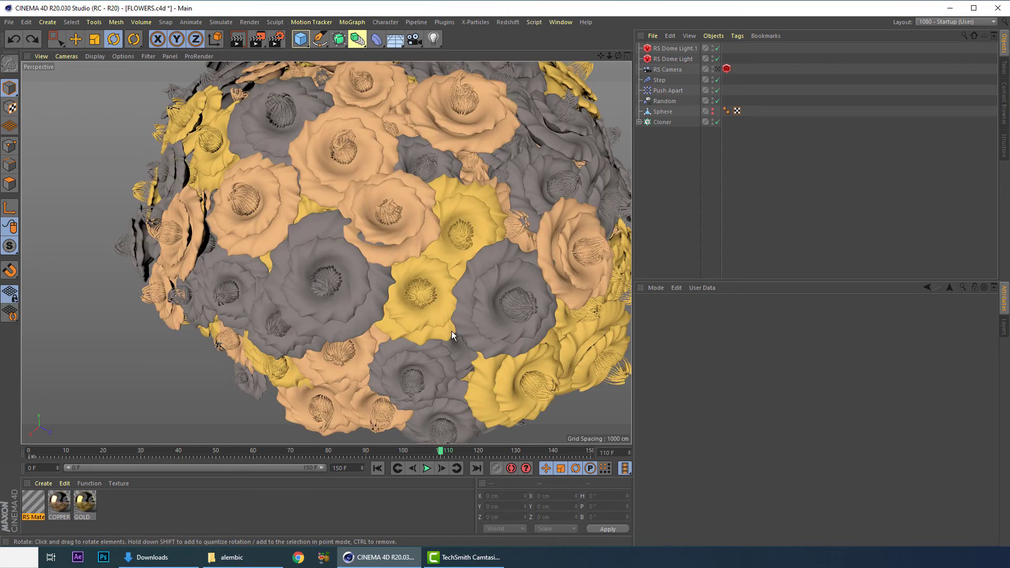
# Step: Open the Redshift RenderView, reorient the view, and go to frame 47
pyautogui.click(508, 22)
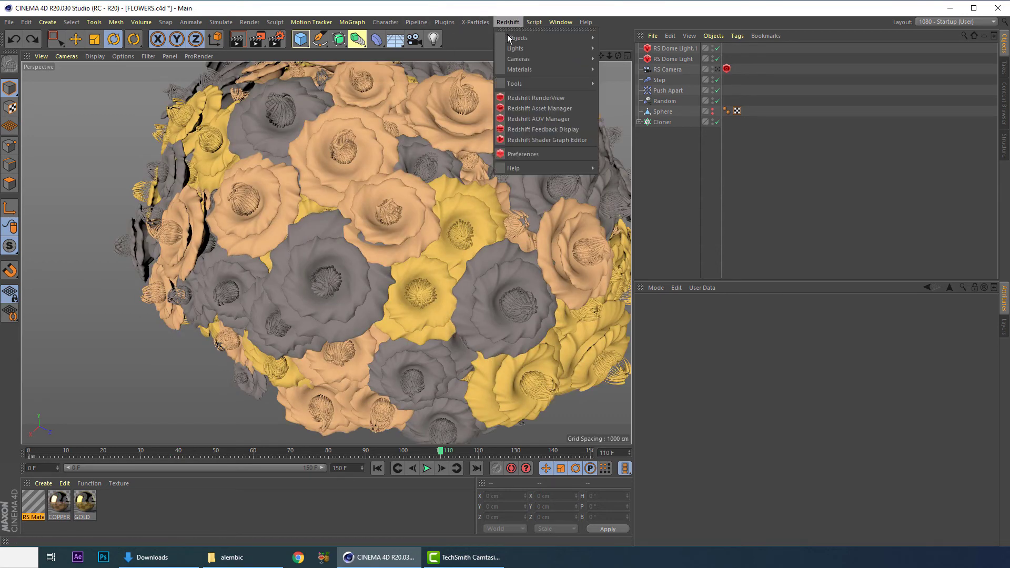
pyautogui.click(514, 98)
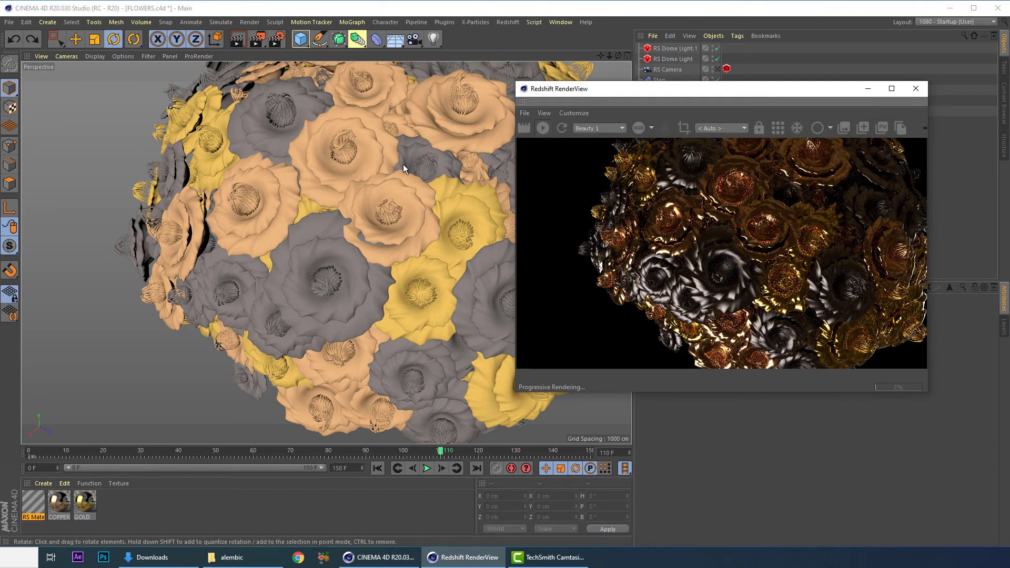
pyautogui.click(382, 197)
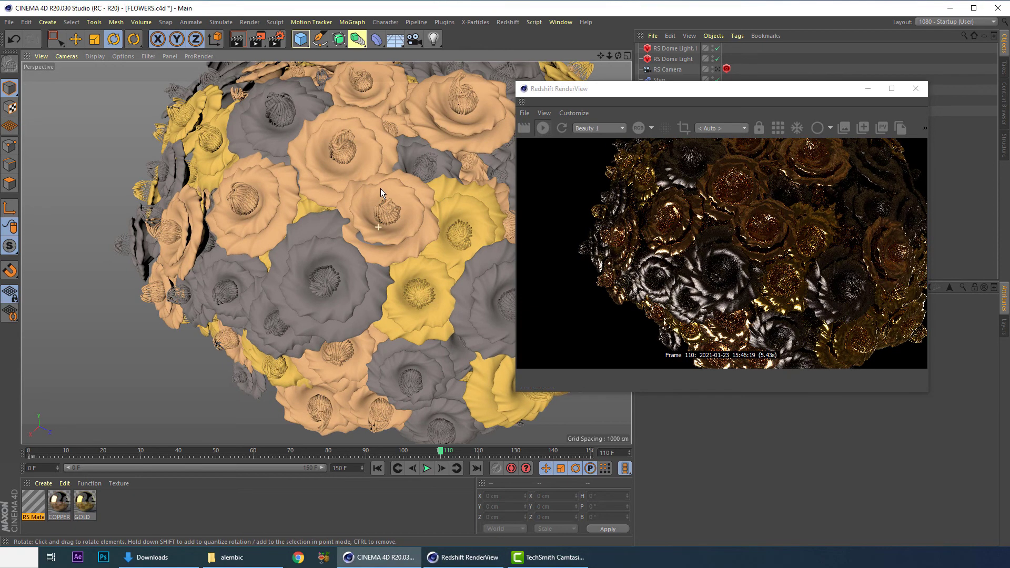
pyautogui.moveTo(343, 192)
pyautogui.keyDown('alt'); pyautogui.mouseDown()
pyautogui.moveTo(329, 200)
pyautogui.moveTo(345, 191)
pyautogui.mouseUp(); pyautogui.keyUp('alt')
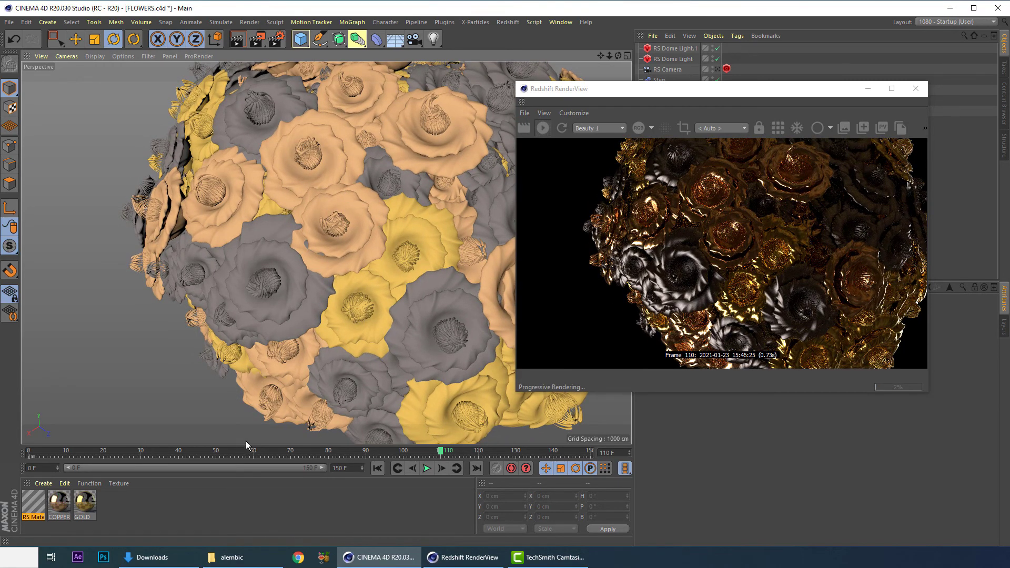
pyautogui.click(206, 453)
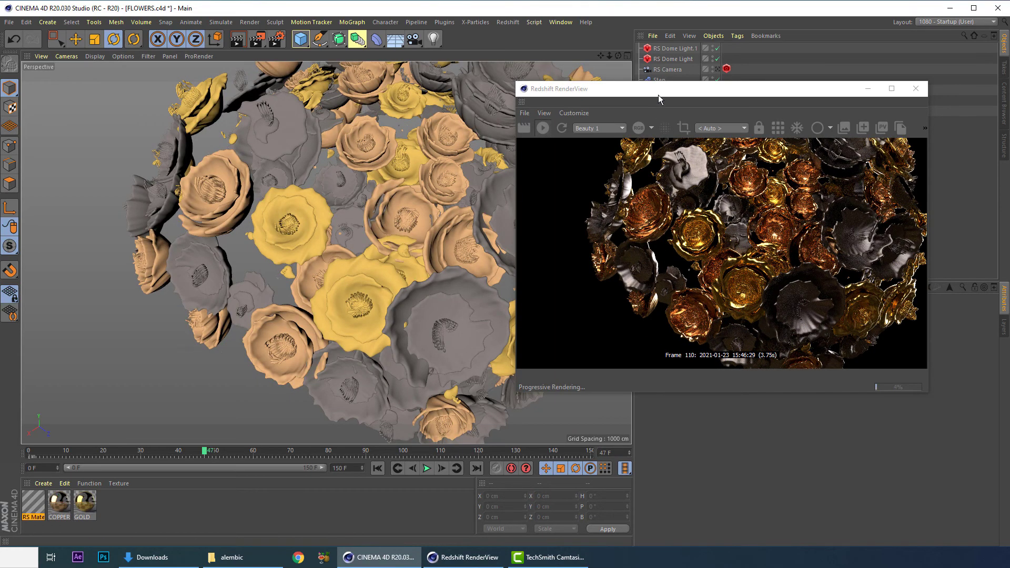
# Step: Close the render preview and save FLOWERS.c4d
pyautogui.moveTo(658, 89); pyautogui.dragTo(429, 152)
pyautogui.click(687, 148)
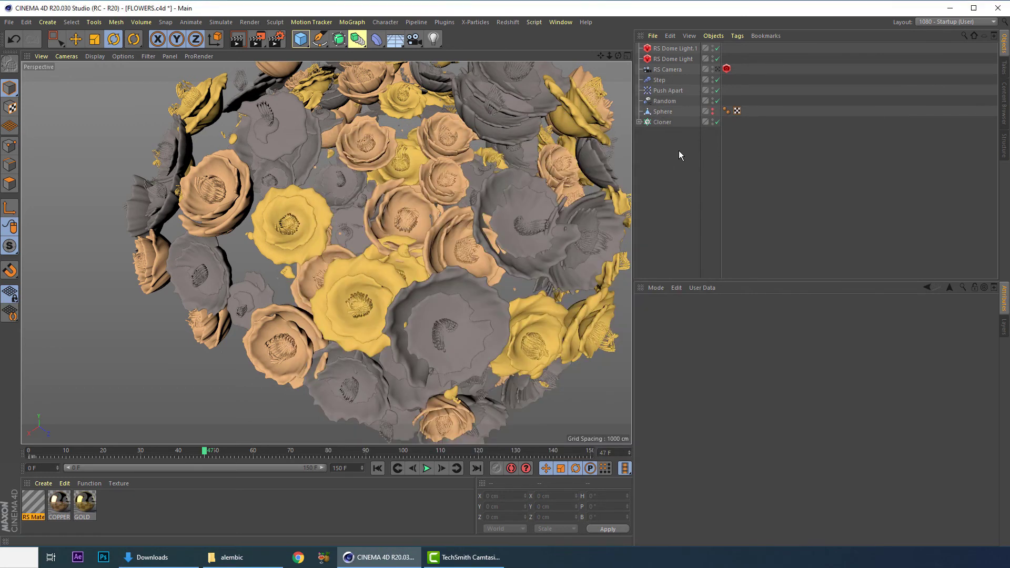
pyautogui.hotkey('ctrl', 's')
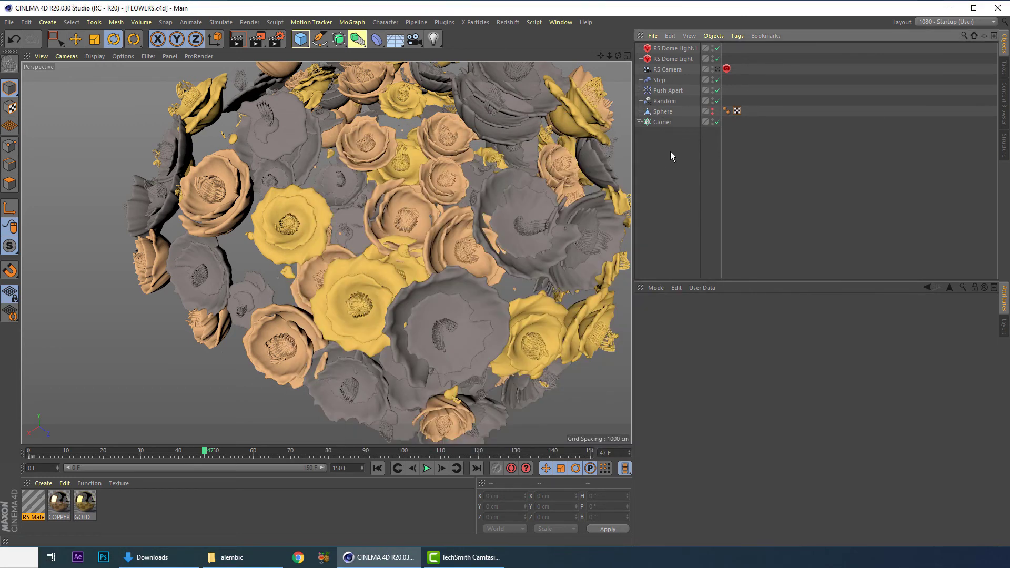
# Step: Add a standard Redshift camera from the Redshift menu
pyautogui.click(445, 22)
pyautogui.moveTo(507, 22)
pyautogui.moveTo(529, 60)
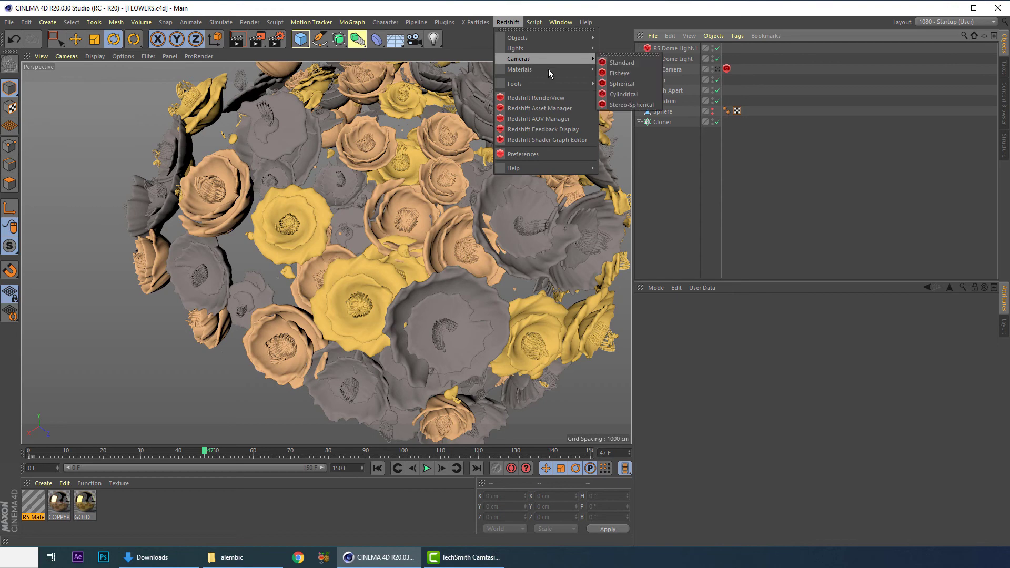
pyautogui.click(629, 63)
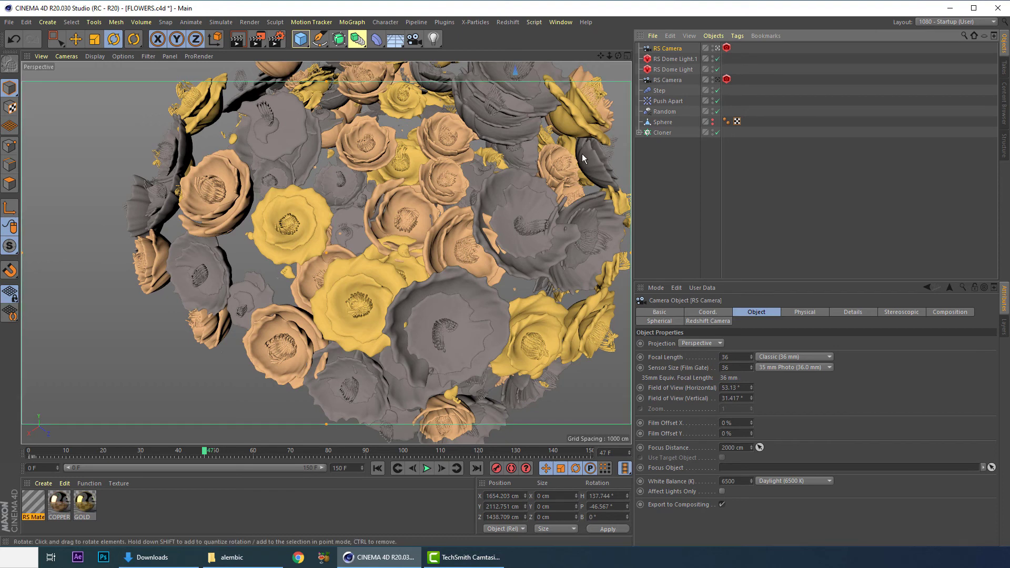
# Step: Rename the new camera to RS Camera02
pyautogui.doubleClick(679, 49)
pyautogui.write('02')
pyautogui.press('Return')
pyautogui.click(662, 132)
pyautogui.middleClick(332, 210)
pyautogui.middleClick(225, 208)
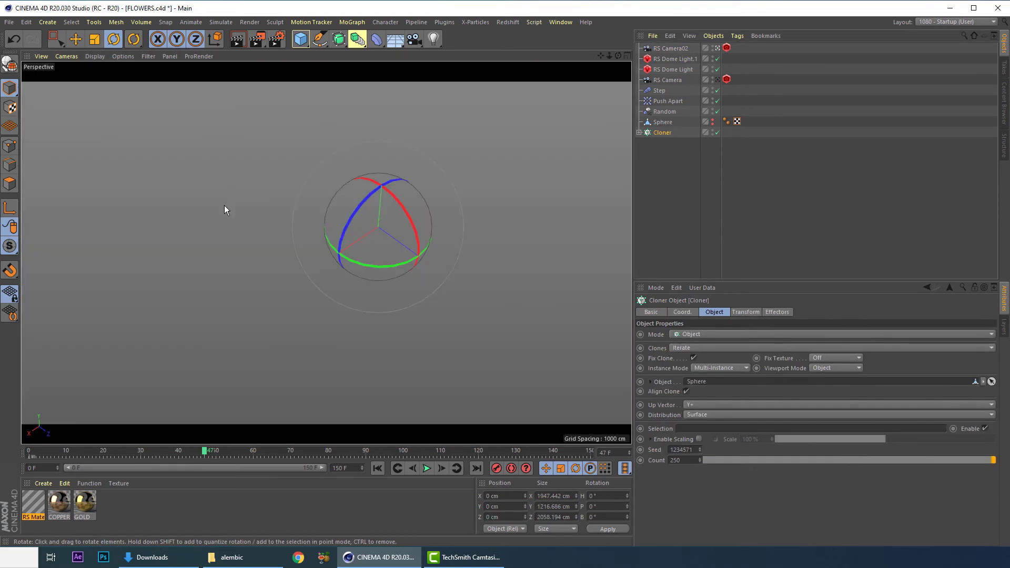
# Step: Clear the selection and save FLOWERS.c4d with Ctrl+S
pyautogui.click(670, 48)
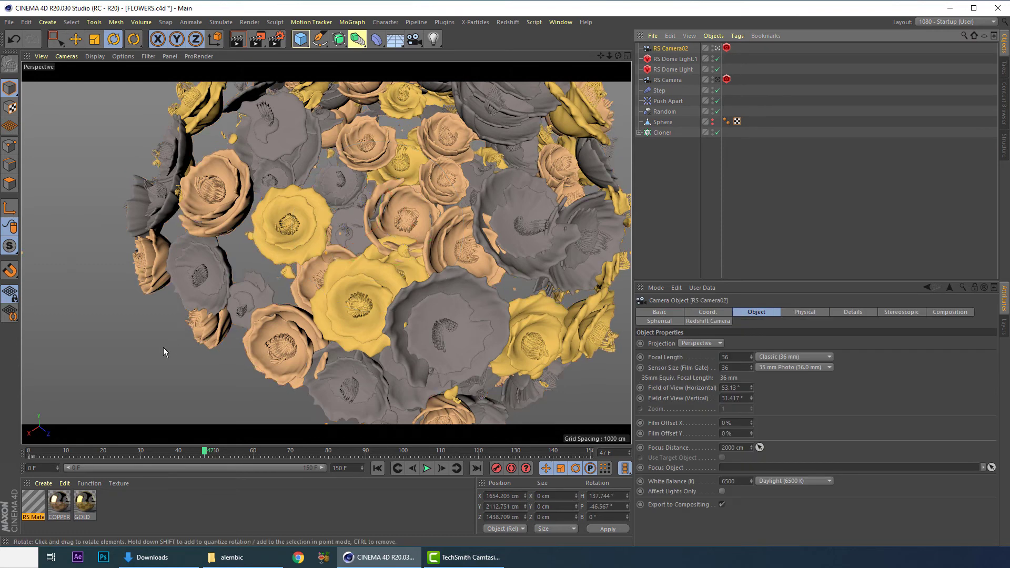
pyautogui.click(102, 343)
pyautogui.hotkey('ctrl', 's')
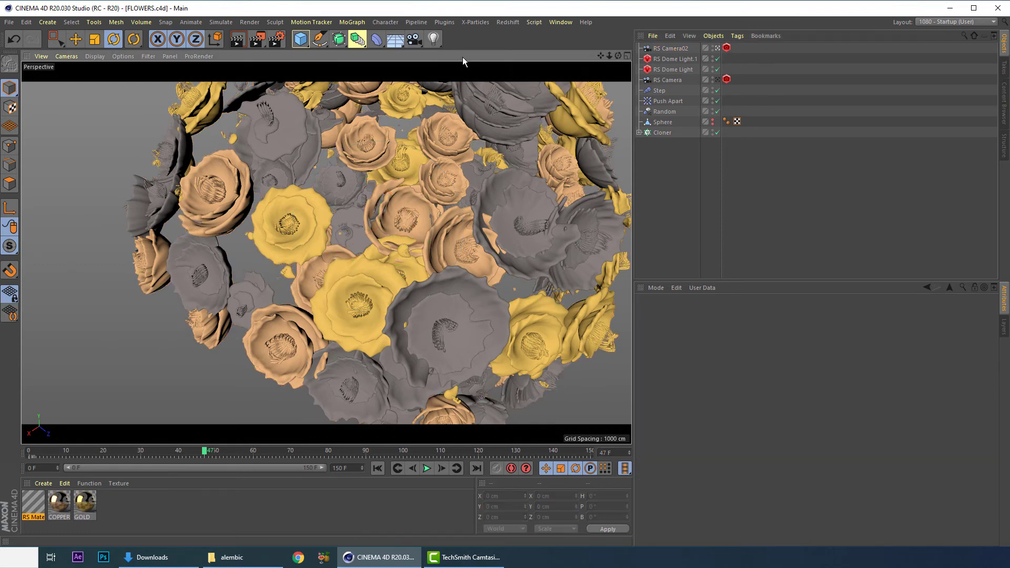
pyautogui.click(507, 22)
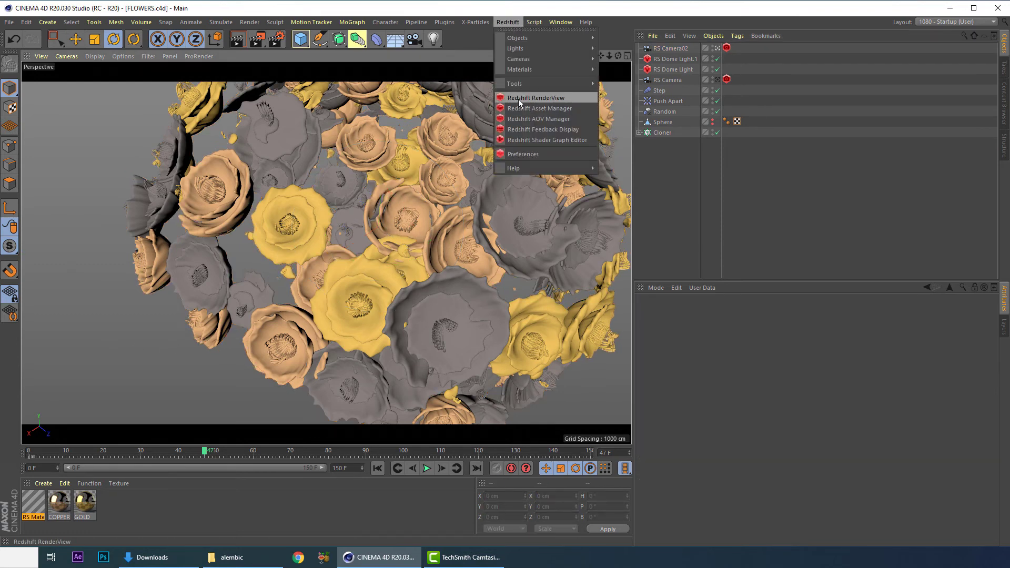
# Step: Open the Redshift RenderView, start a render, and move the window left
pyautogui.click(518, 99)
pyautogui.click(545, 131)
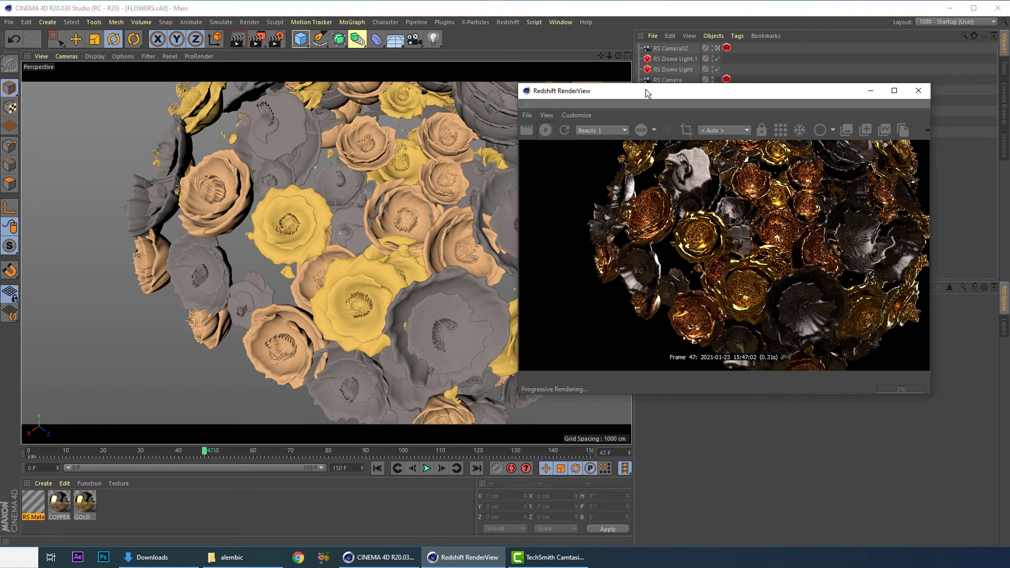
pyautogui.moveTo(645, 91); pyautogui.dragTo(217, 70)
# Step: Enable bokeh override on RS Camera02 with CoC Radius 73.73, then go to frame 130
pyautogui.click(671, 47)
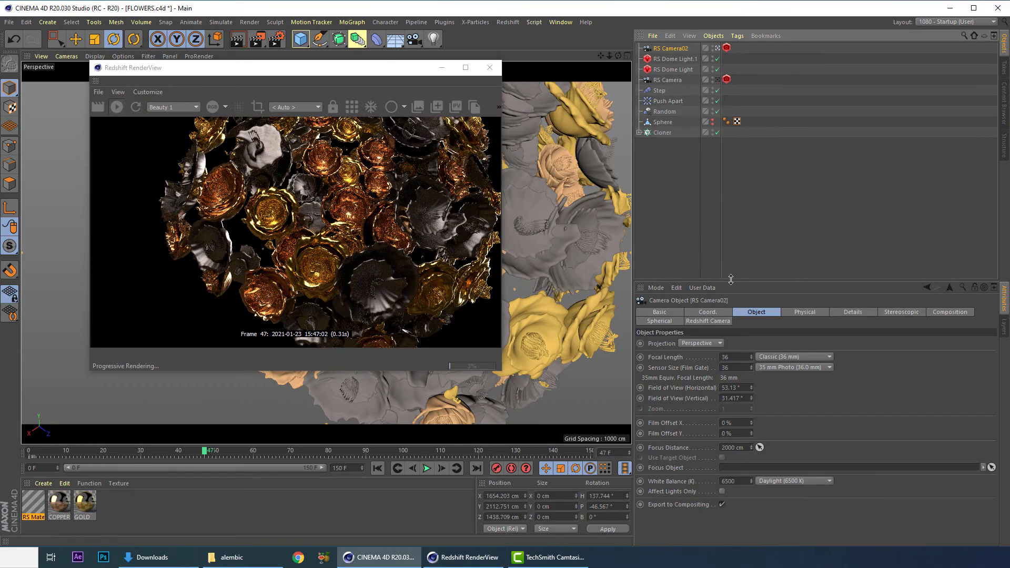
pyautogui.click(727, 48)
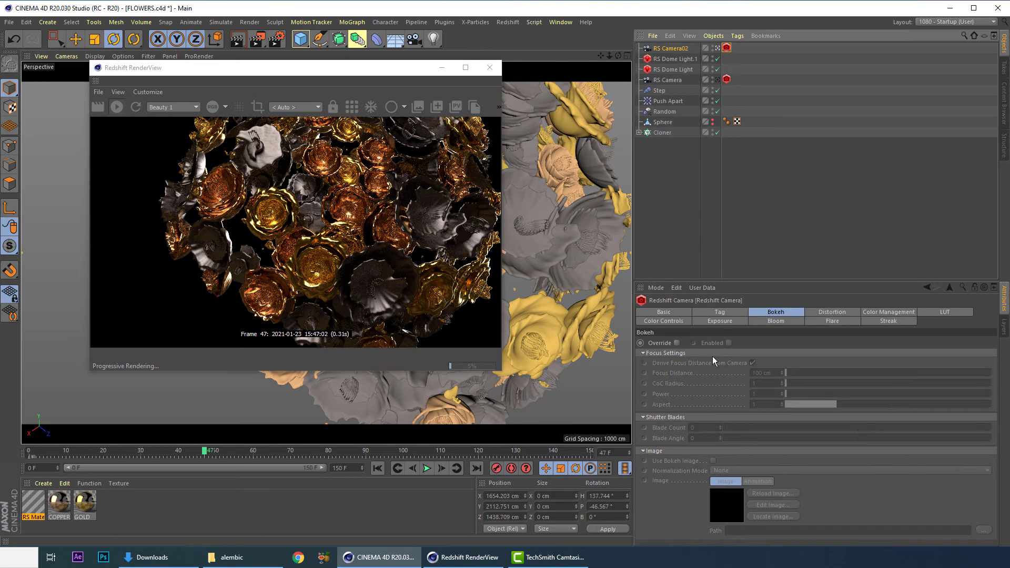
pyautogui.click(678, 343)
pyautogui.click(728, 343)
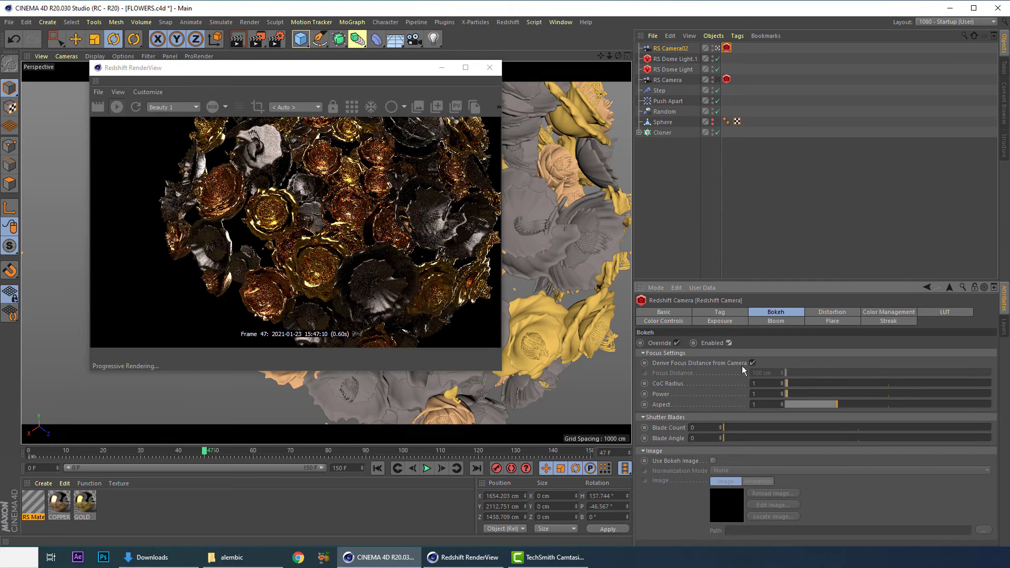
pyautogui.click(824, 384)
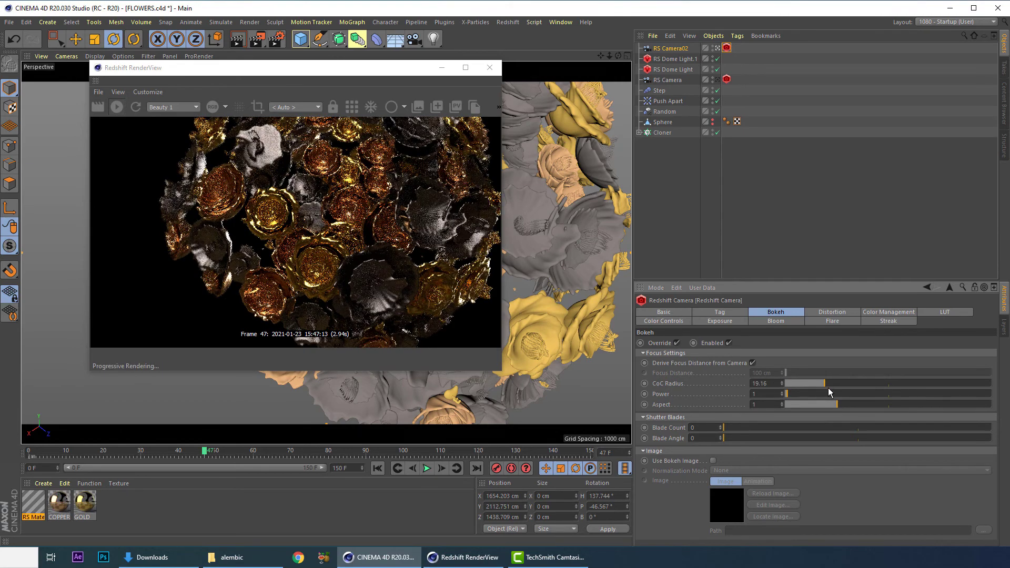
pyautogui.click(936, 384)
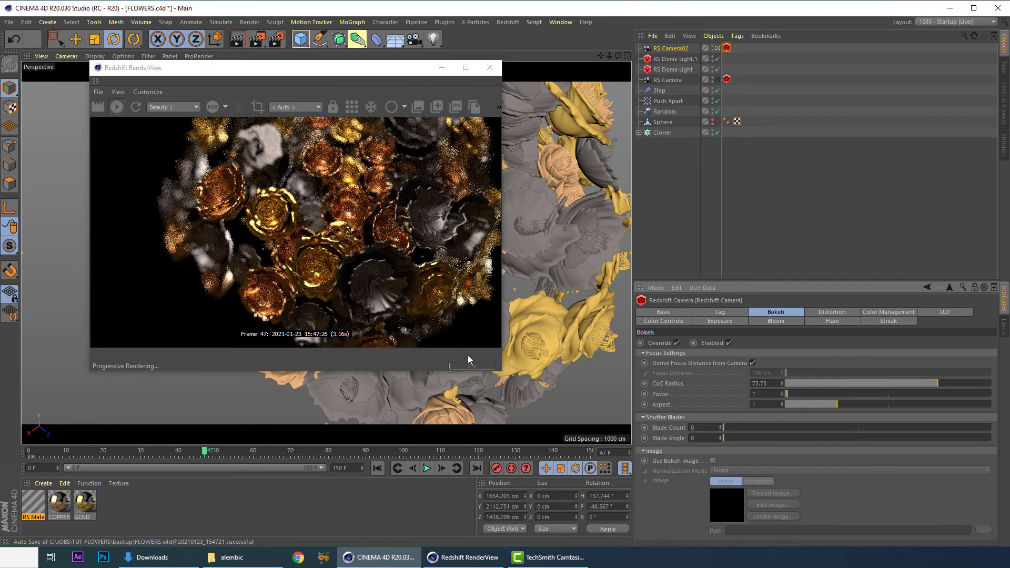
pyautogui.click(514, 454)
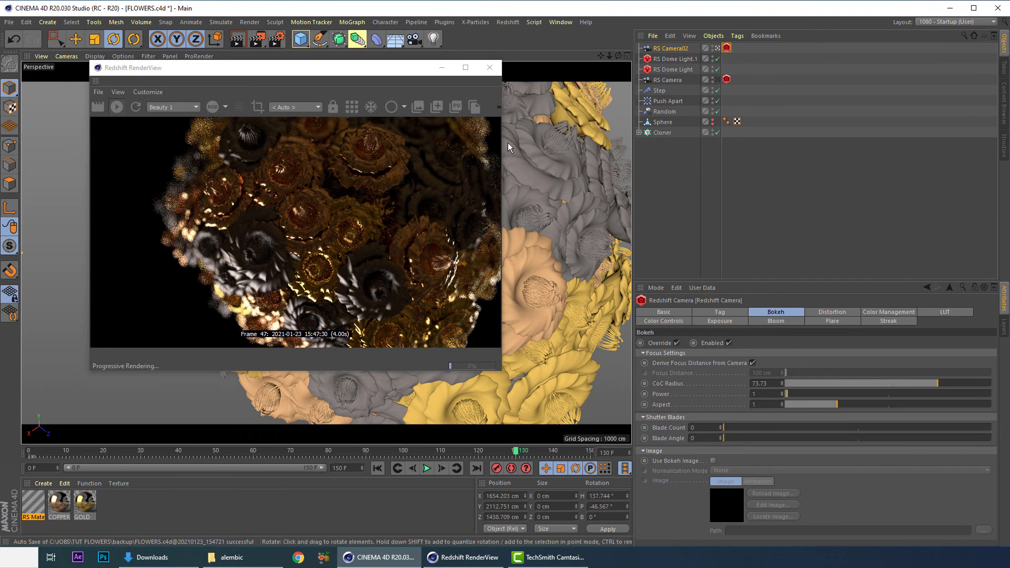
# Step: Select RS Dome Light.1, move the render window aside, and undo two changes
pyautogui.moveTo(375, 72); pyautogui.dragTo(422, 110)
pyautogui.click(673, 60)
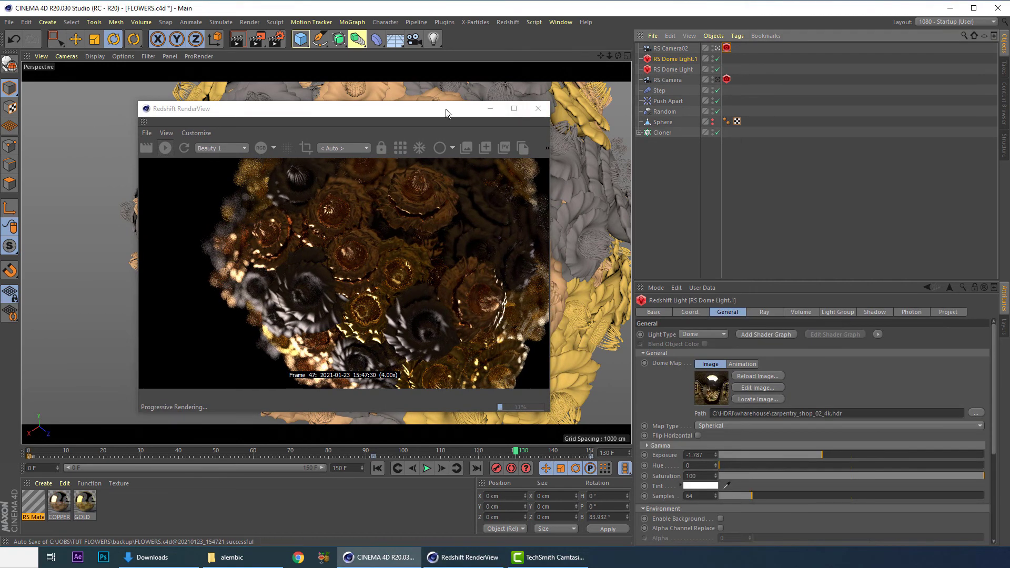
pyautogui.moveTo(458, 111); pyautogui.dragTo(871, 144)
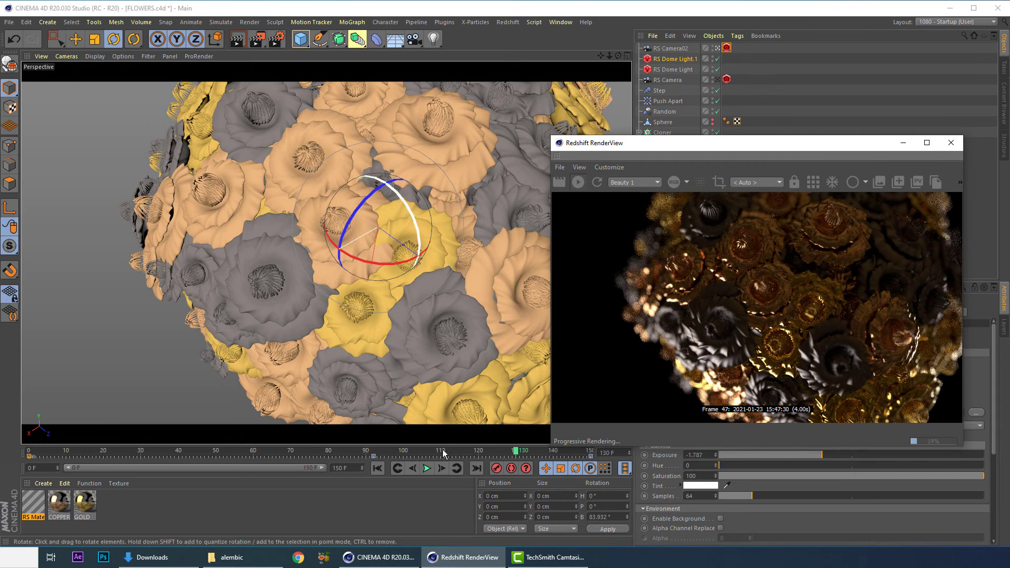
pyautogui.click(366, 408)
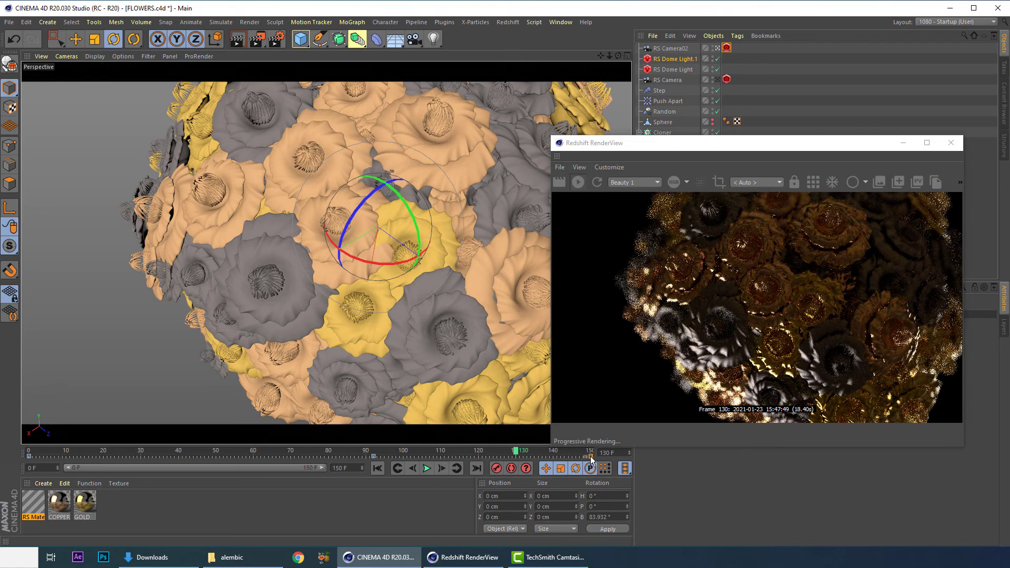
pyautogui.hotkey('ctrl', 'z')
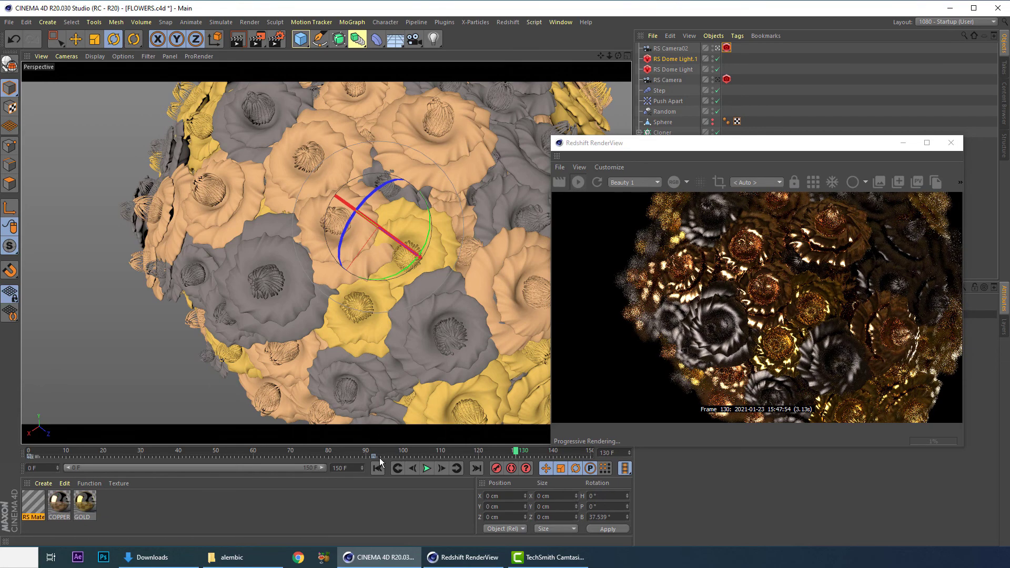
pyautogui.hotkey('ctrl', 'z')
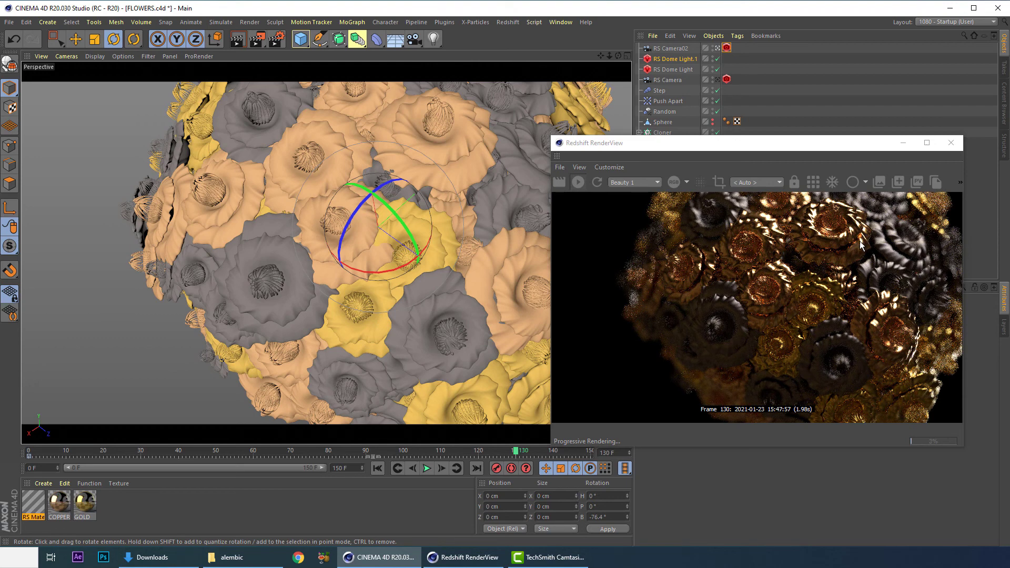
# Step: Rotate the RS Dome Light to H -28.315°, P -27.084°, B 103.433°
pyautogui.click(672, 71)
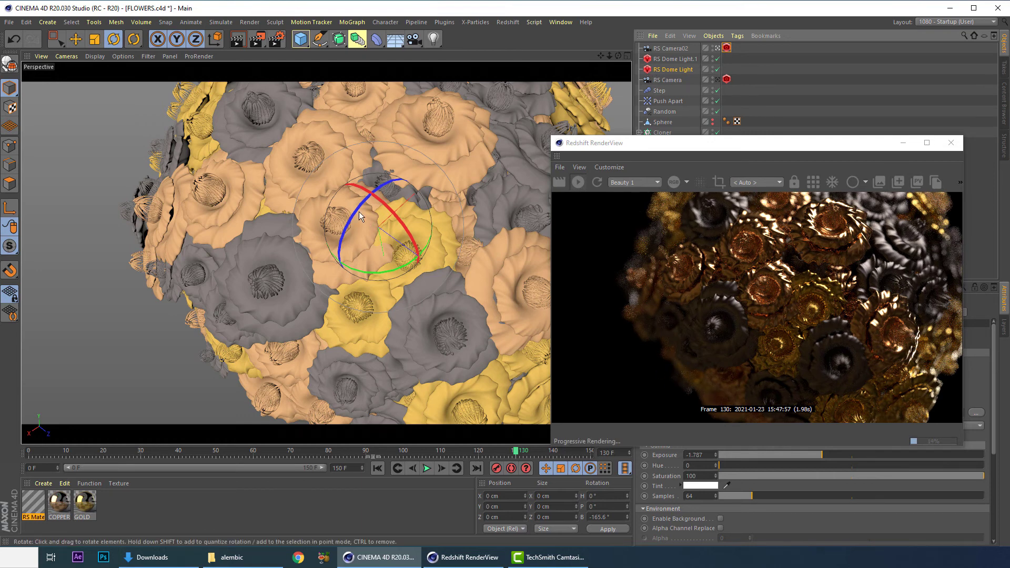
pyautogui.moveTo(337, 253); pyautogui.dragTo(397, 195)
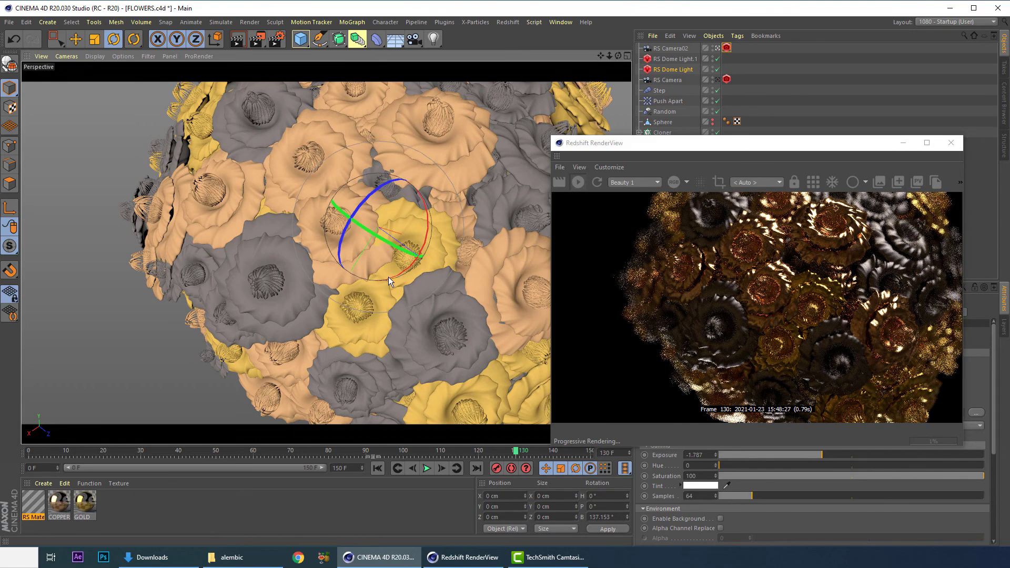
pyautogui.moveTo(388, 278); pyautogui.dragTo(368, 305)
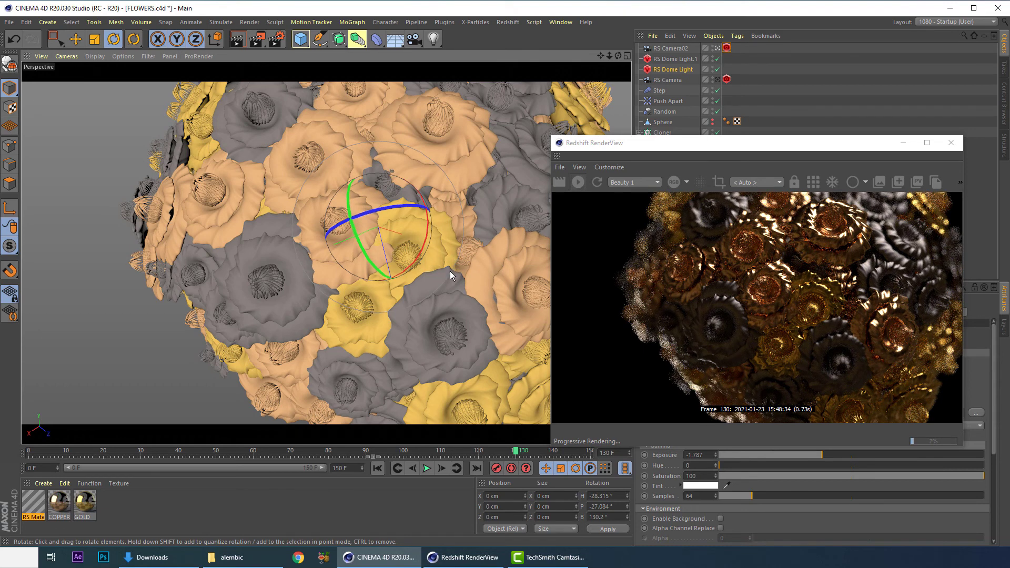
pyautogui.moveTo(404, 210)
pyautogui.mouseDown()
pyautogui.moveTo(414, 210)
pyautogui.moveTo(411, 226)
pyautogui.mouseUp()
pyautogui.moveTo(684, 150); pyautogui.dragTo(381, 92)
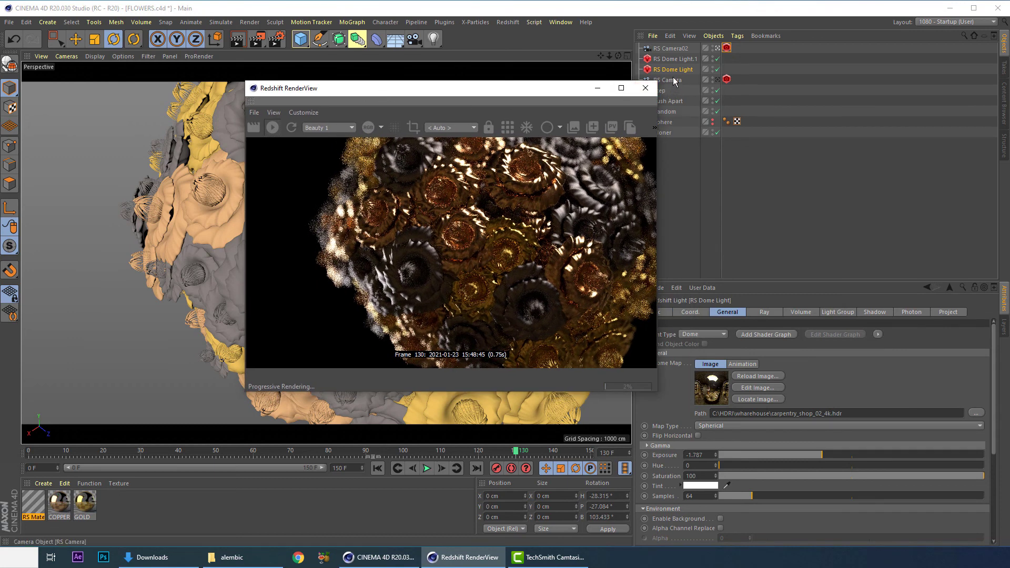
# Step: Lower the dome light's exposure to -2.356
pyautogui.click(778, 371)
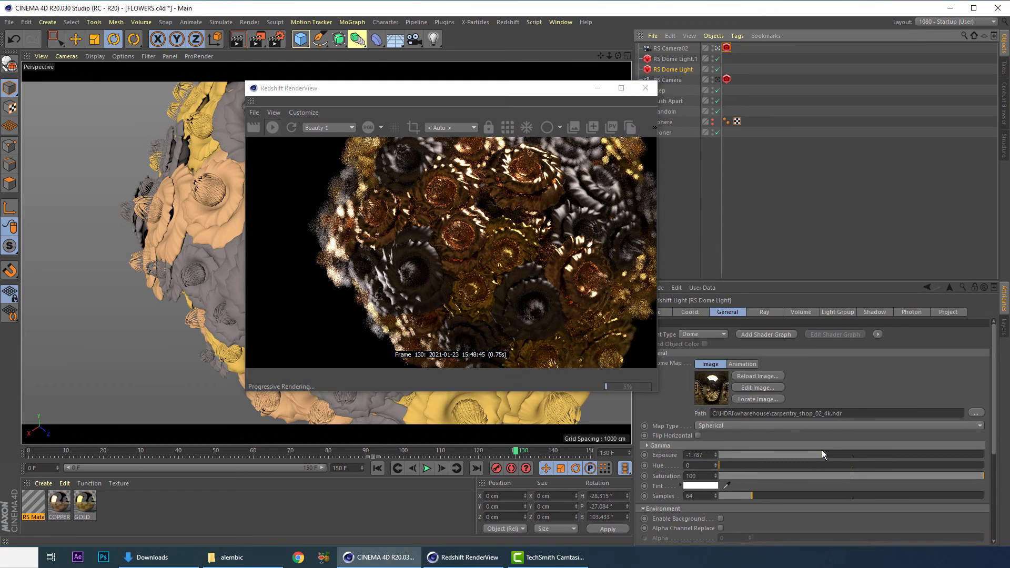
pyautogui.moveTo(824, 455); pyautogui.dragTo(813, 451)
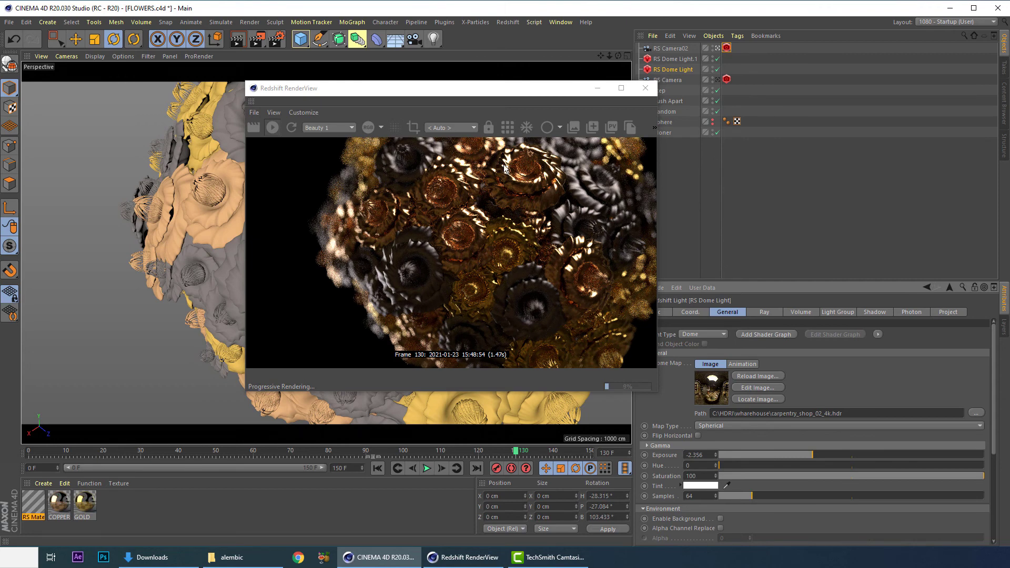
pyautogui.moveTo(418, 89); pyautogui.dragTo(627, 109)
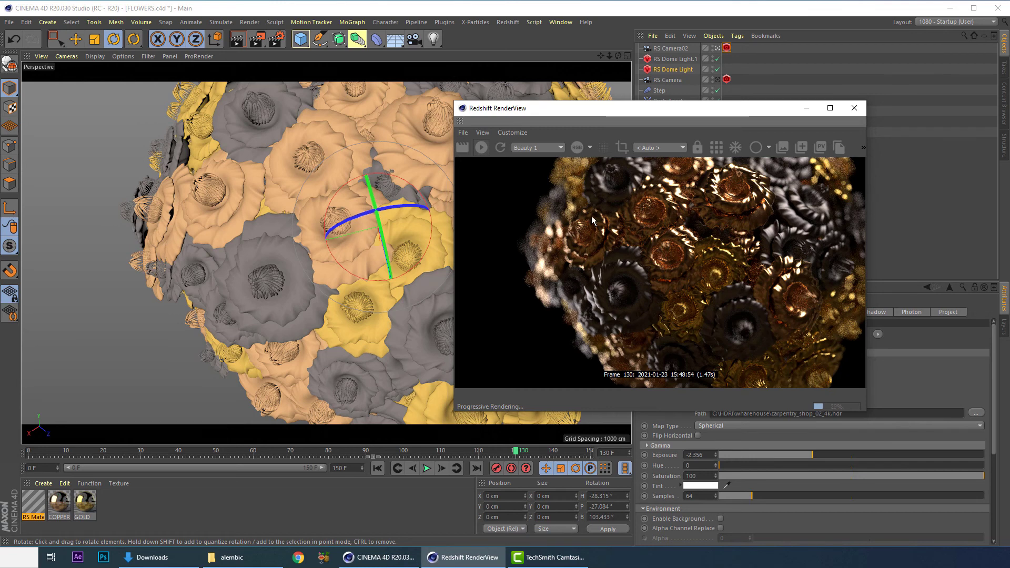
# Step: Step the animation through frames 34, 65, 90 and 116 while watching the Redshift render update
pyautogui.moveTo(45, 451); pyautogui.dragTo(155, 443)
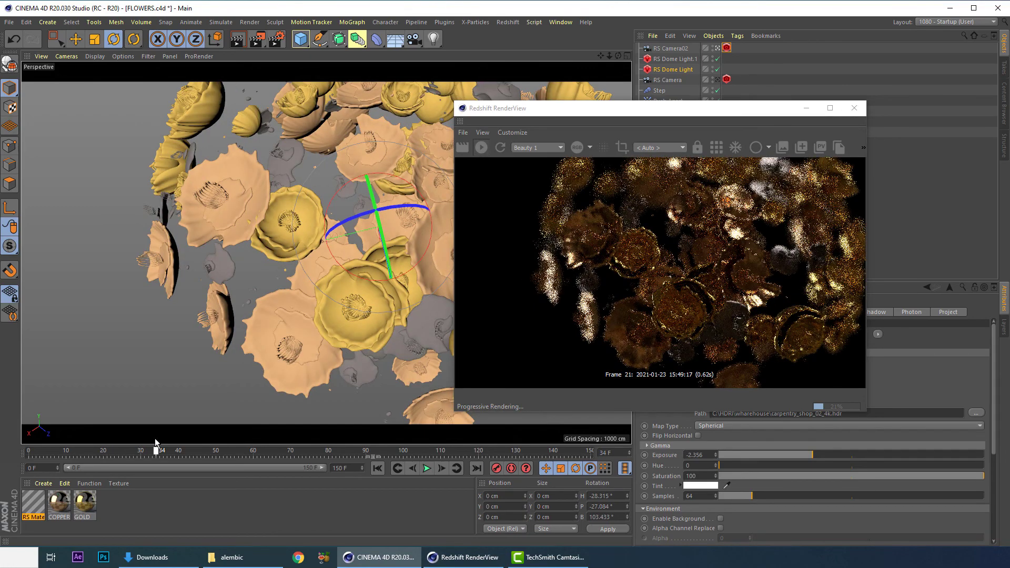
pyautogui.click(274, 451)
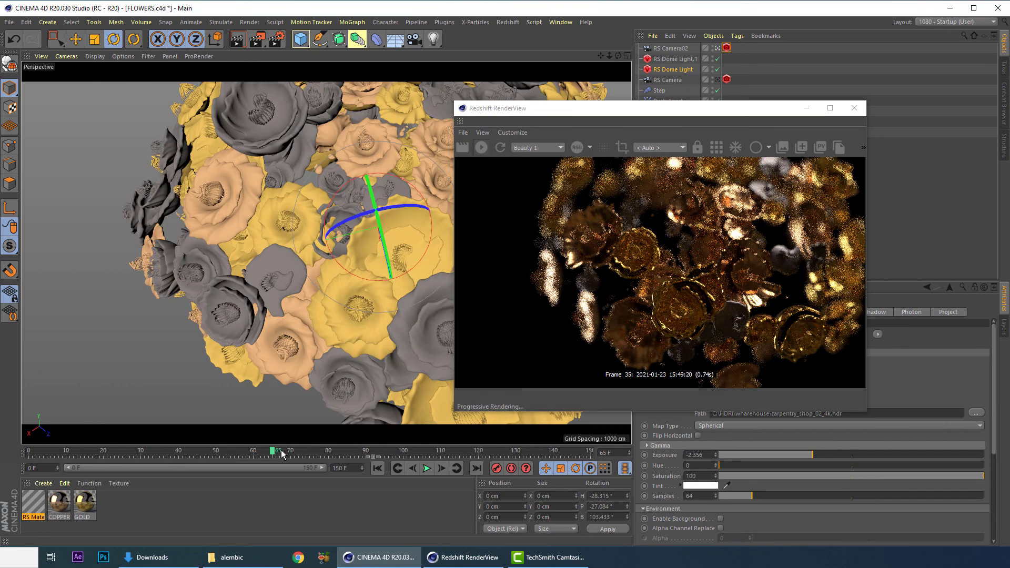
pyautogui.click(368, 451)
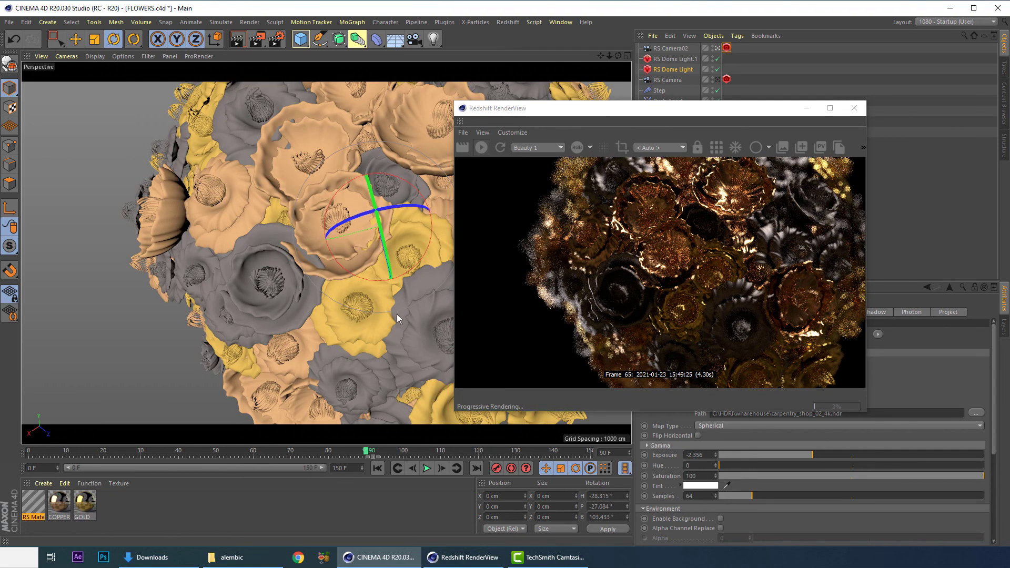
pyautogui.click(458, 450)
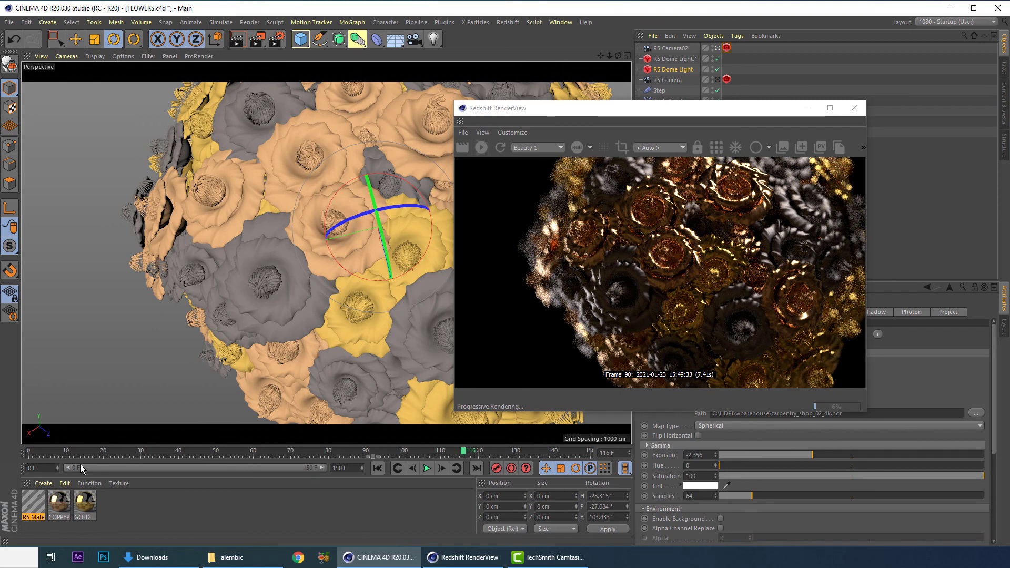
# Step: Raise the copper material's reflection roughness to 0.3
pyautogui.doubleClick(59, 505)
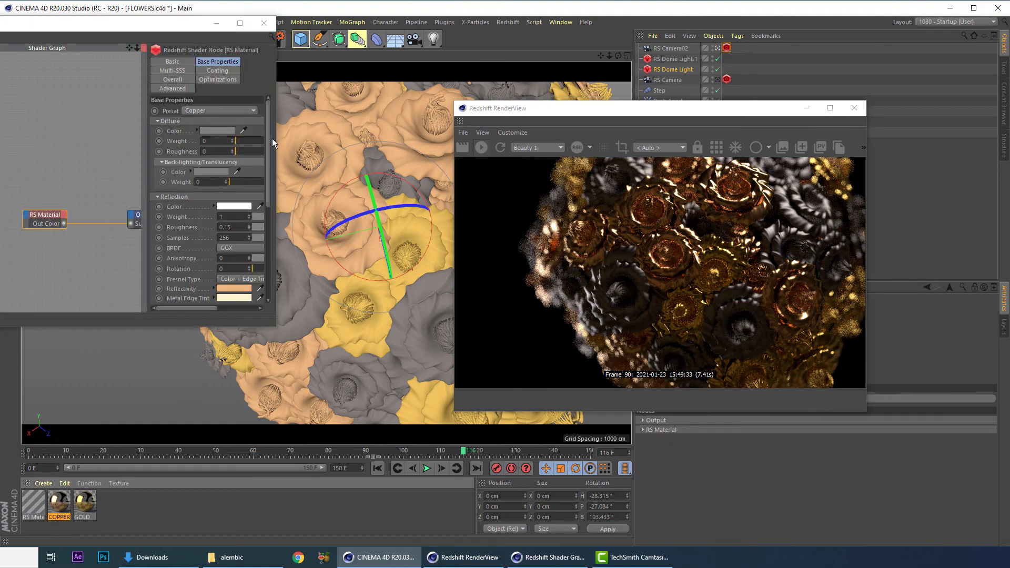
pyautogui.moveTo(147, 178); pyautogui.dragTo(69, 223)
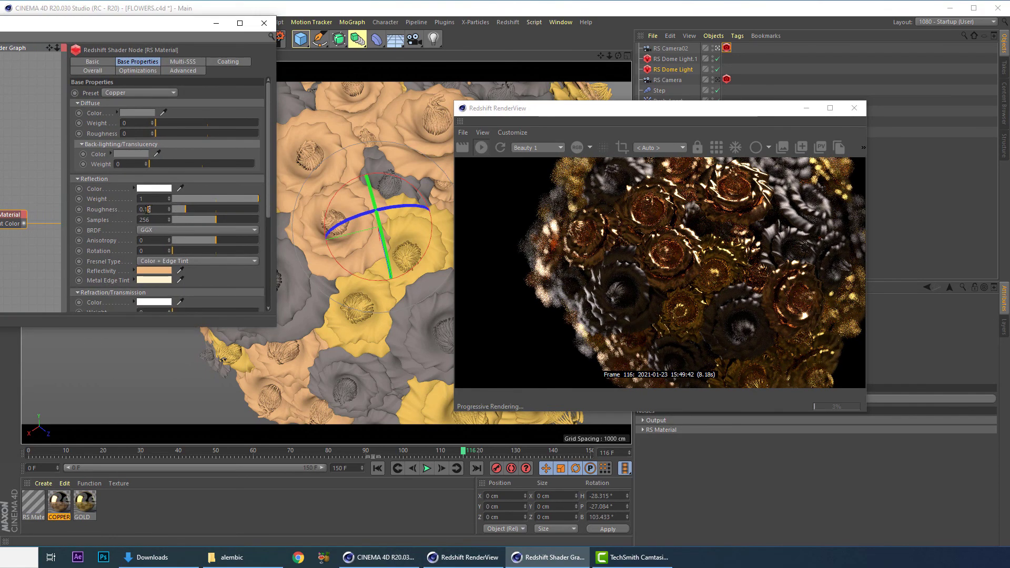
pyautogui.moveTo(150, 210); pyautogui.dragTo(144, 210)
pyautogui.write('3')
pyautogui.press('Return')
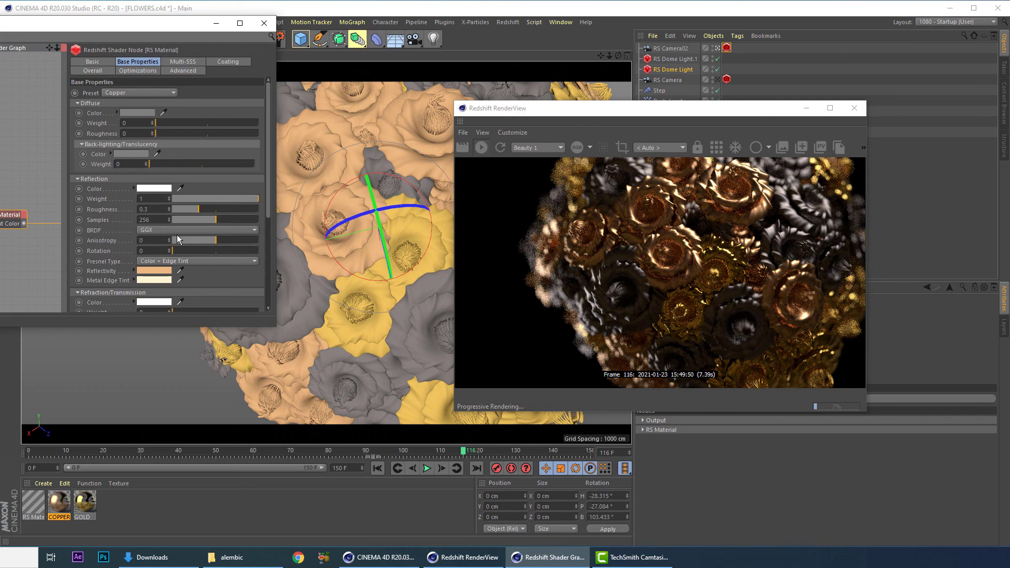
# Step: Set the gold material's reflection roughness to 0.3 and close its shader node editor
pyautogui.click(88, 508)
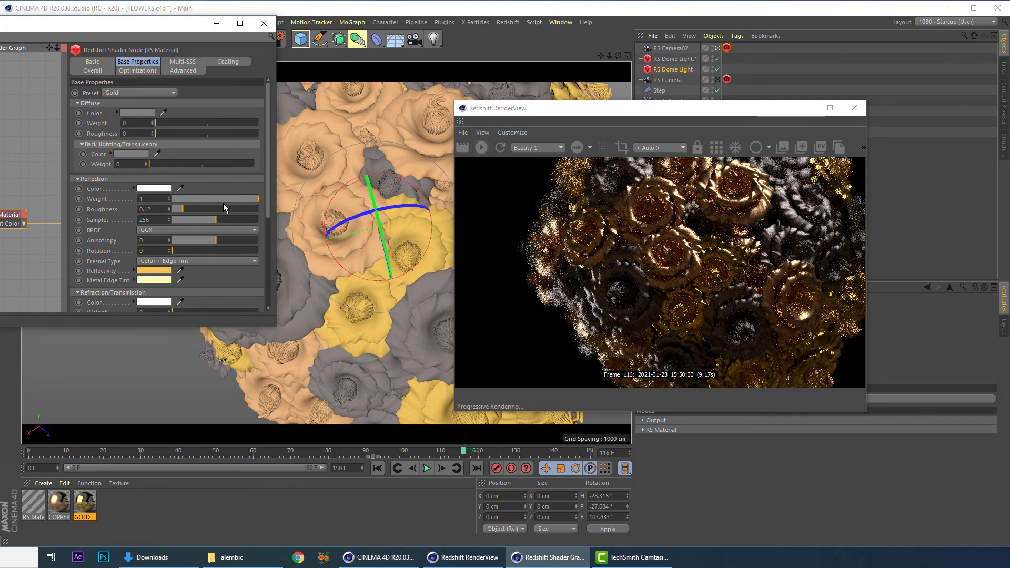
pyautogui.doubleClick(144, 209)
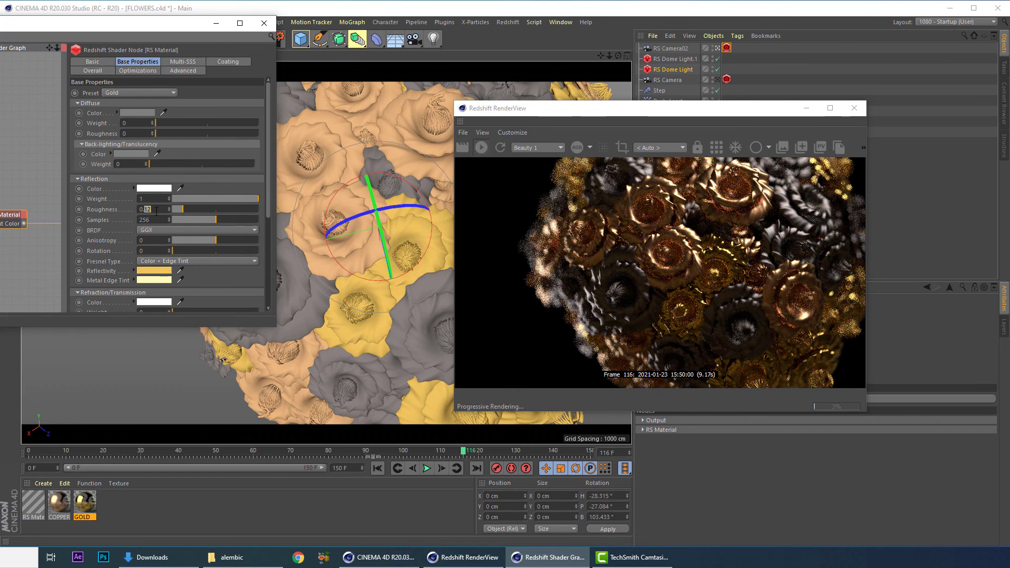
pyautogui.write('0.3')
pyautogui.press('Return')
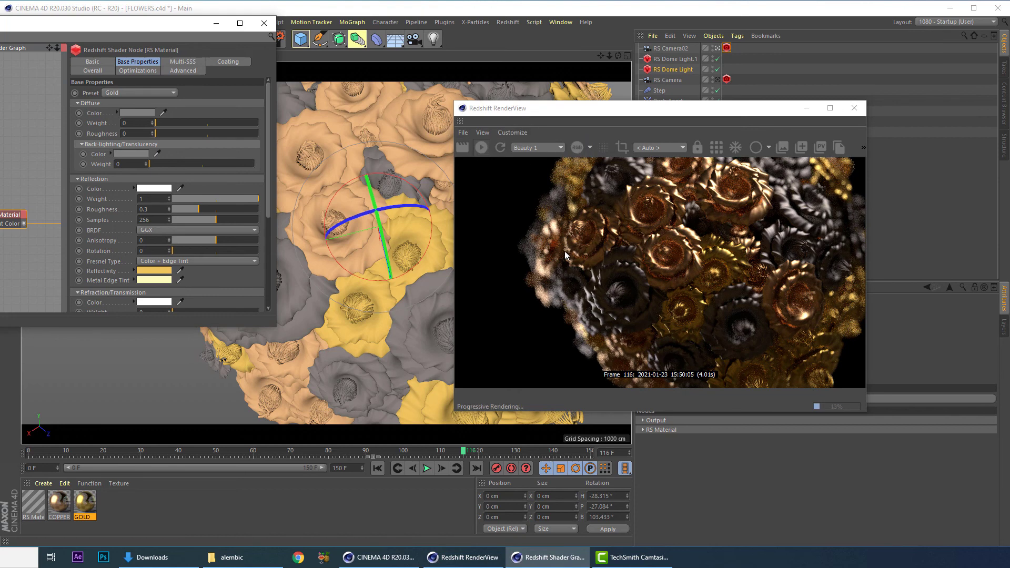
pyautogui.click(264, 25)
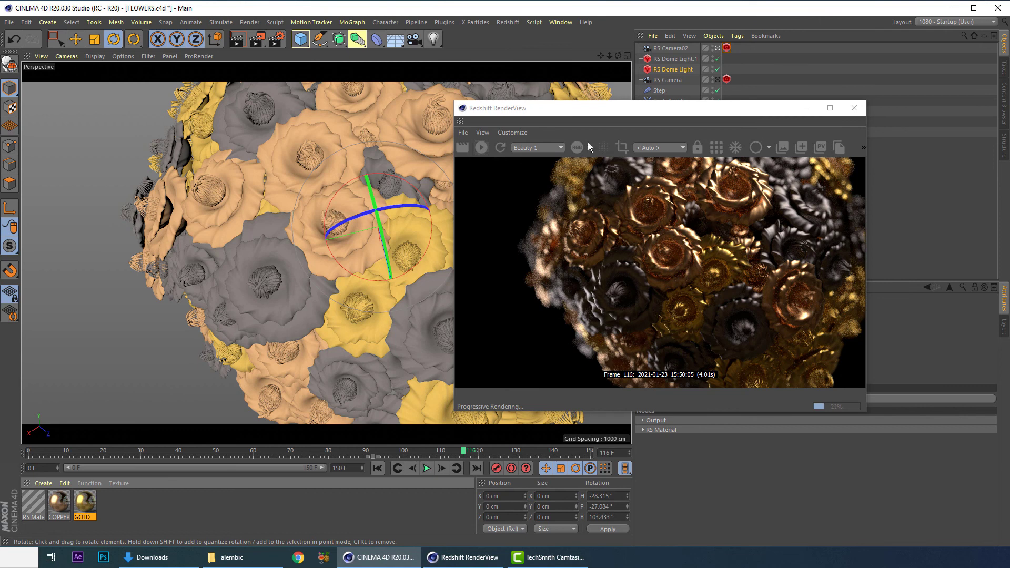
# Step: Switch the render settings' renderer to Redshift
pyautogui.moveTo(582, 112); pyautogui.dragTo(498, 127)
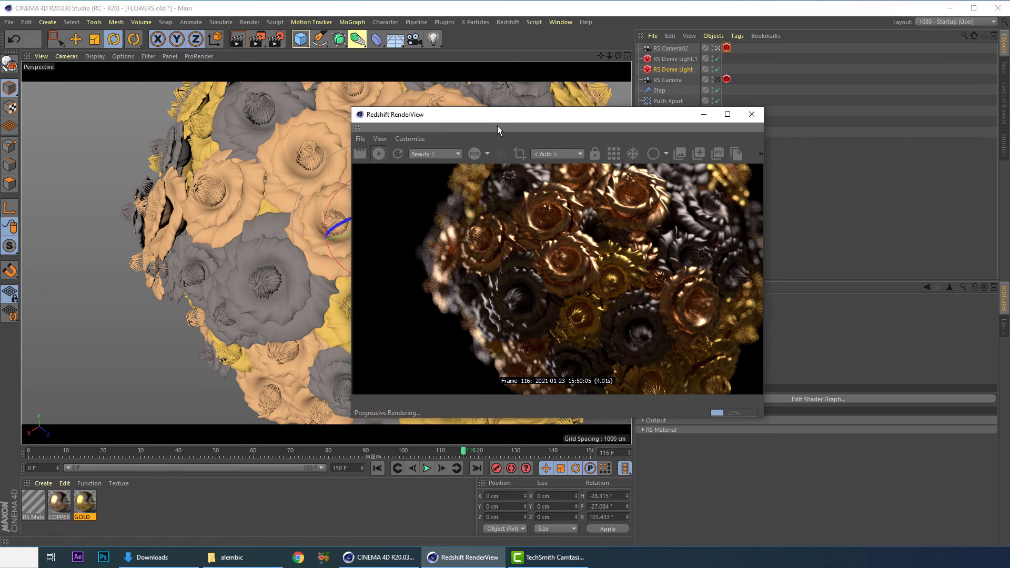
pyautogui.click(275, 40)
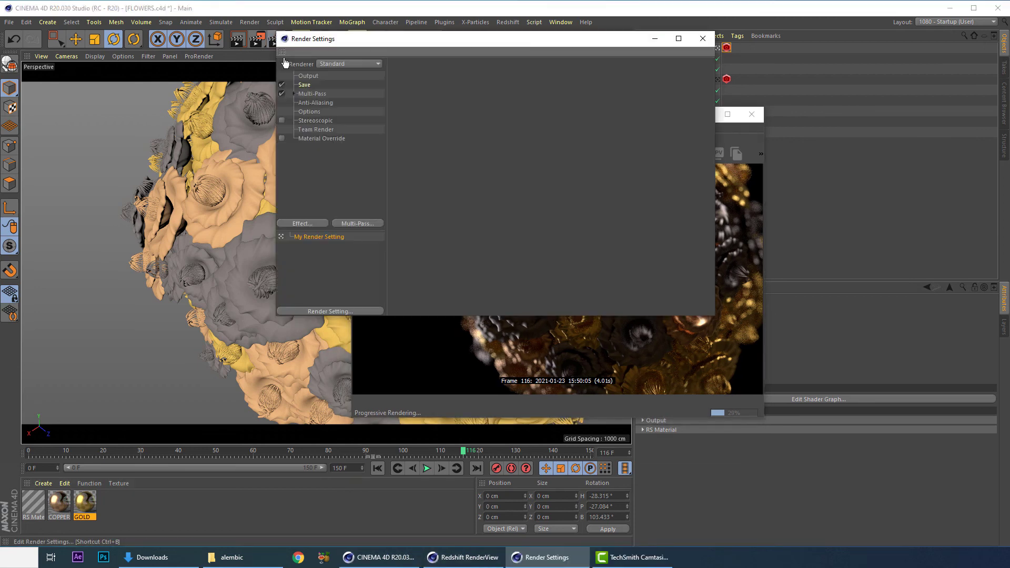
pyautogui.moveTo(352, 42); pyautogui.dragTo(126, 158)
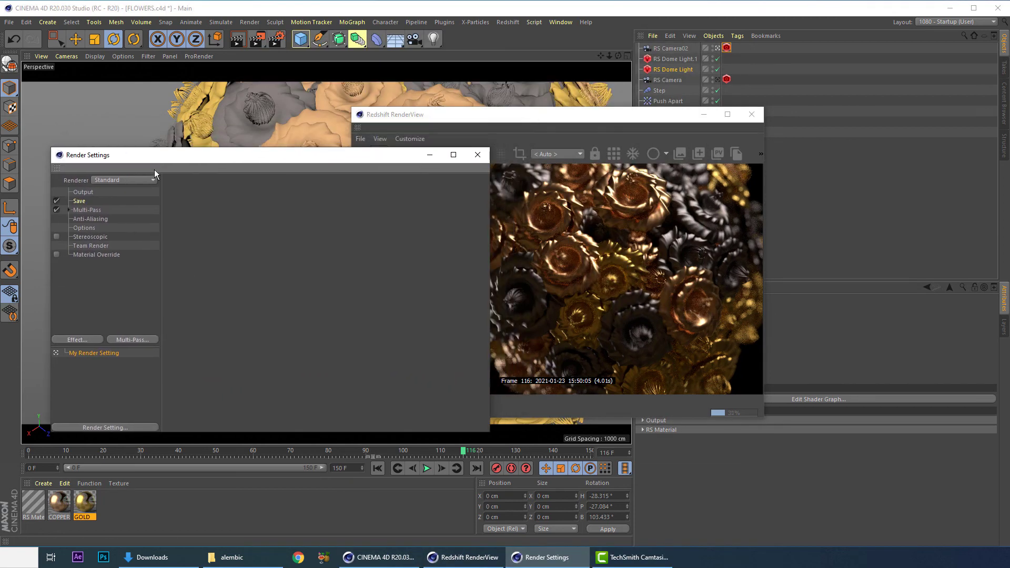
pyautogui.click(122, 181)
pyautogui.click(120, 232)
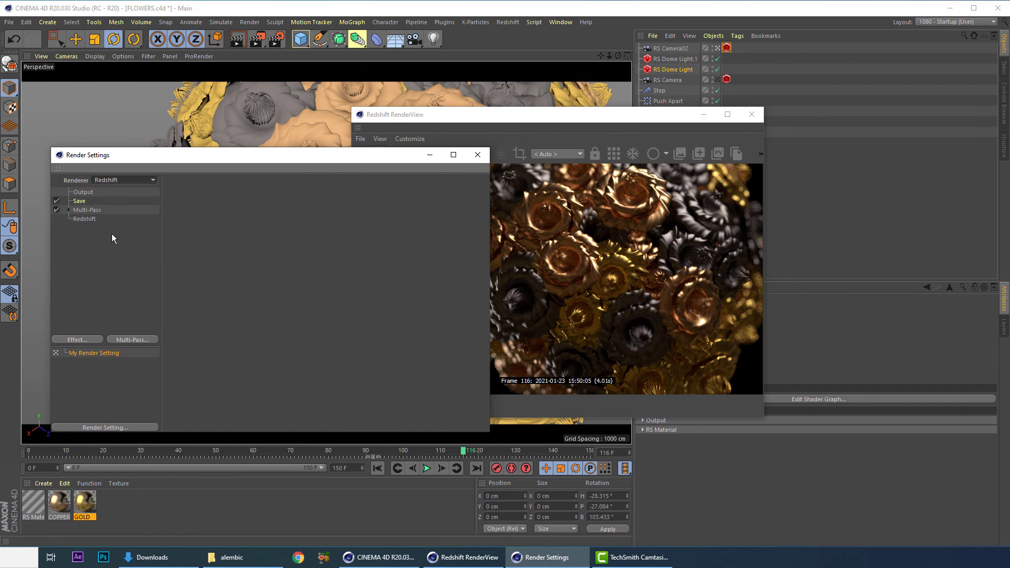
# Step: Set Redshift's unified sampling to Samples Max 128 and Samples Min 16
pyautogui.click(81, 201)
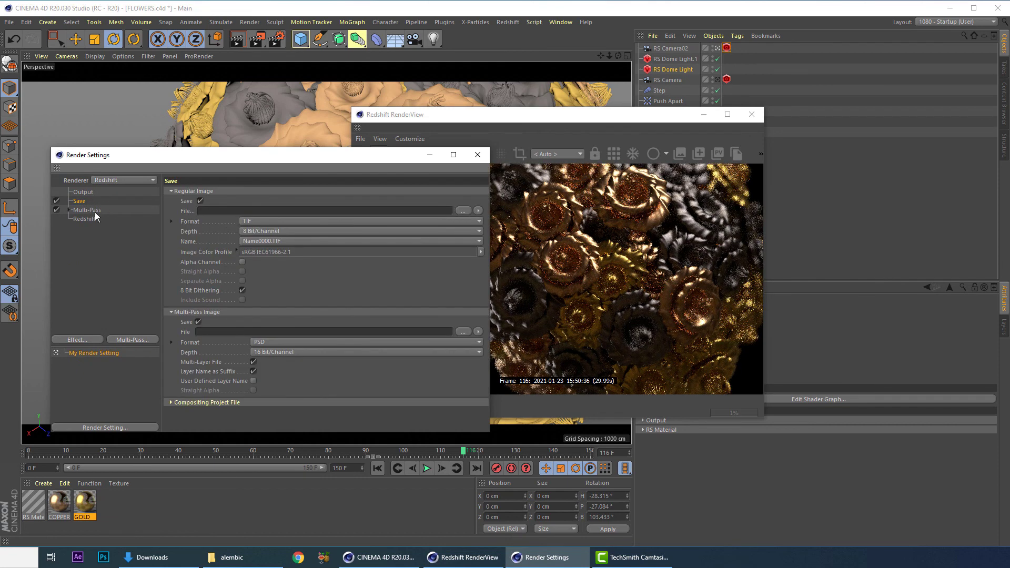
pyautogui.click(86, 219)
pyautogui.click(352, 294)
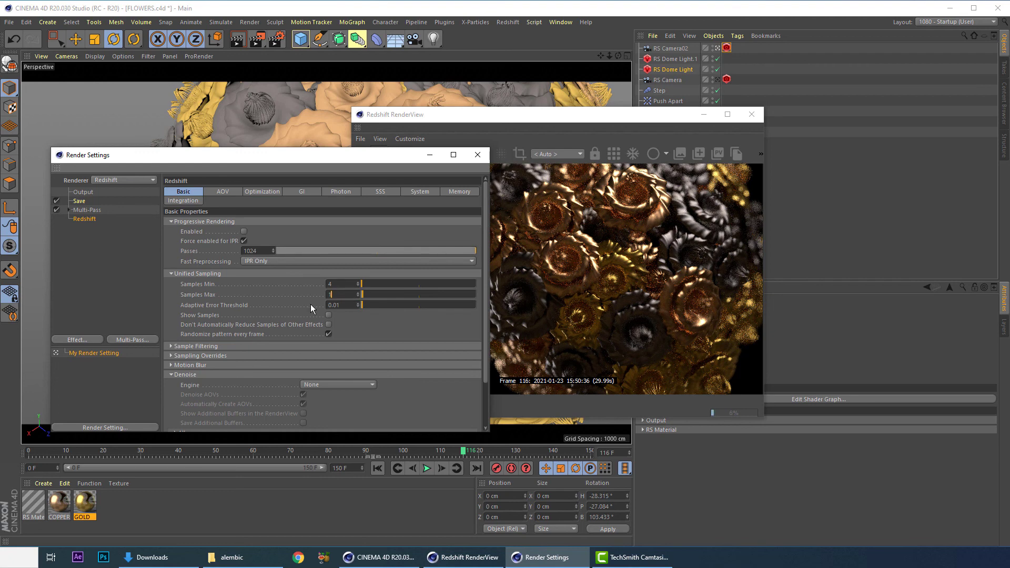
pyautogui.write('128')
pyautogui.hotkey('shift', 'Tab')
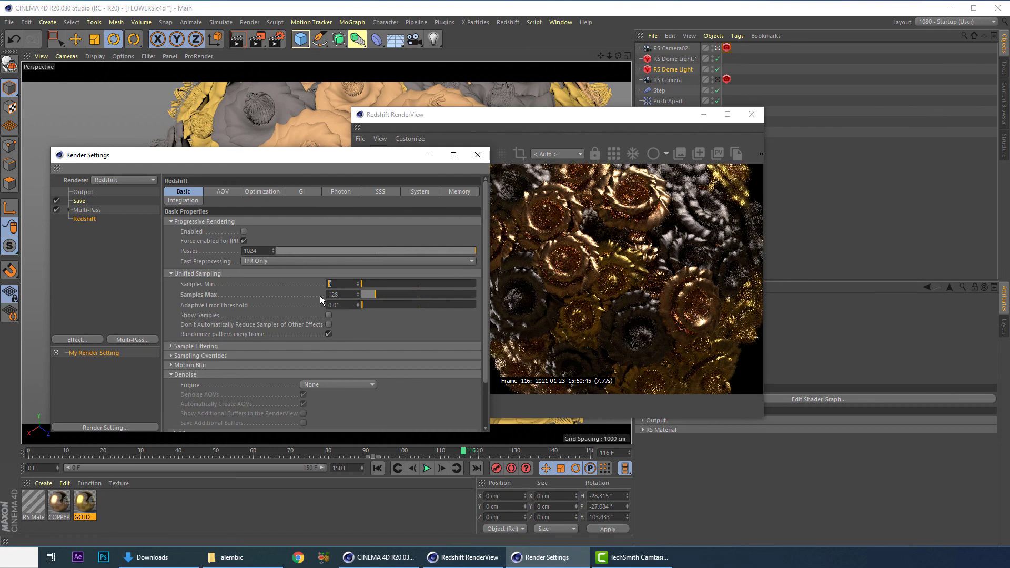
pyautogui.write('16')
pyautogui.press('Return')
# Step: Choose Altus Single Pass as the denoise engine
pyautogui.scroll(-2, 360, 350)
pyautogui.click(321, 339)
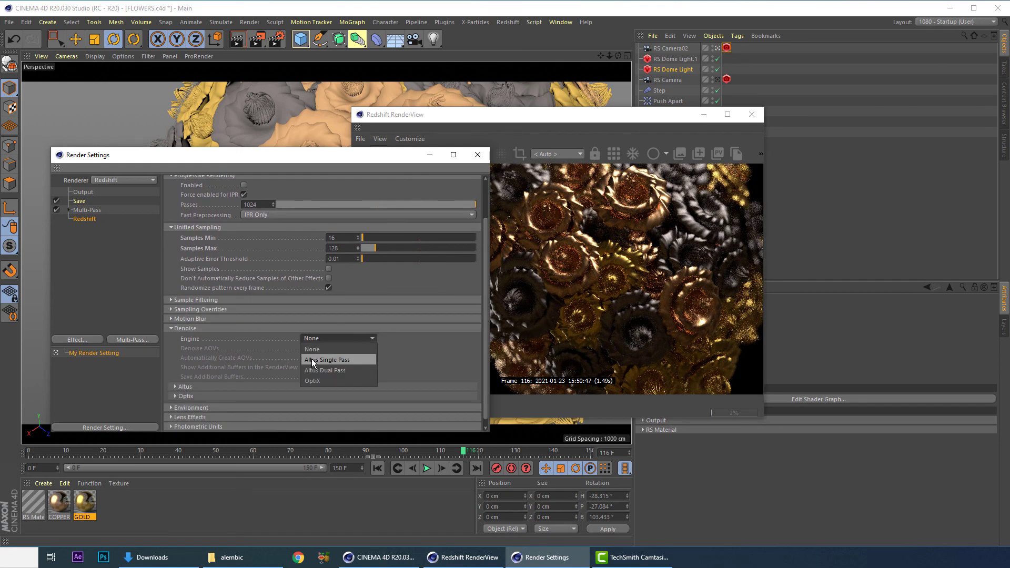
pyautogui.click(333, 360)
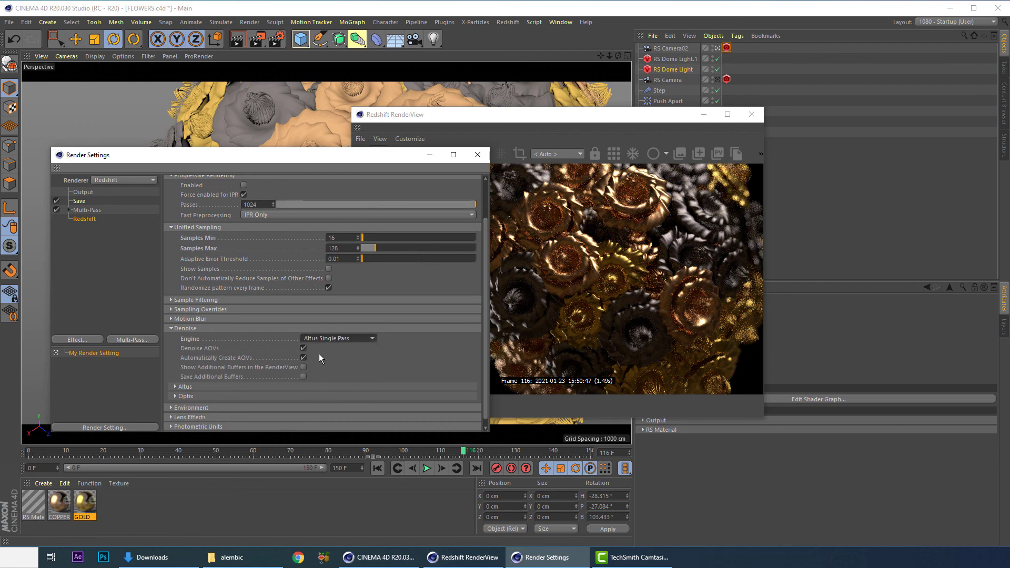
pyautogui.click(213, 329)
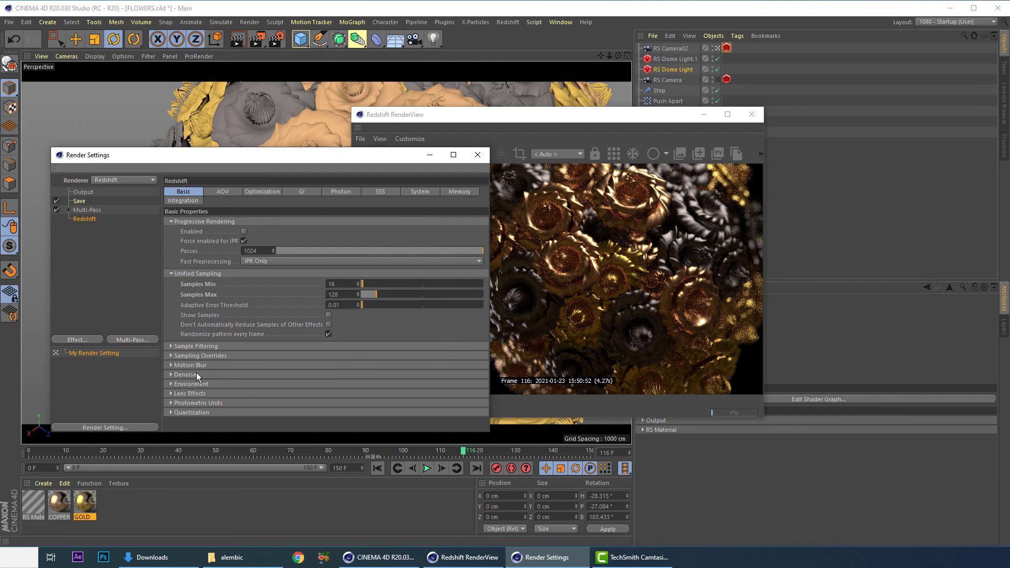
pyautogui.moveTo(554, 124); pyautogui.dragTo(628, 117)
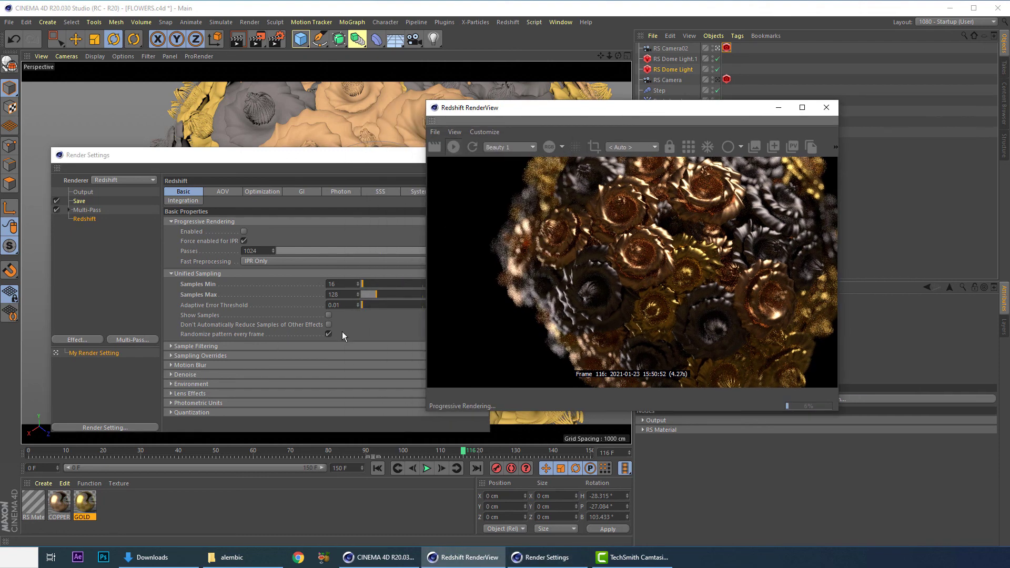
# Step: Enable the reflection sampling override with 256 samples
pyautogui.click(197, 355)
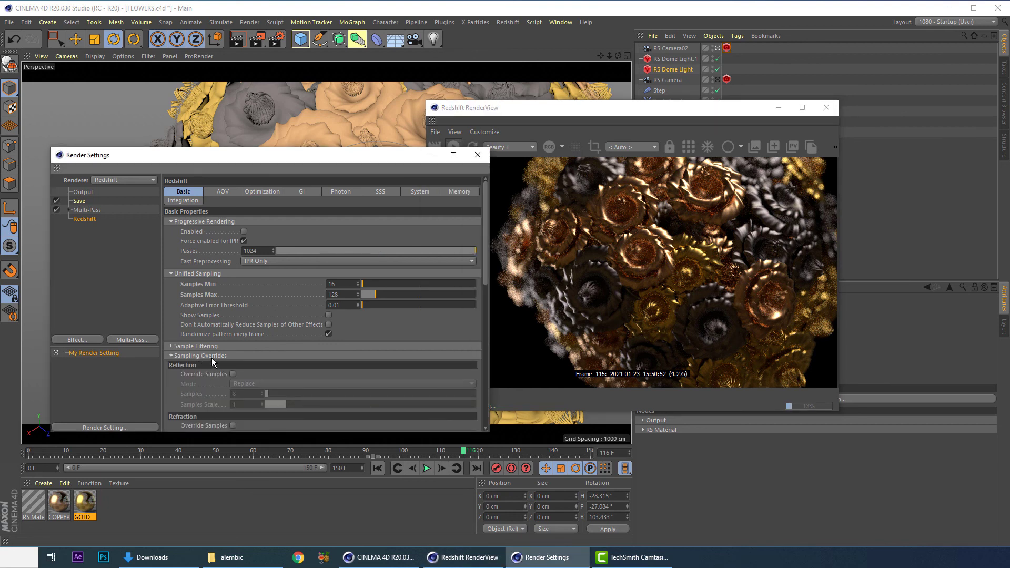
pyautogui.click(233, 374)
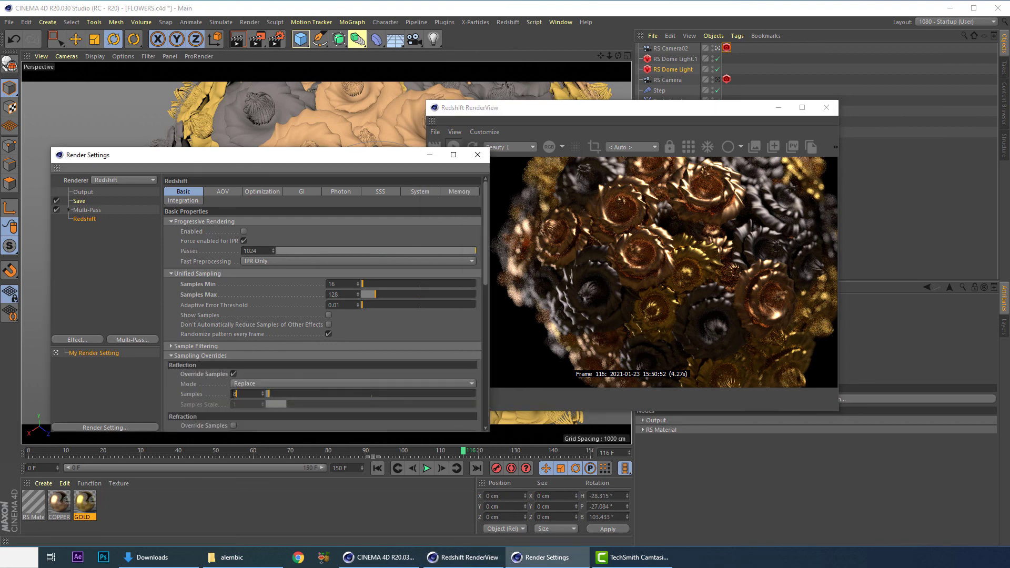
pyautogui.write('512')
pyautogui.press('Return')
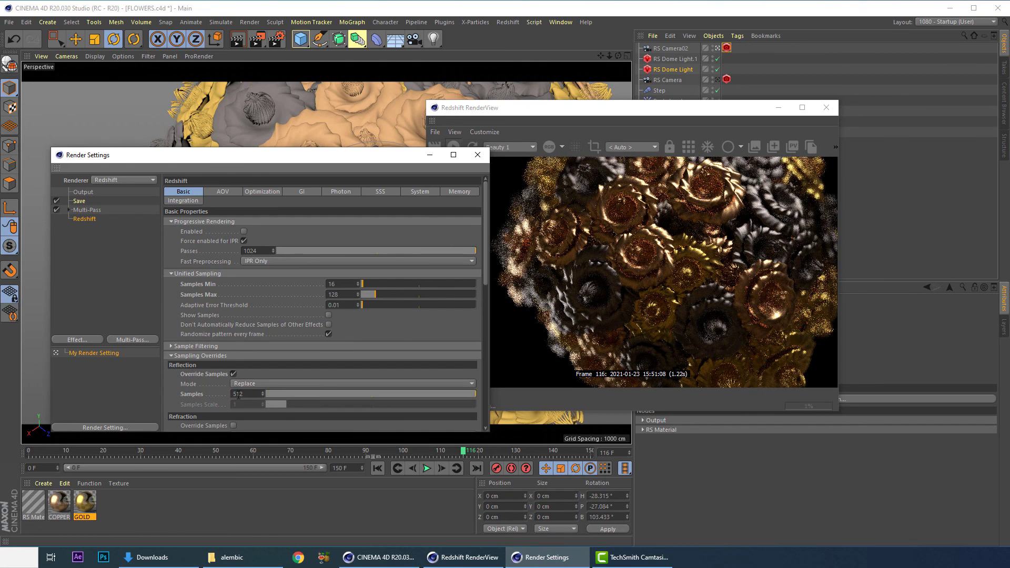
pyautogui.scroll(-5, 484, 295)
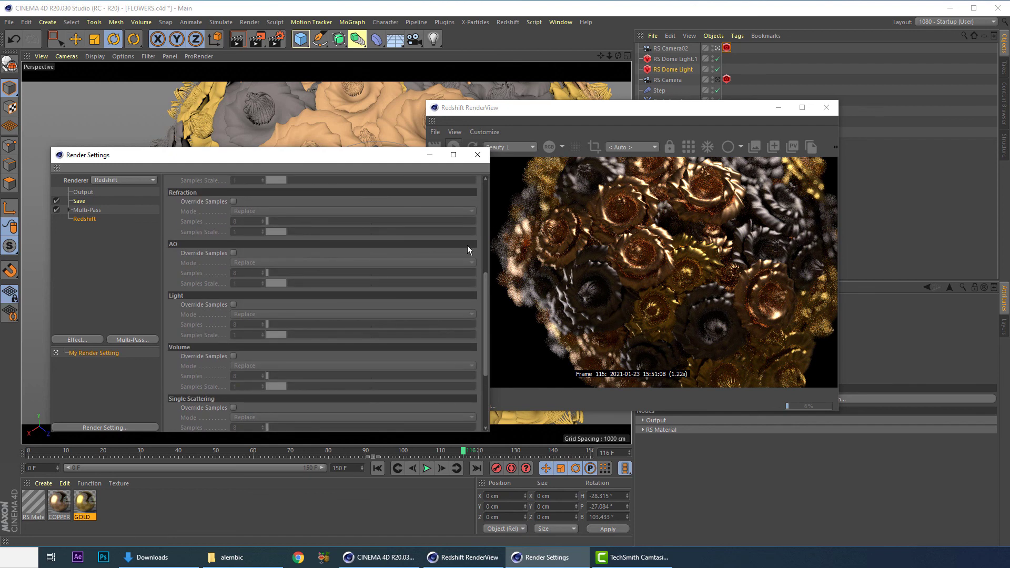
pyautogui.scroll(5, 484, 248)
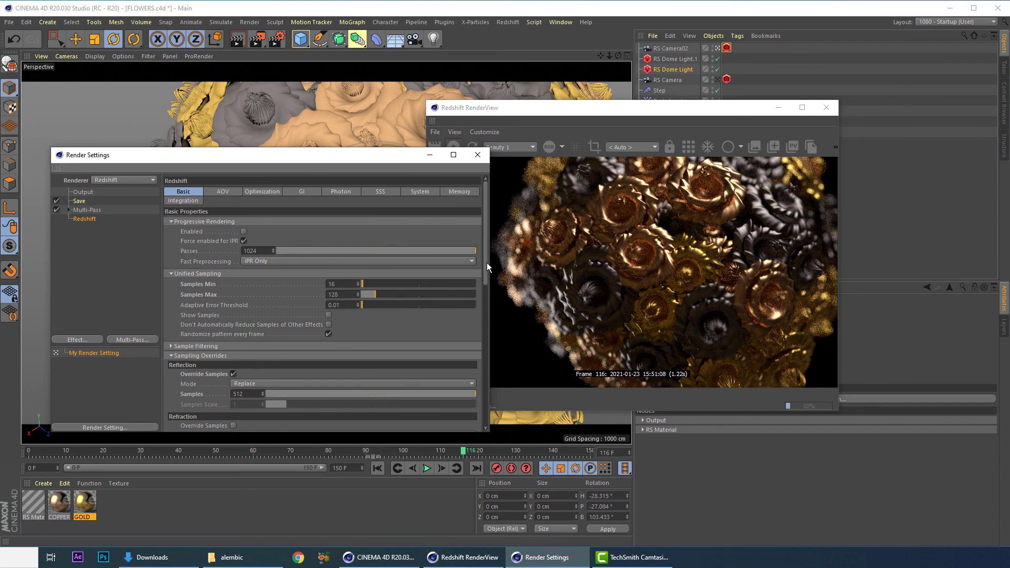
pyautogui.scroll(-3, 486, 263)
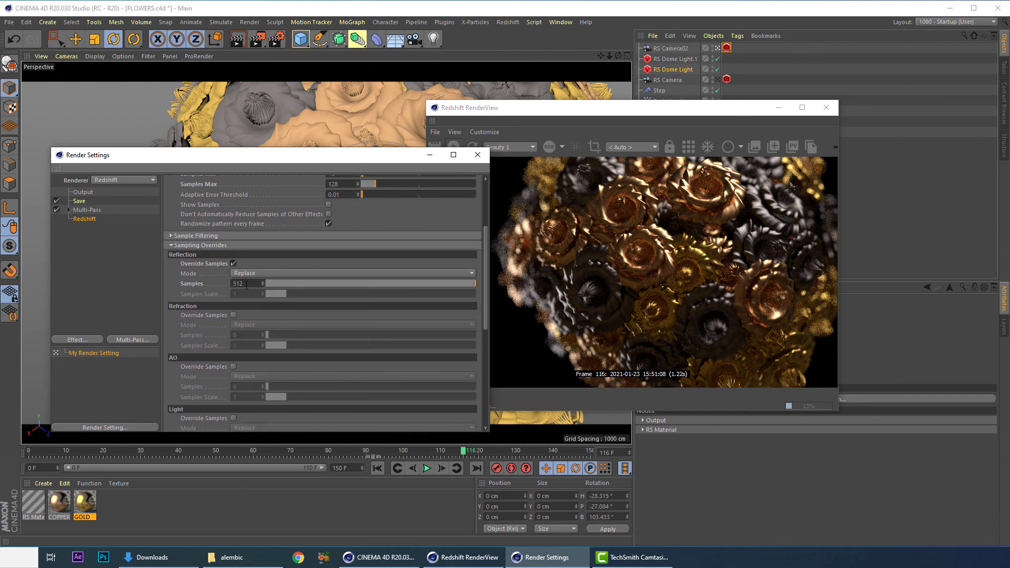
pyautogui.write('256')
pyautogui.press('Return')
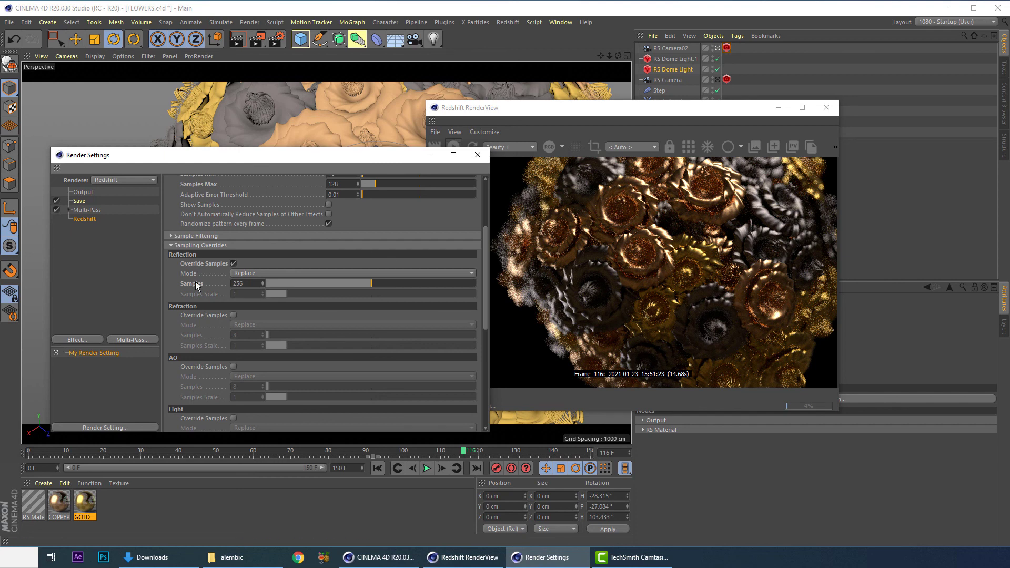
pyautogui.scroll(5, 478, 214)
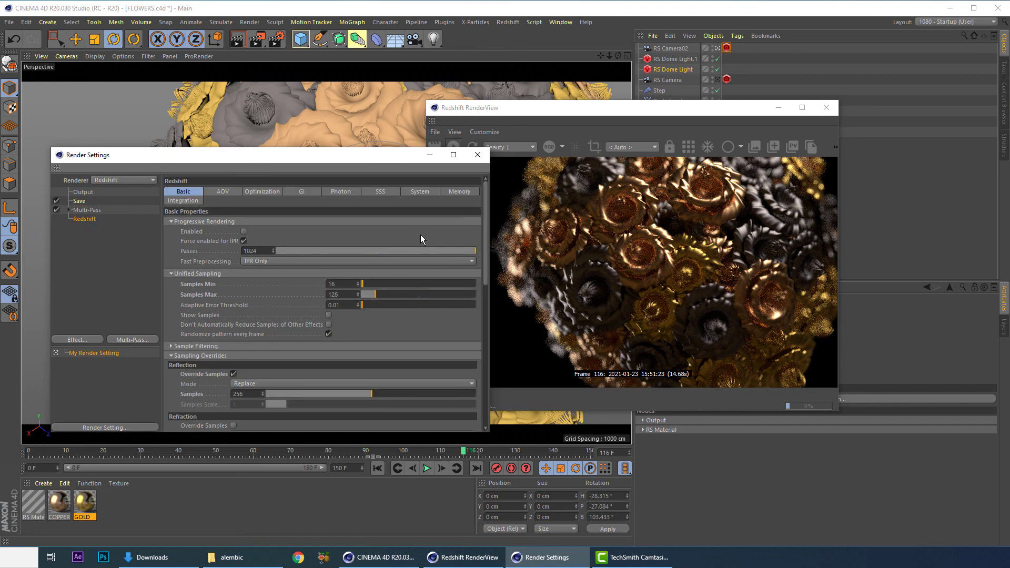
# Step: Raise the unified Samples Max to 512
pyautogui.click(620, 285)
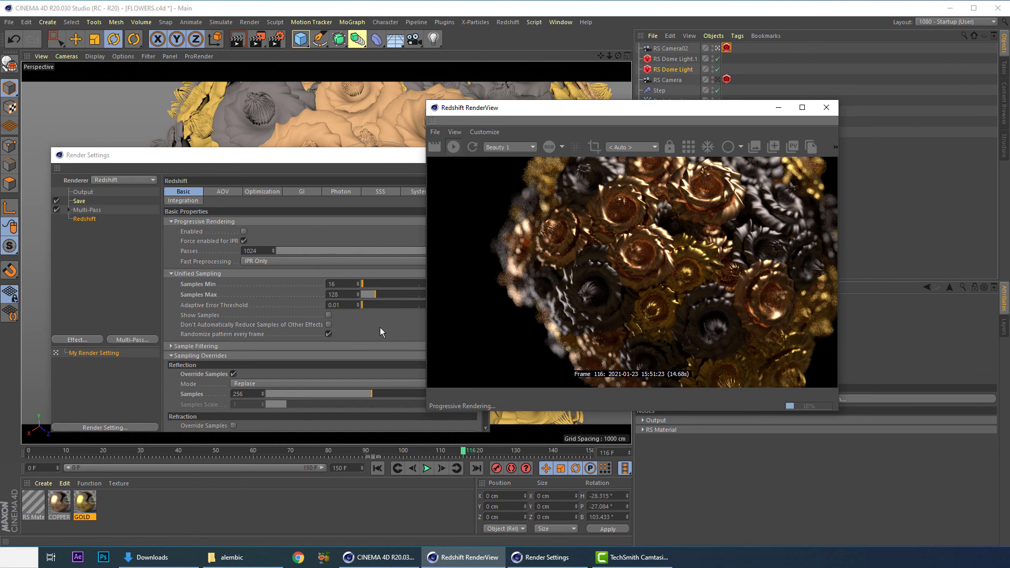
pyautogui.click(333, 296)
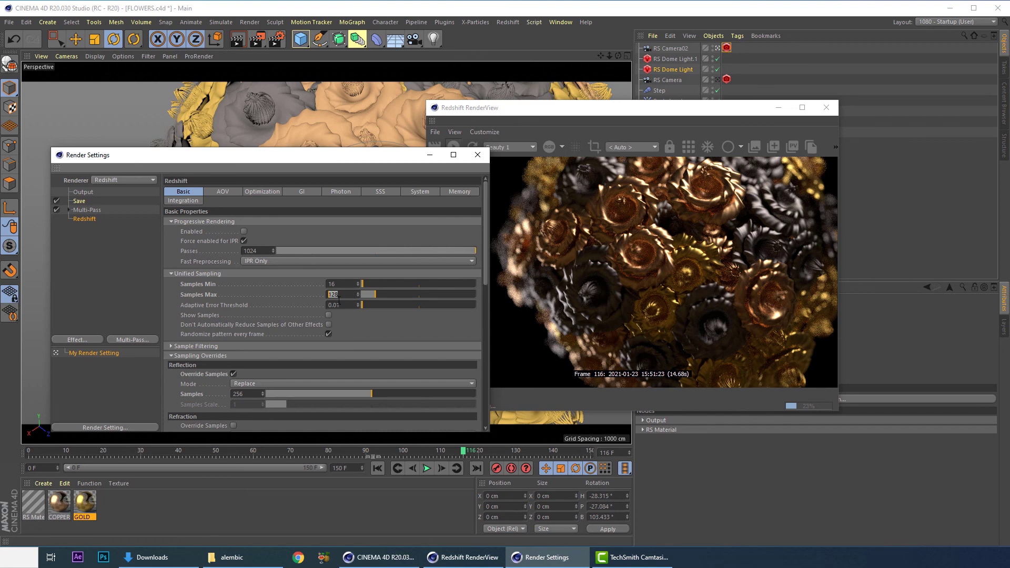
pyautogui.write('512')
pyautogui.press('Return')
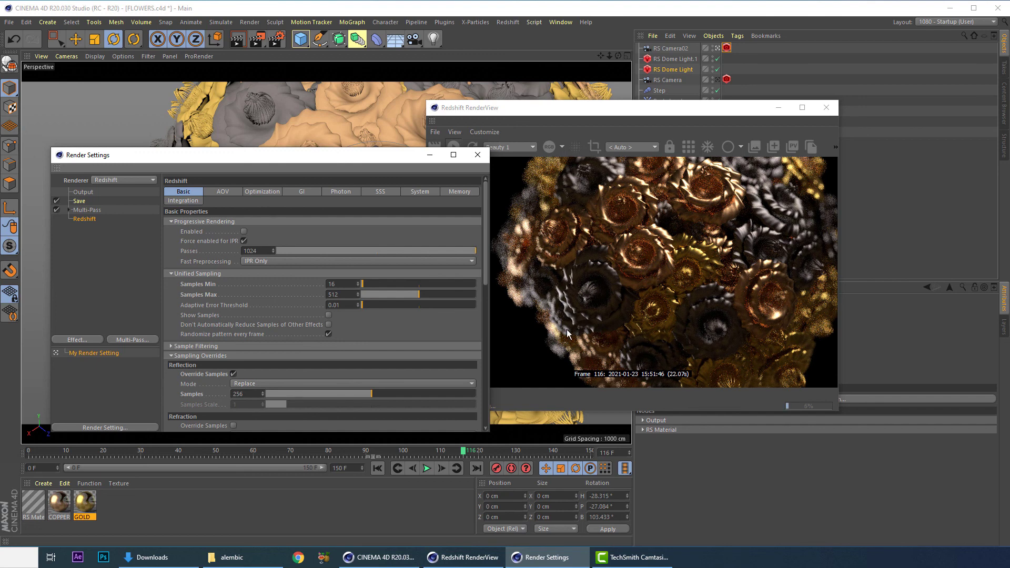
# Step: Rearrange the render settings and render preview windows side by side
pyautogui.click(601, 241)
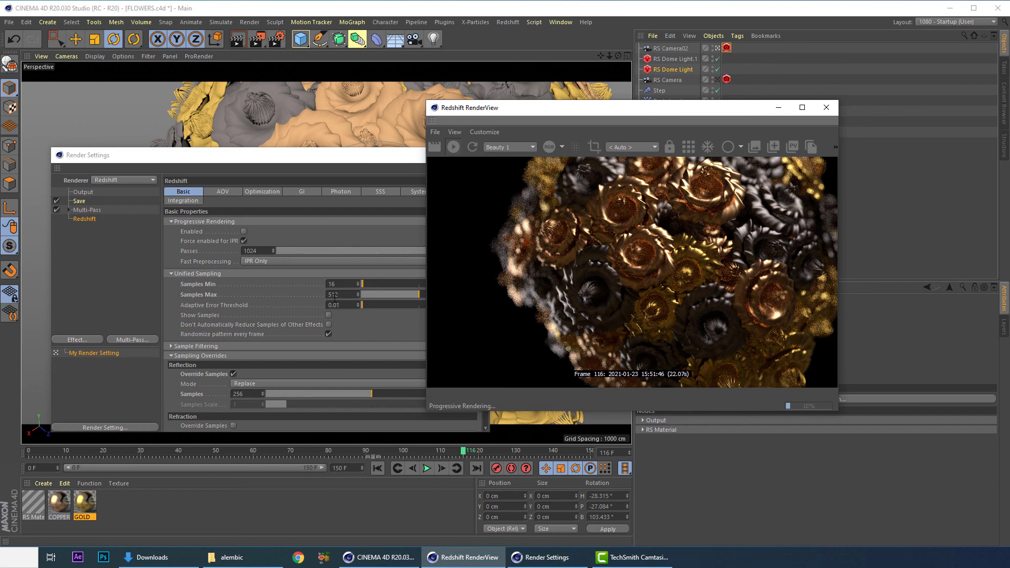
pyautogui.click(362, 156)
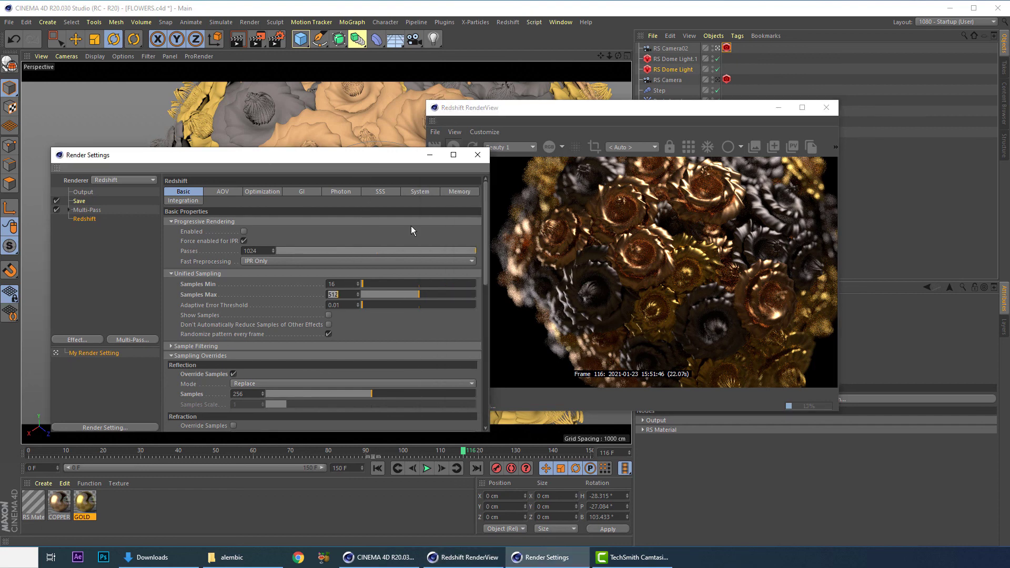
pyautogui.moveTo(181, 153); pyautogui.dragTo(229, 121)
pyautogui.click(603, 218)
pyautogui.moveTo(331, 125); pyautogui.dragTo(280, 129)
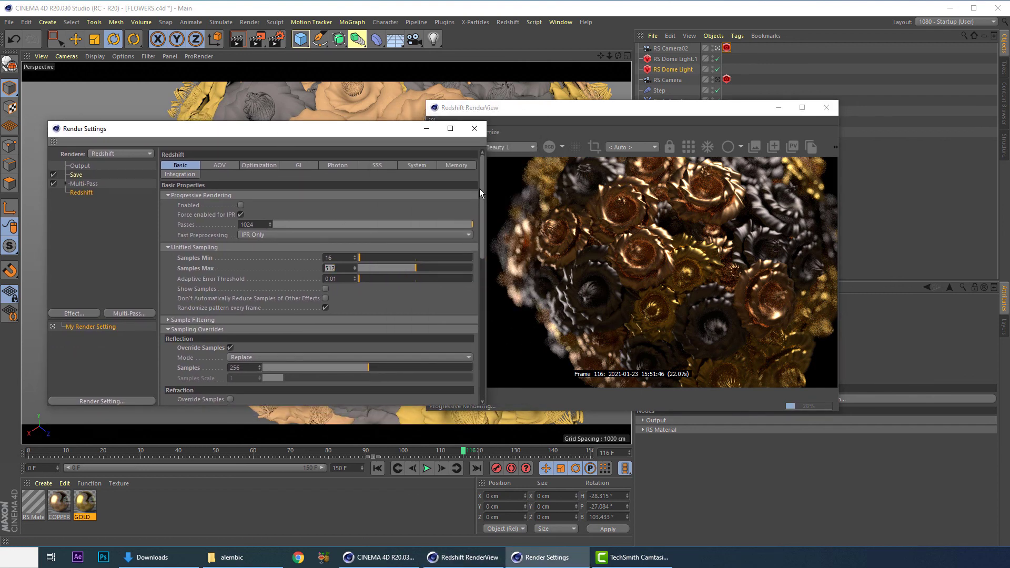
pyautogui.moveTo(328, 131); pyautogui.dragTo(383, 137)
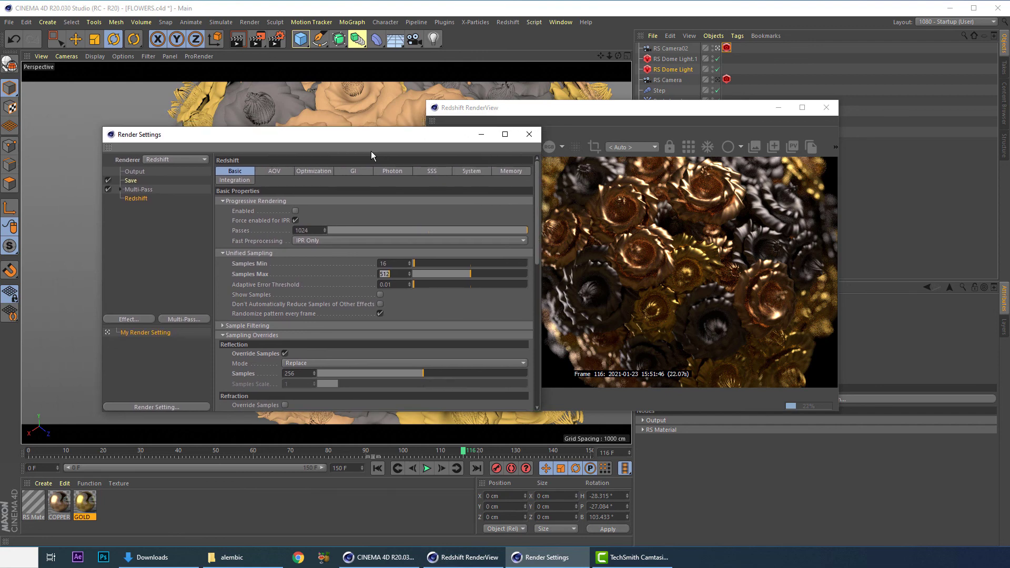